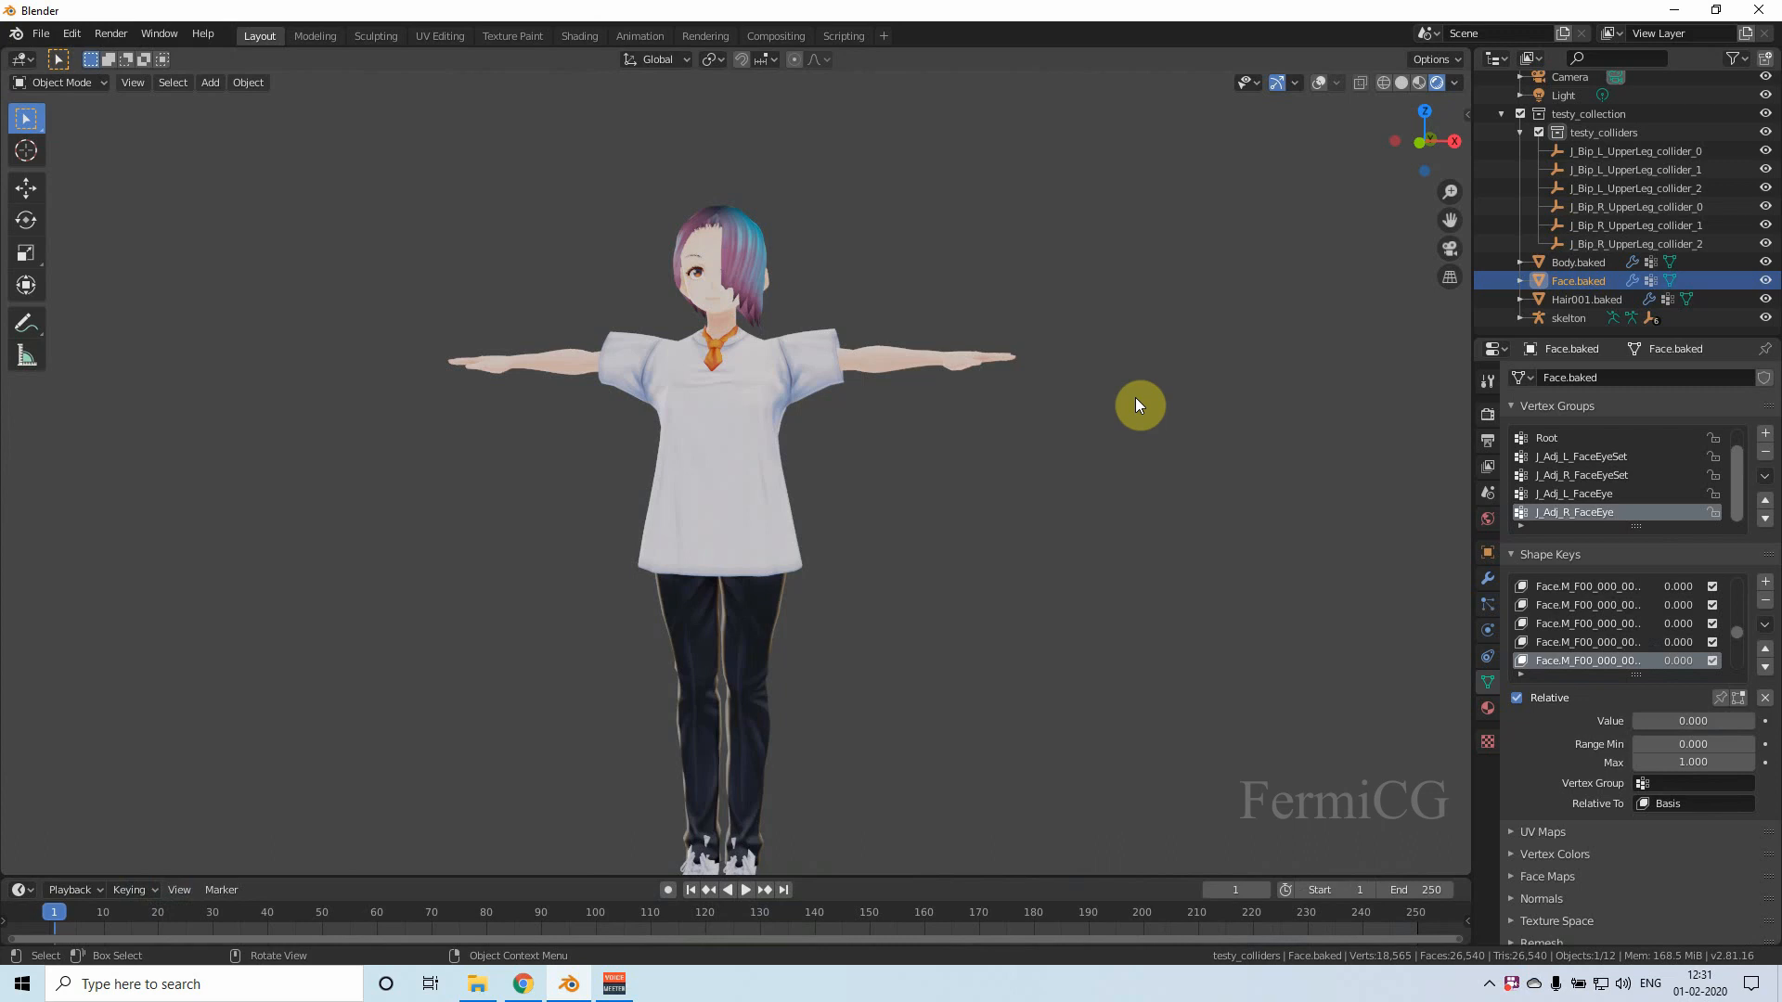
Step: Inspect the T-posed character with the viewport overlays shown to examine its armature bones, and hide the overlays again
{"action": "mouse_move", "coordinate": [945, 577]}
{"action": "middle_mouse_down"}
{"action": "mouse_move", "coordinate": [970, 589]}
{"action": "mouse_move", "coordinate": [955, 596]}
{"action": "middle_mouse_up"}
{"action": "scroll", "coordinate": [816, 294], "scroll_direction": "up", "scroll_amount": 5}
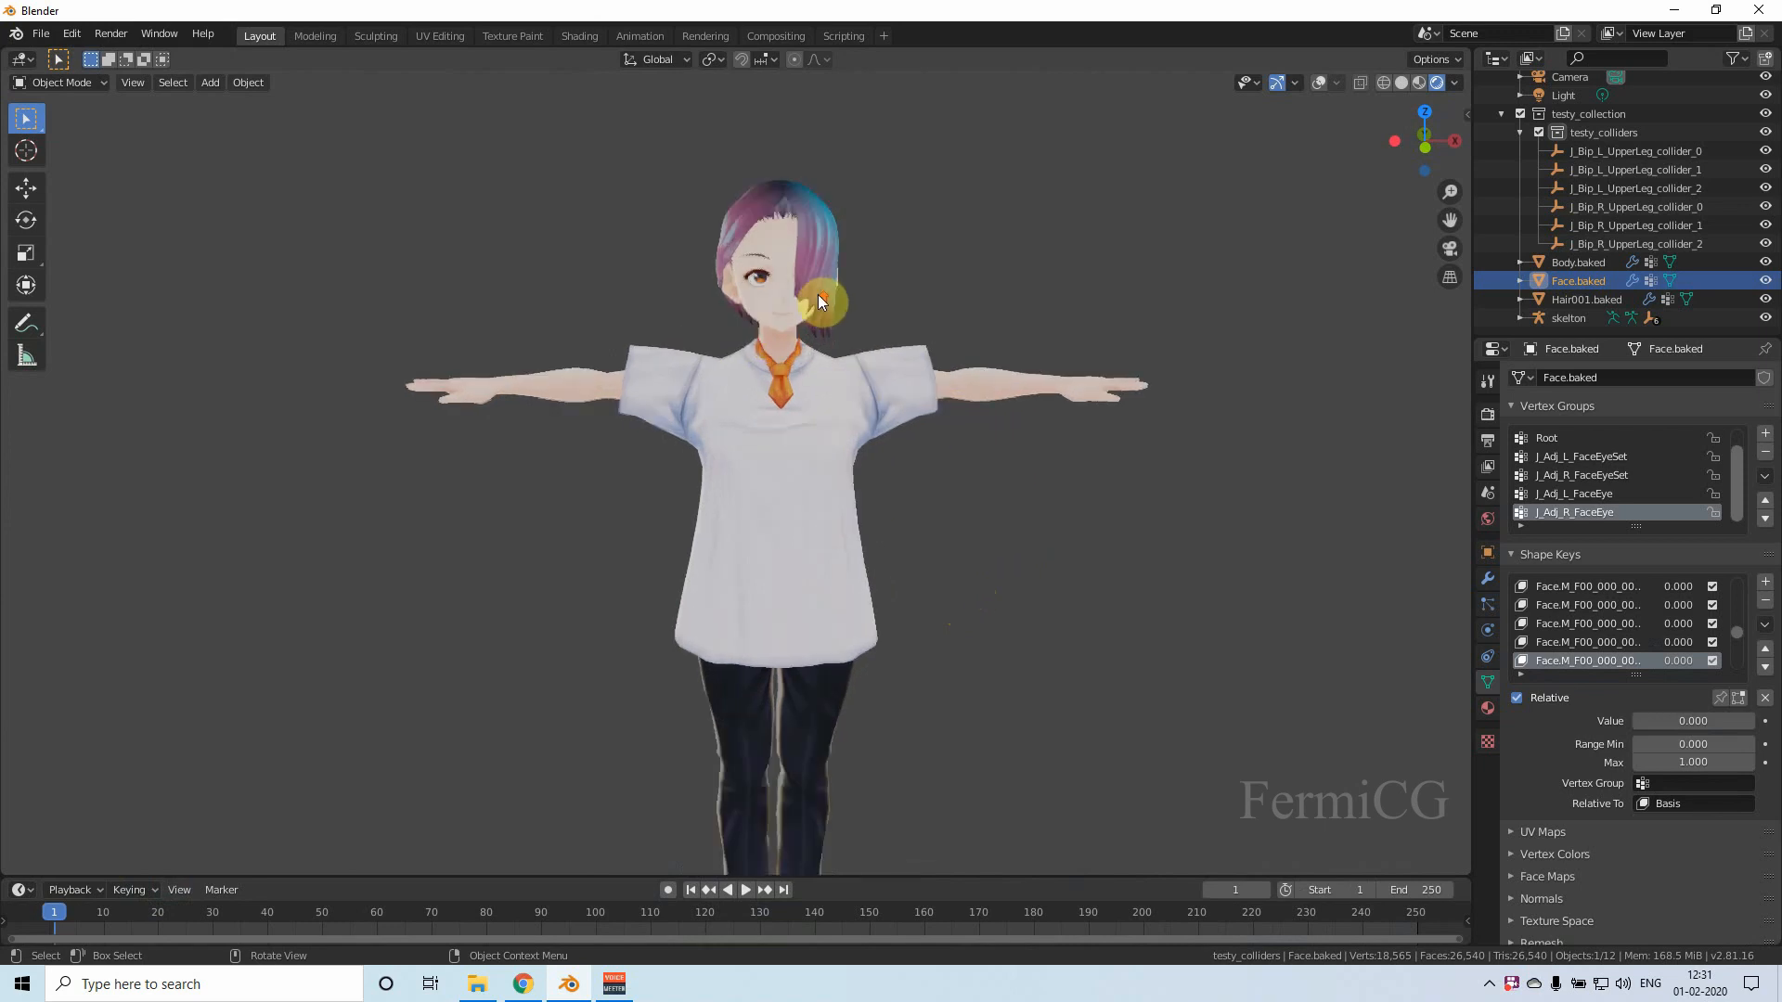
{"action": "middle_click_drag", "start_coordinate": [868, 444], "coordinate": [813, 473]}
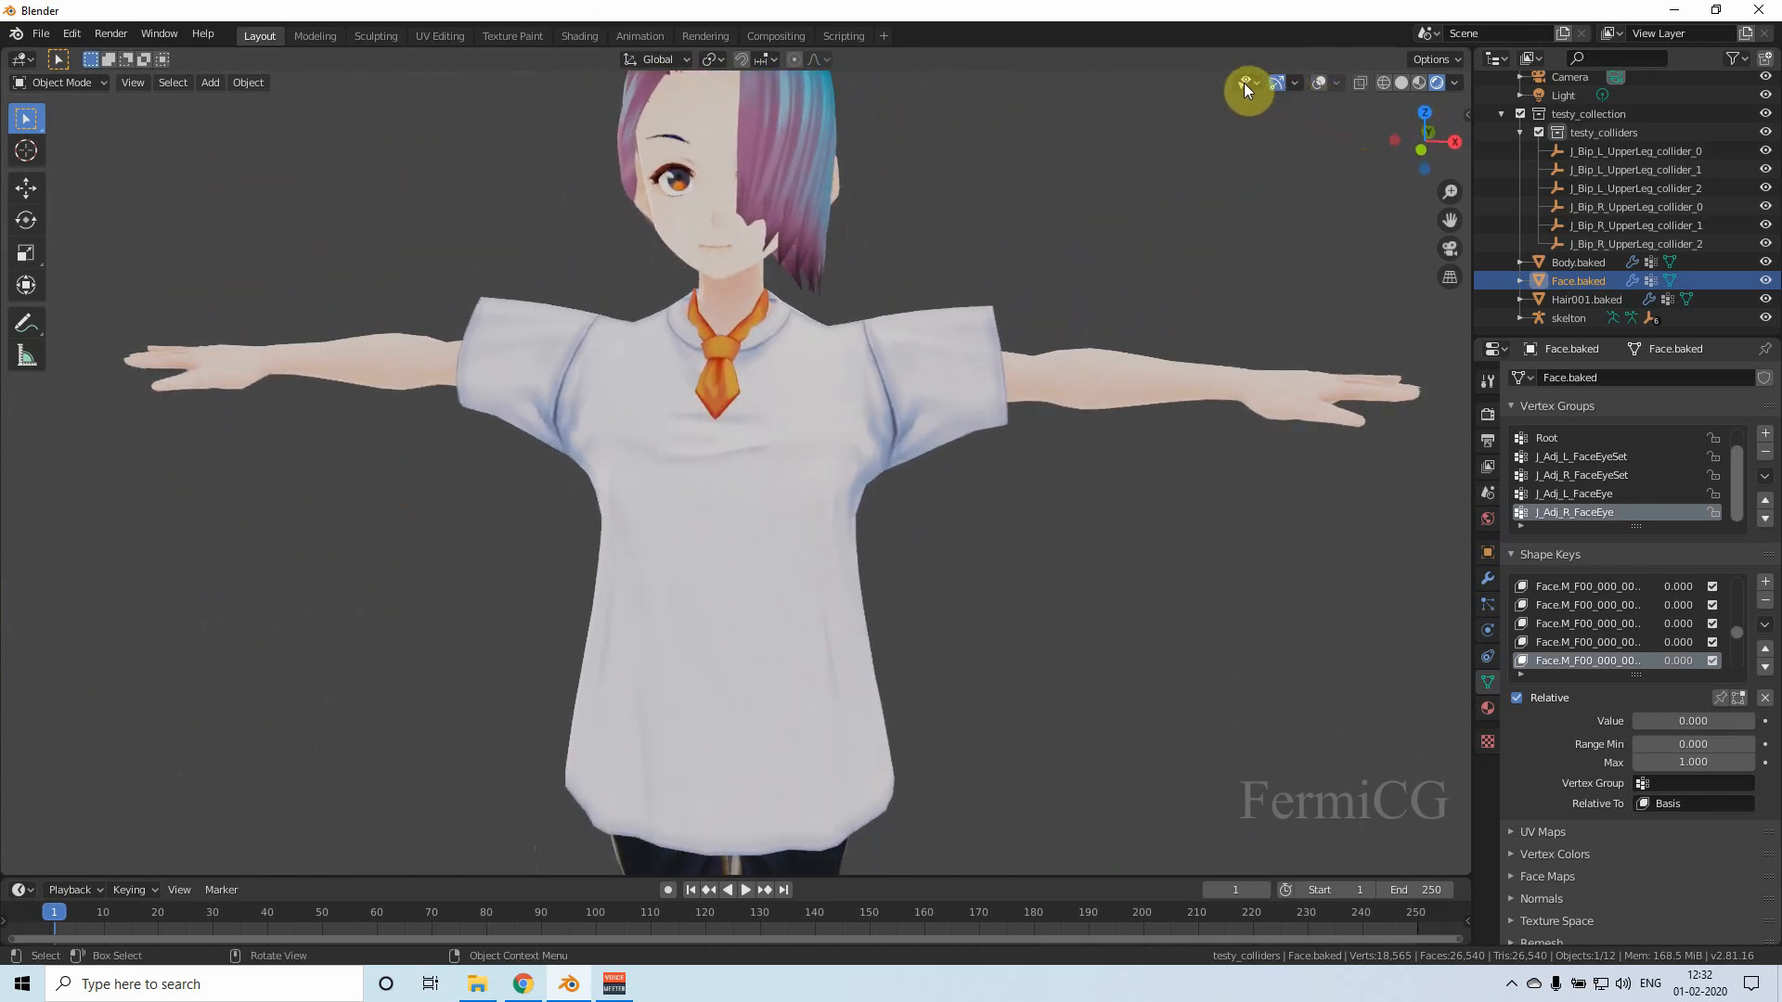
{"action": "left_click", "coordinate": [1317, 82]}
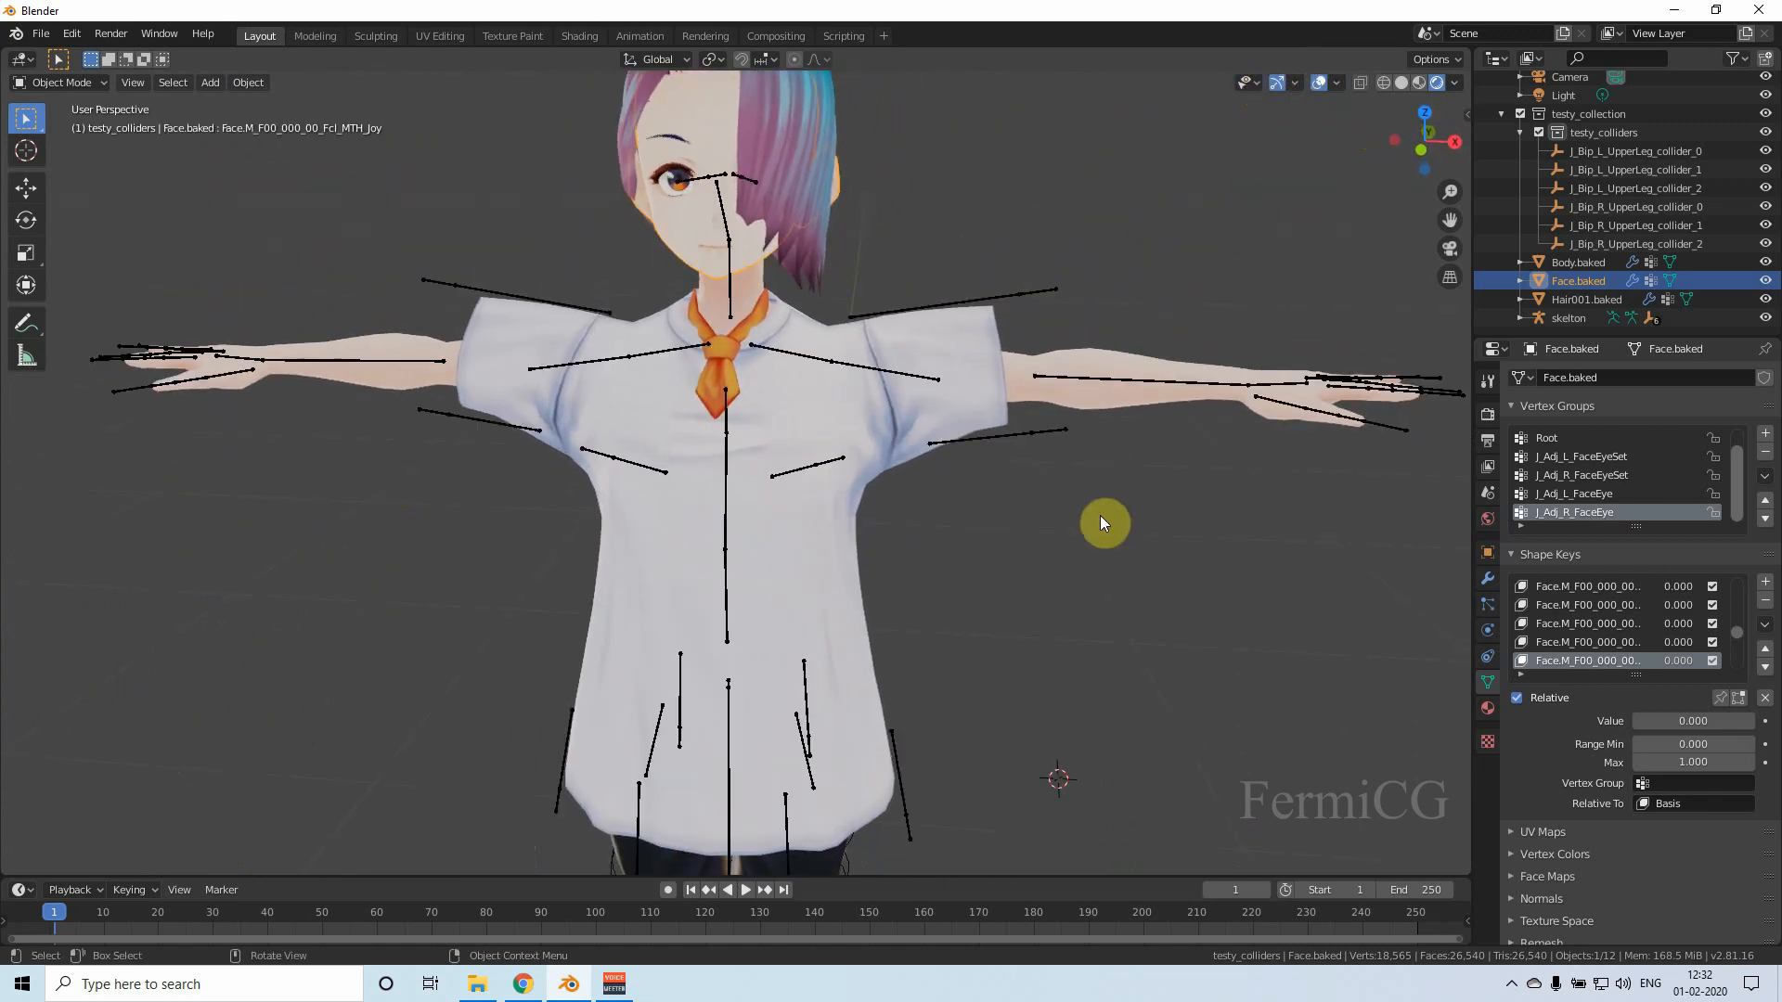
{"action": "mouse_move", "coordinate": [1010, 548]}
{"action": "middle_mouse_down"}
{"action": "mouse_move", "coordinate": [850, 520]}
{"action": "mouse_move", "coordinate": [712, 545]}
{"action": "mouse_move", "coordinate": [1043, 548]}
{"action": "mouse_move", "coordinate": [910, 536]}
{"action": "mouse_move", "coordinate": [1018, 505]}
{"action": "mouse_move", "coordinate": [976, 554]}
{"action": "middle_mouse_up"}
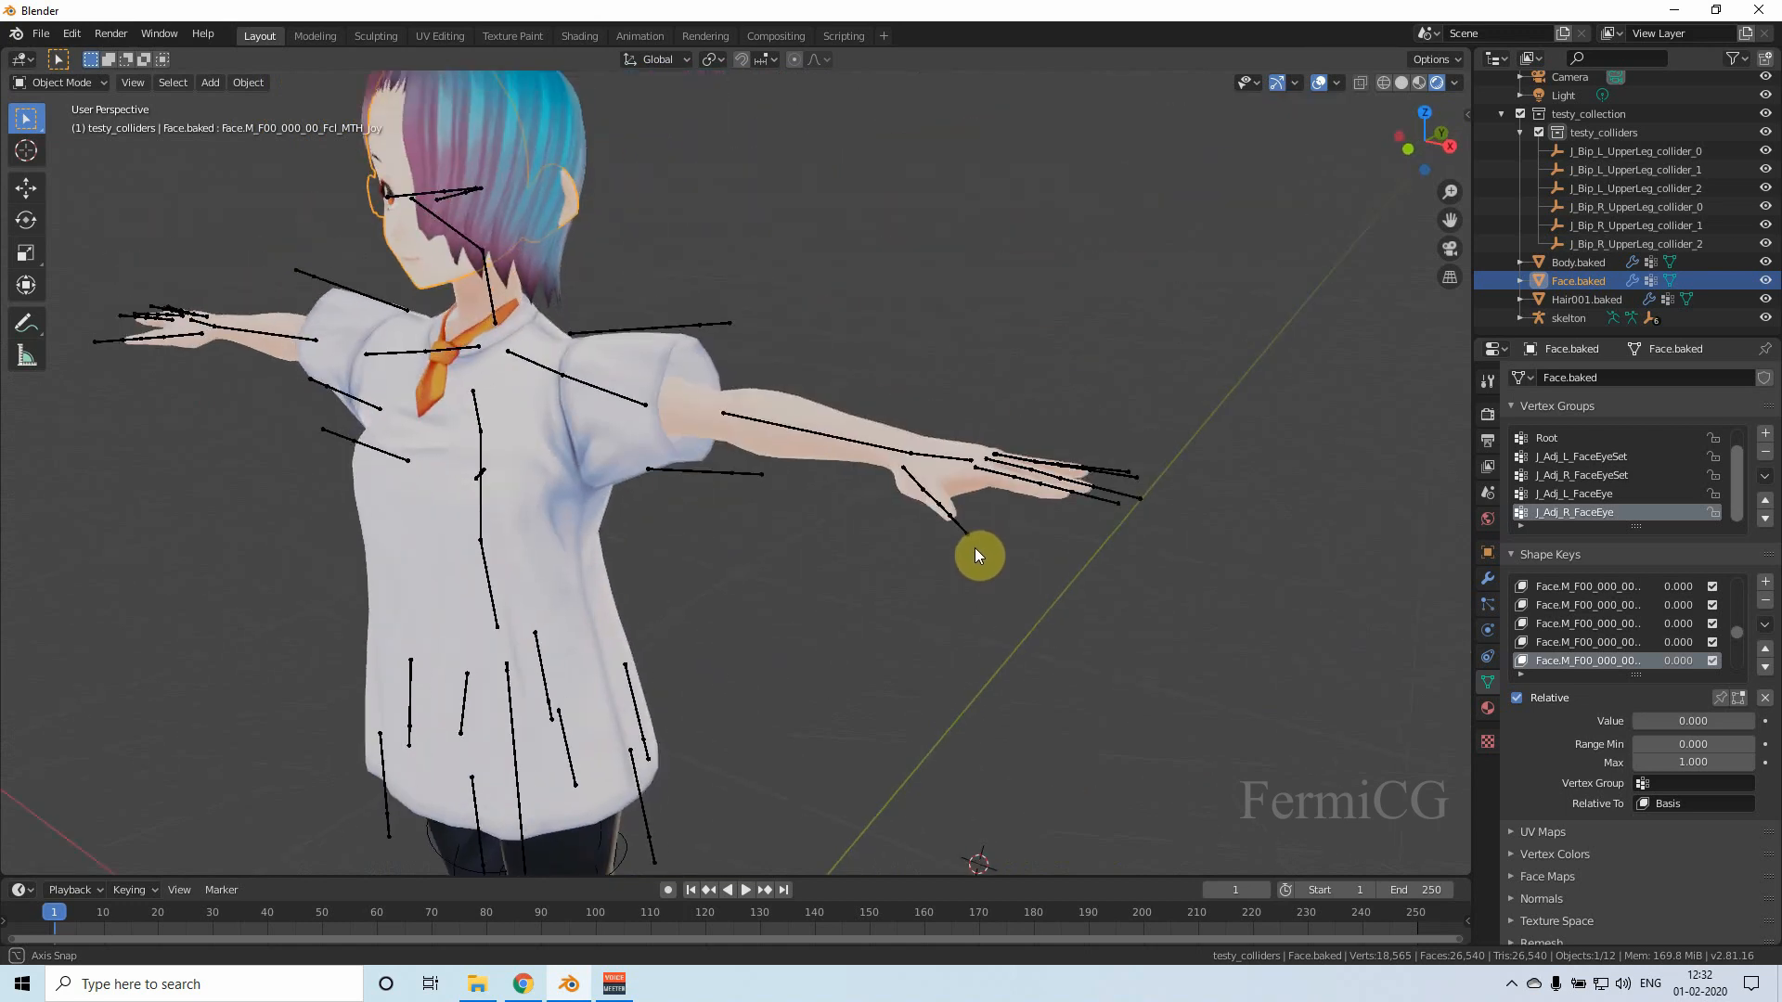
{"action": "middle_click_drag", "start_coordinate": [975, 555], "coordinate": [1045, 526]}
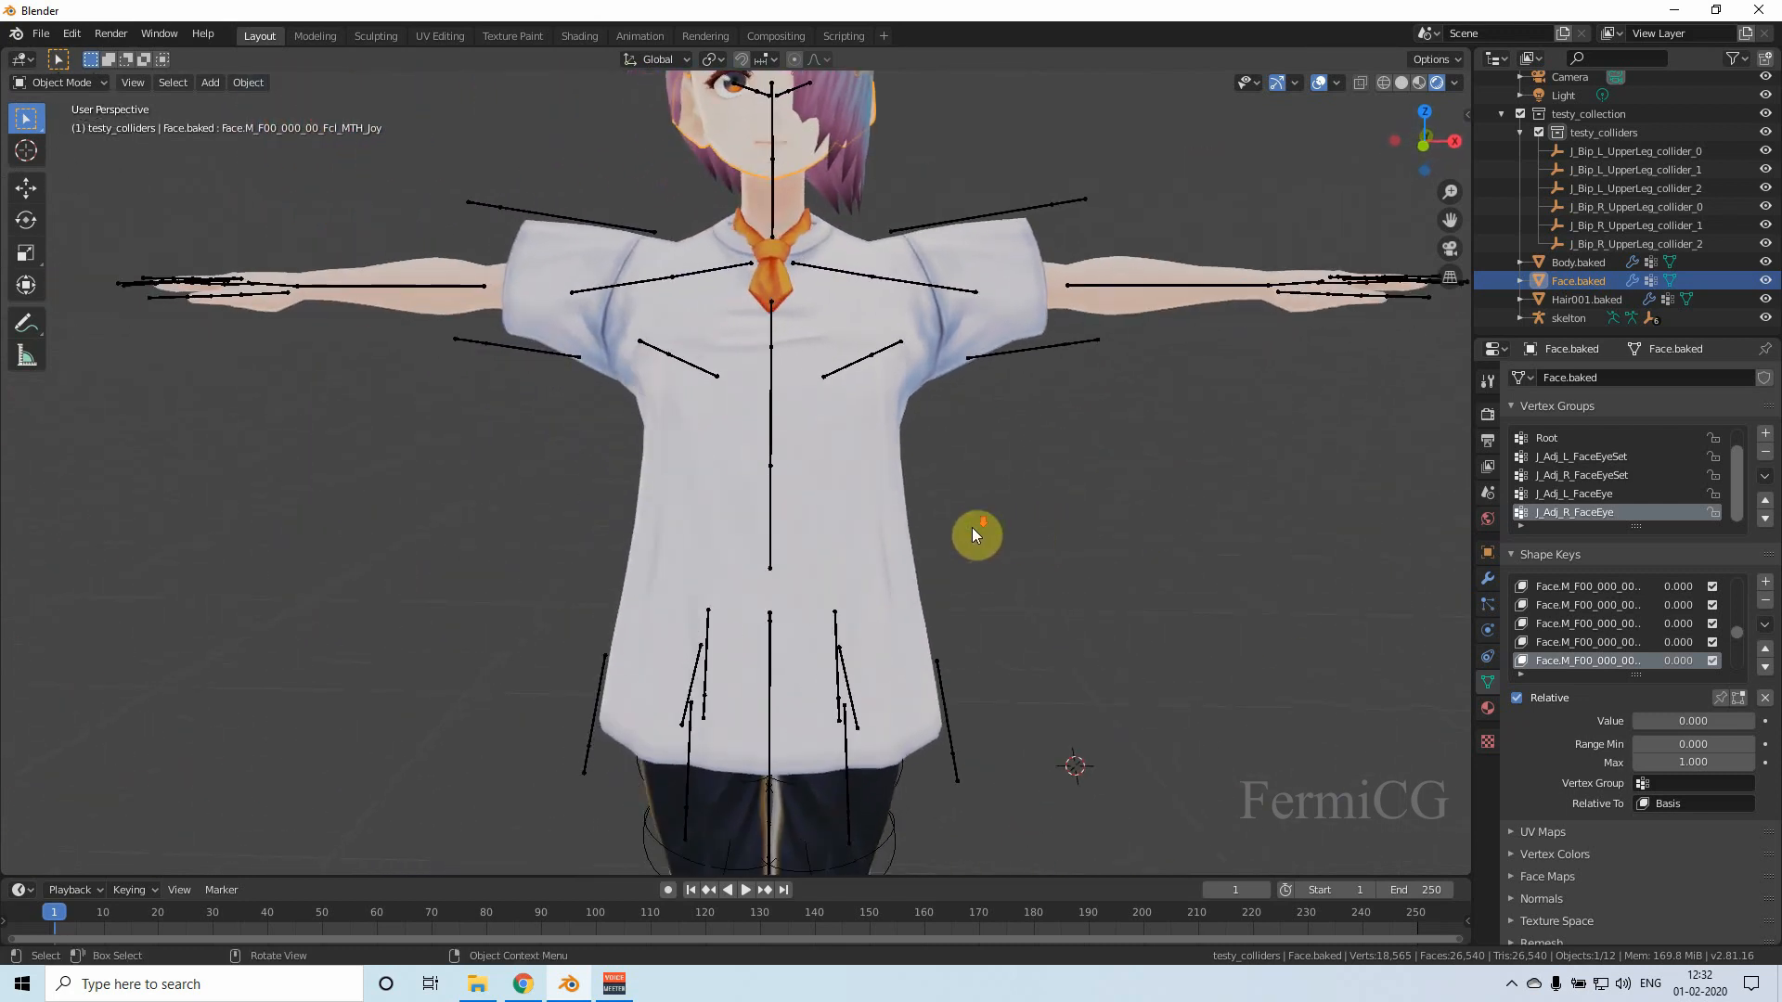
{"action": "scroll", "coordinate": [972, 527], "scroll_direction": "down", "scroll_amount": 4}
{"action": "scroll", "coordinate": [839, 483], "scroll_direction": "up", "scroll_amount": 4}
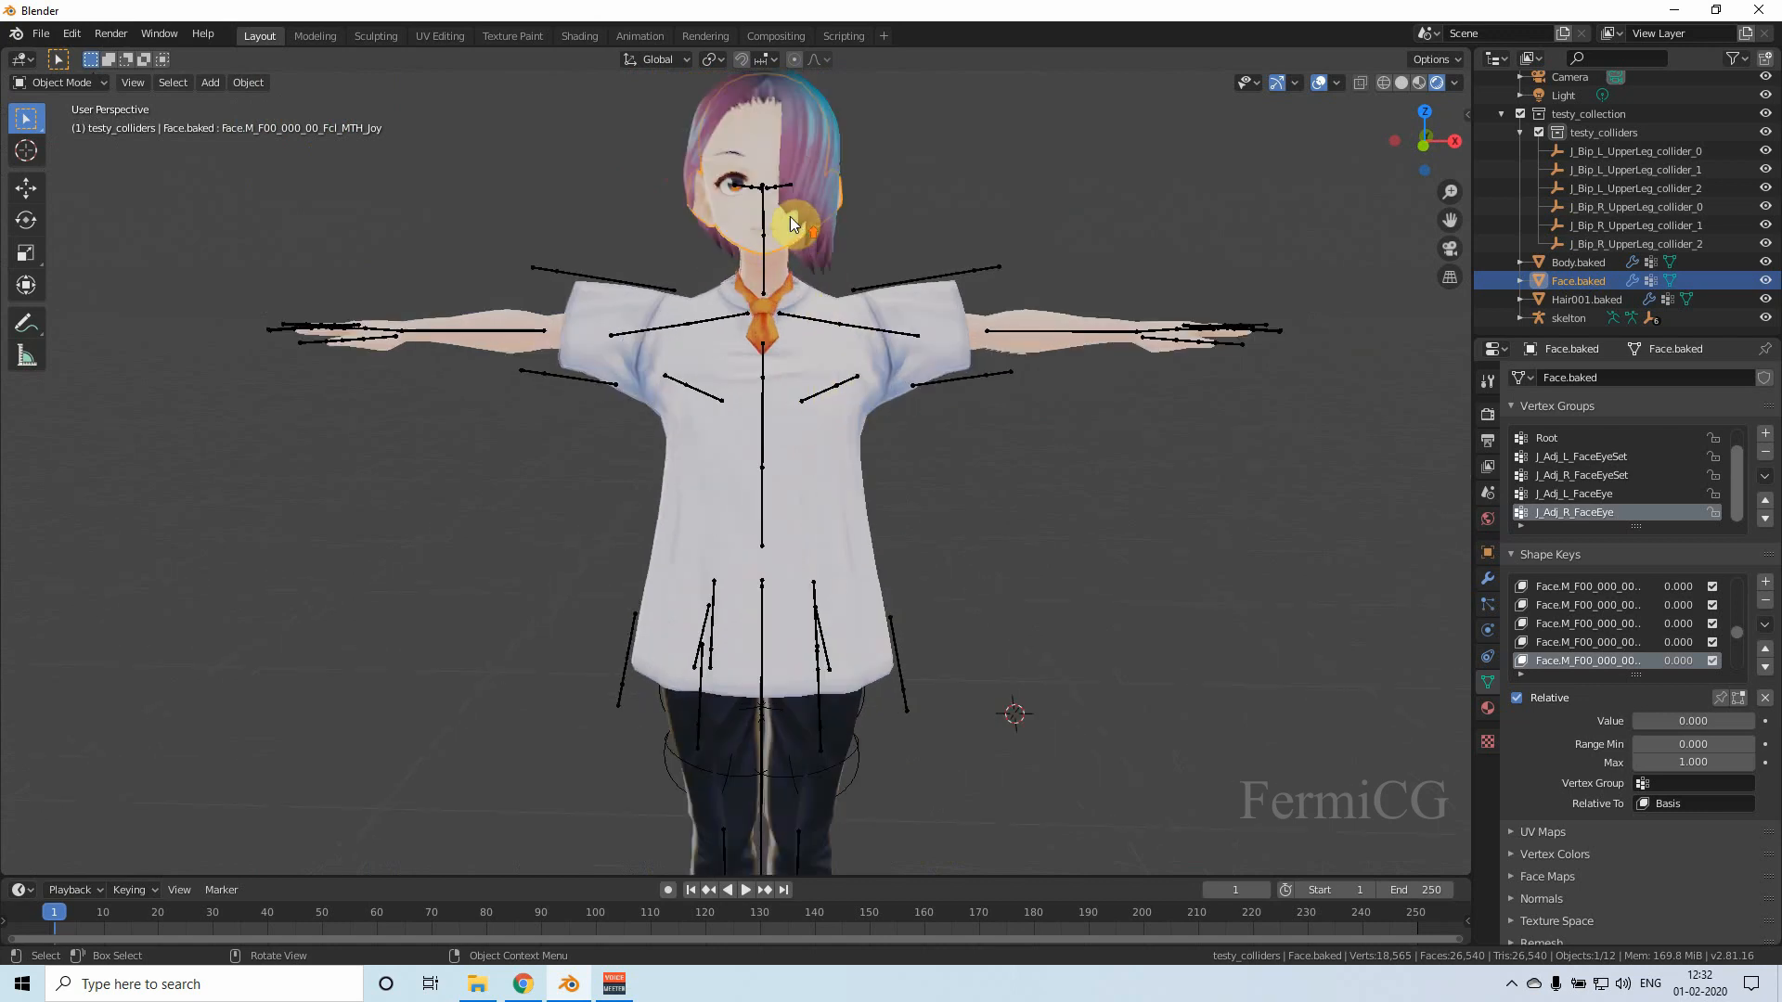
{"action": "left_click", "coordinate": [1315, 82]}
{"action": "scroll", "coordinate": [861, 237], "scroll_direction": "up", "scroll_amount": 4}
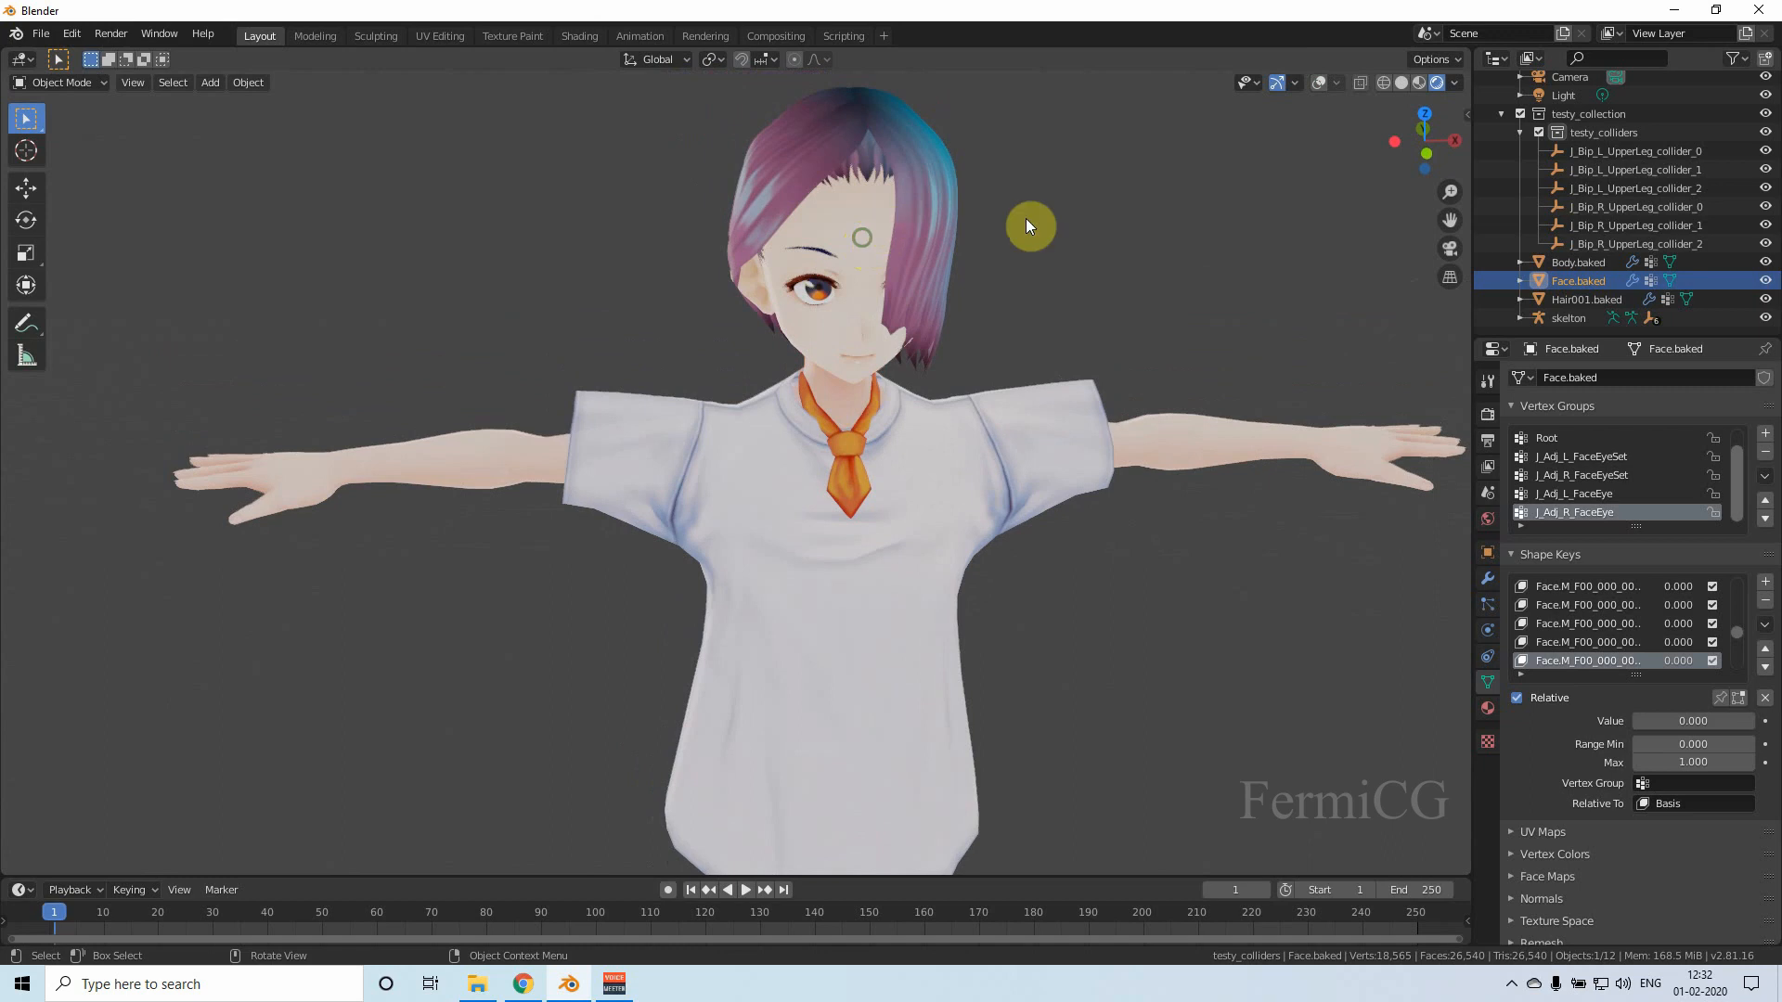
Step: Try out several shape keys near the end of the Face.baked list by varying their values
{"action": "left_click", "coordinate": [1582, 264]}
{"action": "left_click", "coordinate": [1579, 281]}
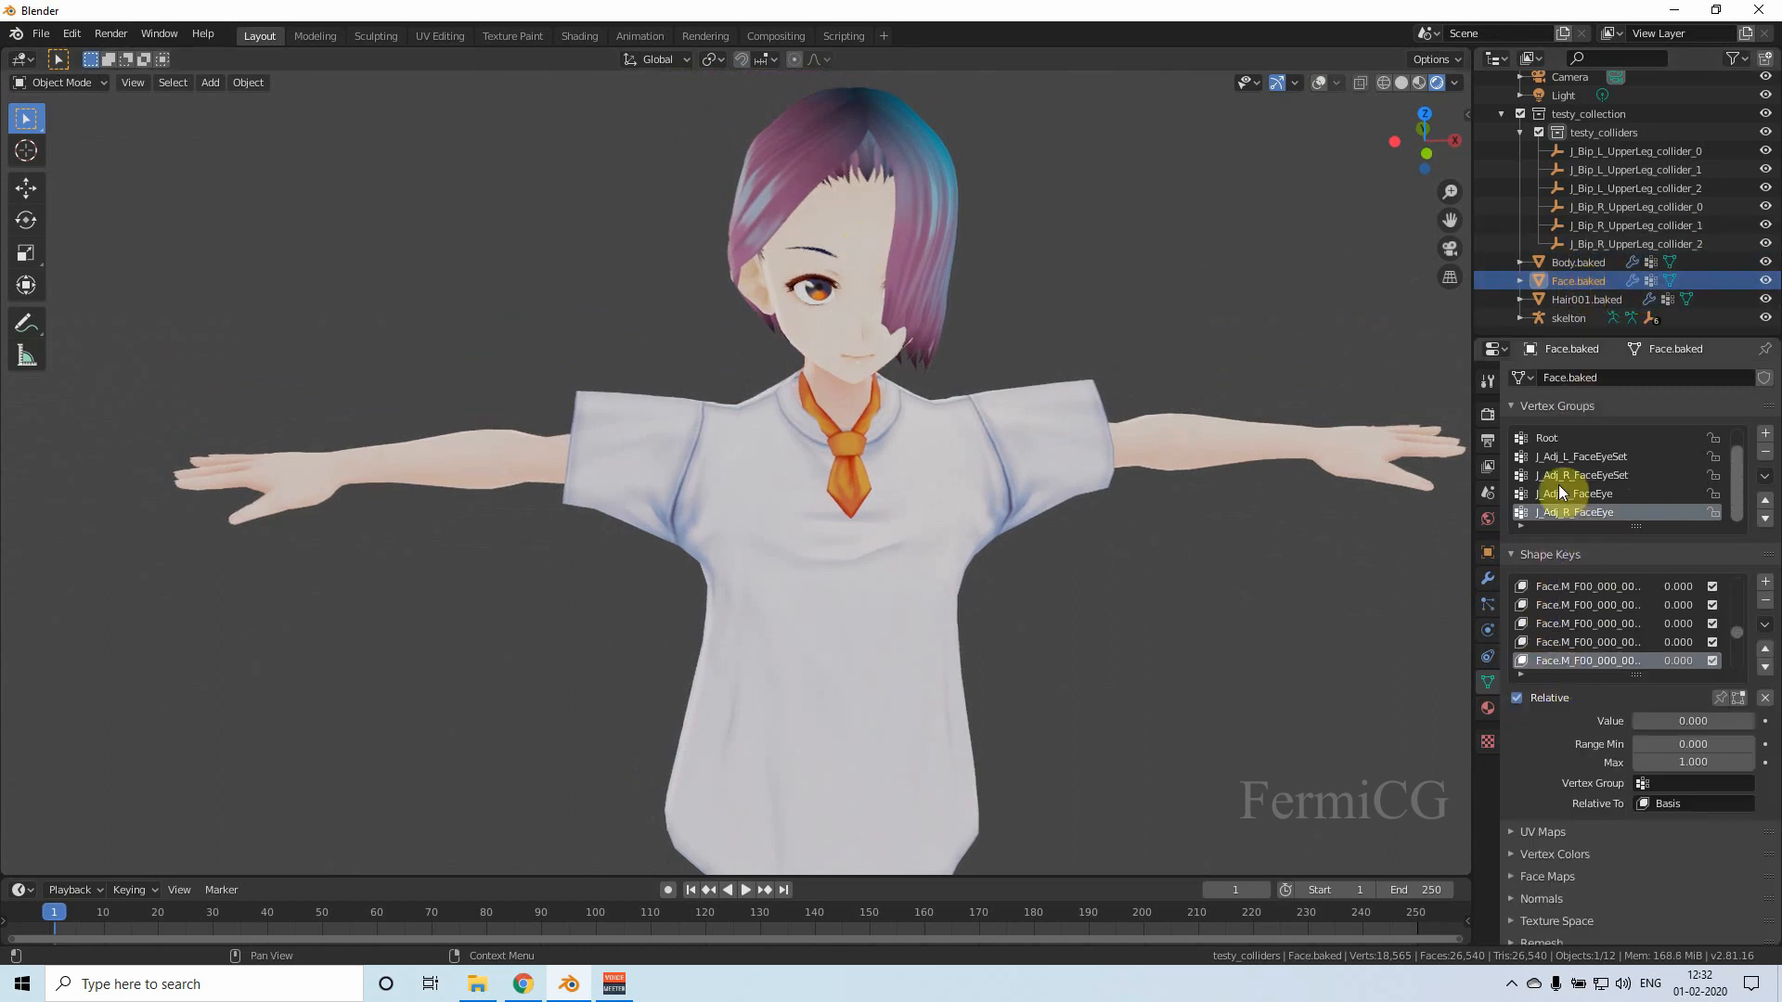
{"action": "left_click_drag", "start_coordinate": [1668, 721], "coordinate": [1615, 722]}
{"action": "left_click", "coordinate": [1597, 642]}
{"action": "left_click", "coordinate": [1613, 628]}
{"action": "left_click", "coordinate": [1603, 602]}
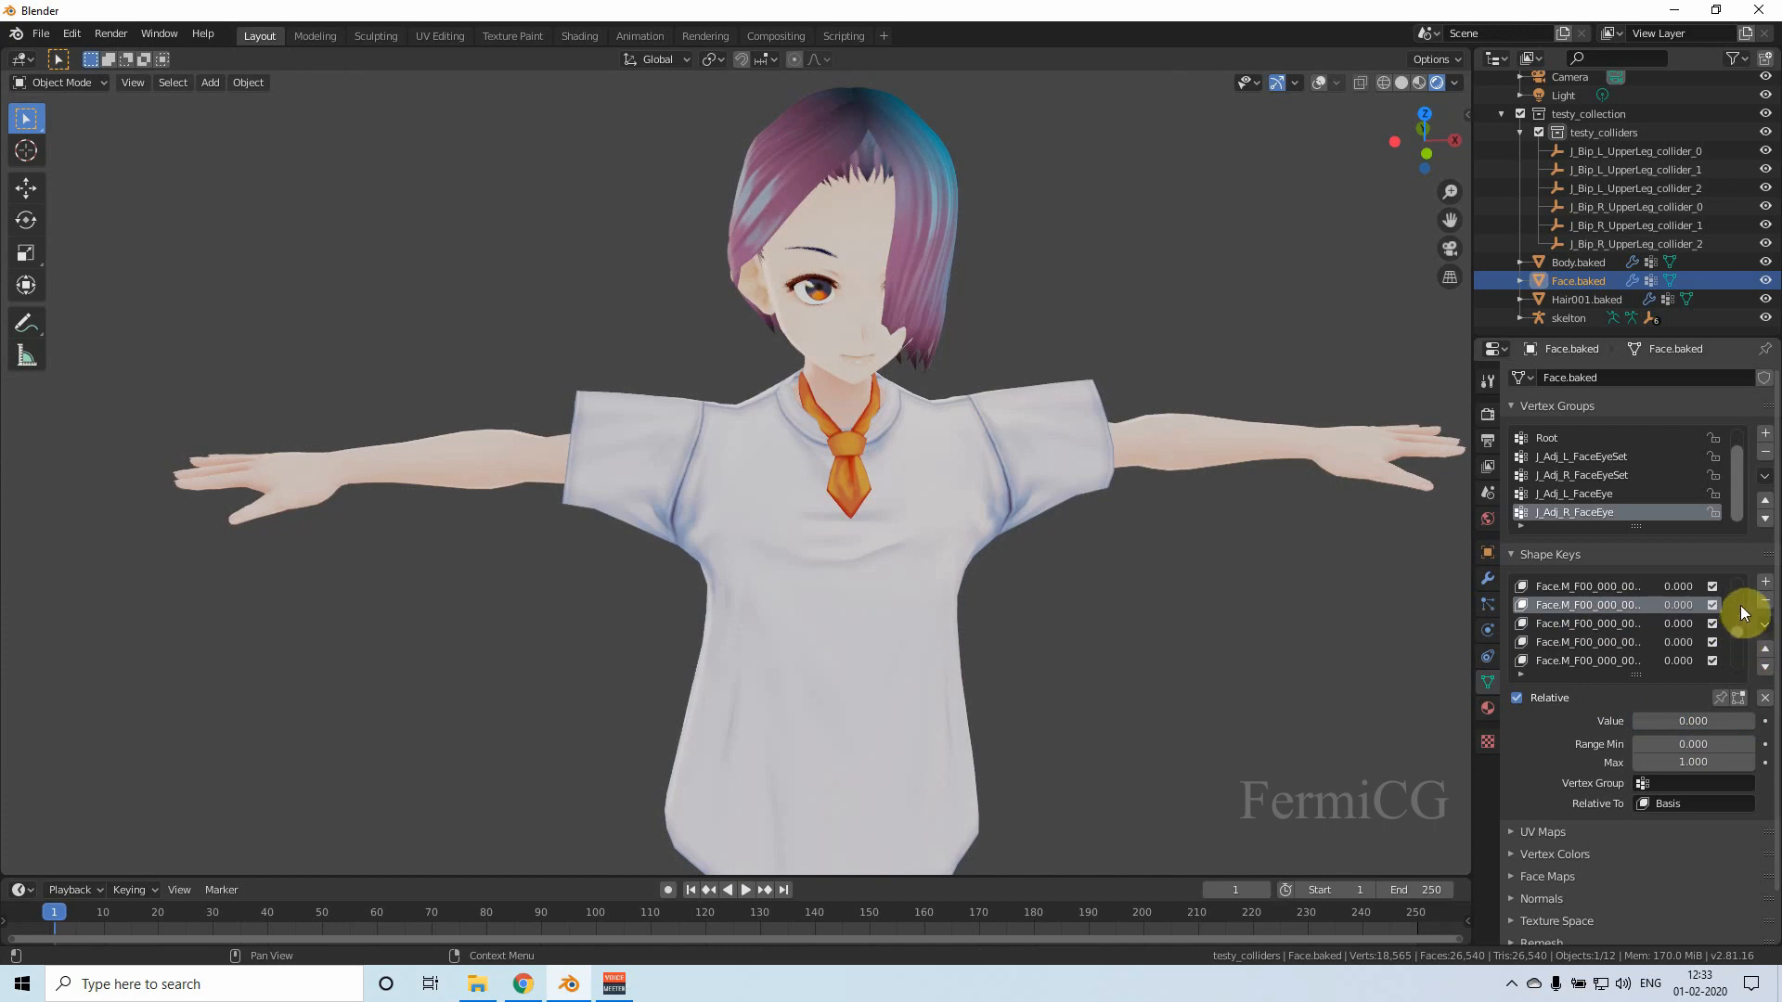
{"action": "left_click", "coordinate": [1620, 642]}
{"action": "mouse_move", "coordinate": [1669, 726]}
{"action": "left_mouse_down"}
{"action": "mouse_move", "coordinate": [1773, 726]}
{"action": "mouse_move", "coordinate": [1652, 726]}
{"action": "left_mouse_up"}
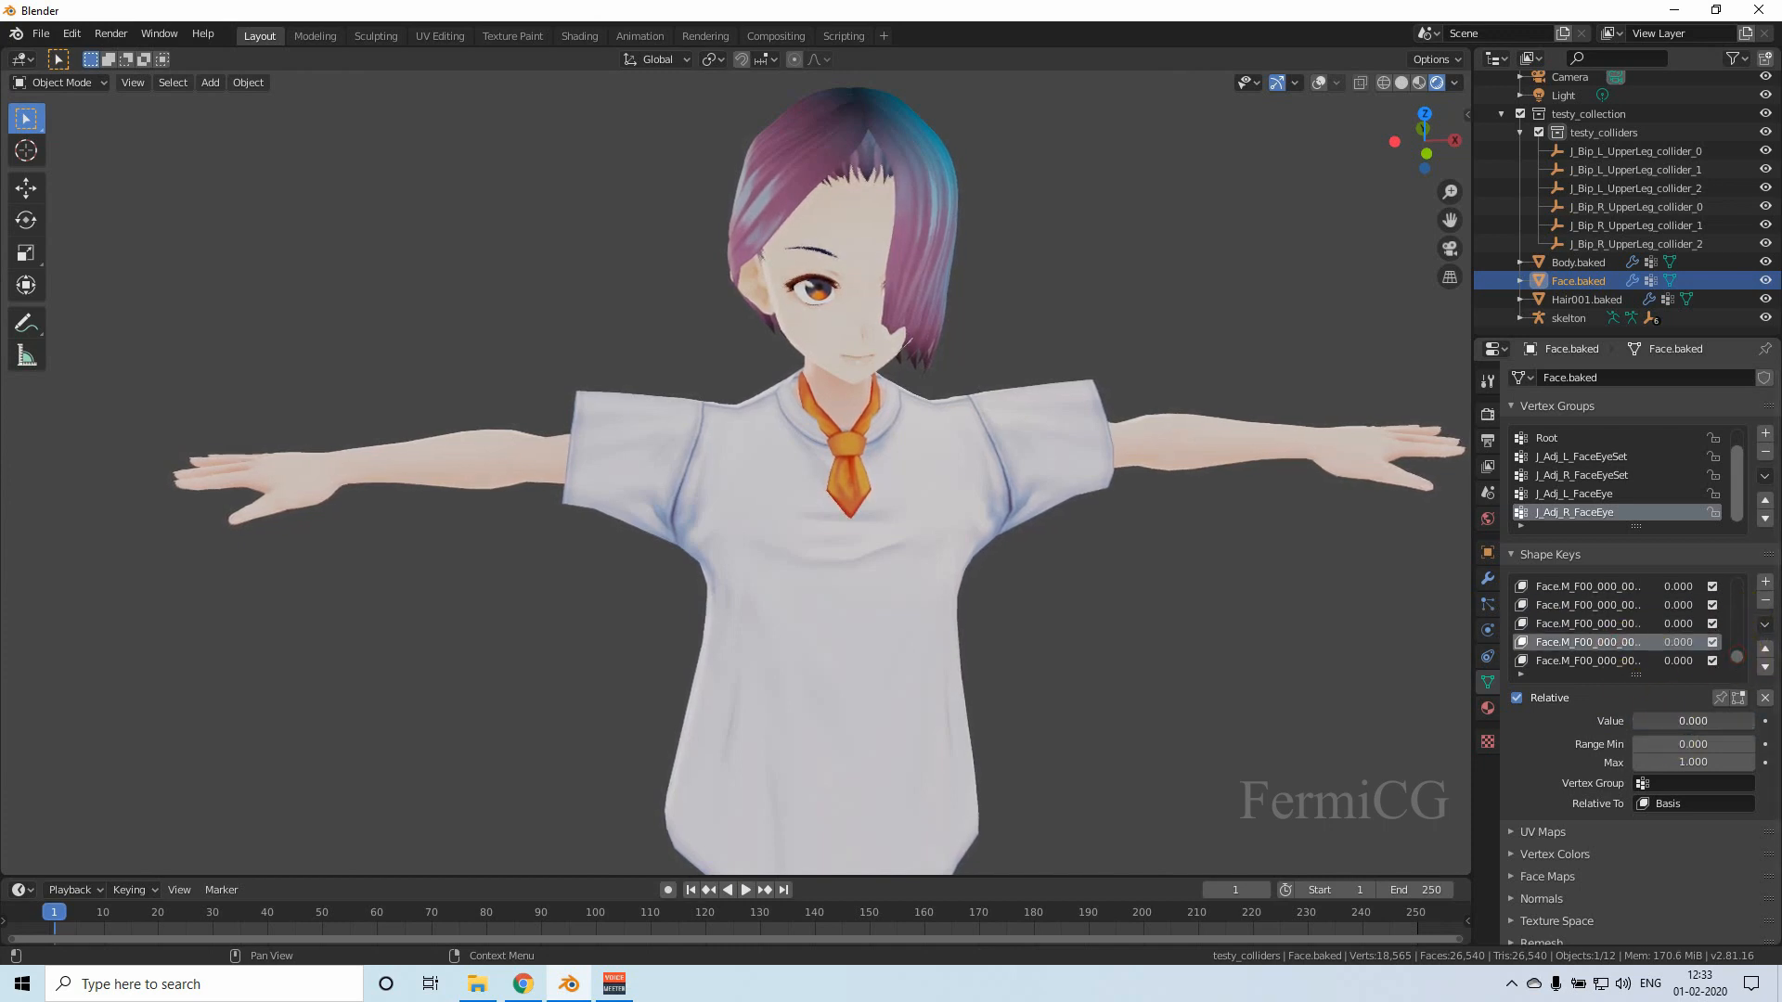
Step: Set the third and fourth shape keys below Basis on Face.baked to 0.507 and 0.560
{"action": "left_click_drag", "start_coordinate": [1738, 654], "coordinate": [1741, 579]}
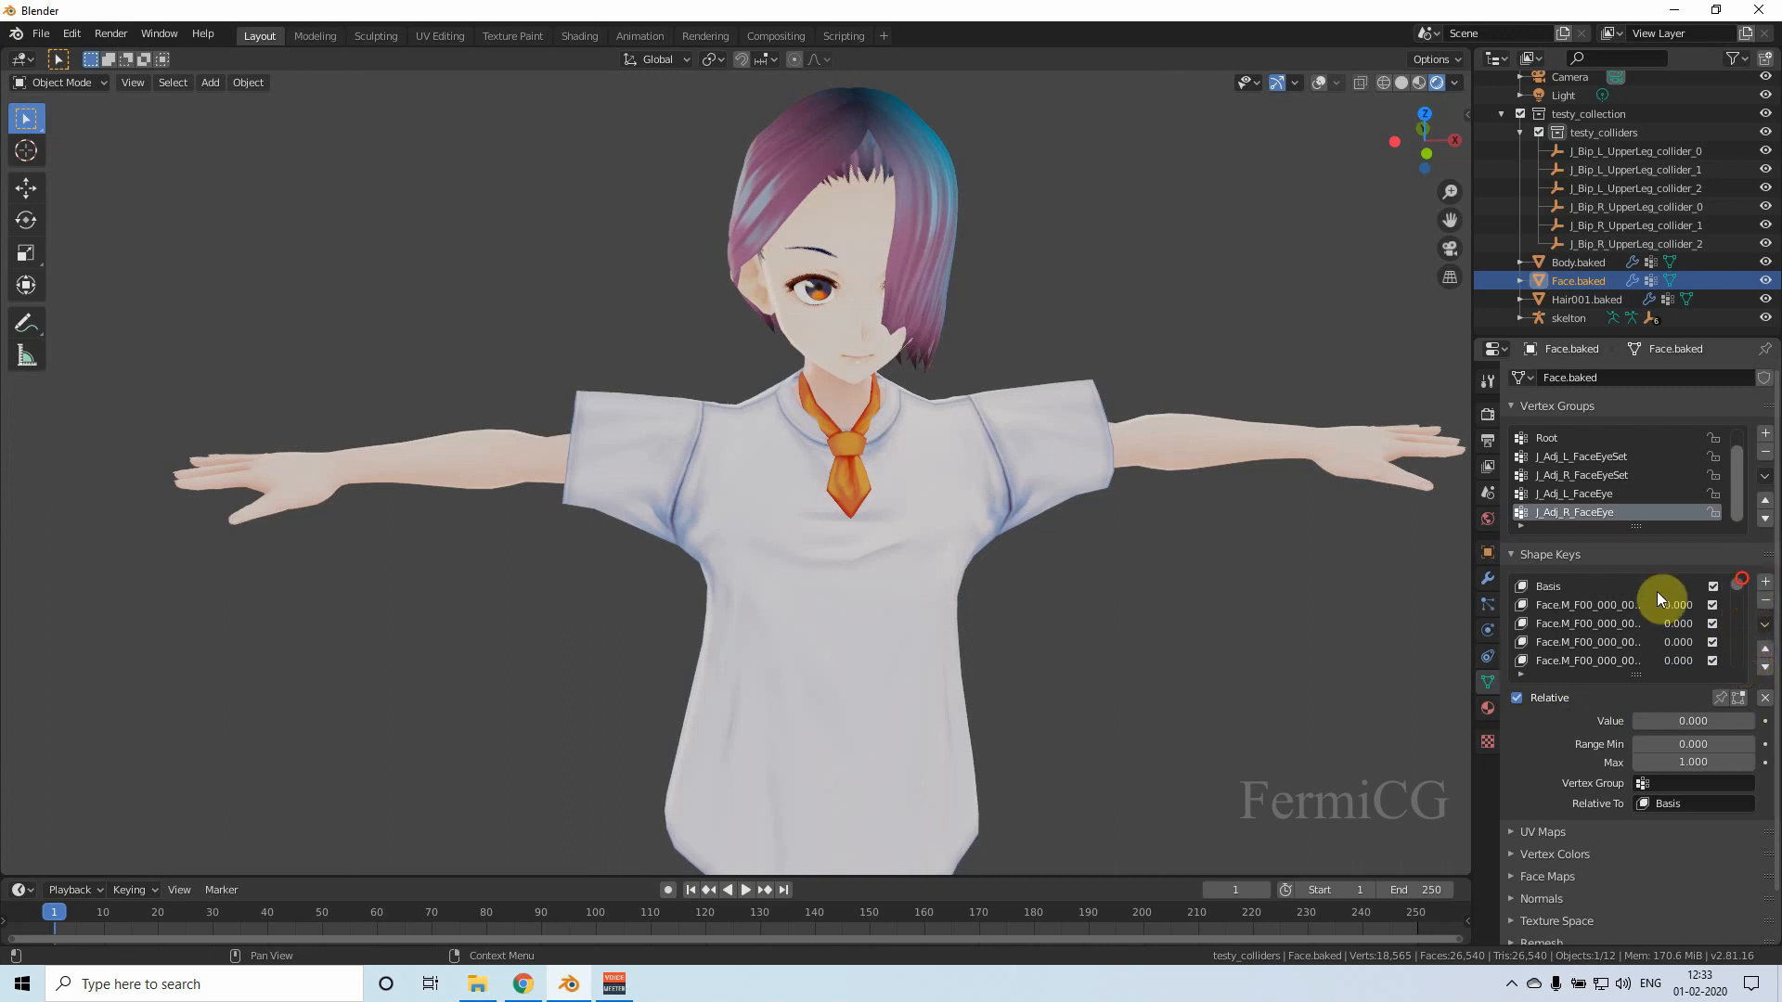
{"action": "left_click", "coordinate": [1568, 607]}
{"action": "mouse_move", "coordinate": [1672, 721]}
{"action": "left_mouse_down"}
{"action": "mouse_move", "coordinate": [1752, 720]}
{"action": "mouse_move", "coordinate": [1638, 721]}
{"action": "mouse_move", "coordinate": [1759, 720]}
{"action": "mouse_move", "coordinate": [1634, 720]}
{"action": "mouse_move", "coordinate": [1737, 721]}
{"action": "mouse_move", "coordinate": [1701, 721]}
{"action": "left_mouse_up"}
{"action": "left_click", "coordinate": [1604, 643]}
{"action": "left_click", "coordinate": [1604, 661]}
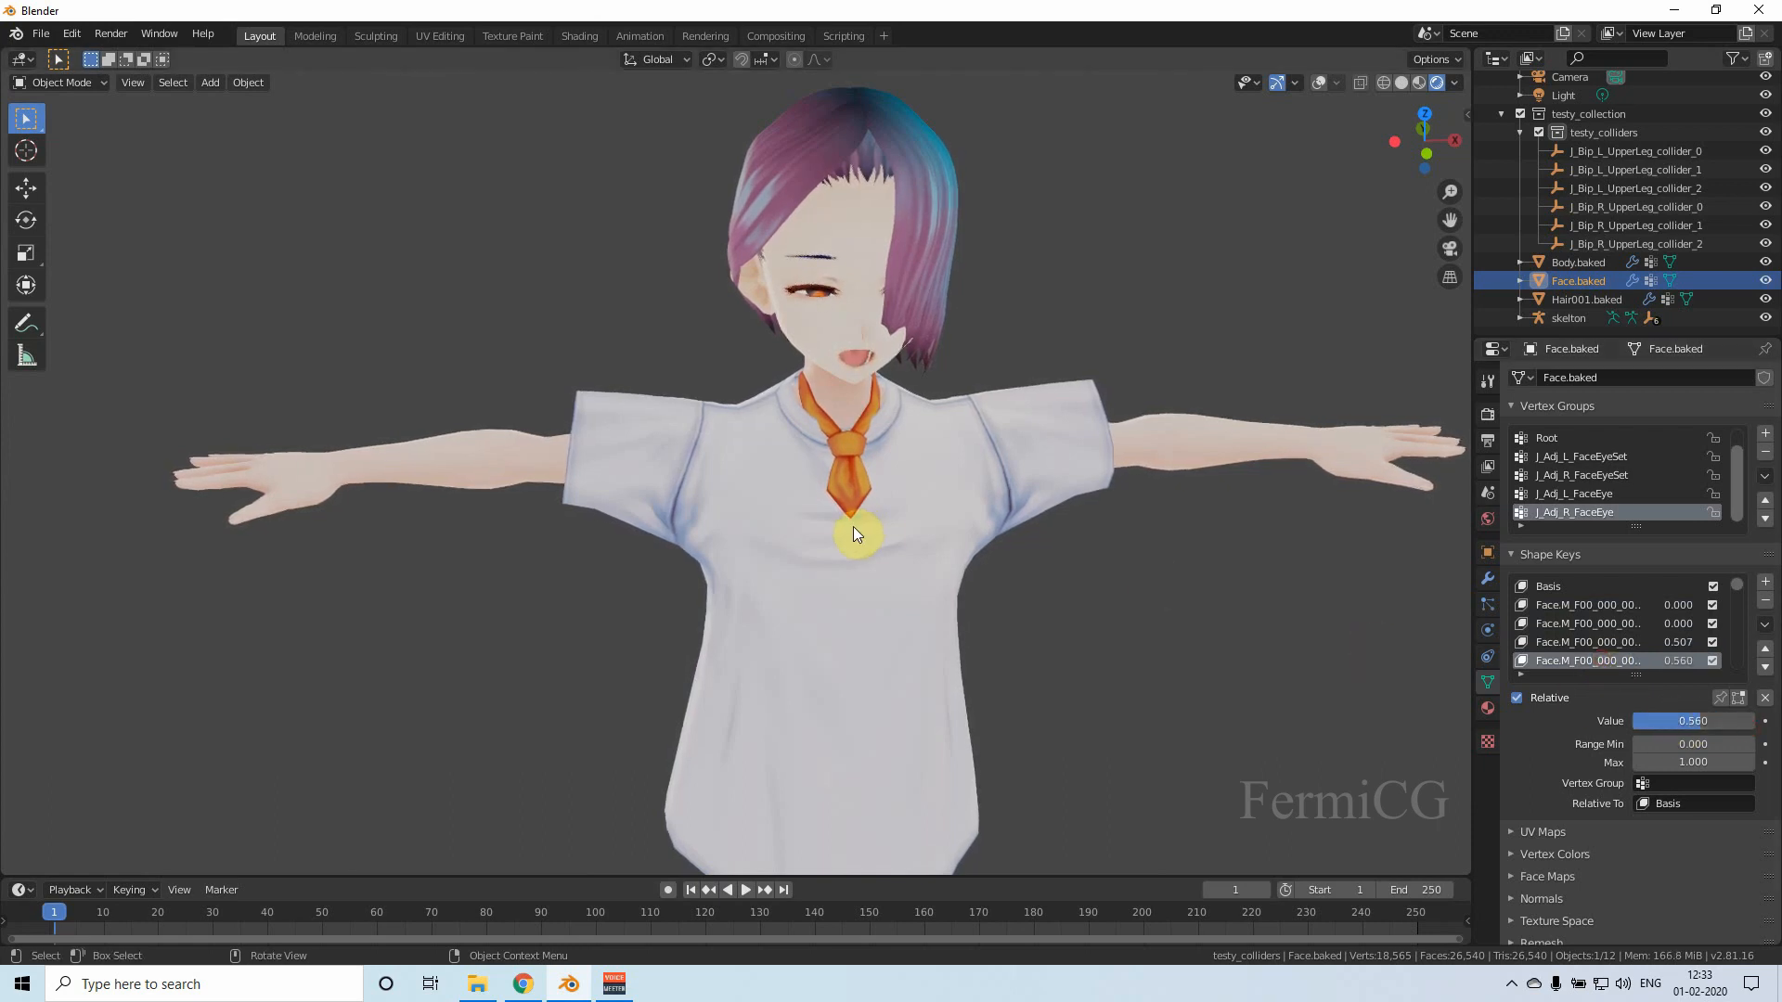
{"action": "right_click", "coordinate": [922, 529]}
{"action": "left_click", "coordinate": [1093, 504]}
{"action": "middle_click_drag", "start_coordinate": [983, 637], "coordinate": [913, 631]}
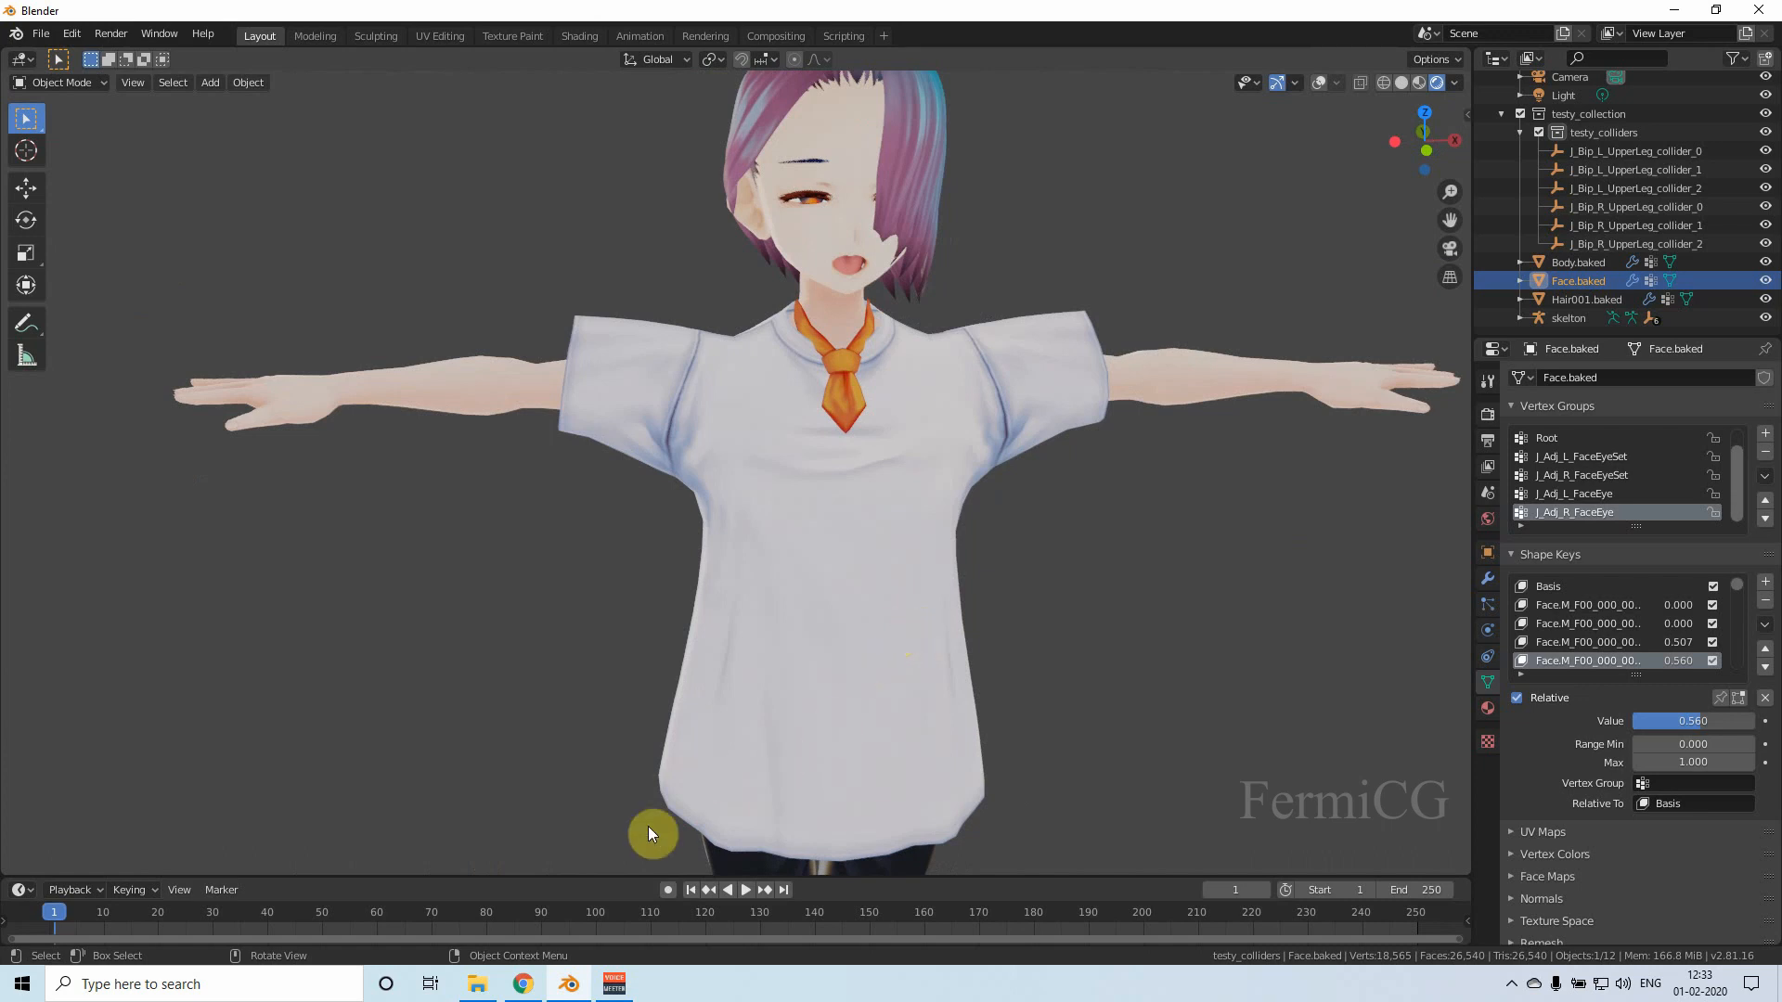
Step: Switch to Chrome and translate the Japanese vroid.com home page into English
{"action": "left_click", "coordinate": [522, 984]}
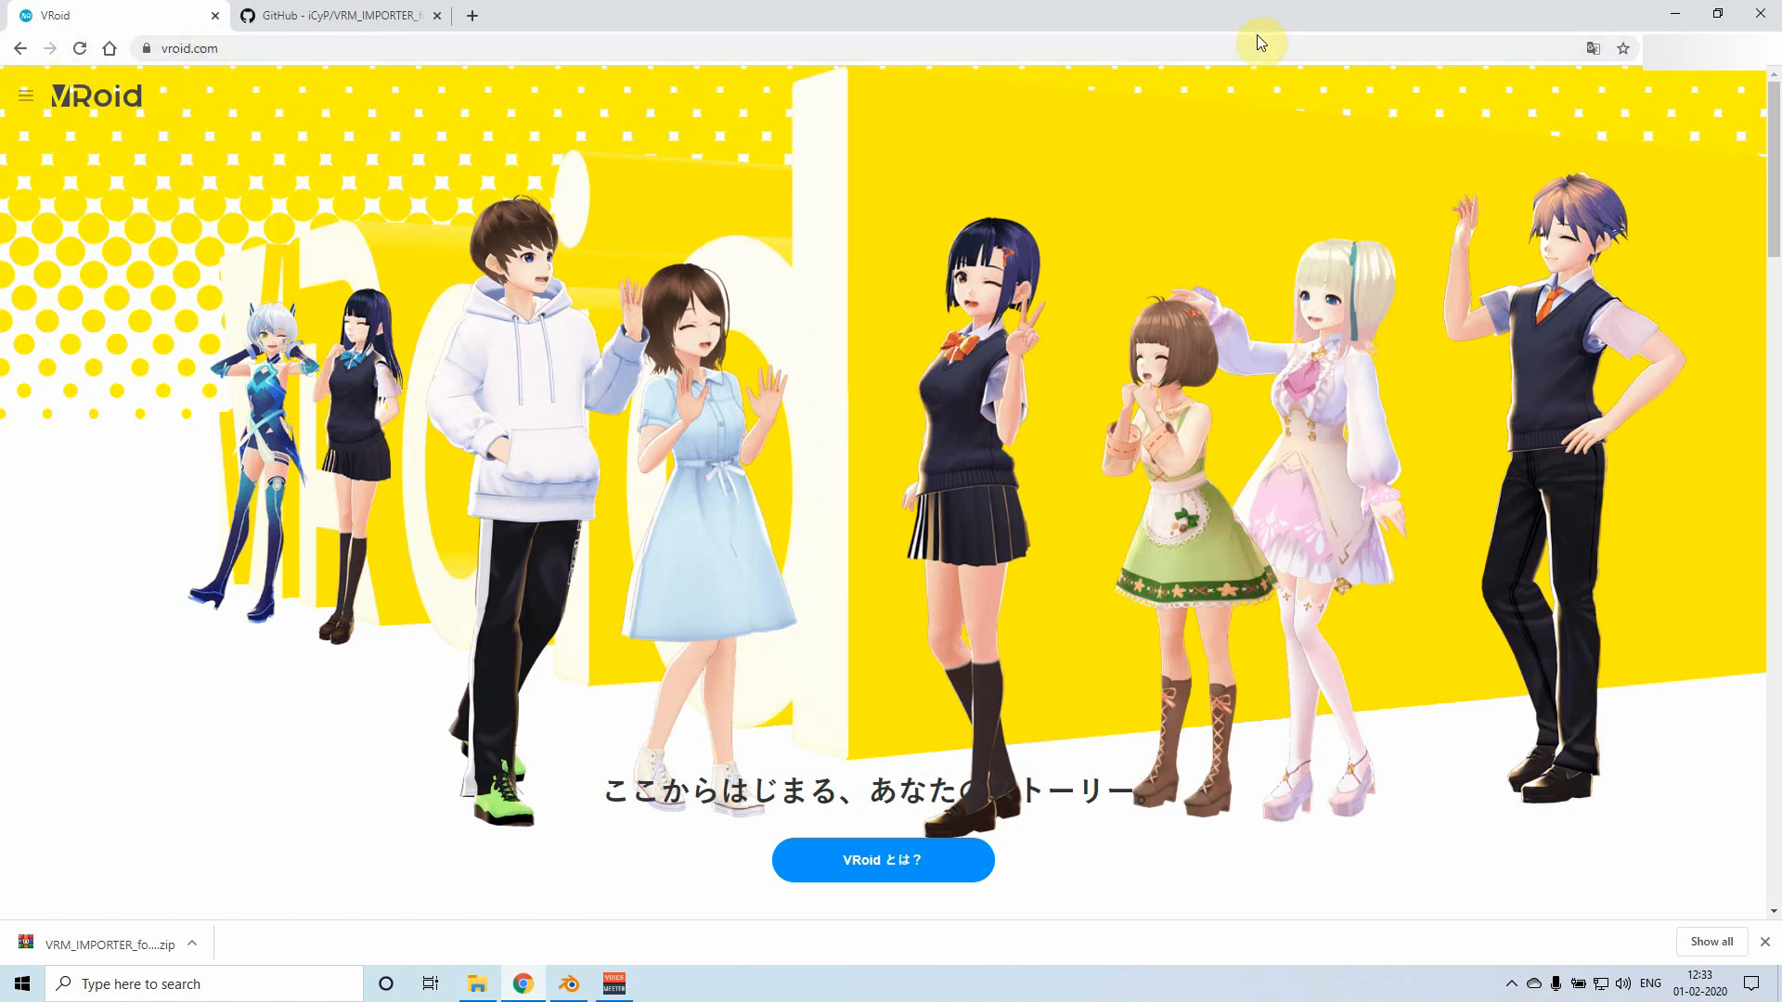
{"action": "left_click", "coordinate": [1587, 48]}
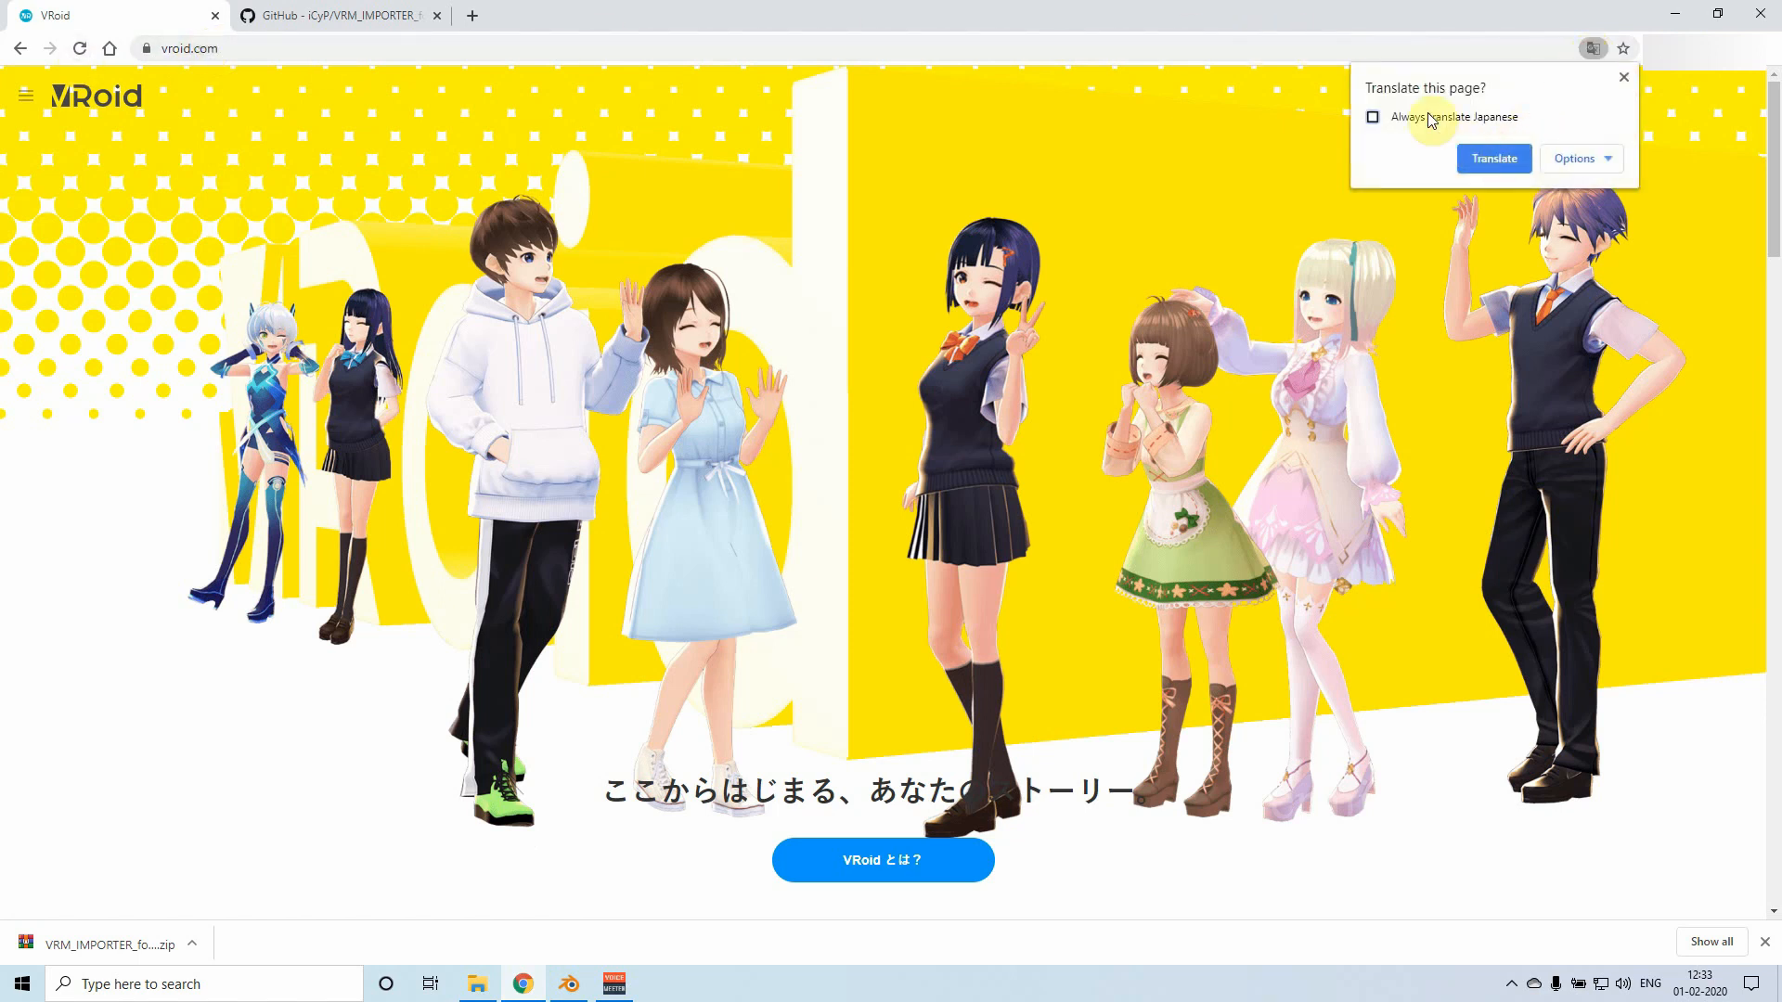
{"action": "left_click", "coordinate": [1487, 160]}
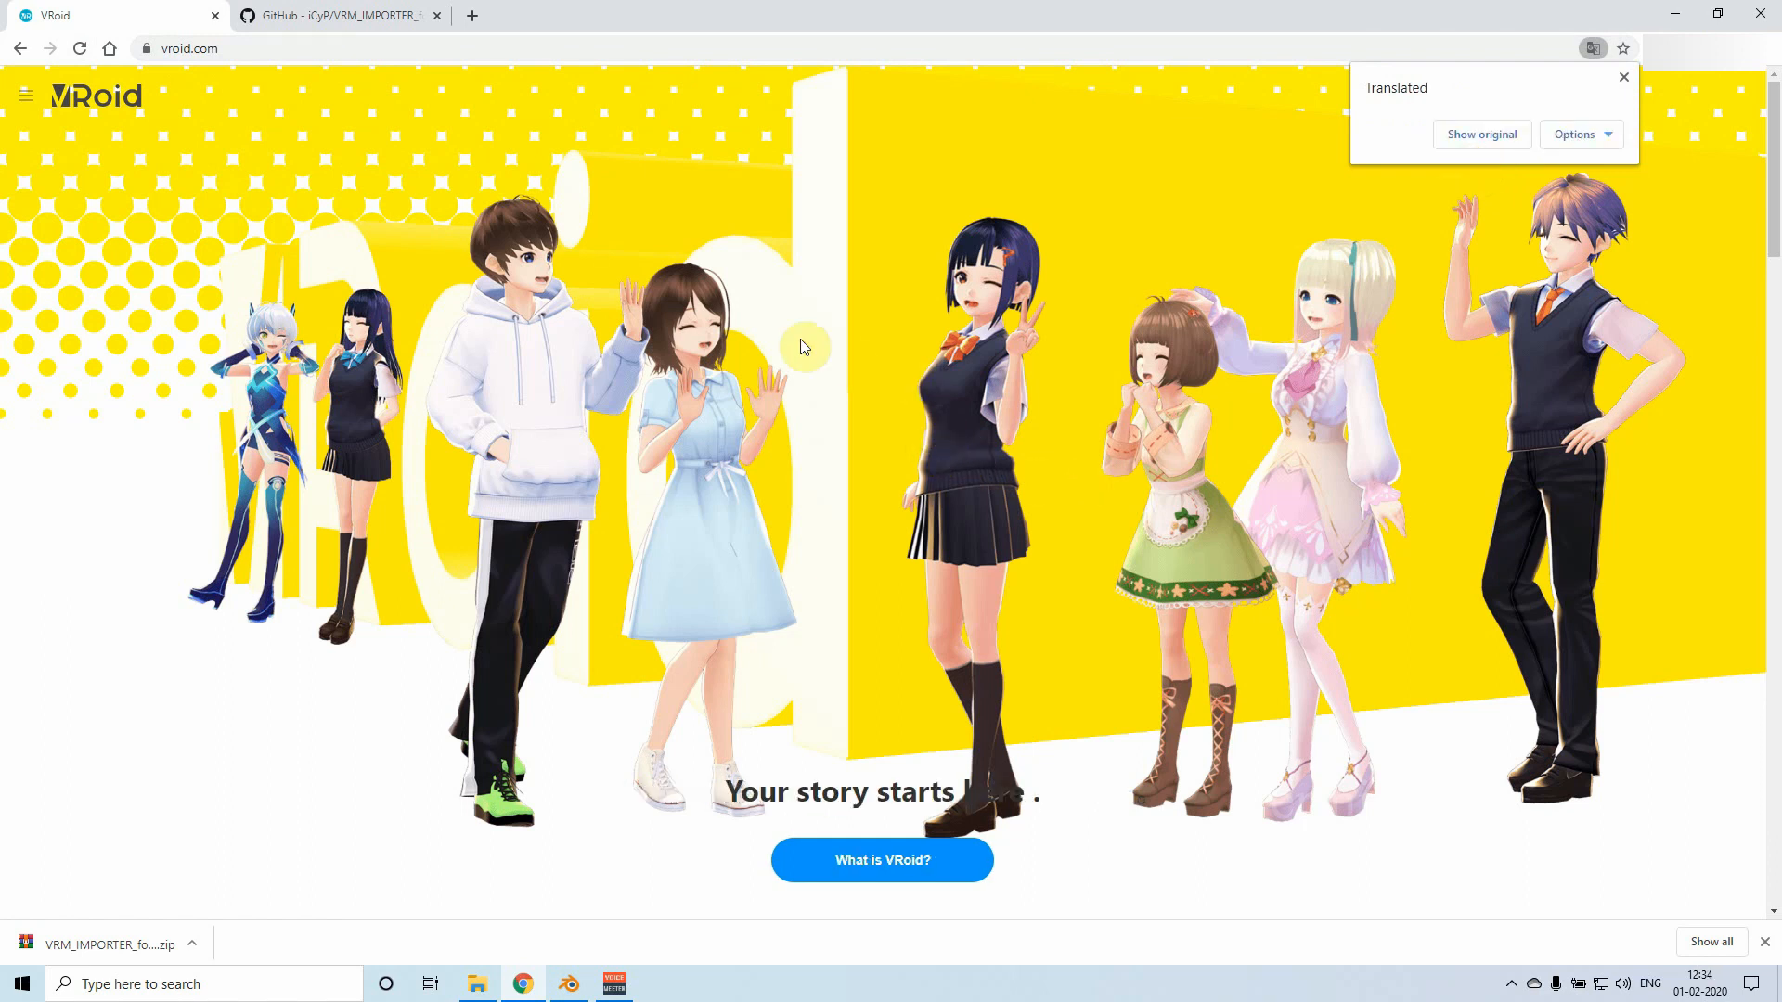
Step: Find the VRoid Studio section on the VRoid home page and open its detail page
{"action": "left_click_drag", "start_coordinate": [1775, 219], "coordinate": [1778, 227]}
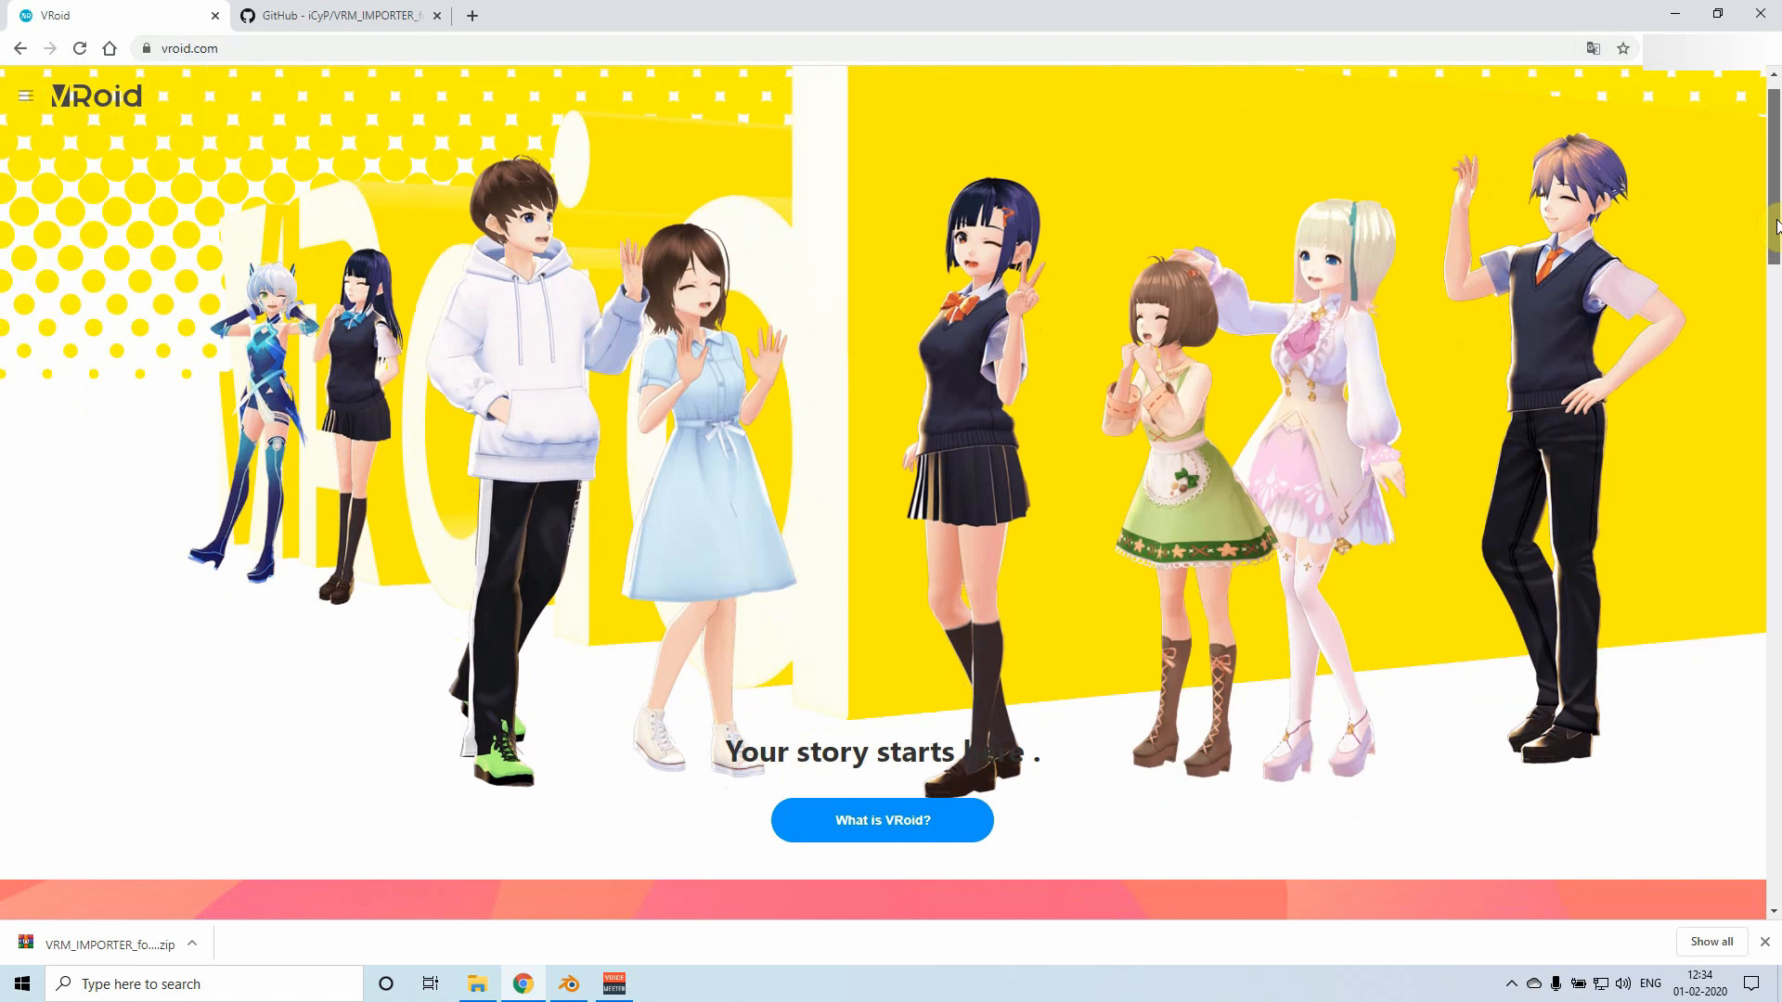
{"action": "left_click_drag", "start_coordinate": [1777, 226], "coordinate": [1776, 231]}
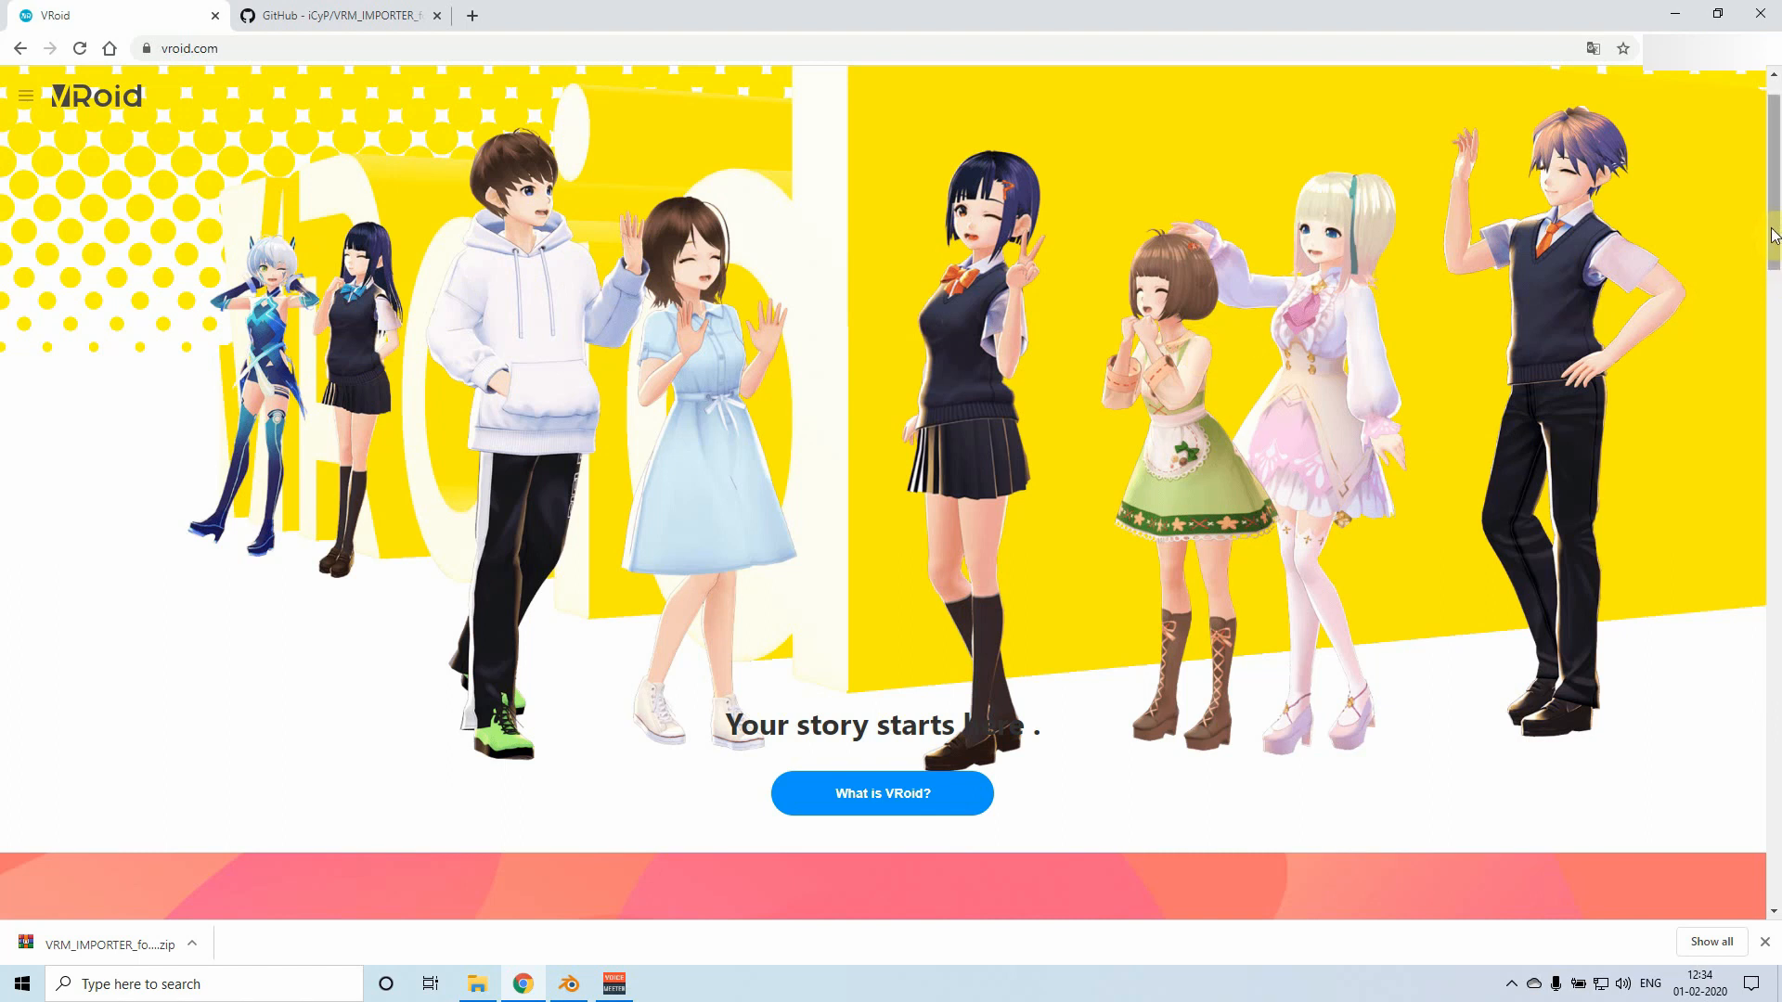
{"action": "left_click_drag", "start_coordinate": [1777, 228], "coordinate": [1777, 284]}
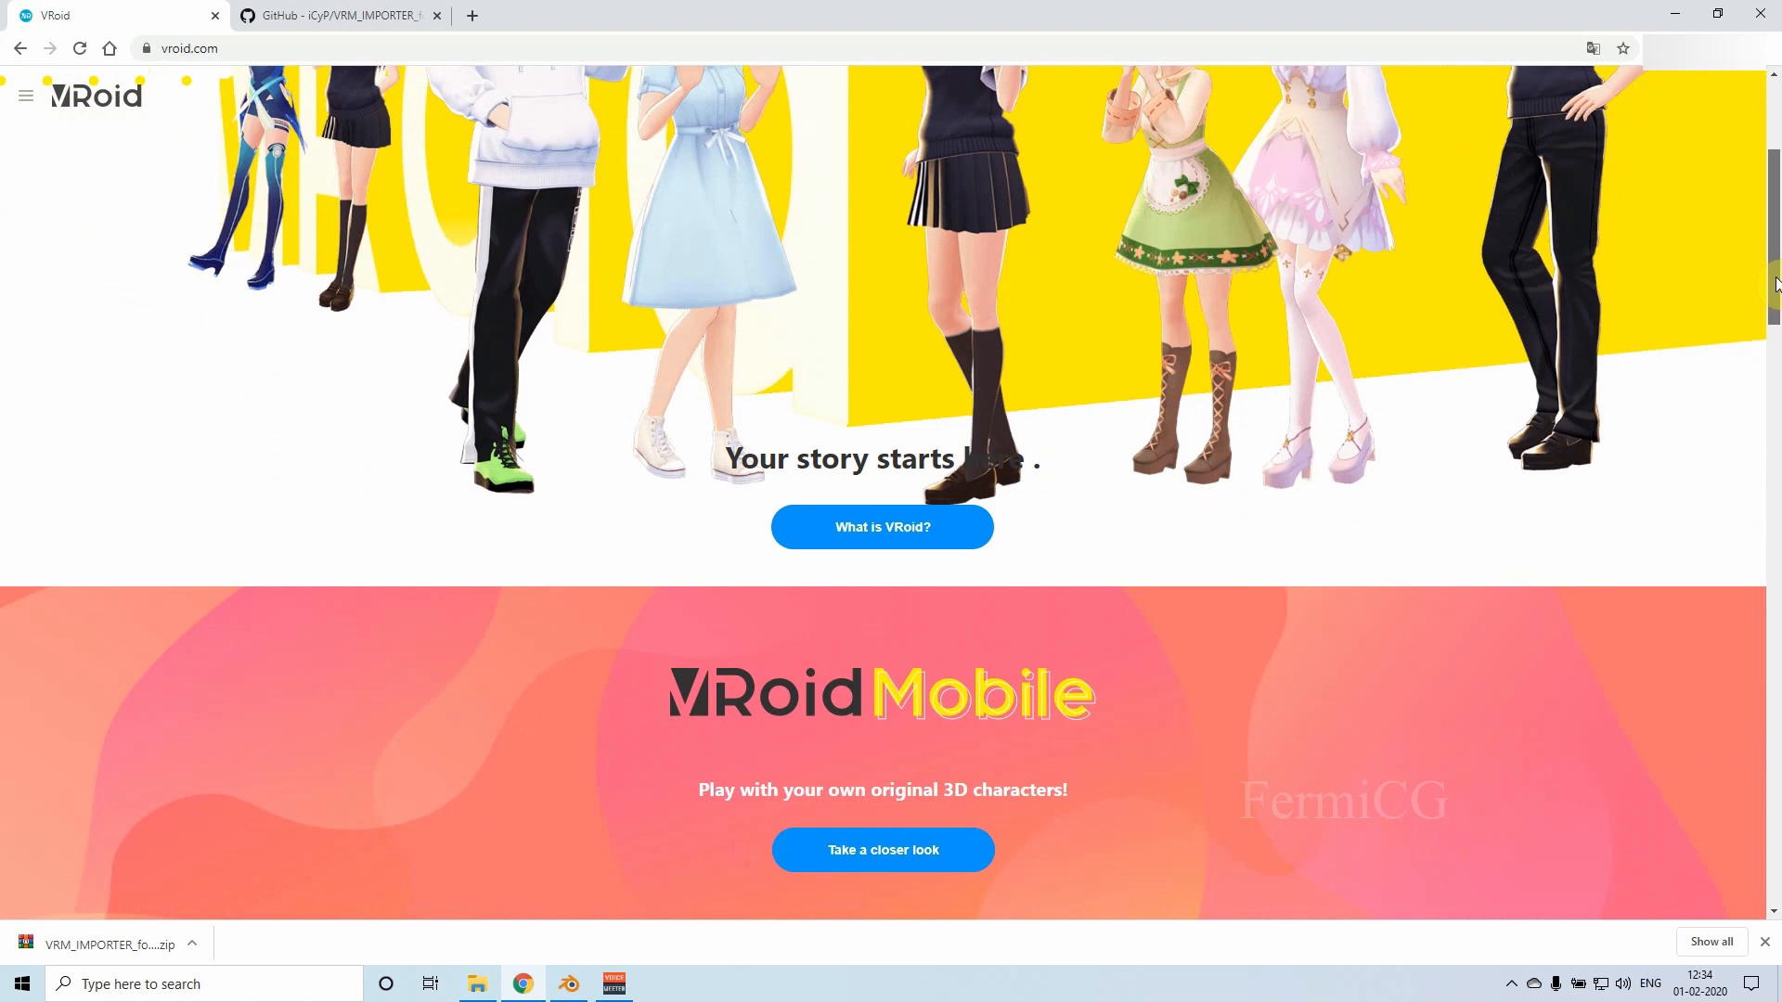
{"action": "left_click_drag", "start_coordinate": [1777, 283], "coordinate": [1768, 390]}
{"action": "left_click_drag", "start_coordinate": [1774, 315], "coordinate": [1768, 437]}
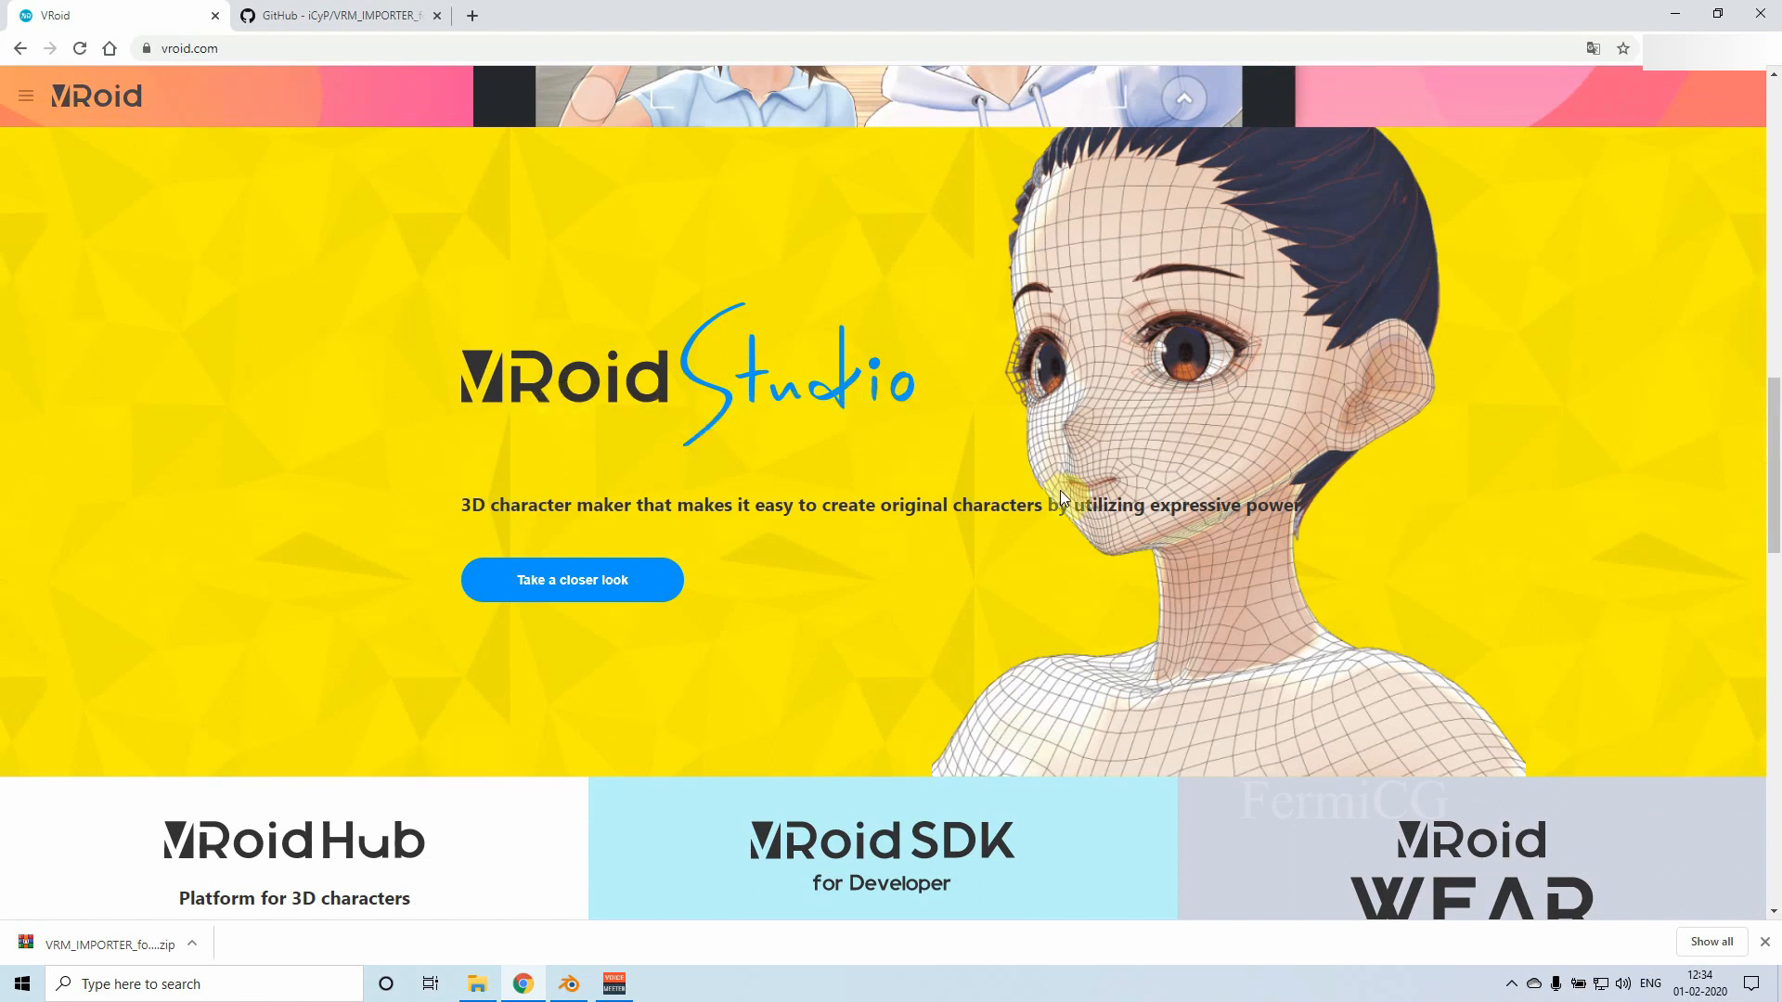
{"action": "left_click_drag", "start_coordinate": [1770, 416], "coordinate": [1768, 522]}
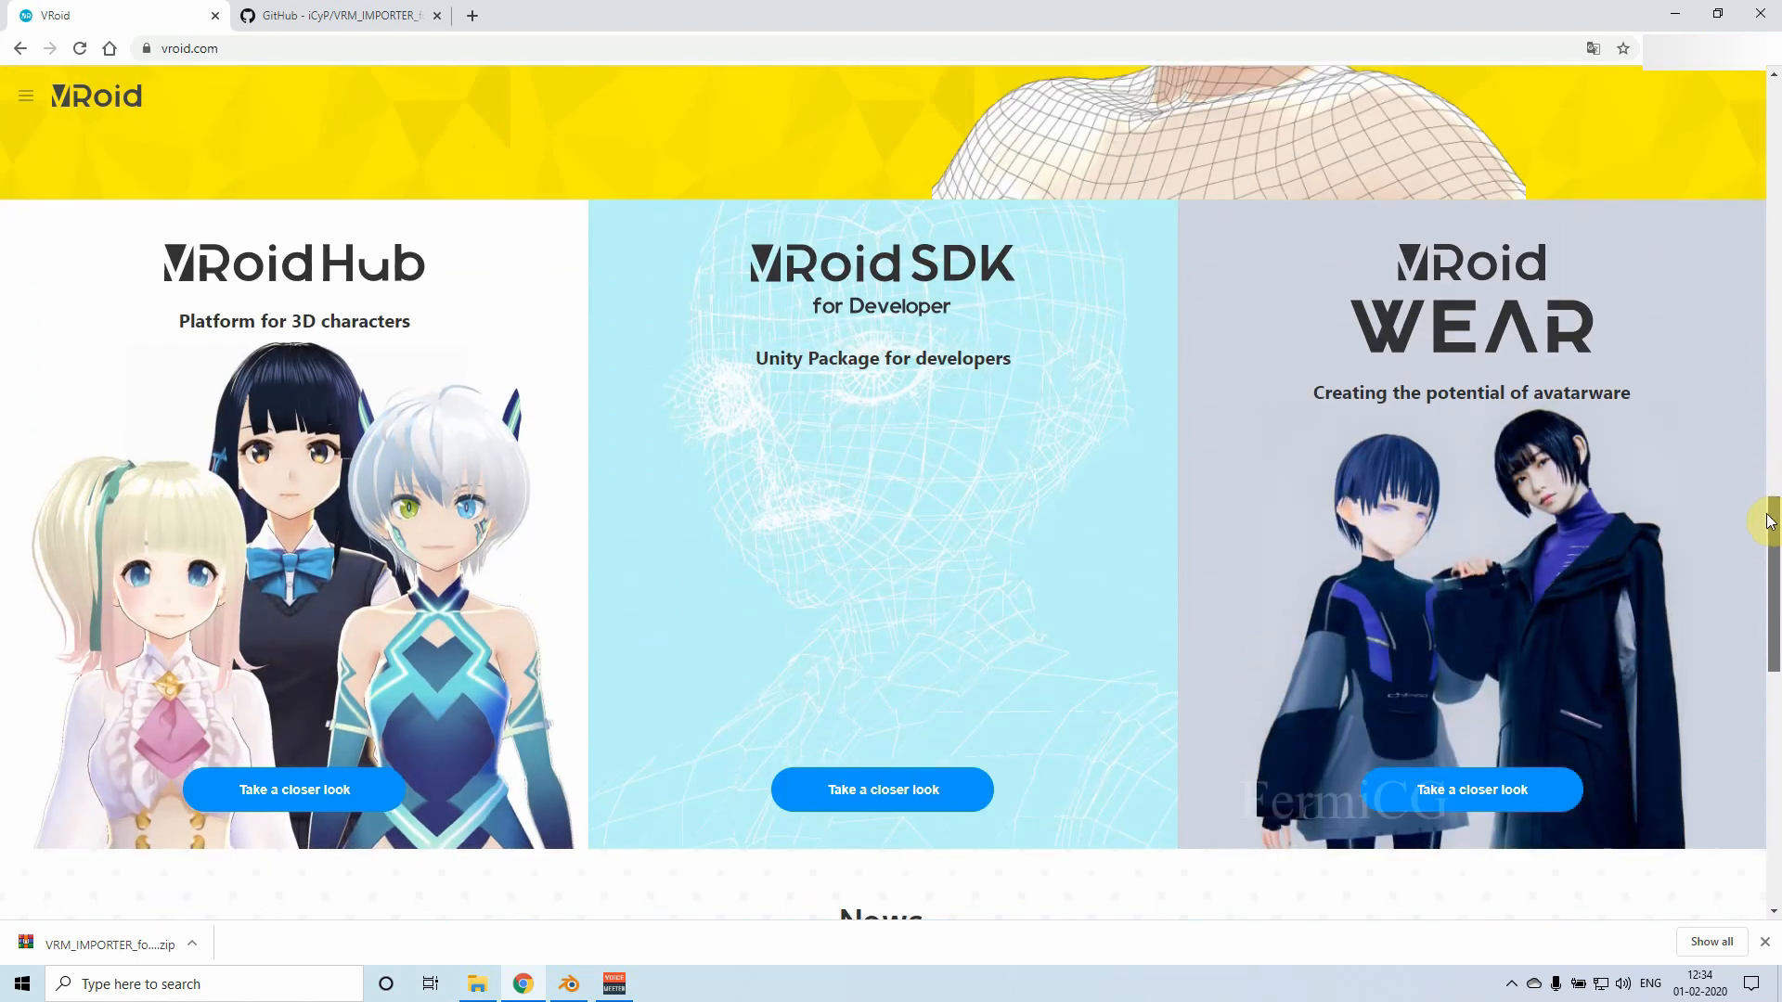
{"action": "left_click_drag", "start_coordinate": [1770, 522], "coordinate": [1770, 534]}
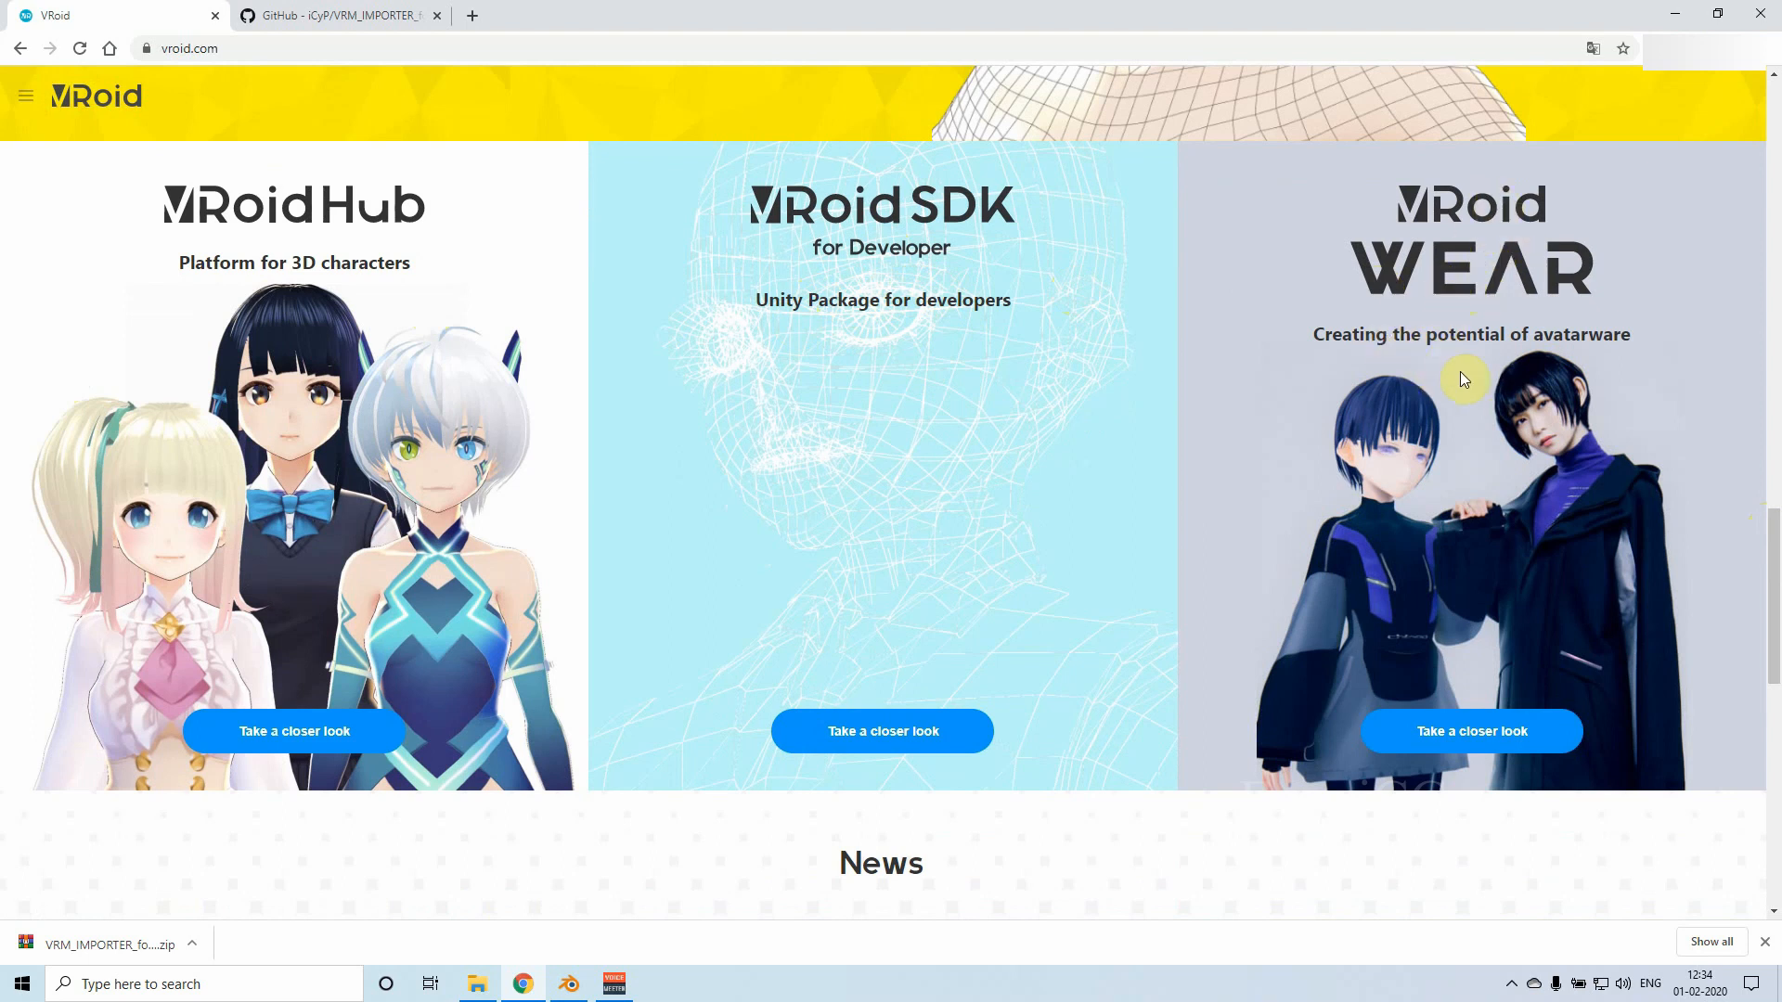
{"action": "left_click_drag", "start_coordinate": [1774, 550], "coordinate": [1774, 416]}
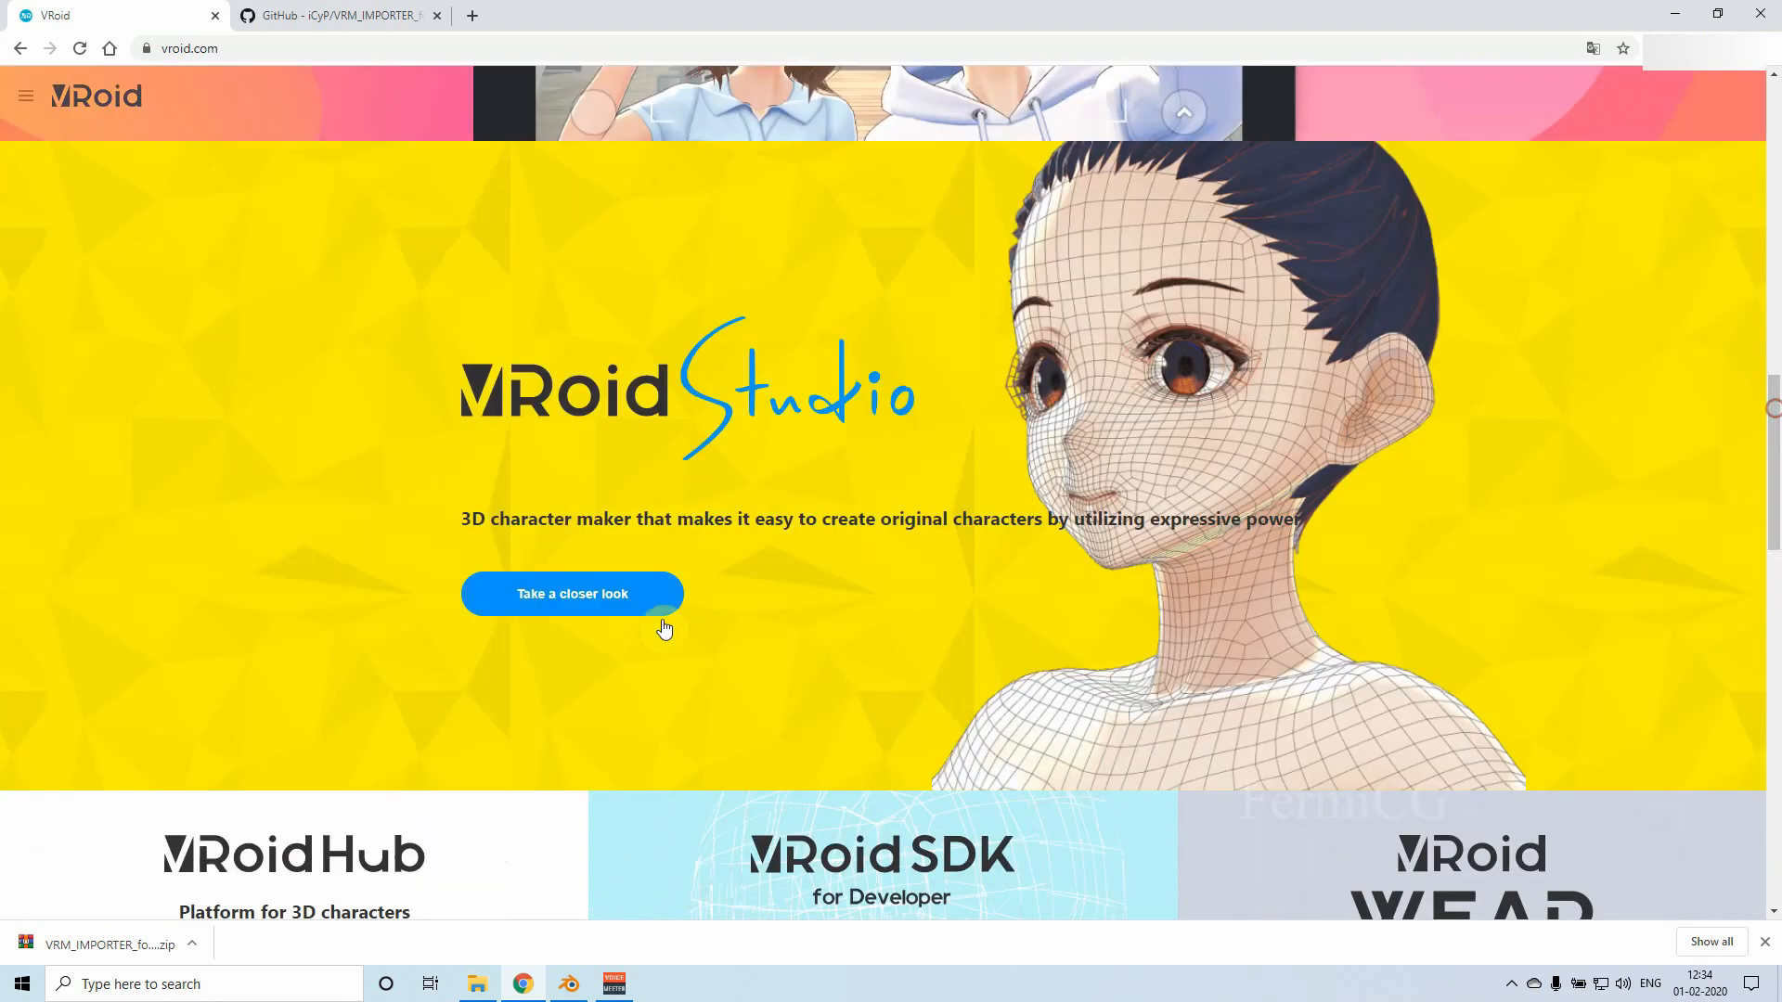
{"action": "left_click", "coordinate": [604, 599]}
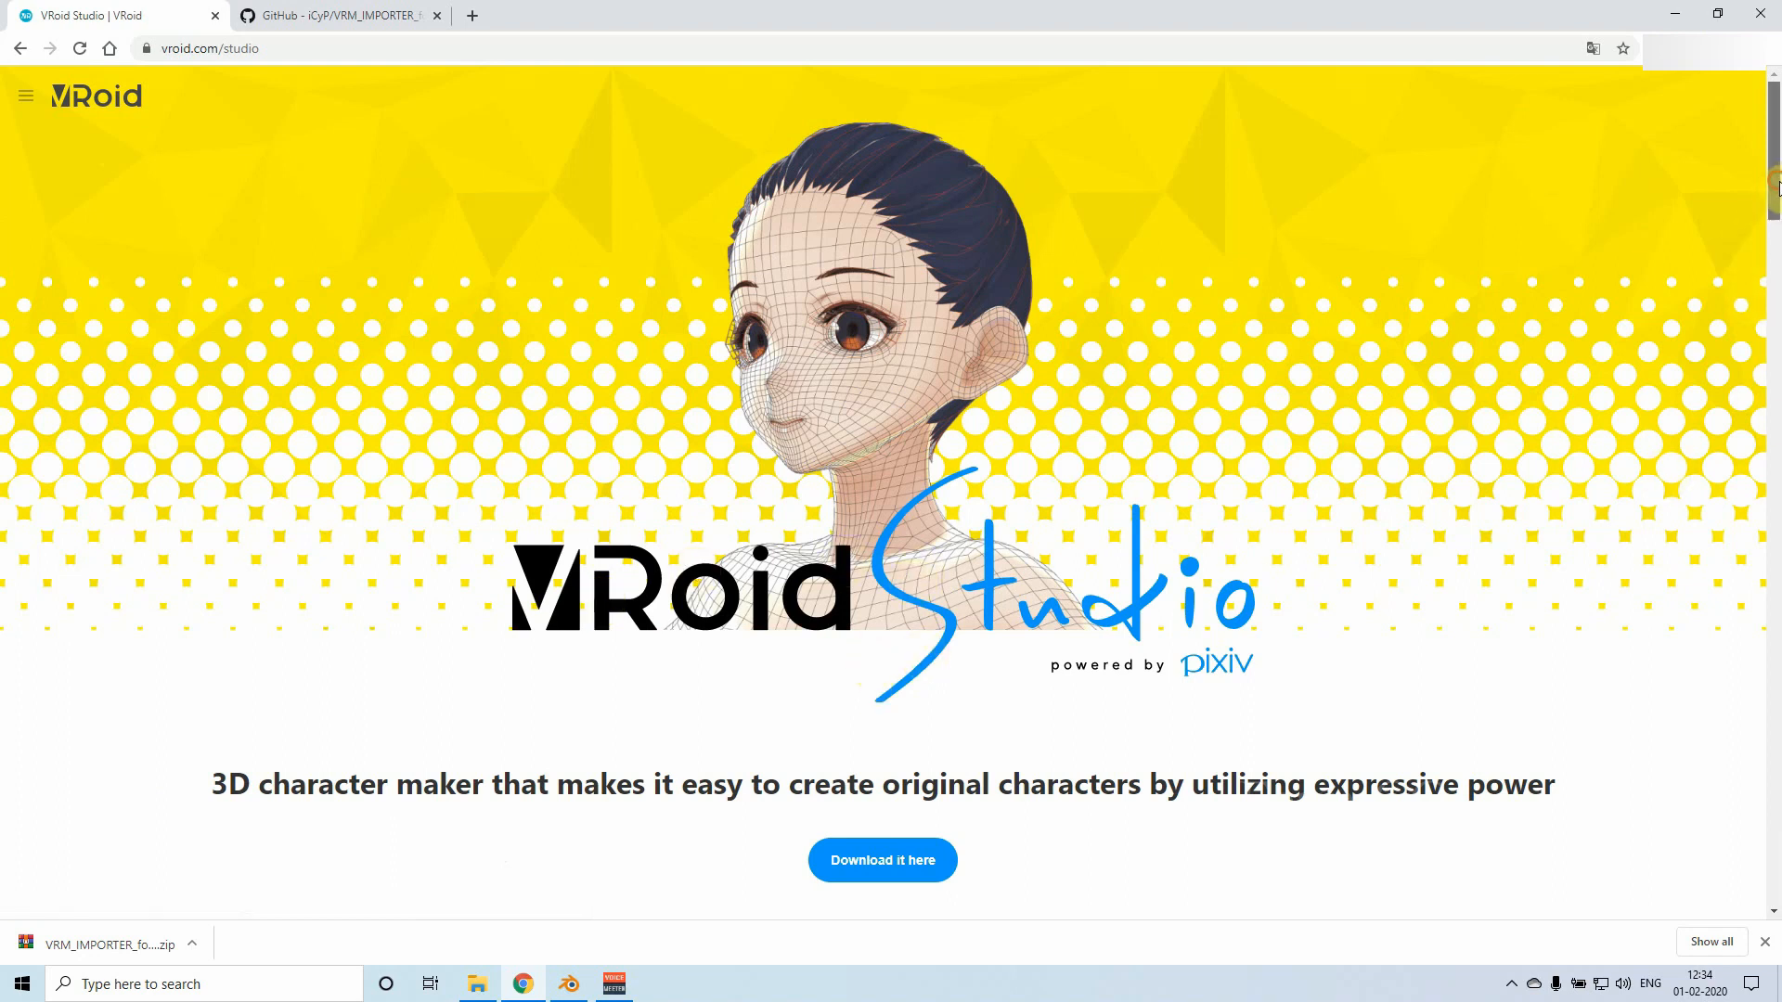
Step: Examine the VRoid Studio feature descriptions and the Windows and macOS download options for Beta v0.8.2
{"action": "scroll", "coordinate": [1776, 238], "scroll_direction": "down", "scroll_amount": 3}
{"action": "scroll", "coordinate": [1777, 239], "scroll_direction": "down", "scroll_amount": 1}
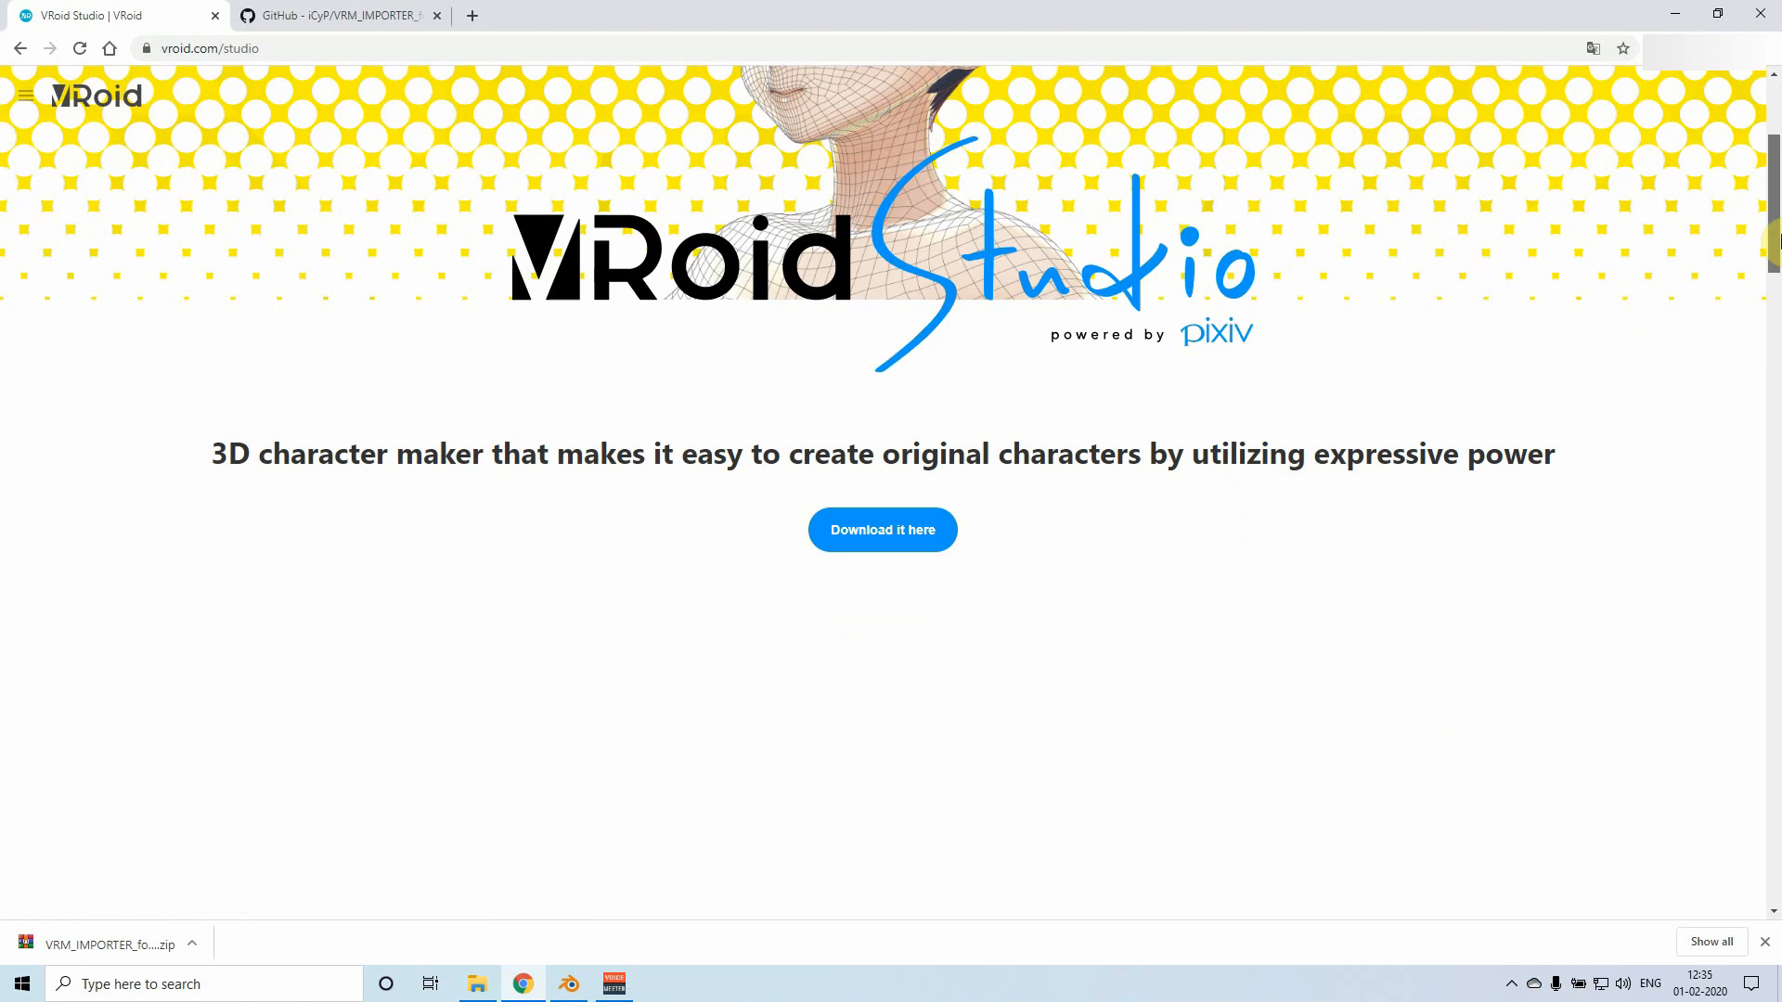
{"action": "left_click_drag", "start_coordinate": [1777, 240], "coordinate": [1770, 310]}
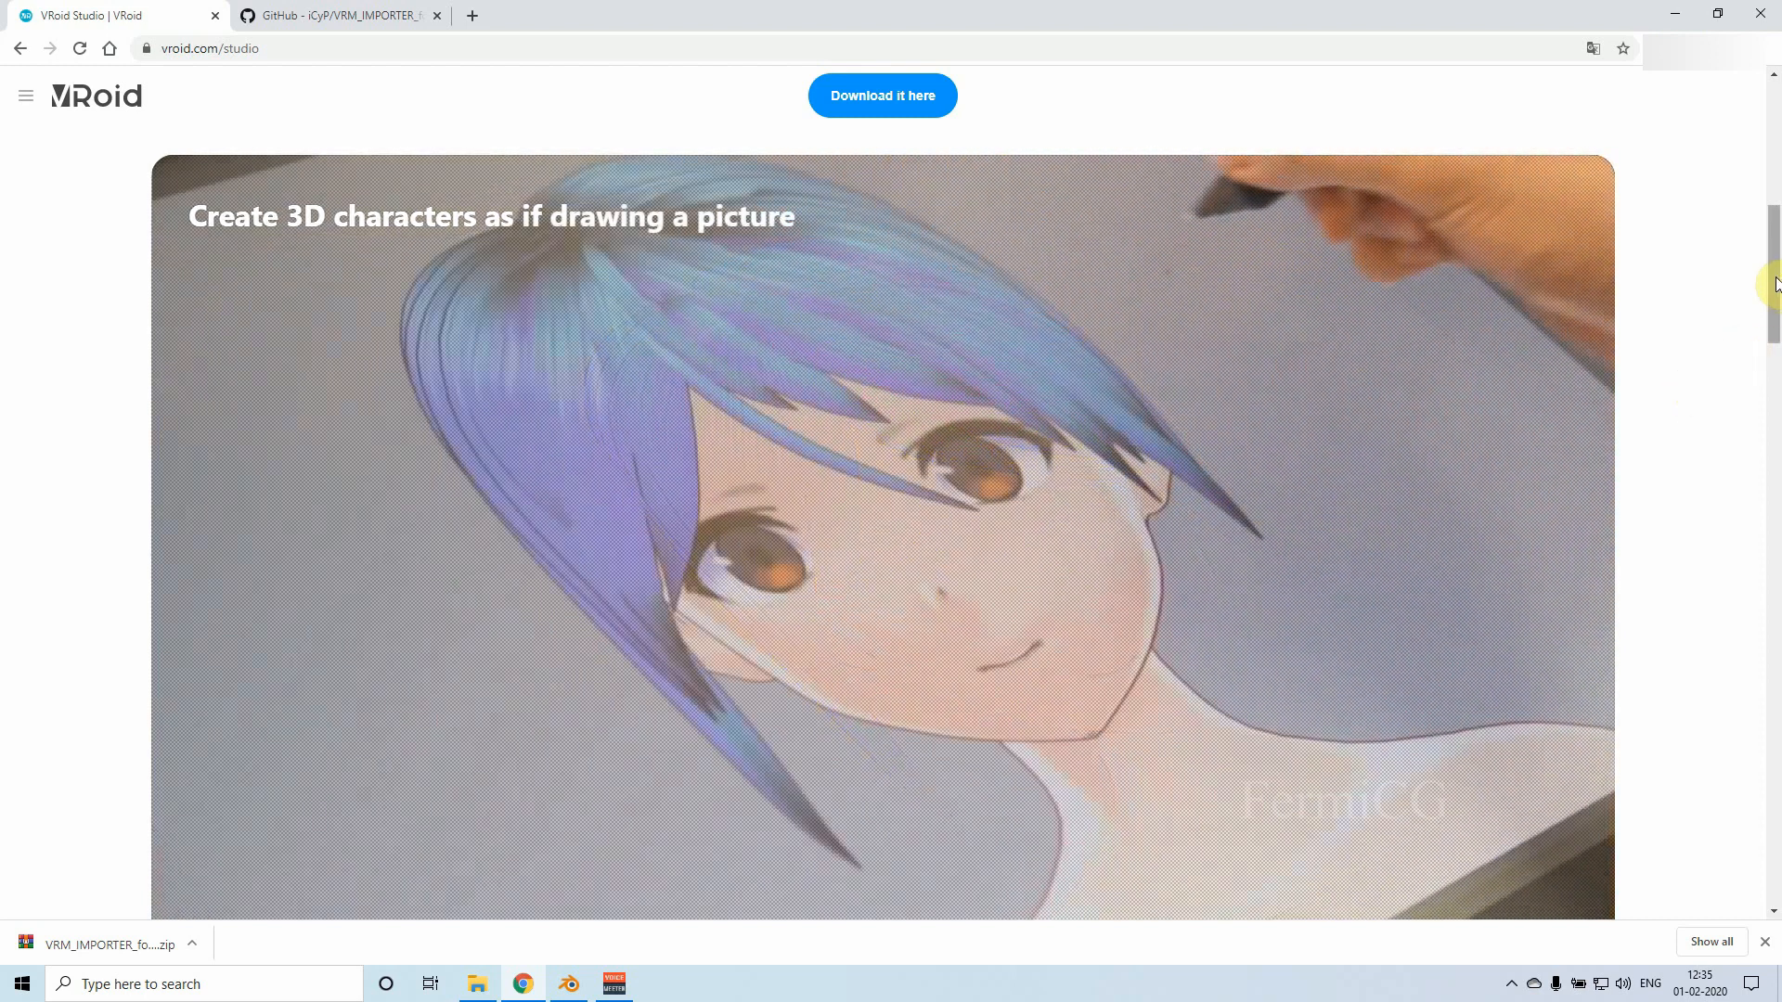
{"action": "left_click_drag", "start_coordinate": [1773, 282], "coordinate": [1769, 631]}
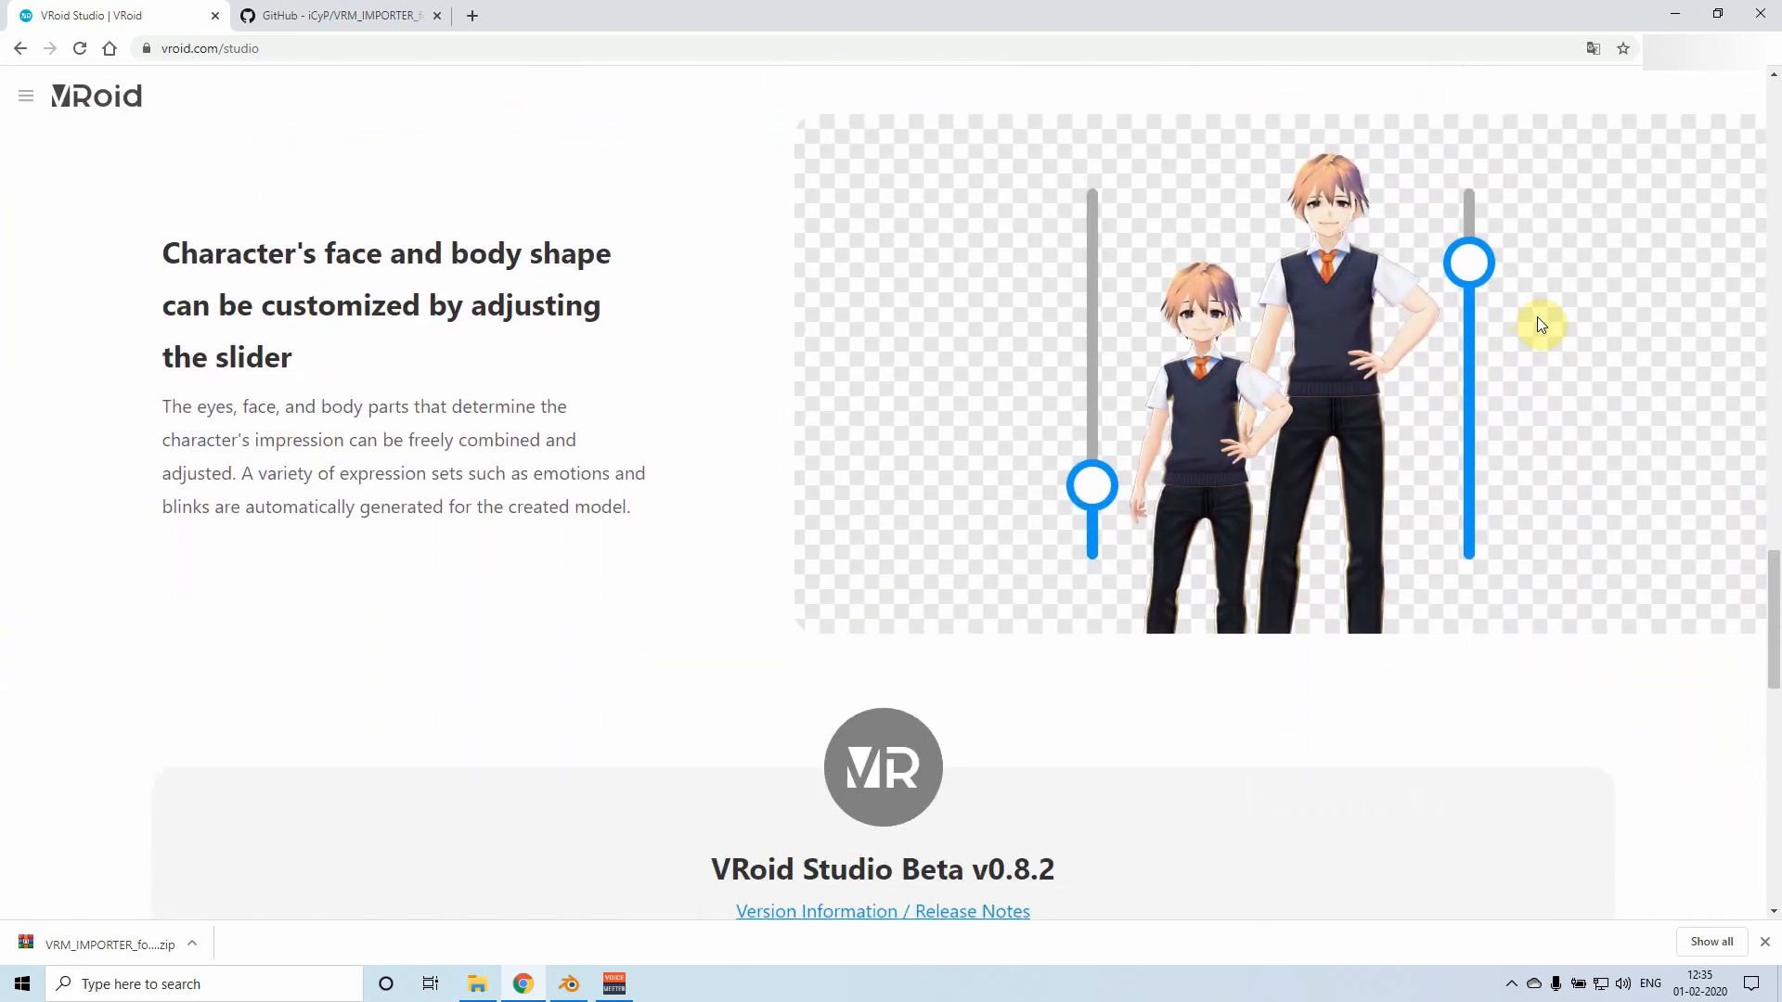
{"action": "mouse_move", "coordinate": [1772, 603]}
{"action": "left_mouse_down"}
{"action": "mouse_move", "coordinate": [1773, 631]}
{"action": "mouse_move", "coordinate": [1775, 587]}
{"action": "left_mouse_up"}
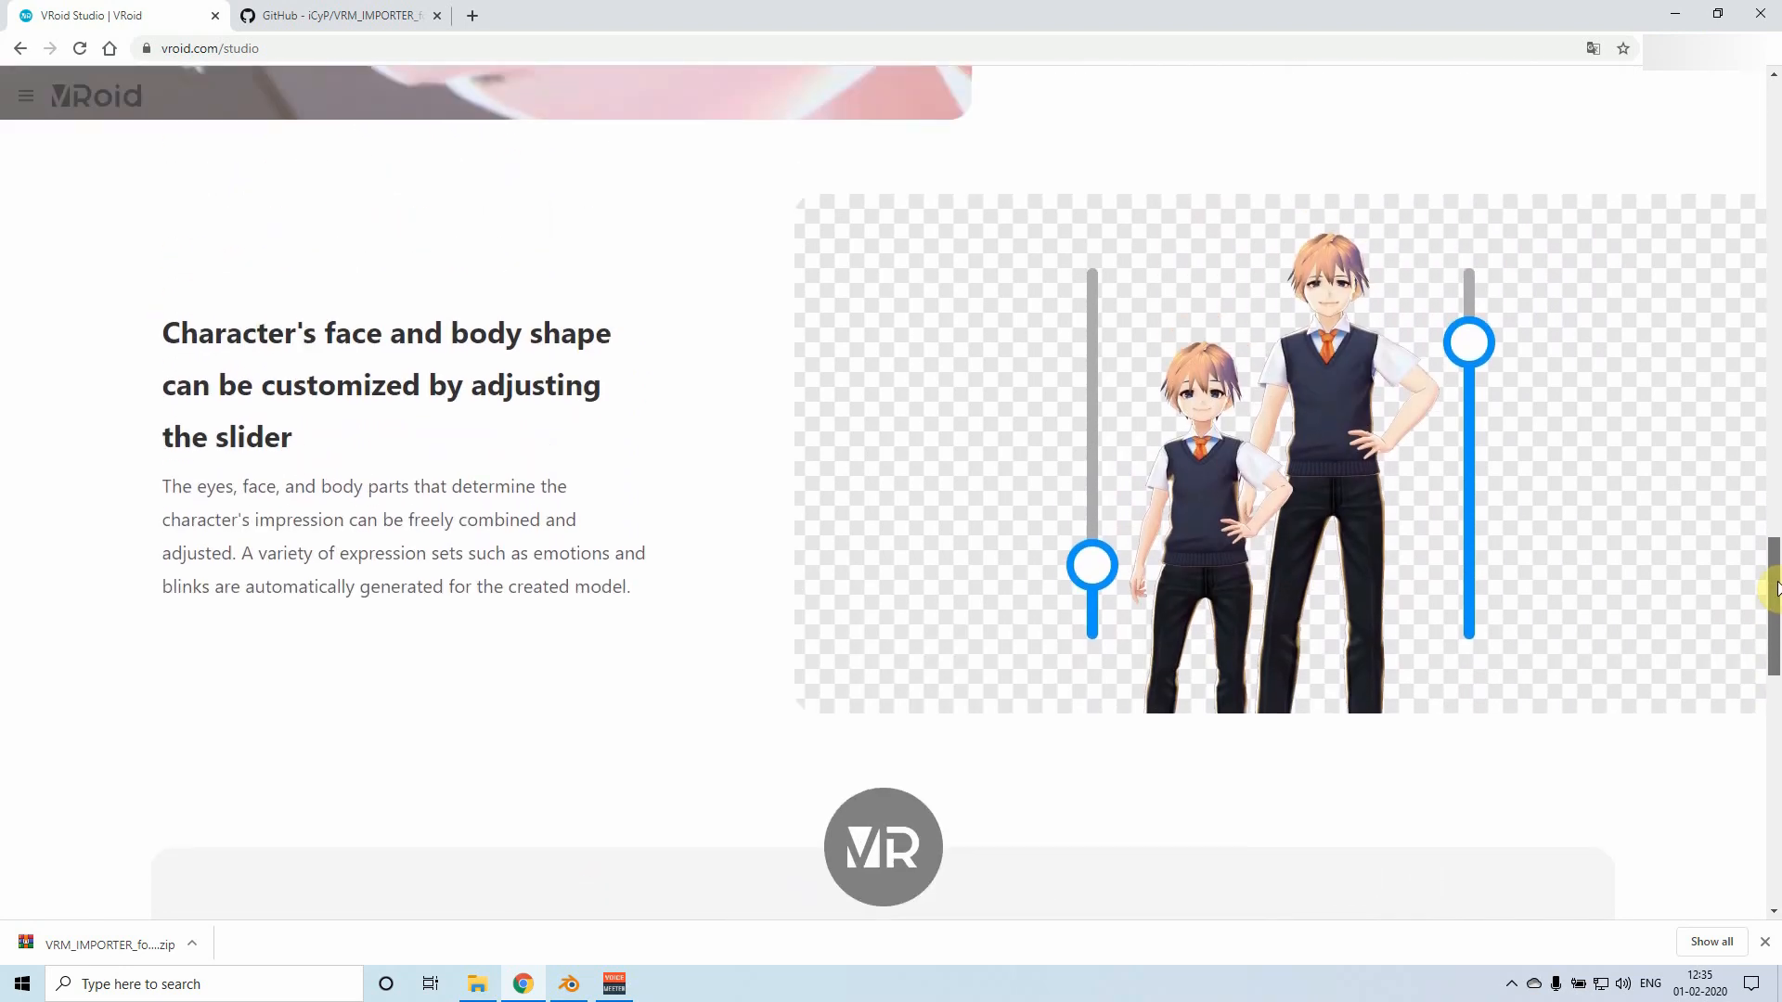
{"action": "left_click_drag", "start_coordinate": [1776, 587], "coordinate": [1773, 661]}
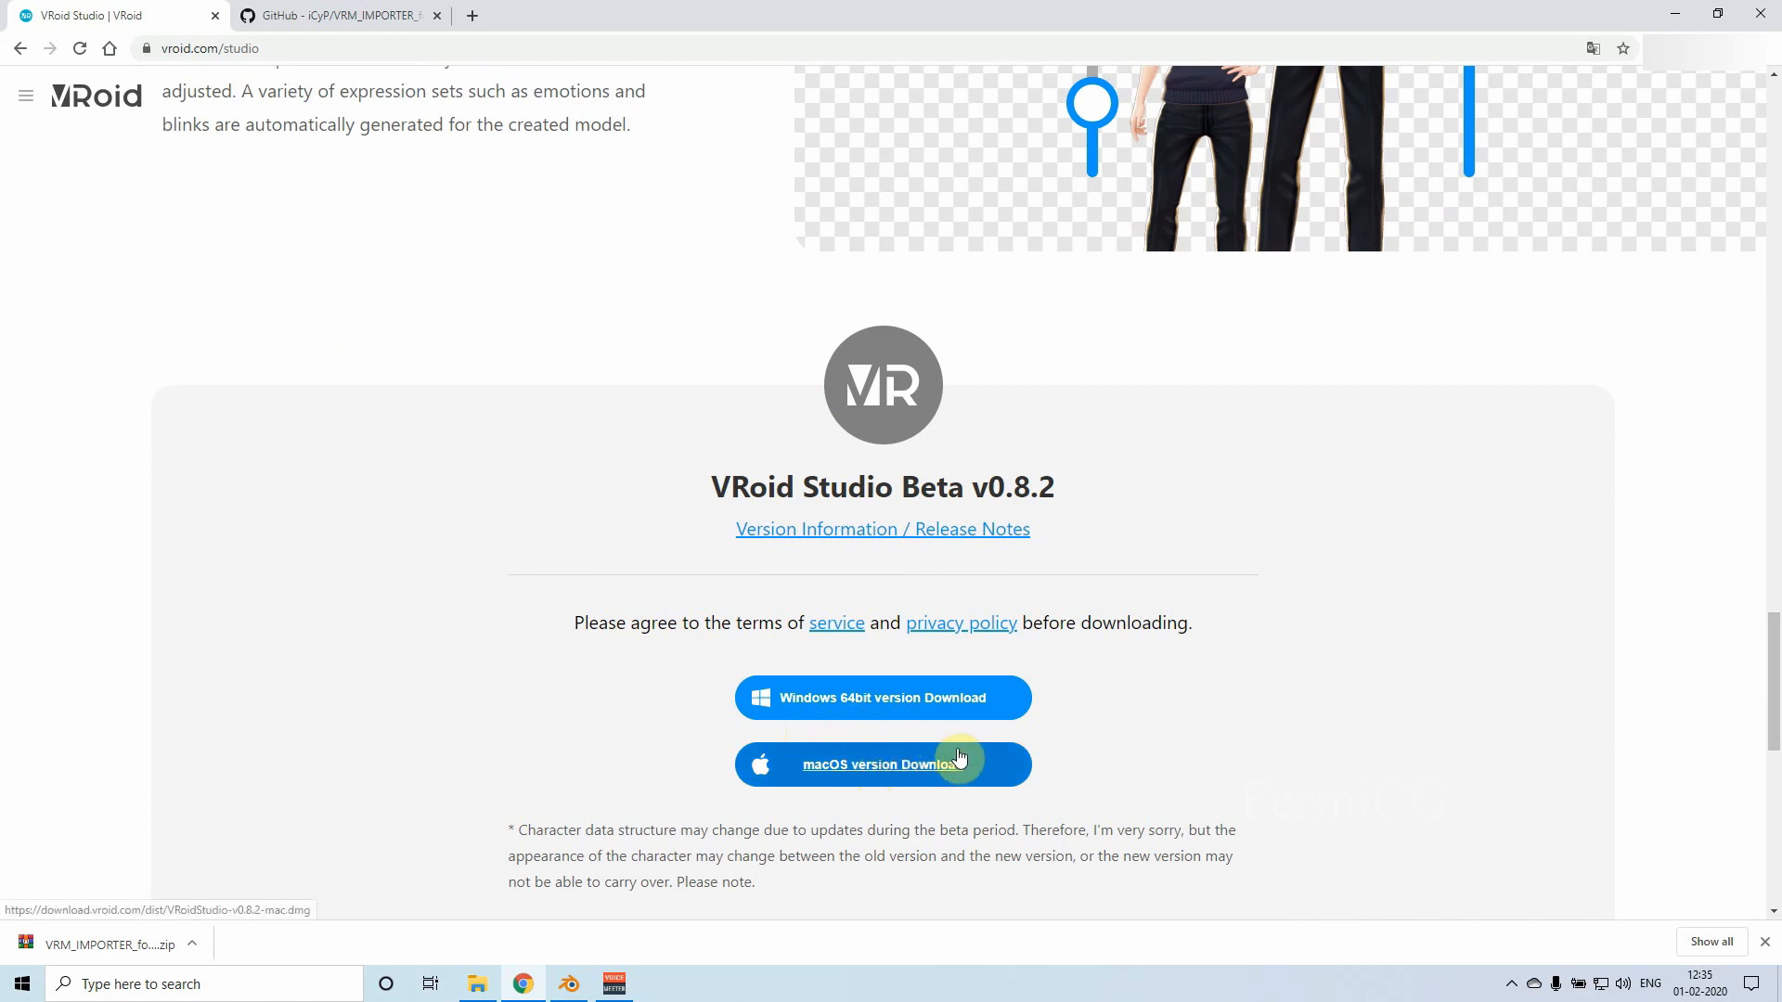
{"action": "left_click_drag", "start_coordinate": [1770, 675], "coordinate": [1775, 712]}
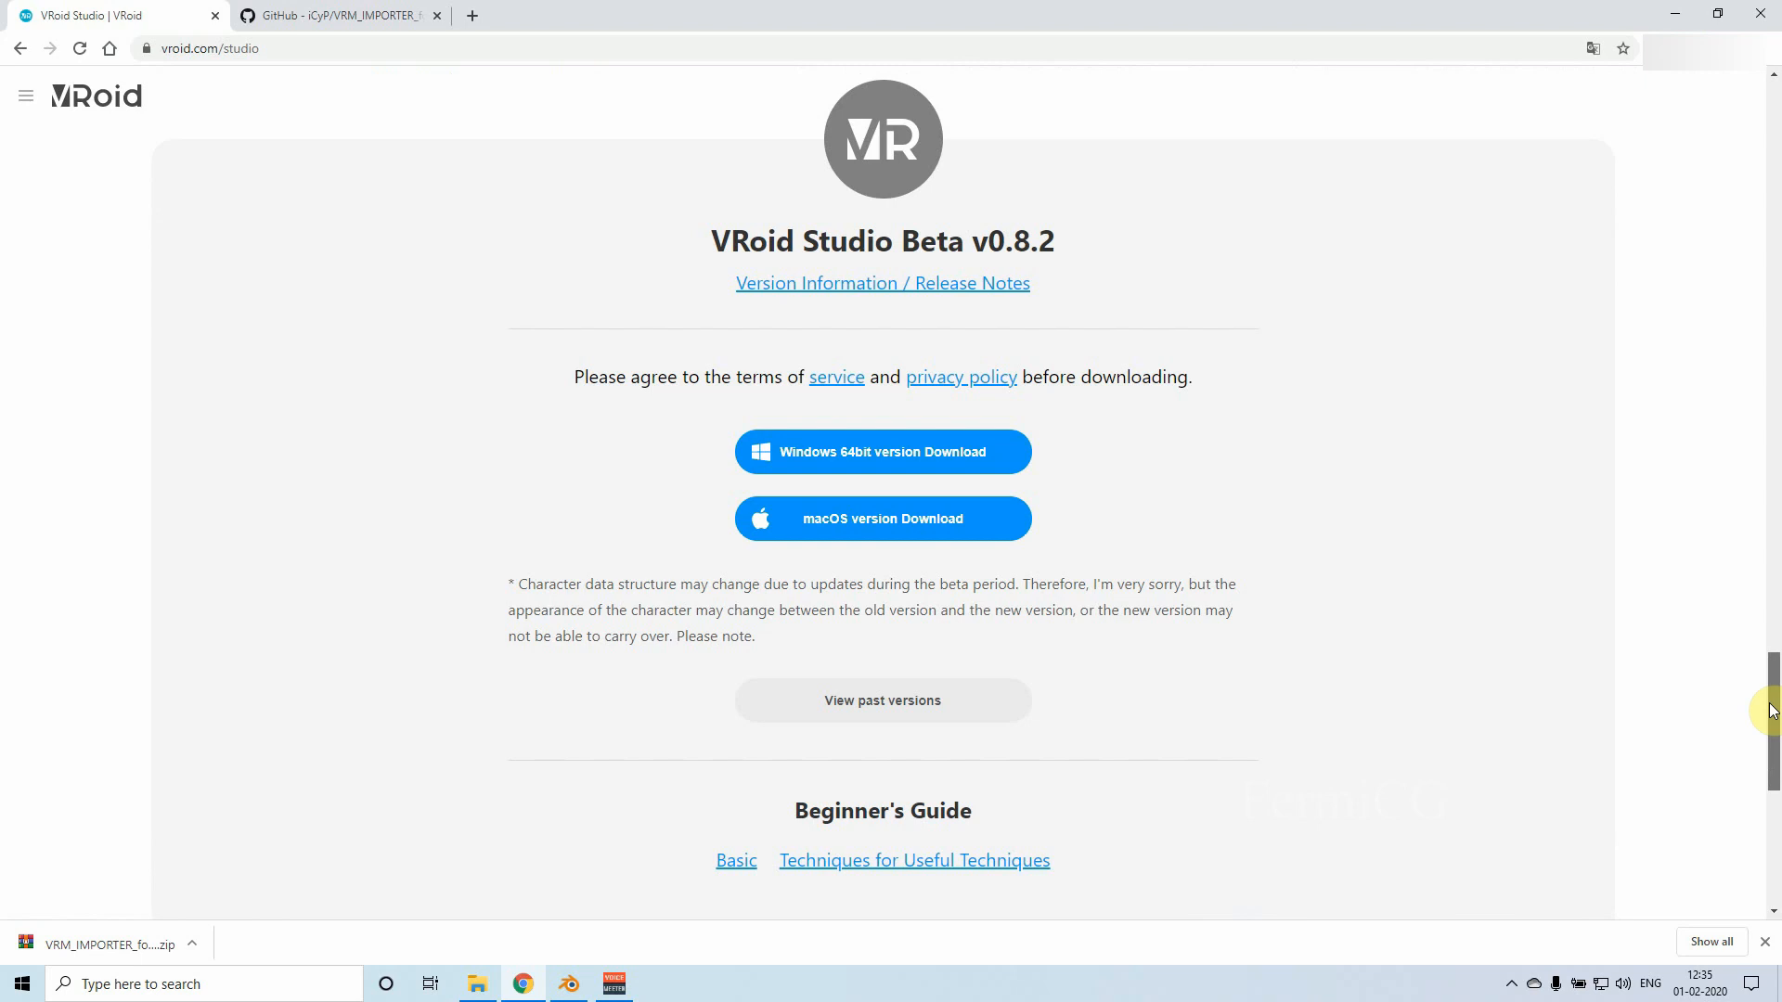
{"action": "mouse_move", "coordinate": [1775, 712]}
{"action": "left_mouse_down"}
{"action": "mouse_move", "coordinate": [1774, 688]}
{"action": "mouse_move", "coordinate": [1774, 734]}
{"action": "mouse_move", "coordinate": [1775, 663]}
{"action": "mouse_move", "coordinate": [1775, 693]}
{"action": "left_mouse_up"}
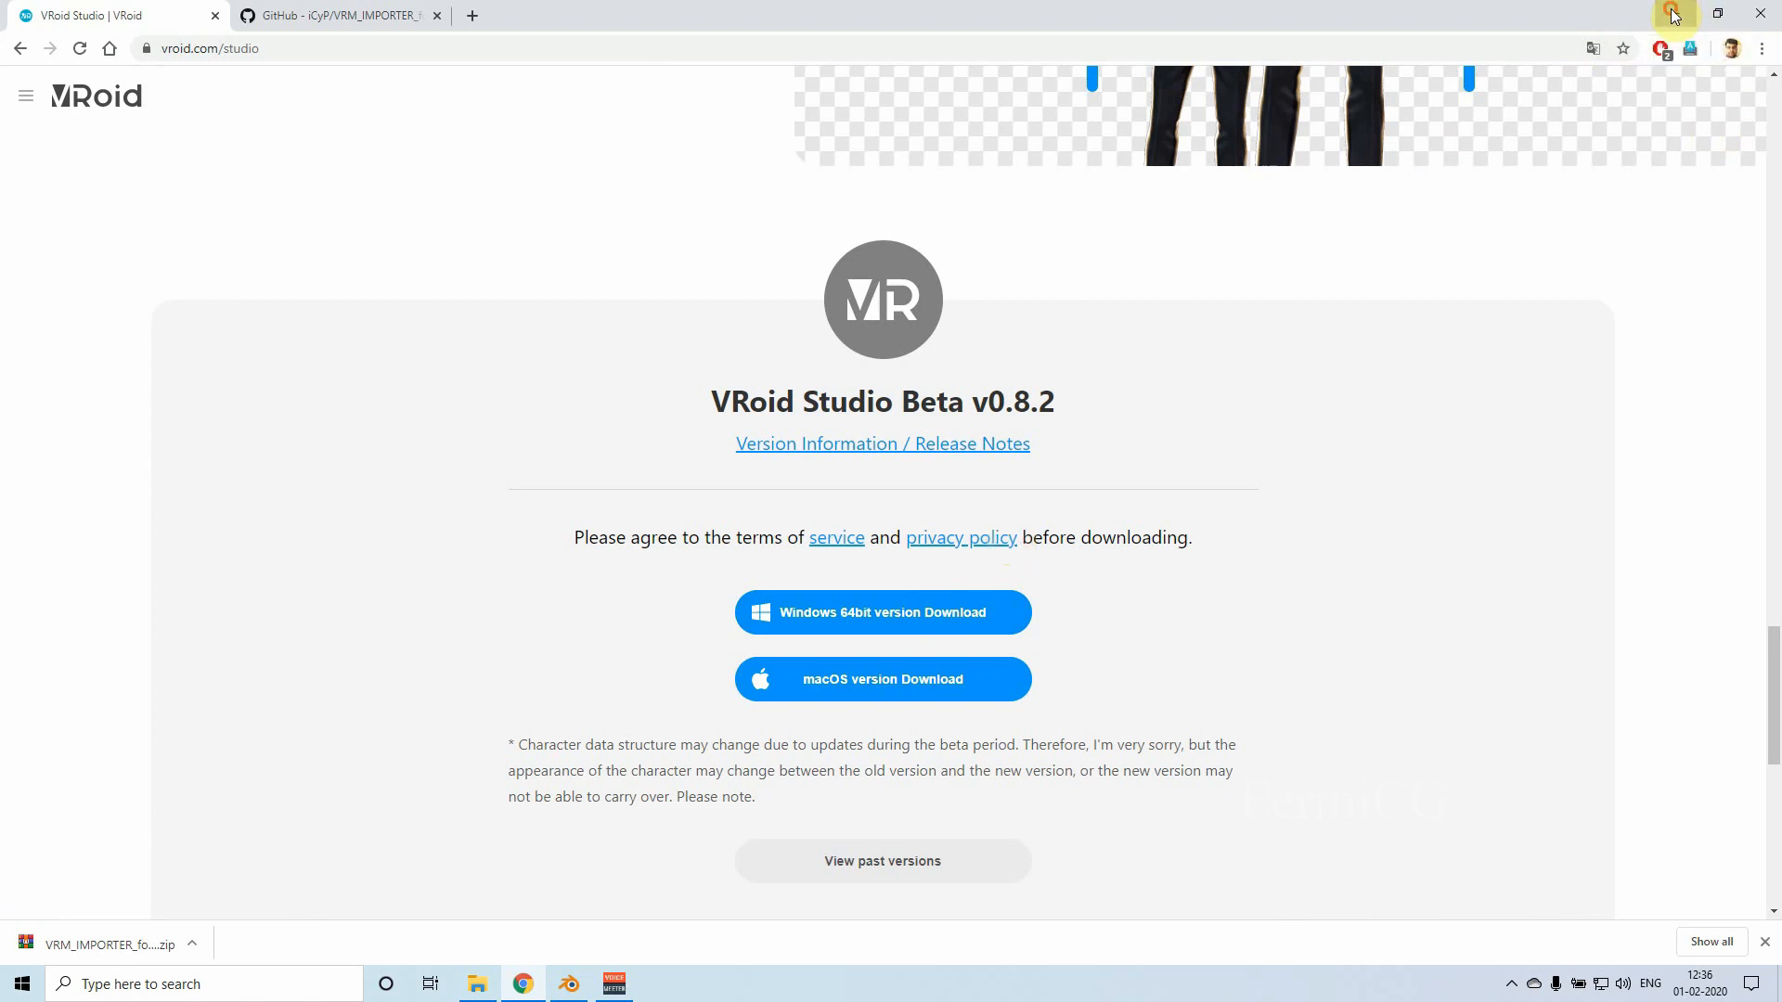
Step: Minimize Chrome and Blender, launch VRoid Studio from the desktop, and open its interface language choices
{"action": "left_click", "coordinate": [1674, 15]}
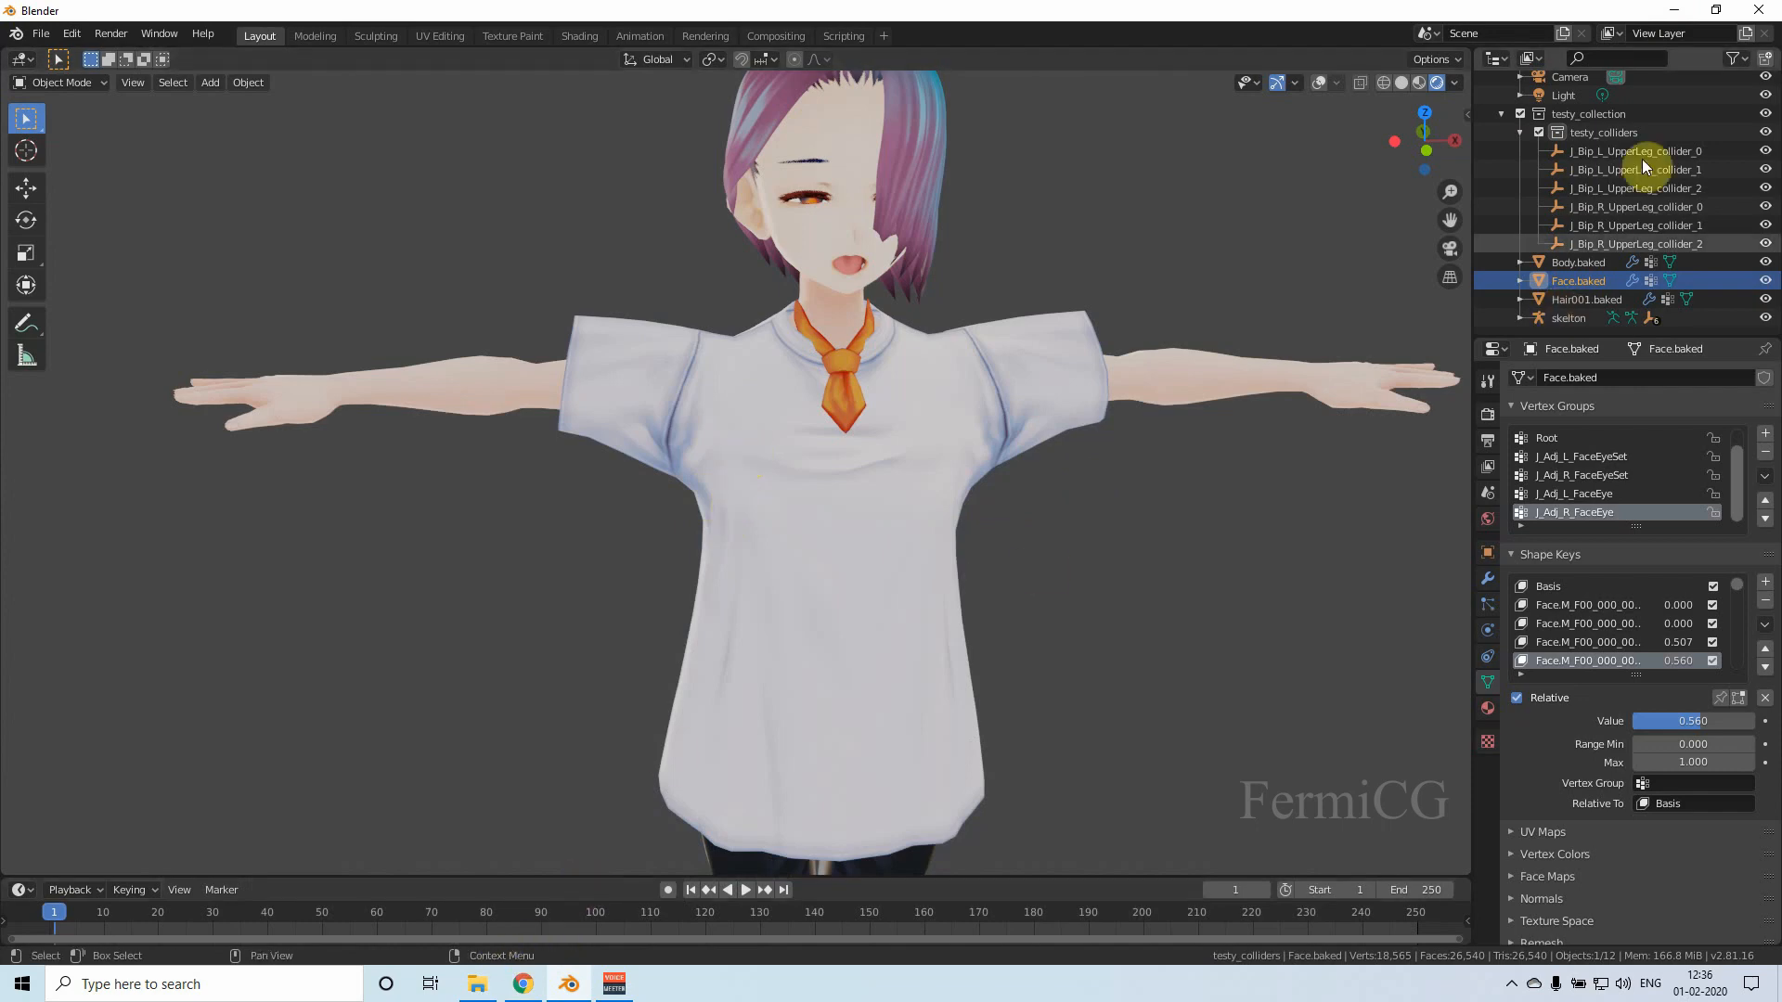
{"action": "left_click", "coordinate": [1674, 11]}
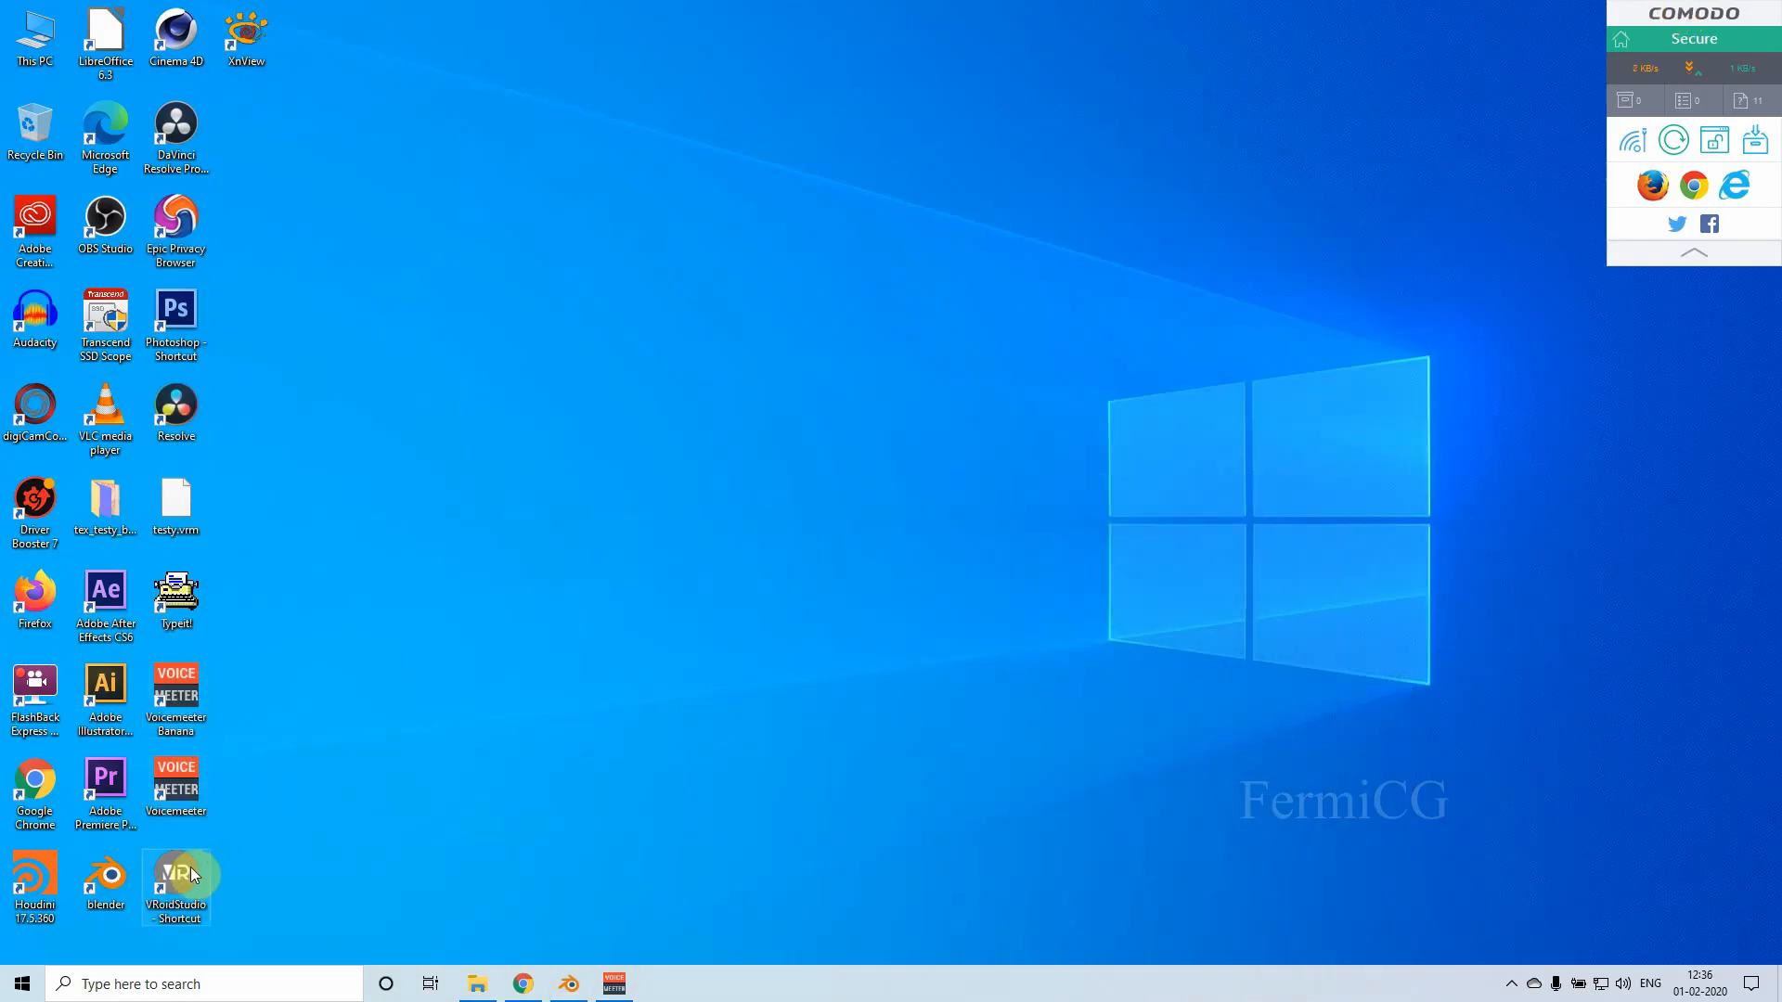
{"action": "double_click", "coordinate": [176, 914]}
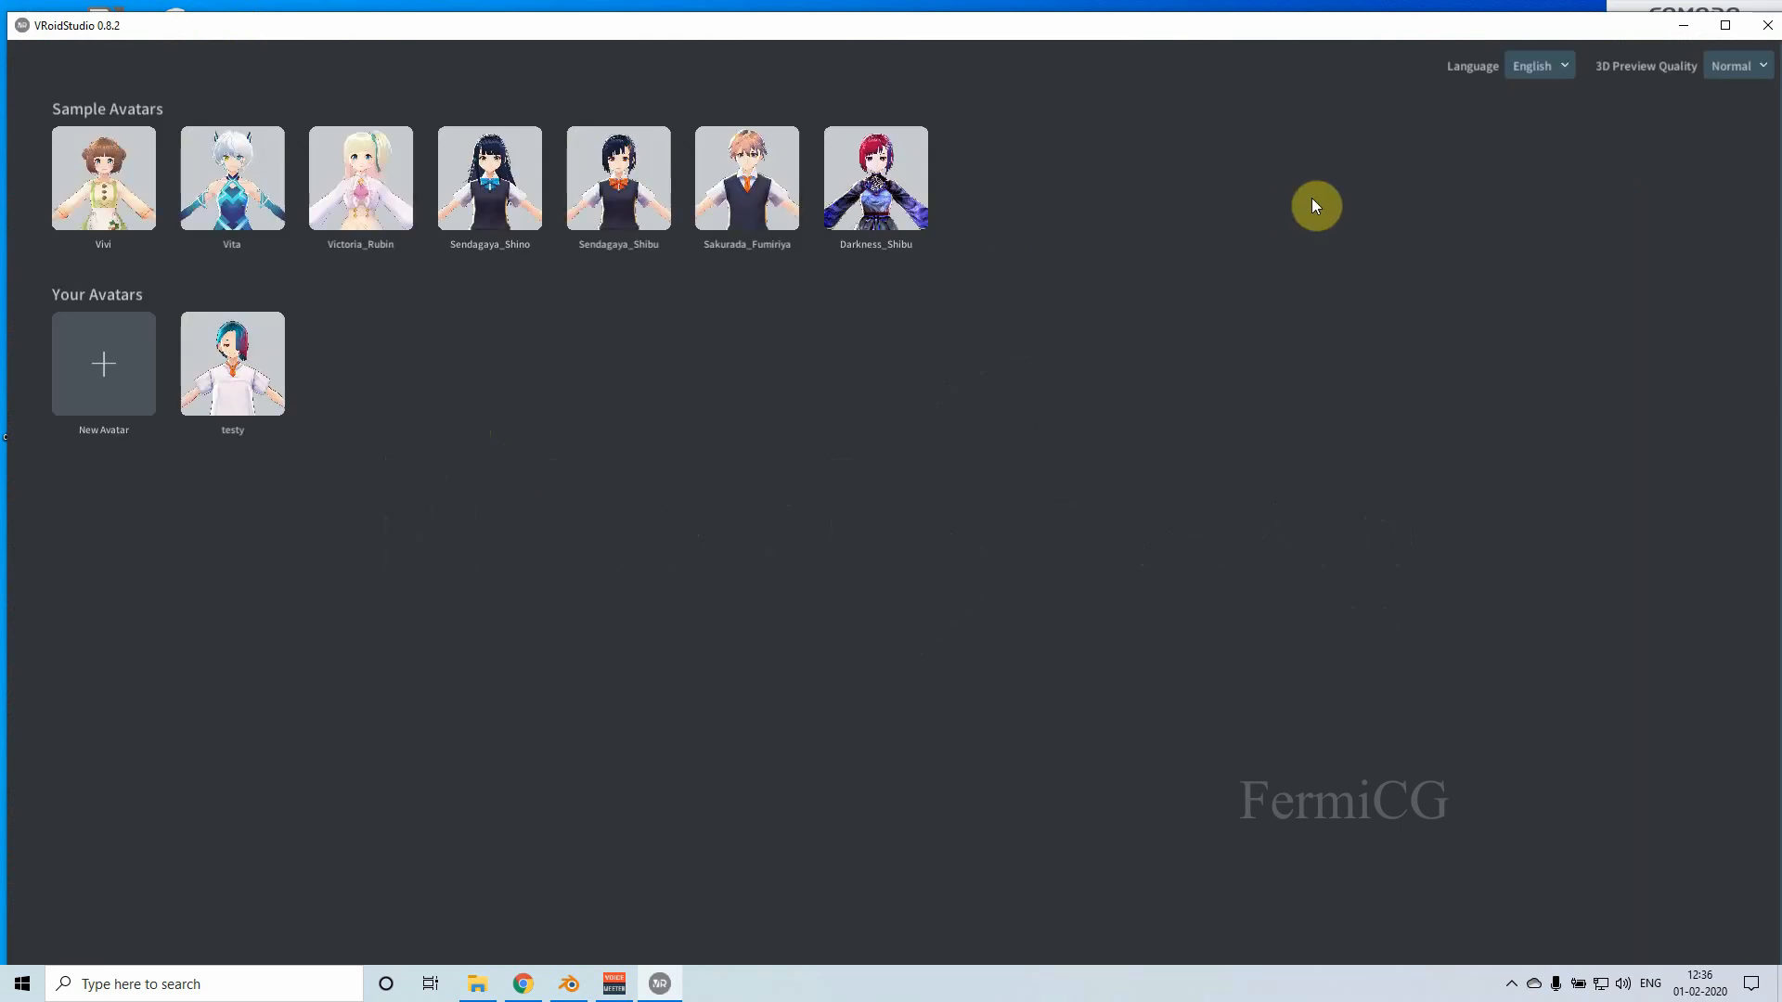
{"action": "left_click", "coordinate": [1550, 65]}
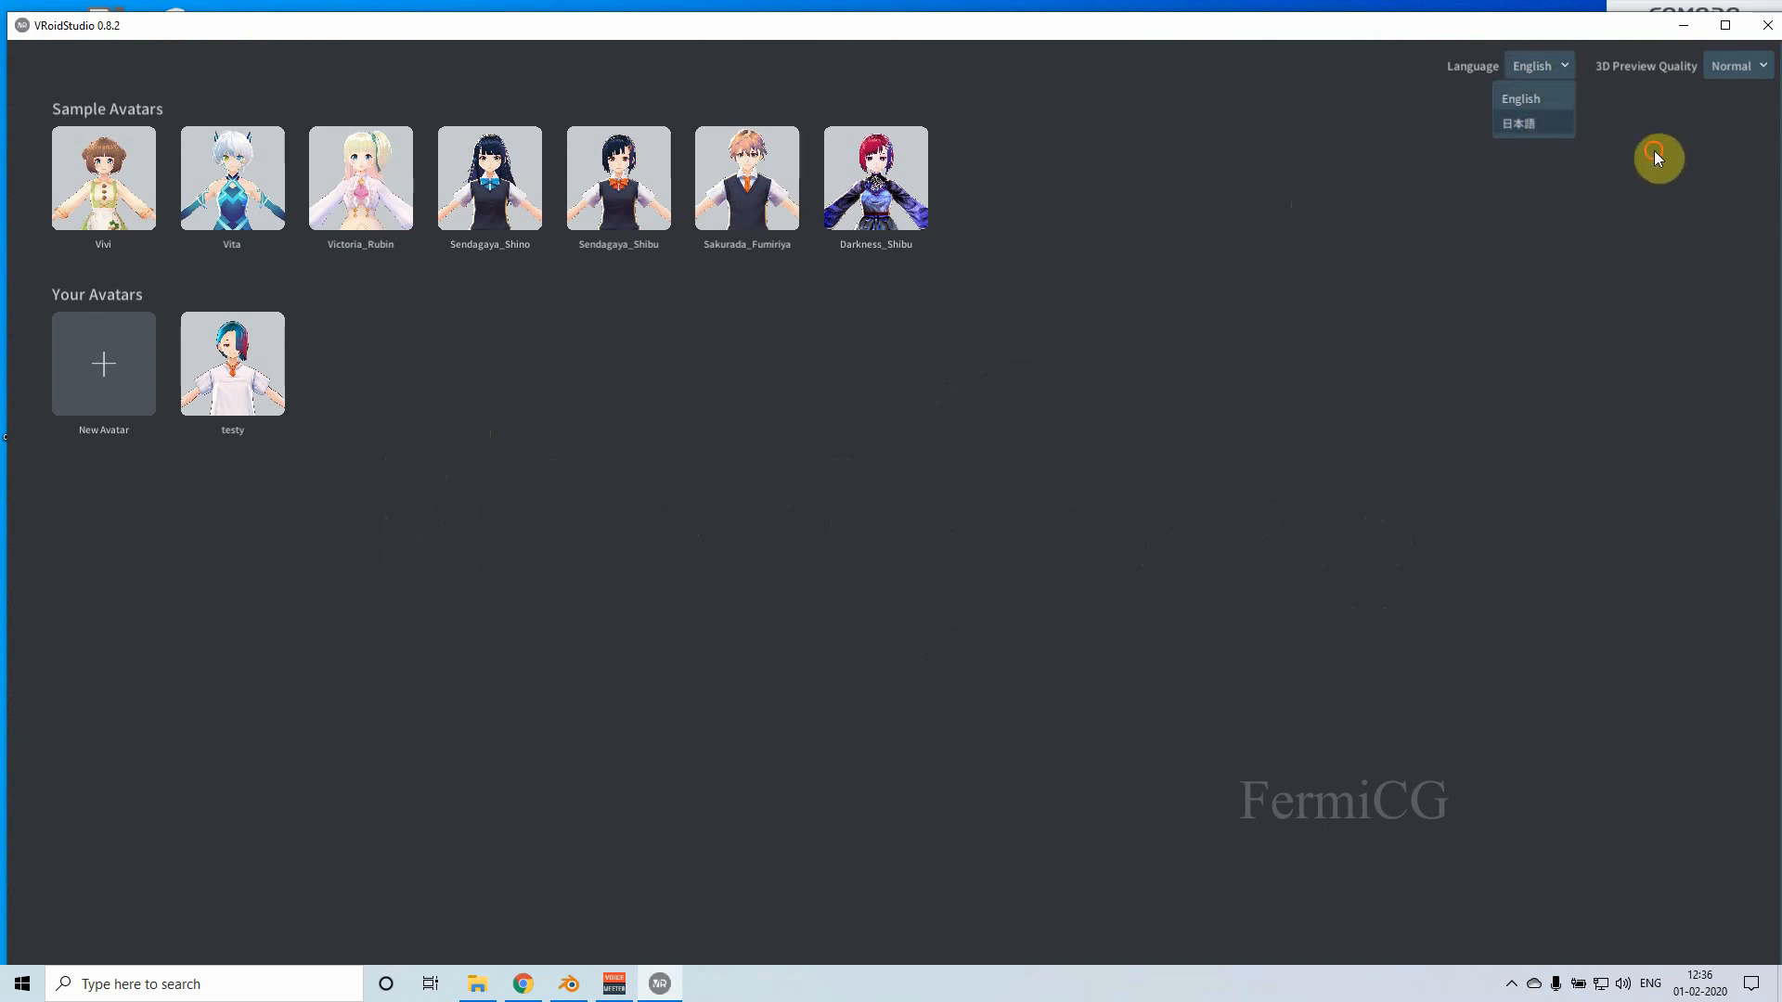
Step: Check the 3D Preview Quality options without changing them and open the saved avatar testy for editing
{"action": "left_click", "coordinate": [1742, 79]}
{"action": "left_click", "coordinate": [1743, 74]}
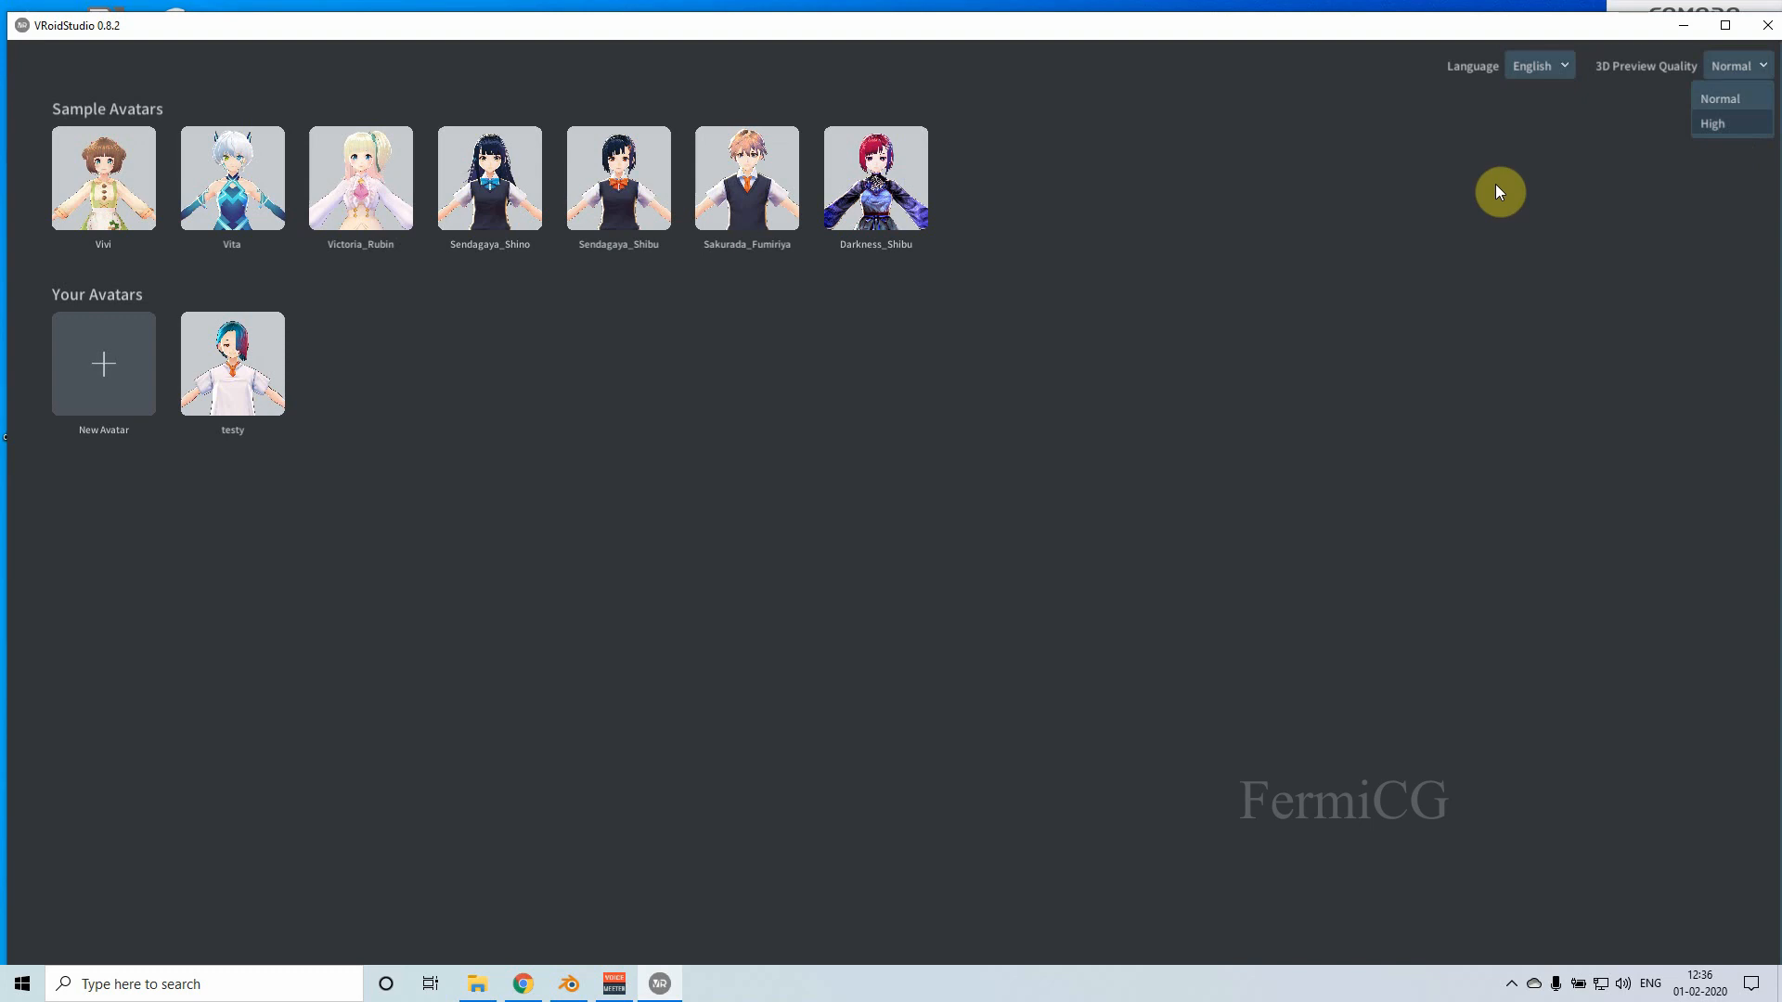
{"action": "left_click", "coordinate": [1391, 258]}
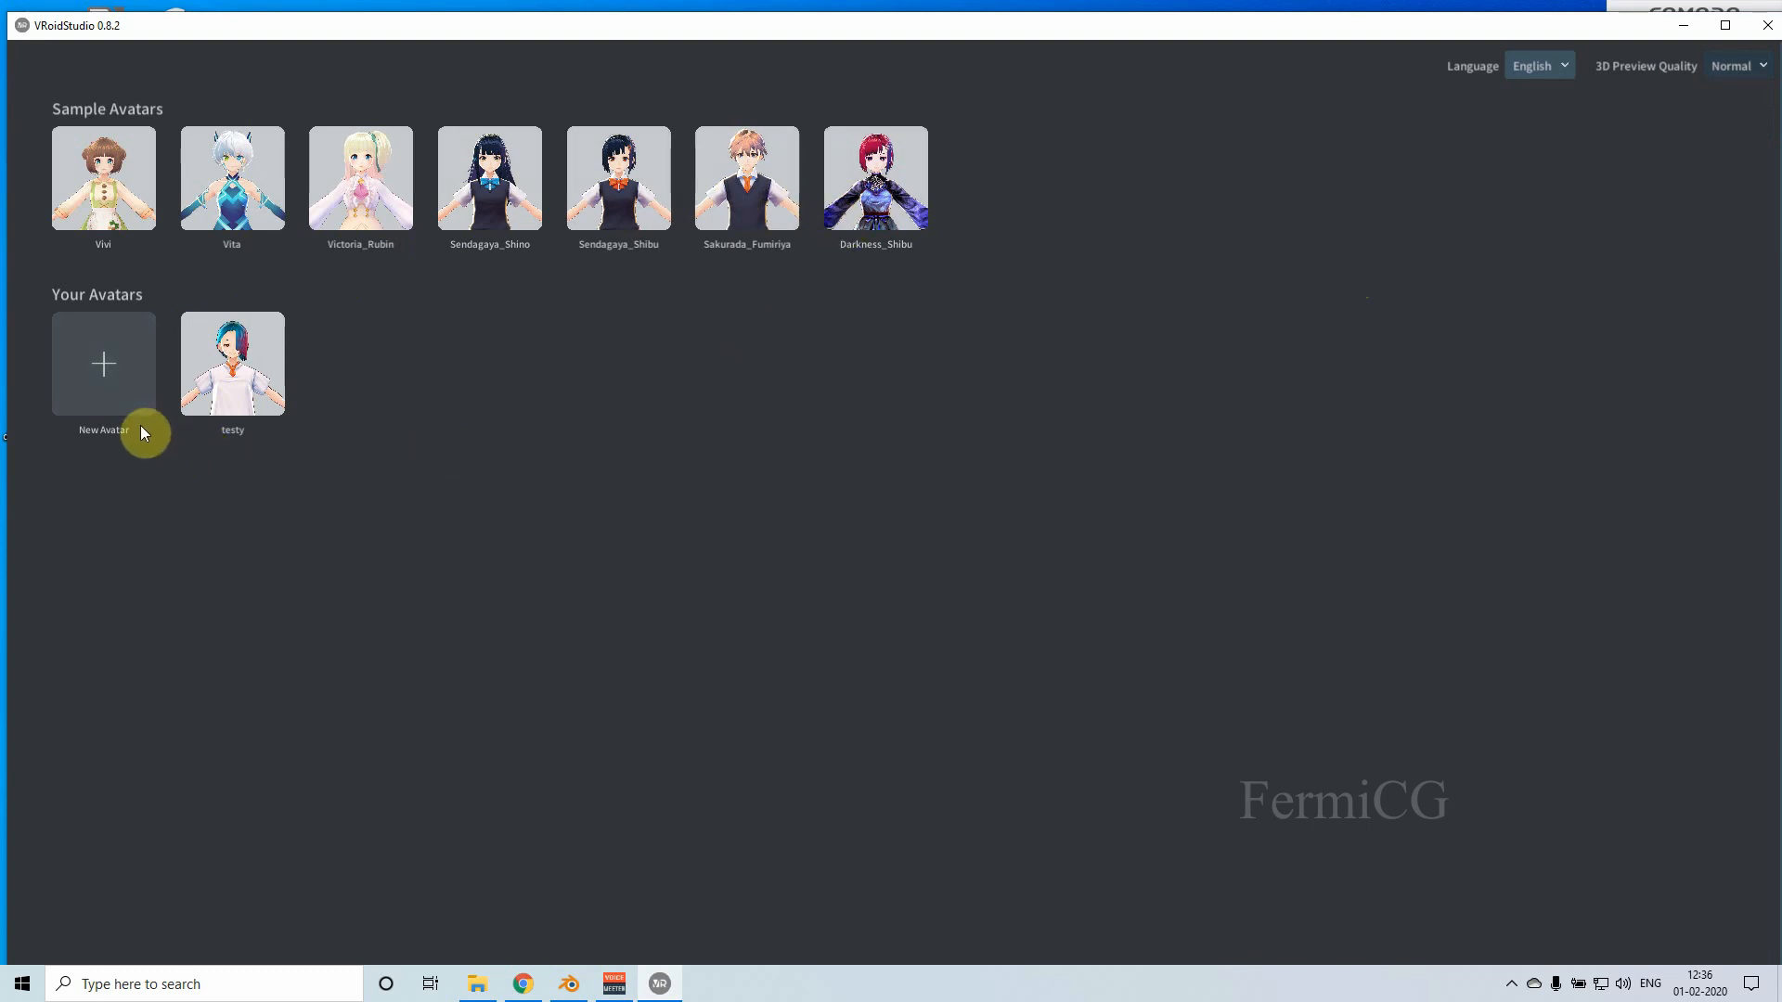
{"action": "left_click", "coordinate": [237, 354]}
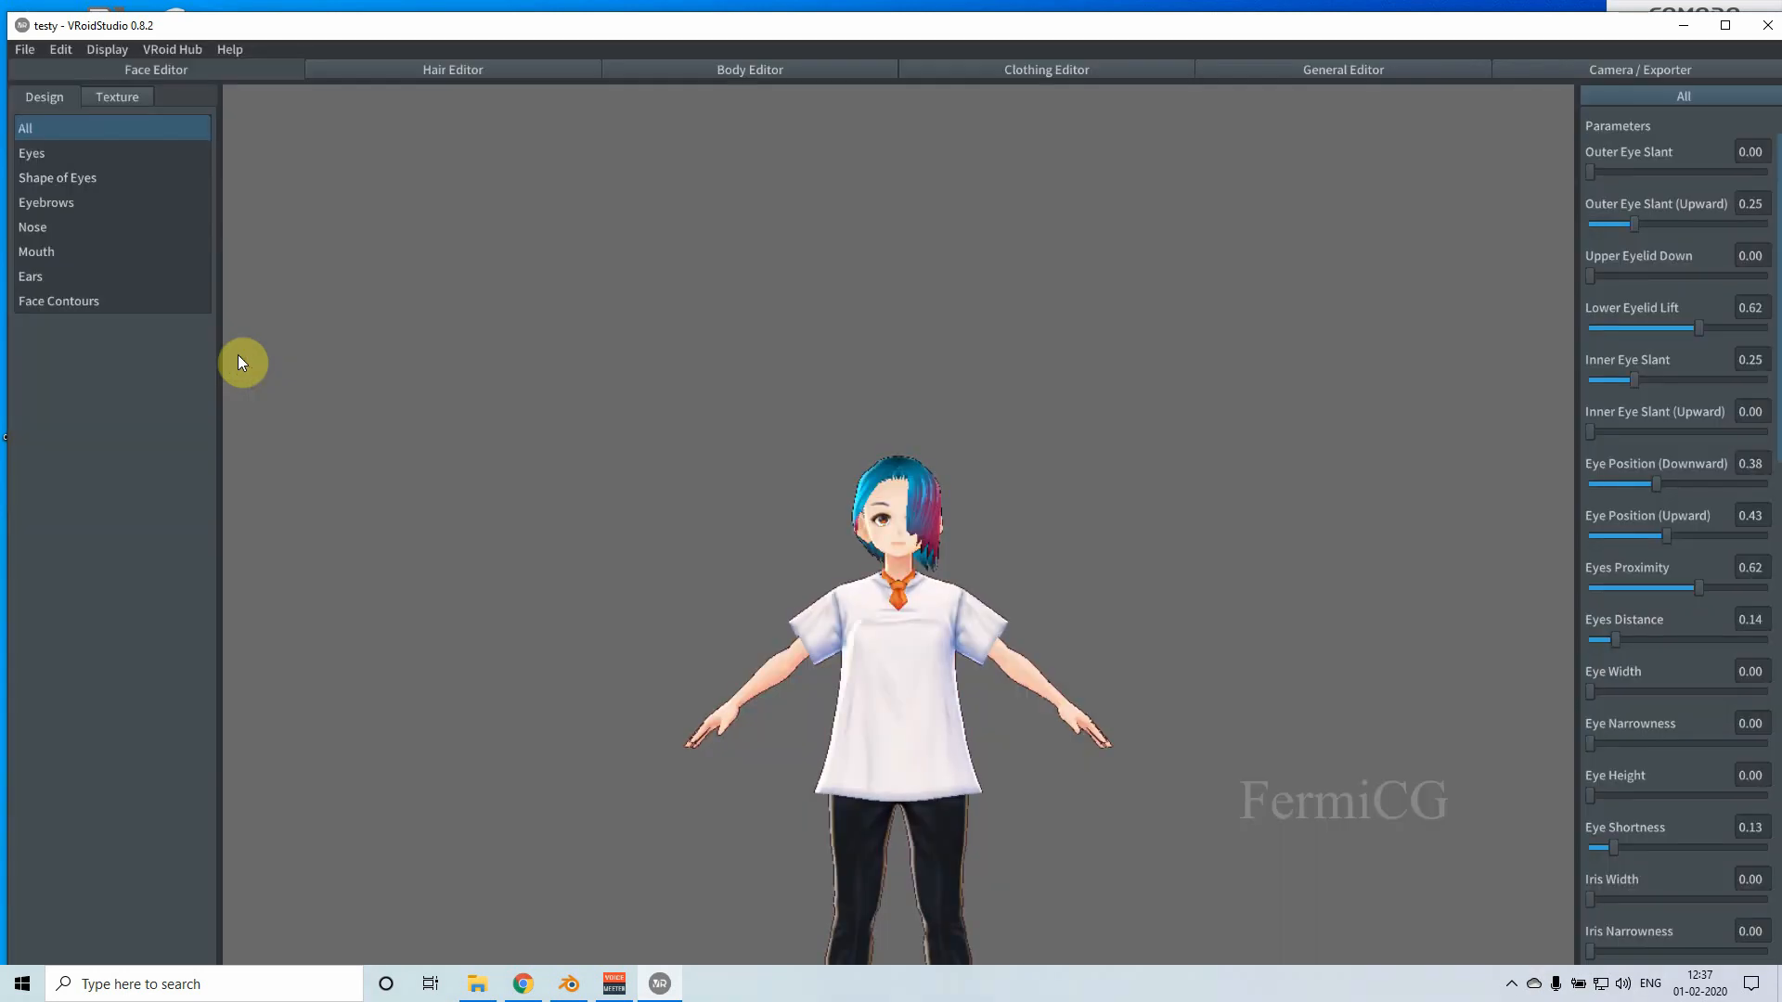
Step: Examine the full-body avatar from the front and both sides in the Face Editor preview
{"action": "left_click_drag", "start_coordinate": [757, 570], "coordinate": [835, 620]}
{"action": "middle_click_drag", "start_coordinate": [834, 614], "coordinate": [785, 364]}
{"action": "middle_click_drag", "start_coordinate": [851, 442], "coordinate": [866, 485]}
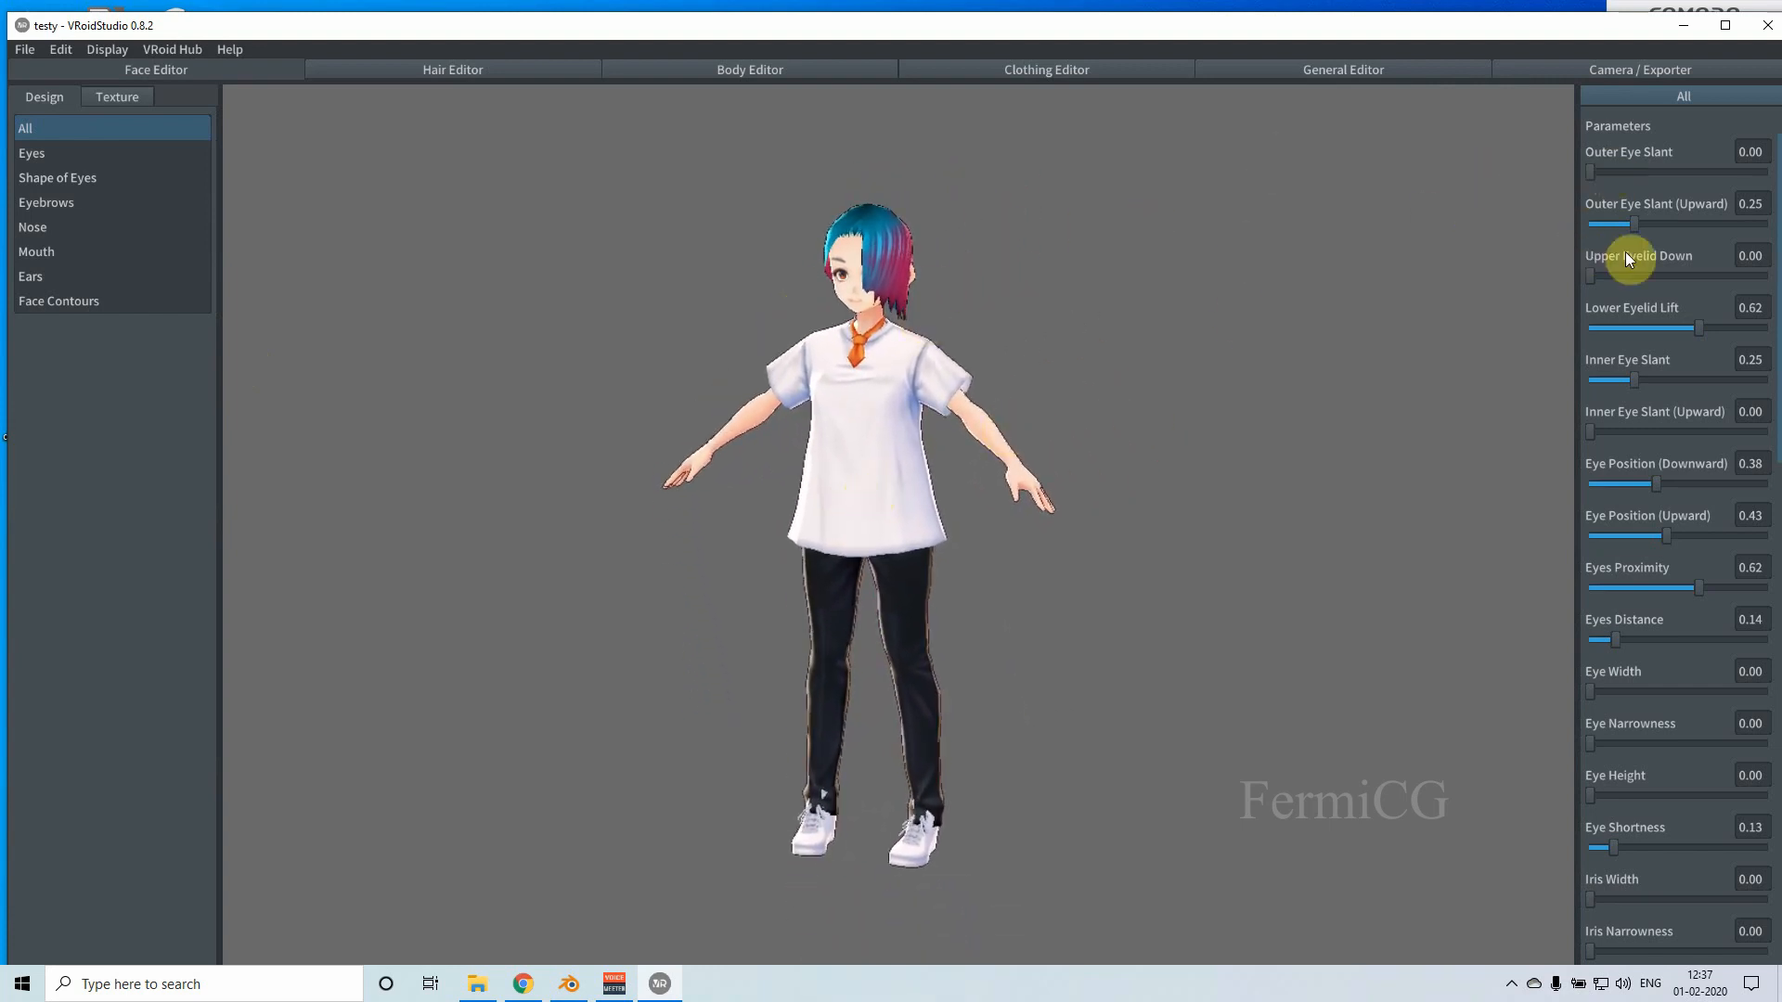
{"action": "mouse_move", "coordinate": [1009, 581]}
{"action": "left_mouse_down"}
{"action": "mouse_move", "coordinate": [934, 599]}
{"action": "mouse_move", "coordinate": [768, 587]}
{"action": "mouse_move", "coordinate": [1066, 576]}
{"action": "mouse_move", "coordinate": [1031, 604]}
{"action": "mouse_move", "coordinate": [1025, 544]}
{"action": "mouse_move", "coordinate": [981, 580]}
{"action": "mouse_move", "coordinate": [994, 591]}
{"action": "left_mouse_up"}
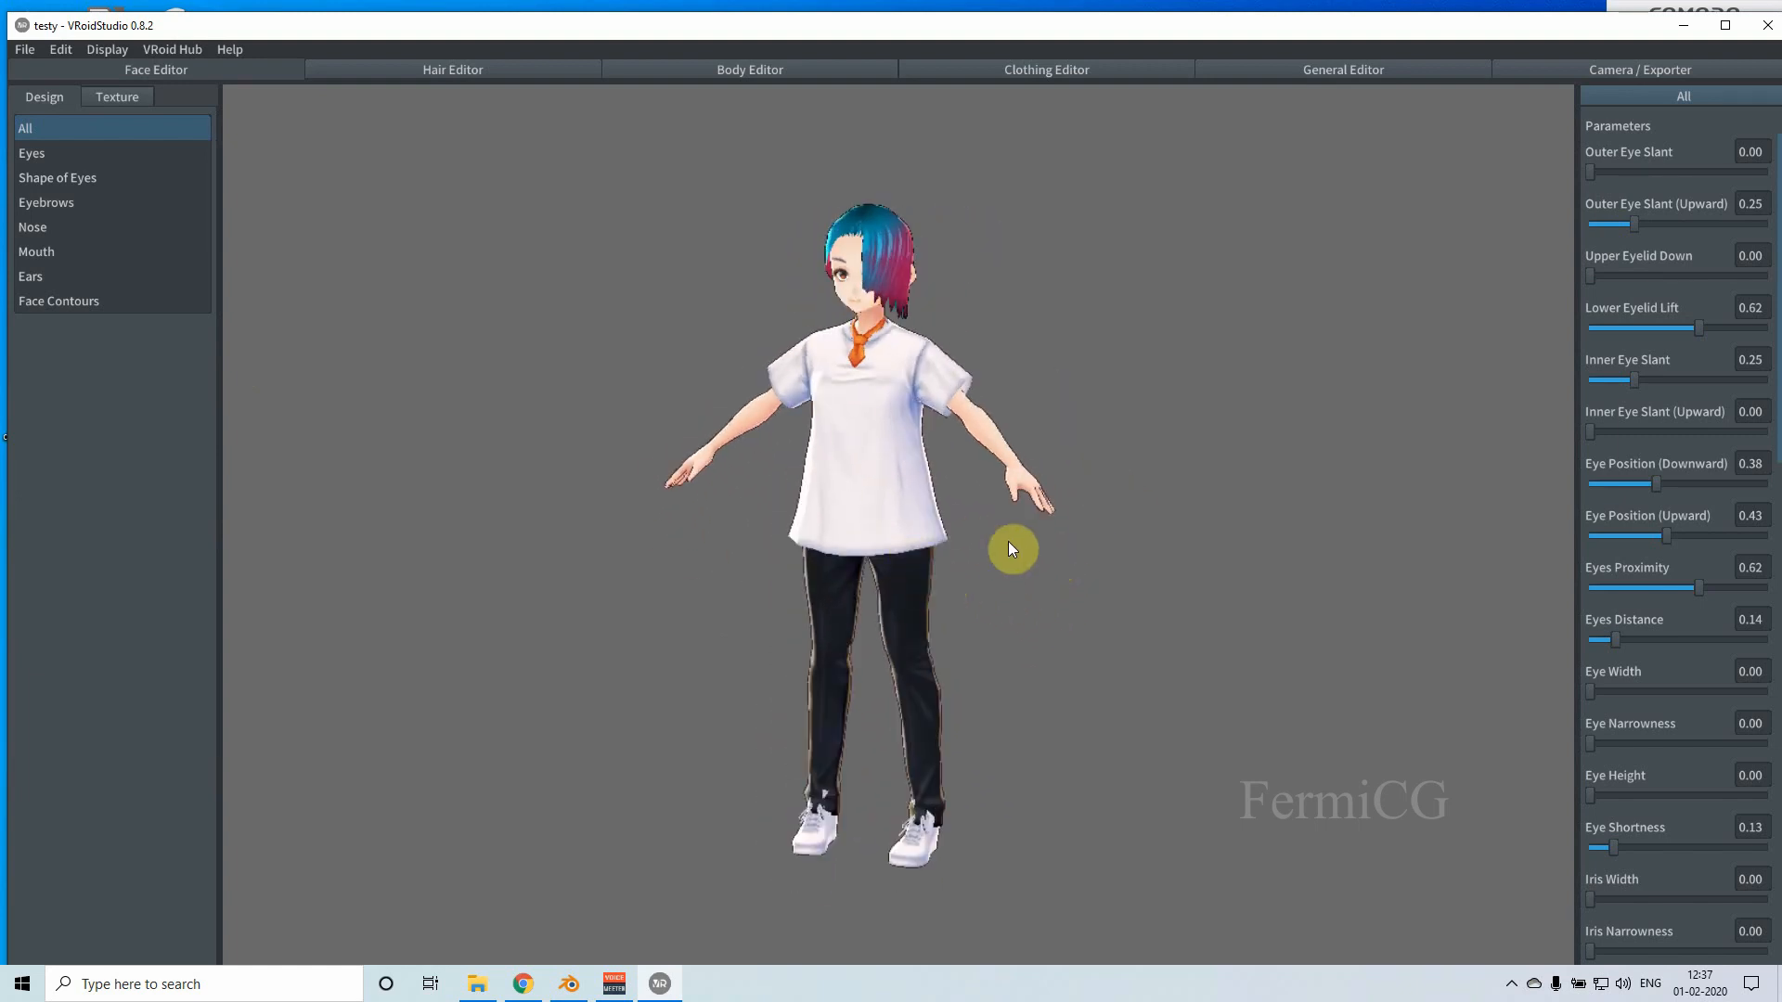
{"action": "left_click_drag", "start_coordinate": [997, 548], "coordinate": [1060, 538]}
{"action": "right_click_drag", "start_coordinate": [1038, 548], "coordinate": [990, 561]}
{"action": "scroll", "coordinate": [993, 557], "scroll_direction": "up", "scroll_amount": 2}
{"action": "scroll", "coordinate": [994, 555], "scroll_direction": "down", "scroll_amount": 2}
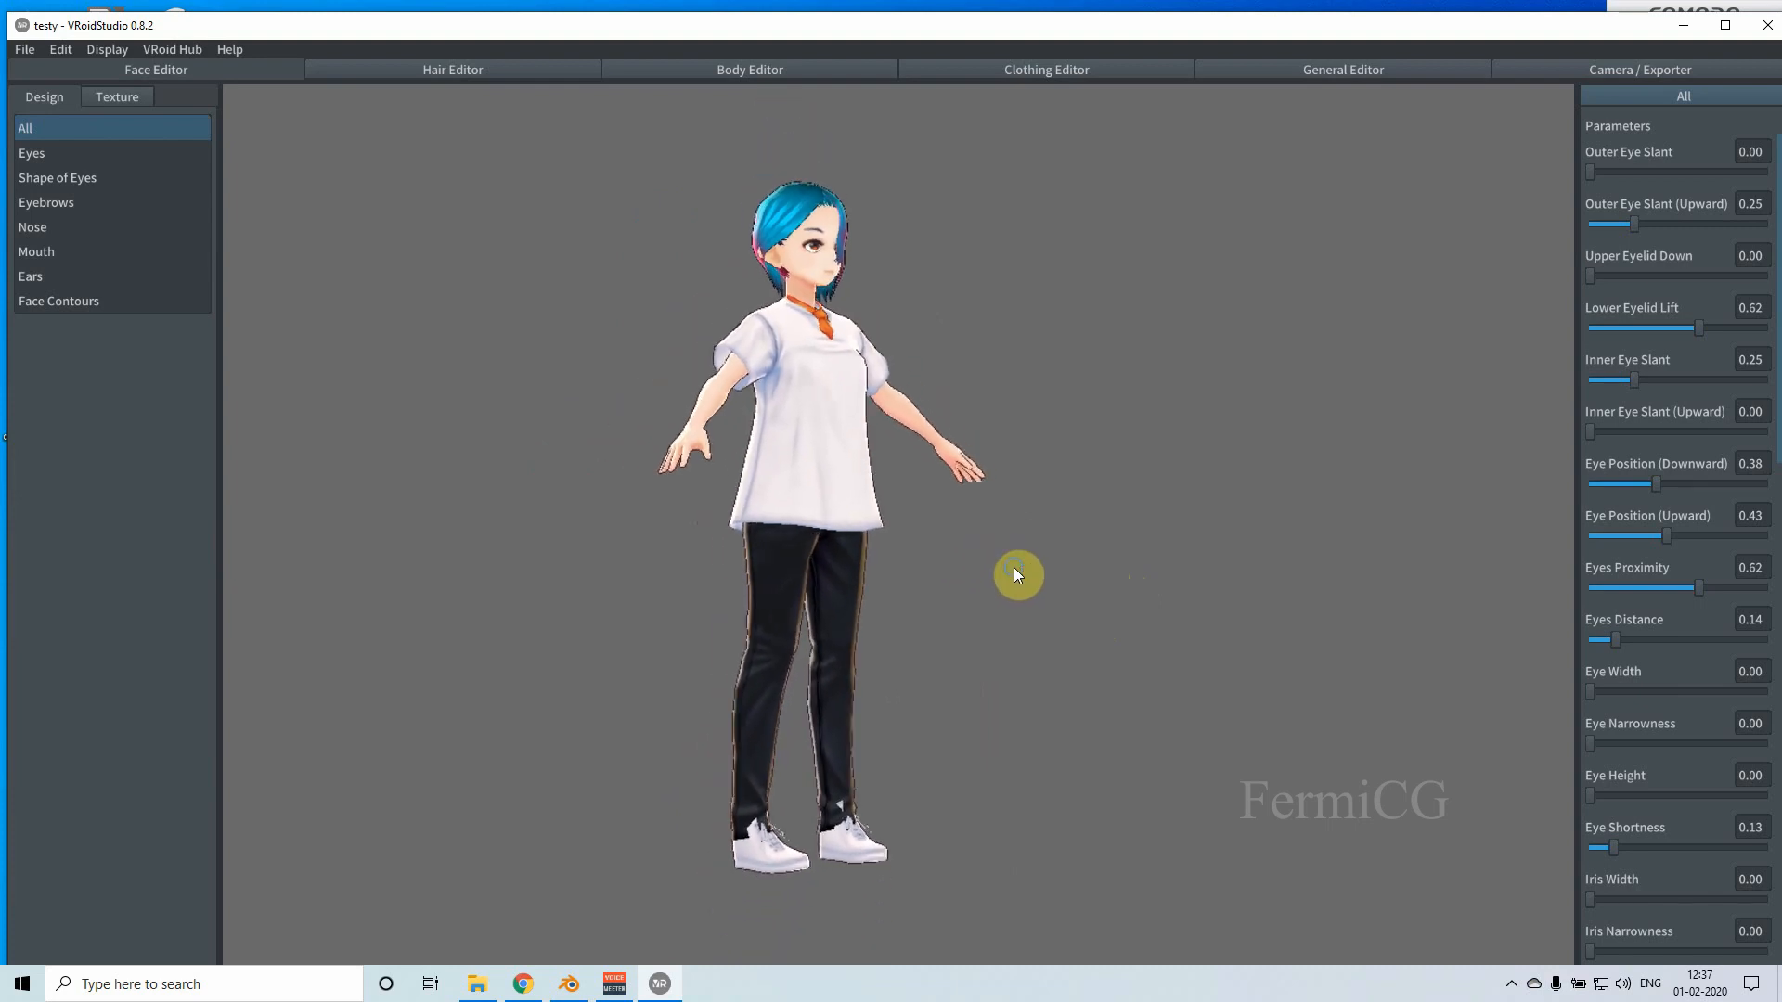
{"action": "left_click_drag", "start_coordinate": [1015, 570], "coordinate": [979, 578]}
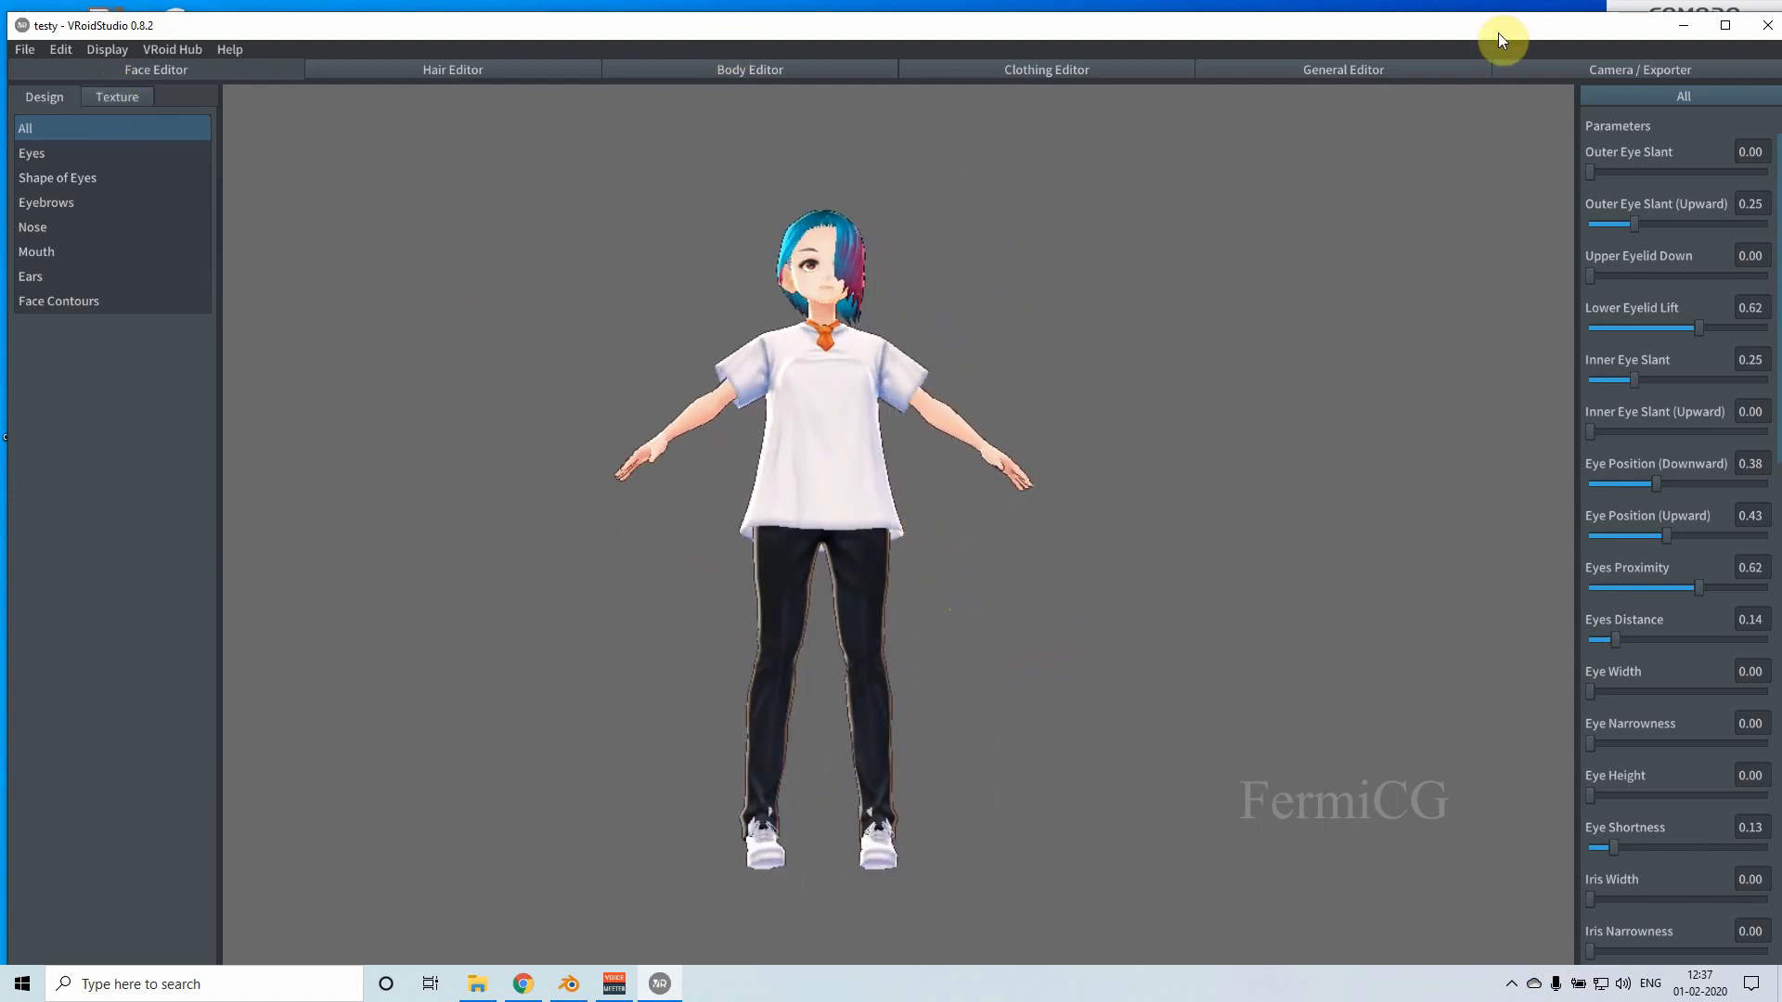
Step: Maximize the VRoid Studio window and go through the avatar editors up to Camera / Exporter, framing the whole avatar
{"action": "left_click", "coordinate": [1724, 26]}
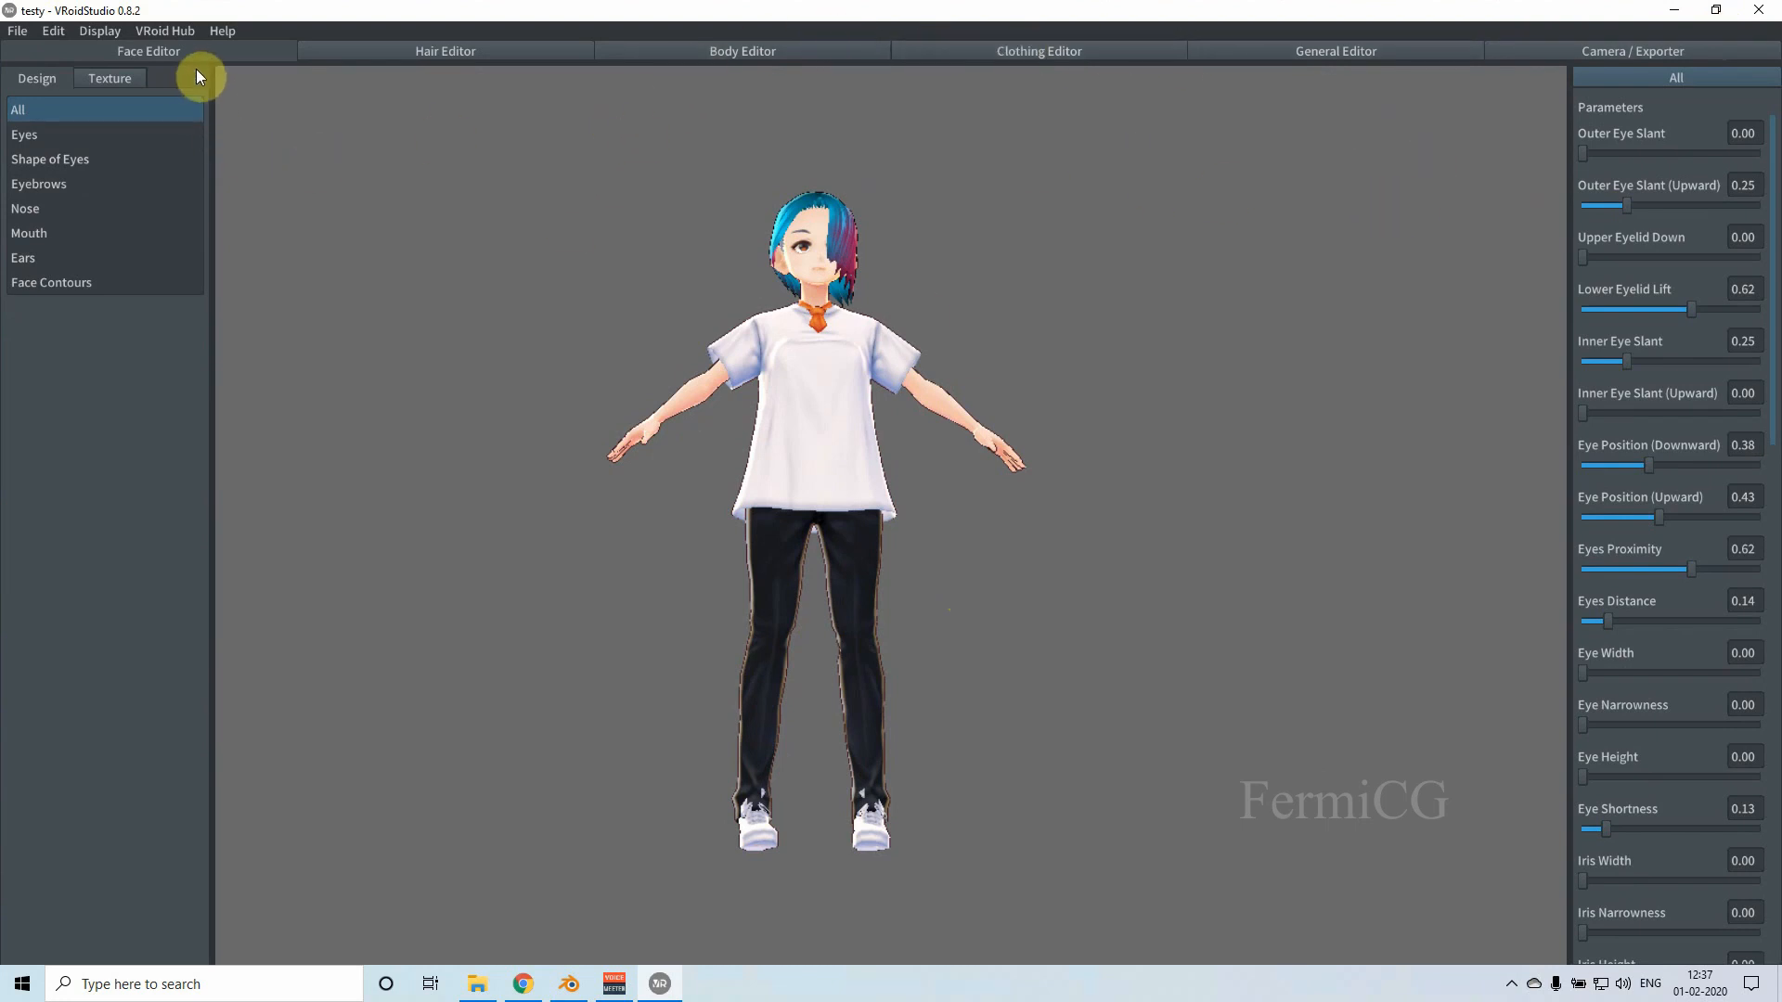
{"action": "left_click", "coordinate": [407, 48]}
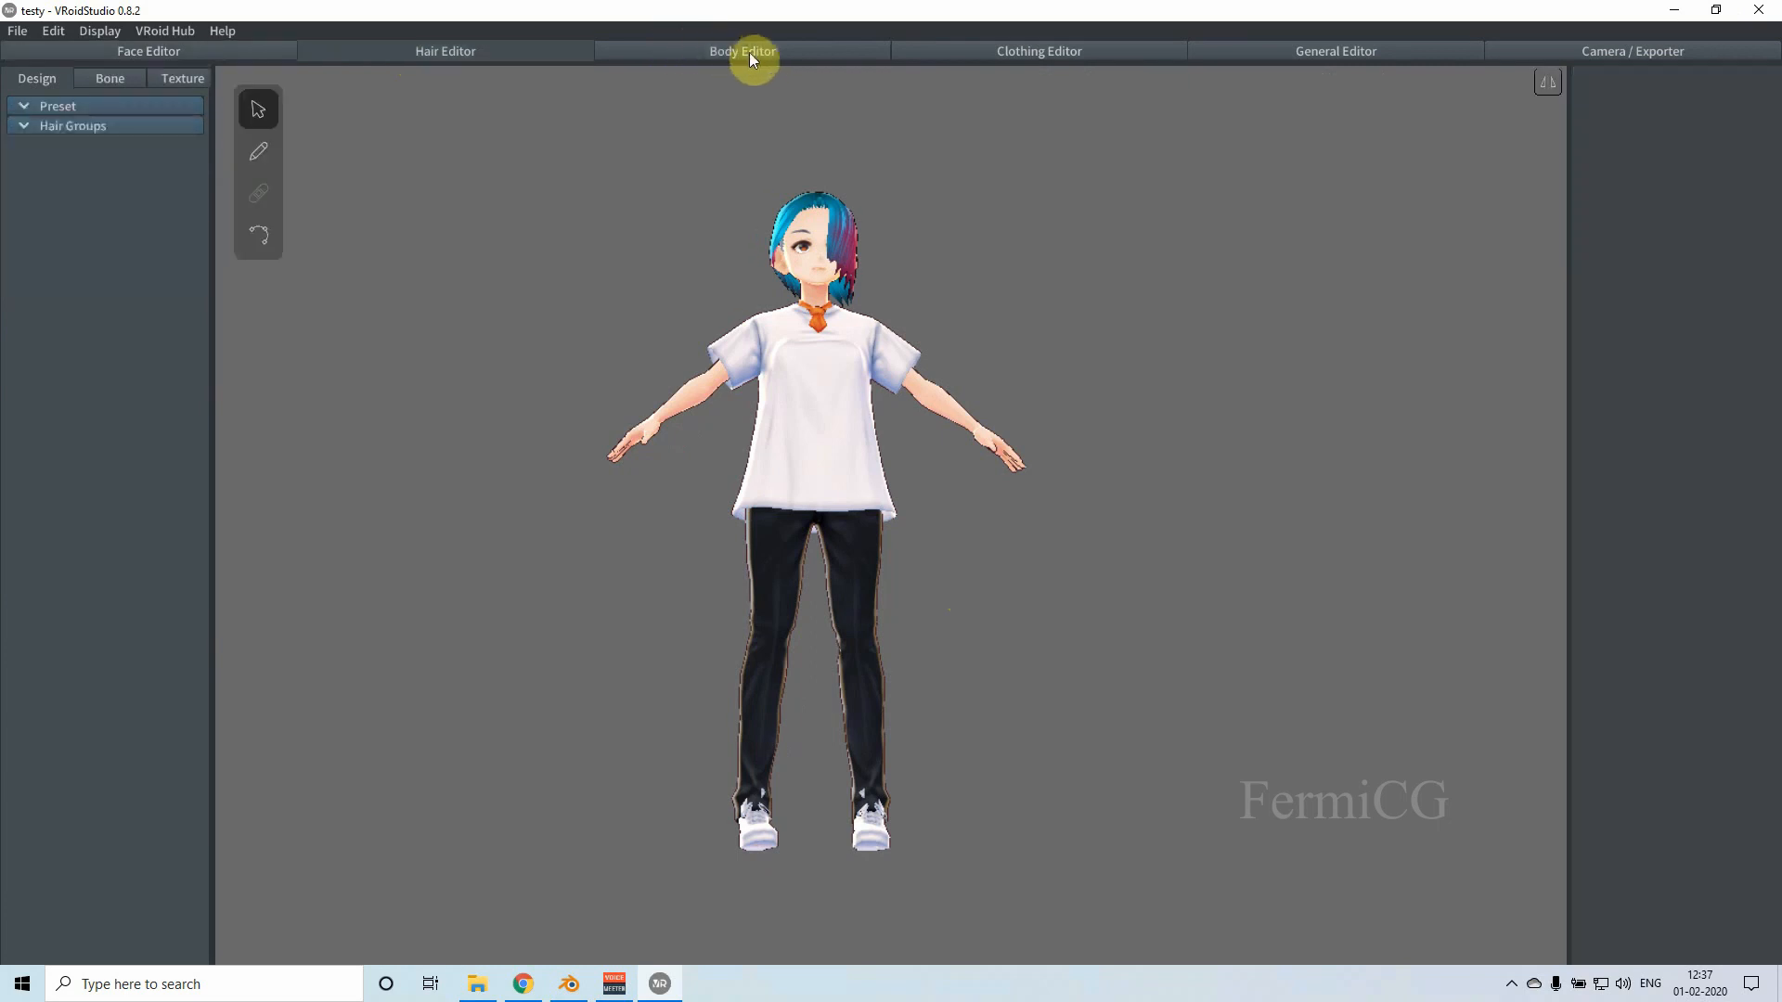
{"action": "left_click", "coordinate": [1038, 53]}
{"action": "left_click", "coordinate": [1341, 51]}
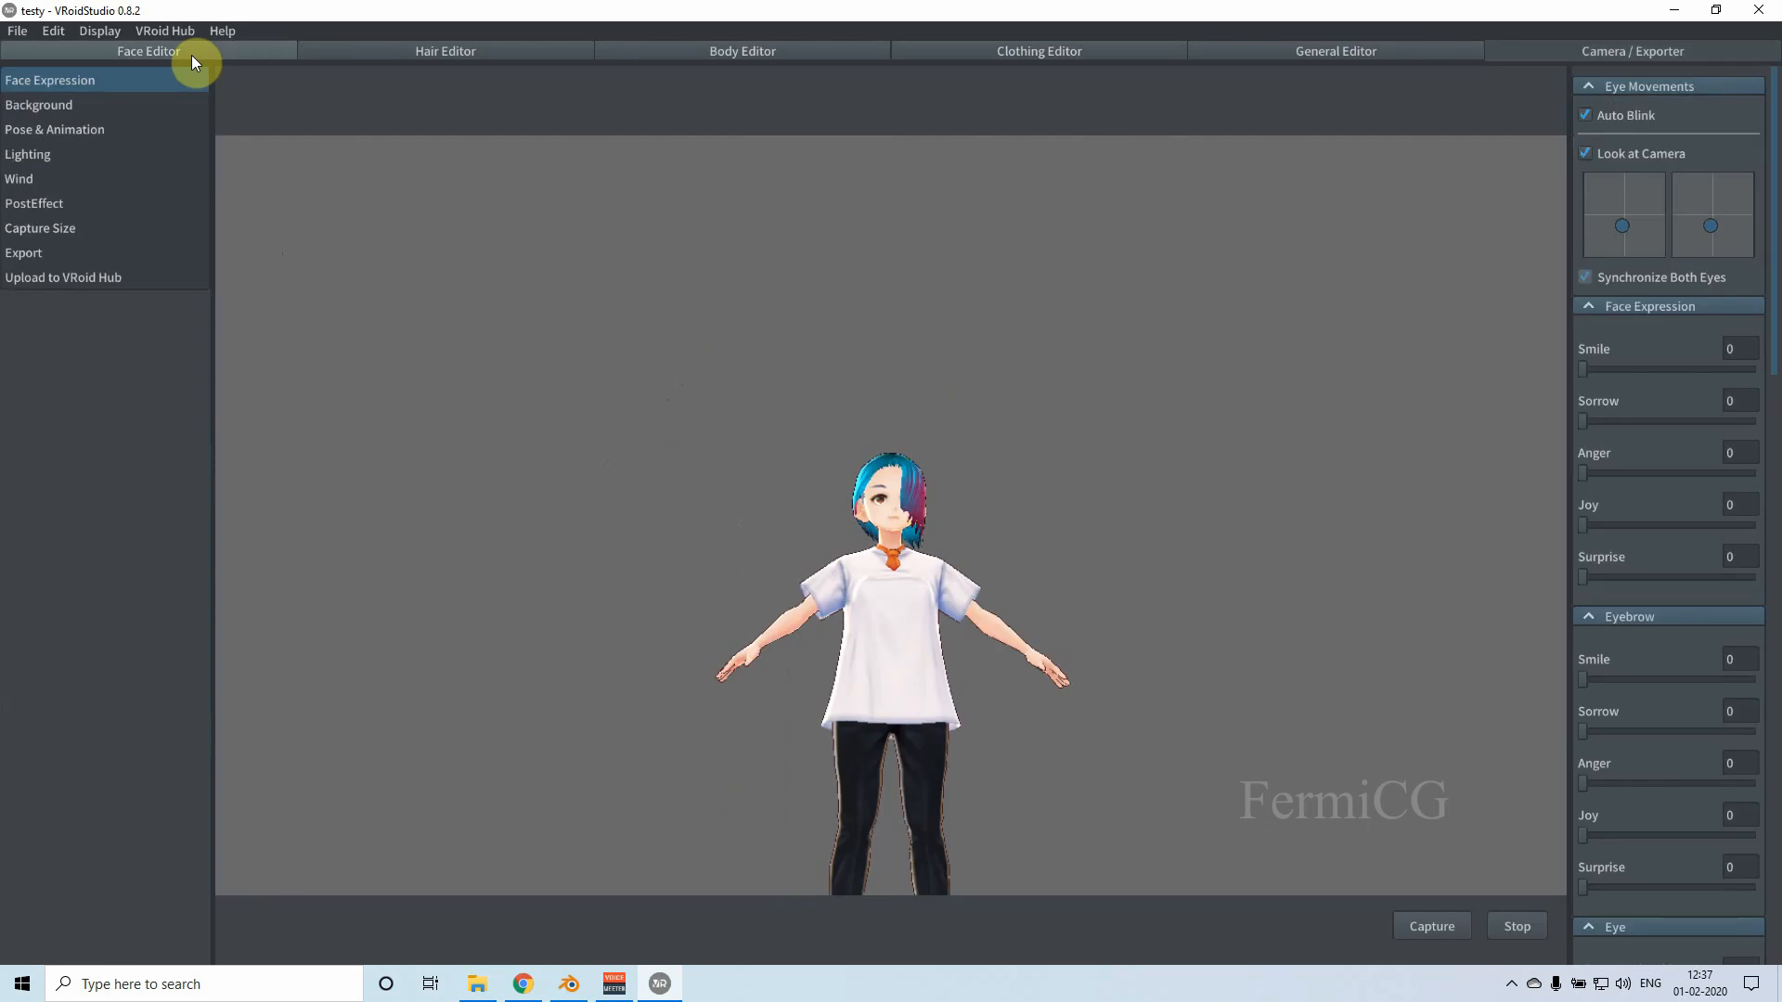
{"action": "mouse_move", "coordinate": [991, 733]}
{"action": "left_mouse_down"}
{"action": "mouse_move", "coordinate": [980, 765]}
{"action": "mouse_move", "coordinate": [943, 498]}
{"action": "mouse_move", "coordinate": [946, 561]}
{"action": "mouse_move", "coordinate": [926, 557]}
{"action": "mouse_move", "coordinate": [937, 536]}
{"action": "left_mouse_up"}
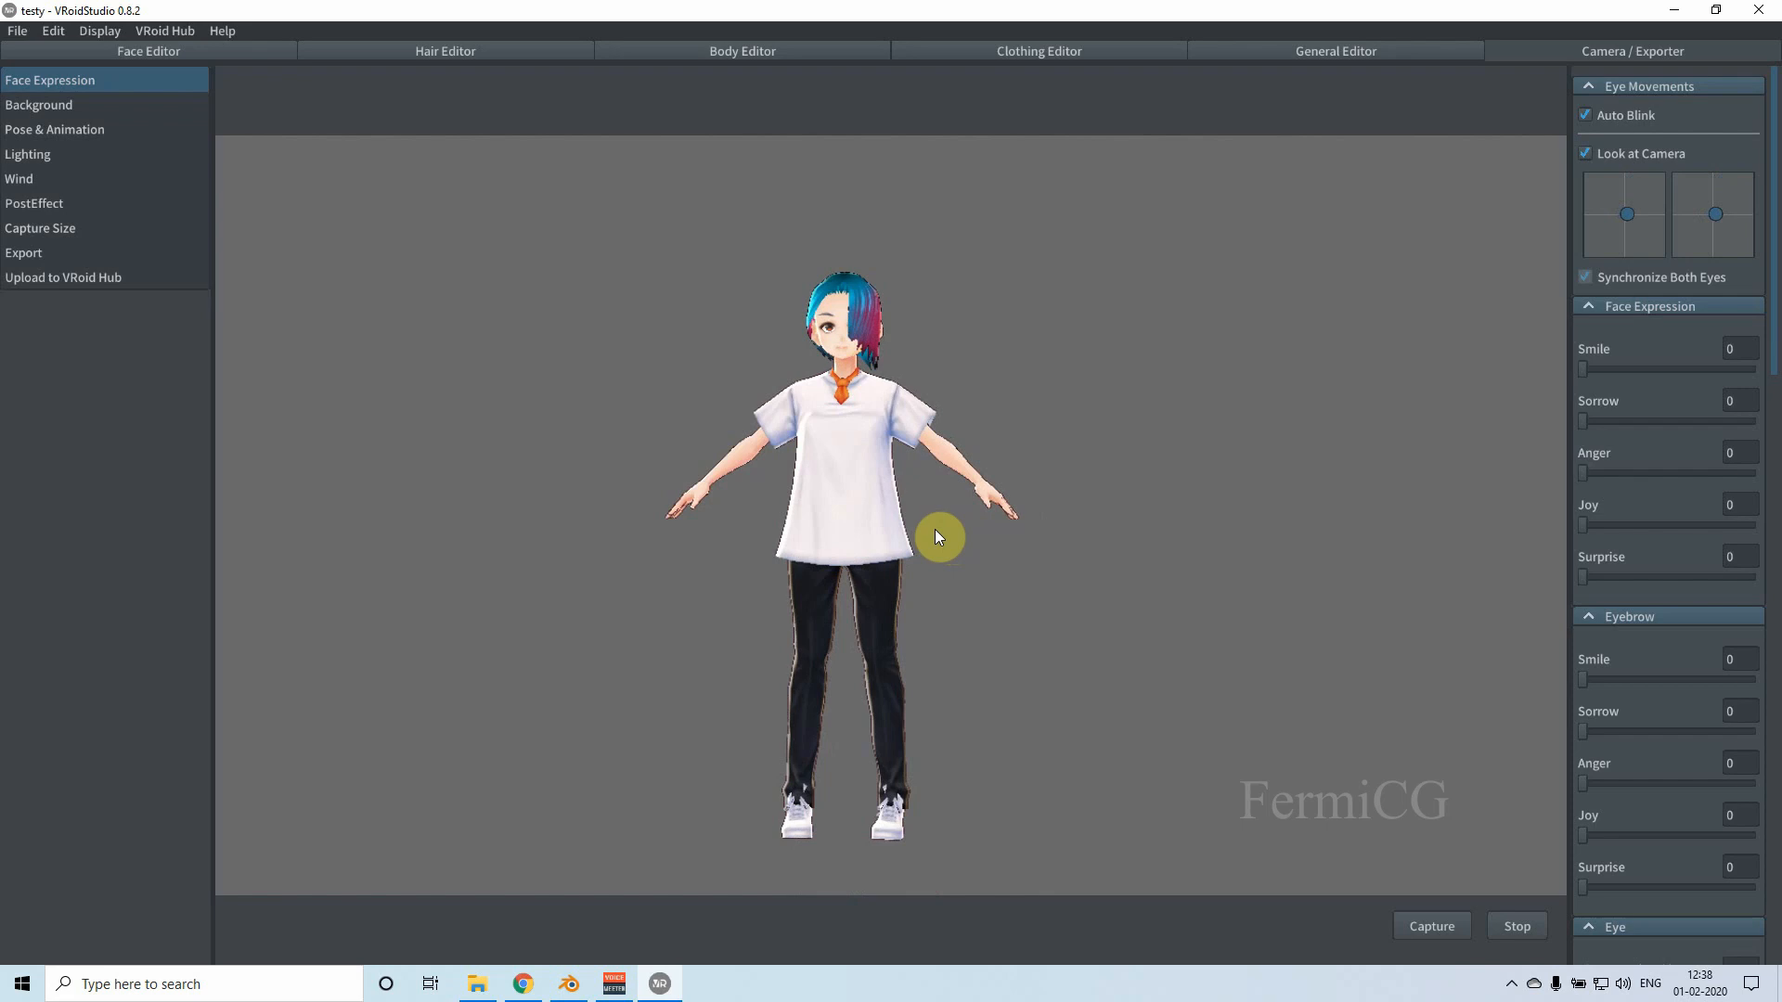
Step: Look at the Pose controllers under Pose & Animation and return to the Female Animation list
{"action": "left_click", "coordinate": [81, 134]}
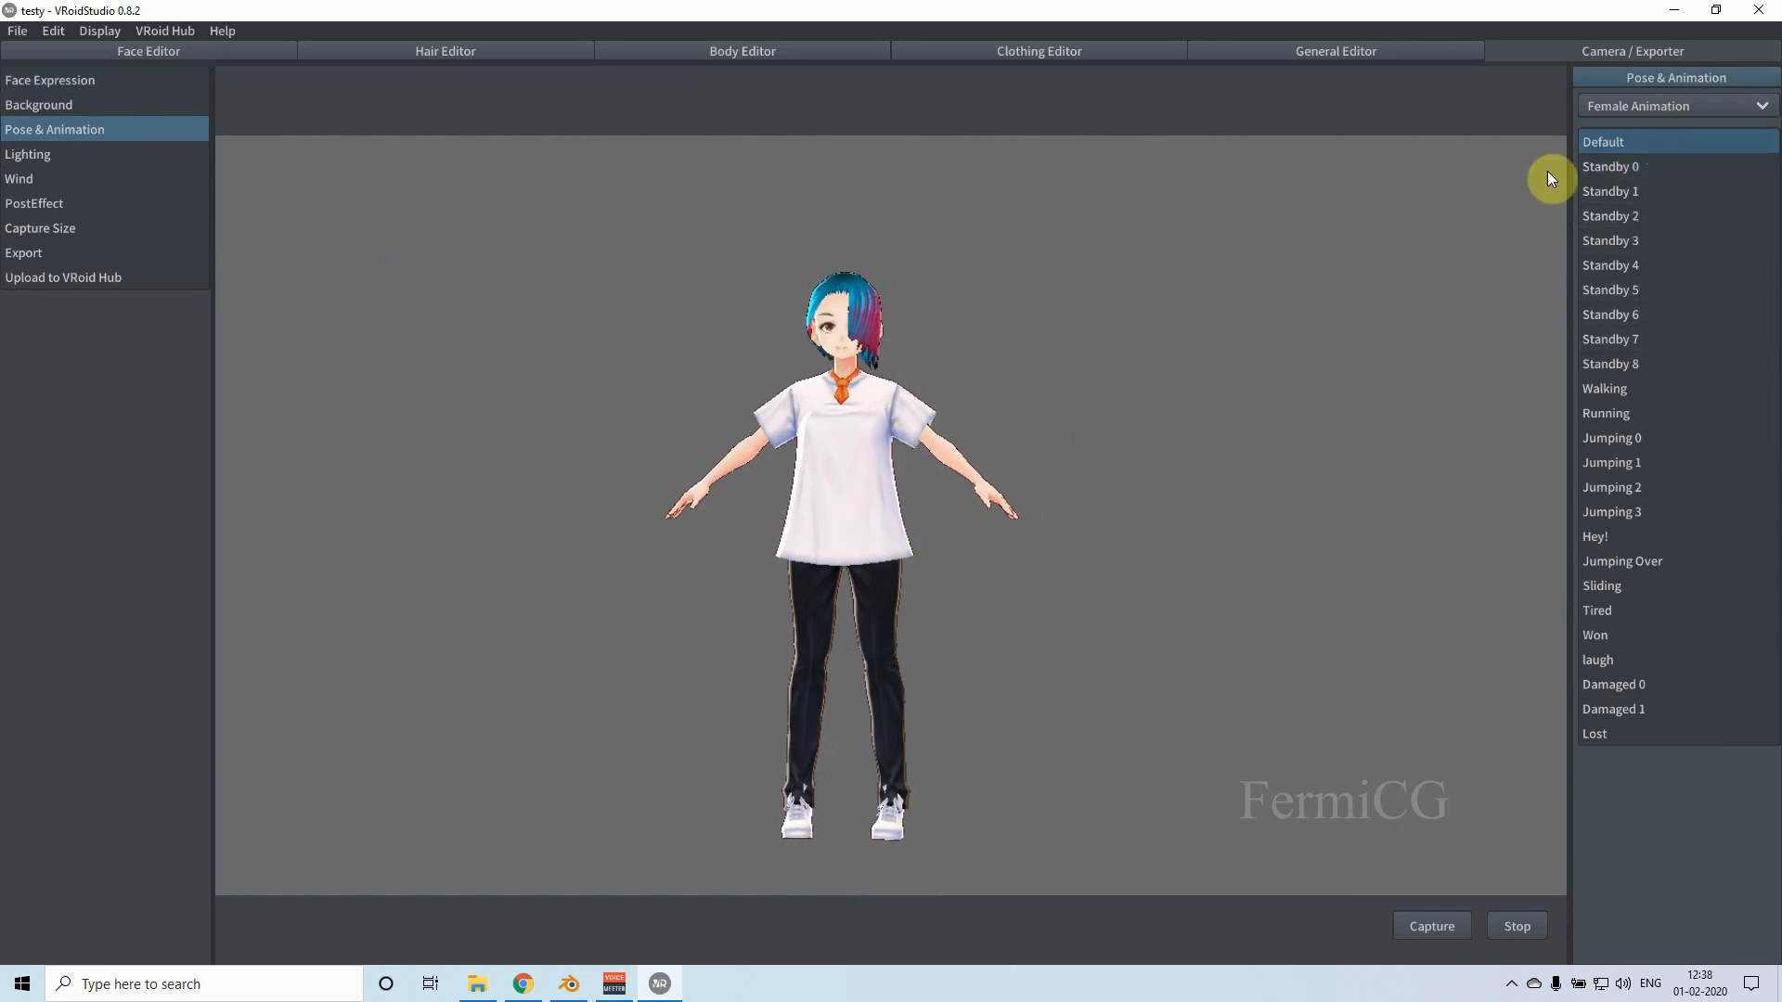
{"action": "left_click", "coordinate": [1694, 108]}
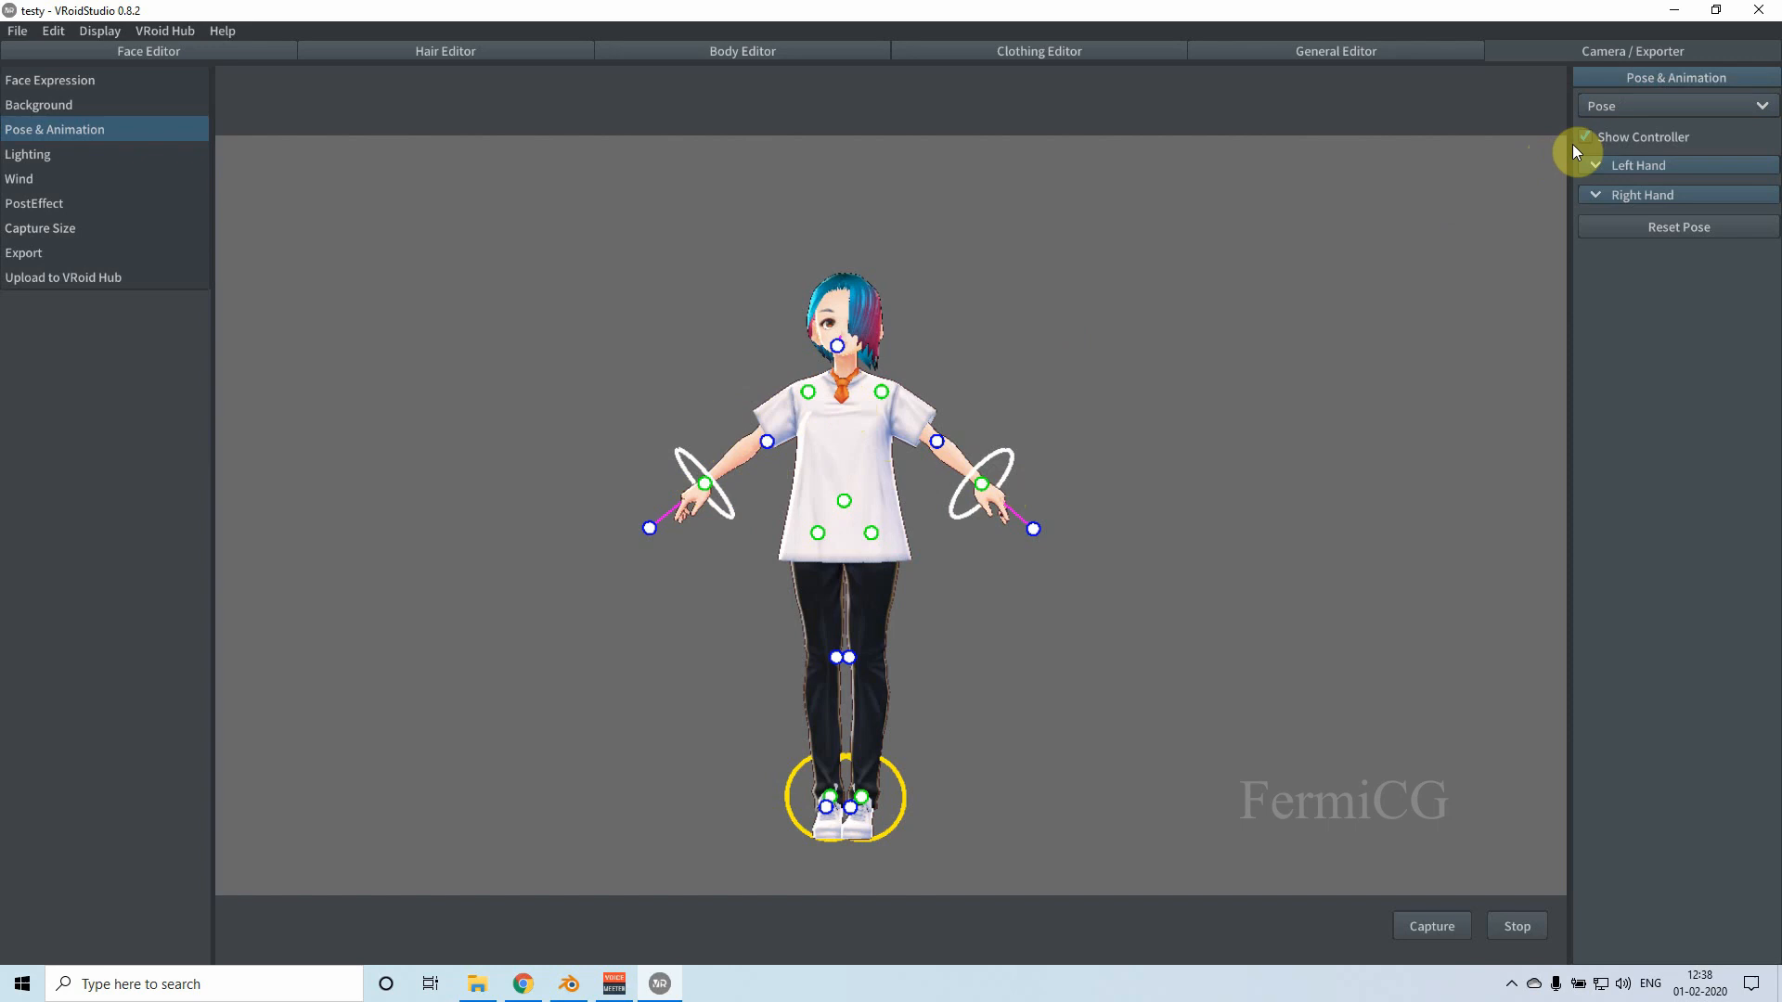
{"action": "left_click", "coordinate": [1685, 107]}
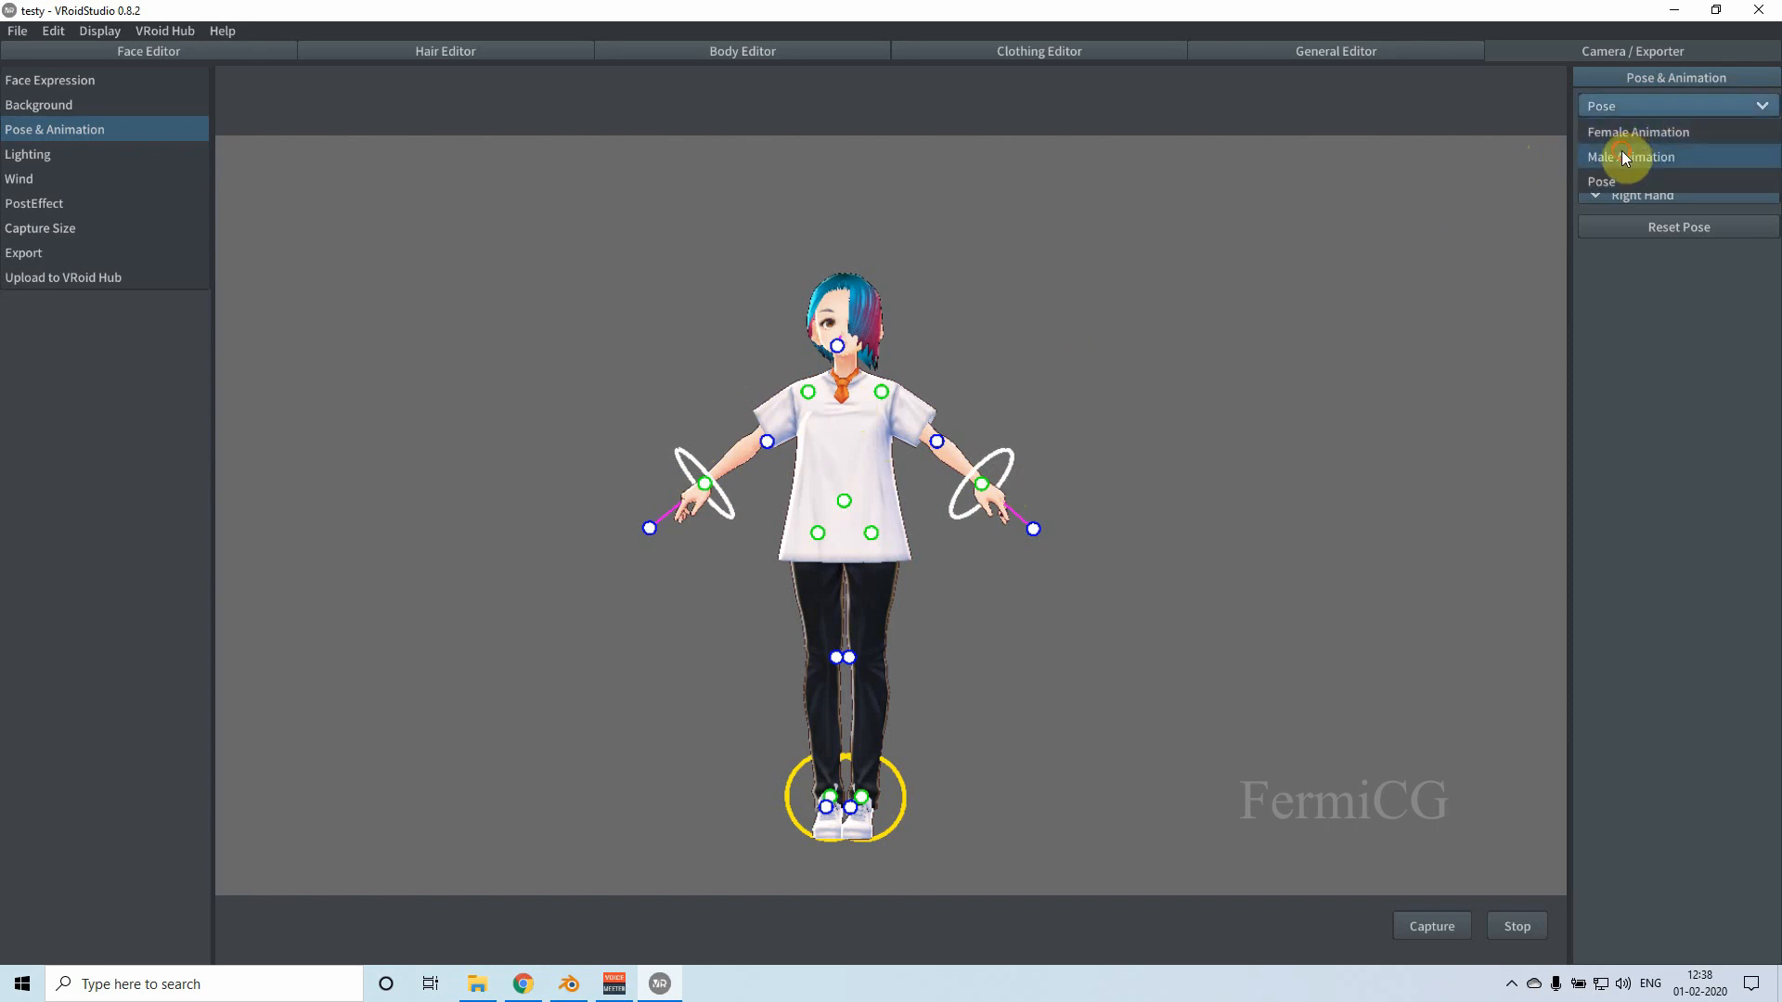
{"action": "left_click", "coordinate": [1628, 134]}
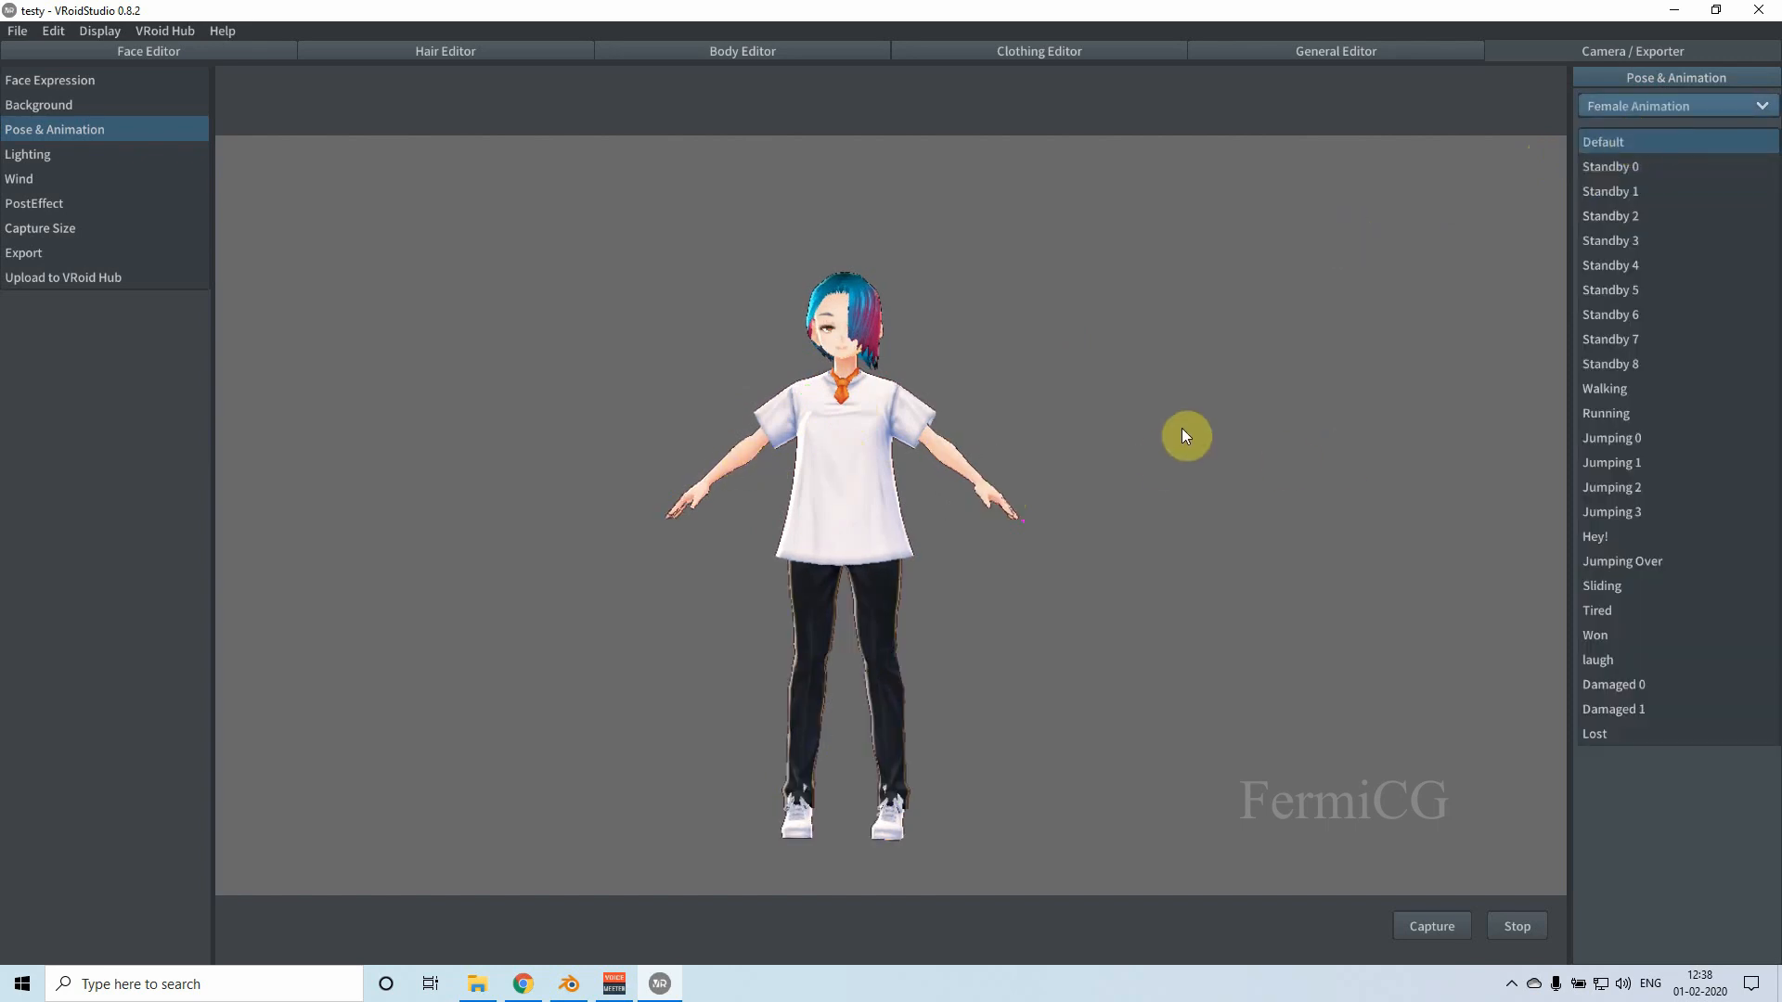
Step: Preview the female animations Walking, Running and Standby 8 down to Standby 4 on the avatar
{"action": "left_click", "coordinate": [1619, 390]}
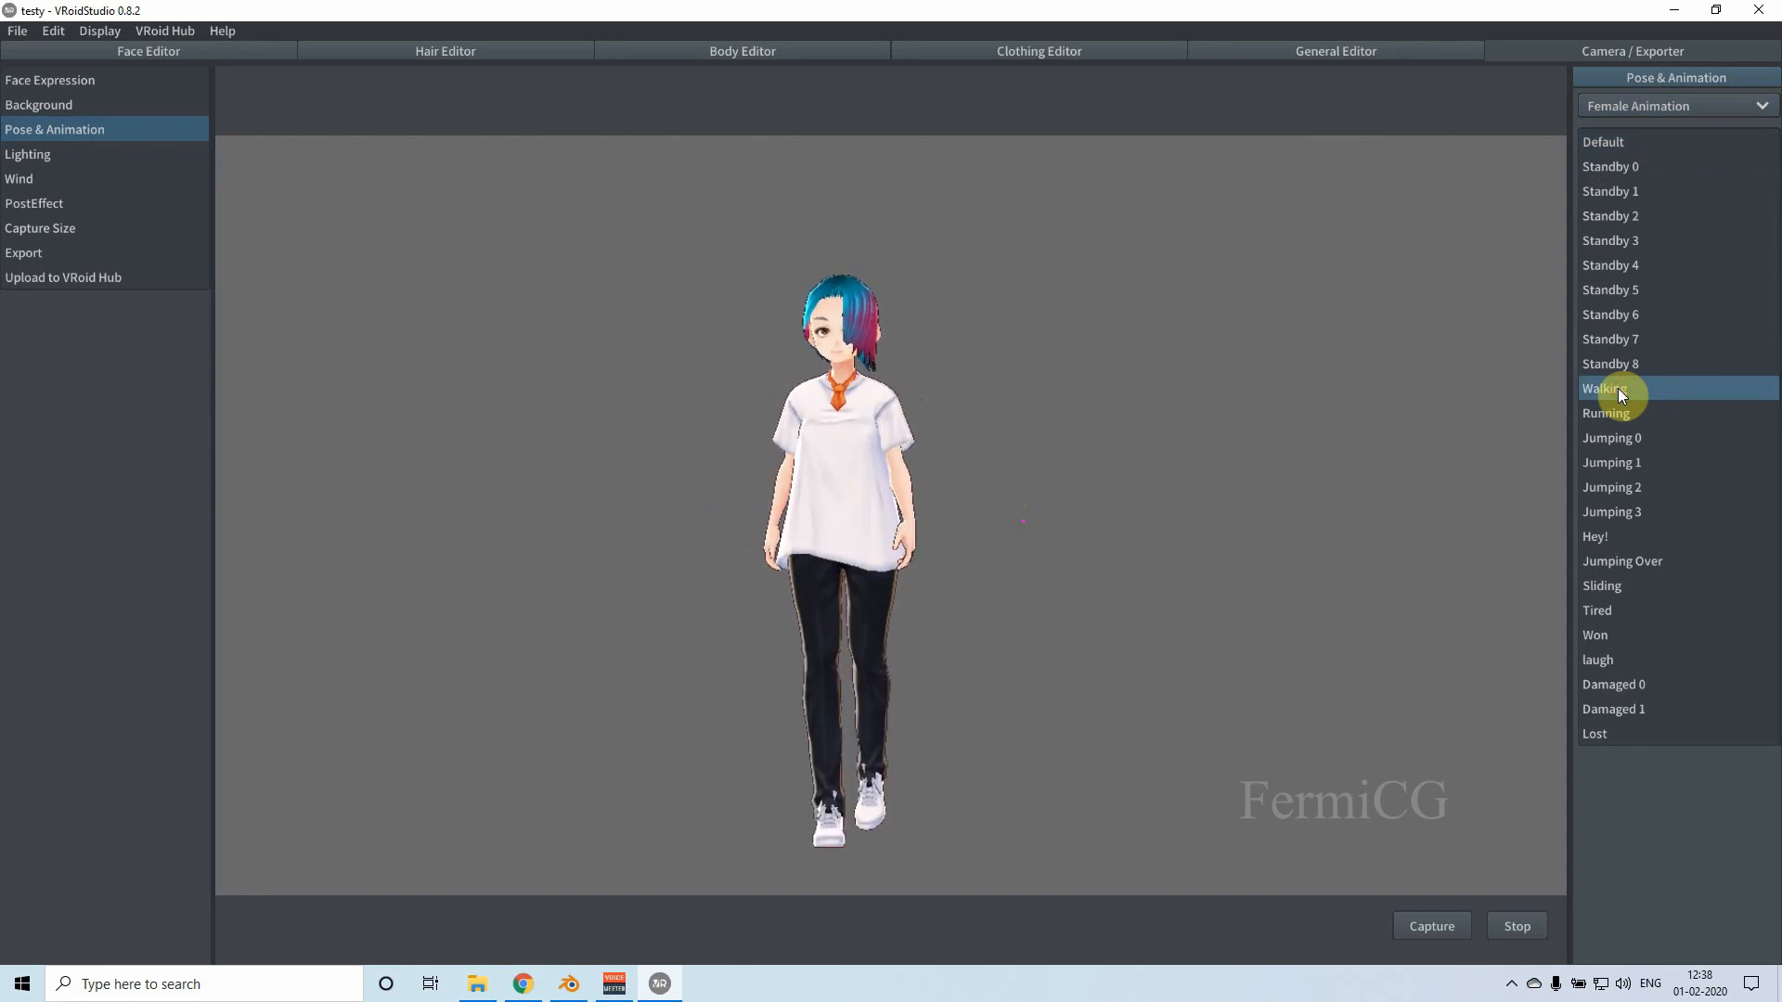
{"action": "left_click", "coordinate": [1613, 414]}
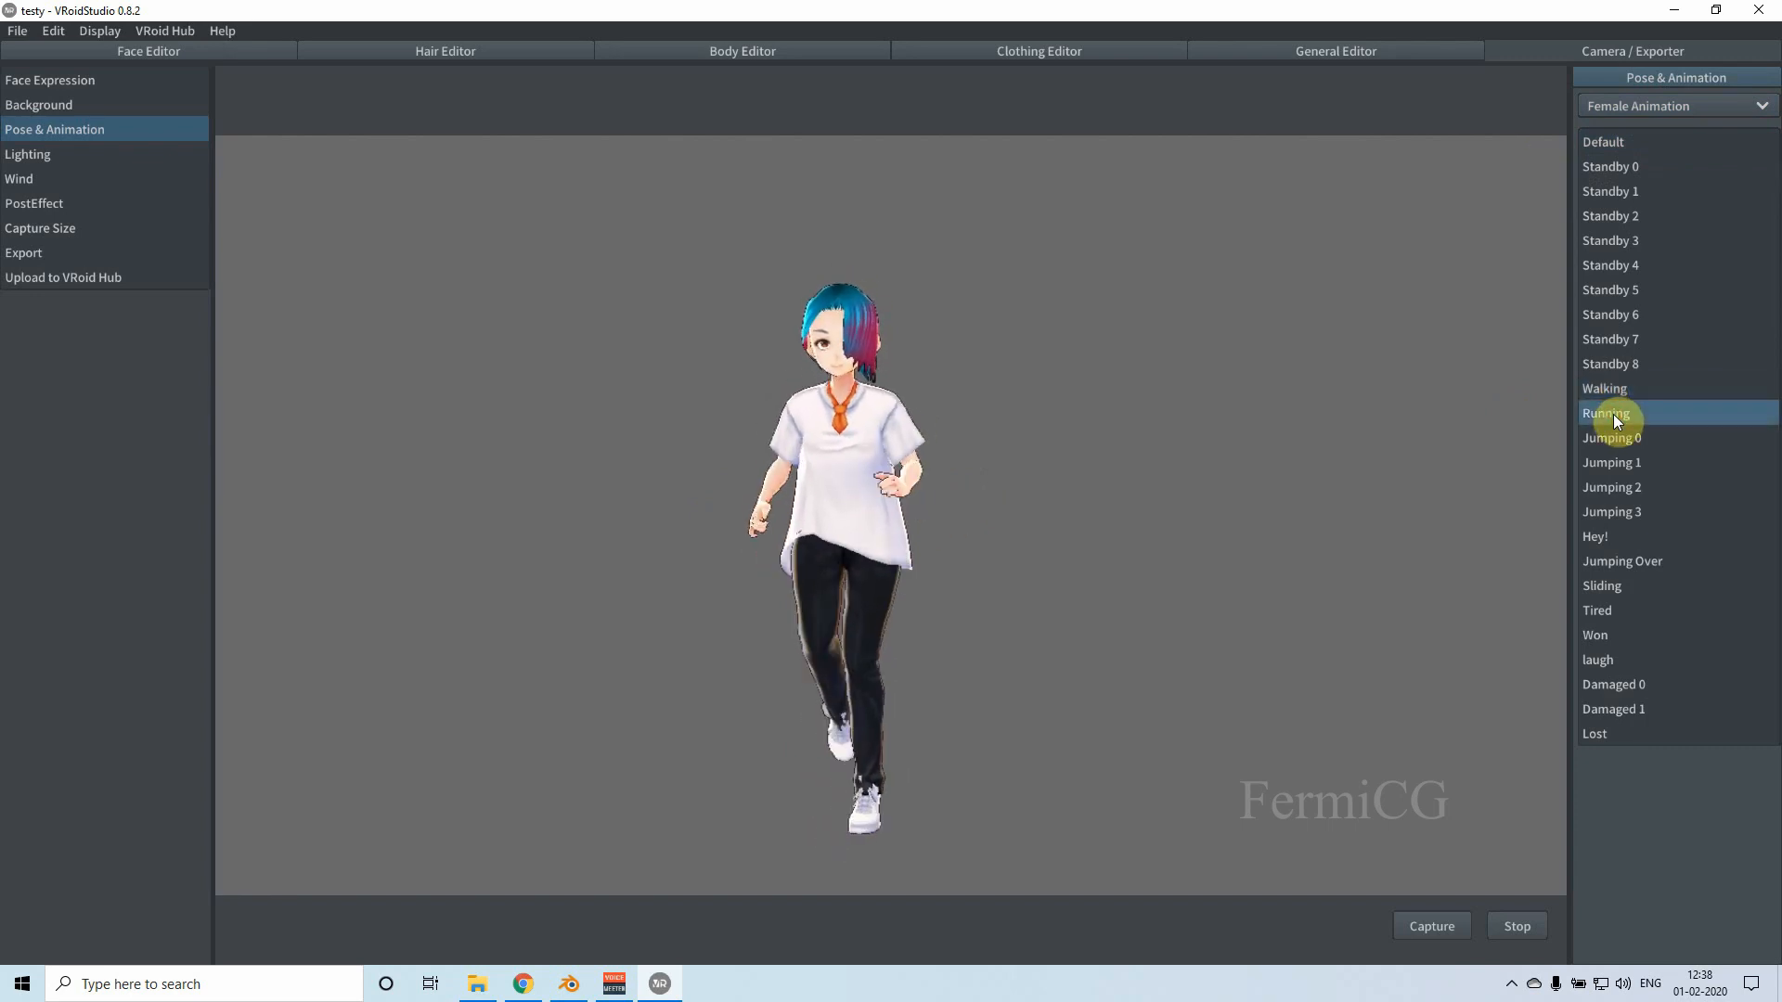
{"action": "left_click", "coordinate": [1613, 364]}
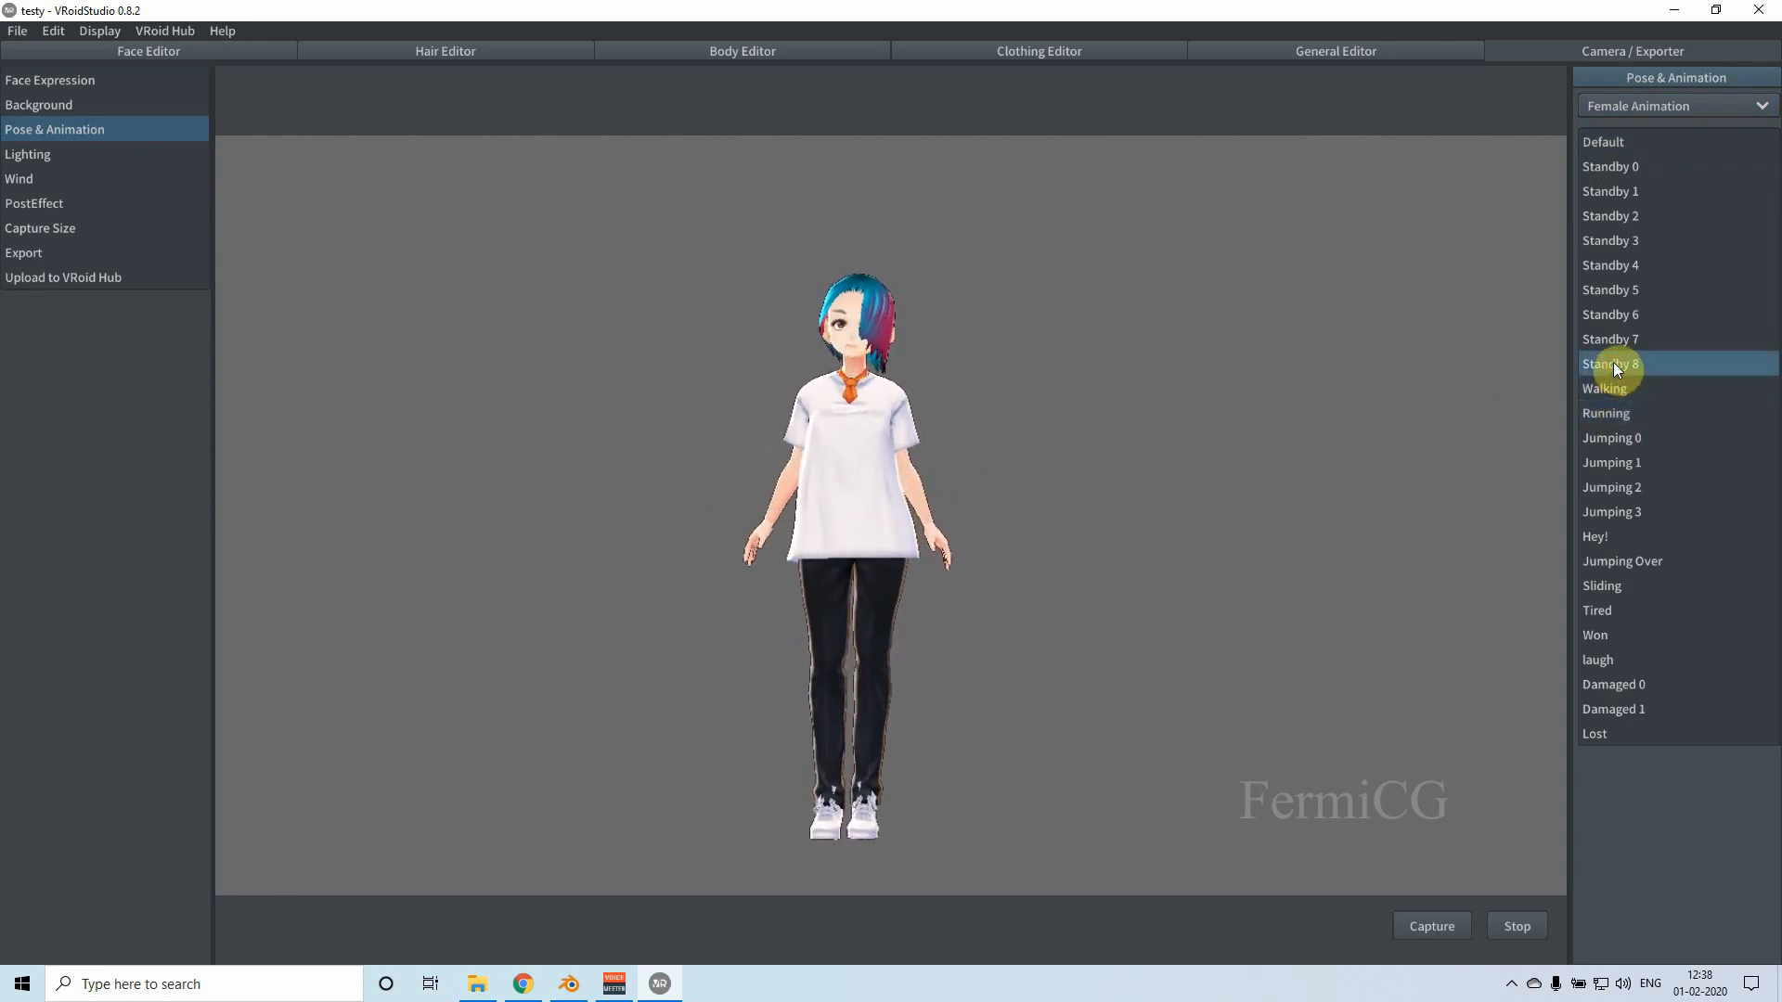
{"action": "left_click", "coordinate": [1613, 342]}
{"action": "left_click", "coordinate": [1617, 314]}
{"action": "left_click", "coordinate": [1618, 289]}
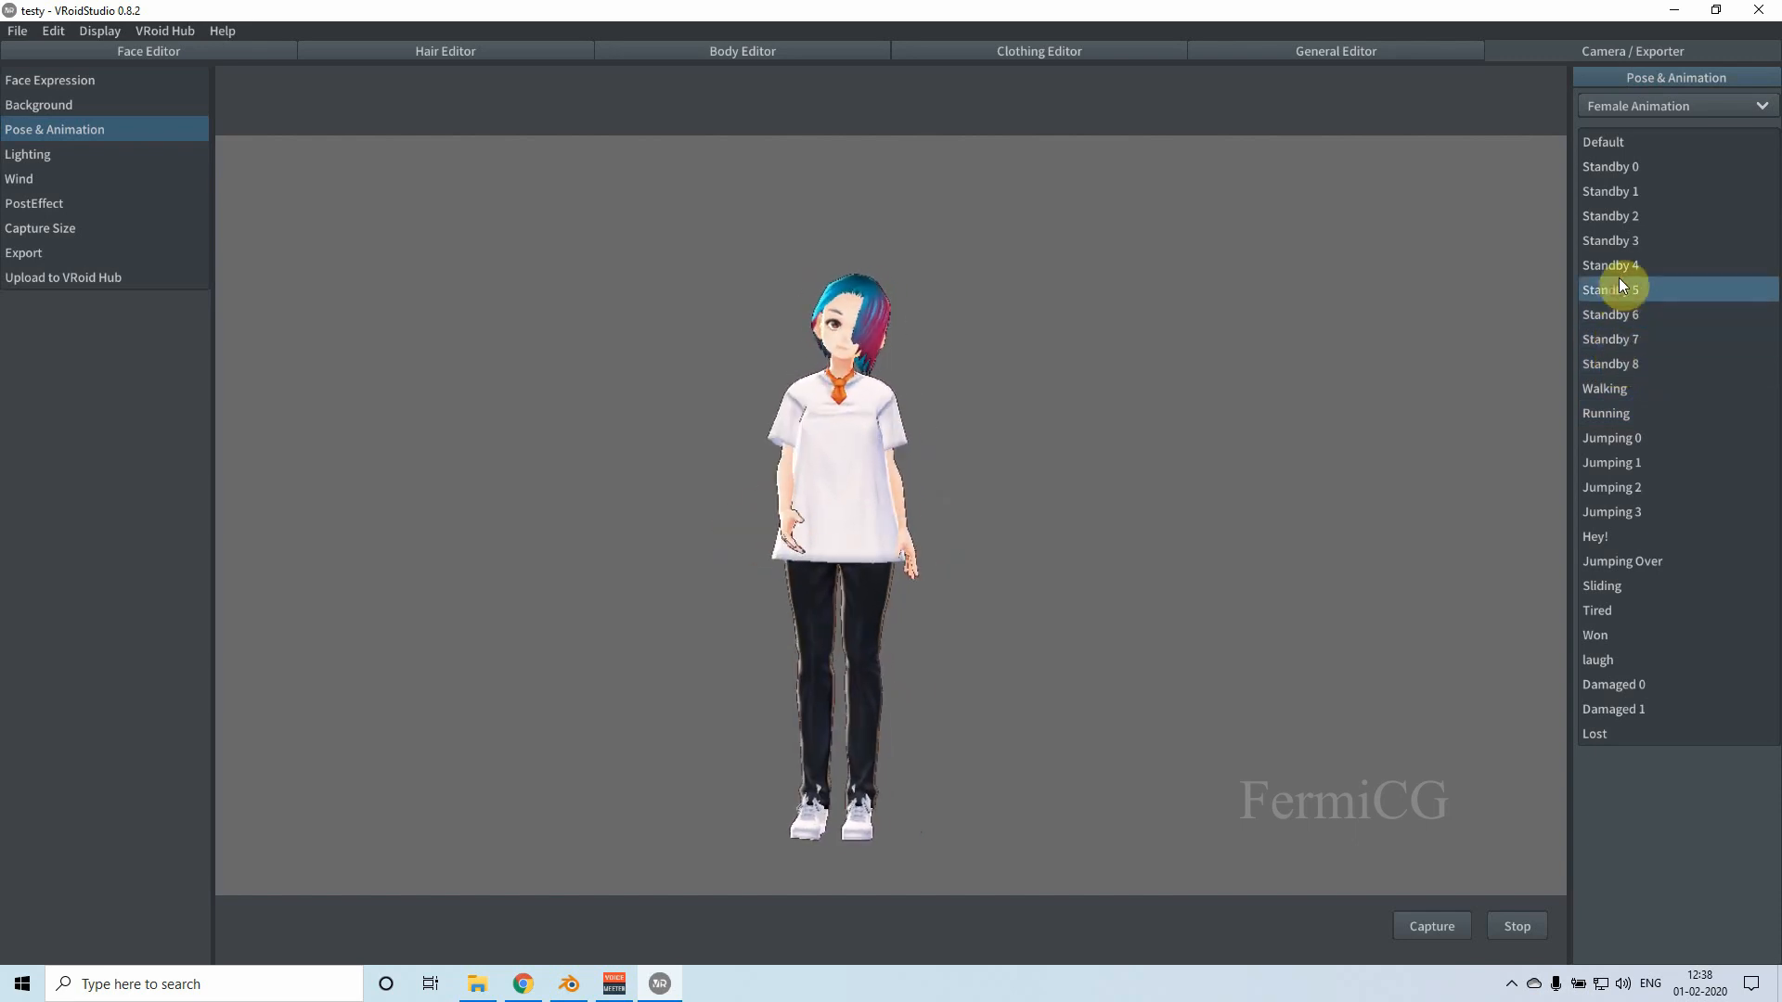
{"action": "left_click", "coordinate": [1619, 265]}
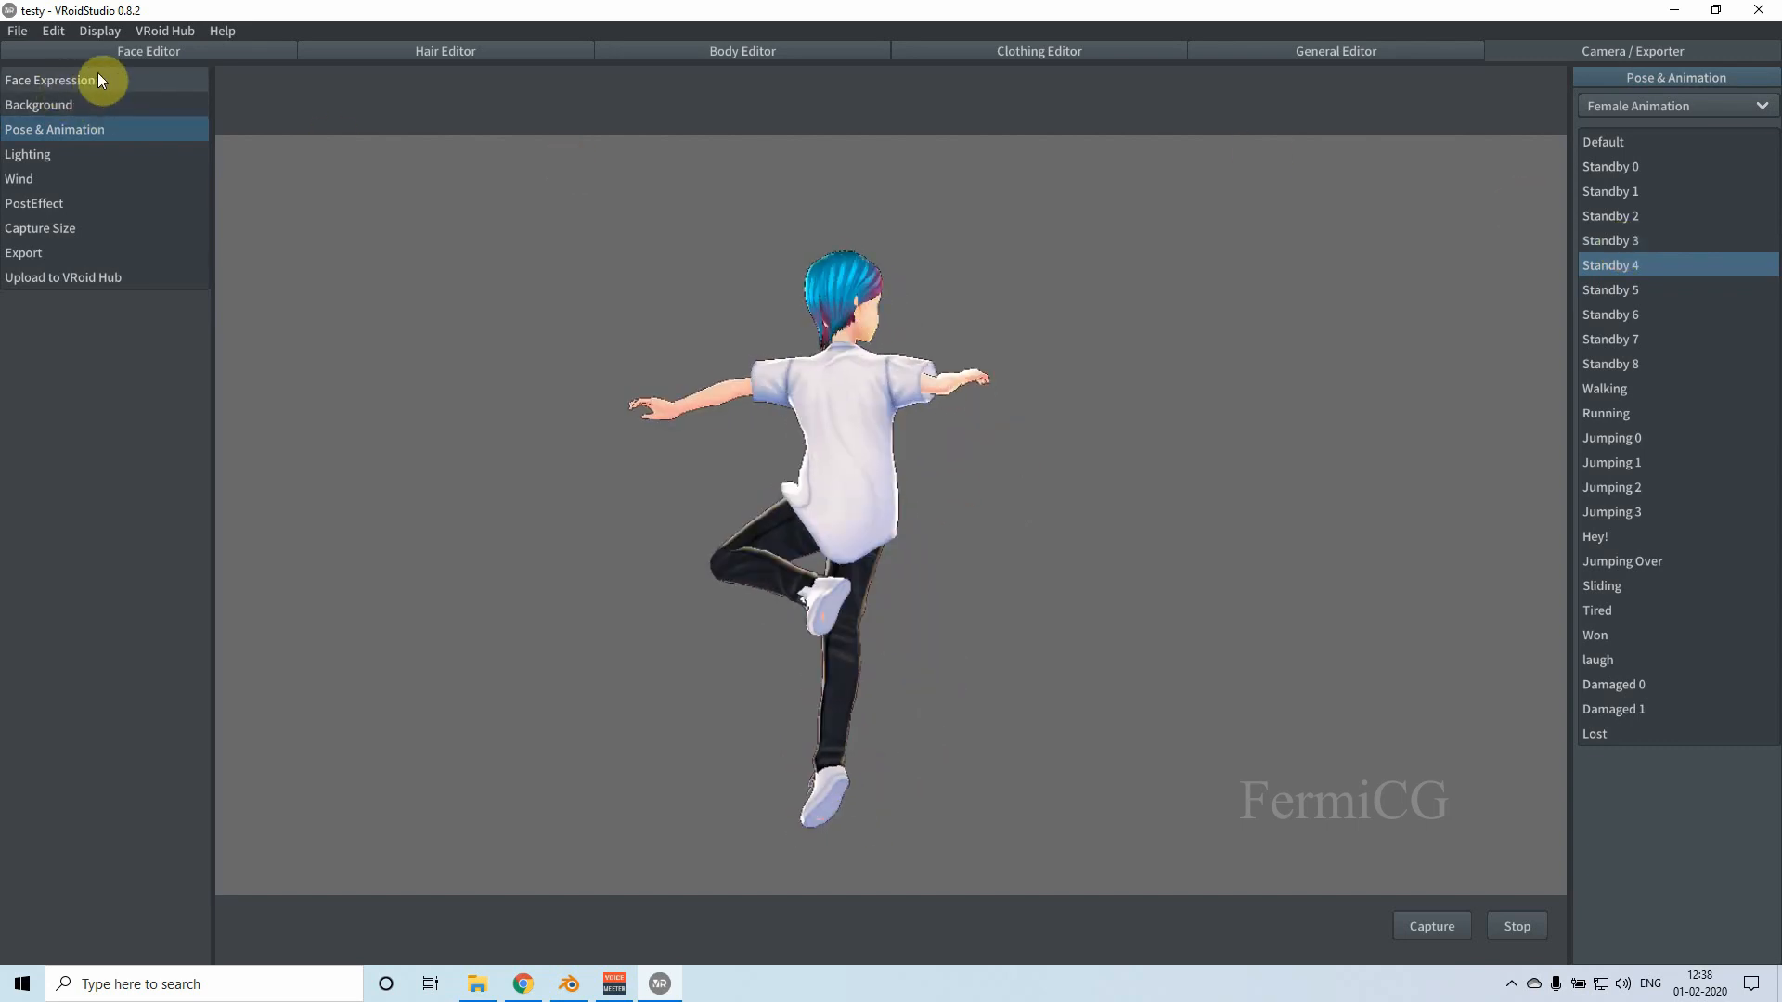
Step: Apply the Base Model preset in the Clothing Editor and inspect the unclothed avatar from several angles
{"action": "left_click", "coordinate": [136, 52]}
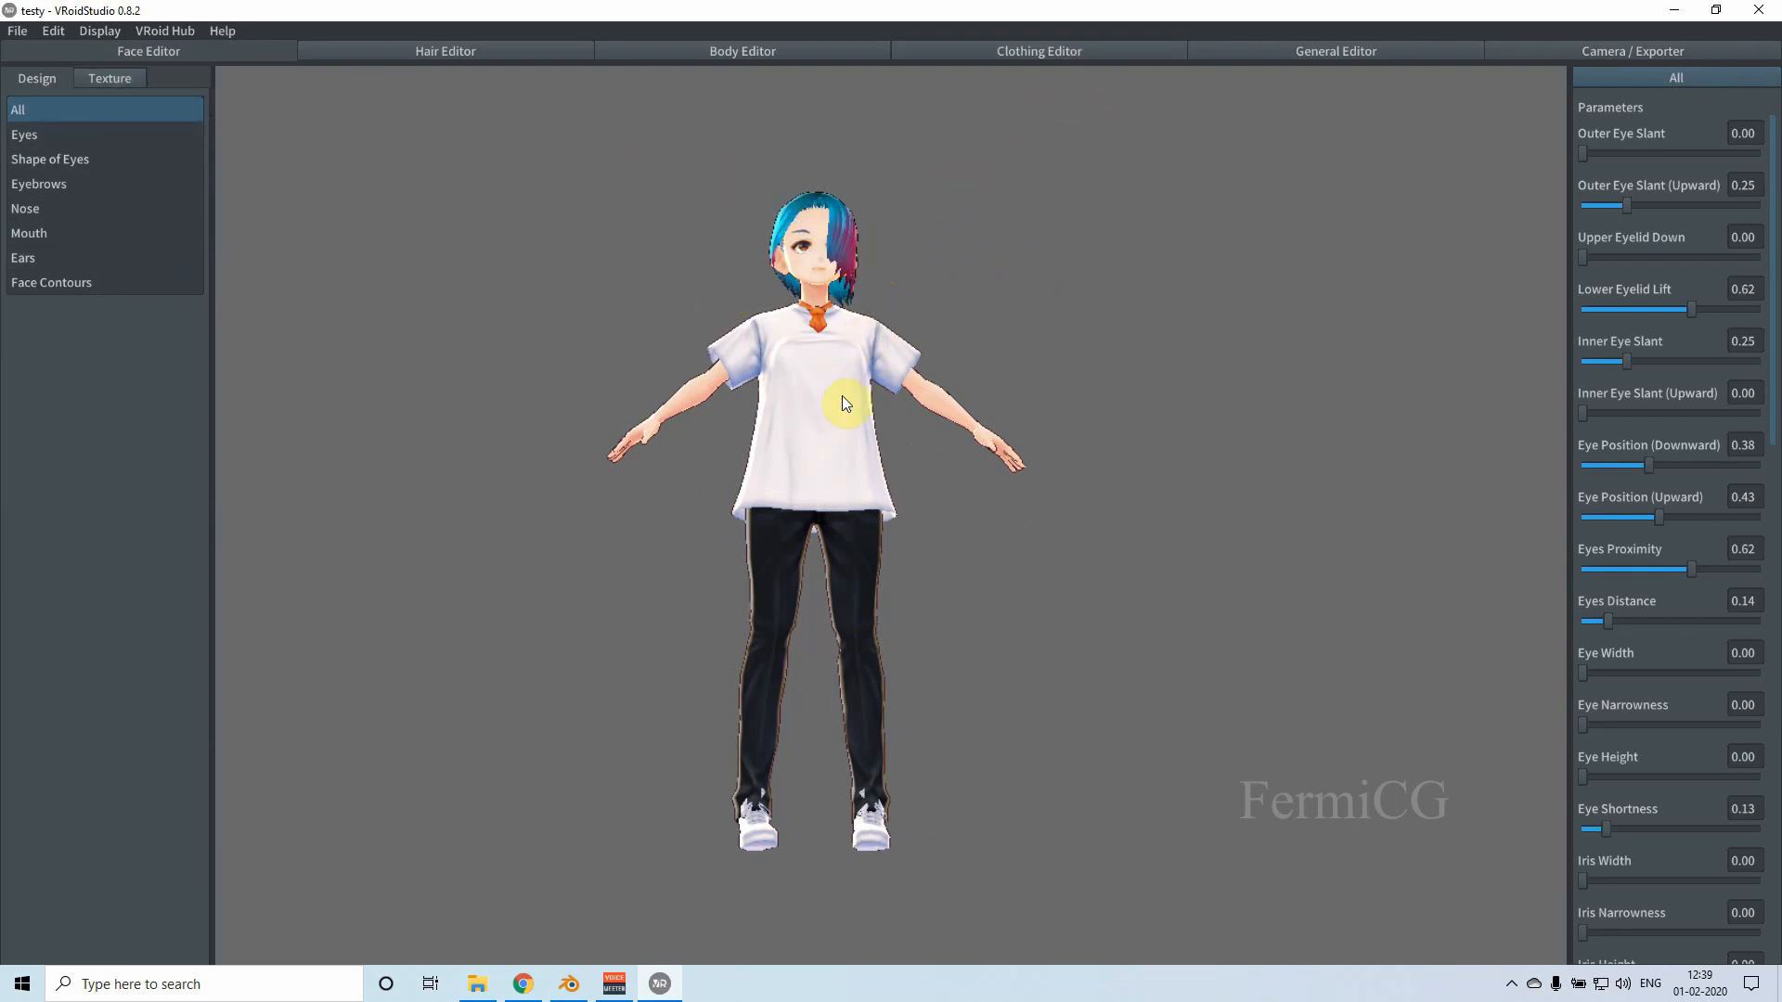
{"action": "left_click", "coordinate": [1116, 49]}
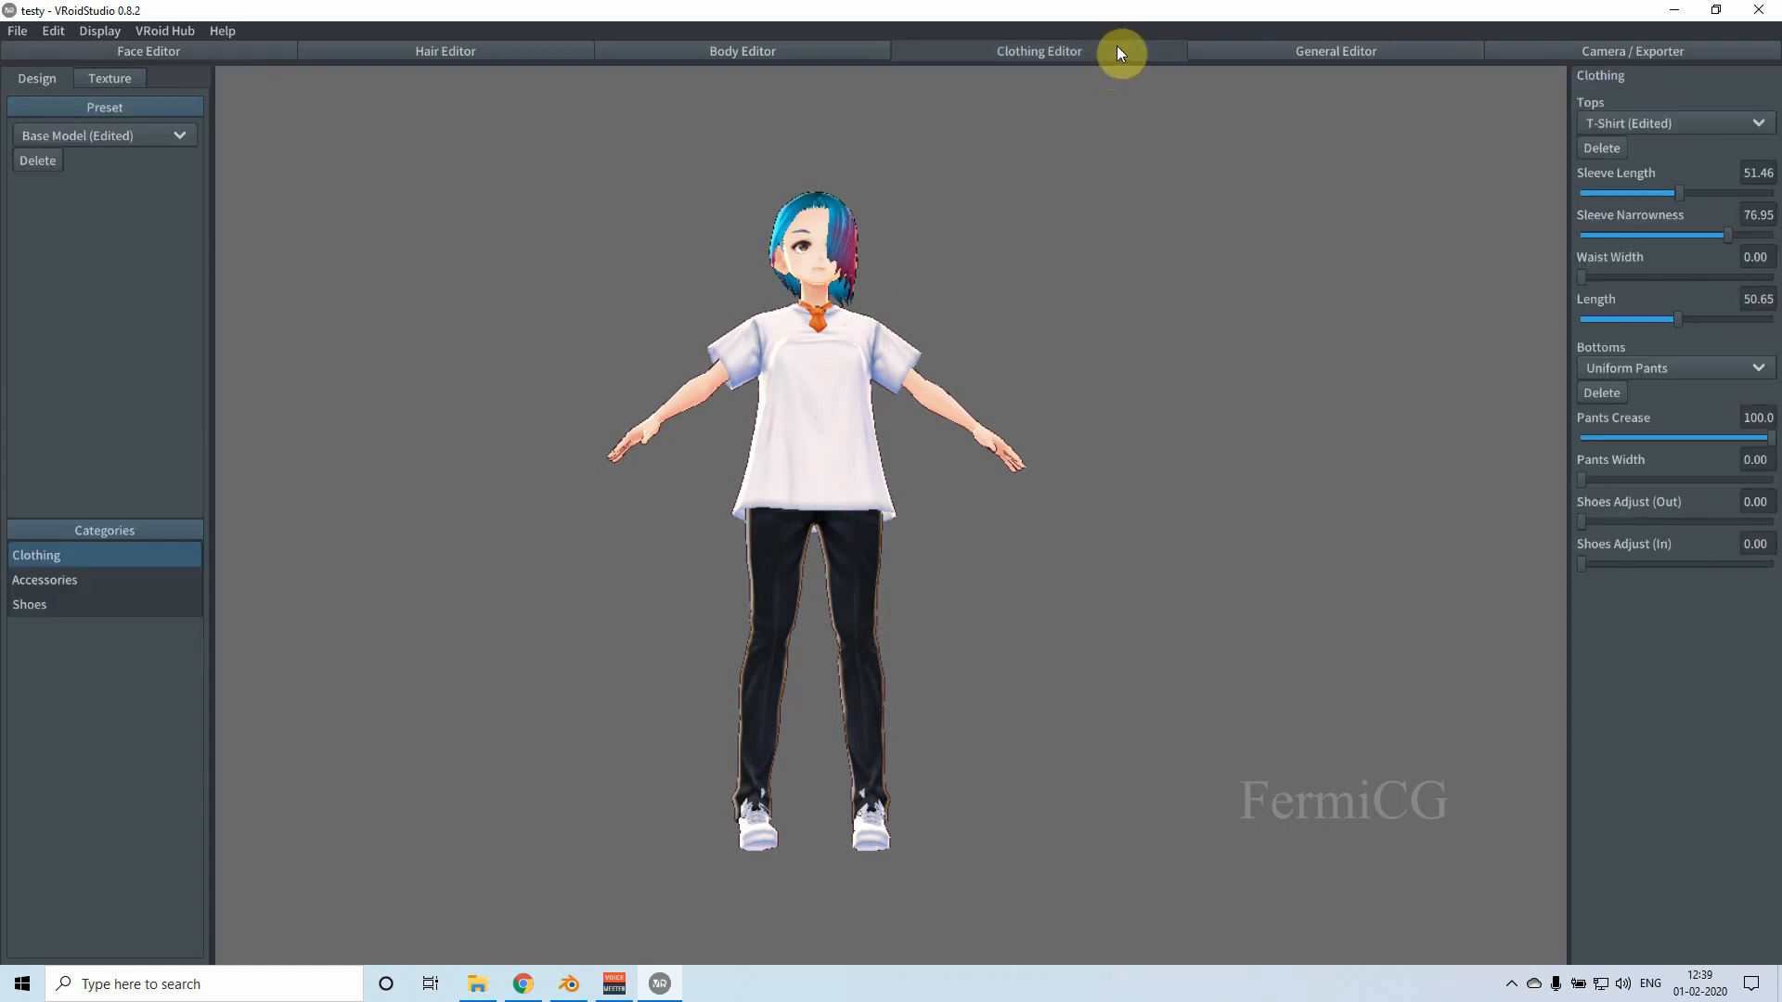
{"action": "left_click", "coordinate": [153, 136]}
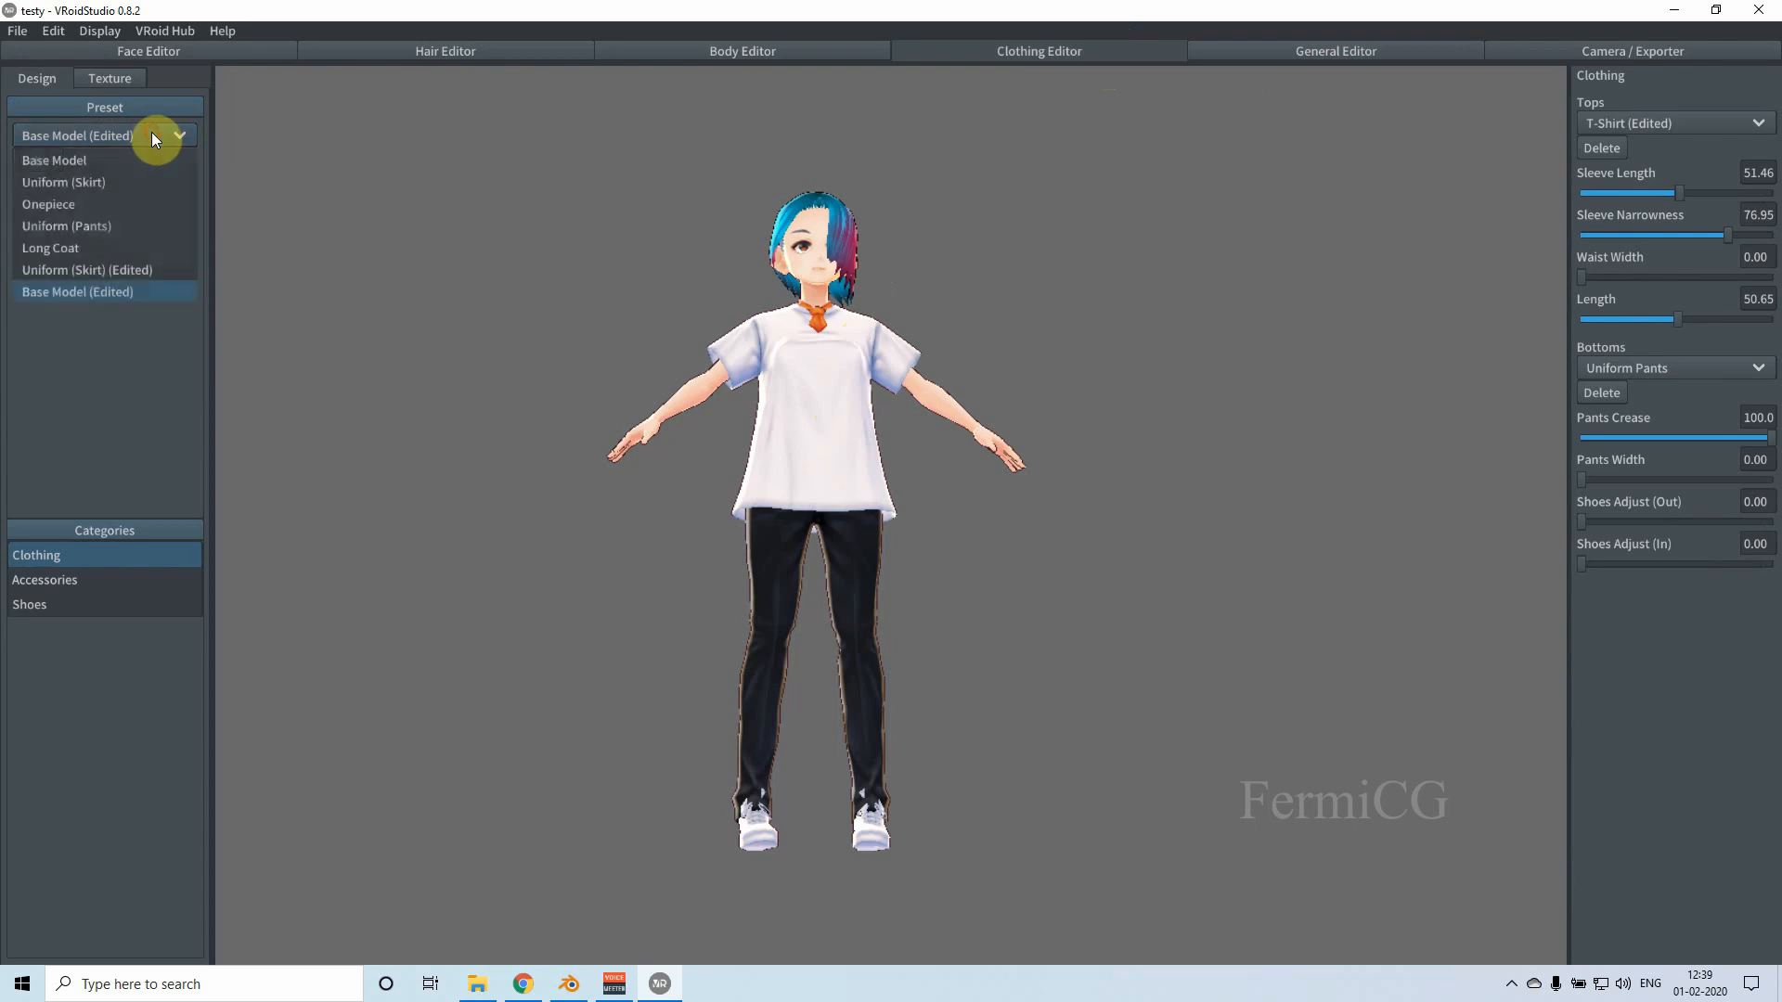
{"action": "left_click", "coordinate": [83, 162]}
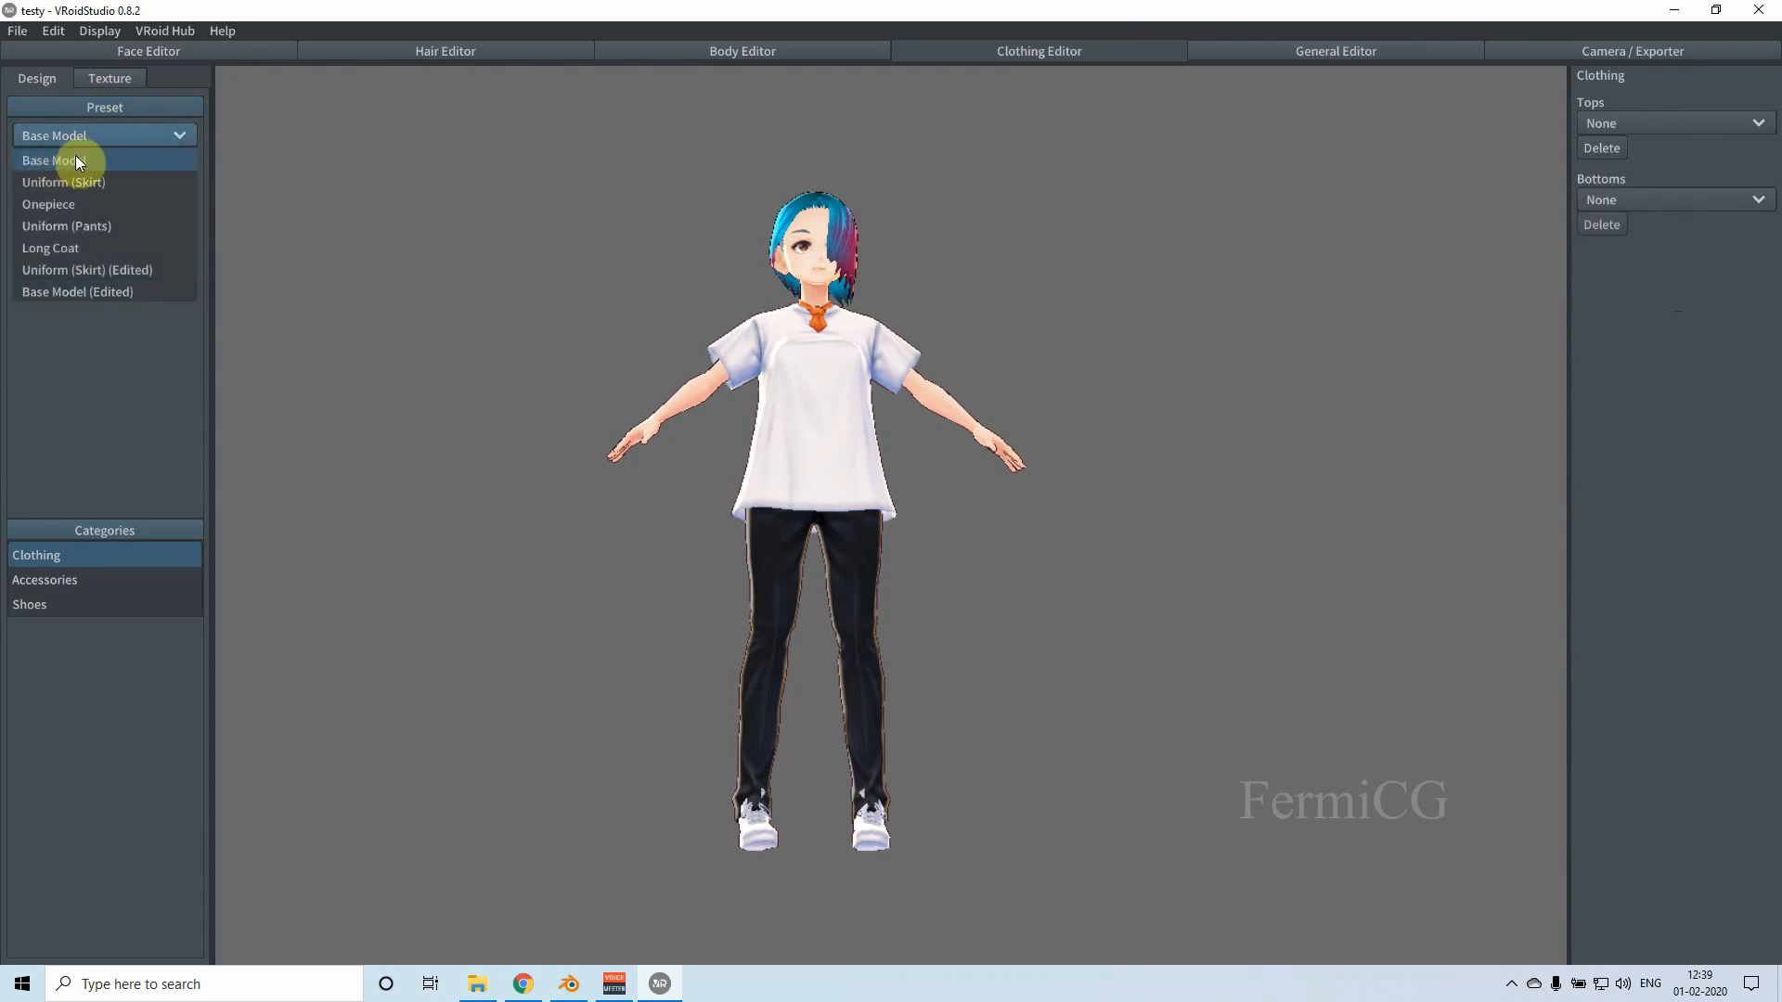
{"action": "mouse_move", "coordinate": [924, 552]}
{"action": "middle_mouse_down"}
{"action": "mouse_move", "coordinate": [930, 593]}
{"action": "mouse_move", "coordinate": [816, 557]}
{"action": "mouse_move", "coordinate": [974, 588]}
{"action": "mouse_move", "coordinate": [909, 550]}
{"action": "middle_mouse_up"}
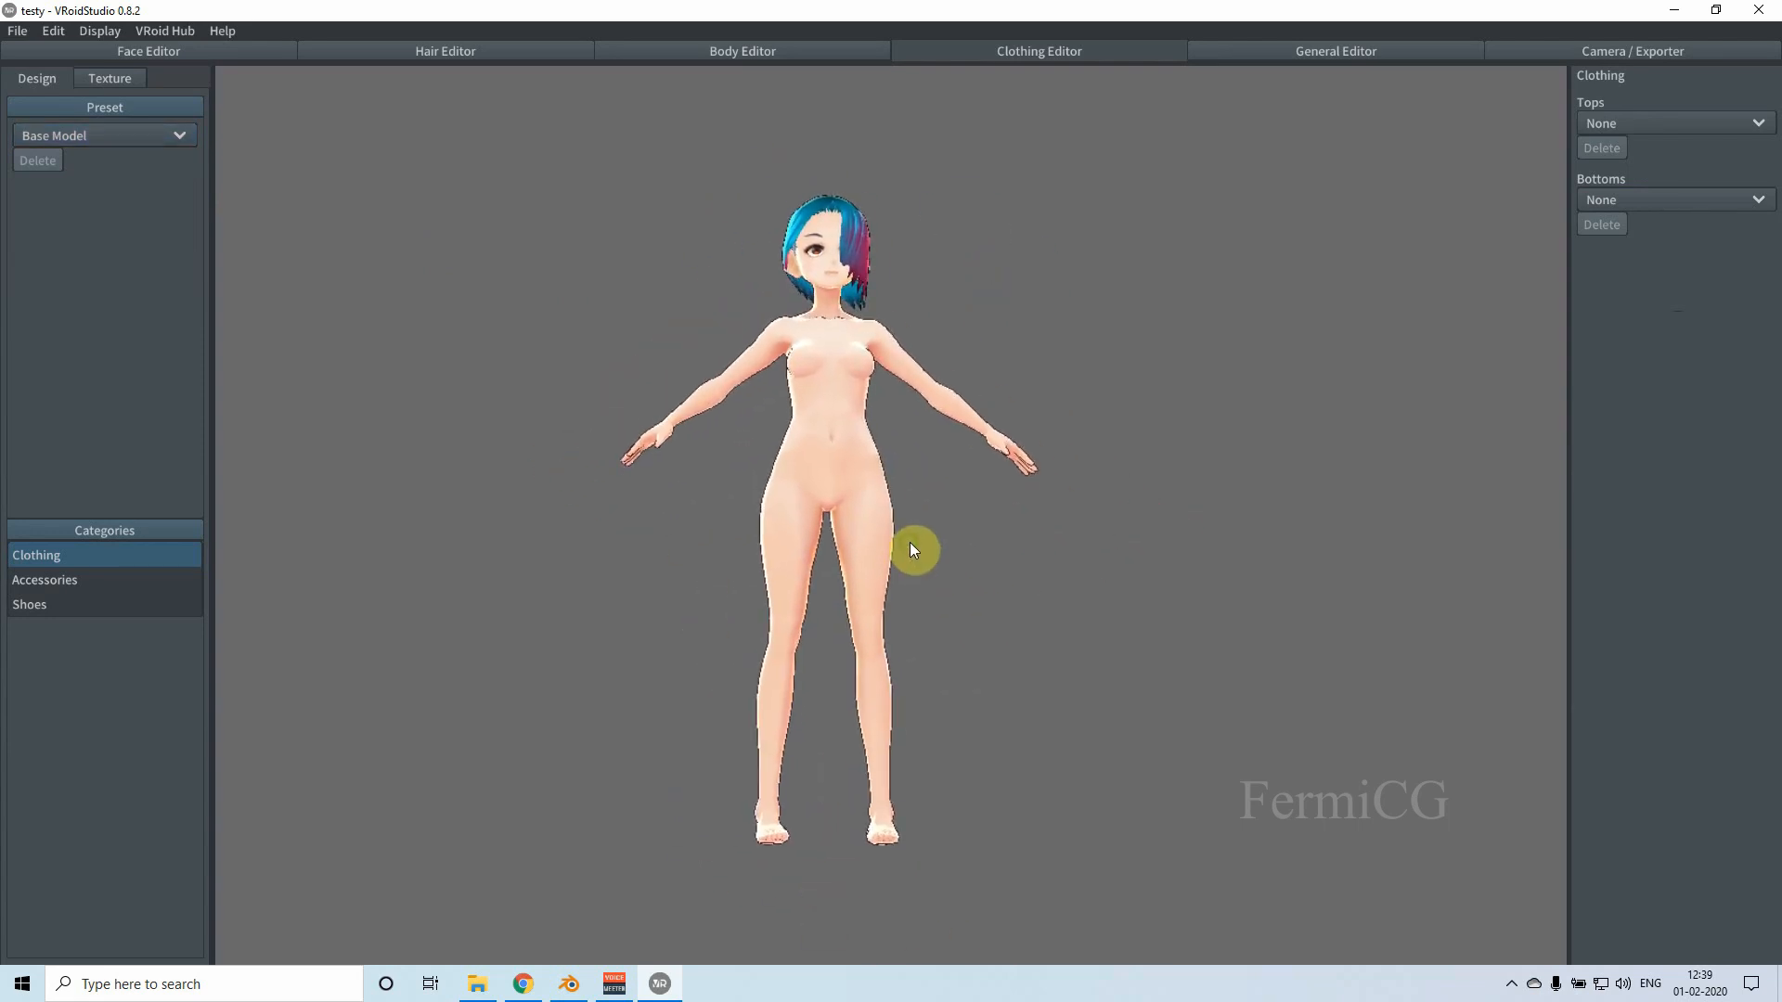
{"action": "right_click_drag", "start_coordinate": [912, 550], "coordinate": [876, 570]}
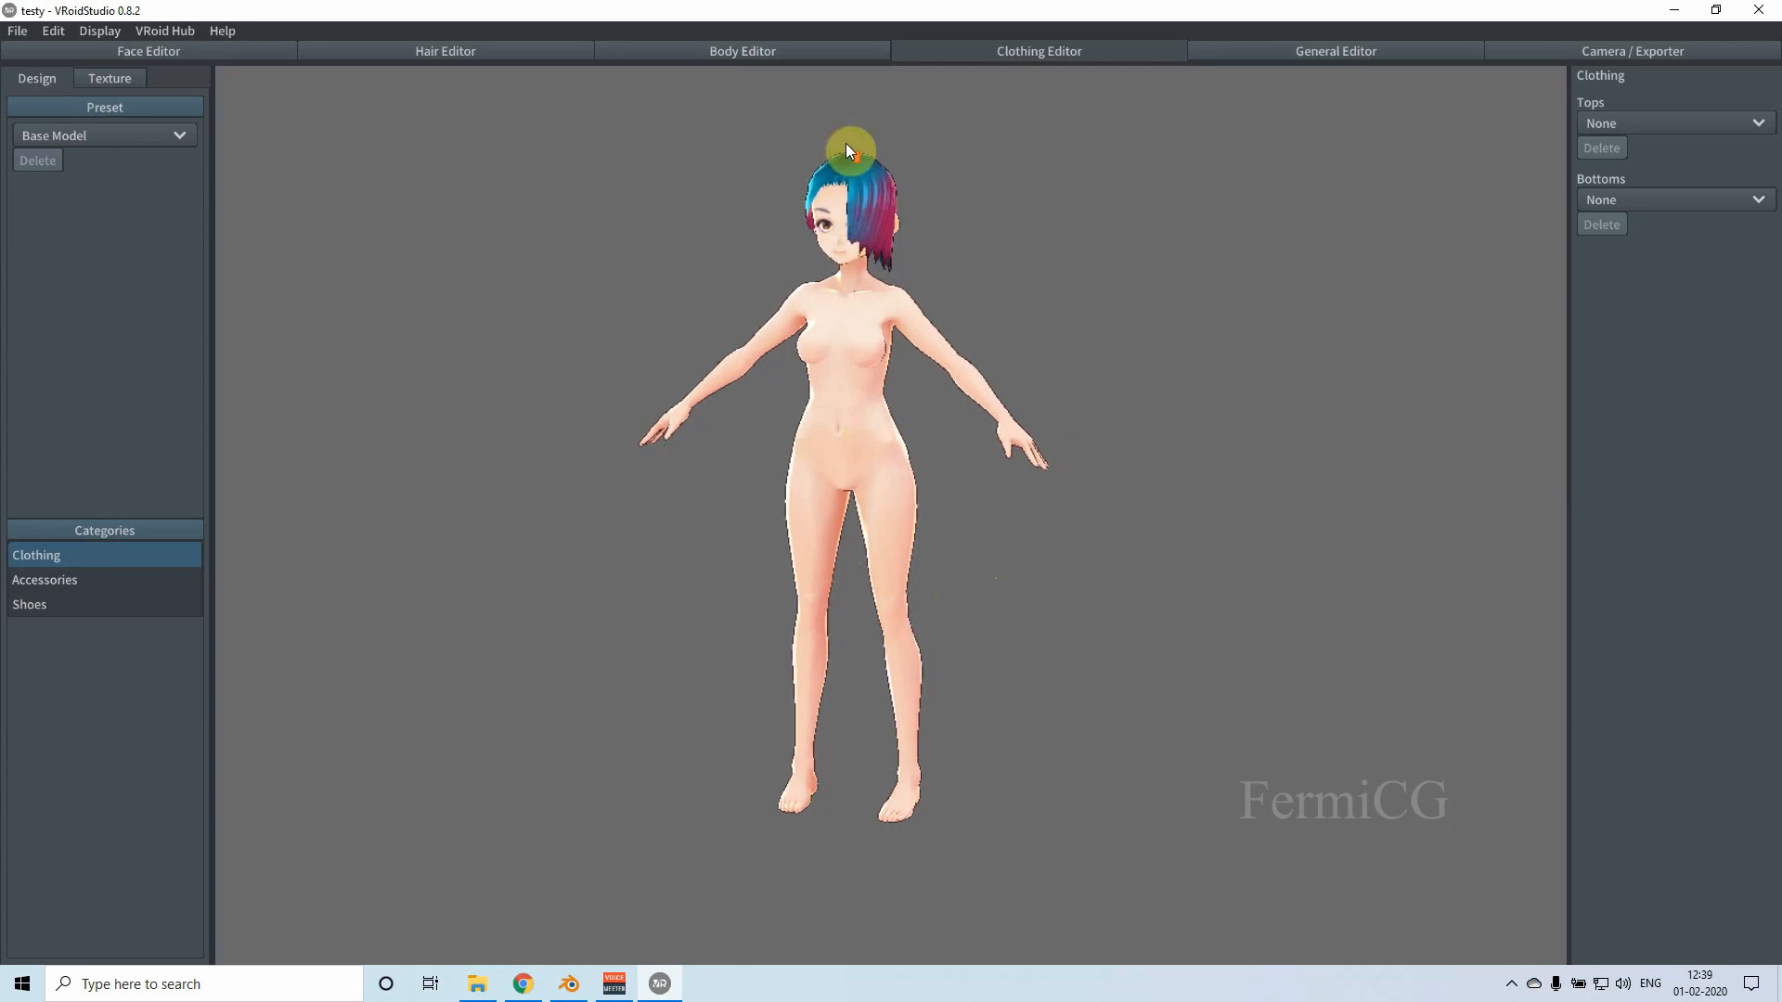
{"action": "mouse_move", "coordinate": [860, 176]}
{"action": "right_mouse_down"}
{"action": "mouse_move", "coordinate": [930, 180]}
{"action": "mouse_move", "coordinate": [910, 217]}
{"action": "mouse_move", "coordinate": [859, 174]}
{"action": "mouse_move", "coordinate": [893, 176]}
{"action": "right_mouse_up"}
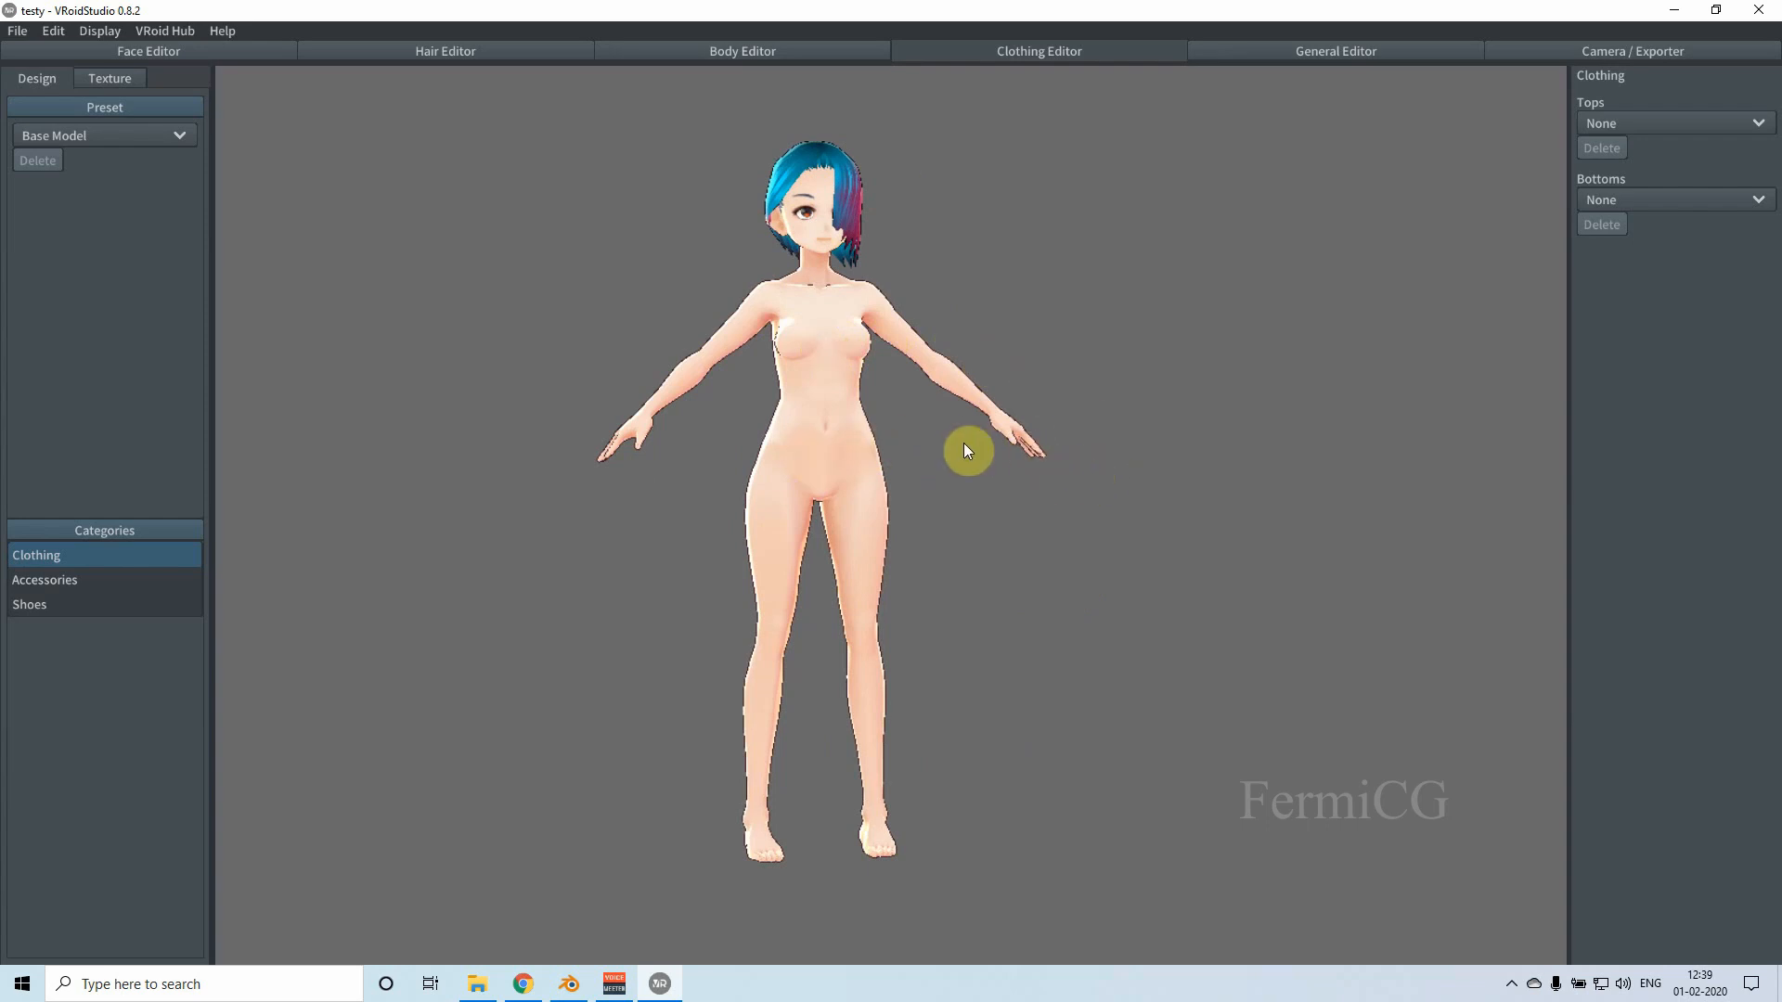
{"action": "right_click_drag", "start_coordinate": [907, 239], "coordinate": [1022, 372]}
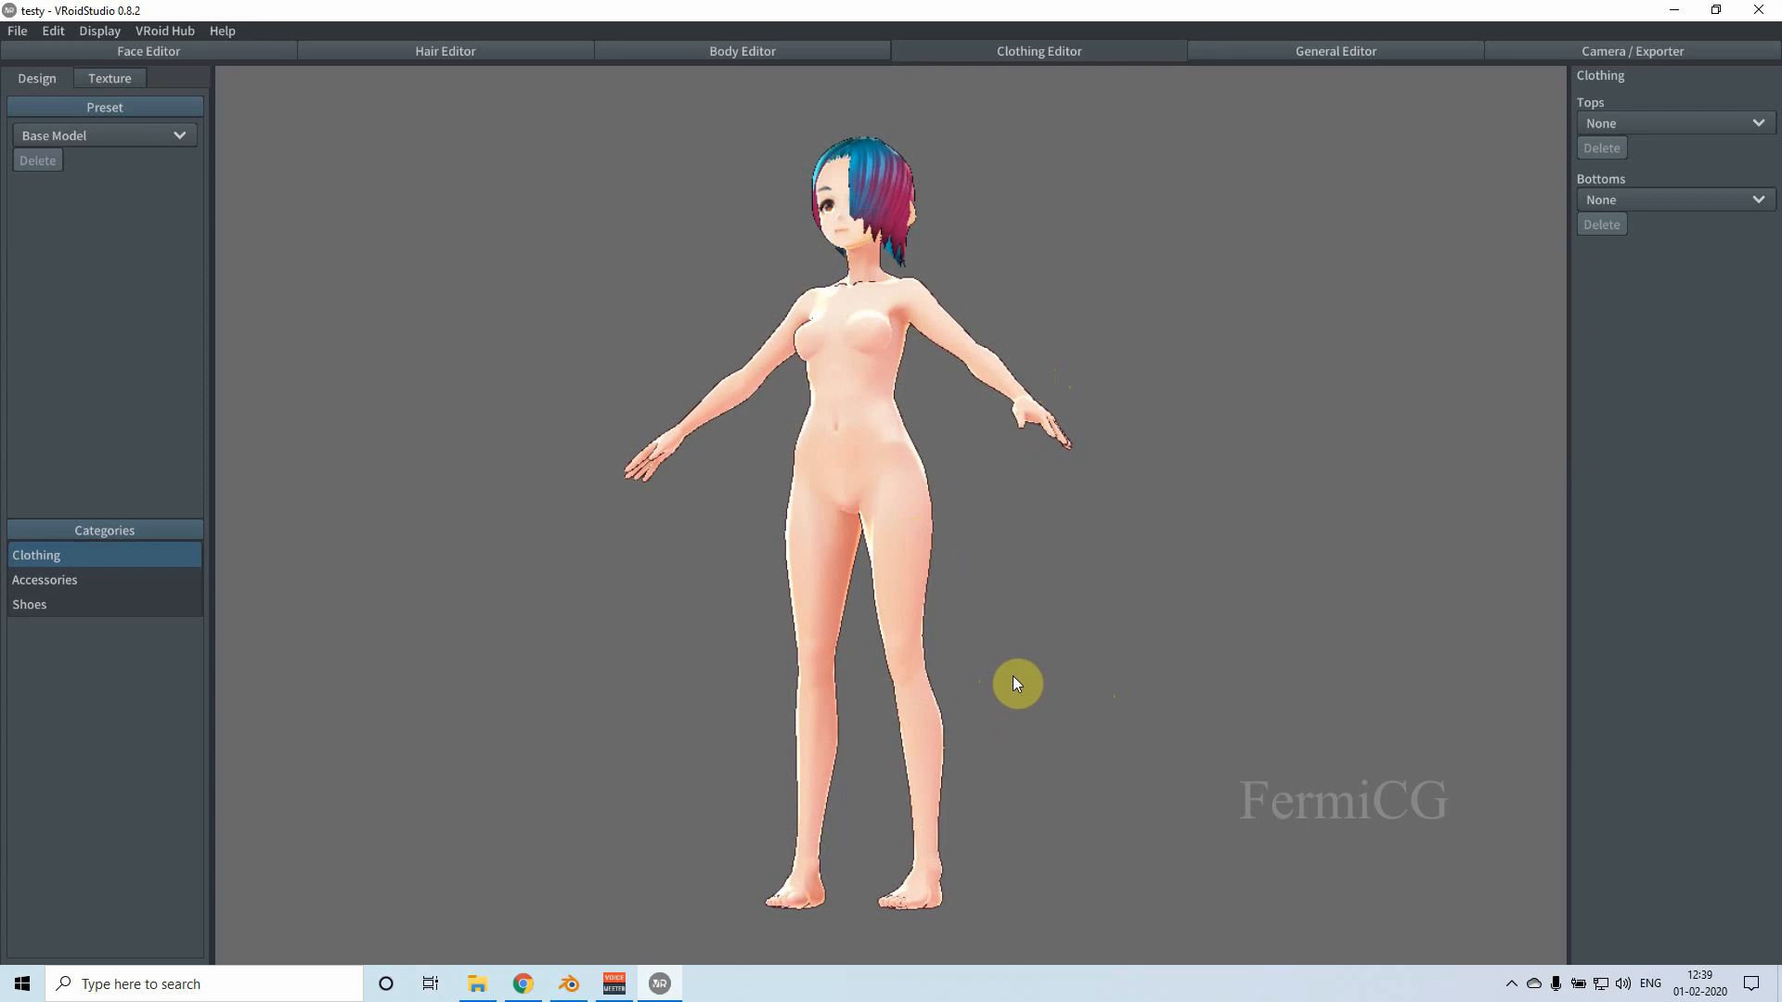
{"action": "right_click_drag", "start_coordinate": [923, 409], "coordinate": [955, 452]}
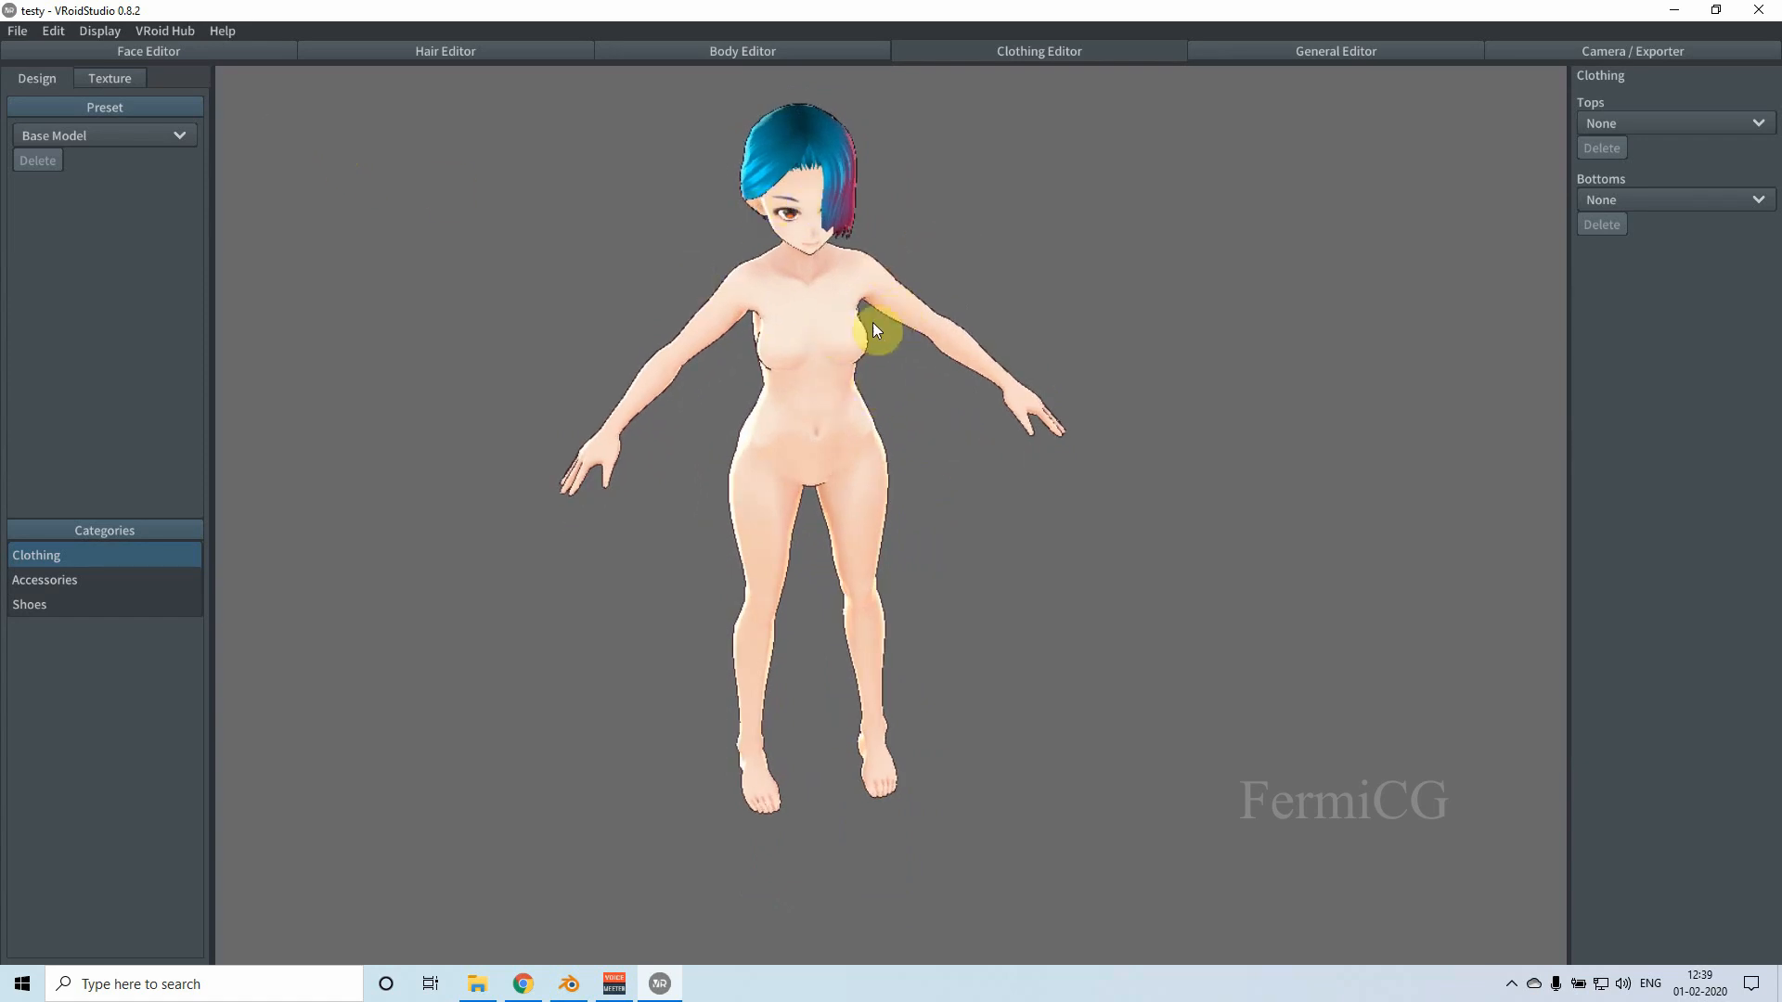
Step: Try the Uniform (Skirt) clothing preset on the avatar and switch back to the Base Model preset
{"action": "left_click", "coordinate": [144, 135]}
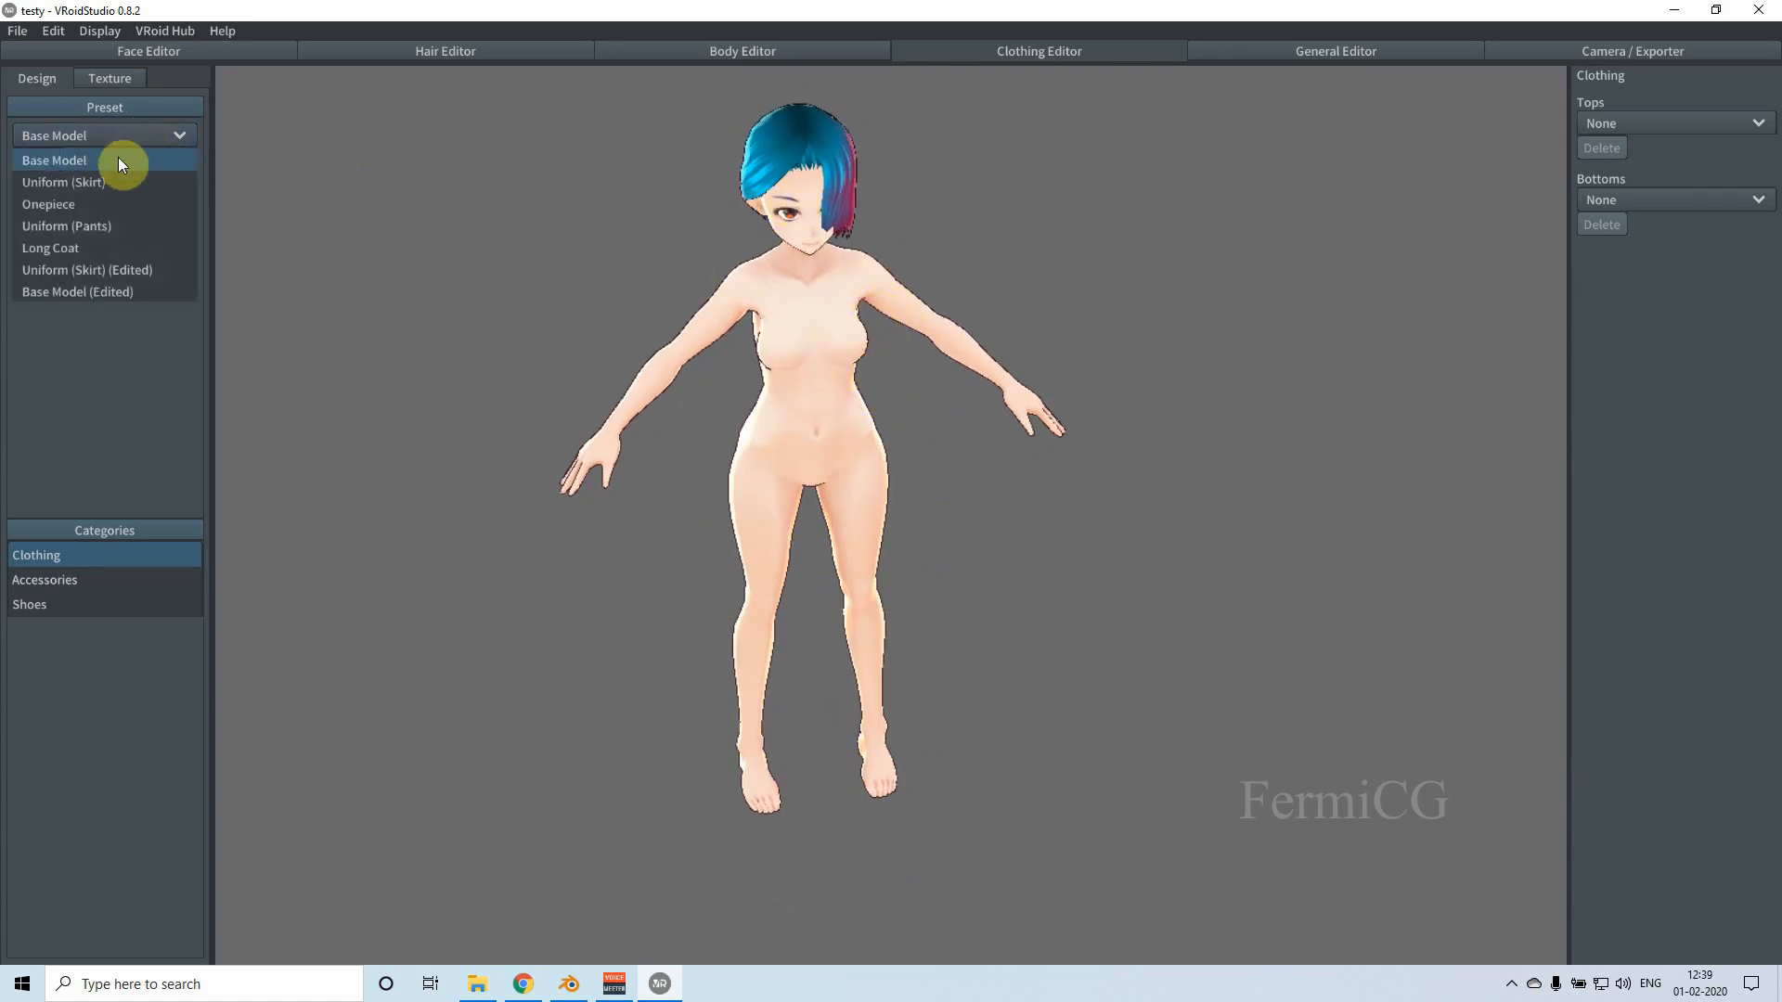
{"action": "left_click", "coordinate": [99, 177]}
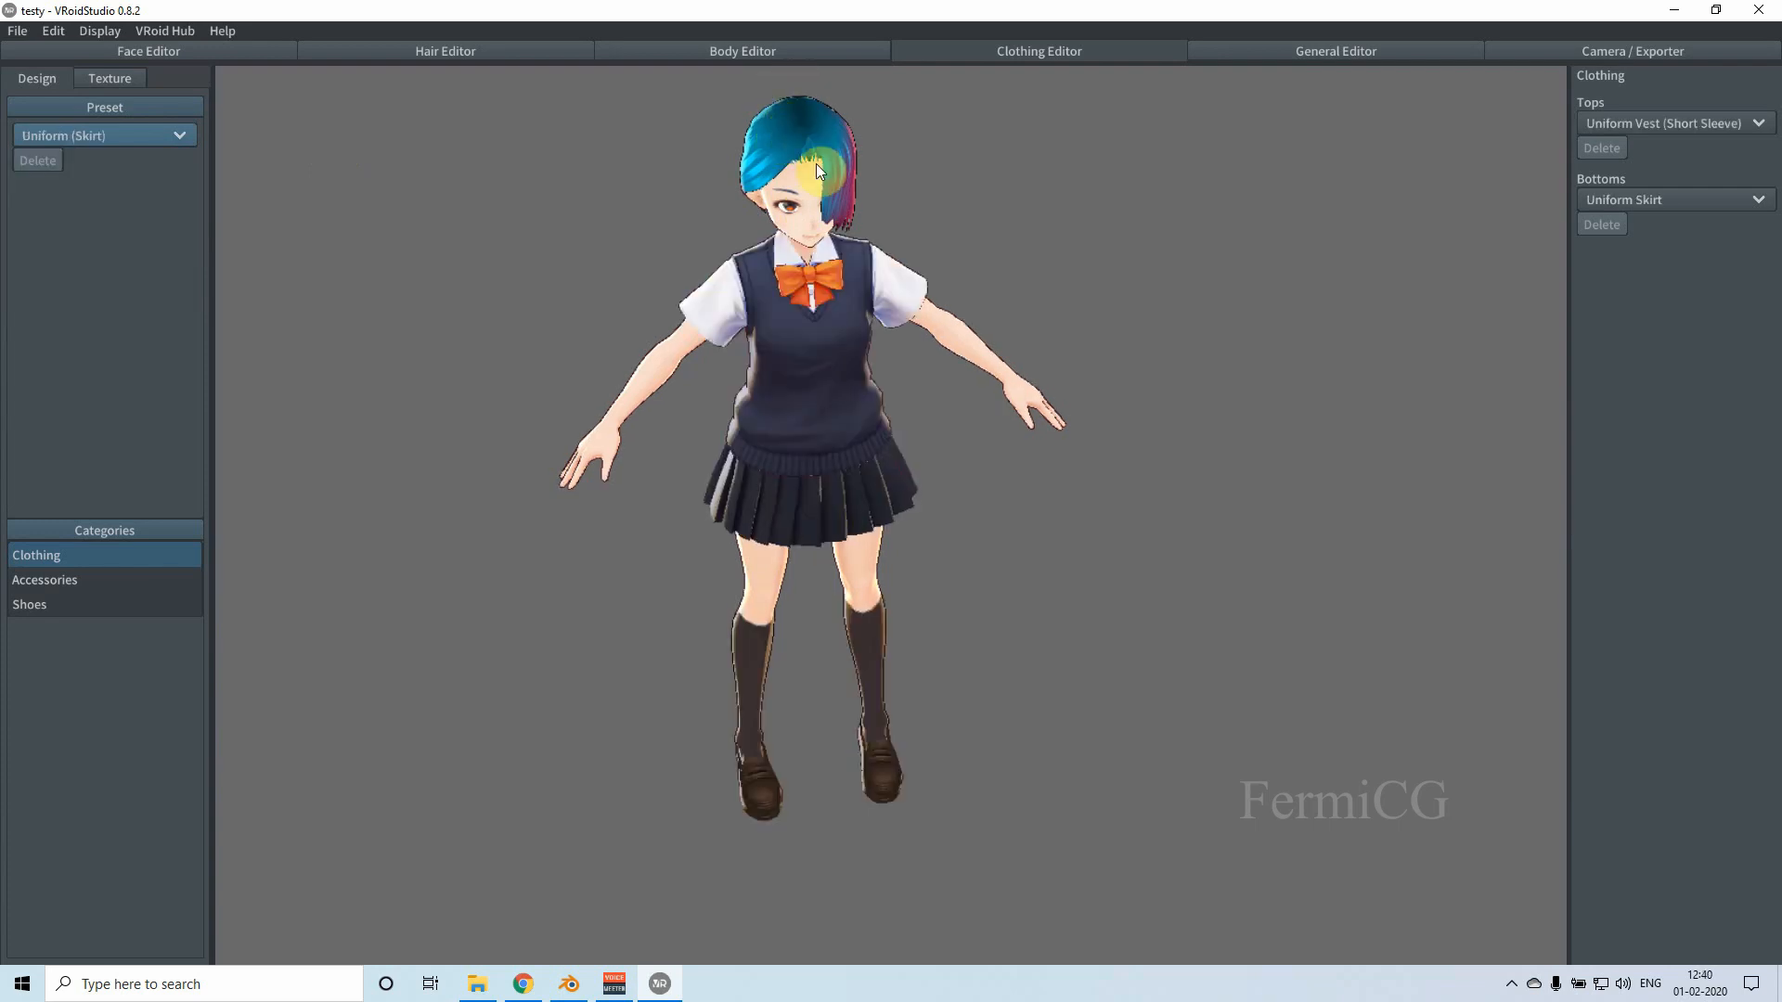
{"action": "mouse_move", "coordinate": [899, 370]}
{"action": "right_mouse_down"}
{"action": "mouse_move", "coordinate": [883, 314]}
{"action": "mouse_move", "coordinate": [739, 337]}
{"action": "mouse_move", "coordinate": [906, 344]}
{"action": "mouse_move", "coordinate": [889, 341]}
{"action": "right_mouse_up"}
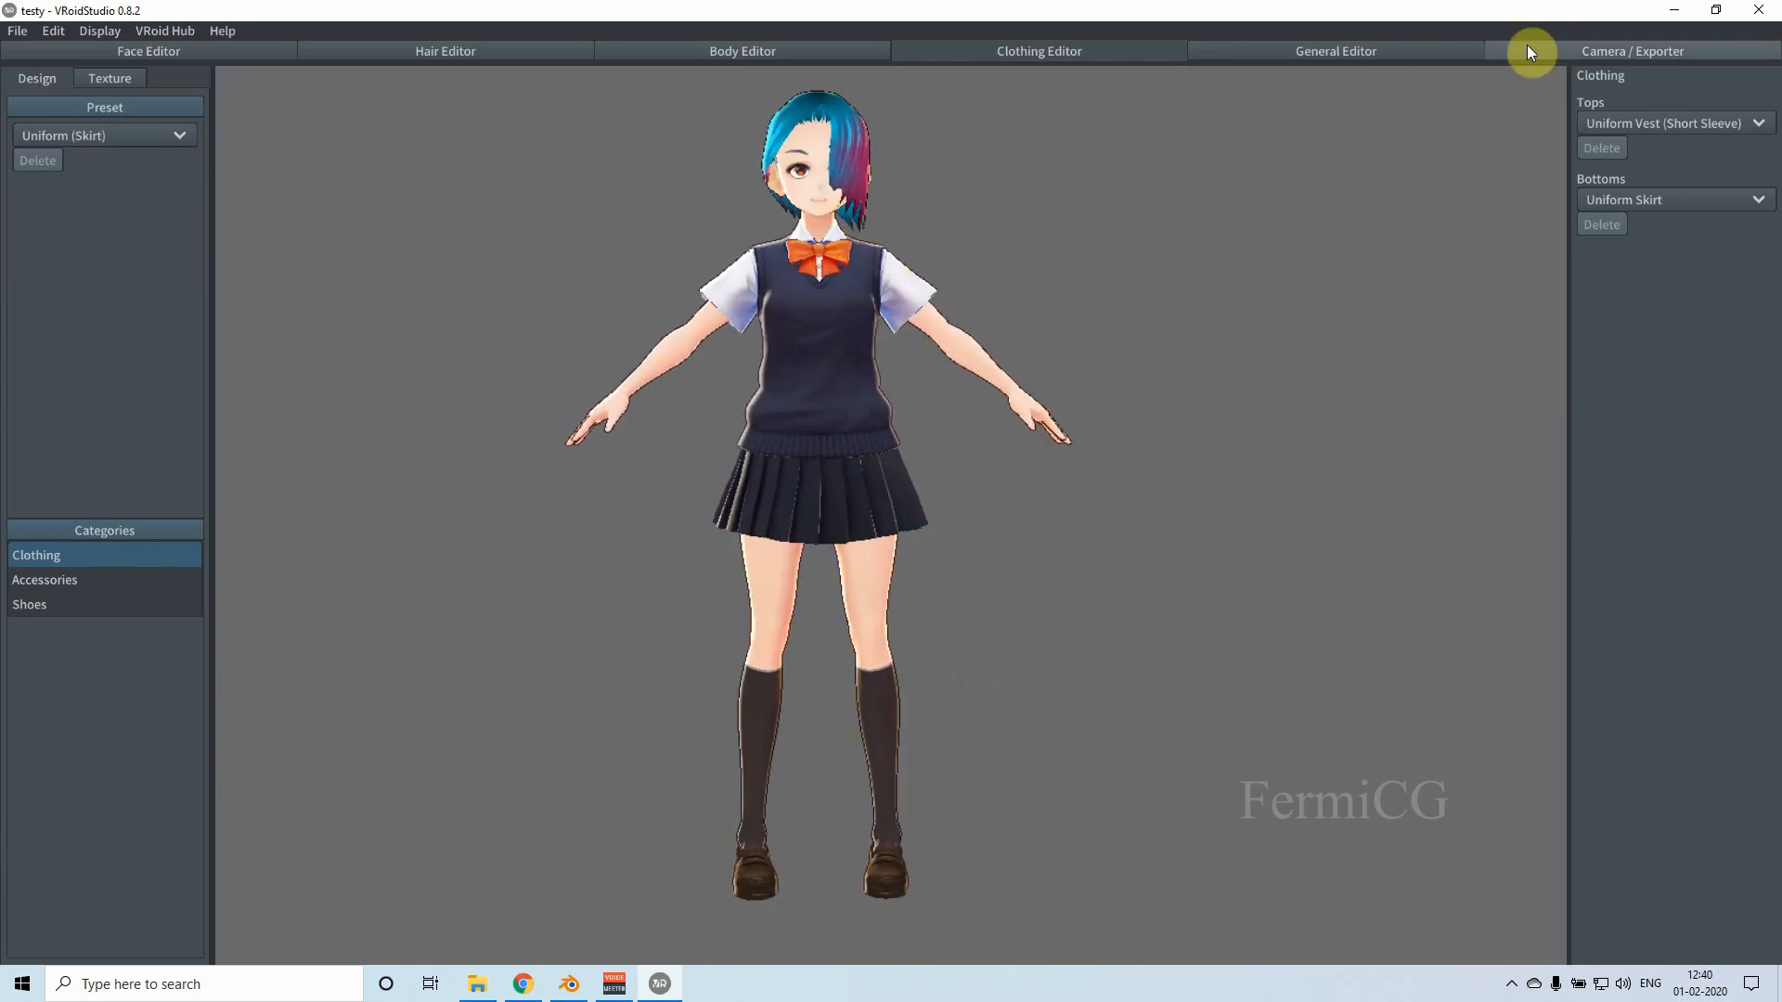
{"action": "left_click", "coordinate": [132, 137]}
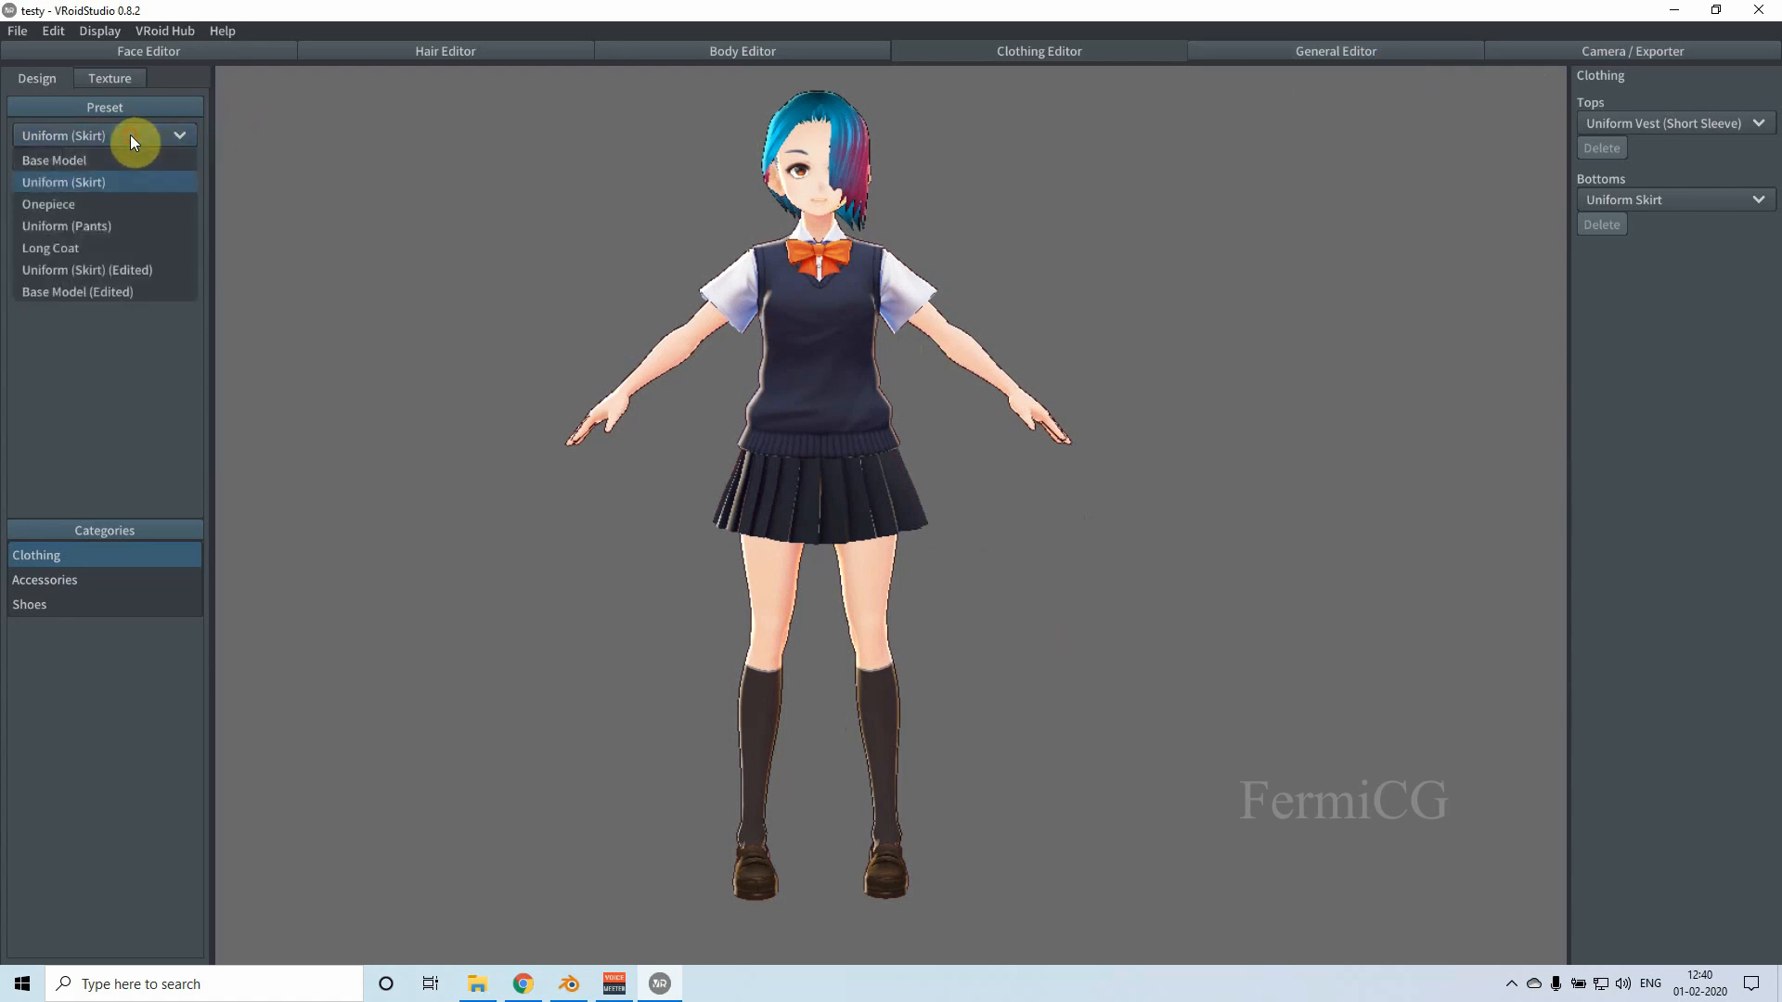
{"action": "left_click", "coordinate": [80, 161]}
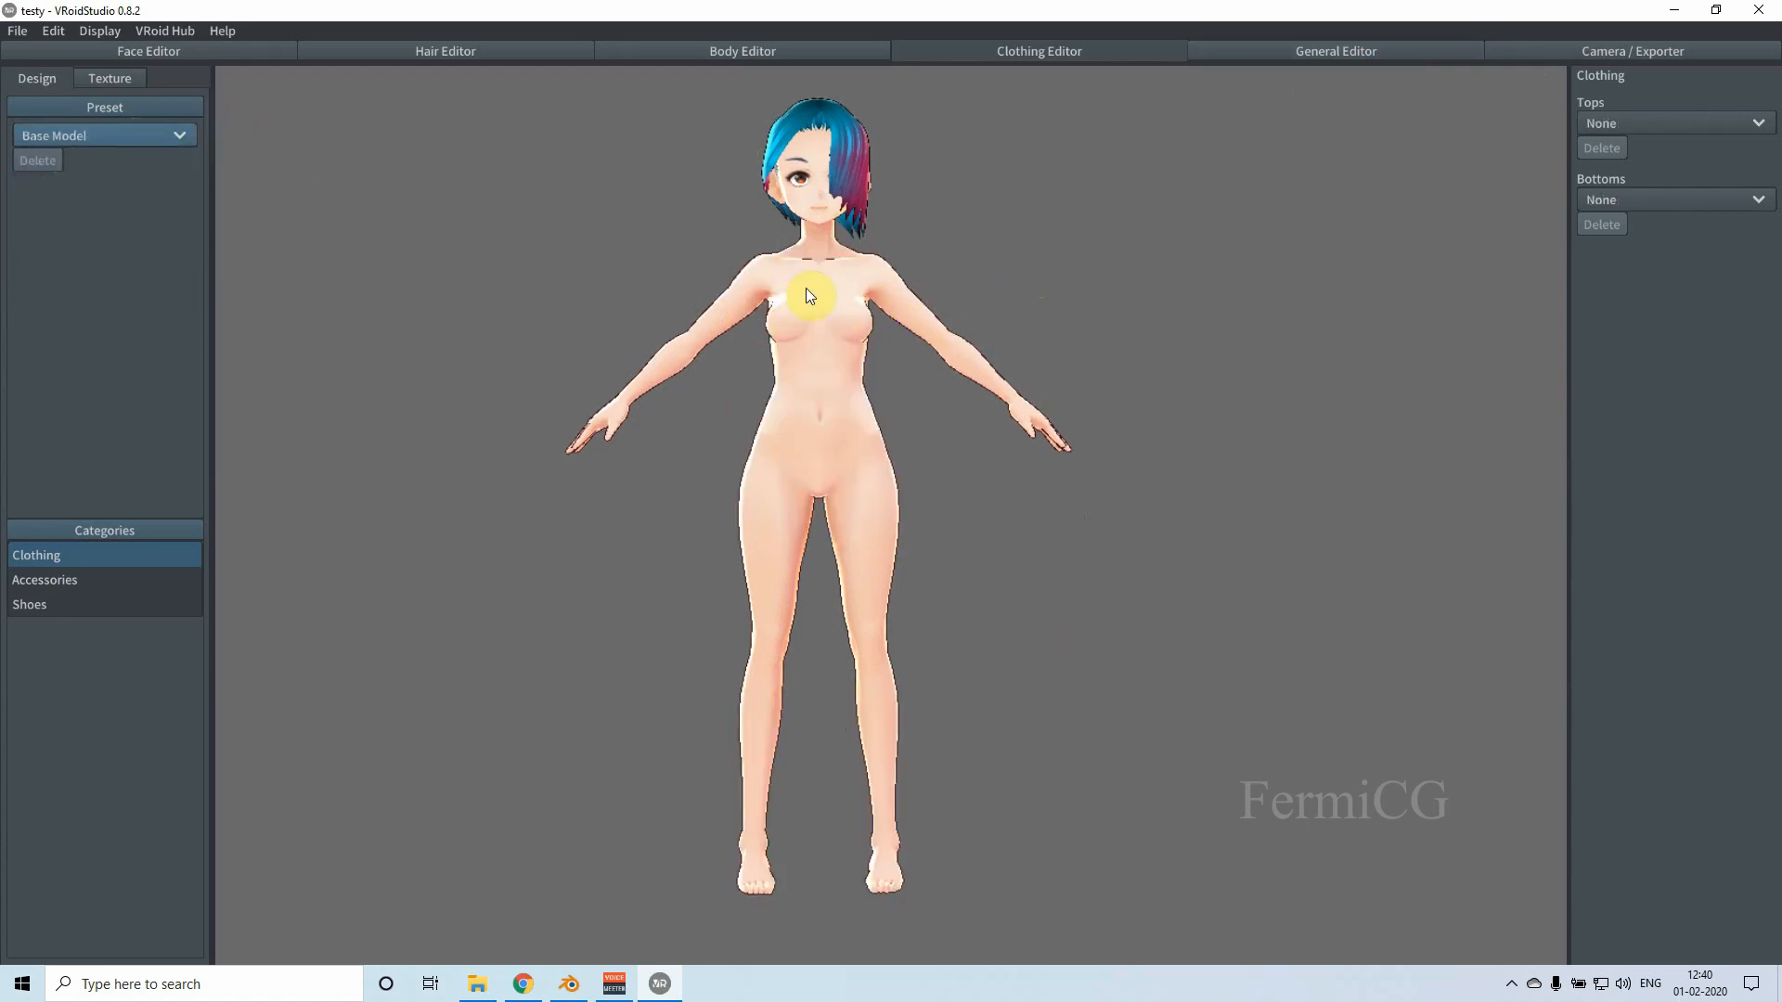
{"action": "mouse_move", "coordinate": [917, 370]}
{"action": "right_mouse_down"}
{"action": "mouse_move", "coordinate": [900, 387]}
{"action": "mouse_move", "coordinate": [939, 382]}
{"action": "right_mouse_up"}
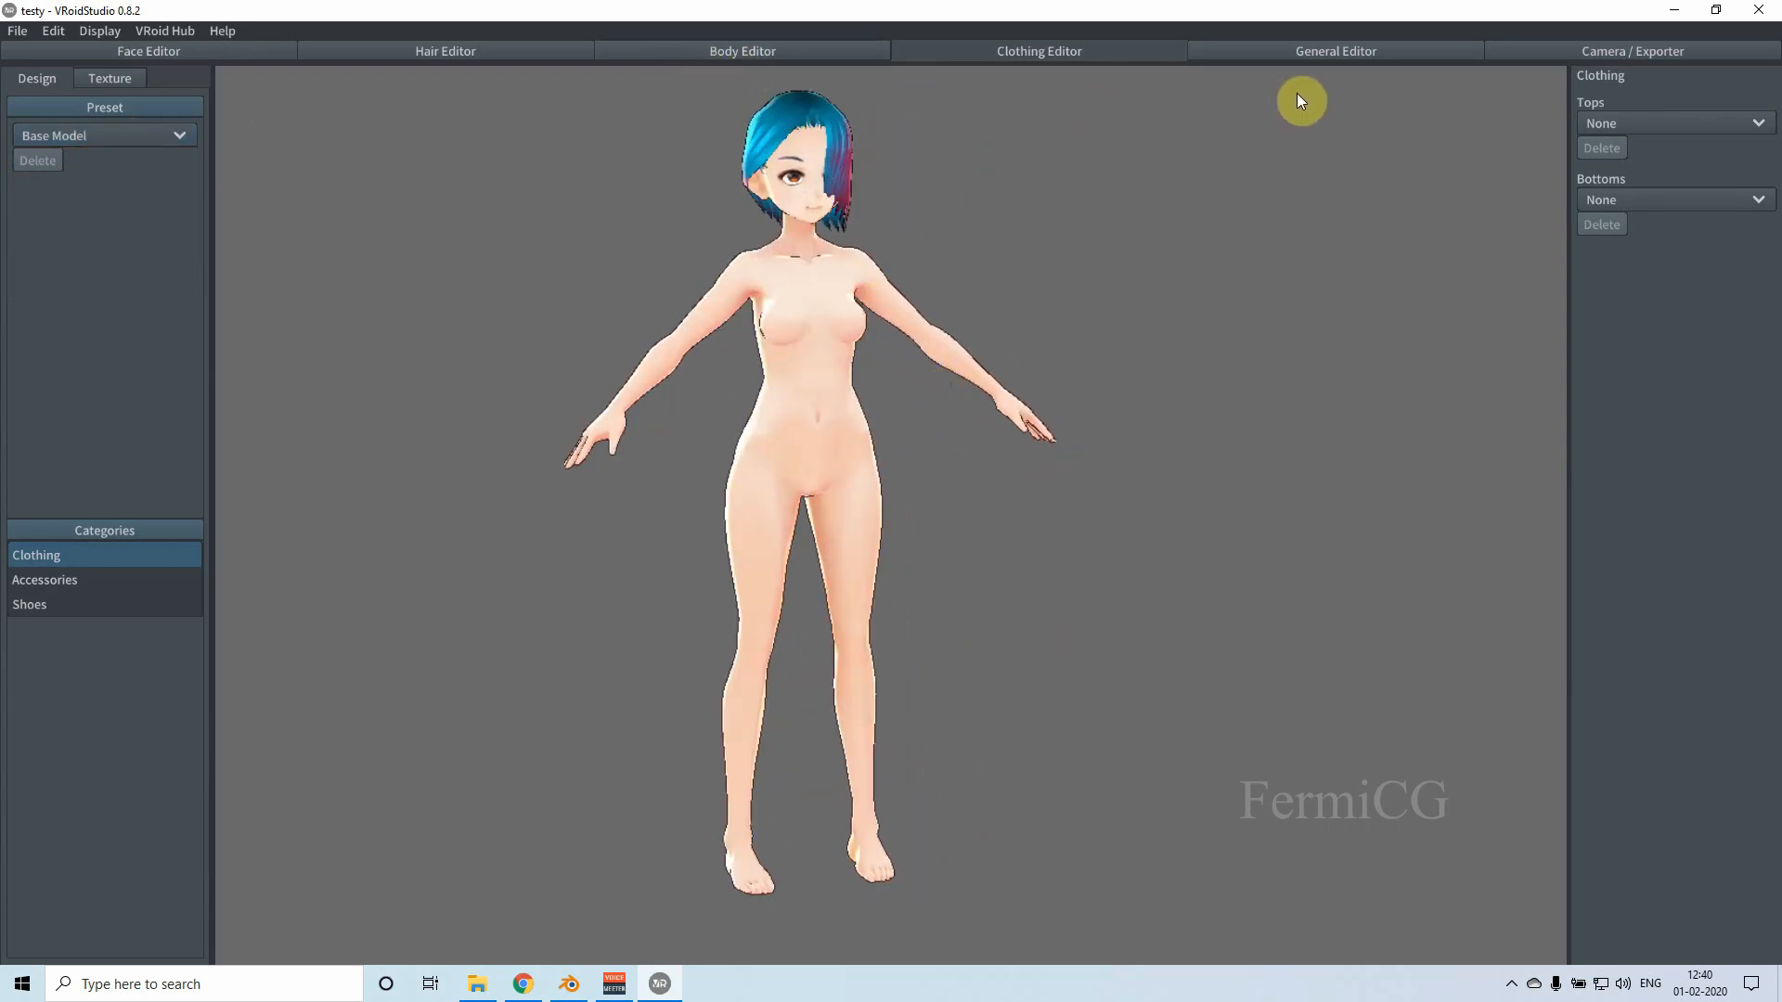
Step: Open the Face Editor and examine the avatar's head up close from the front
{"action": "left_click", "coordinate": [163, 52]}
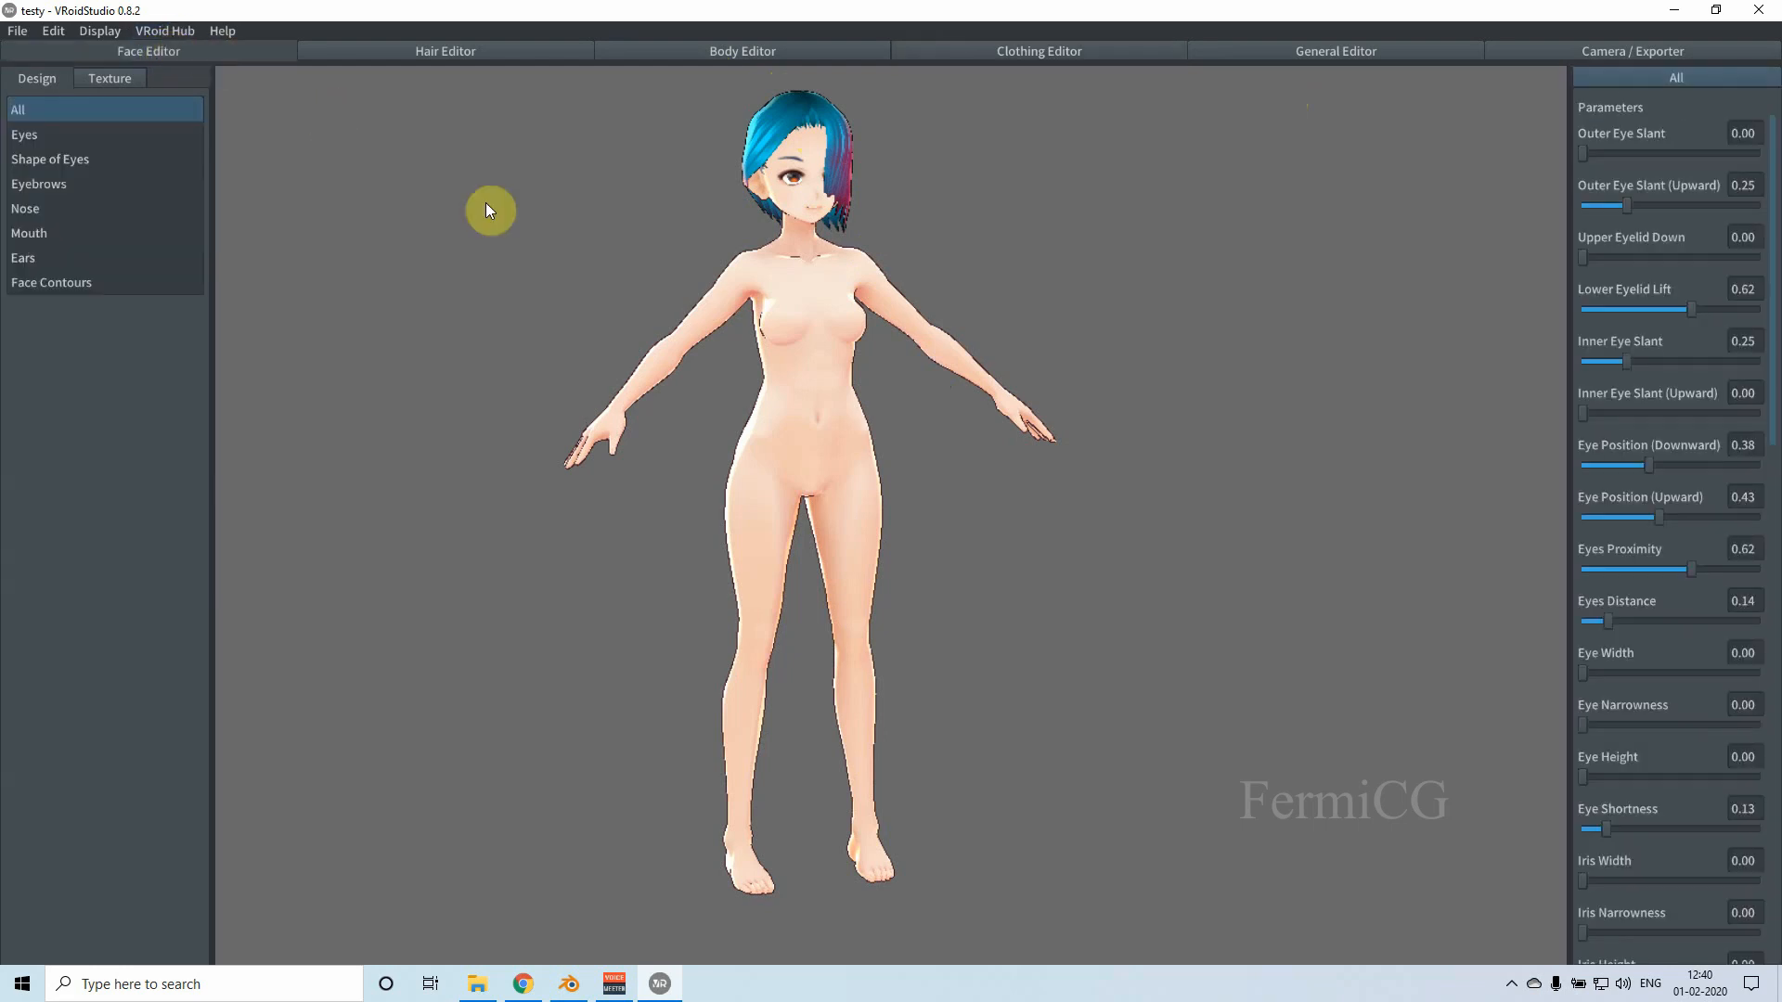
{"action": "middle_click_drag", "start_coordinate": [856, 326], "coordinate": [882, 644]}
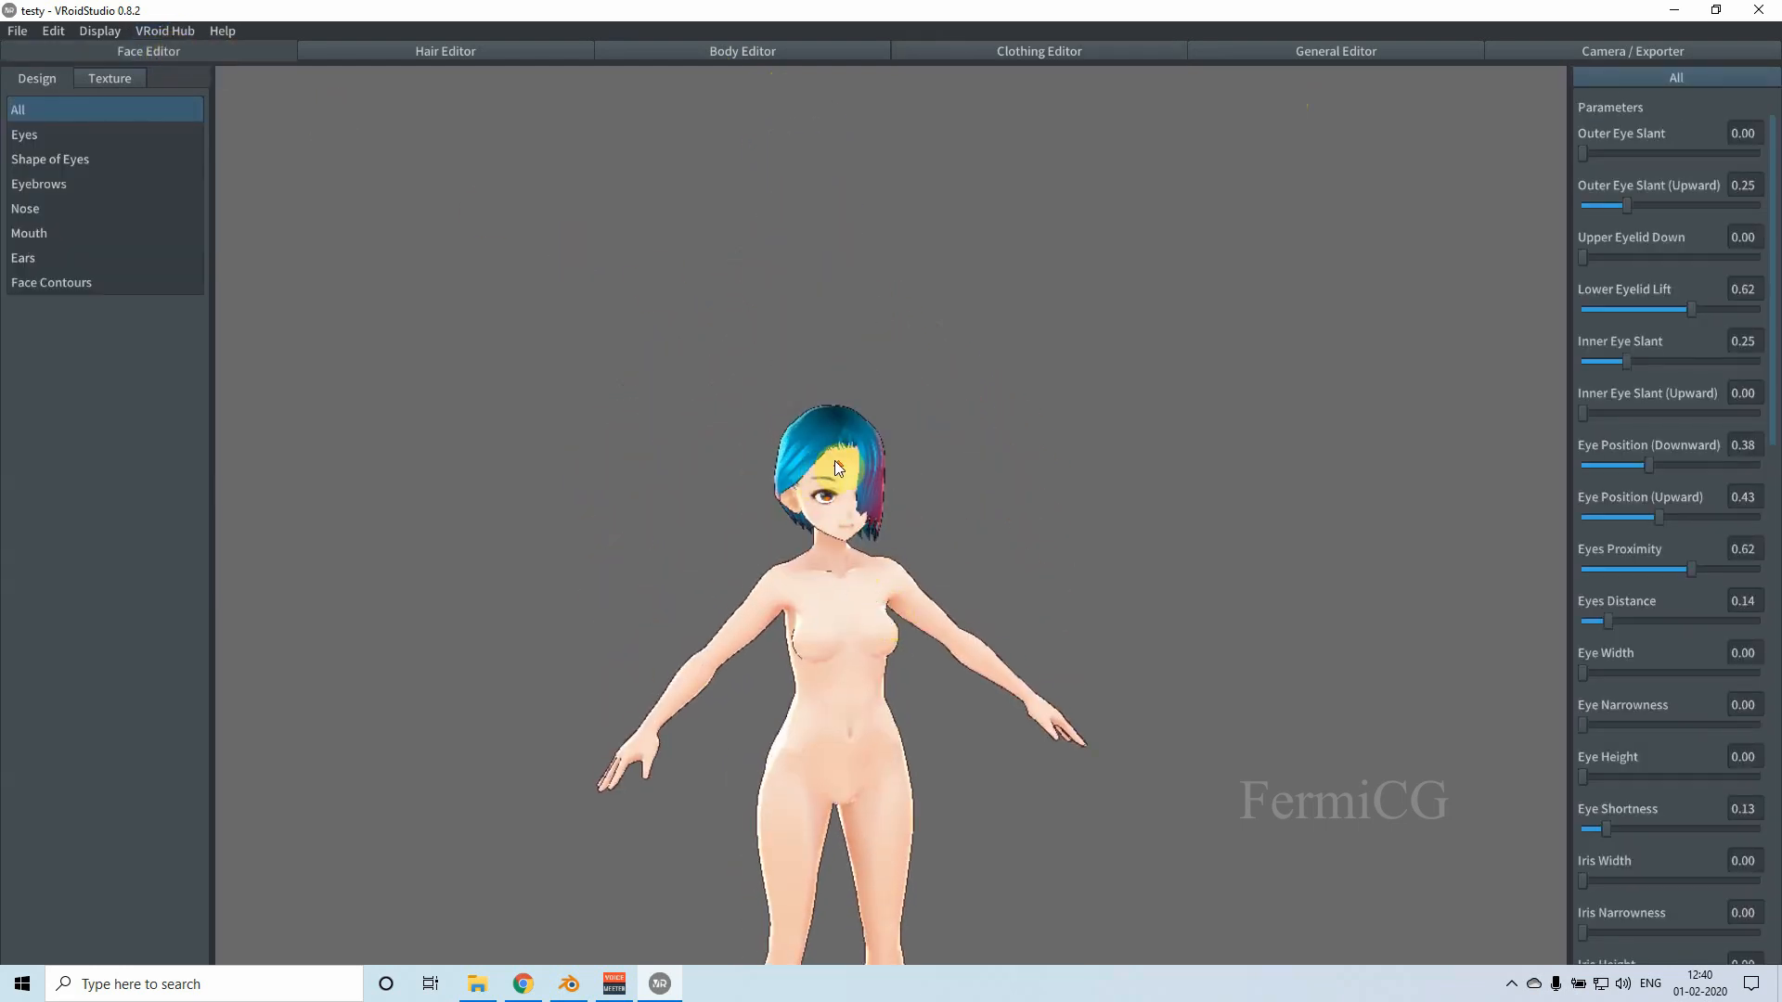
{"action": "scroll", "coordinate": [856, 437], "scroll_direction": "up", "scroll_amount": 2}
{"action": "scroll", "coordinate": [837, 449], "scroll_direction": "up", "scroll_amount": 5}
{"action": "right_click_drag", "start_coordinate": [772, 496], "coordinate": [583, 242]}
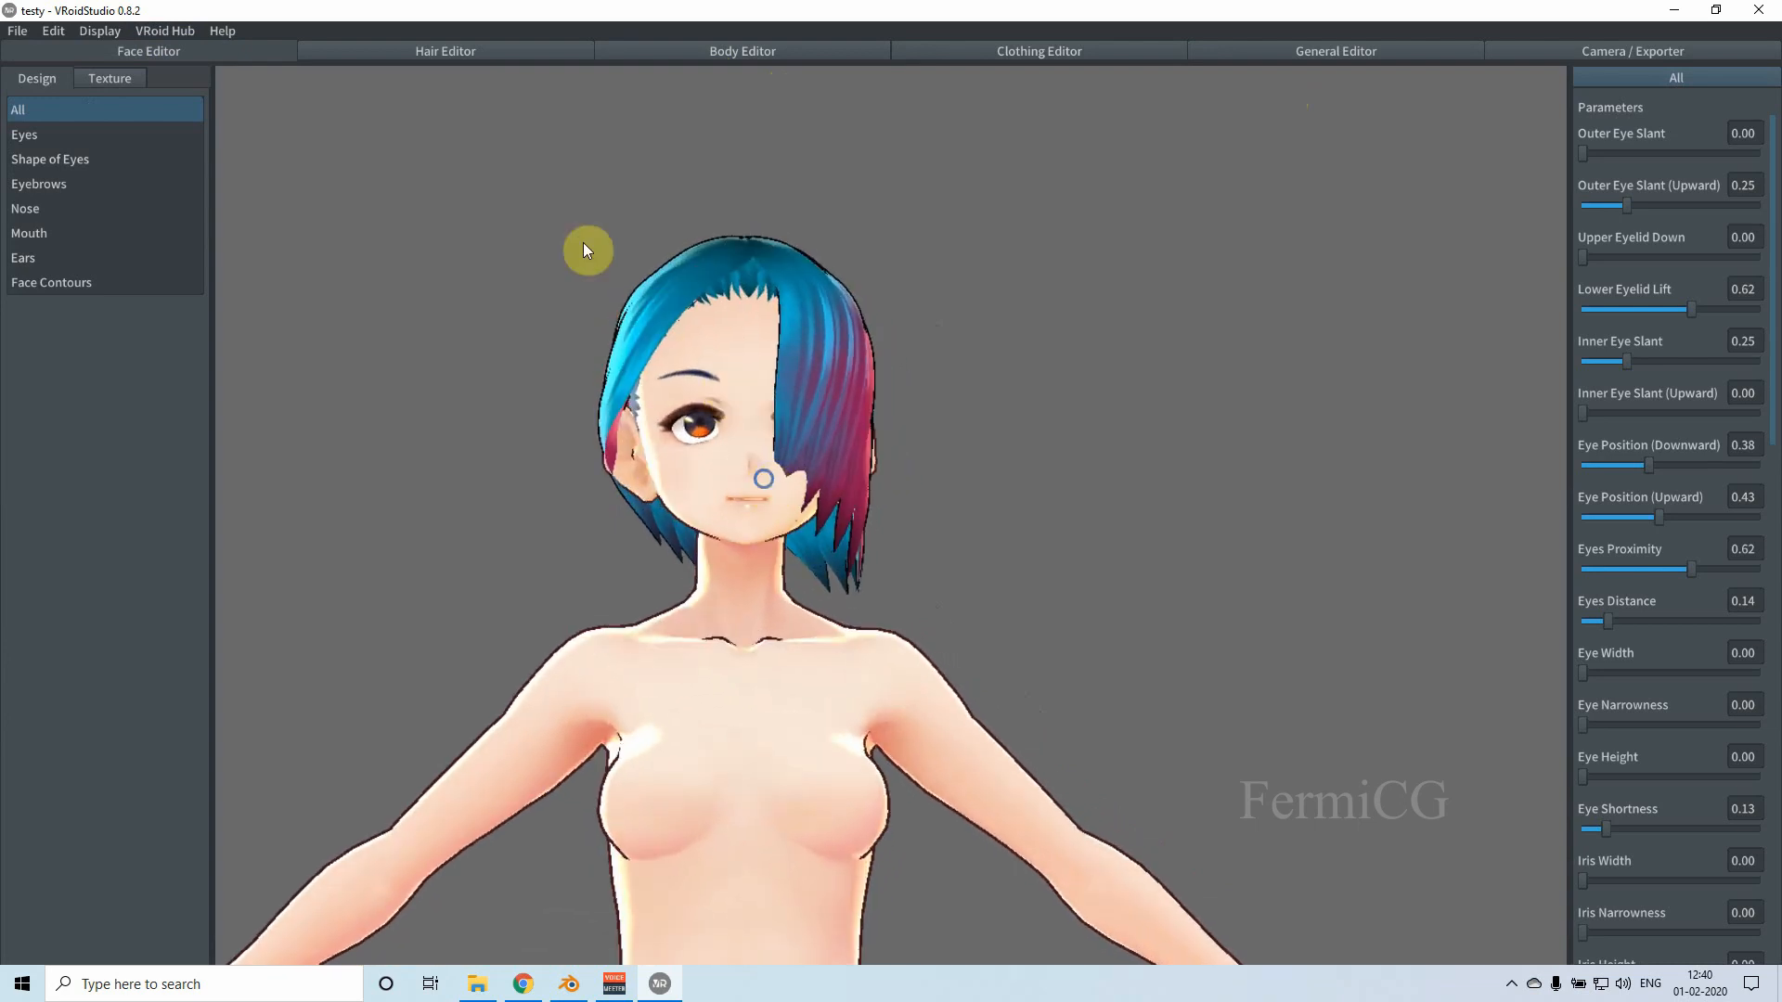
Step: In the Hair Editor, inspect Base Hair, then expand Procedural Group 1 and select its third hair strand
{"action": "left_click", "coordinate": [471, 52]}
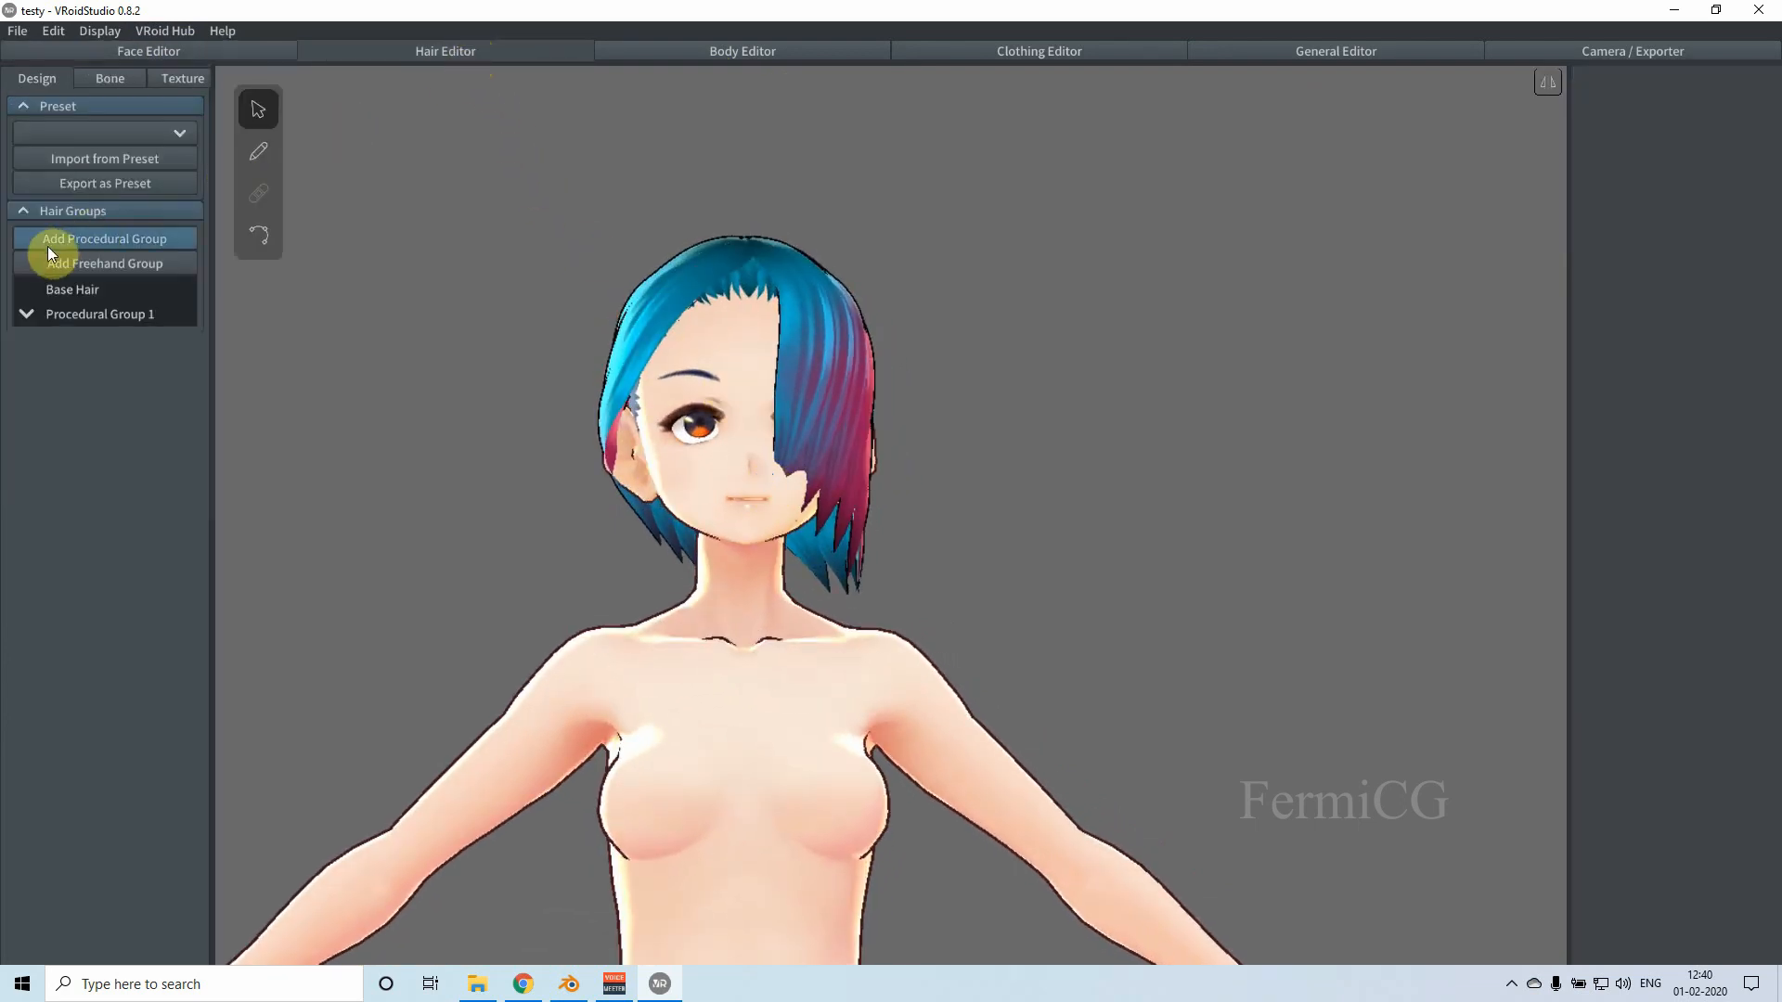
{"action": "left_click", "coordinate": [80, 289]}
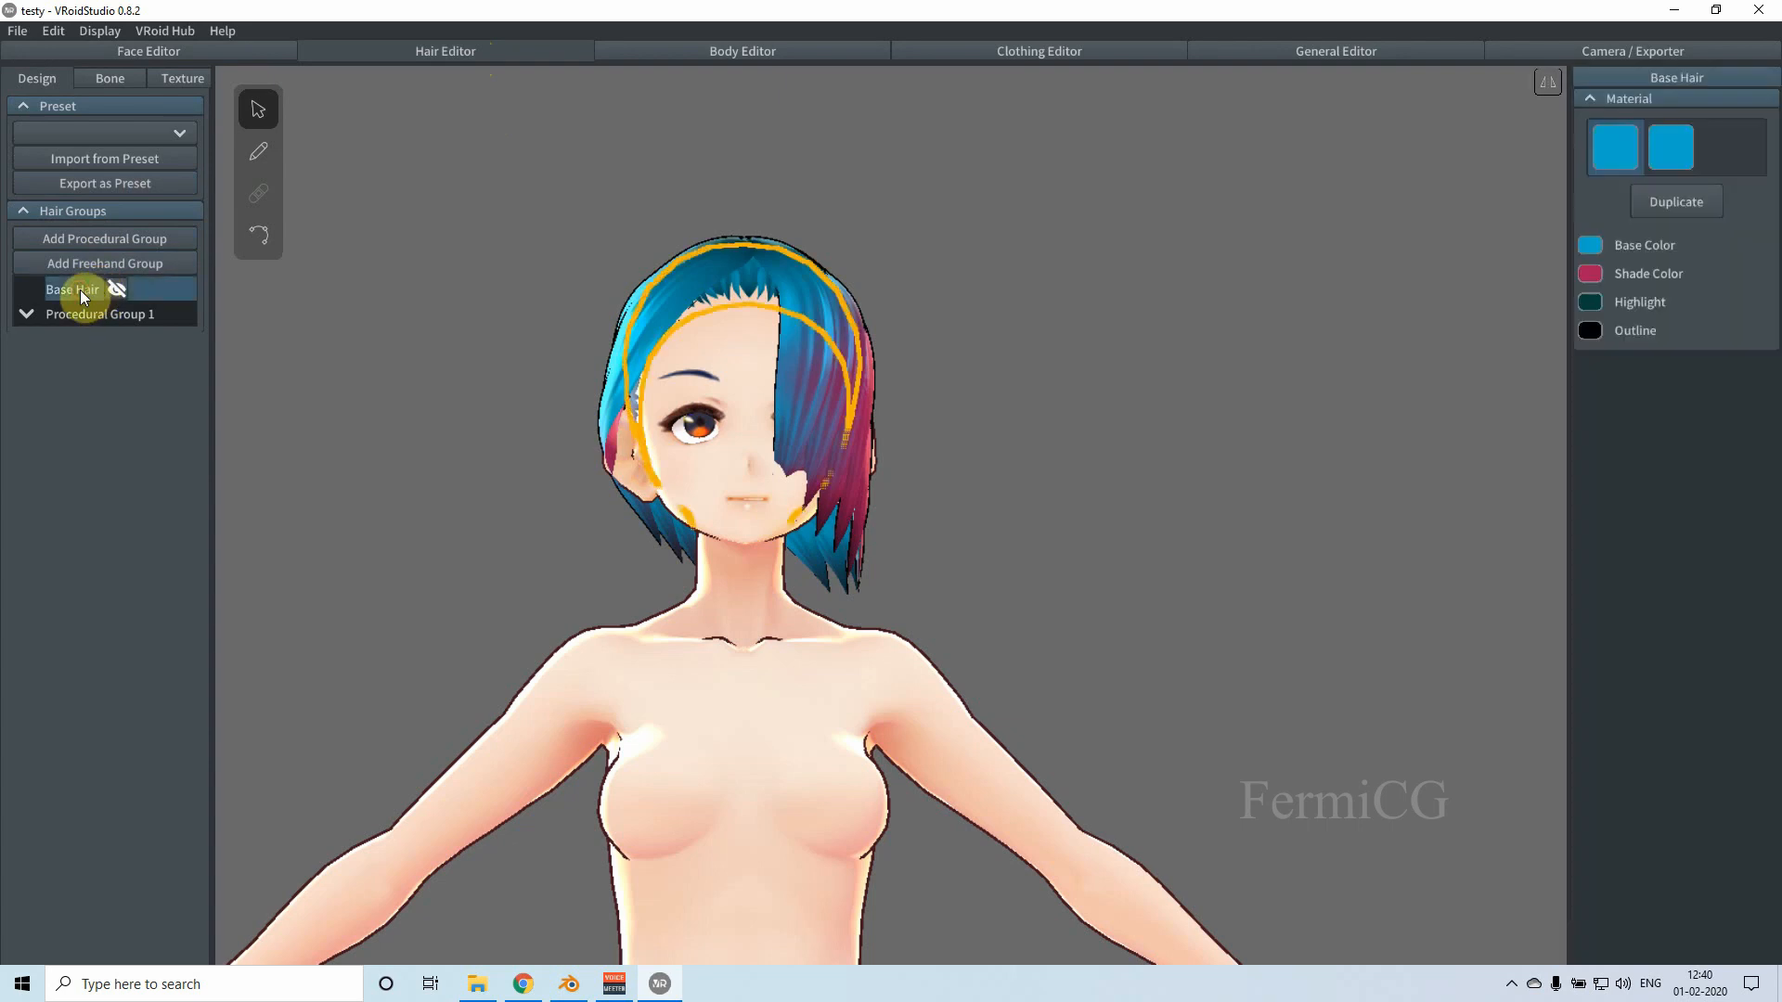
{"action": "left_click", "coordinate": [28, 315]}
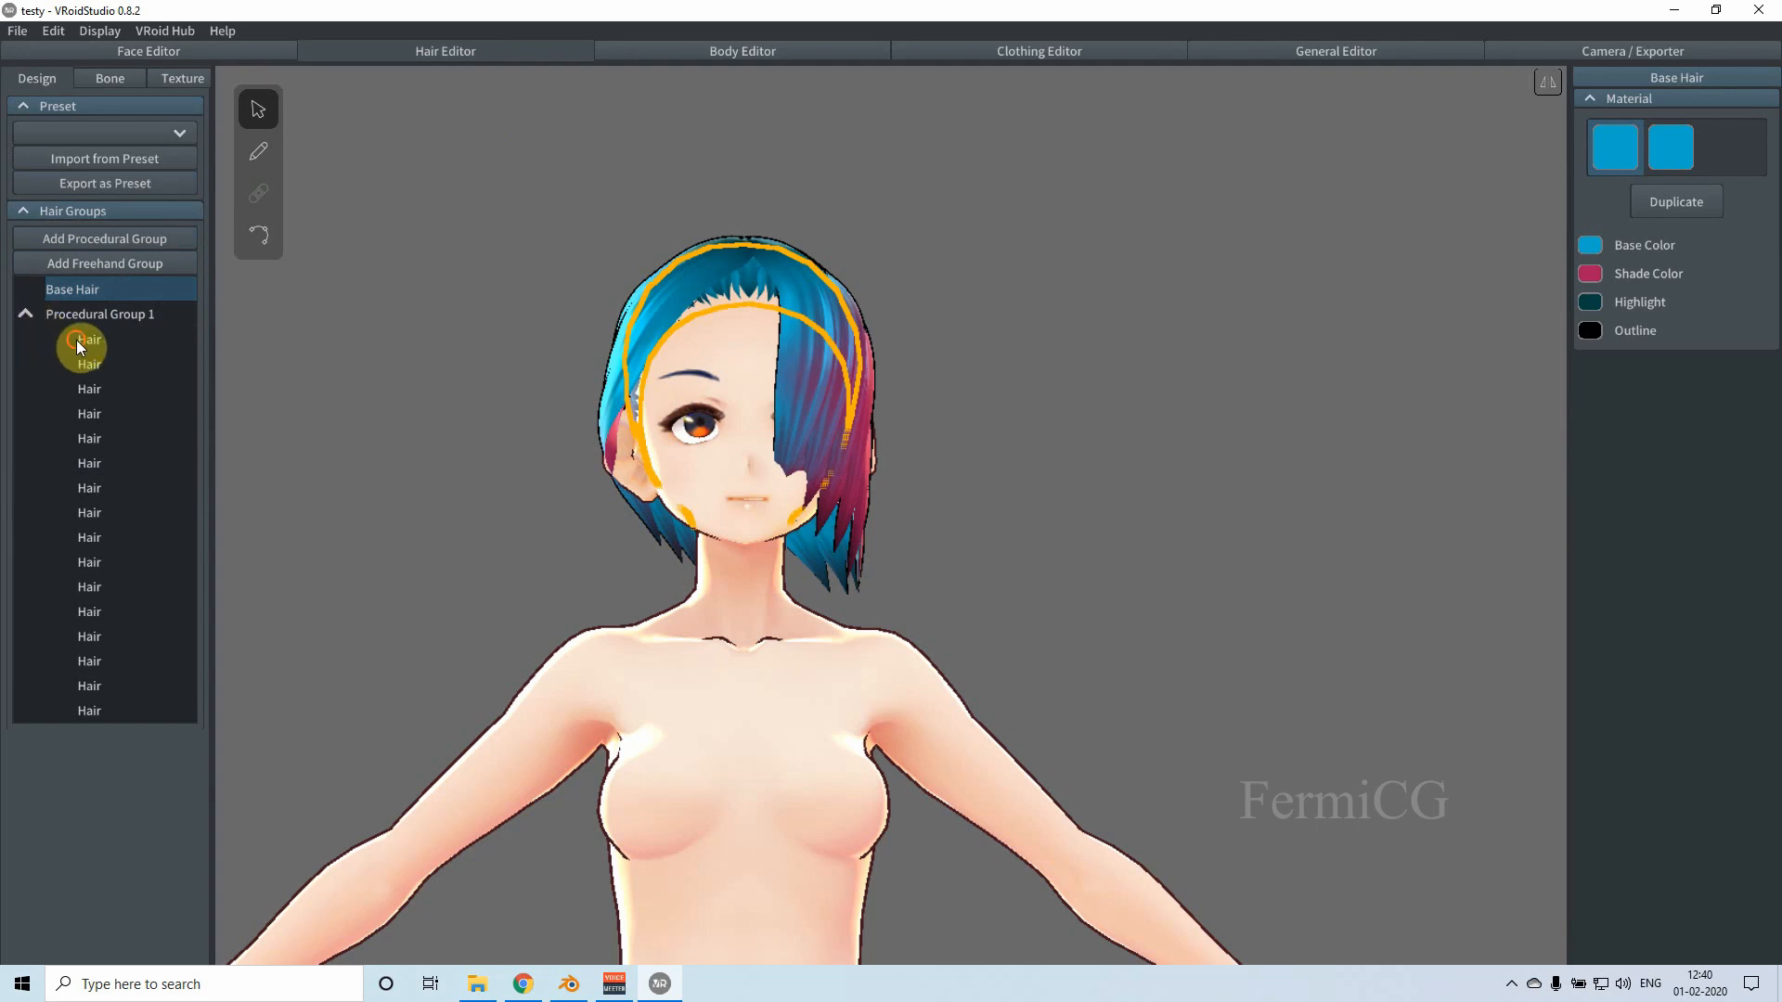
{"action": "left_click", "coordinate": [91, 386]}
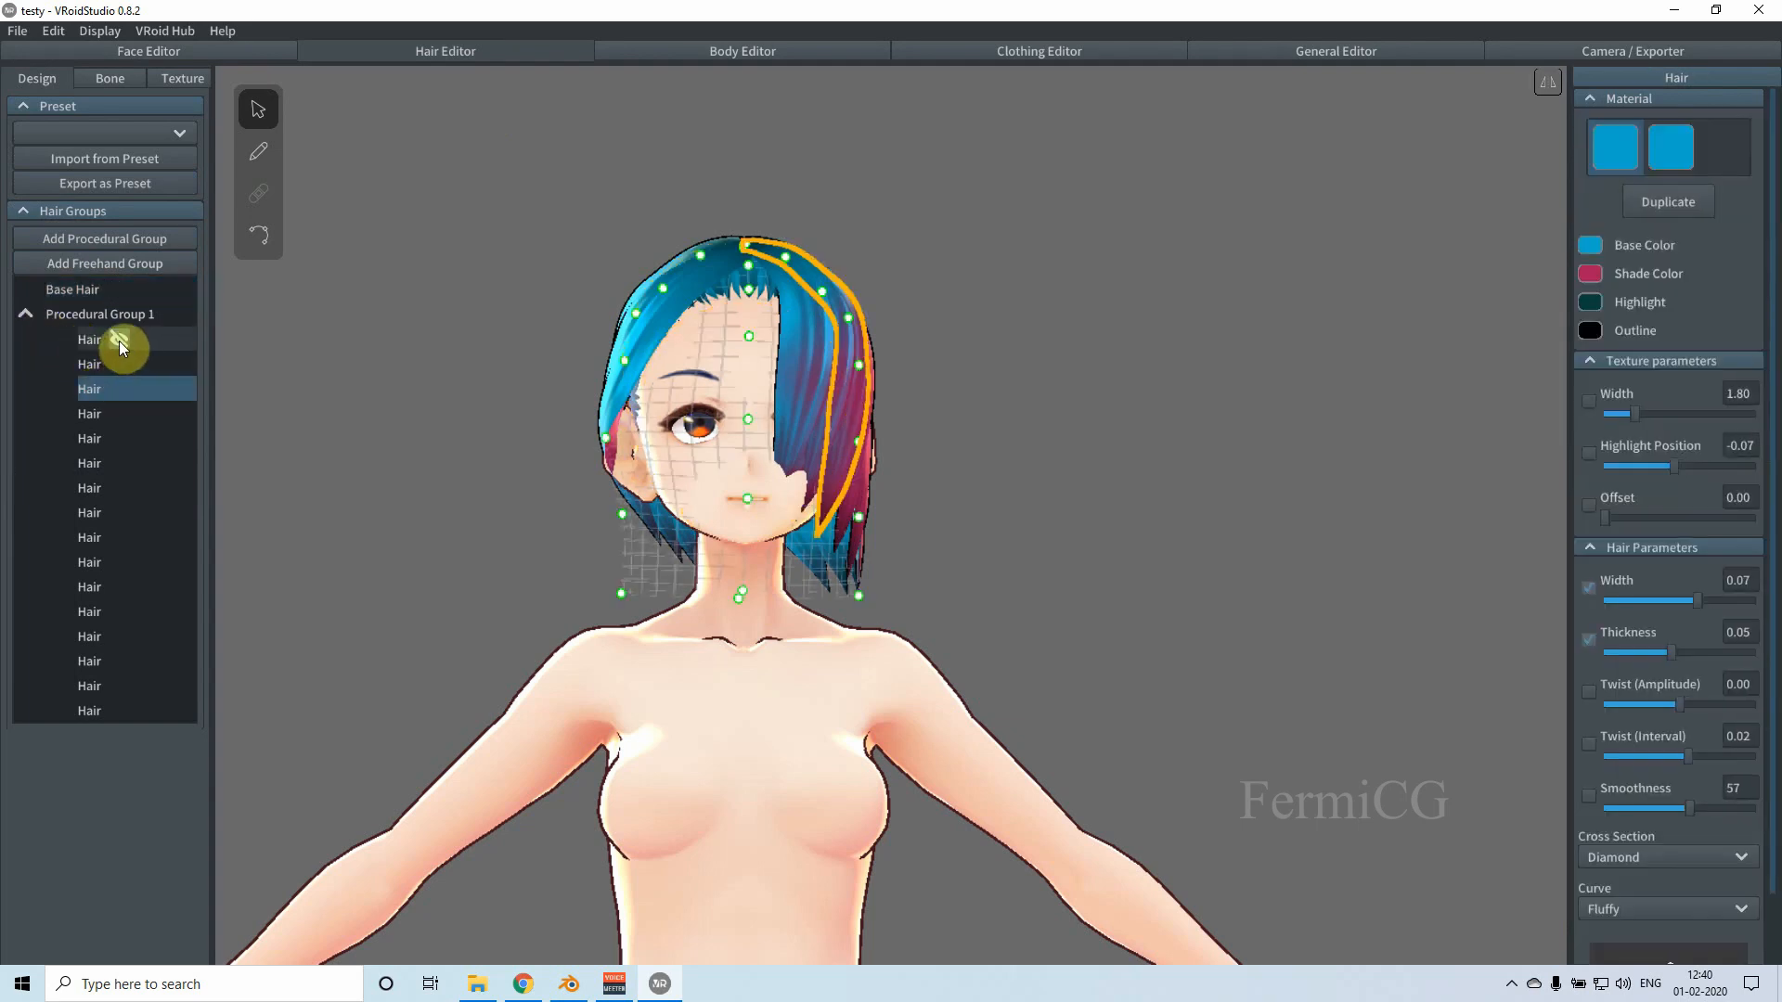
Step: Hide all sixteen hair strands of Procedural Group 1, keeping only the base hair visible, and clear the selection
{"action": "left_click", "coordinate": [119, 341]}
{"action": "left_click", "coordinate": [117, 364]}
{"action": "left_click", "coordinate": [119, 389]}
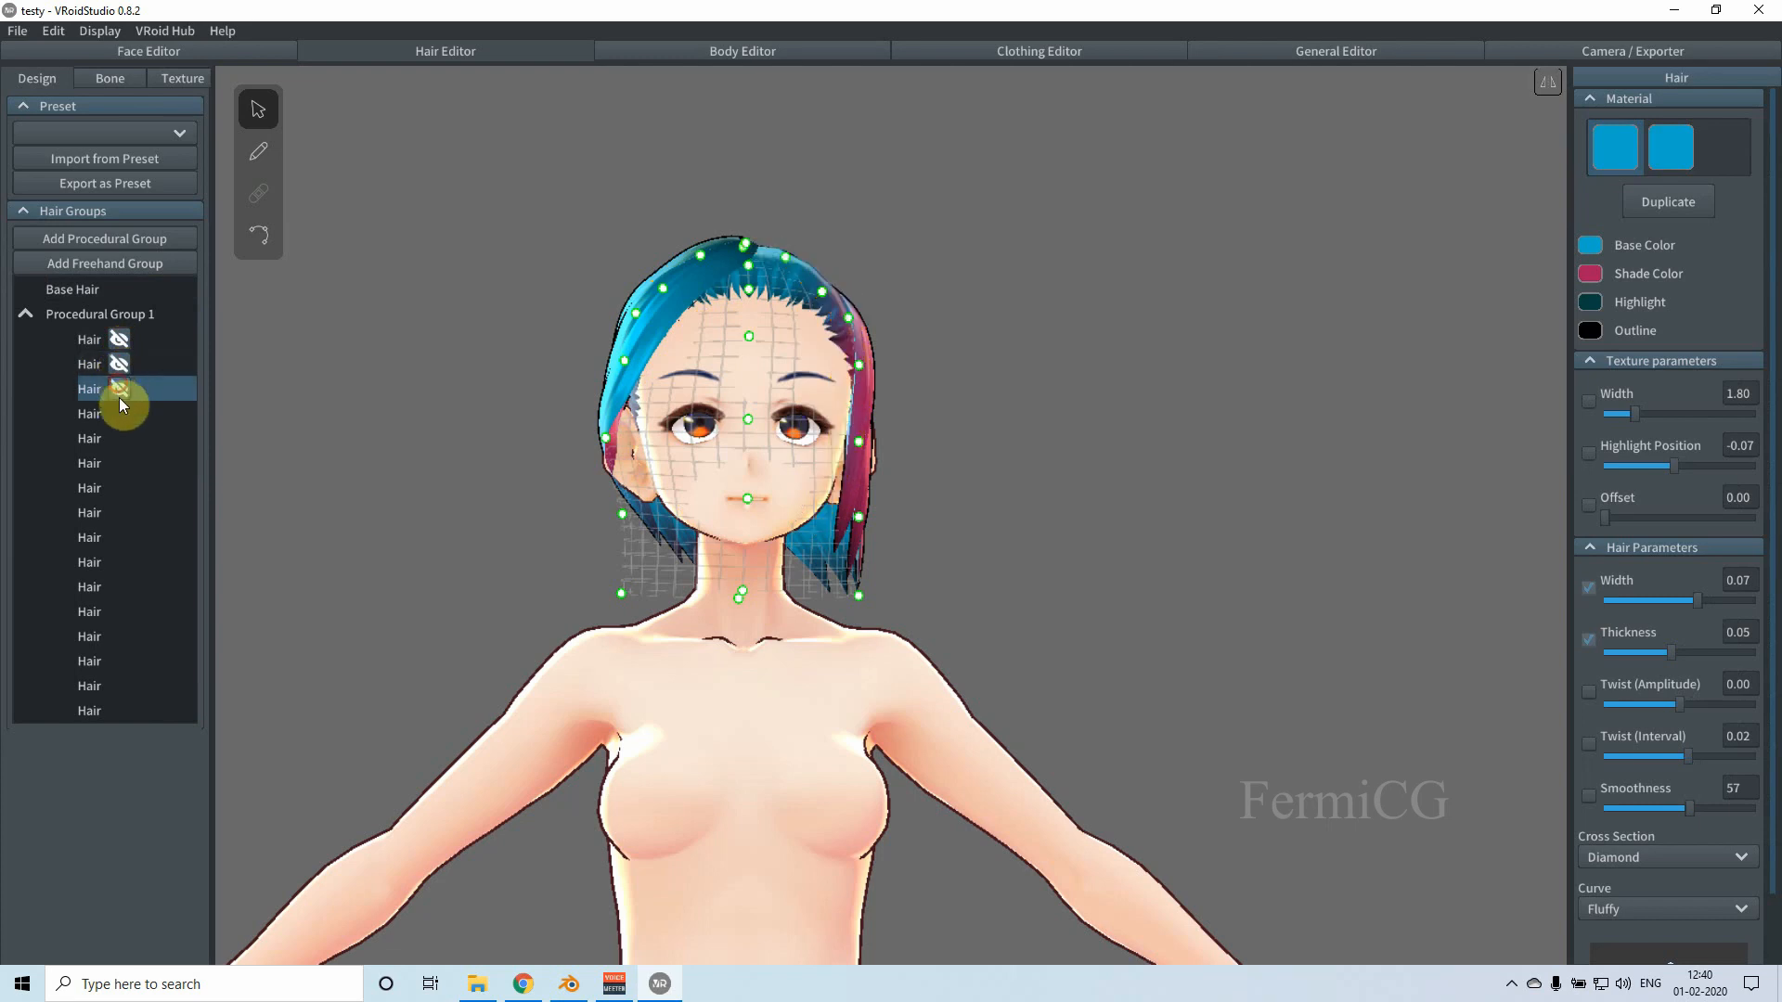
{"action": "left_click", "coordinate": [119, 414]}
{"action": "left_click", "coordinate": [120, 438]}
{"action": "left_click", "coordinate": [117, 463]}
{"action": "left_click", "coordinate": [119, 488]}
{"action": "left_click", "coordinate": [119, 513]}
{"action": "left_click", "coordinate": [119, 538]}
{"action": "left_click", "coordinate": [119, 563]}
{"action": "left_click", "coordinate": [119, 587]}
{"action": "left_click", "coordinate": [119, 611]}
{"action": "left_click", "coordinate": [119, 636]}
{"action": "left_click", "coordinate": [116, 662]}
{"action": "left_click", "coordinate": [116, 686]}
{"action": "left_click", "coordinate": [117, 710]}
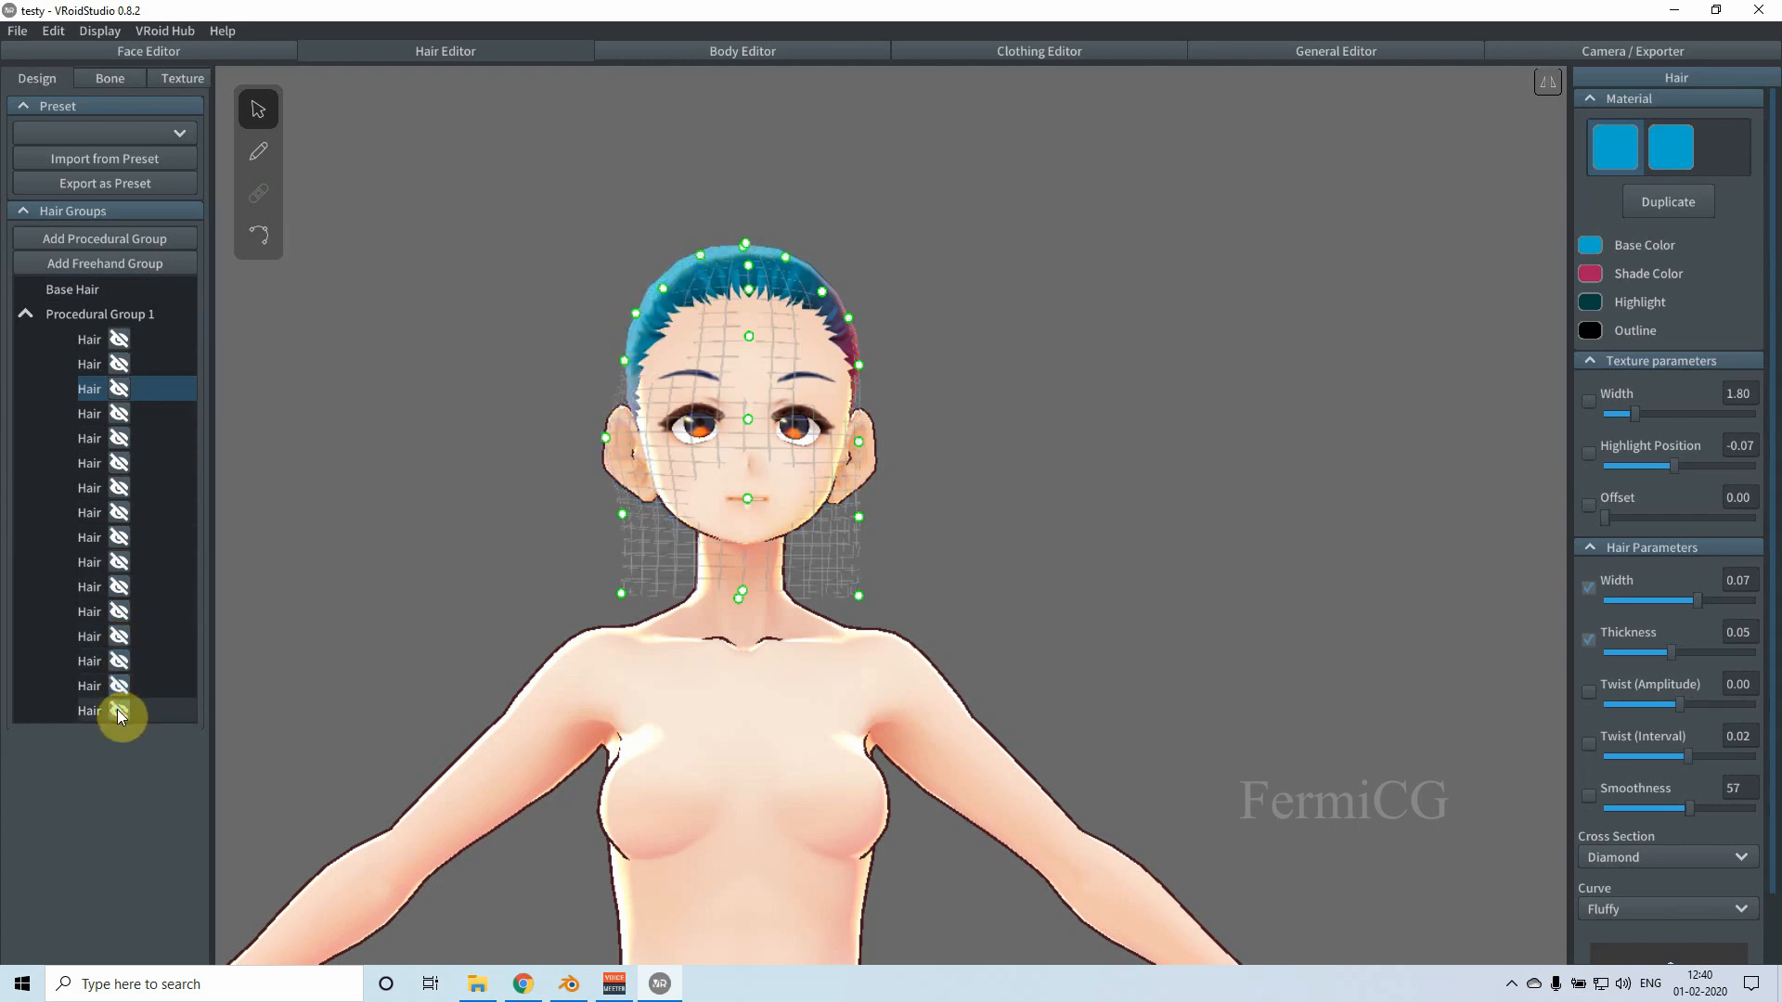
{"action": "left_click", "coordinate": [1198, 380]}
{"action": "mouse_move", "coordinate": [1039, 438]}
{"action": "right_mouse_down"}
{"action": "mouse_move", "coordinate": [891, 473]}
{"action": "mouse_move", "coordinate": [1063, 457]}
{"action": "mouse_move", "coordinate": [994, 473]}
{"action": "mouse_move", "coordinate": [1038, 442]}
{"action": "mouse_move", "coordinate": [951, 469]}
{"action": "mouse_move", "coordinate": [998, 452]}
{"action": "mouse_move", "coordinate": [999, 469]}
{"action": "mouse_move", "coordinate": [1039, 469]}
{"action": "mouse_move", "coordinate": [1015, 463]}
{"action": "right_mouse_up"}
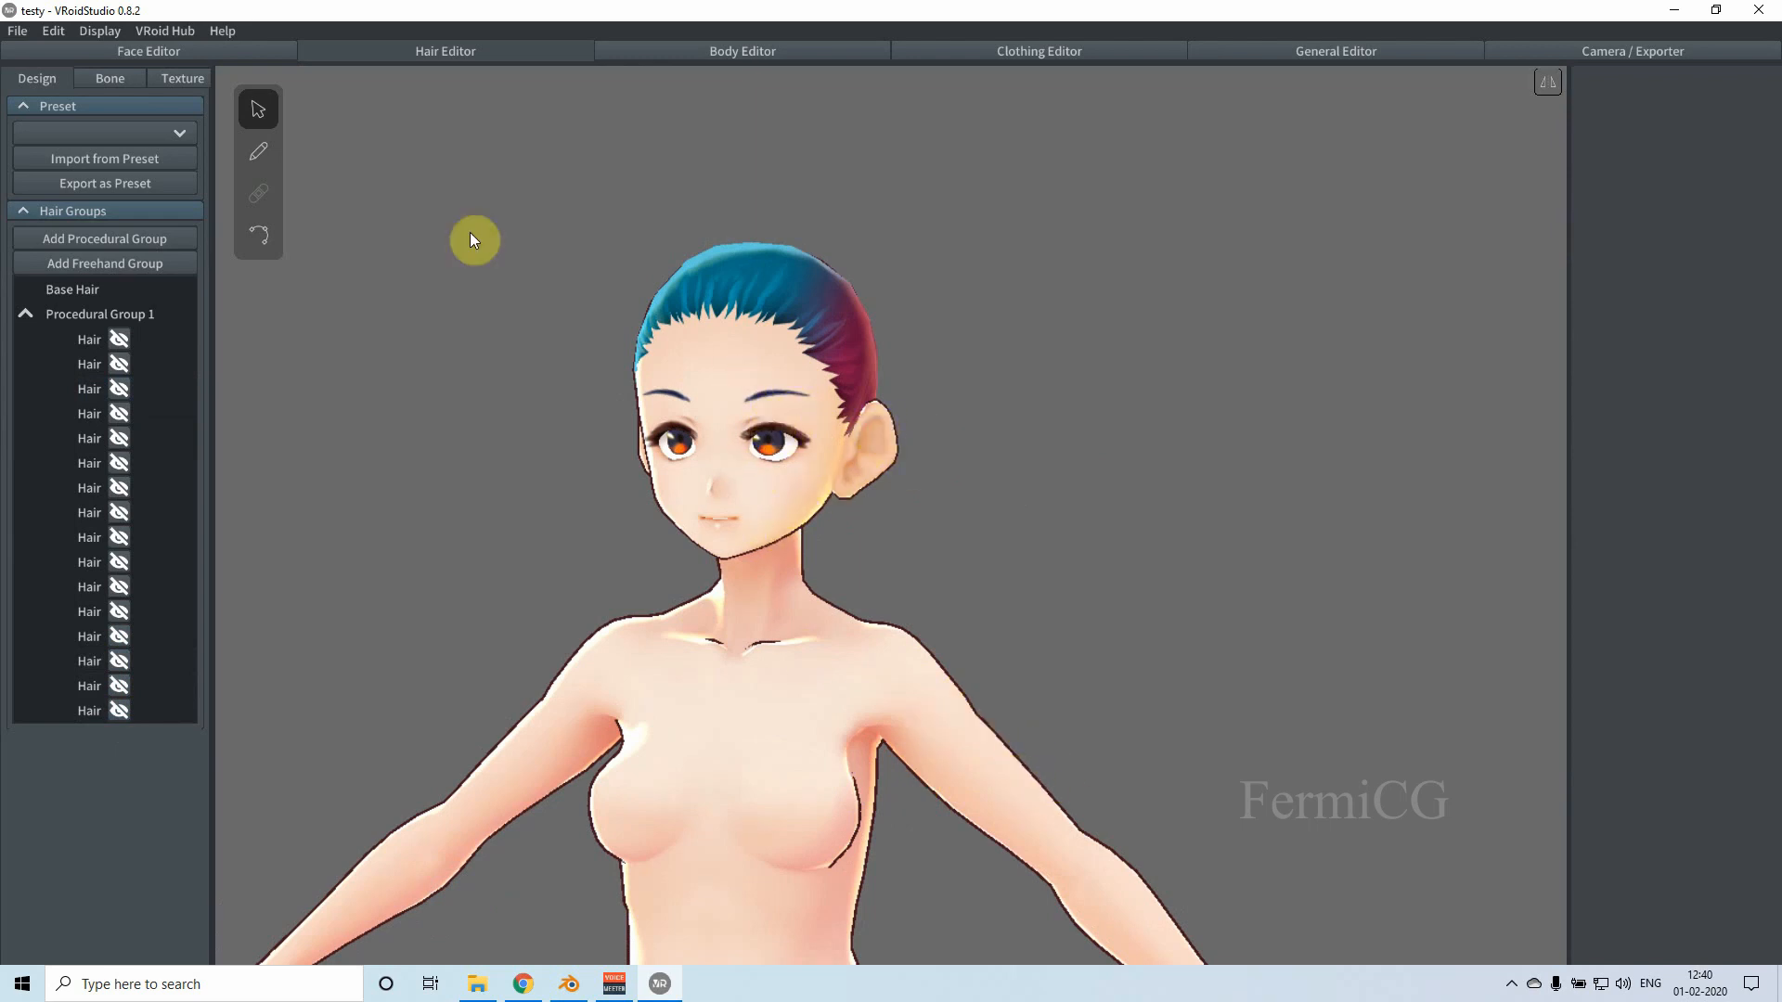
Step: Set the face contours to Faceline Position 0.40, Faceline Upward 0.48, Chin Position 0.43, Chin Roundness 0.54 and Head Top Upward 0.55
{"action": "left_click", "coordinate": [176, 52]}
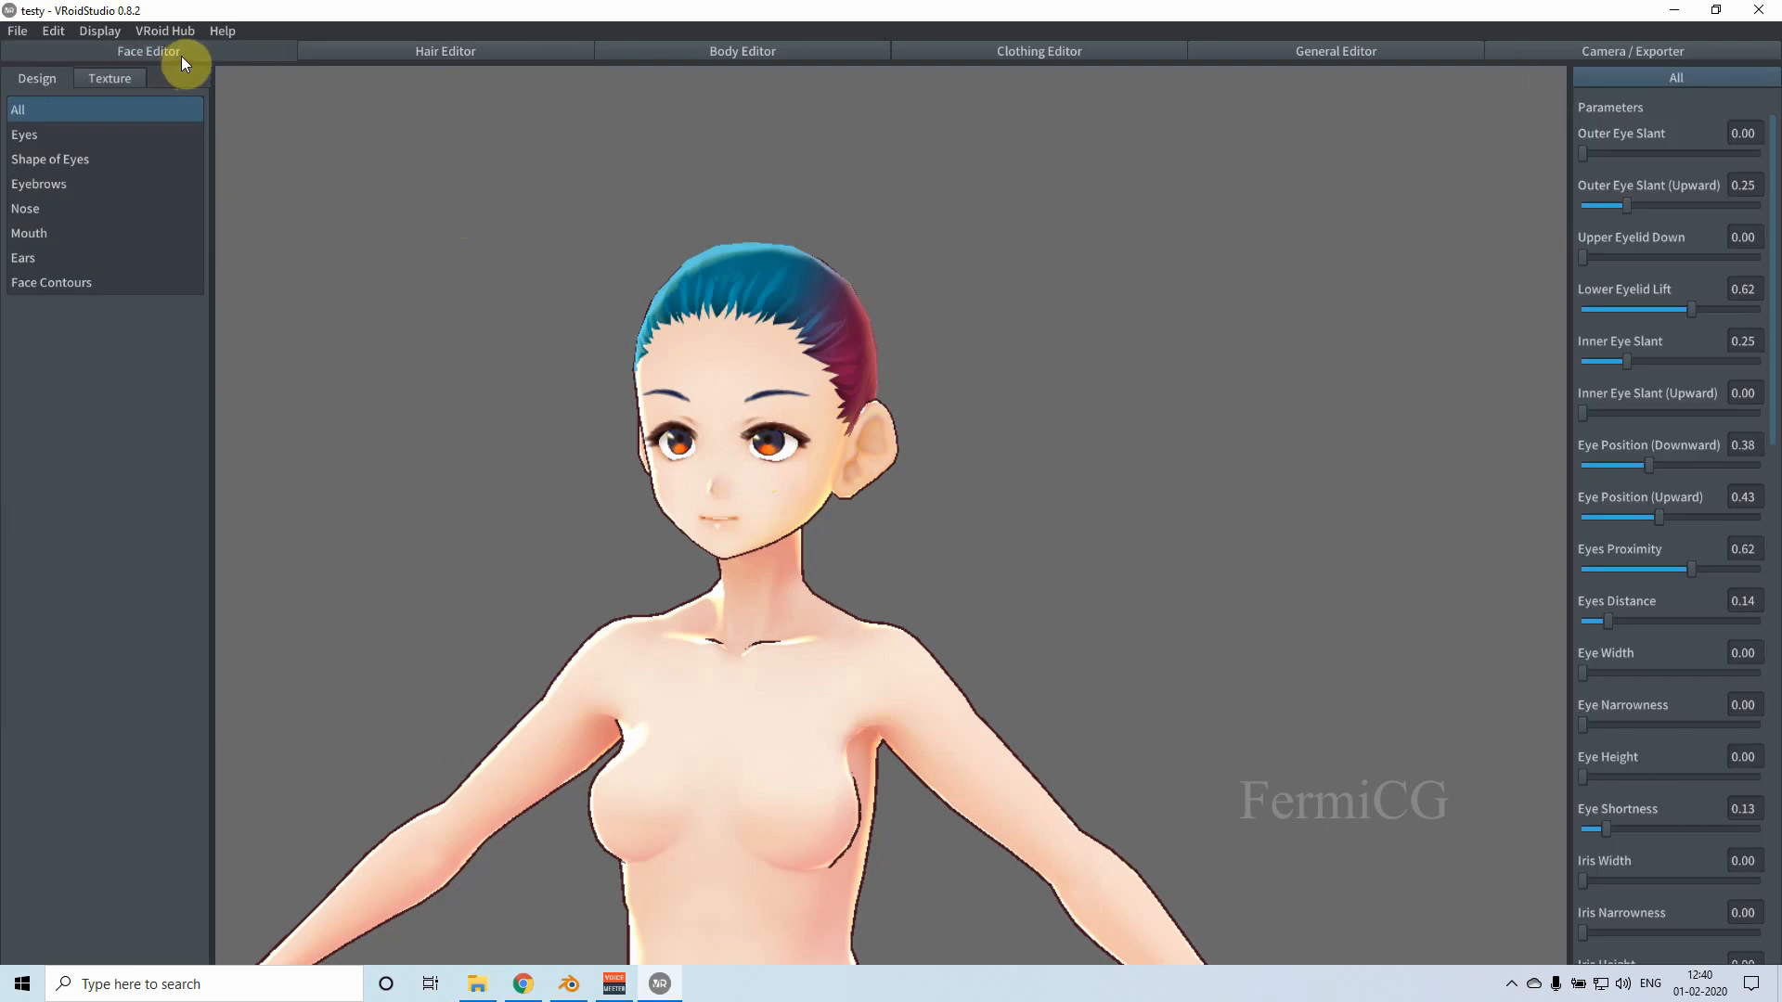
{"action": "left_click", "coordinate": [16, 33]}
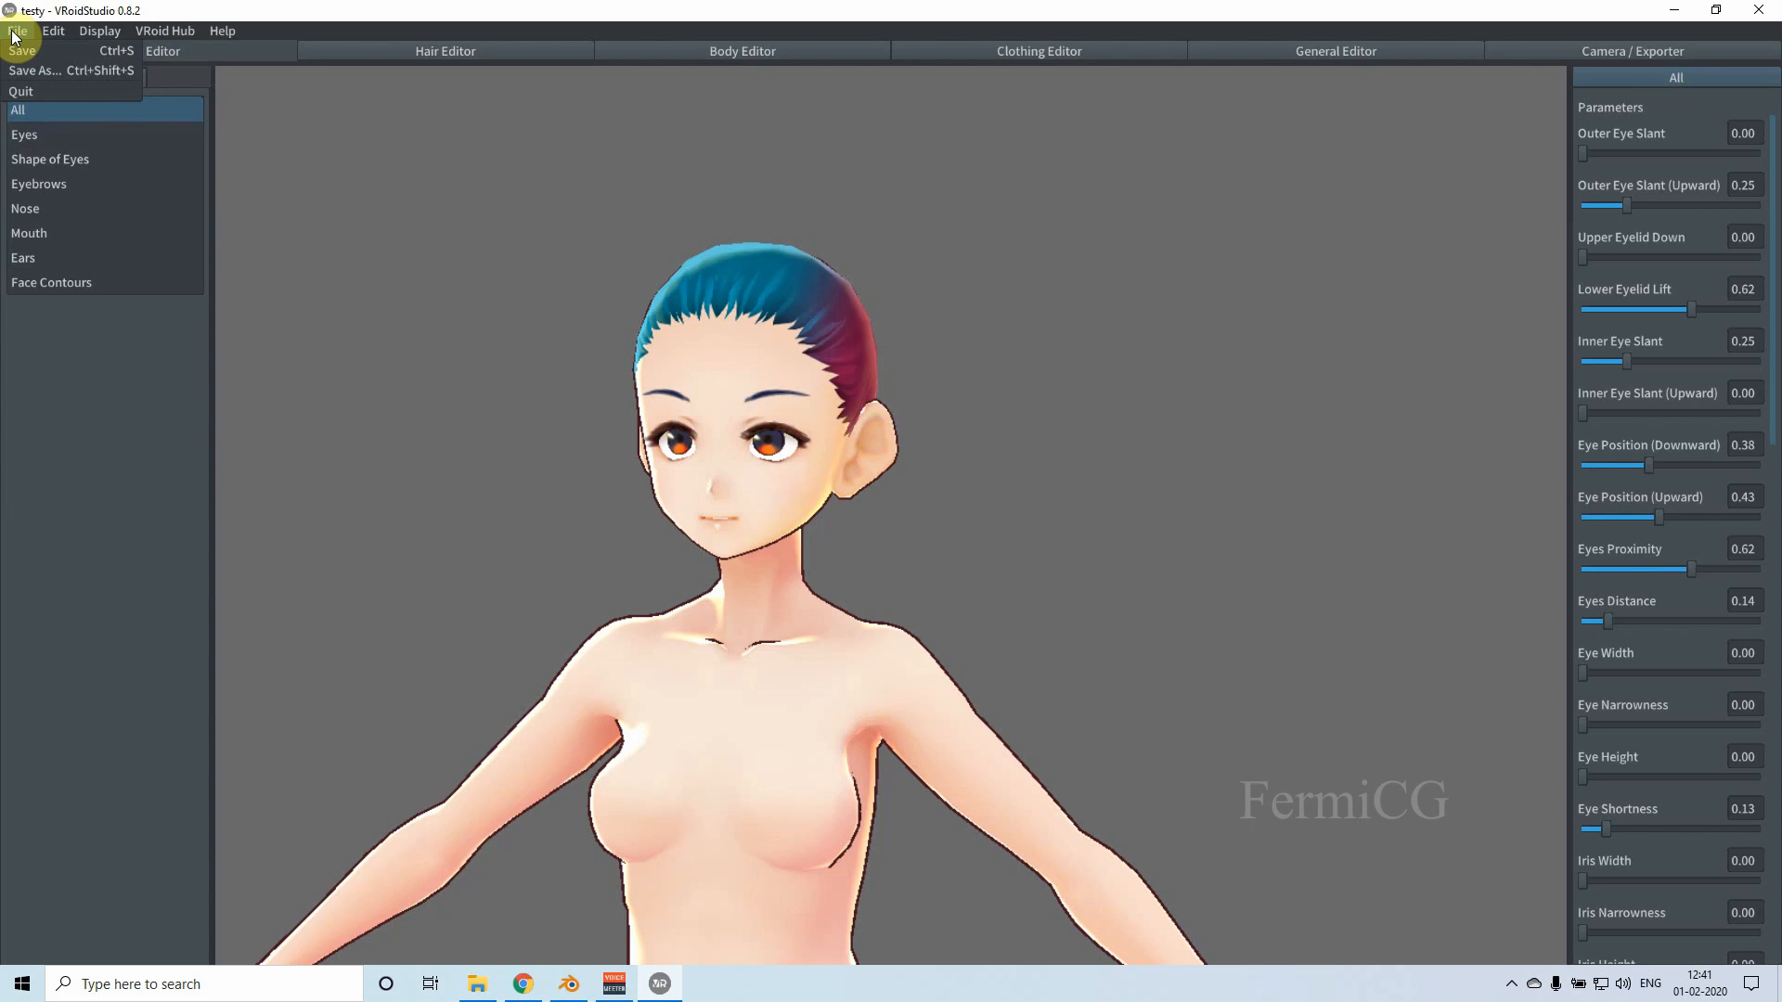
{"action": "left_click", "coordinate": [29, 139]}
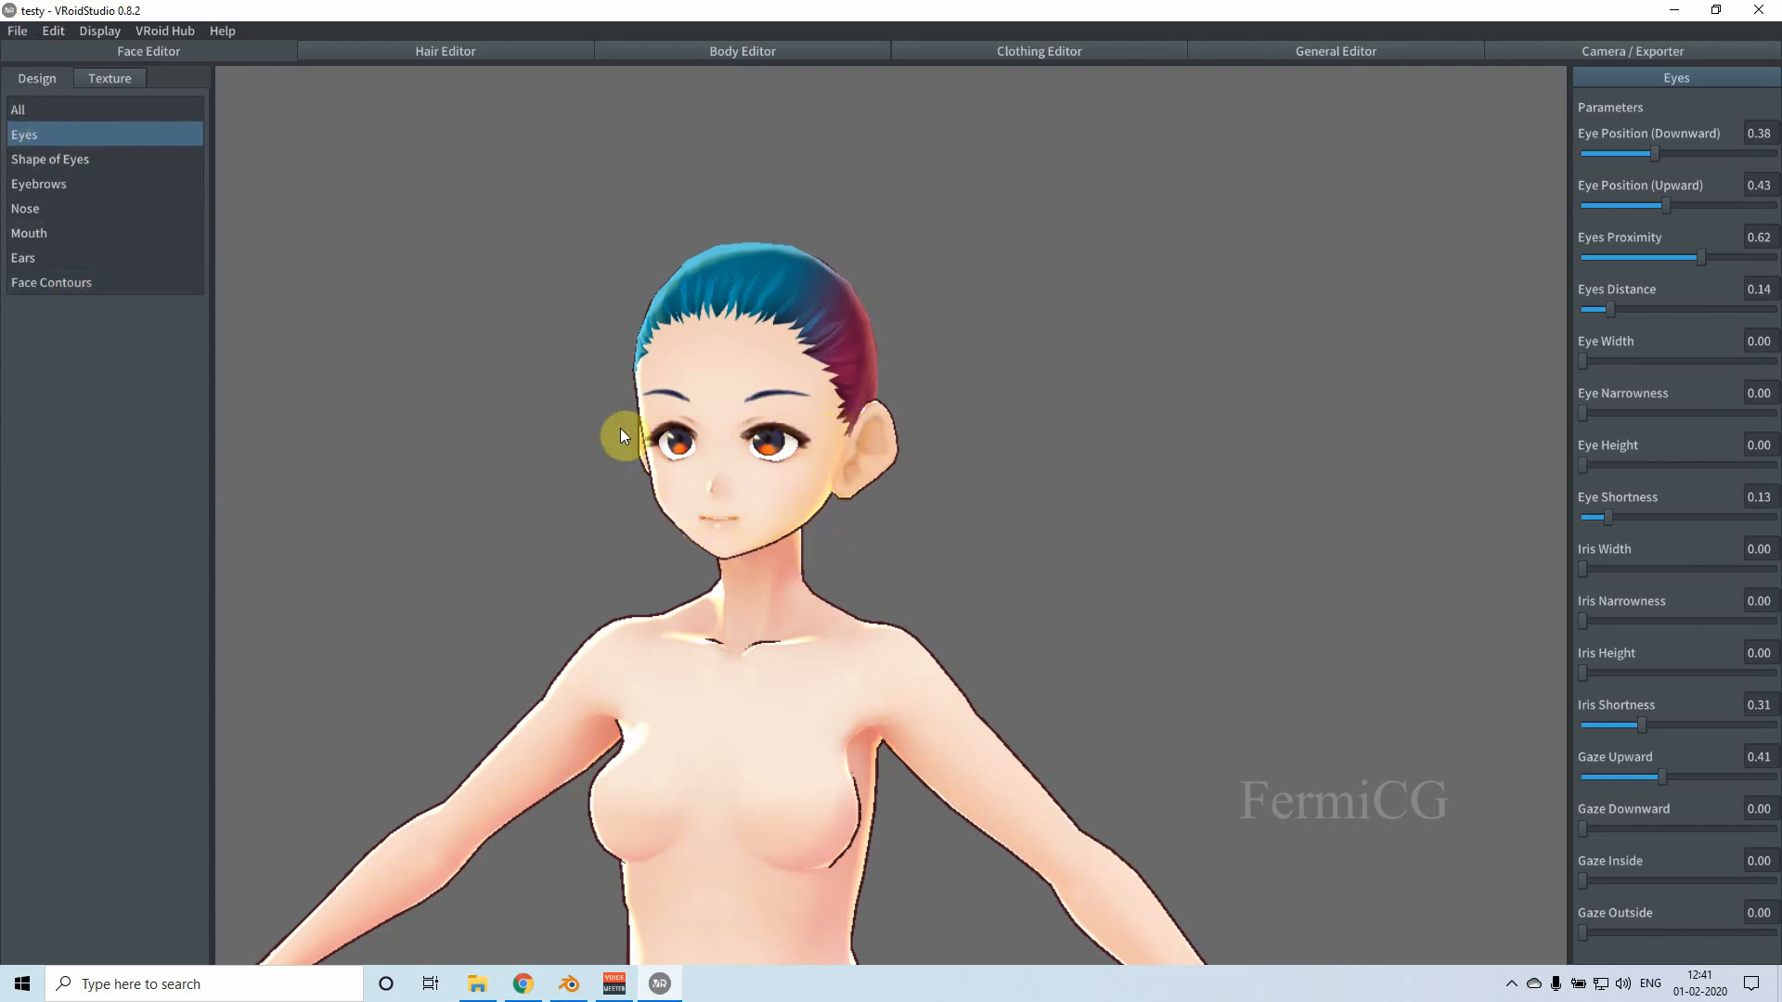
{"action": "left_click", "coordinate": [72, 287]}
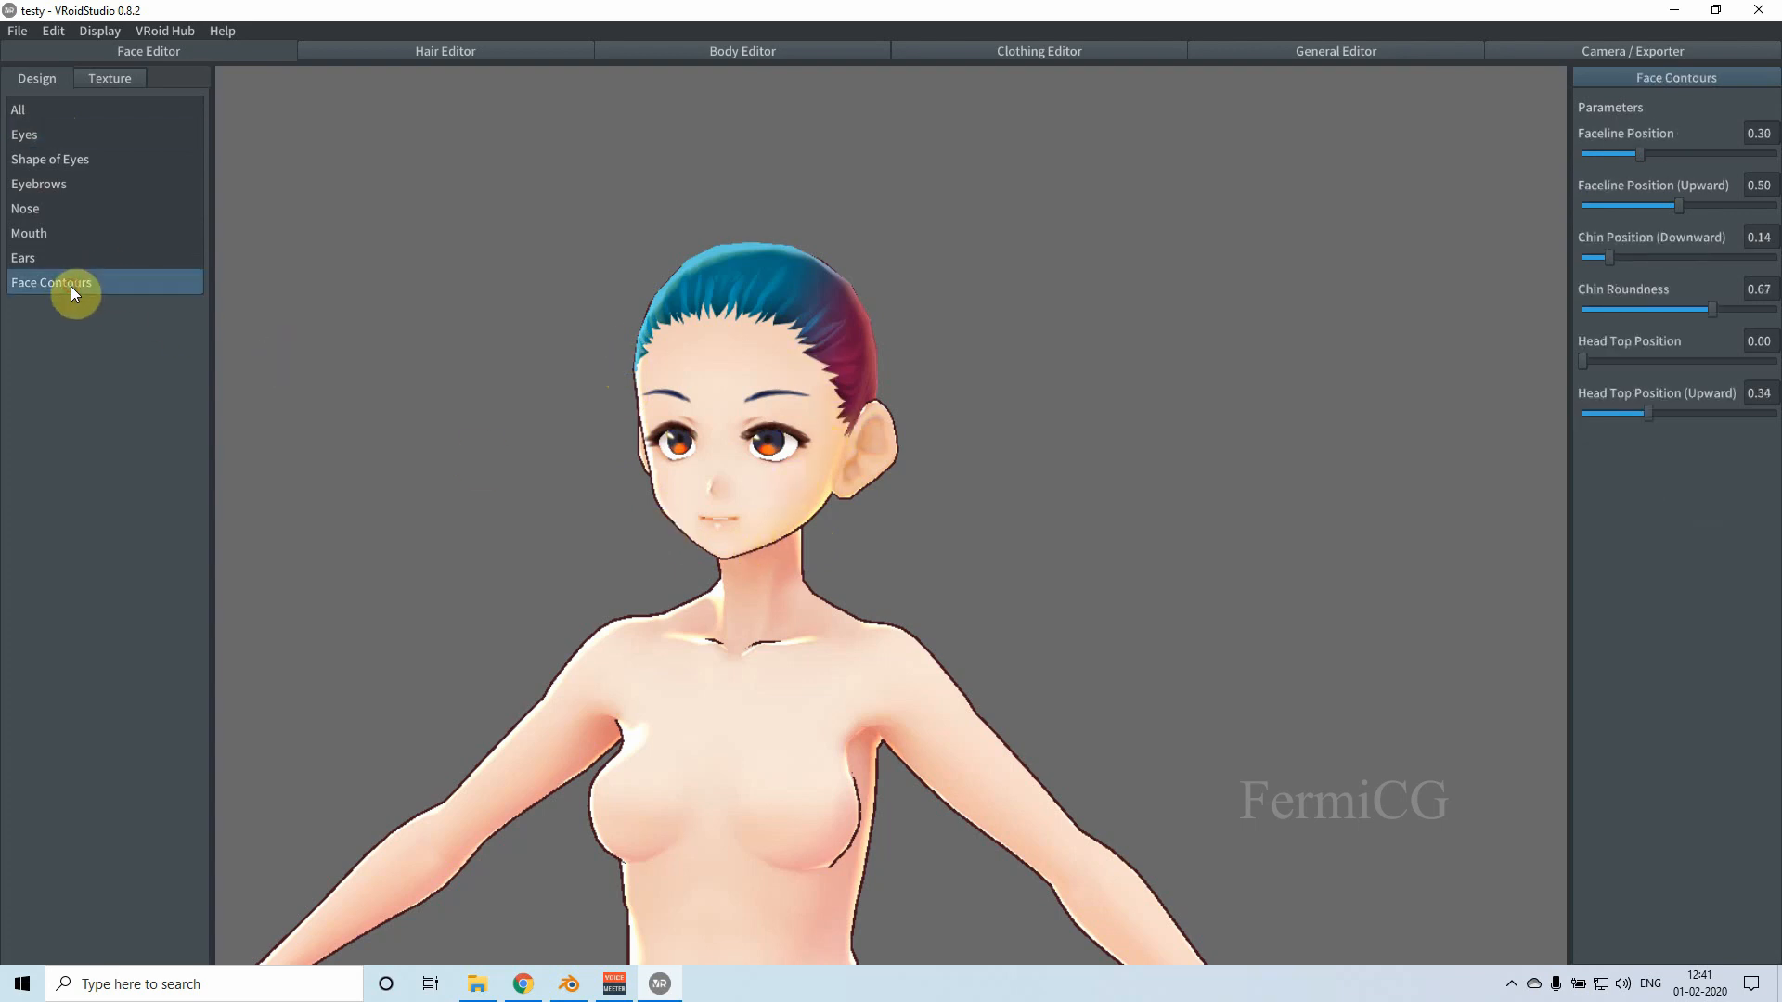
{"action": "right_click_drag", "start_coordinate": [642, 466], "coordinate": [956, 521]}
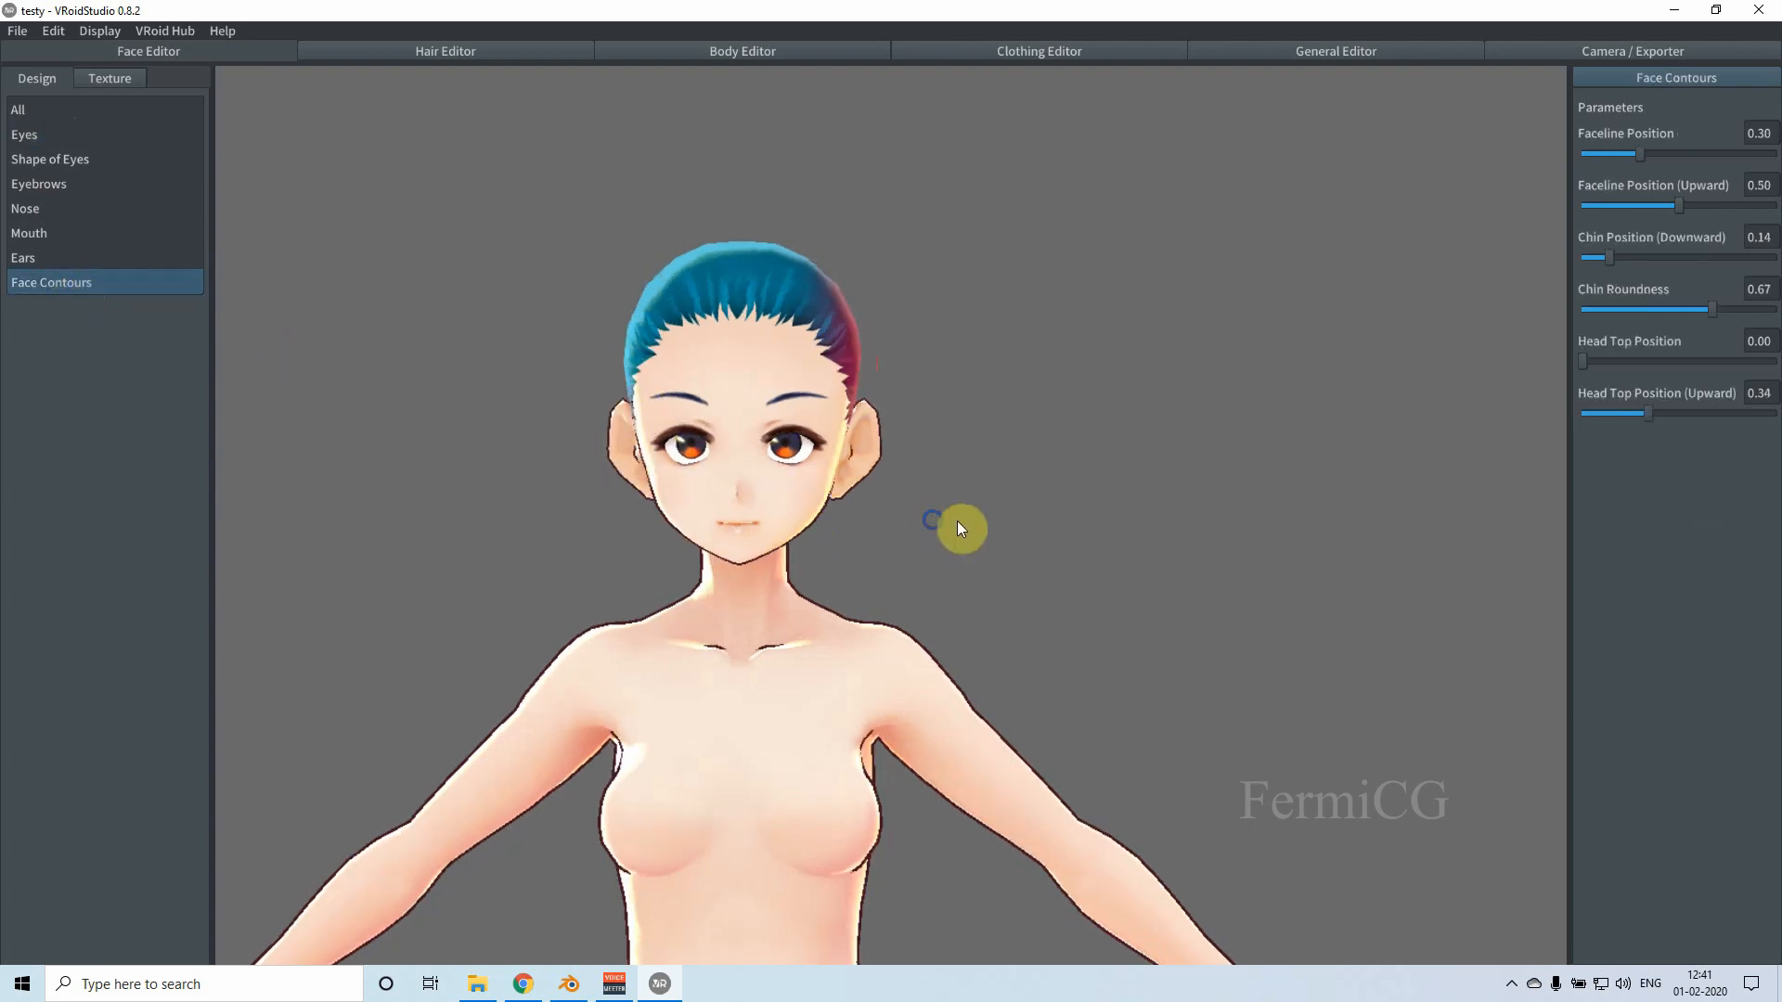
{"action": "left_click_drag", "start_coordinate": [1639, 160], "coordinate": [1714, 215]}
{"action": "left_click_drag", "start_coordinate": [1612, 253], "coordinate": [1686, 316]}
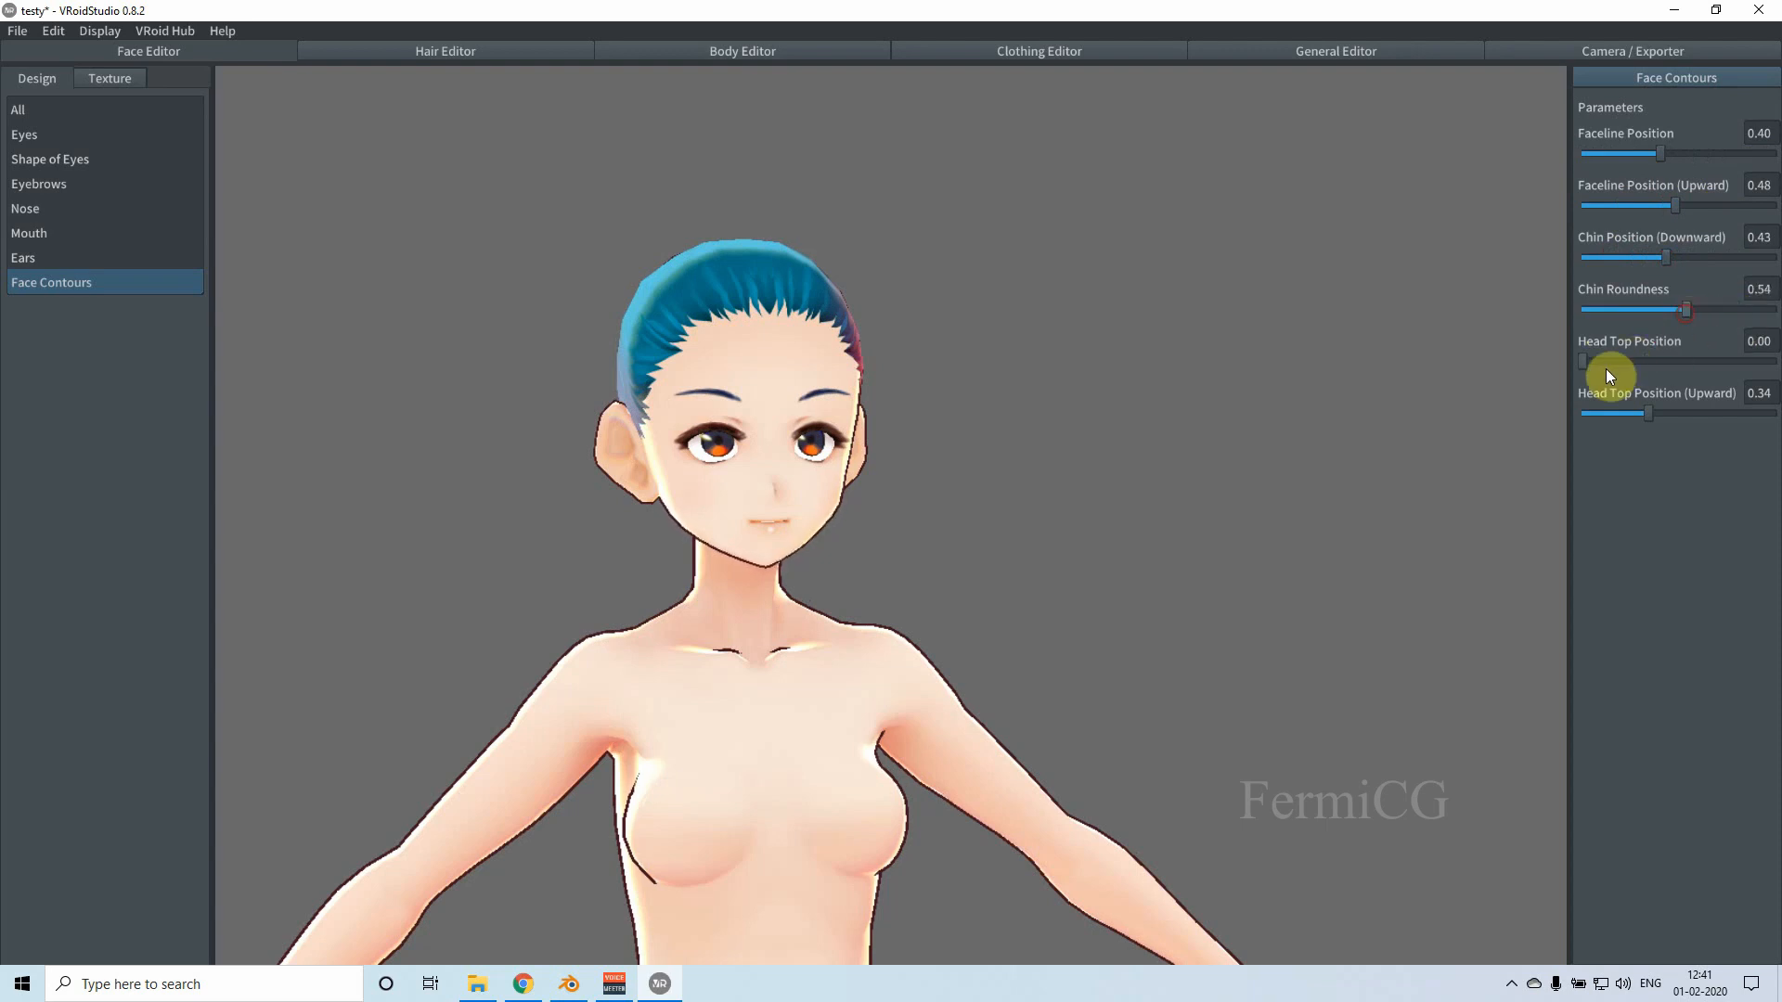
{"action": "mouse_move", "coordinate": [1585, 361]}
{"action": "left_mouse_down"}
{"action": "mouse_move", "coordinate": [1645, 362]}
{"action": "mouse_move", "coordinate": [1566, 364]}
{"action": "left_mouse_up"}
{"action": "left_click_drag", "start_coordinate": [1647, 414], "coordinate": [1654, 414]}
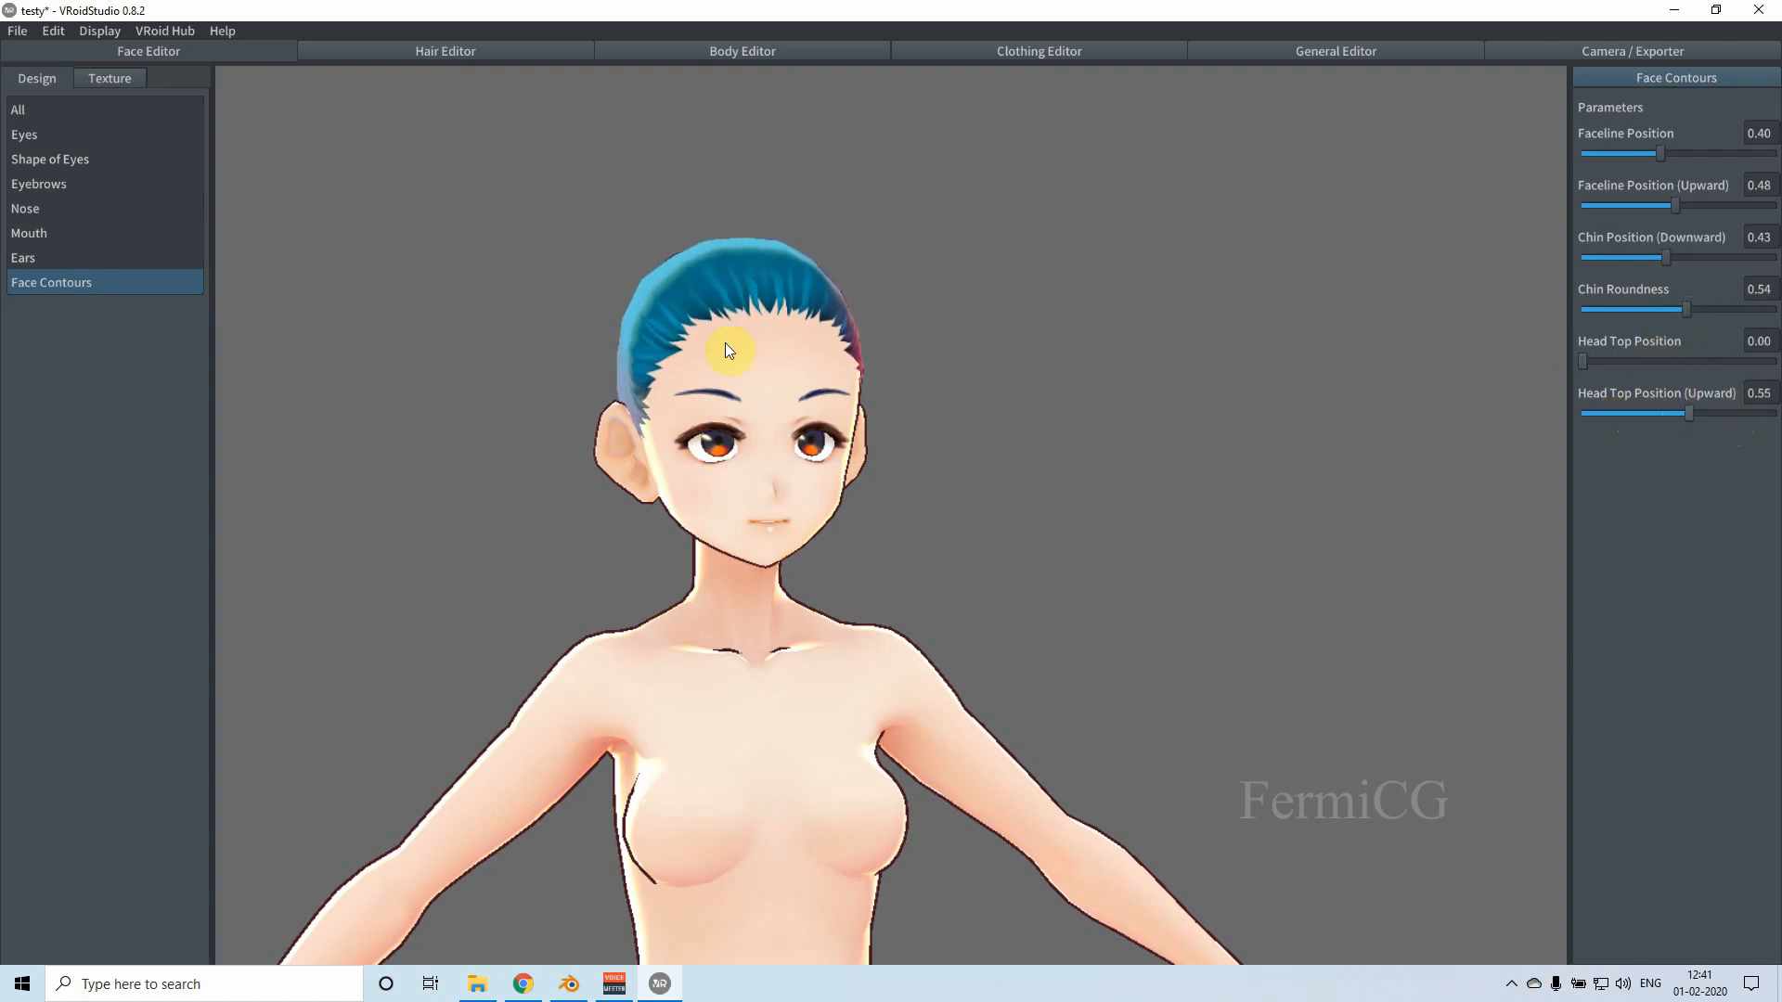
Step: Make the ears smaller by setting Ear Volume to 0.00 and raising Ear Smallness
{"action": "left_click", "coordinate": [25, 256]}
{"action": "left_click_drag", "start_coordinate": [1677, 161], "coordinate": [1453, 189]}
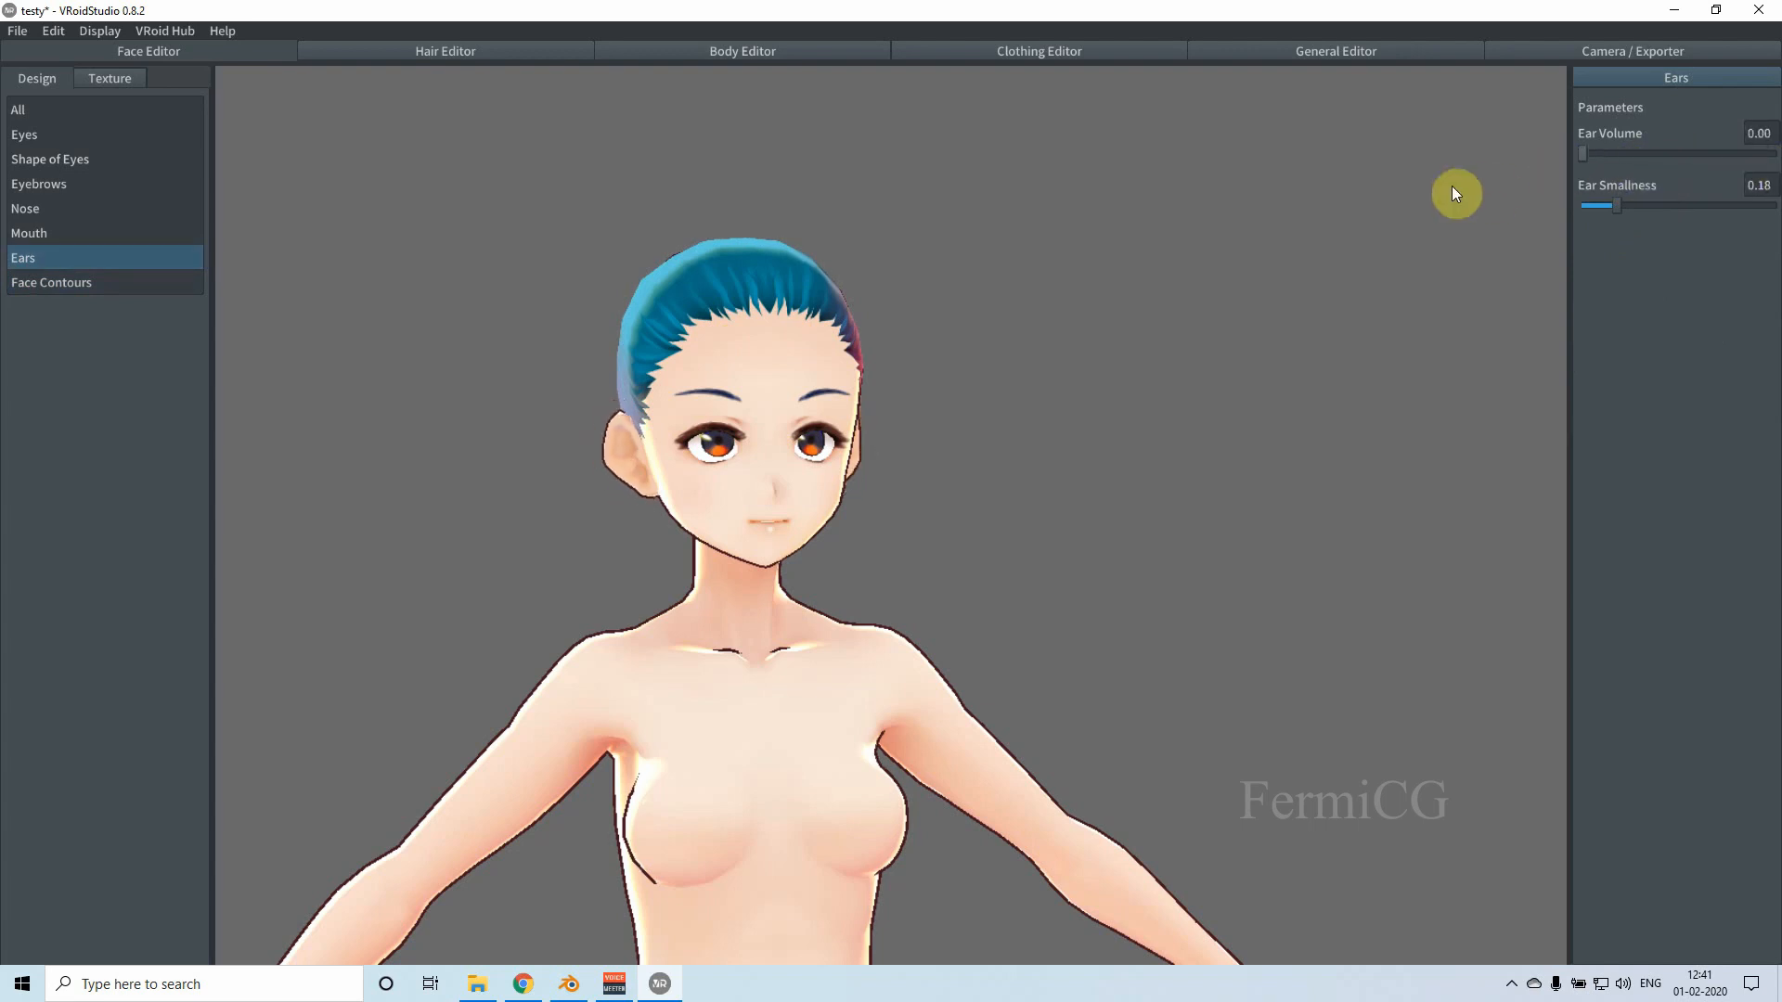
{"action": "left_click_drag", "start_coordinate": [1619, 206], "coordinate": [1775, 209]}
Step: Set Mouth Position (Upward) to 0.26 and adjust Mouth Position (Downward) and Mouth Width
{"action": "left_click", "coordinate": [32, 234]}
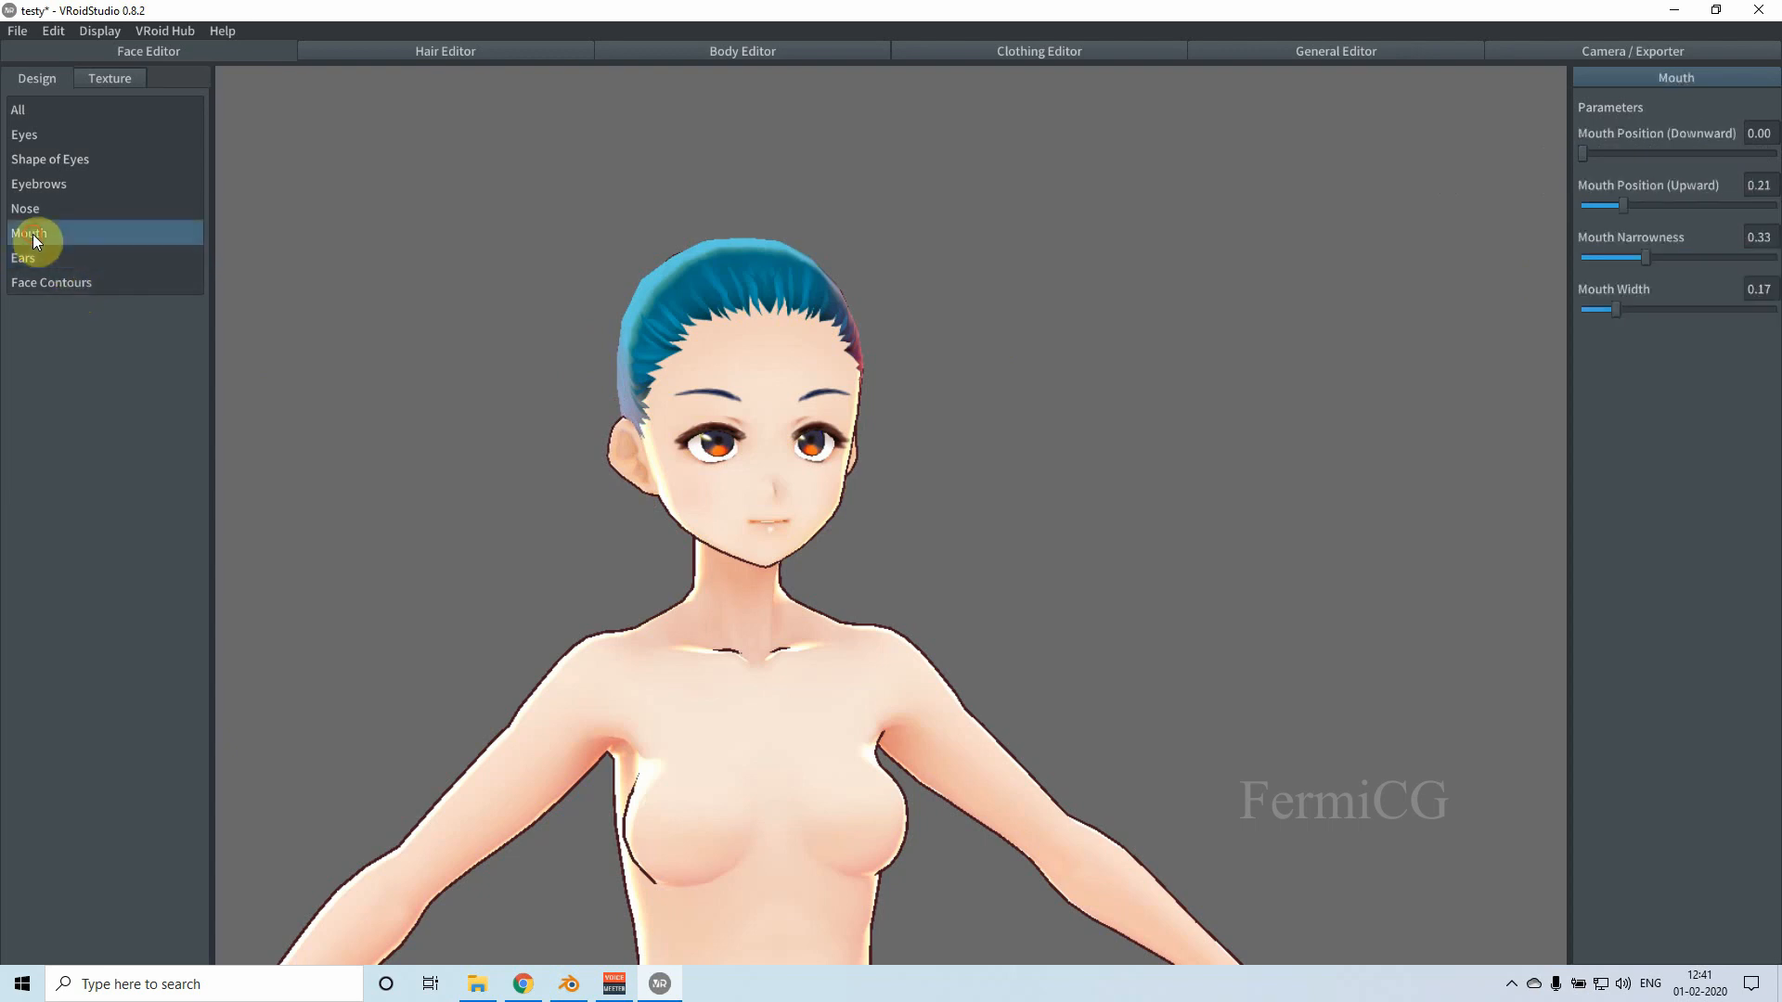
{"action": "mouse_move", "coordinate": [1635, 214]}
{"action": "left_mouse_down"}
{"action": "mouse_move", "coordinate": [1762, 205]}
{"action": "mouse_move", "coordinate": [1575, 232]}
{"action": "mouse_move", "coordinate": [1637, 222]}
{"action": "left_mouse_up"}
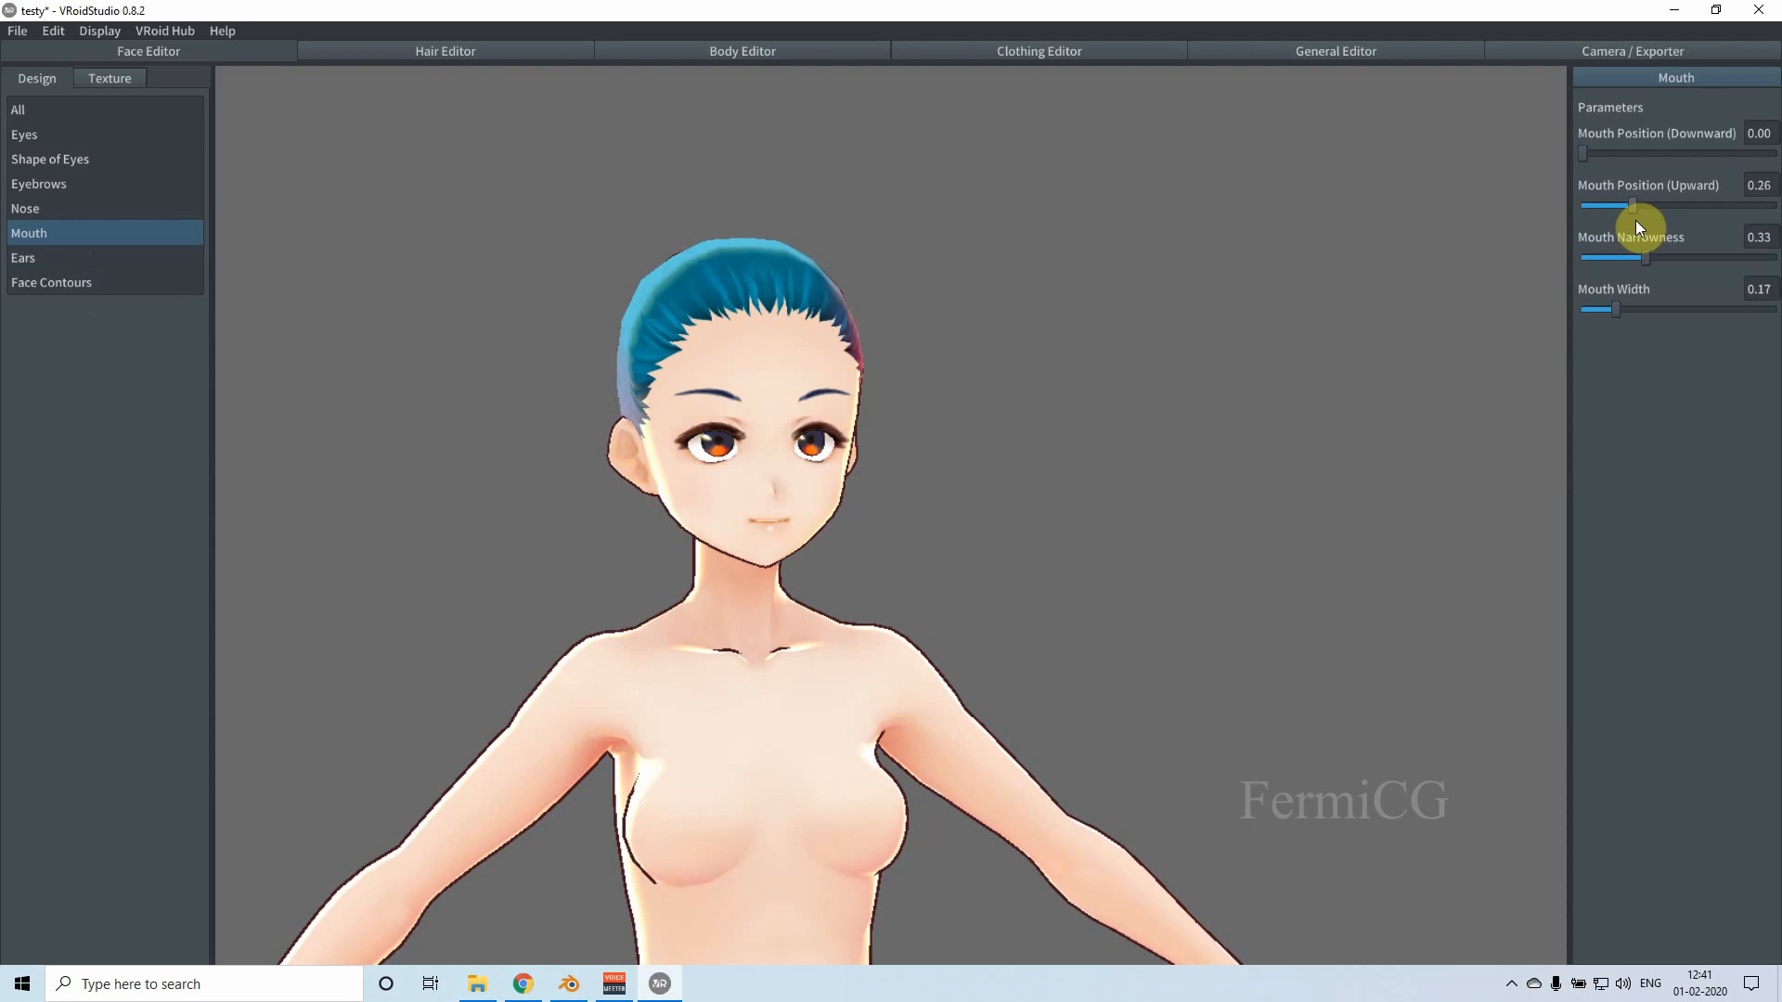
{"action": "left_click_drag", "start_coordinate": [1584, 163], "coordinate": [1628, 186]}
{"action": "left_click_drag", "start_coordinate": [1614, 311], "coordinate": [1624, 345]}
Step: Adjust the nose's vertical position, trying a Nose Position (Downward) value of 0.37
{"action": "left_click", "coordinate": [37, 210]}
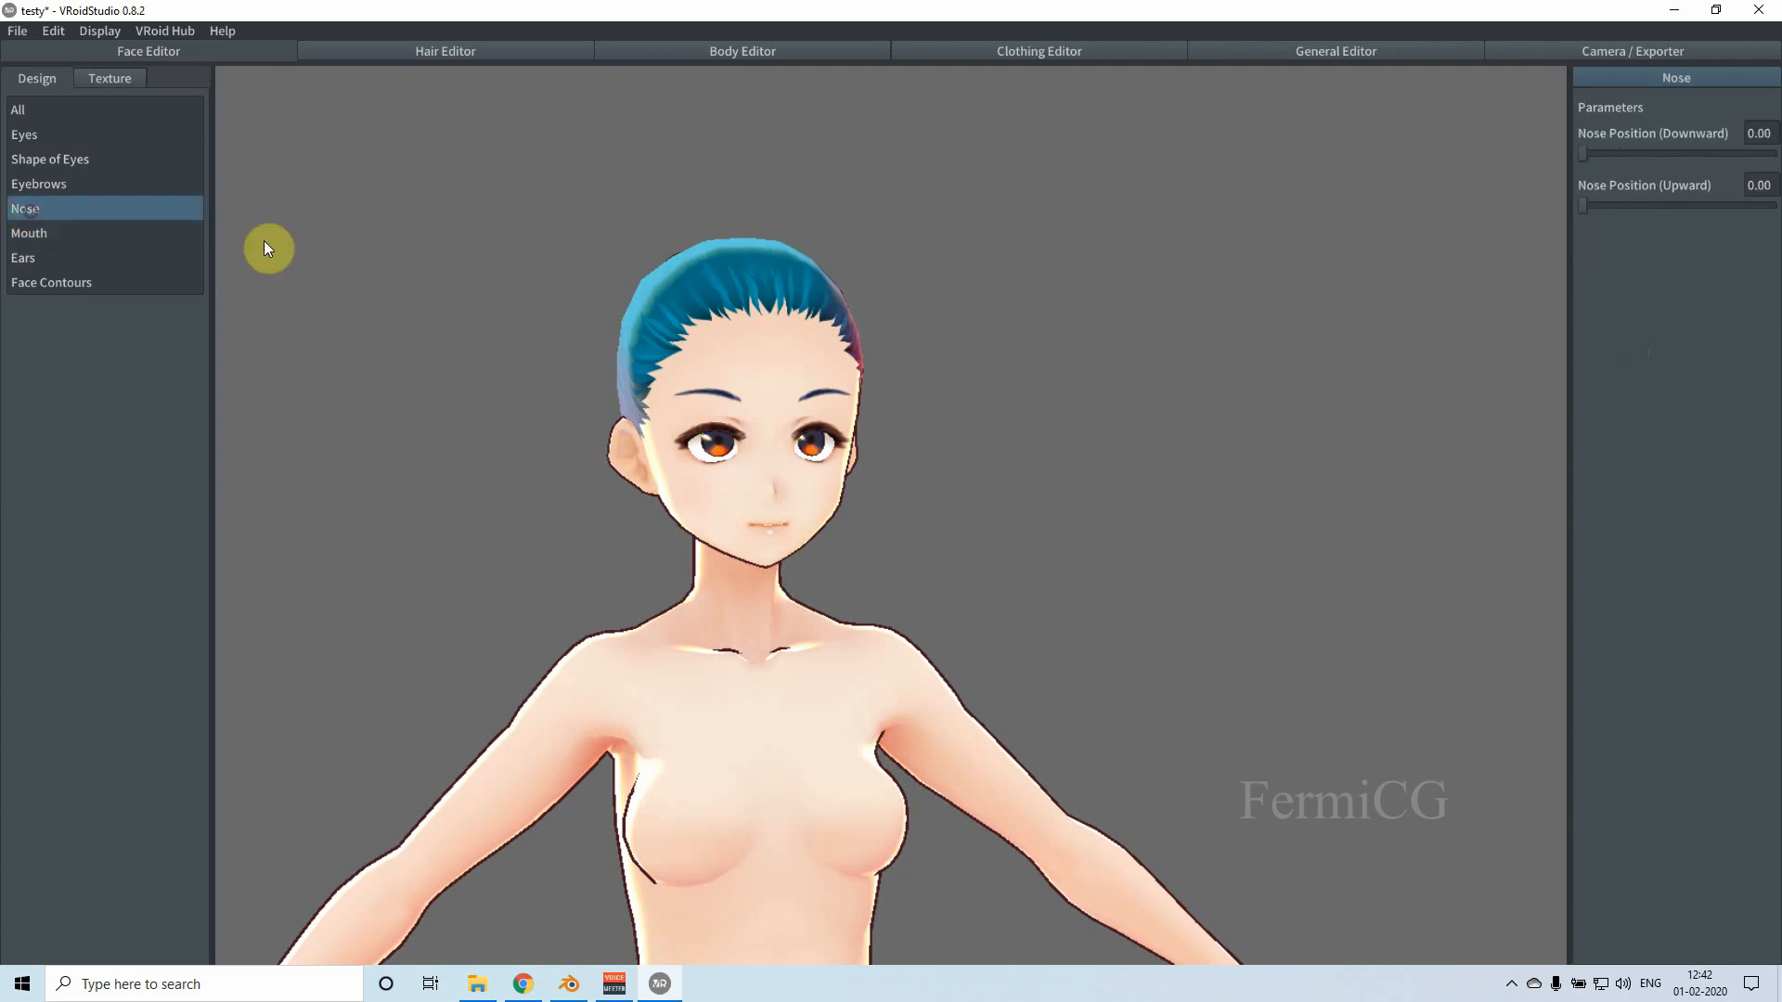
{"action": "mouse_move", "coordinate": [1583, 154]}
{"action": "left_mouse_down"}
{"action": "mouse_move", "coordinate": [1742, 152]}
{"action": "mouse_move", "coordinate": [1616, 156]}
{"action": "mouse_move", "coordinate": [1704, 157]}
{"action": "mouse_move", "coordinate": [1613, 172]}
{"action": "left_mouse_up"}
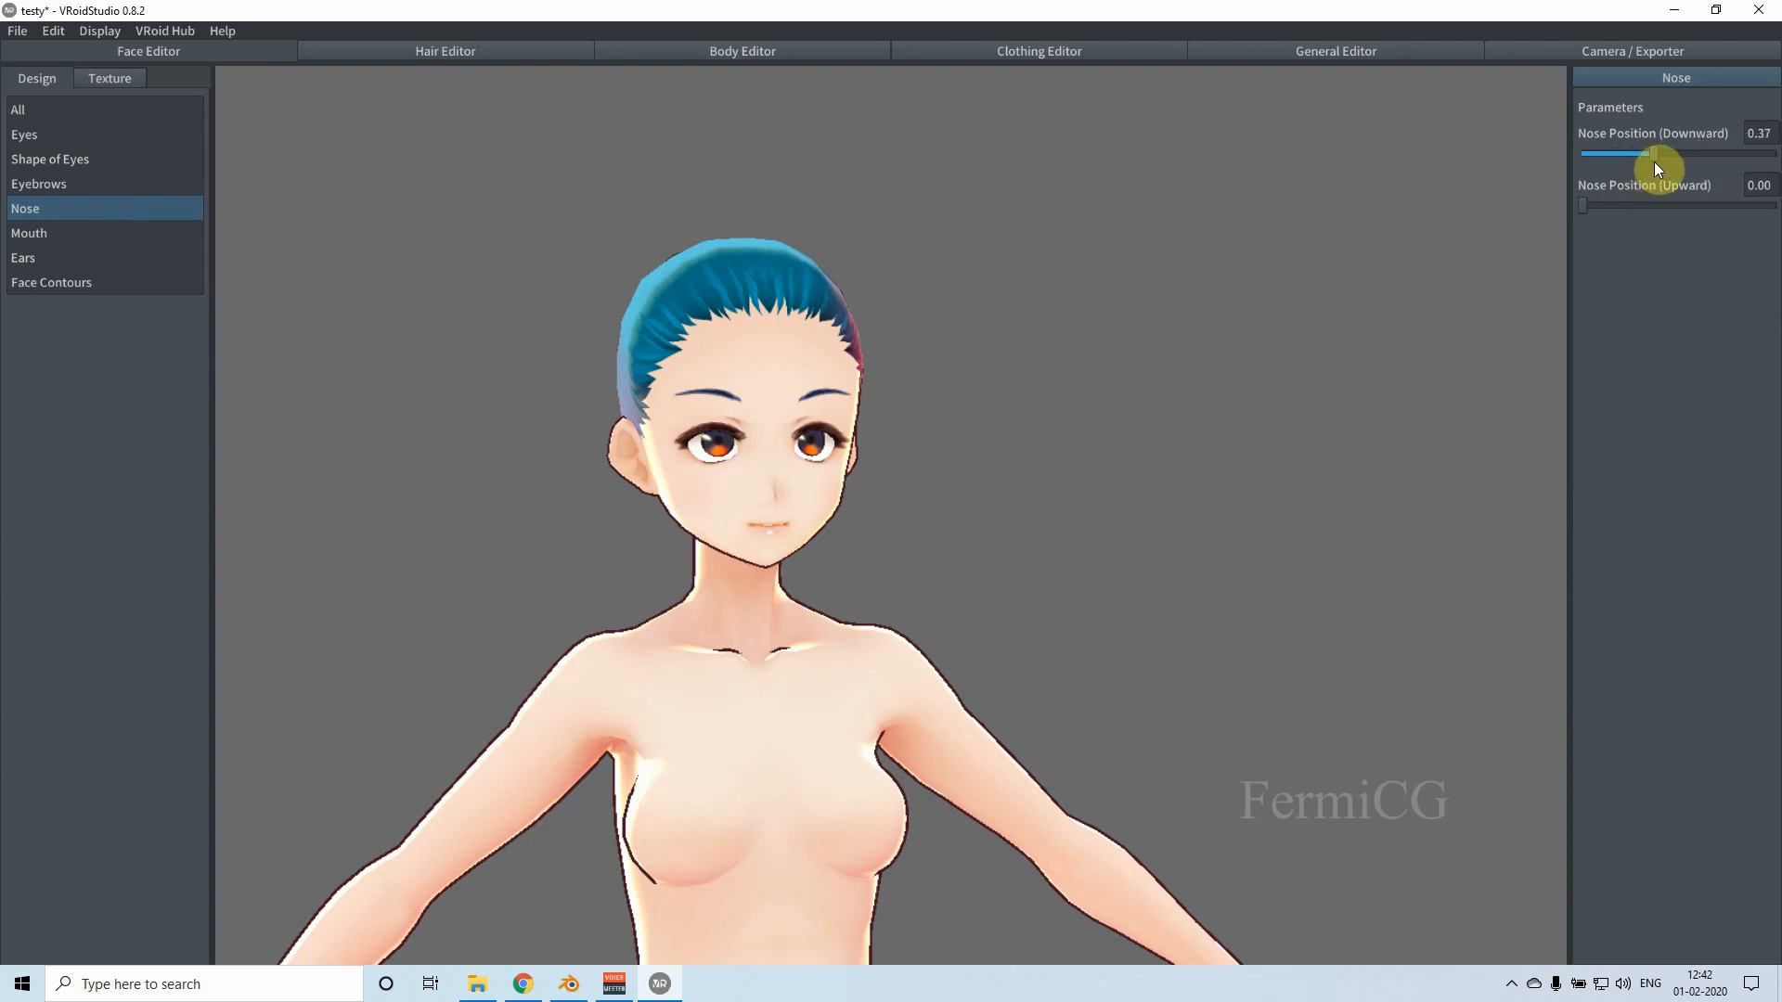
{"action": "left_click_drag", "start_coordinate": [1719, 183], "coordinate": [1568, 179]}
Step: Reshape the eyebrows by adjusting Frowned Eyebrows, Eyebrow Position, Eyebrow Position (Upward) and Eyebrows Distance
{"action": "left_click", "coordinate": [69, 185]}
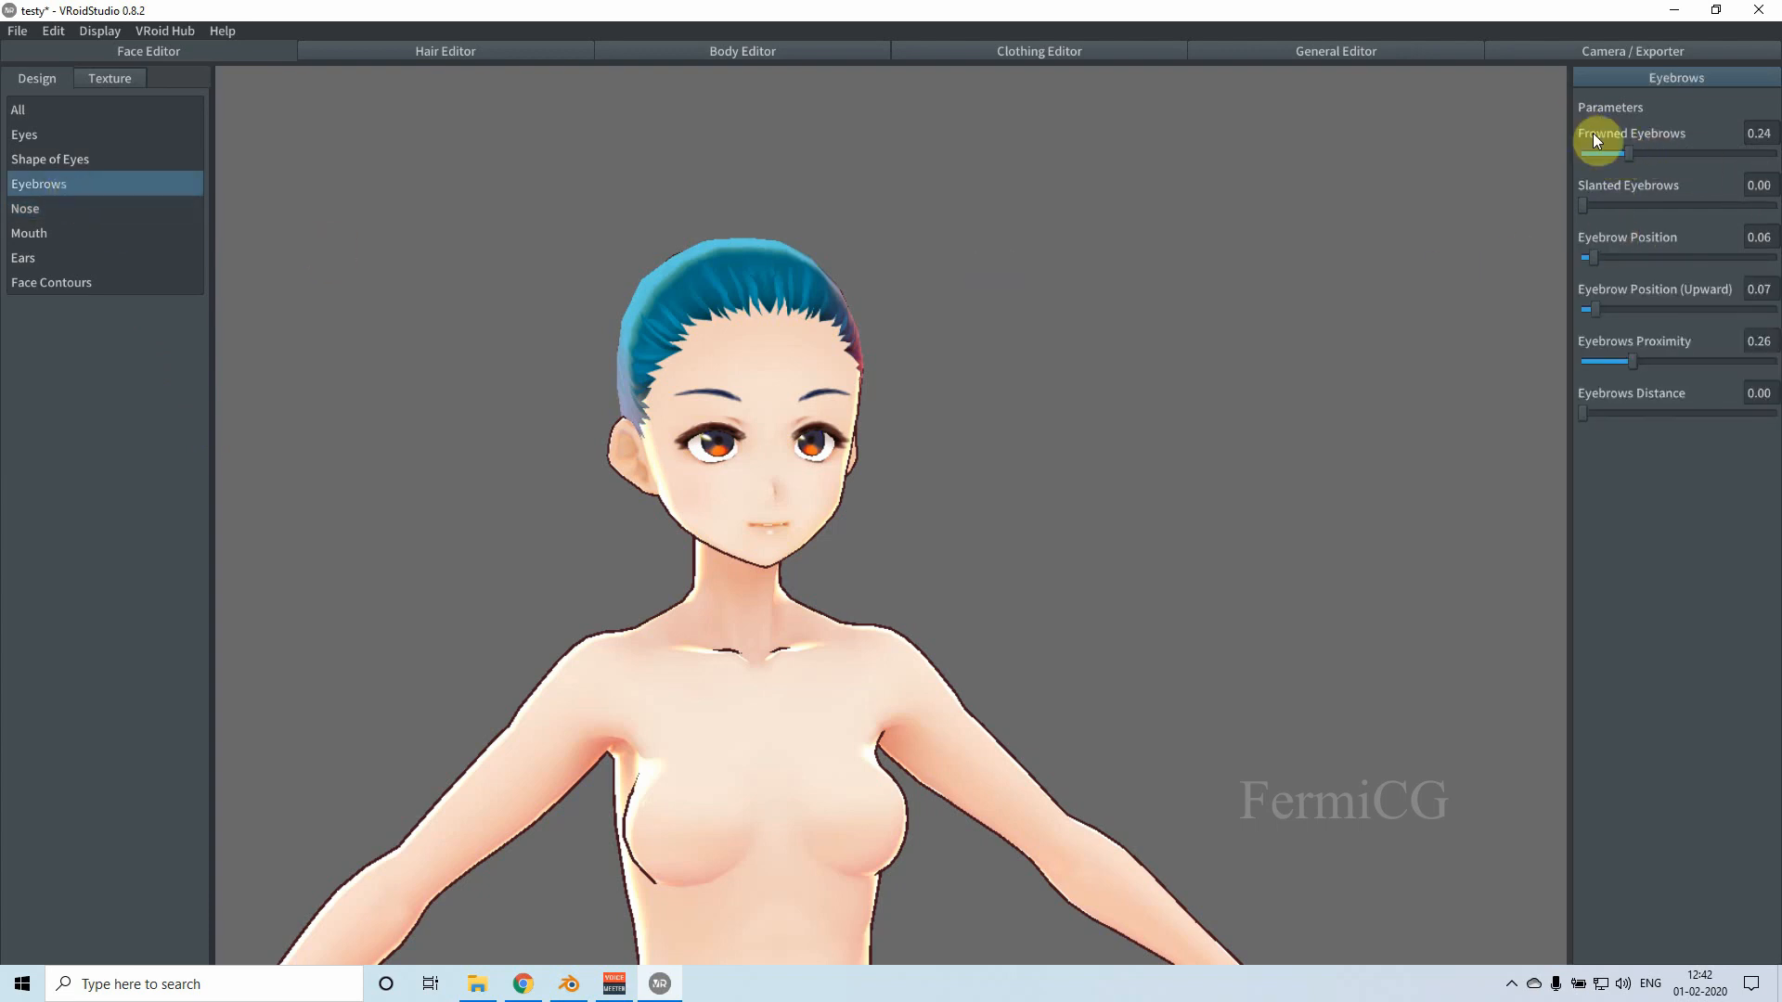
{"action": "left_click_drag", "start_coordinate": [1630, 151], "coordinate": [1735, 206]}
{"action": "left_click_drag", "start_coordinate": [1585, 260], "coordinate": [1695, 257]}
{"action": "left_click_drag", "start_coordinate": [1606, 318], "coordinate": [1559, 324]}
{"action": "mouse_move", "coordinate": [1587, 418]}
{"action": "left_mouse_down"}
{"action": "mouse_move", "coordinate": [1648, 422]}
{"action": "mouse_move", "coordinate": [1581, 426]}
{"action": "left_mouse_up"}
Step: Set the eye shape to Outer Slant Downward 0.35 and Upward 0.15, Lower Eyelid Lift 0.13, Inner Slant Downward 0.08 and Upward 0.48
{"action": "left_click", "coordinate": [73, 159]}
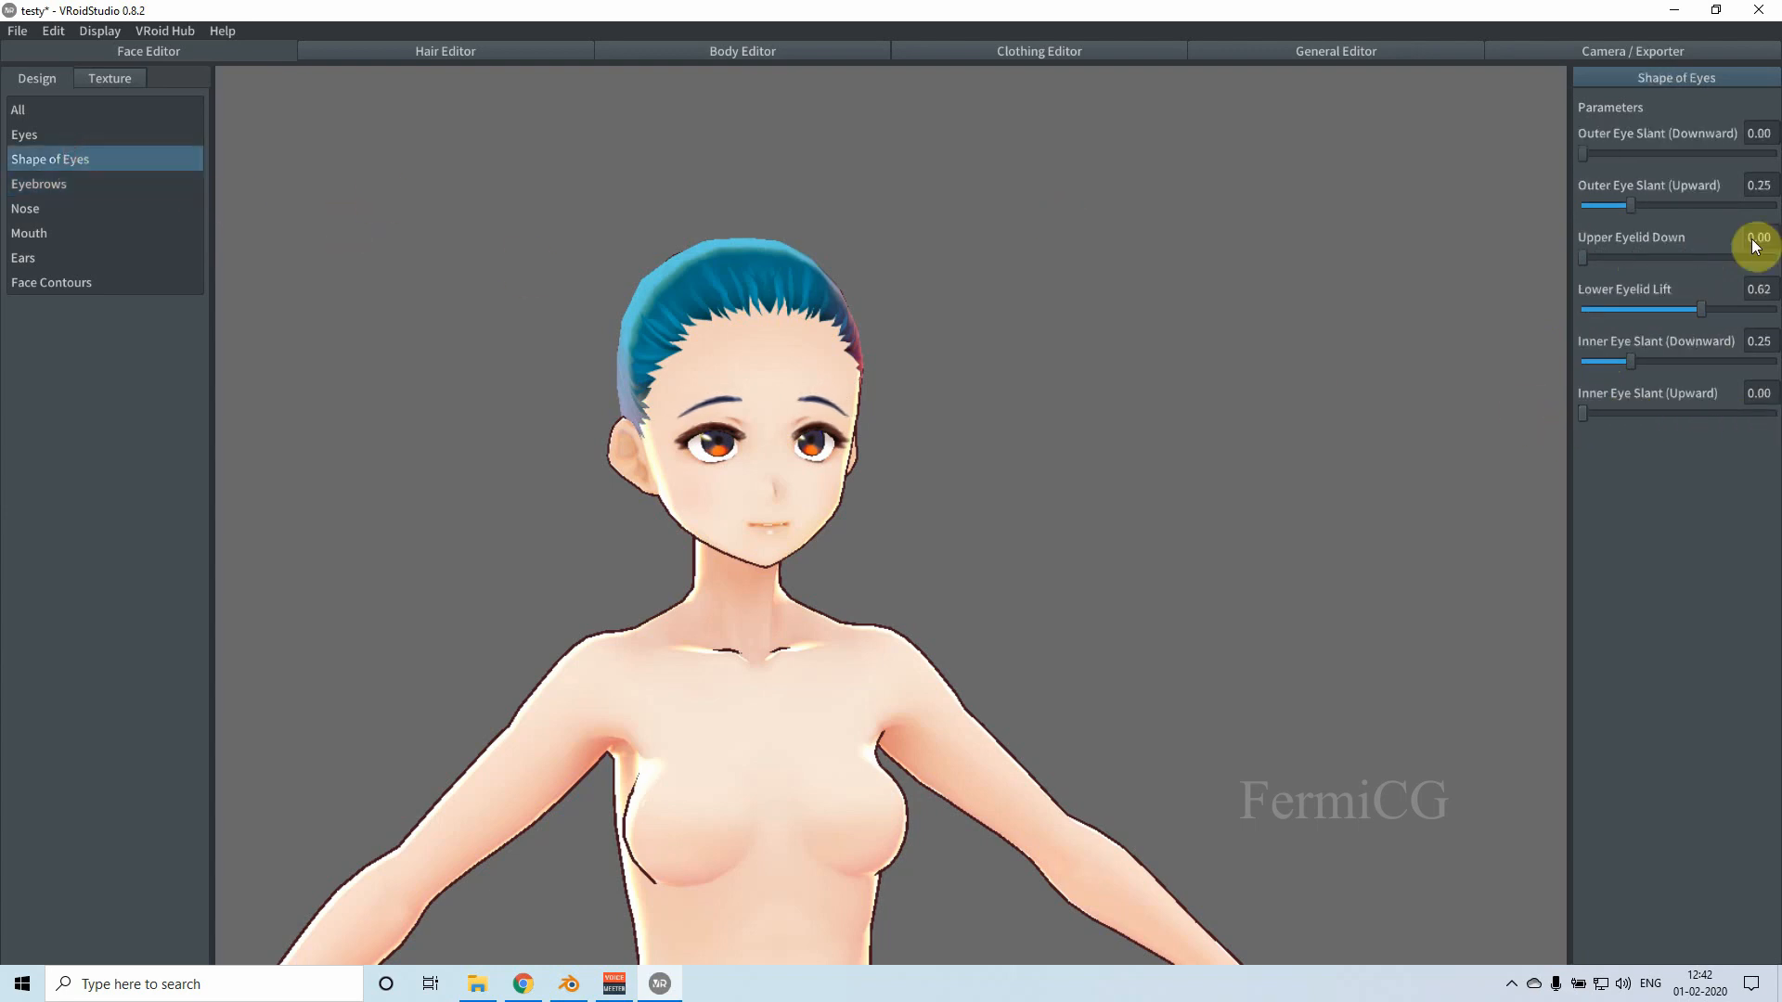
{"action": "left_click_drag", "start_coordinate": [1723, 211], "coordinate": [1601, 211]}
{"action": "left_click_drag", "start_coordinate": [1584, 150], "coordinate": [1652, 155]}
{"action": "left_click_drag", "start_coordinate": [1697, 310], "coordinate": [1678, 411]}
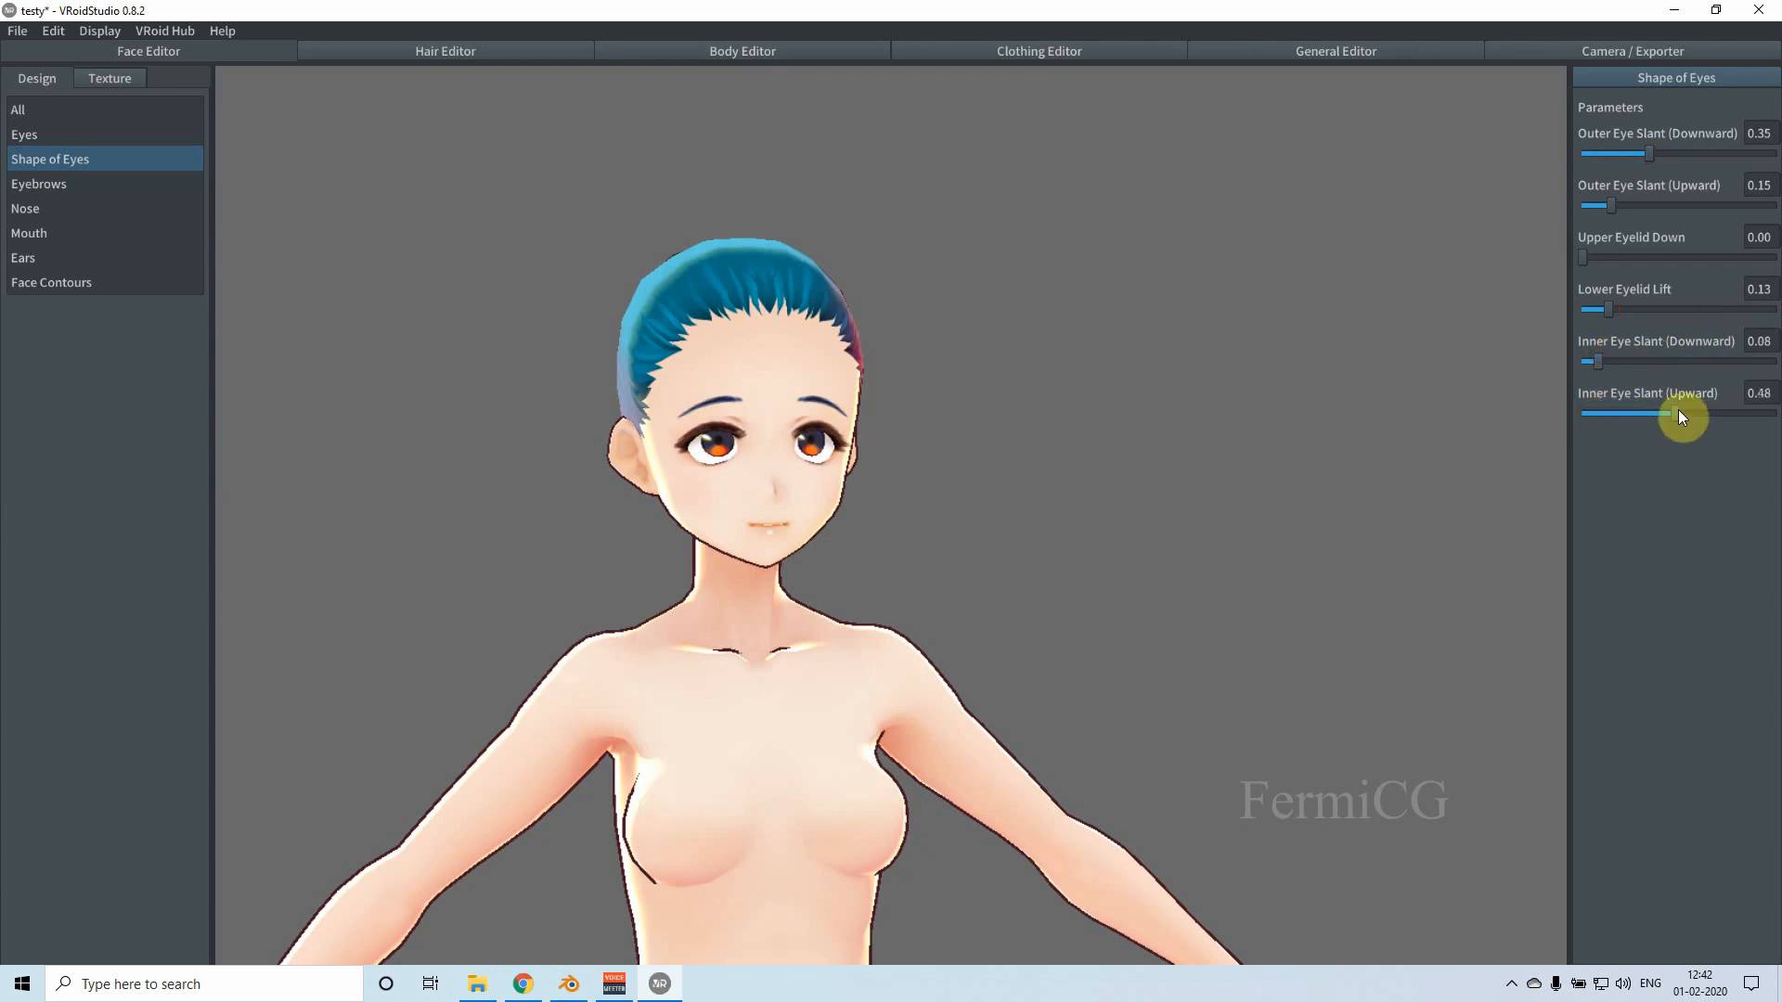
Step: Set Eye Position (Downward) to 0.47, adjust Eyes Proximity and Eye Narrowness, and view the face from another angle
{"action": "left_click", "coordinate": [28, 136]}
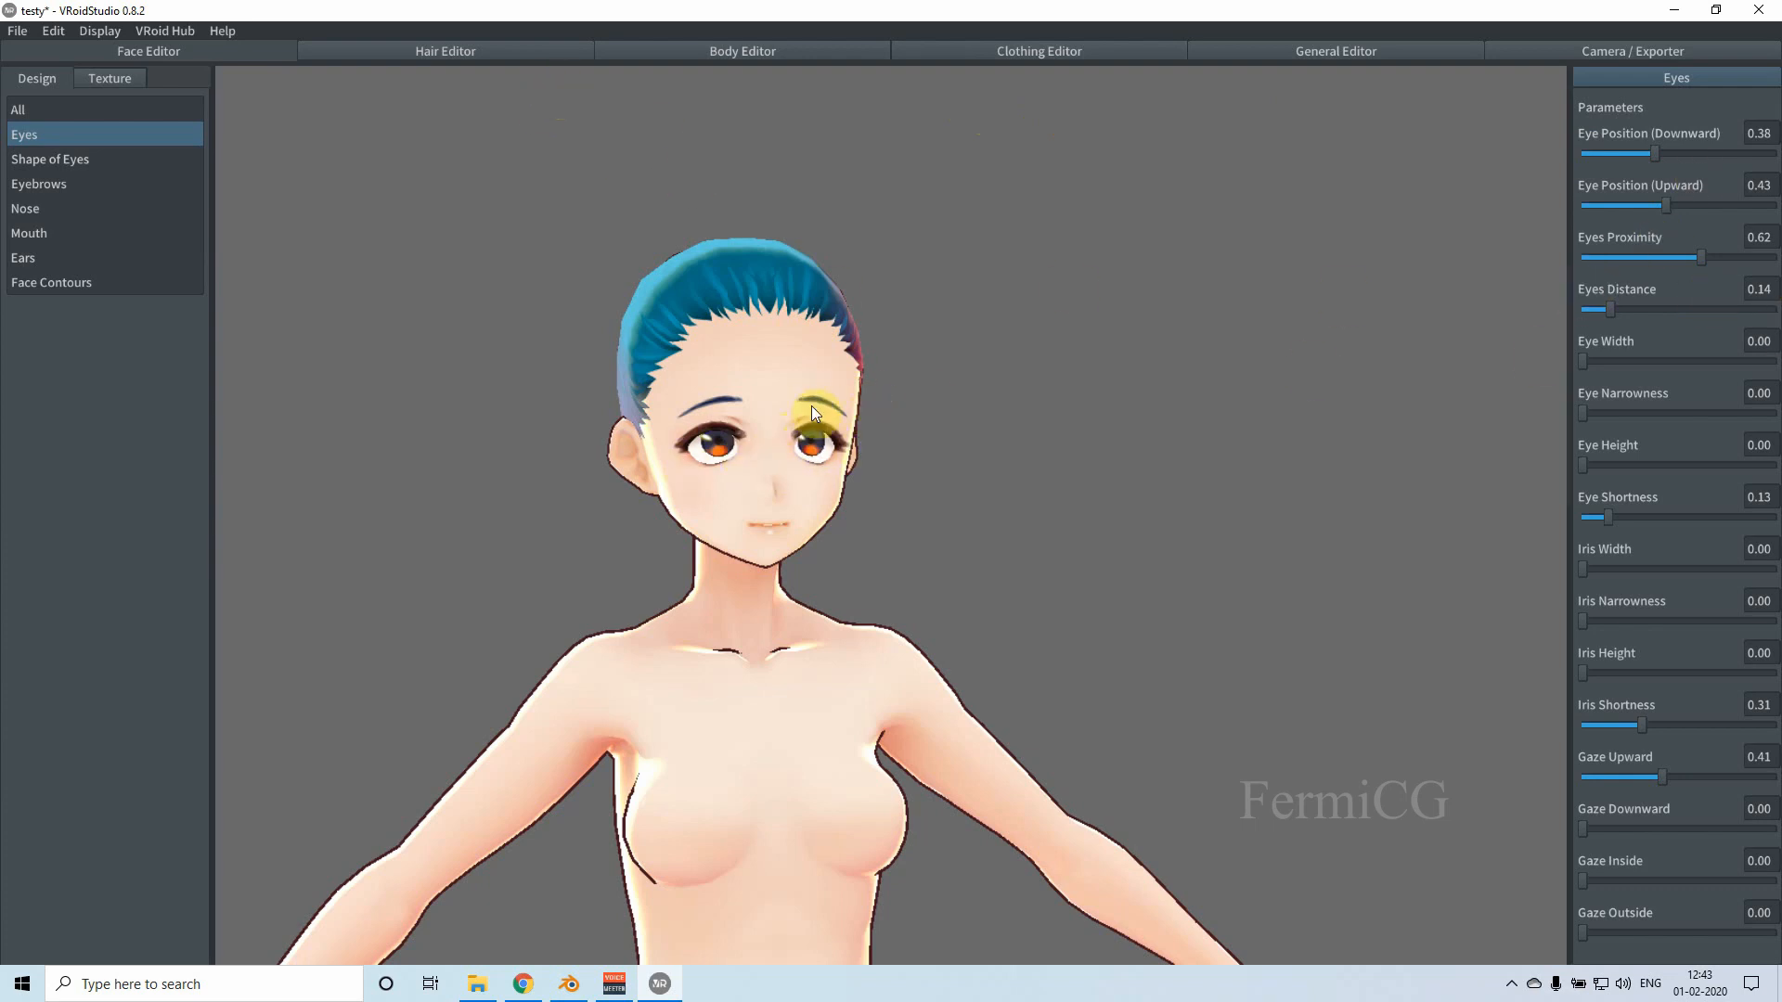
{"action": "mouse_move", "coordinate": [1650, 152]}
{"action": "left_mouse_down"}
{"action": "mouse_move", "coordinate": [1583, 148]}
{"action": "mouse_move", "coordinate": [1673, 156]}
{"action": "left_mouse_up"}
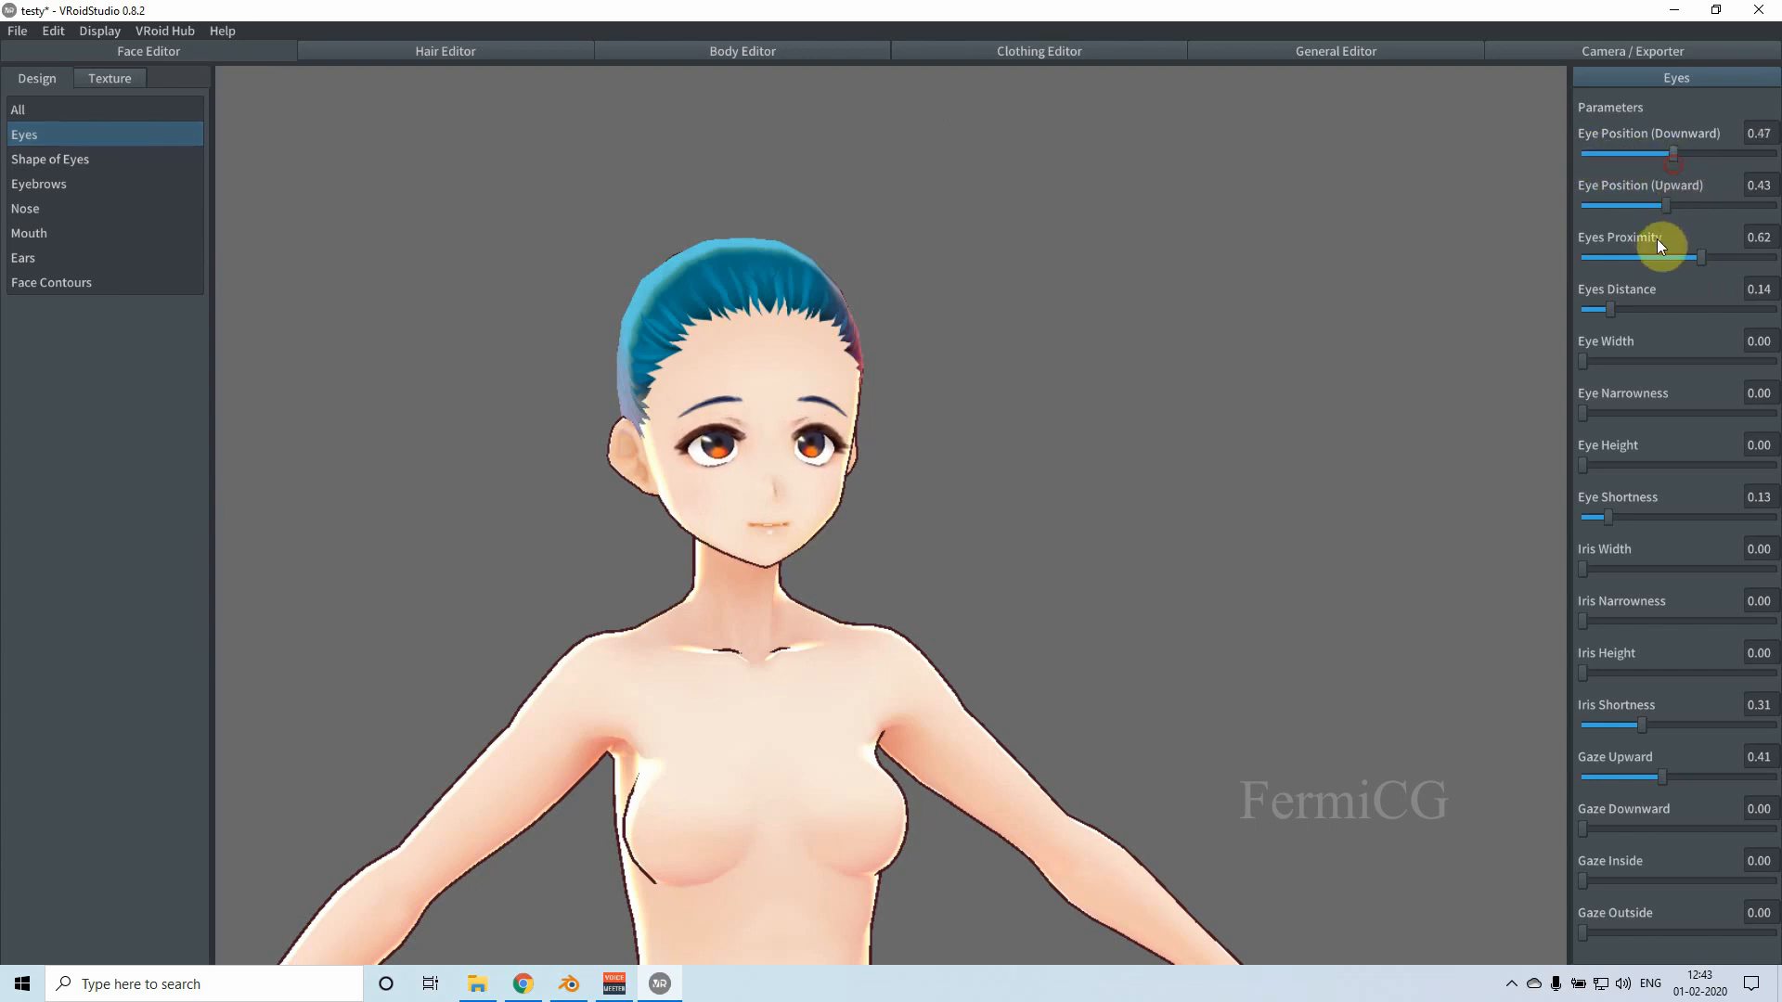
{"action": "left_click_drag", "start_coordinate": [1699, 263], "coordinate": [1699, 267]}
{"action": "left_click_drag", "start_coordinate": [1652, 419], "coordinate": [1570, 431]}
{"action": "right_click_drag", "start_coordinate": [876, 599], "coordinate": [784, 491]}
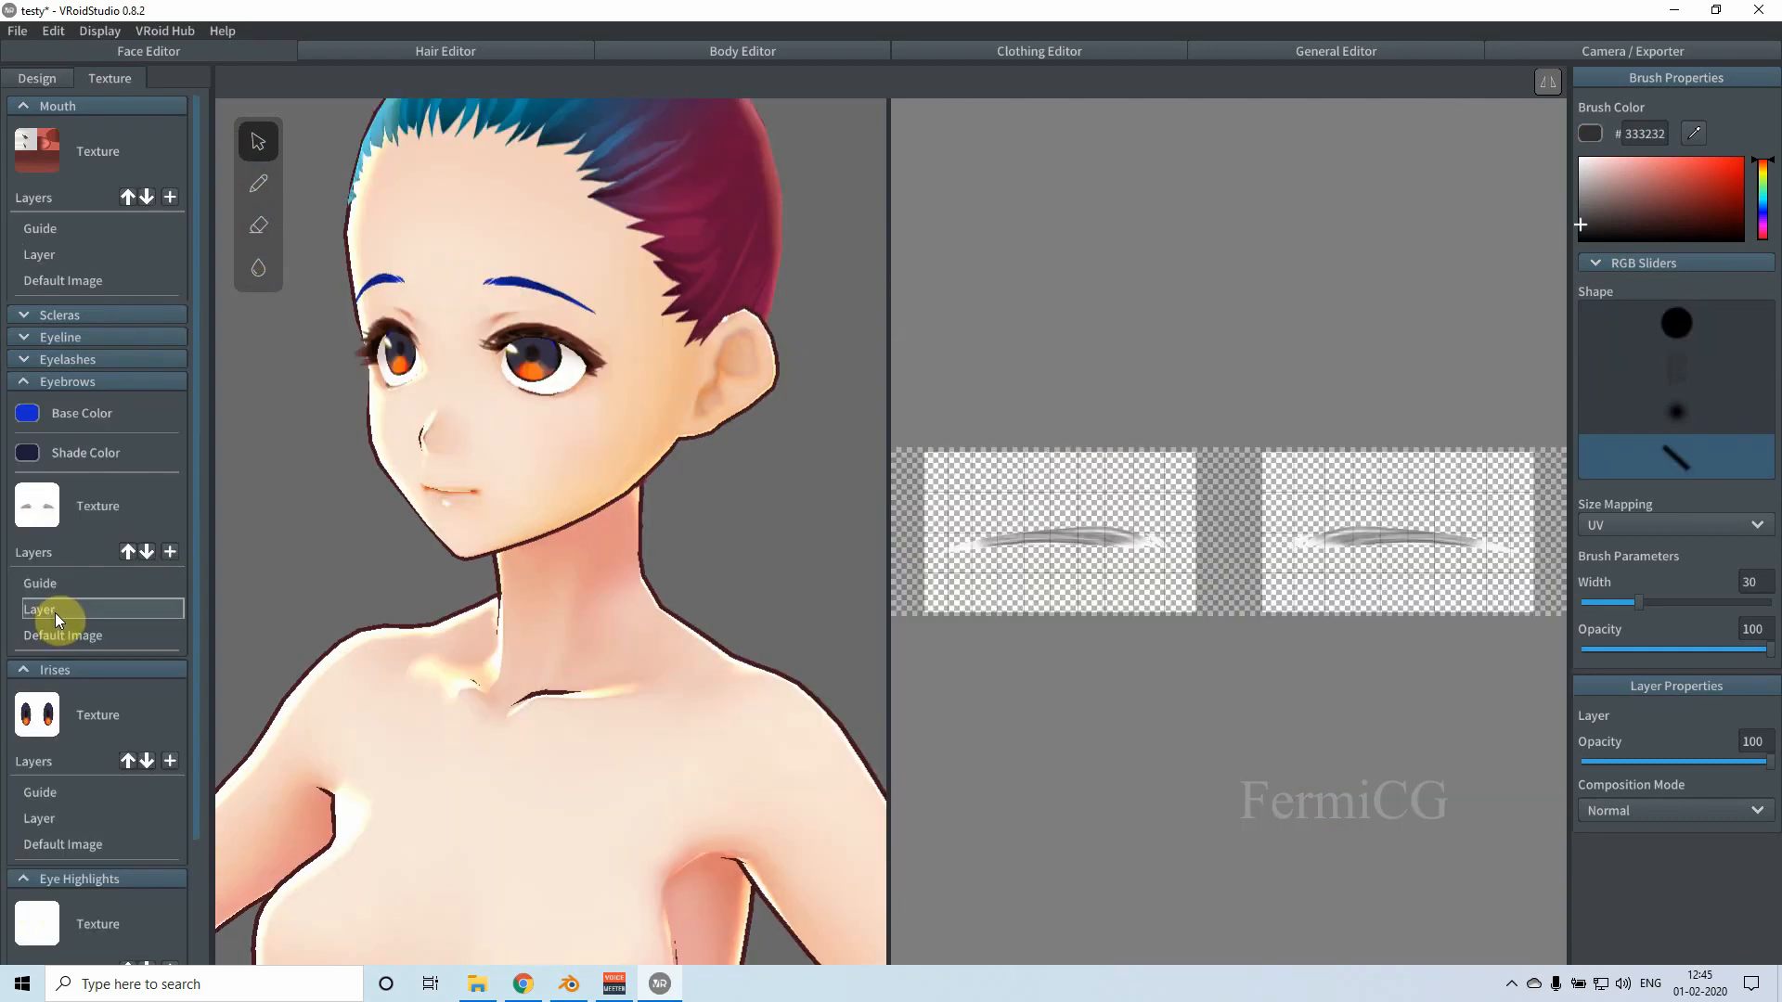
Step: Paint dark #333232 strokes across the orange part of both eyes on the Irises texture layer
{"action": "left_click", "coordinate": [48, 822]}
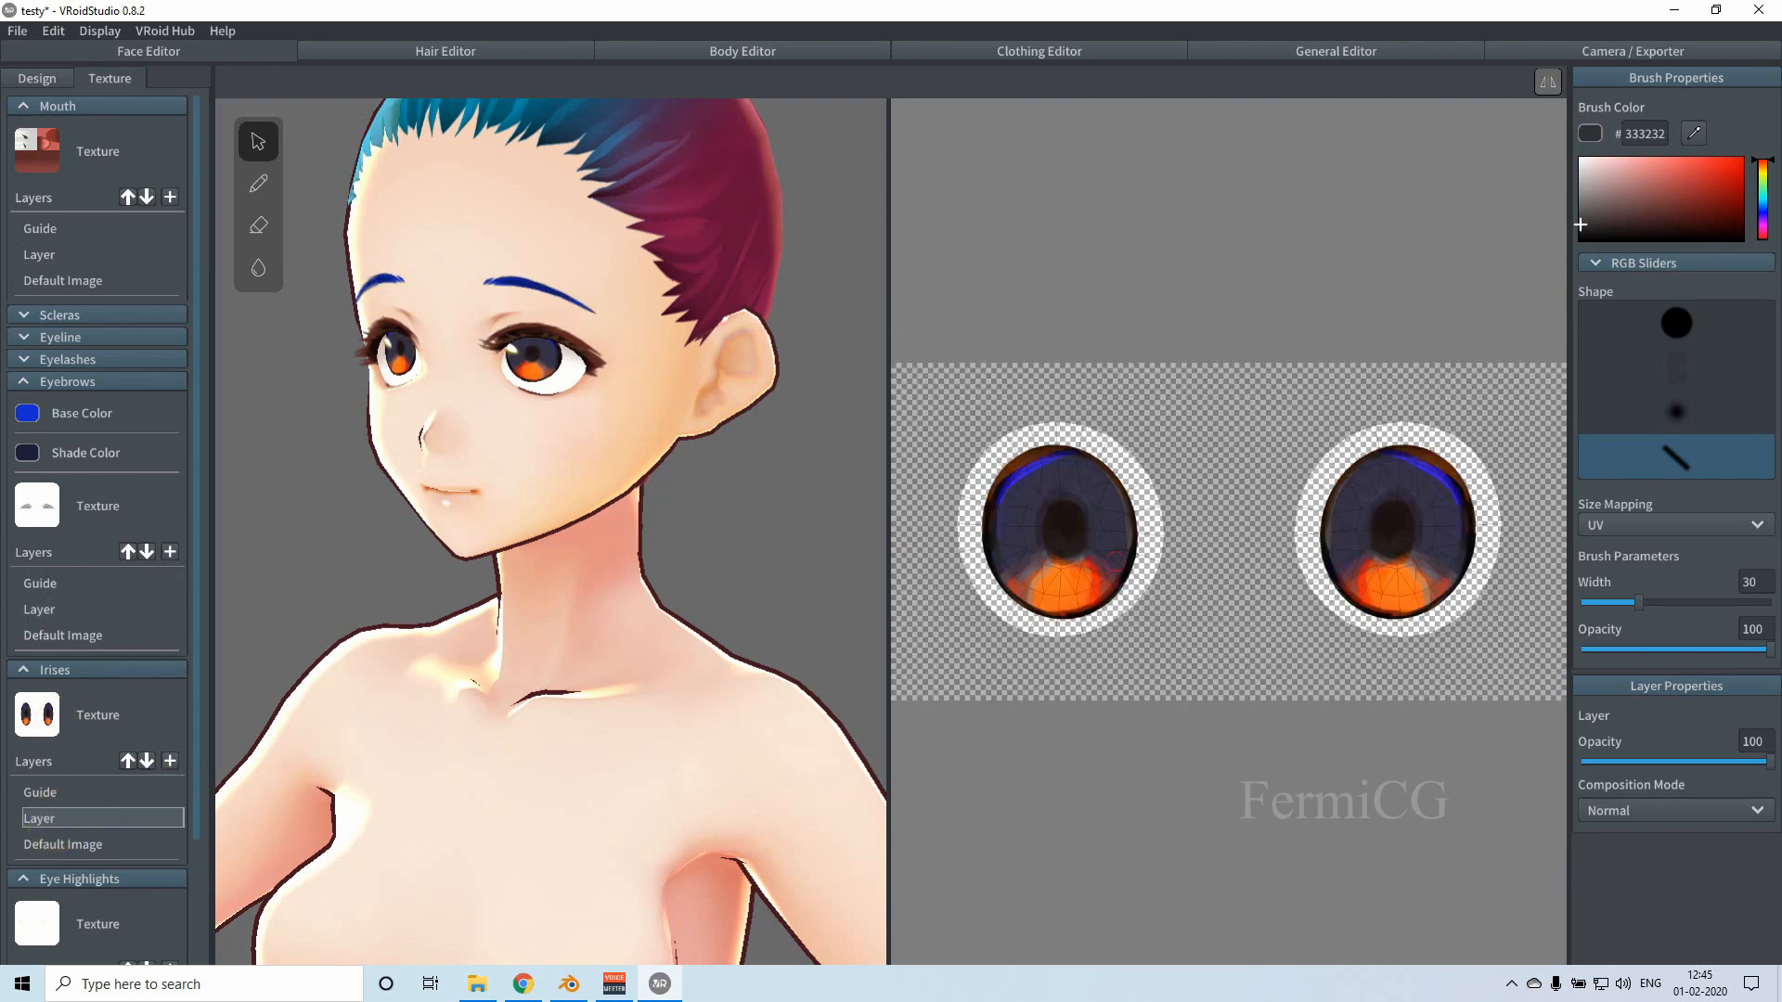
{"action": "scroll", "coordinate": [515, 314], "scroll_direction": "up", "scroll_amount": 5}
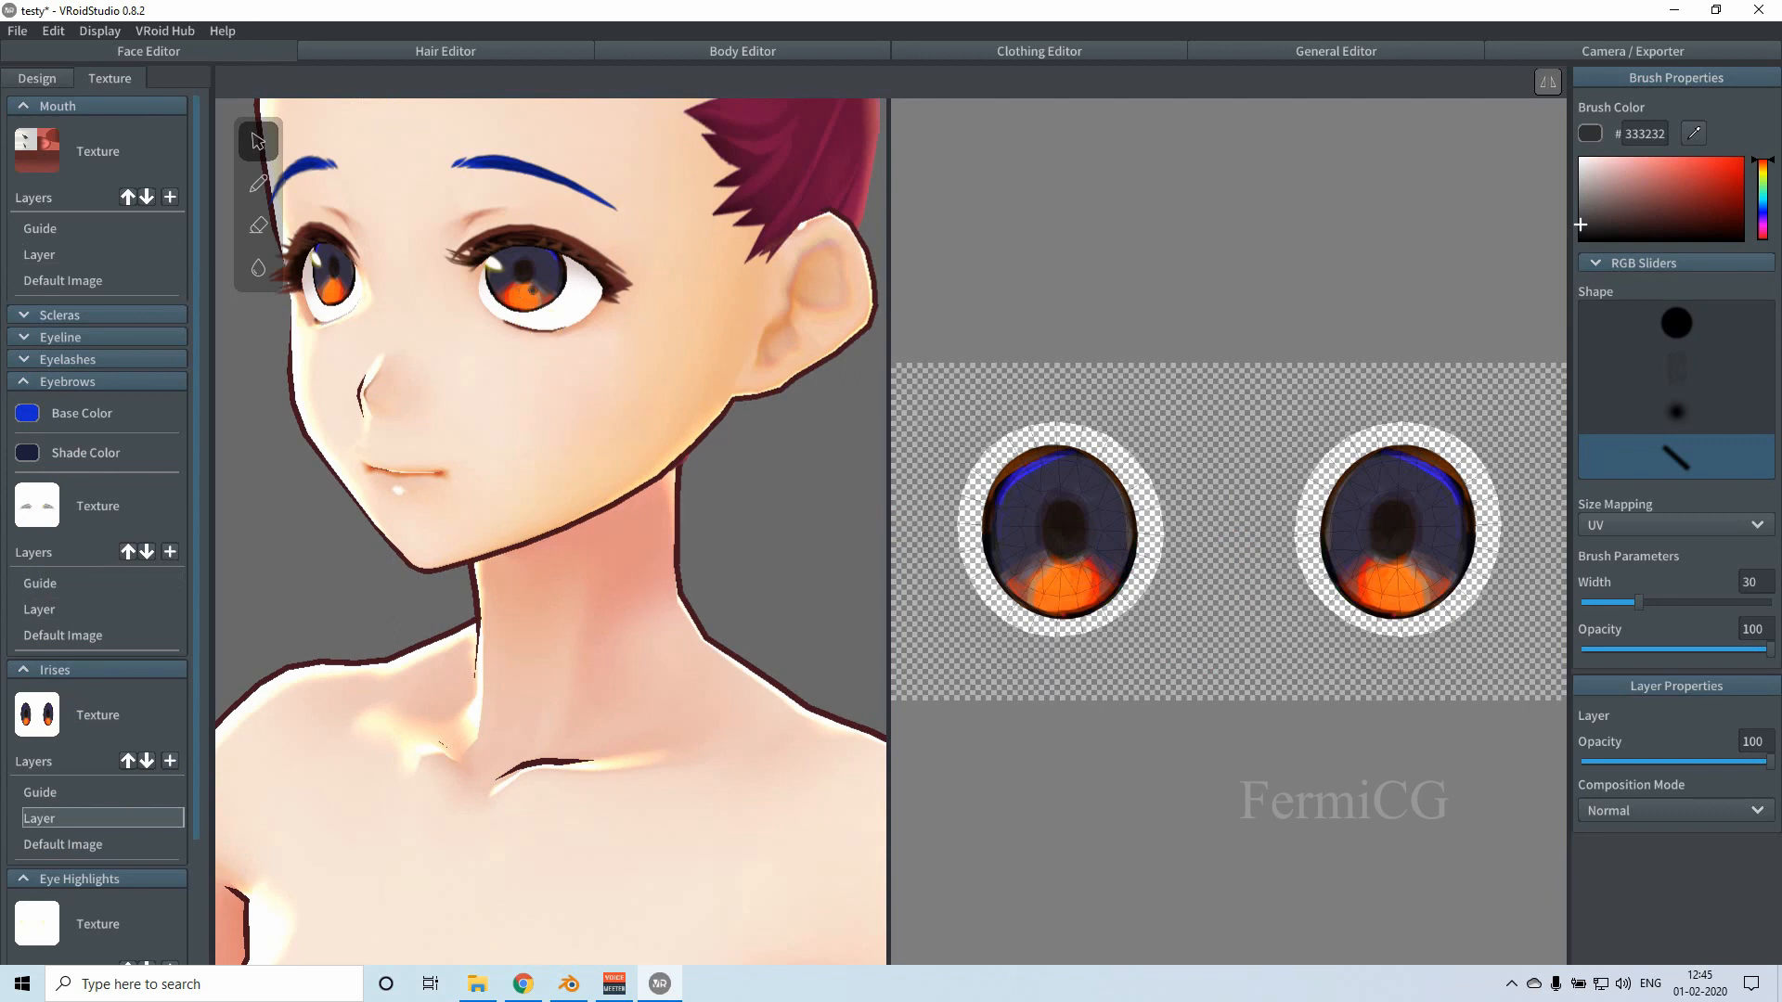
{"action": "left_click_drag", "start_coordinate": [521, 297], "coordinate": [516, 304]}
{"action": "left_click_drag", "start_coordinate": [317, 290], "coordinate": [343, 293]}
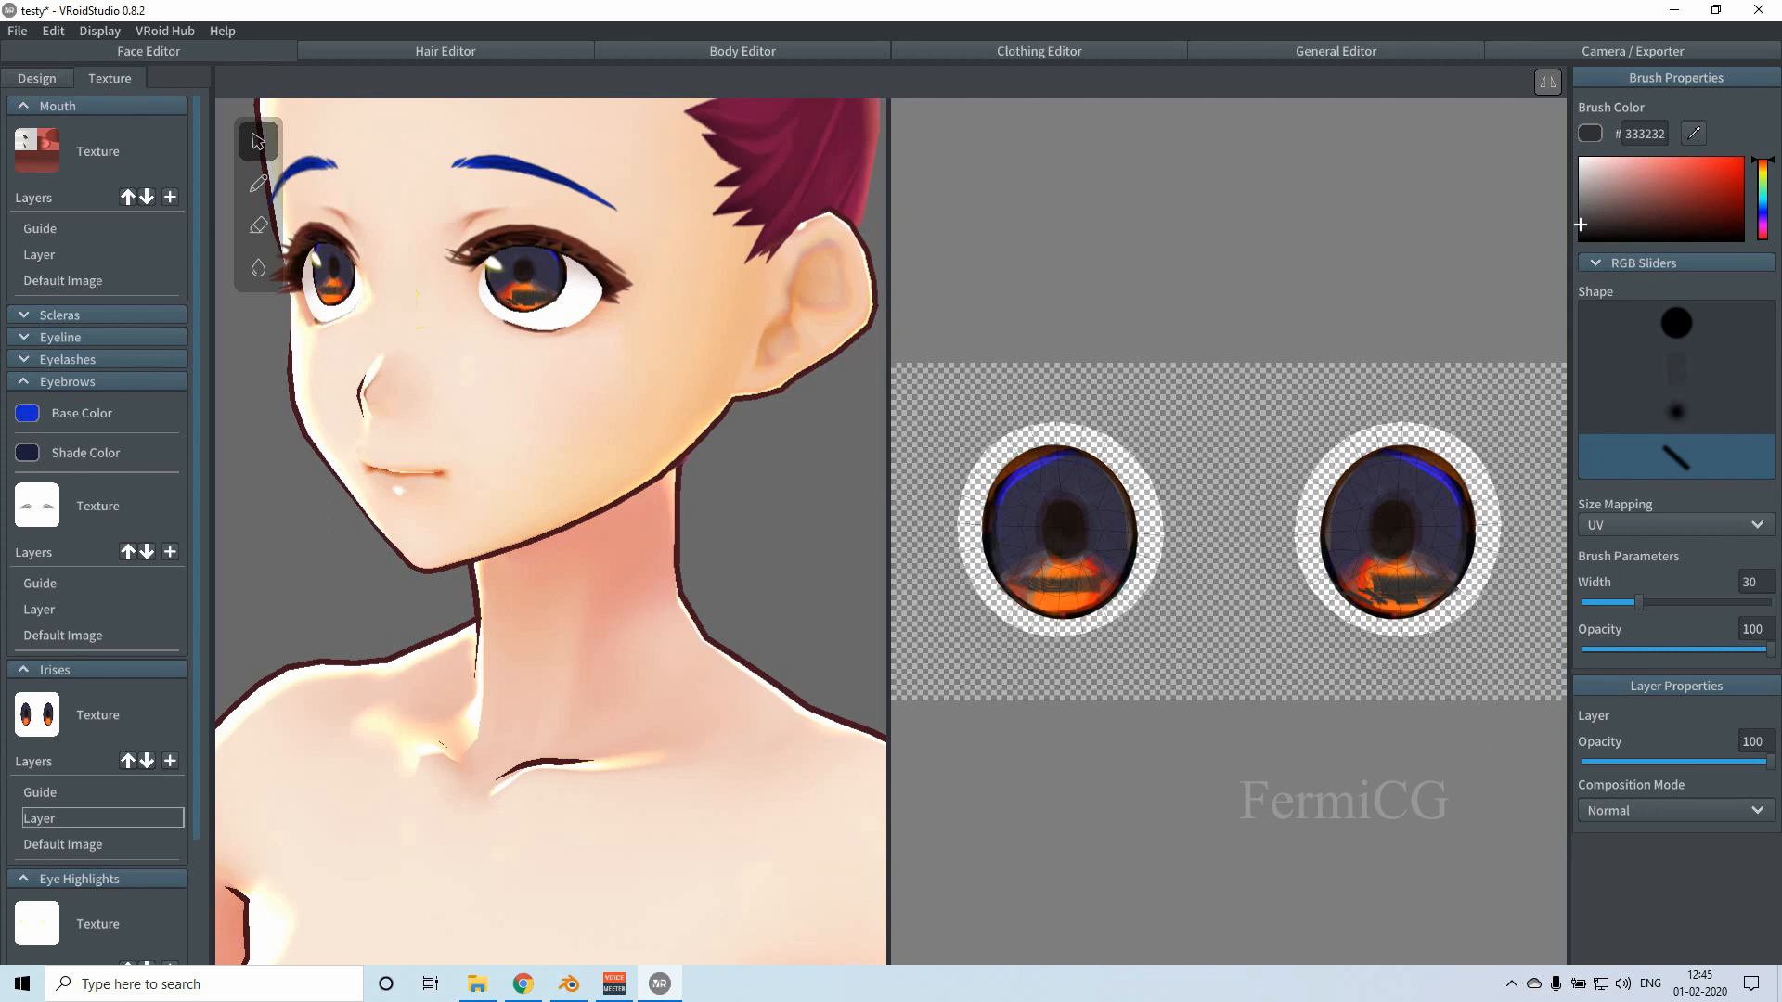
Step: Paint a red #D30303 dot in the centre of each pupil with the round brush at width 30
{"action": "left_click", "coordinate": [1671, 325]}
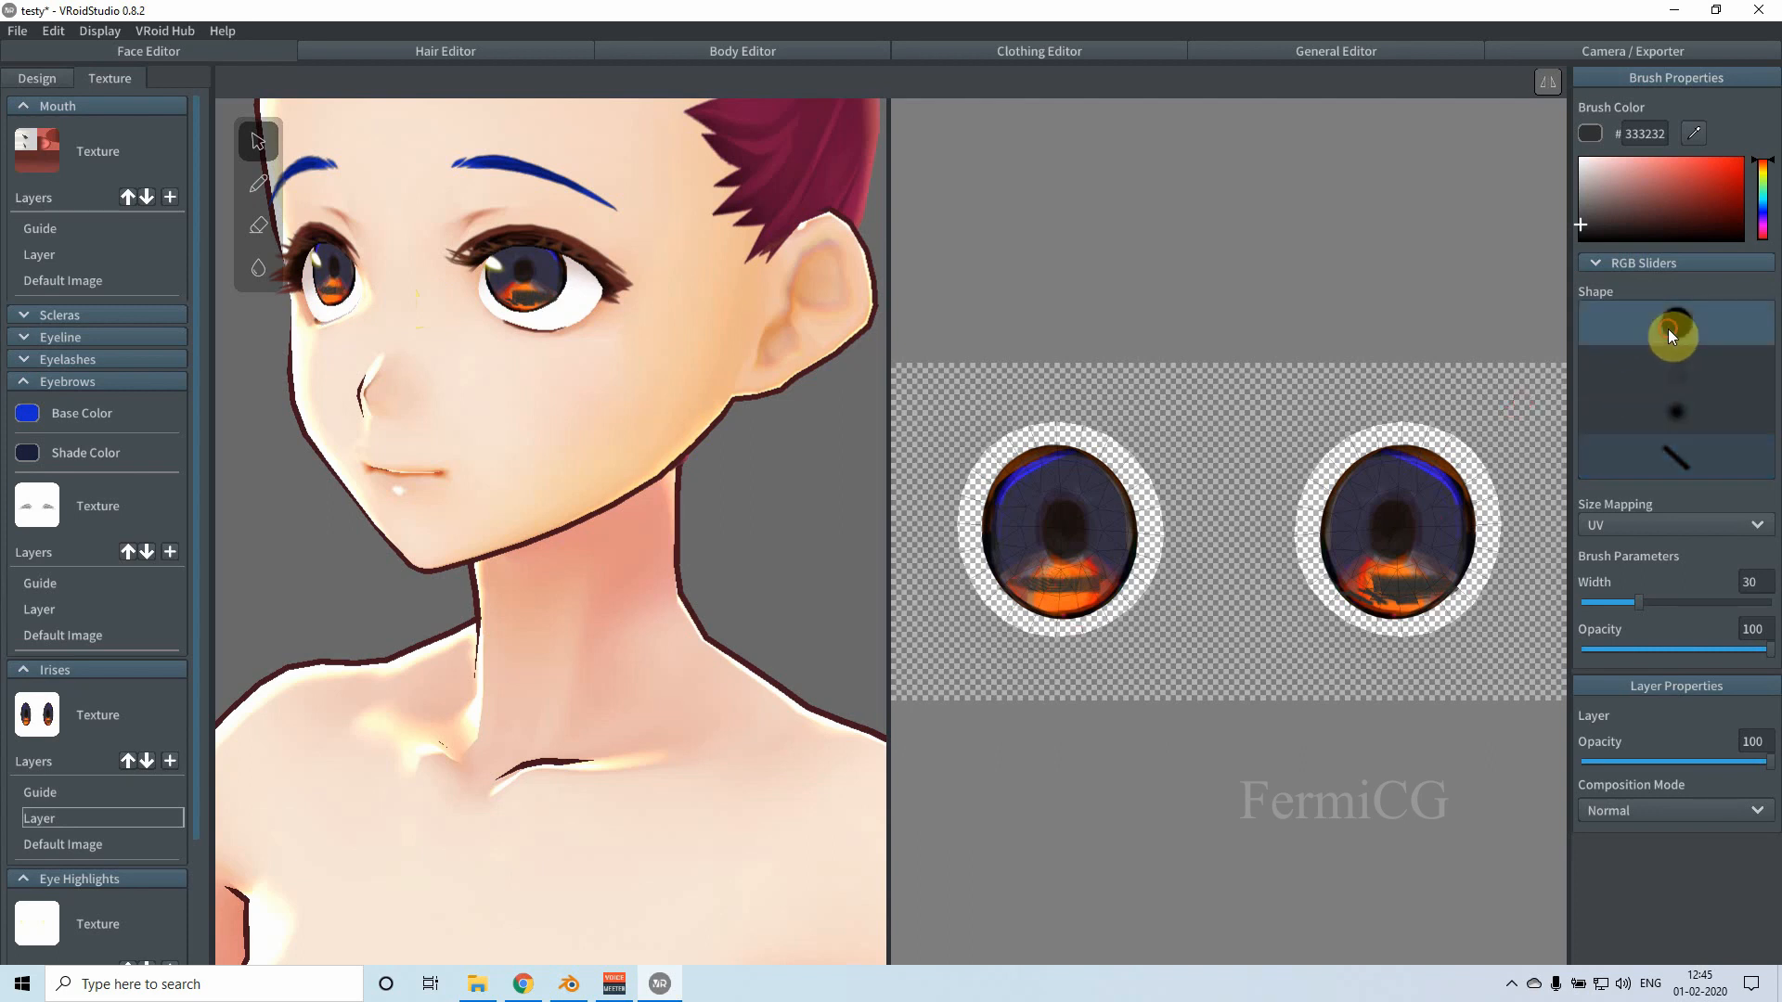
{"action": "left_click", "coordinate": [1741, 172]}
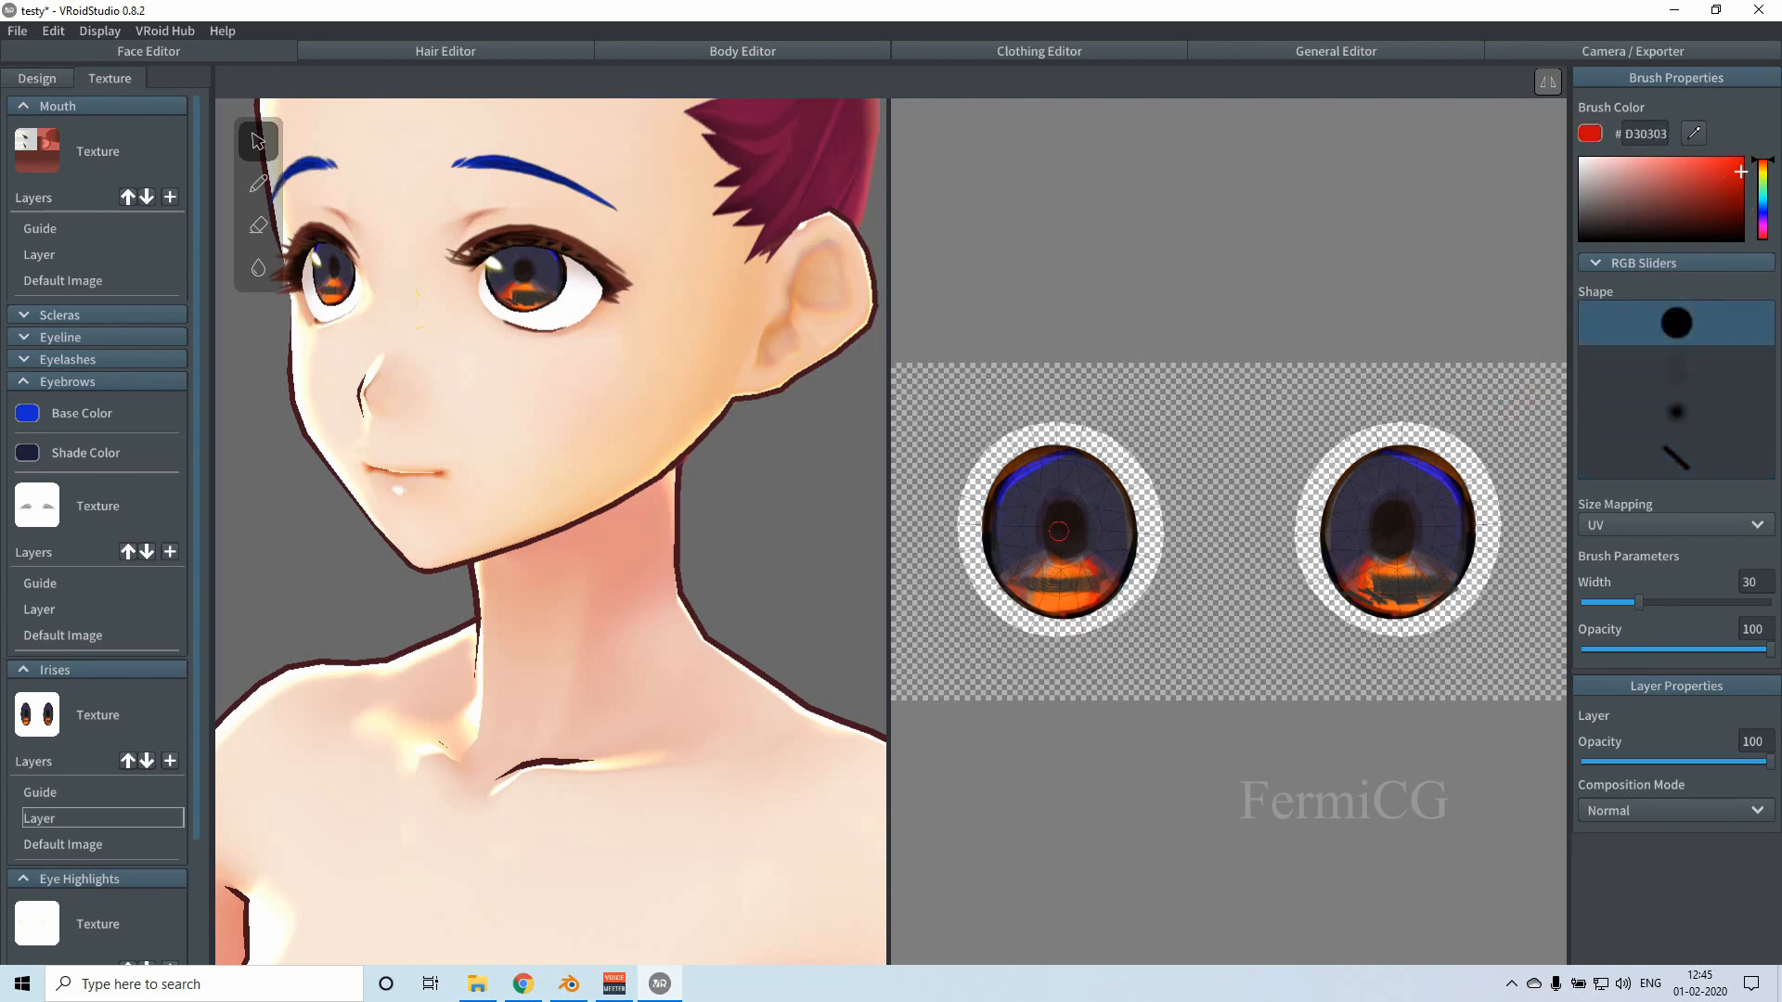
{"action": "left_click", "coordinate": [1399, 527]}
{"action": "scroll", "coordinate": [585, 427], "scroll_direction": "down", "scroll_amount": 3}
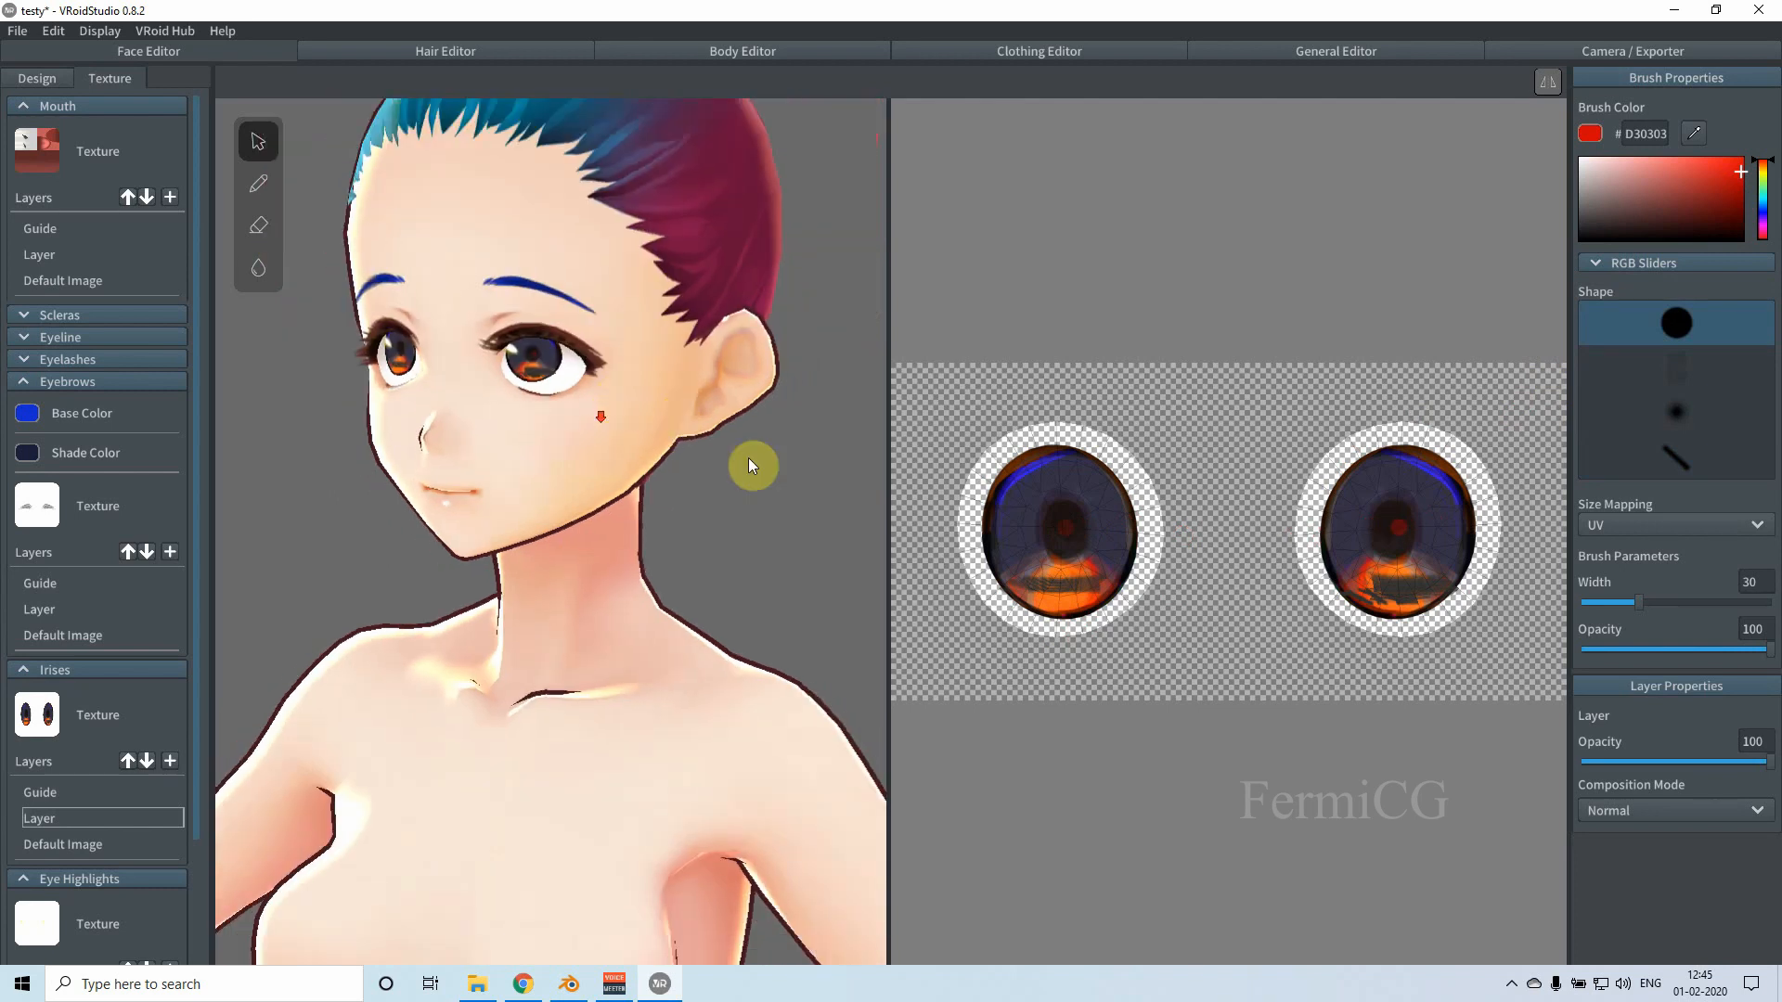
{"action": "scroll", "coordinate": [1303, 576], "scroll_direction": "down", "scroll_amount": 2}
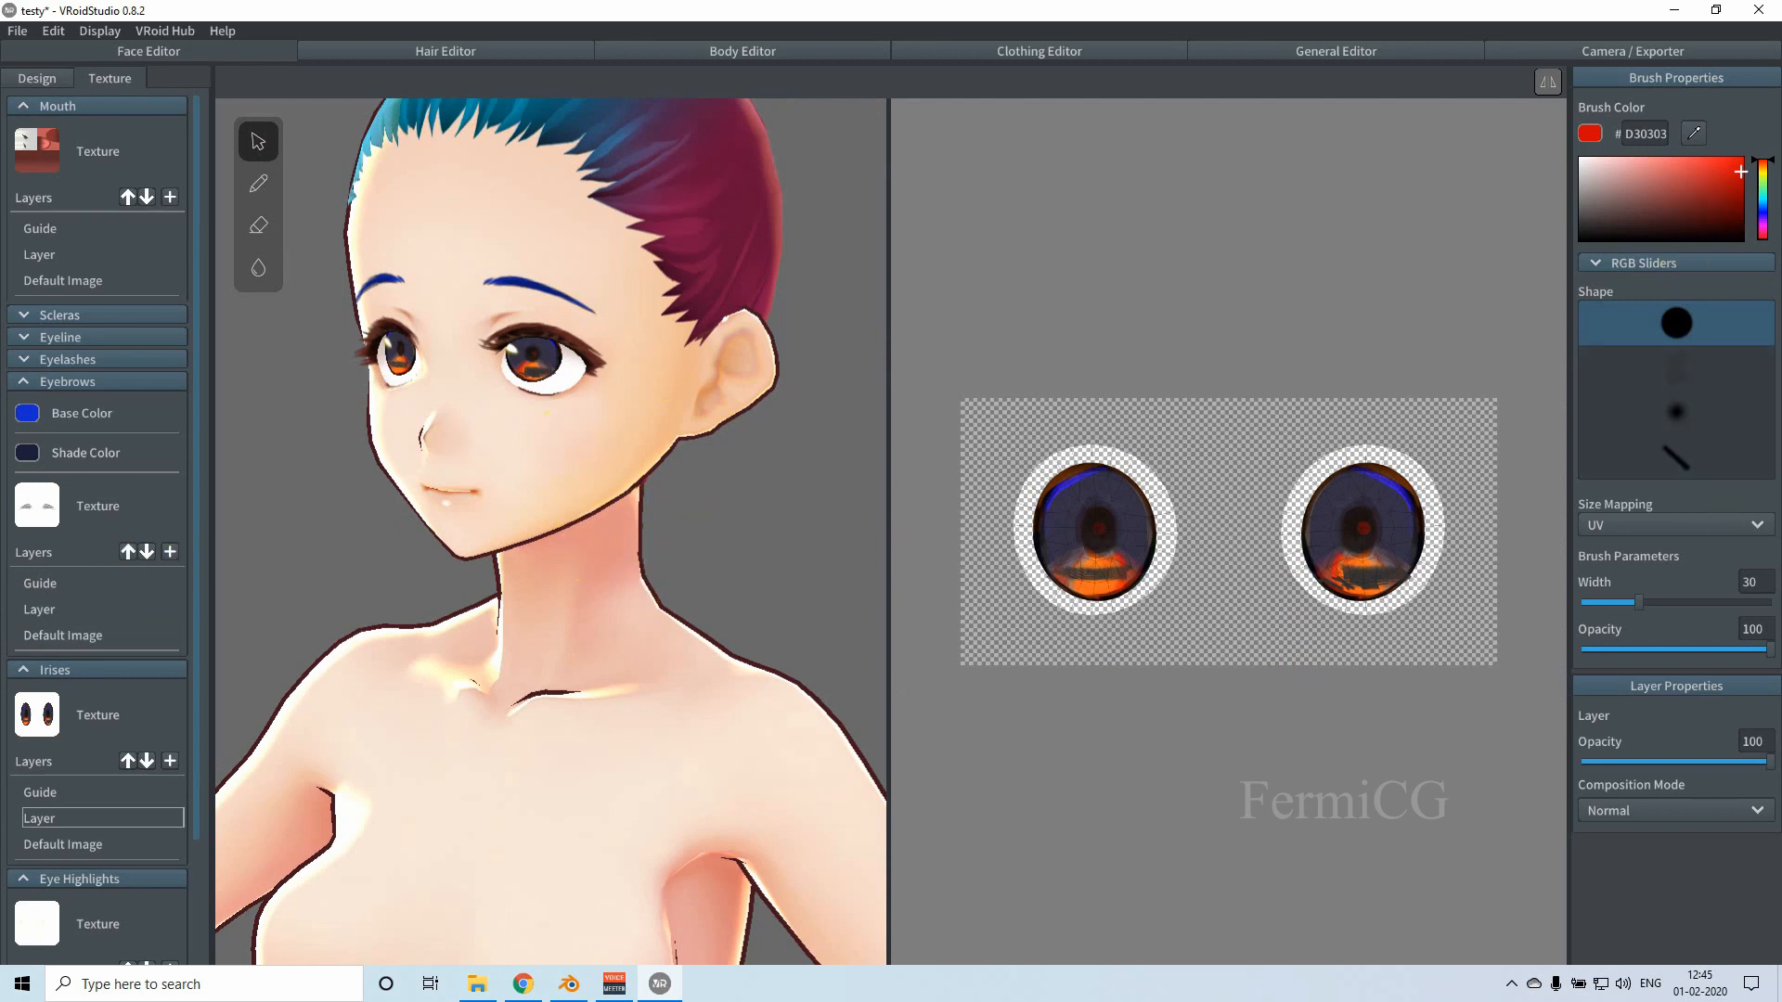
Step: Switch to hair editing, hide the Base Hair group, and view the bare head from the front
{"action": "left_click", "coordinate": [37, 78]}
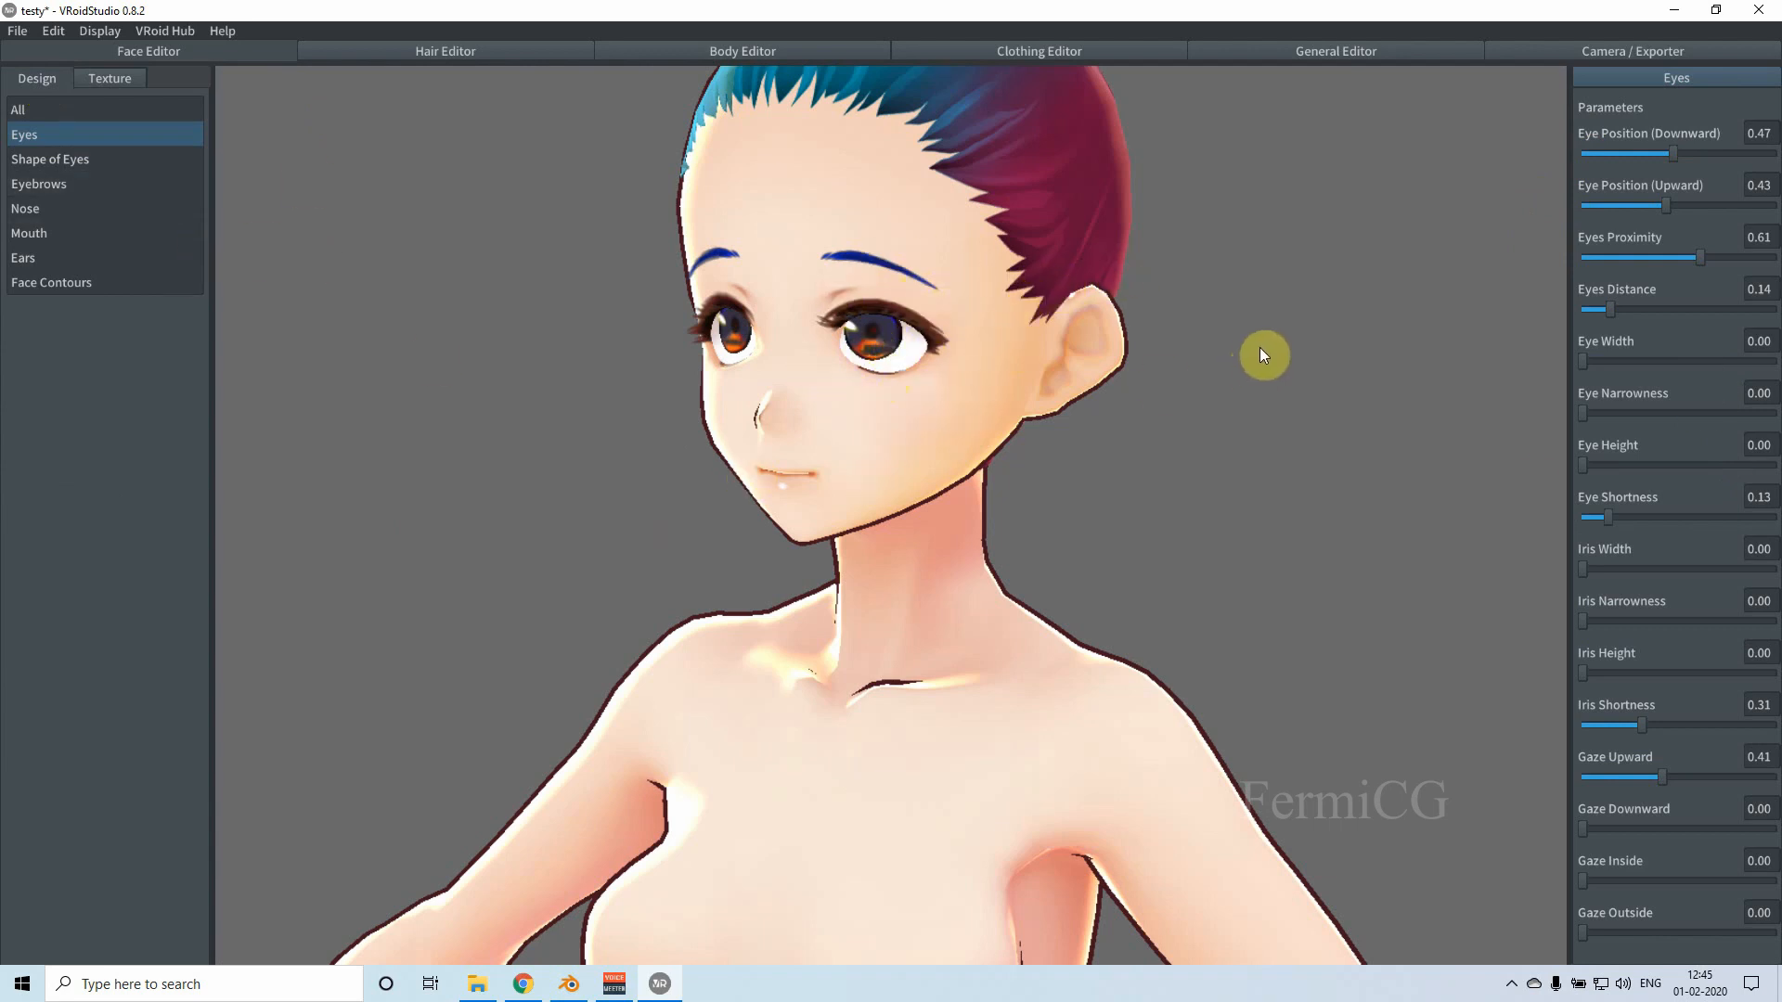
{"action": "left_click", "coordinate": [508, 52]}
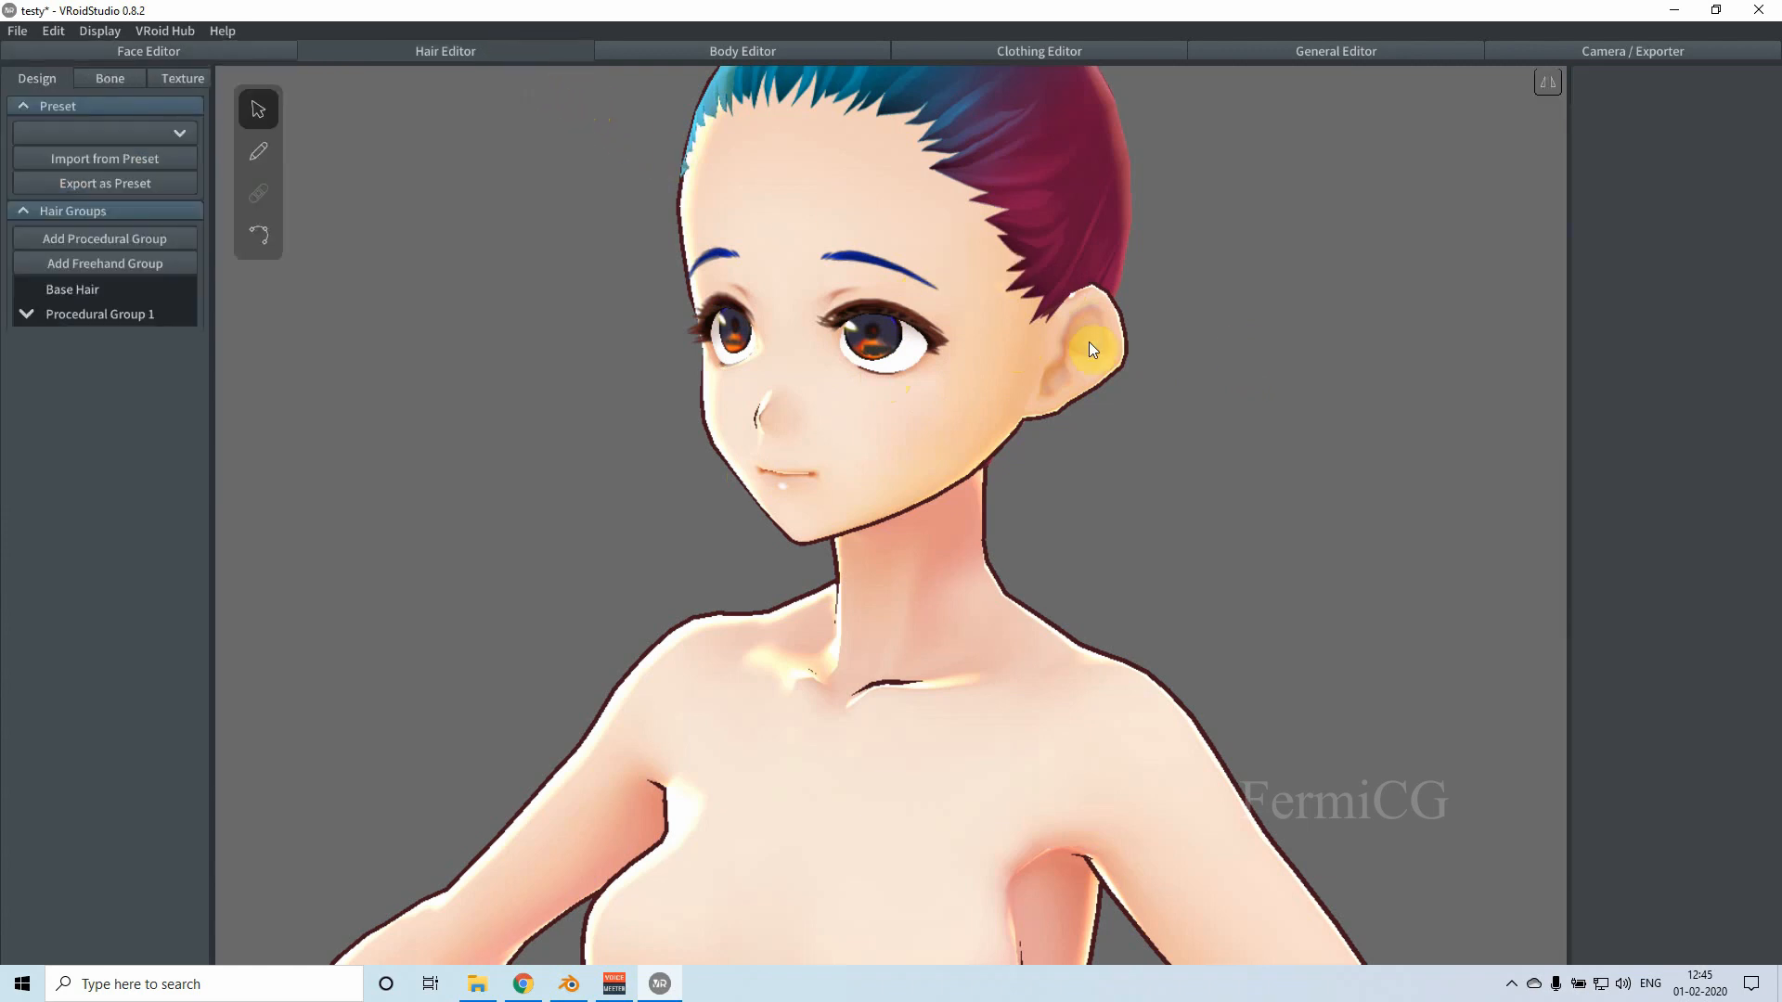
{"action": "right_click_drag", "start_coordinate": [1050, 482], "coordinate": [1002, 398]}
{"action": "left_click", "coordinate": [976, 332]}
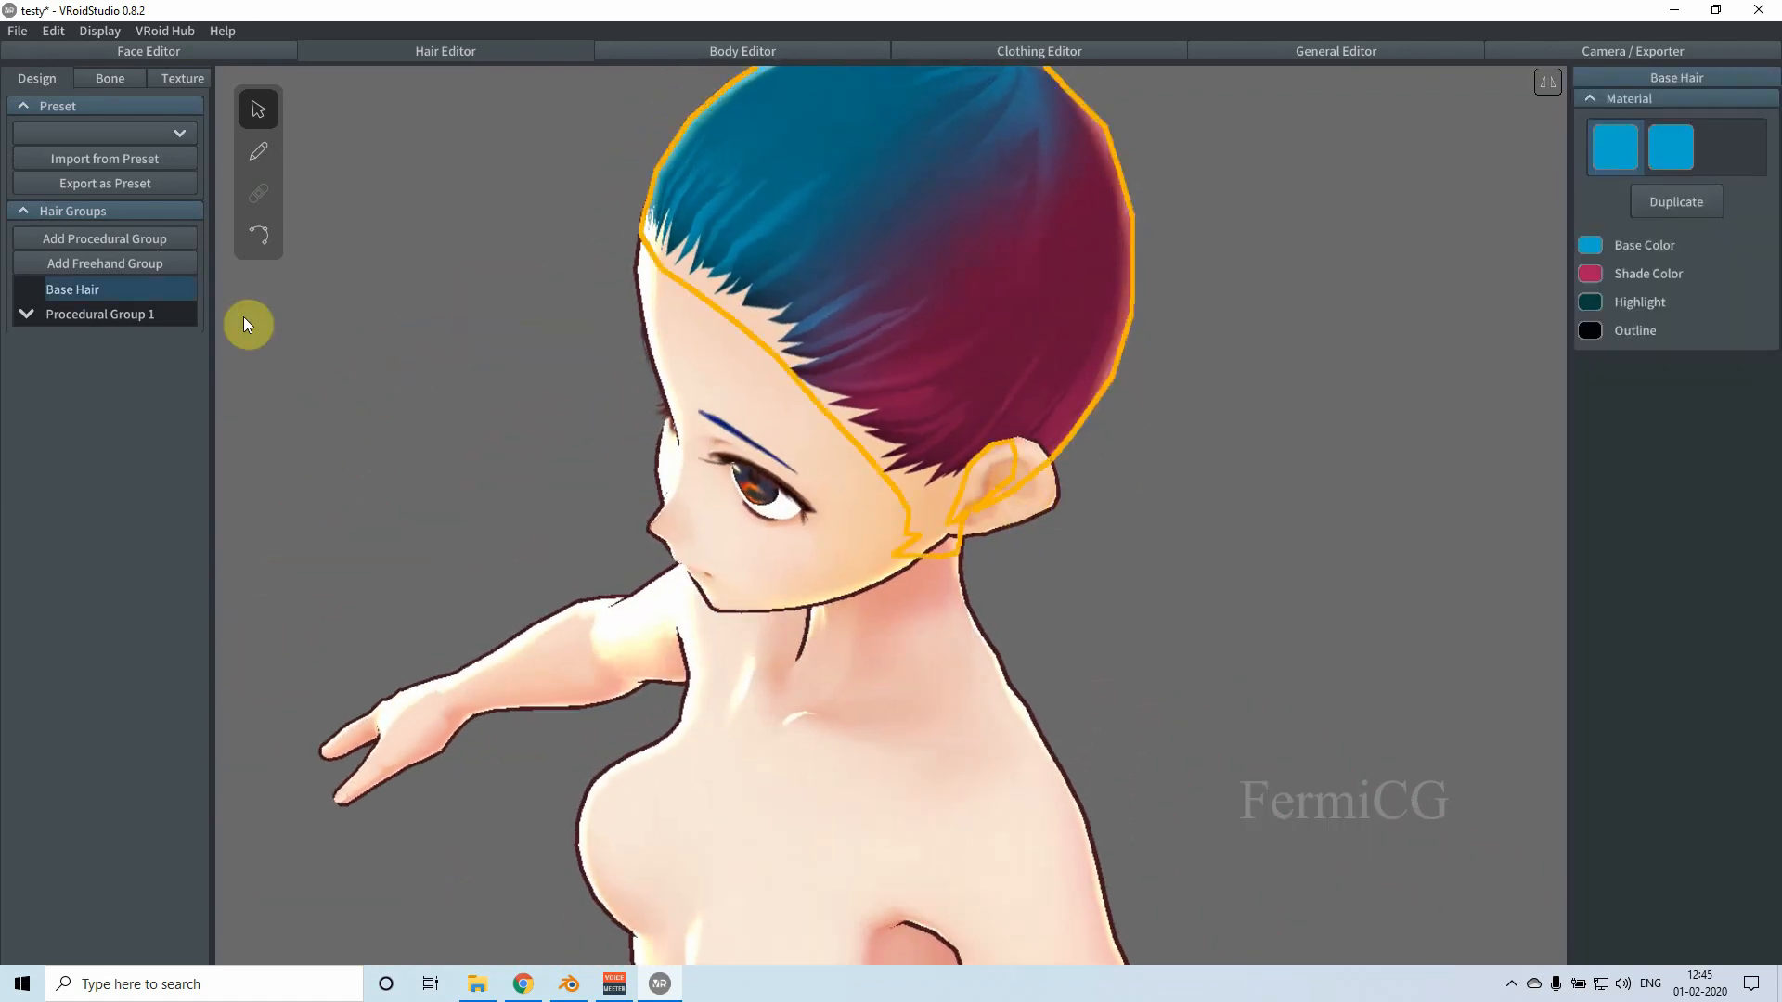
{"action": "left_click", "coordinate": [115, 290]}
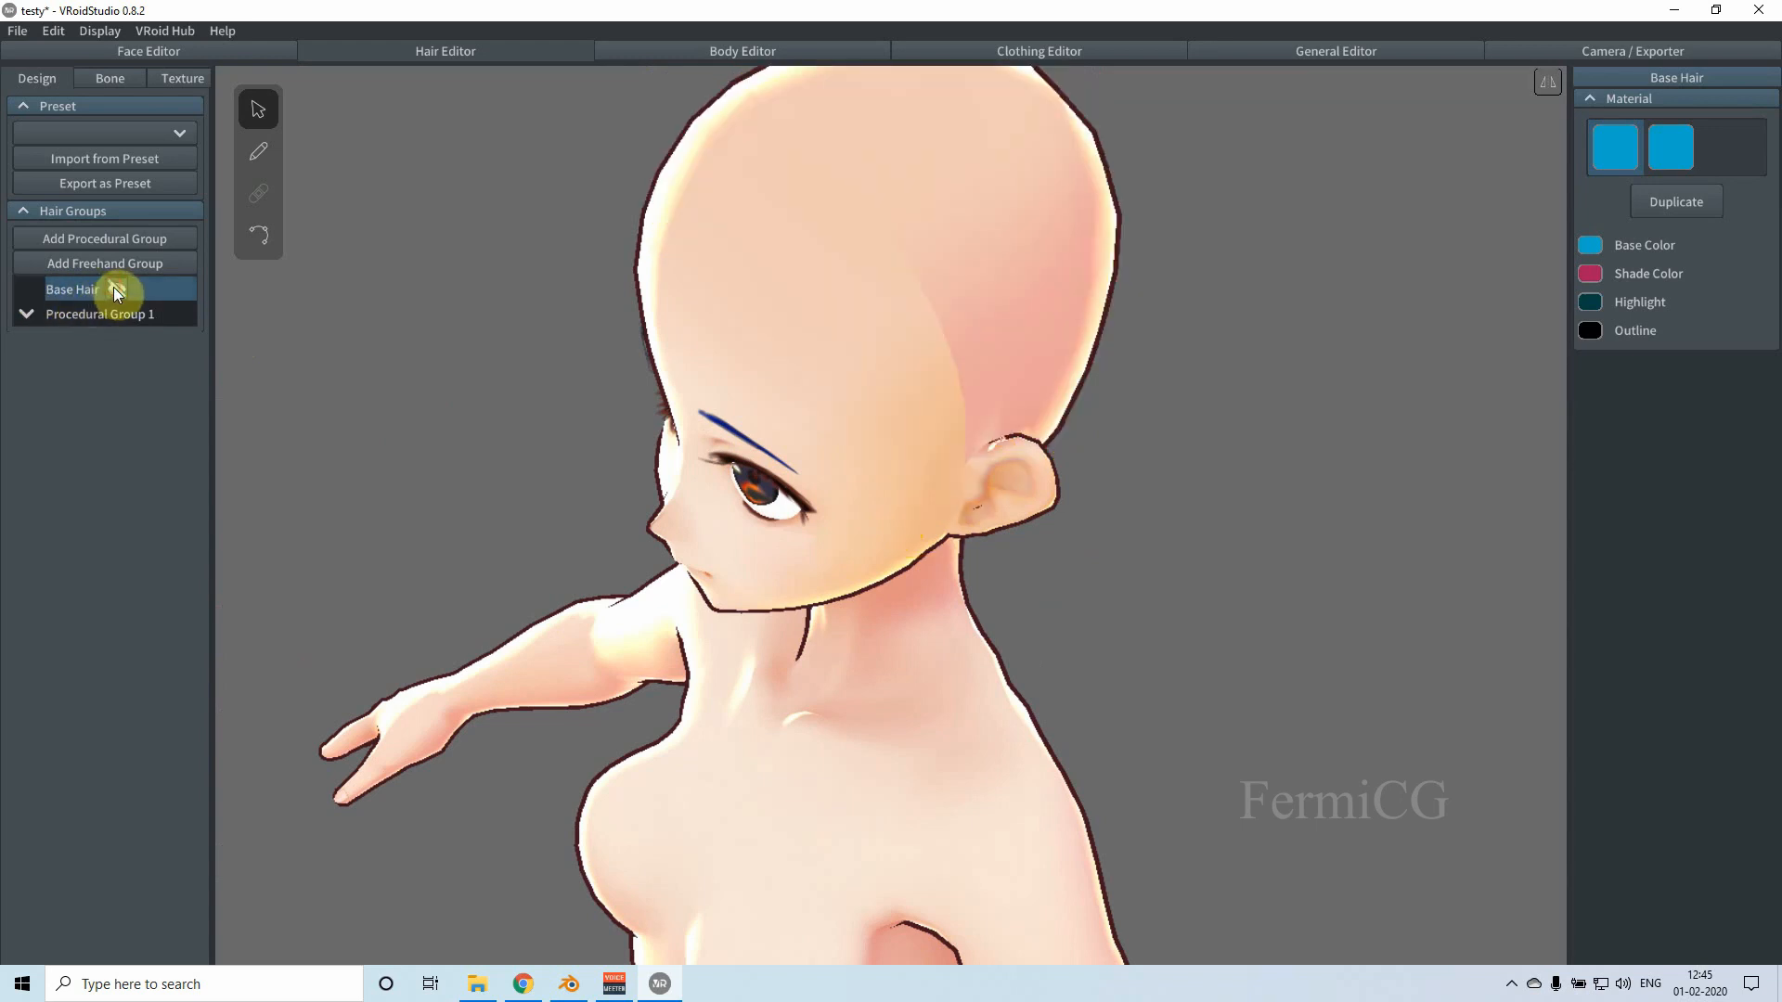
{"action": "right_click_drag", "start_coordinate": [570, 341], "coordinate": [1076, 386]}
{"action": "mouse_move", "coordinate": [42, 317]}
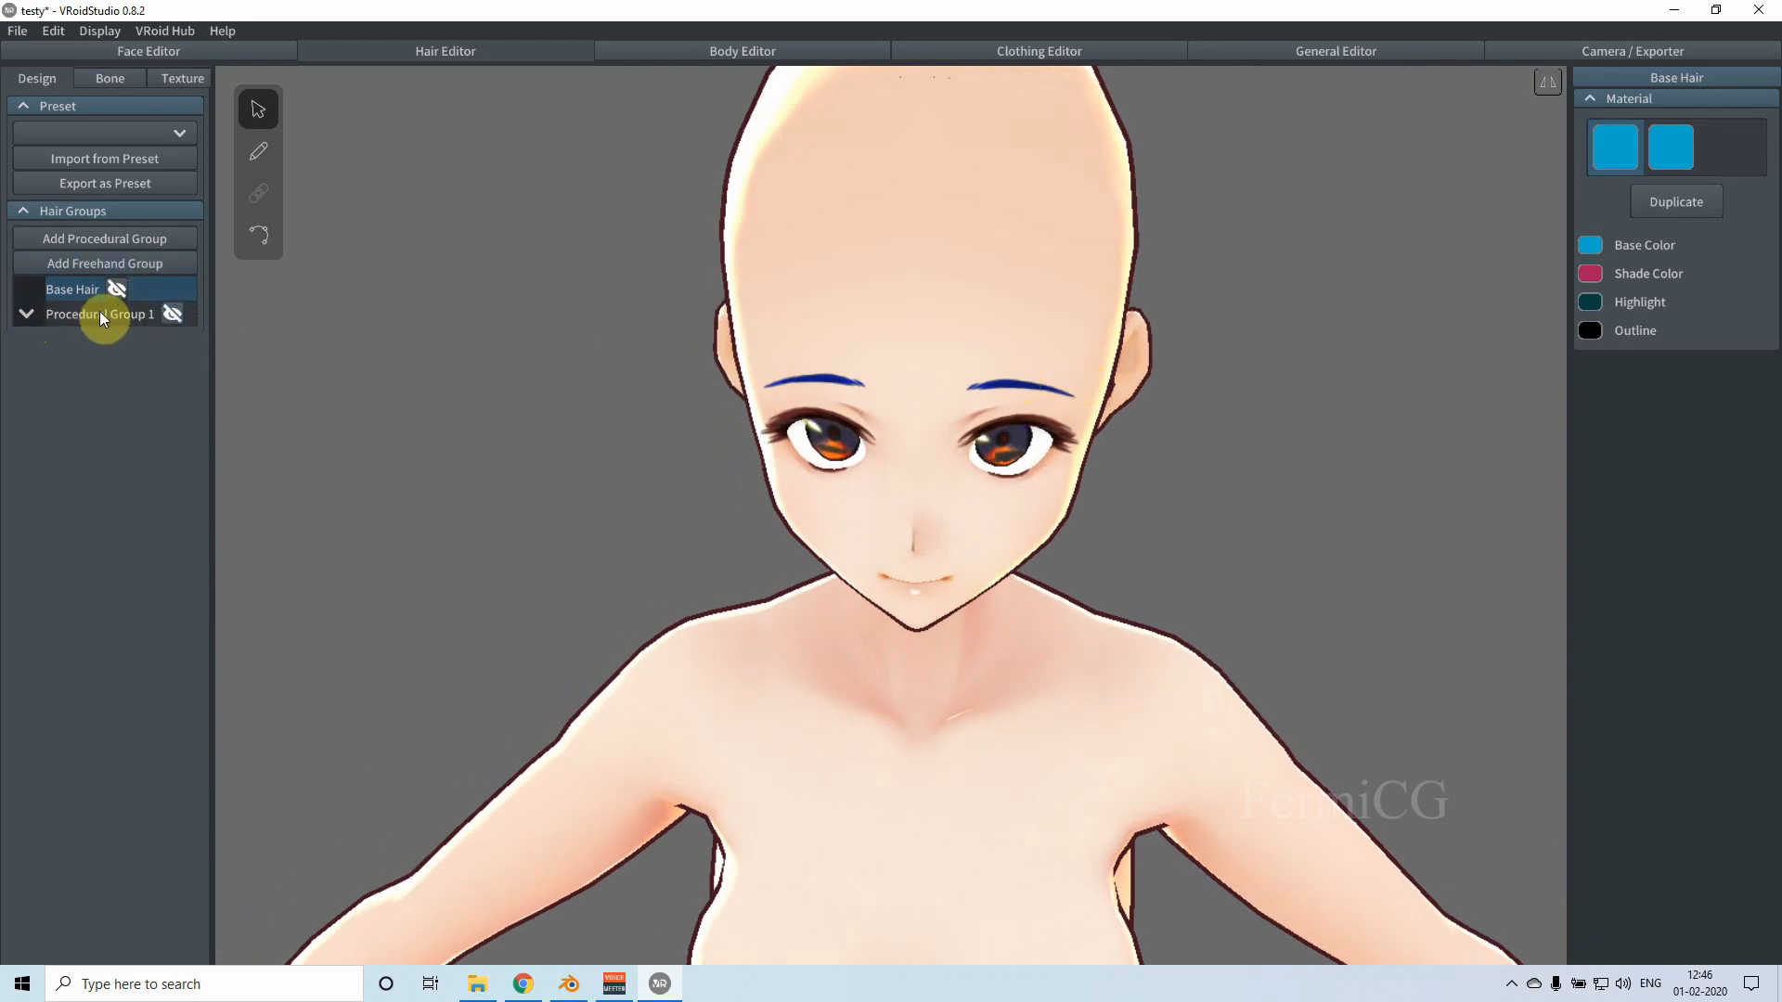
{"action": "right_click_drag", "start_coordinate": [889, 219], "coordinate": [842, 272]}
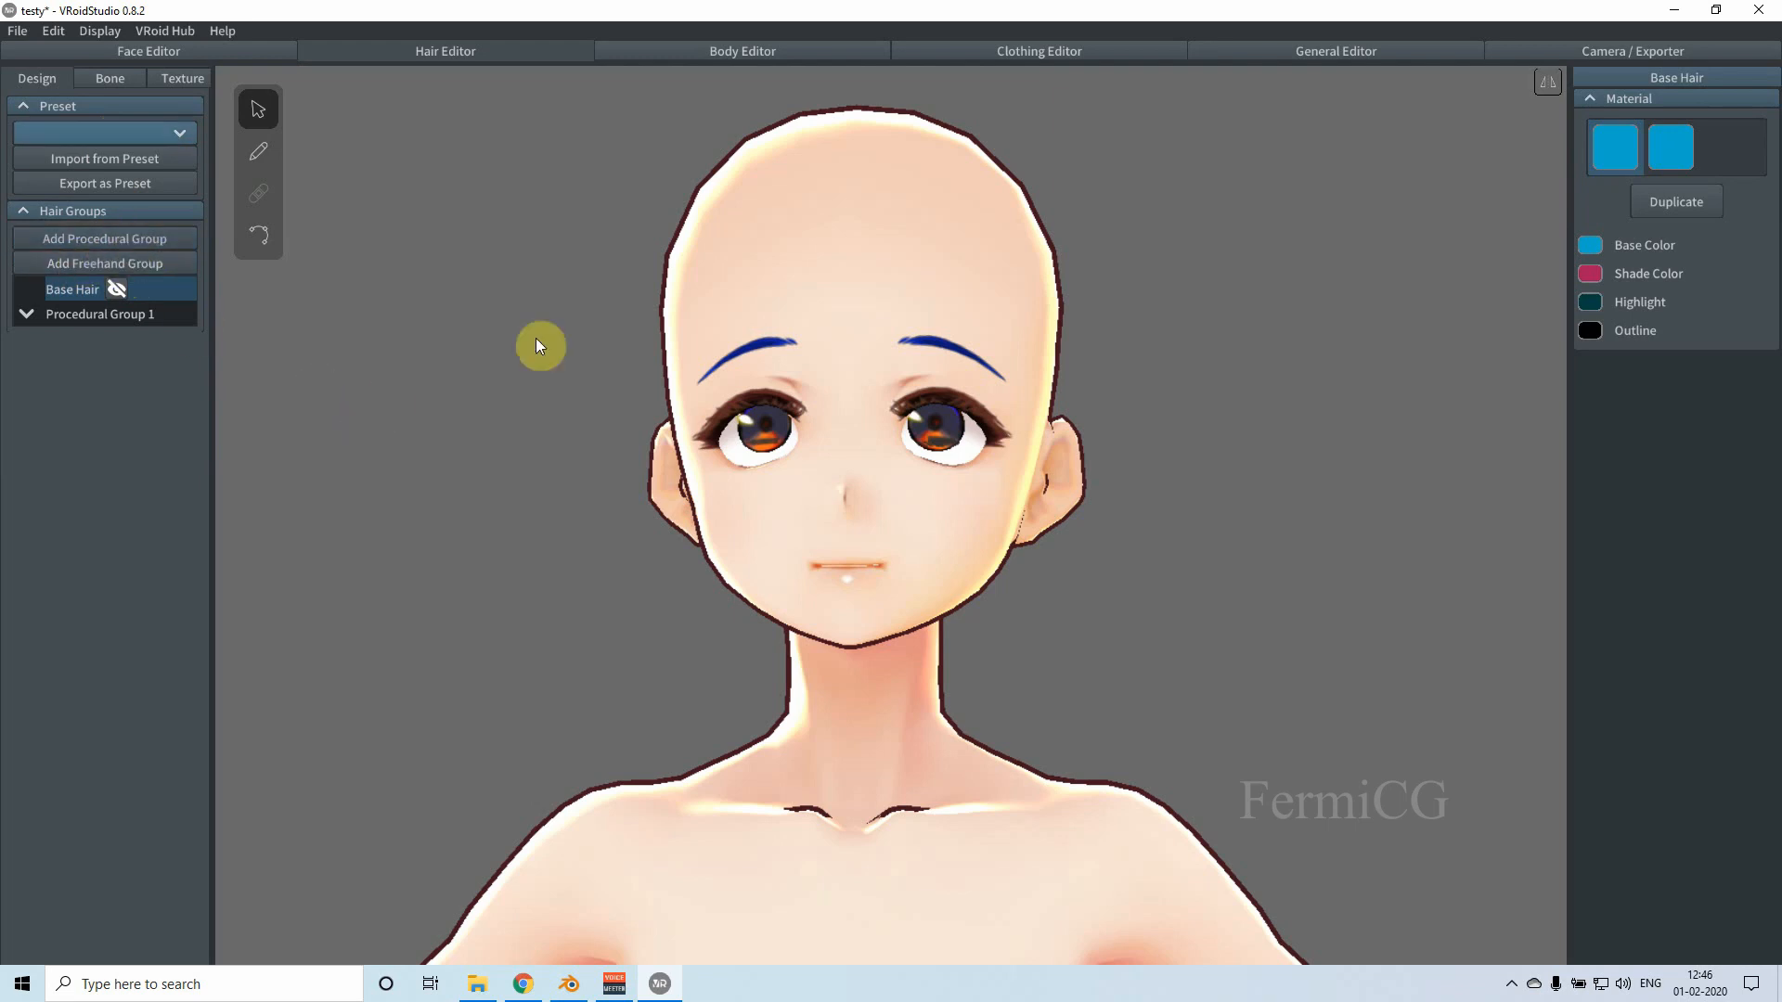
Step: Add a procedural hair group with texture Width 1.24, texture Offset 0.02 and Width Scale 0.81
{"action": "left_click", "coordinate": [166, 243]}
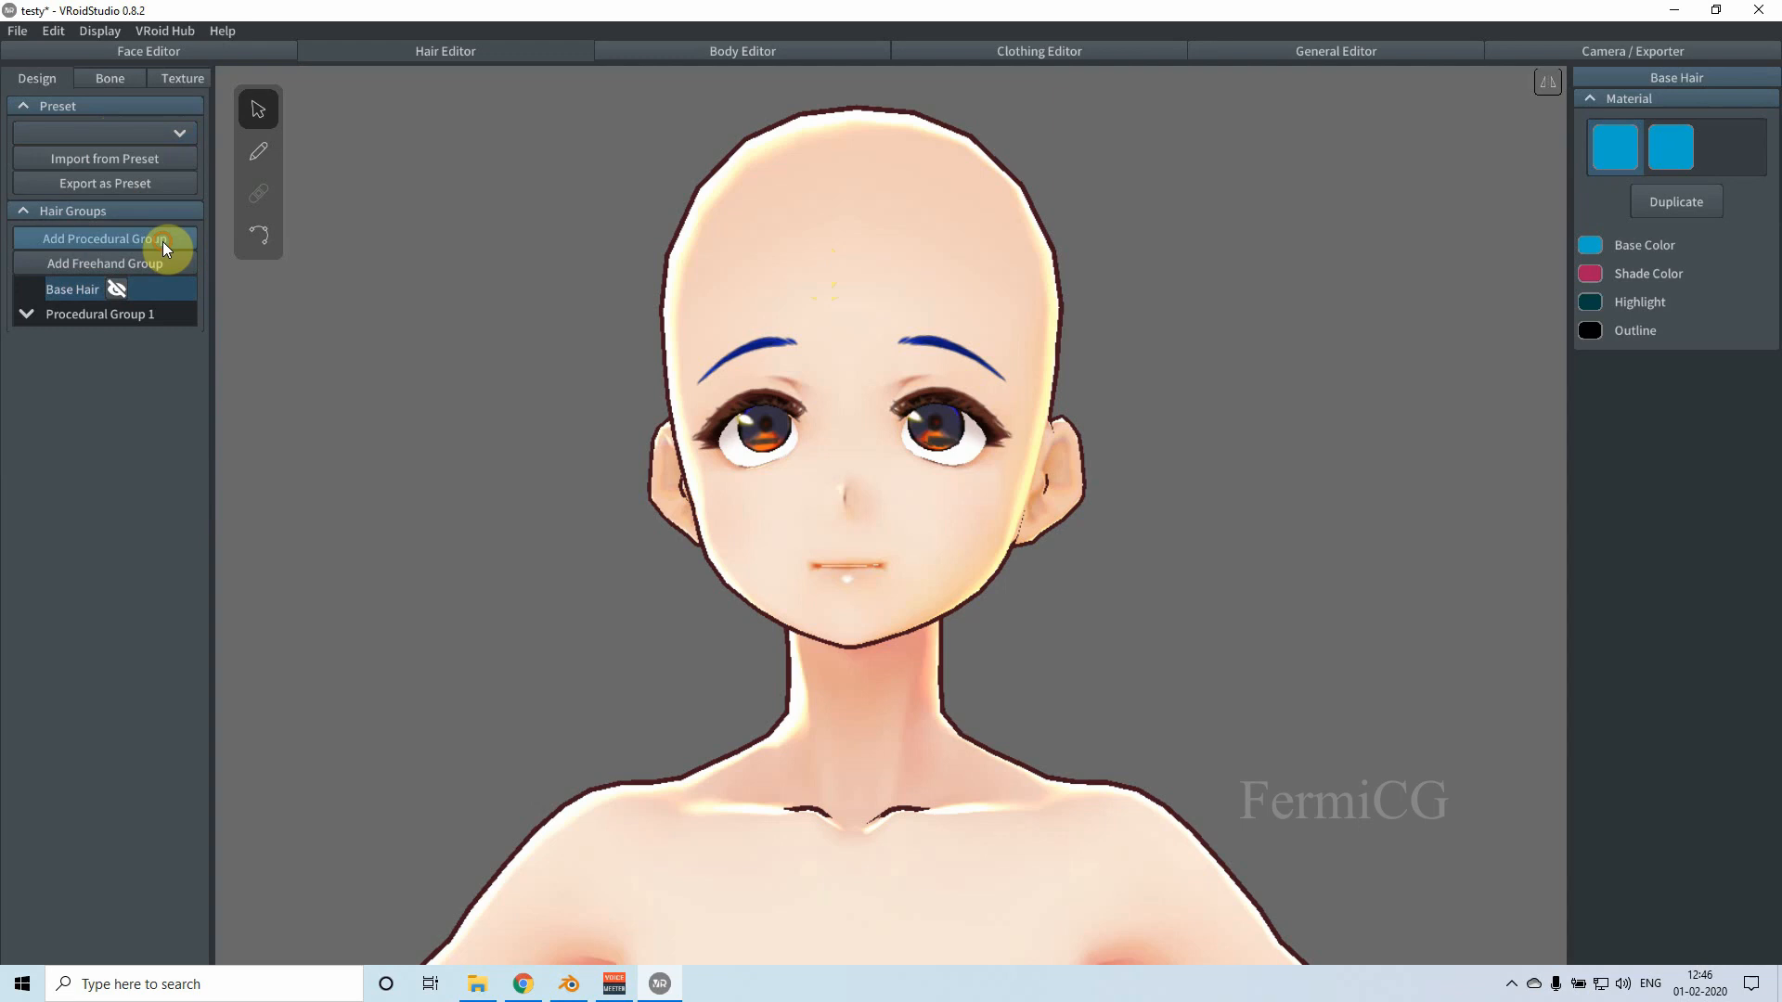
{"action": "mouse_move", "coordinate": [734, 393]}
{"action": "right_mouse_down"}
{"action": "mouse_move", "coordinate": [611, 381]}
{"action": "mouse_move", "coordinate": [782, 405]}
{"action": "mouse_move", "coordinate": [742, 406]}
{"action": "right_mouse_up"}
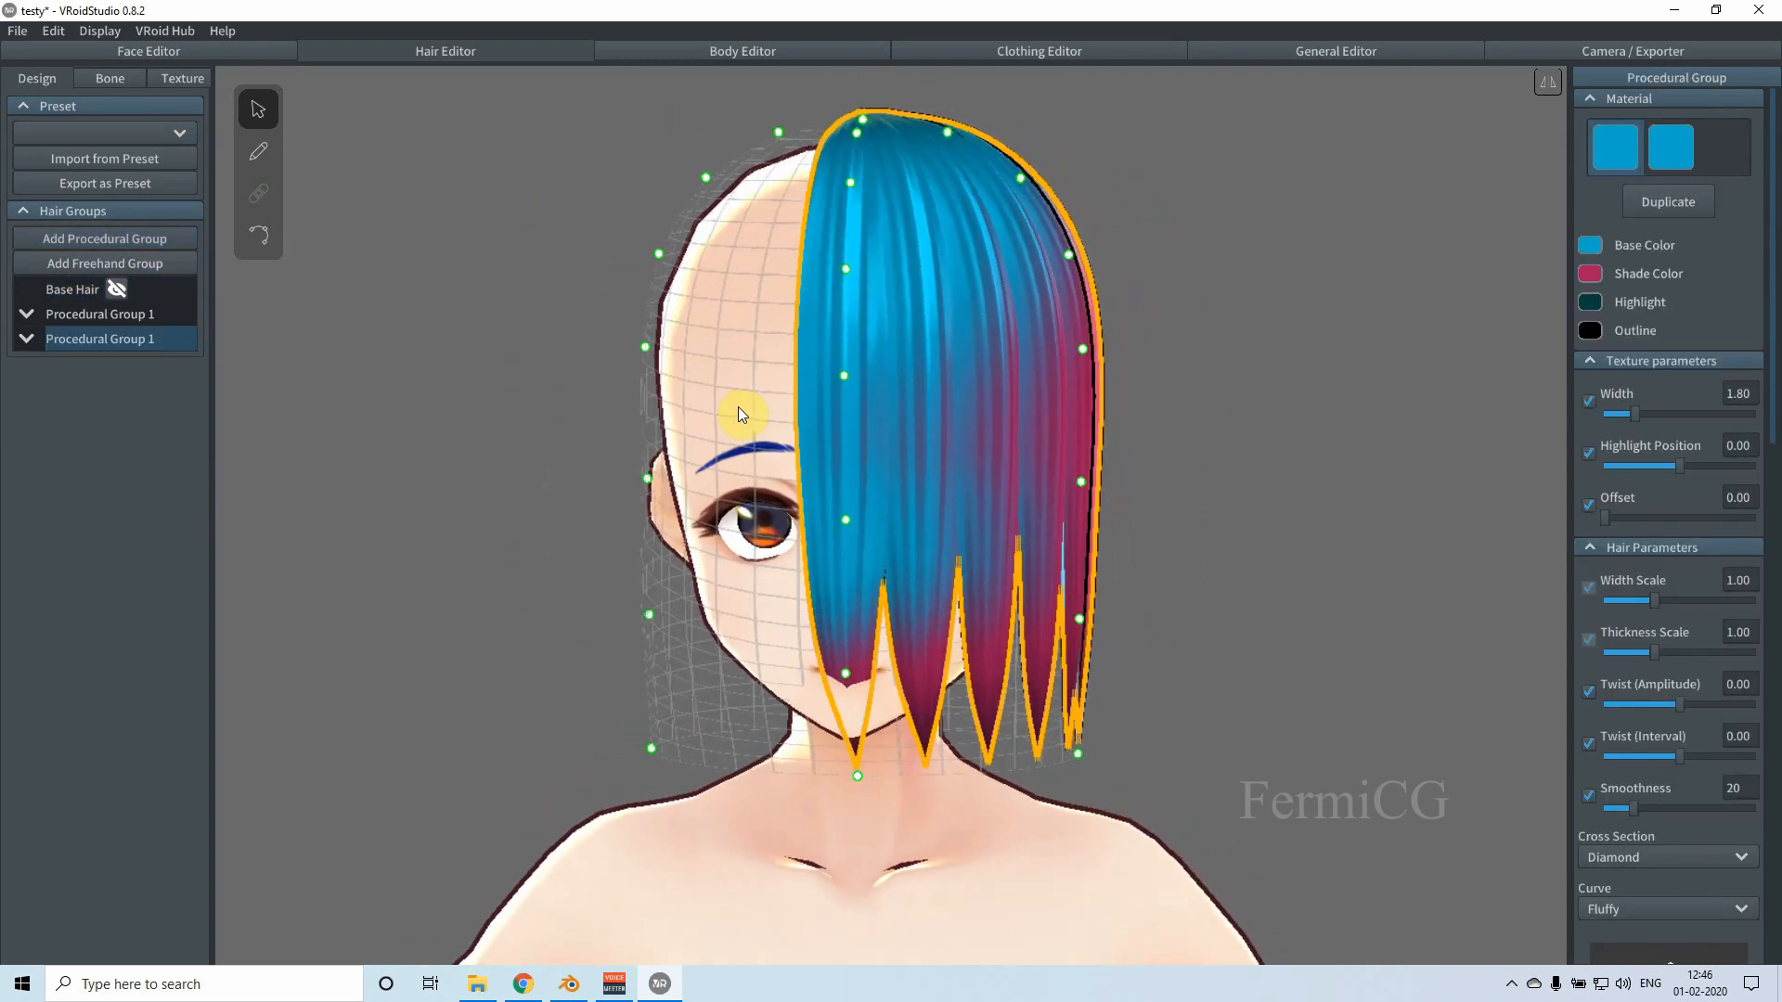
{"action": "mouse_move", "coordinate": [1636, 414]}
{"action": "left_mouse_down"}
{"action": "mouse_move", "coordinate": [1698, 413]}
{"action": "mouse_move", "coordinate": [1614, 419]}
{"action": "left_mouse_up"}
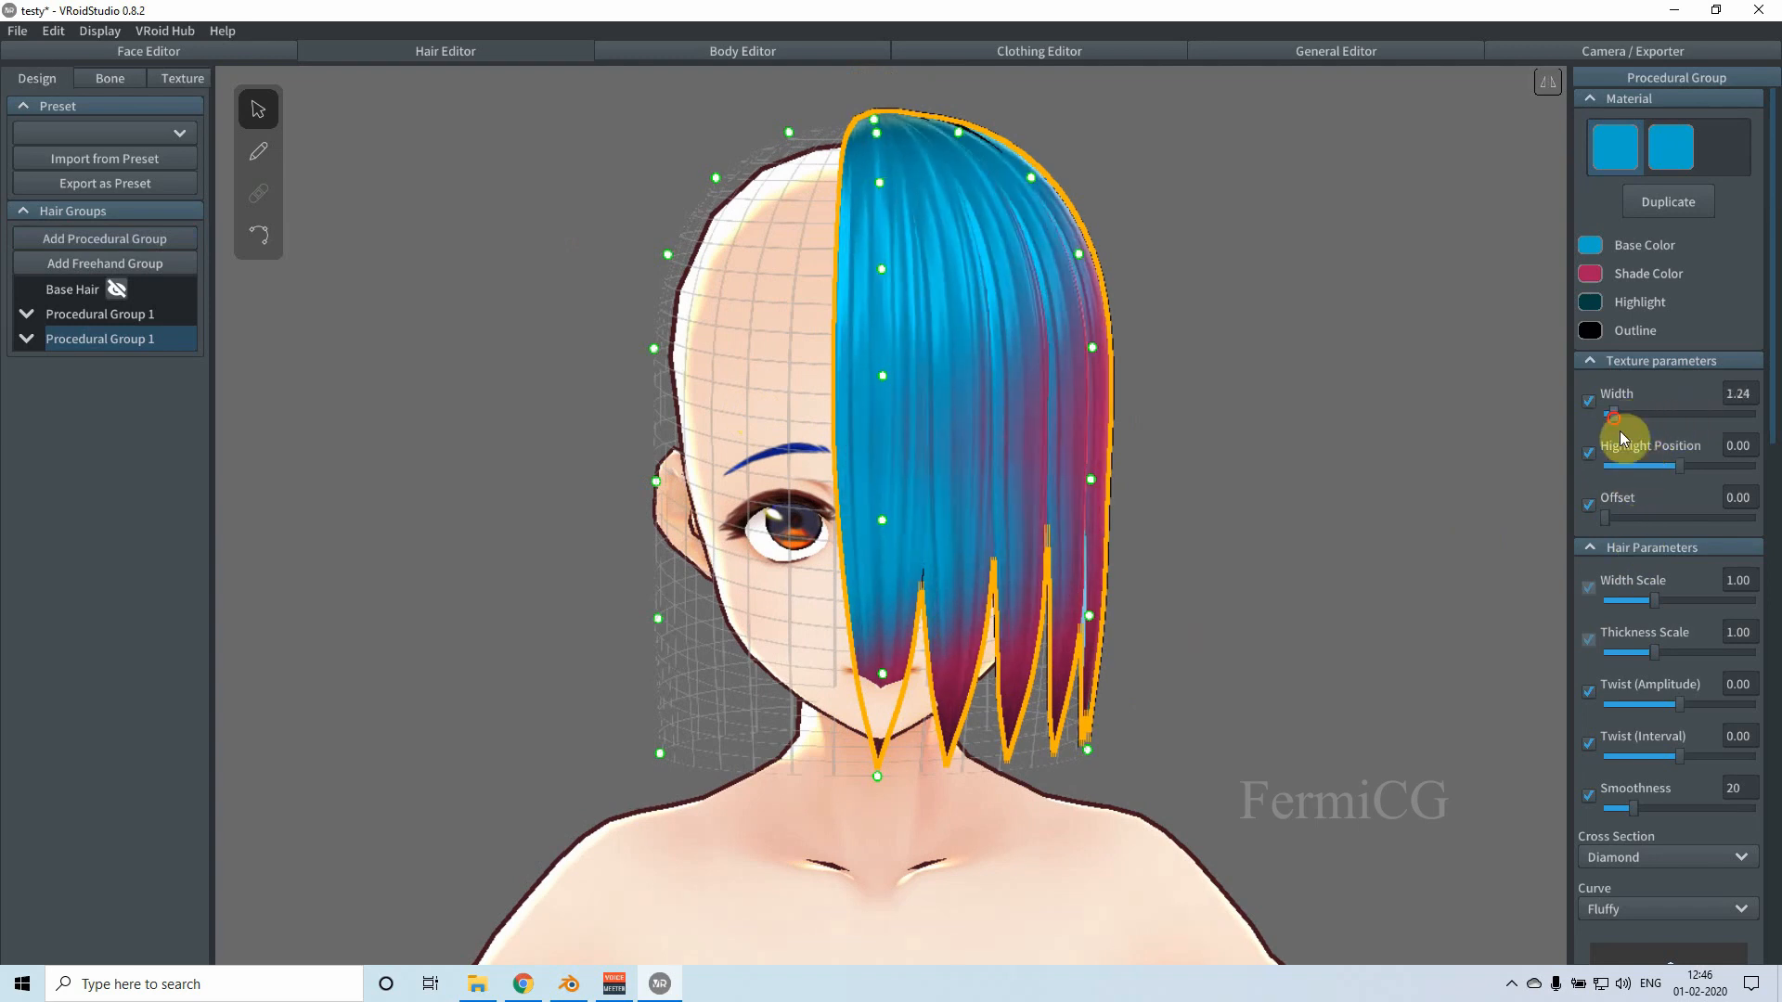
{"action": "mouse_move", "coordinate": [1607, 515]}
{"action": "left_mouse_down"}
{"action": "mouse_move", "coordinate": [1639, 516]}
{"action": "mouse_move", "coordinate": [1607, 525]}
{"action": "left_mouse_up"}
{"action": "mouse_move", "coordinate": [1651, 594]}
{"action": "left_mouse_down"}
{"action": "mouse_move", "coordinate": [1685, 595]}
{"action": "mouse_move", "coordinate": [1648, 601]}
{"action": "left_mouse_up"}
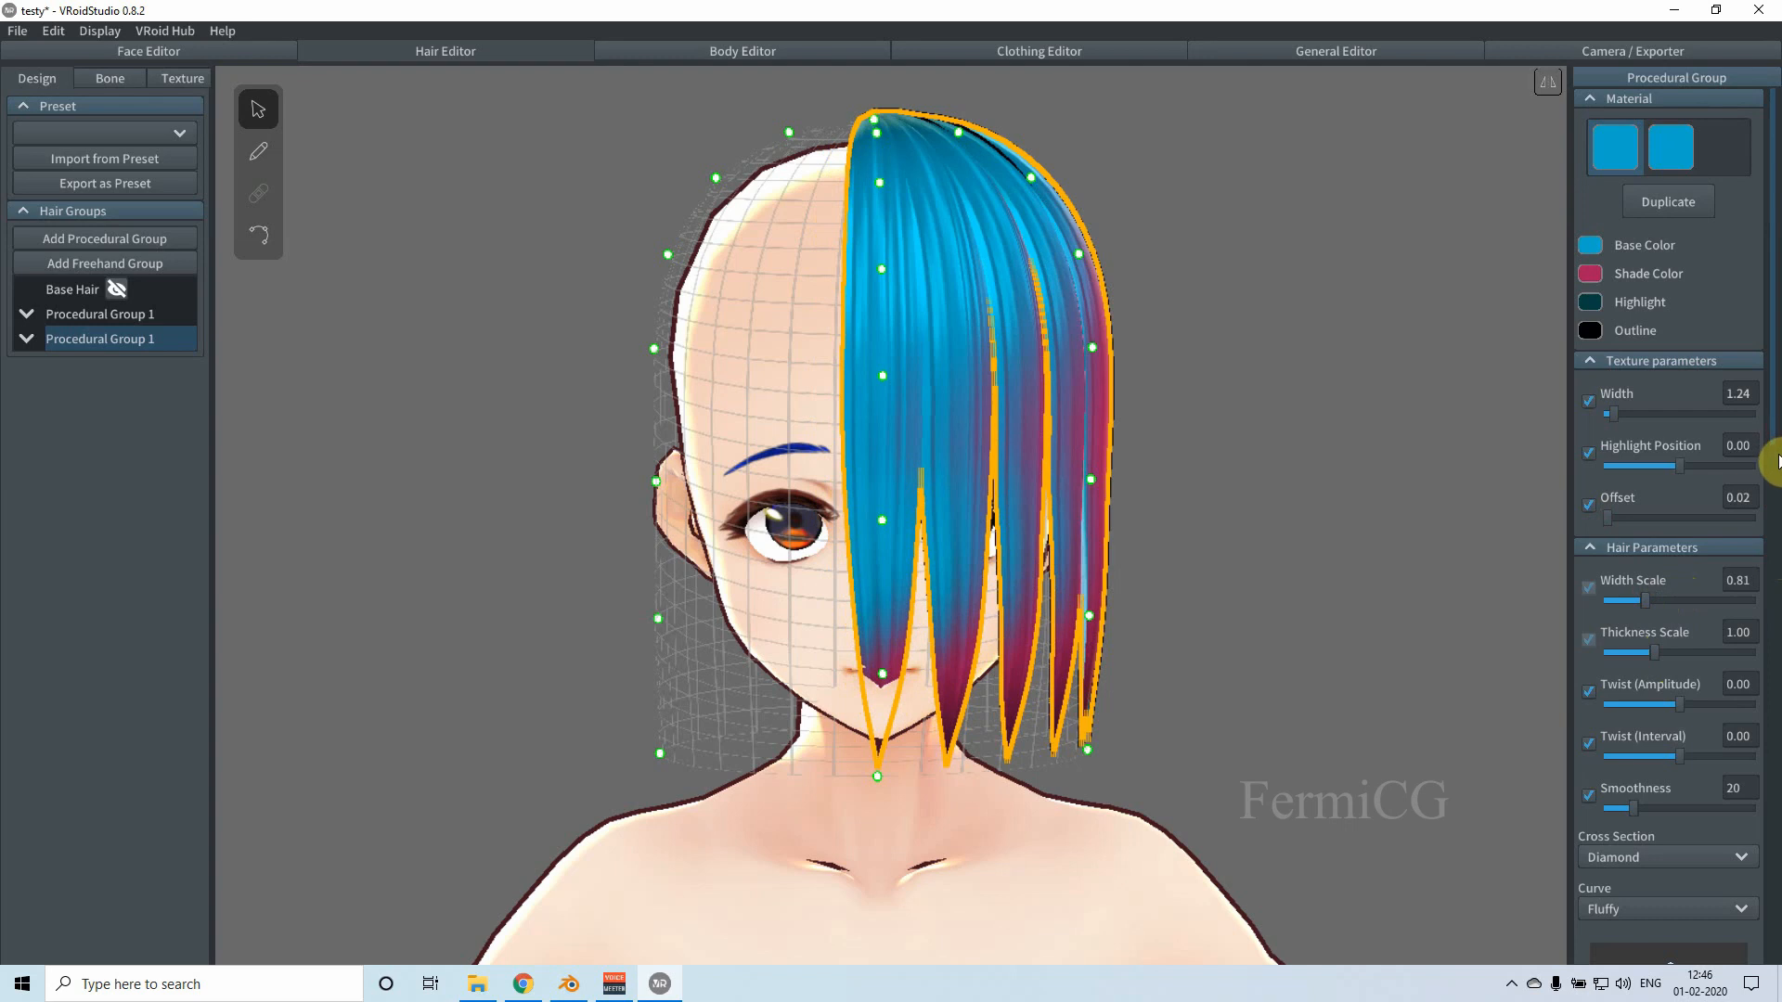
Step: Set the Offset in the procedural hair group's Guide Parameters to 0.00
{"action": "left_click_drag", "start_coordinate": [1773, 427], "coordinate": [1770, 684]}
{"action": "left_click_drag", "start_coordinate": [1630, 516], "coordinate": [1617, 523]}
{"action": "right_click_drag", "start_coordinate": [924, 442], "coordinate": [1434, 614]}
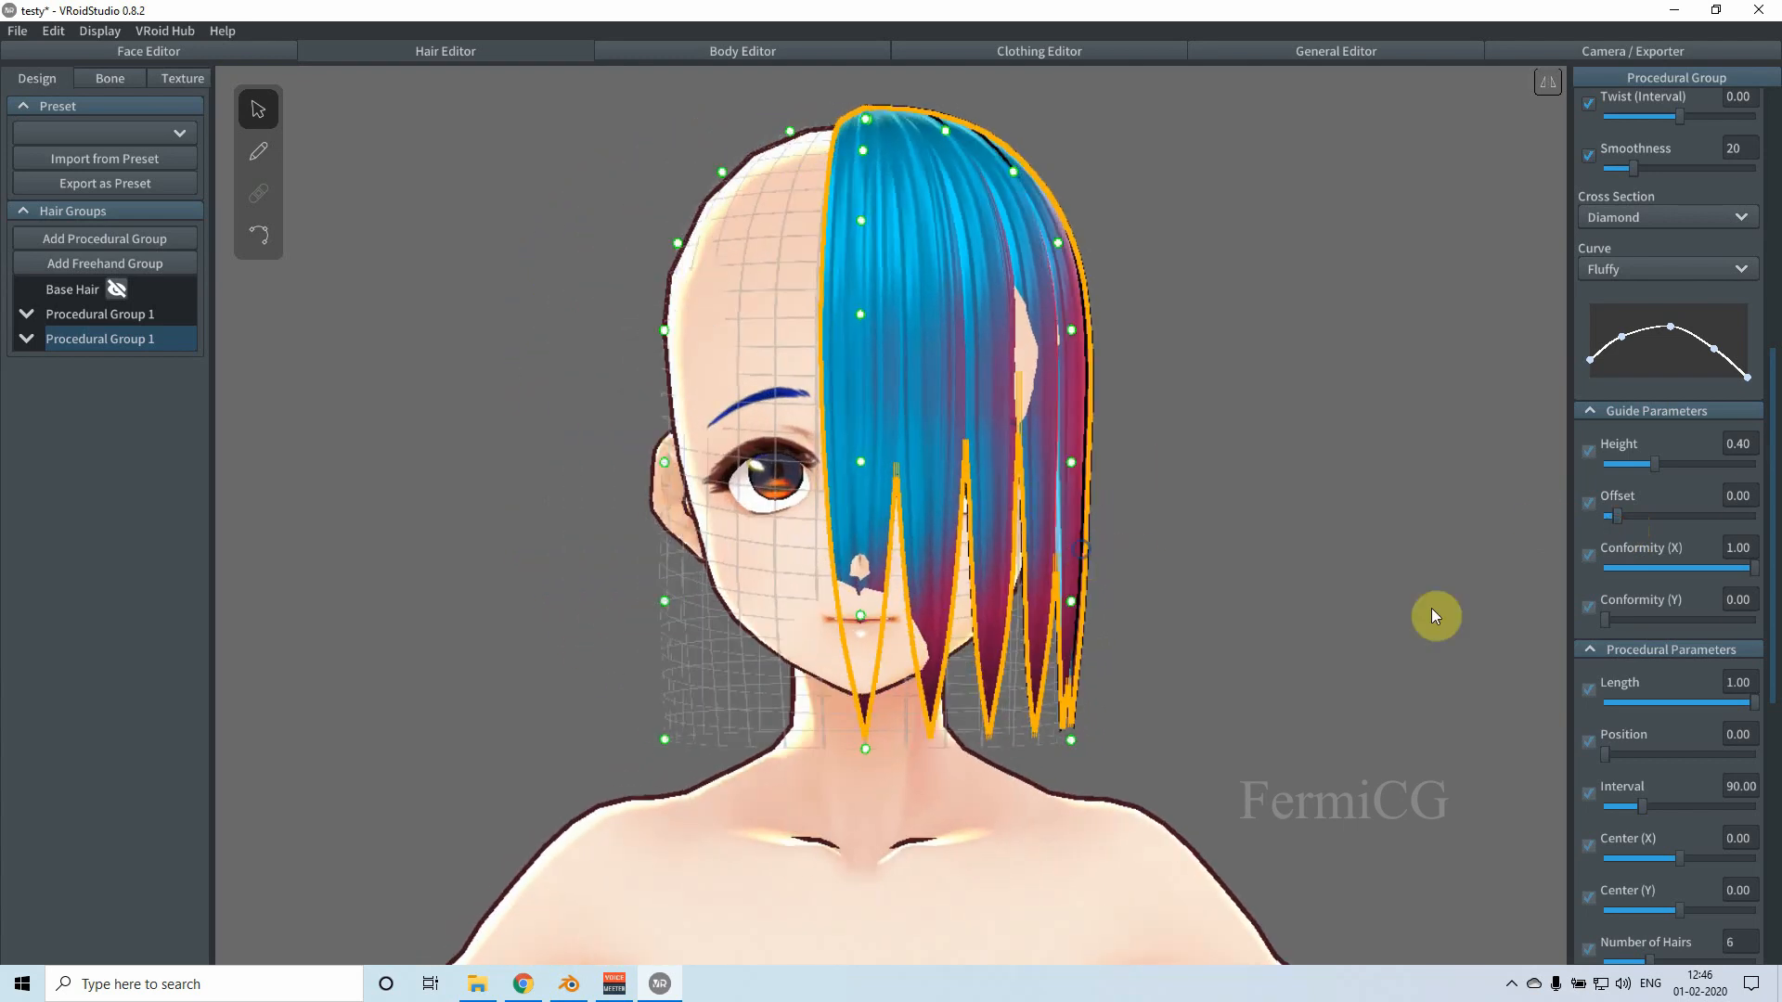
Step: Spread the procedural hair around the head with Interval 315.3, Center (X) 0.04 and Number of Hairs 14
{"action": "scroll", "coordinate": [1769, 715], "scroll_direction": "down", "scroll_amount": 3}
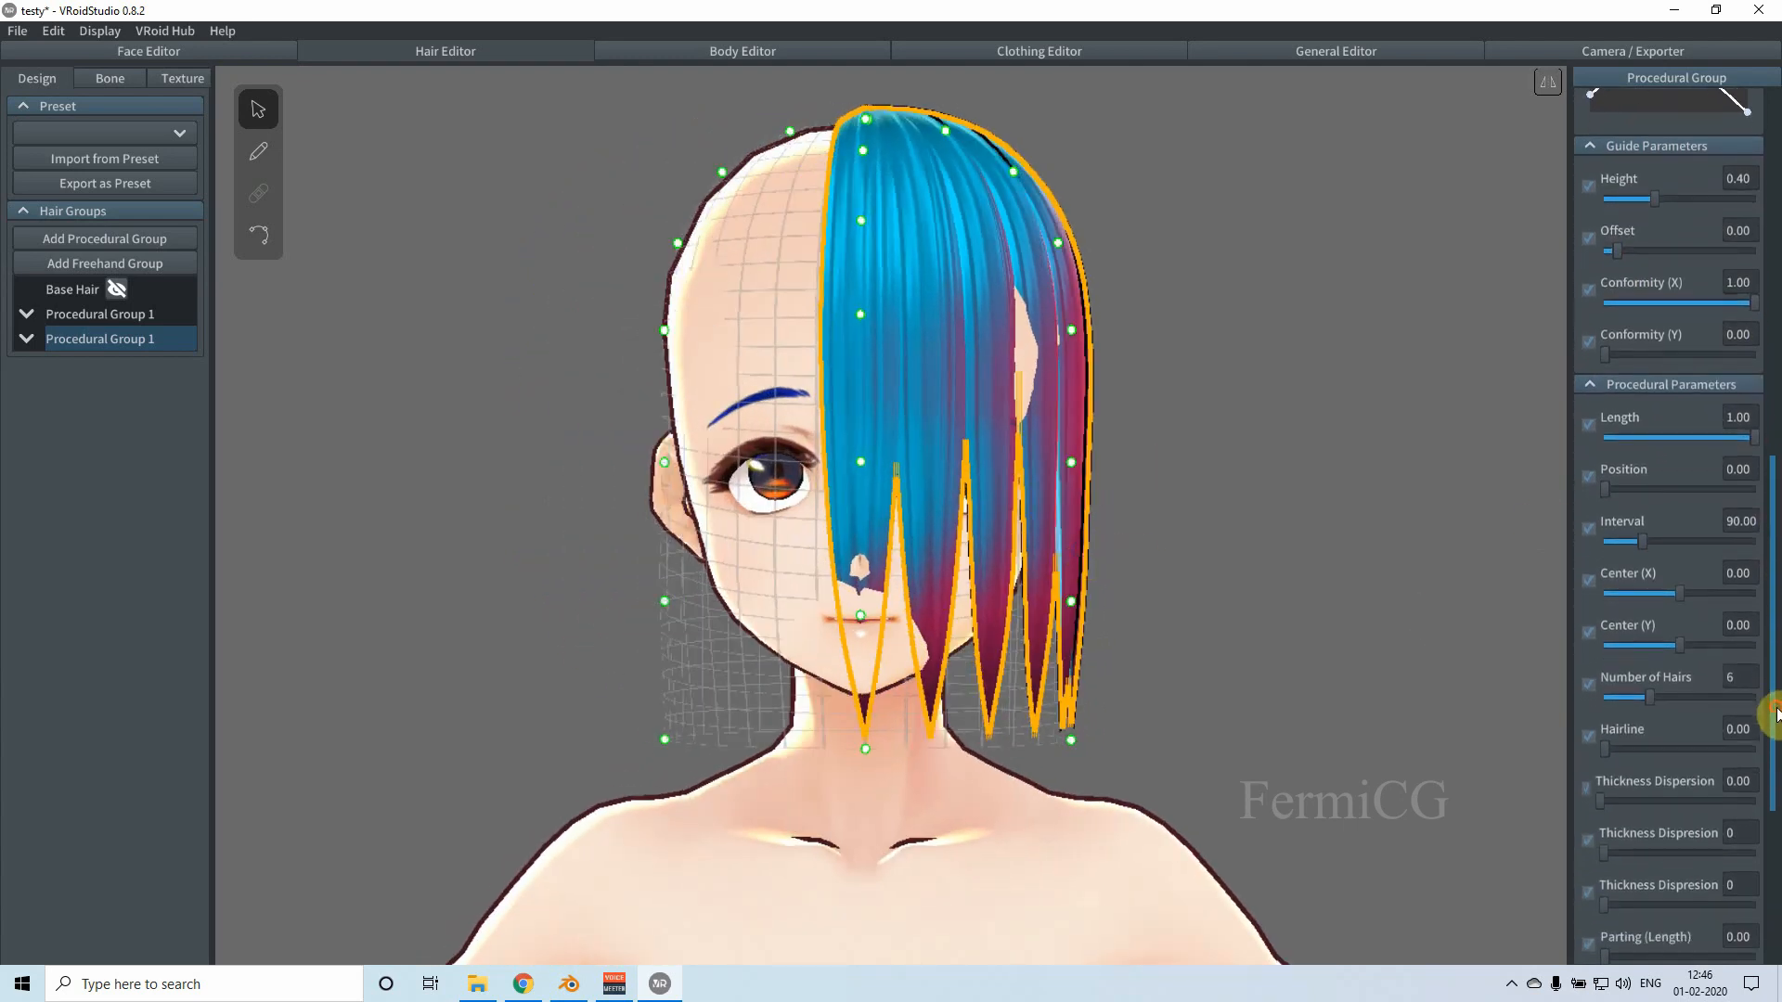
{"action": "mouse_move", "coordinate": [1613, 488]}
{"action": "left_mouse_down"}
{"action": "mouse_move", "coordinate": [1751, 490]}
{"action": "mouse_move", "coordinate": [1602, 521]}
{"action": "left_mouse_up"}
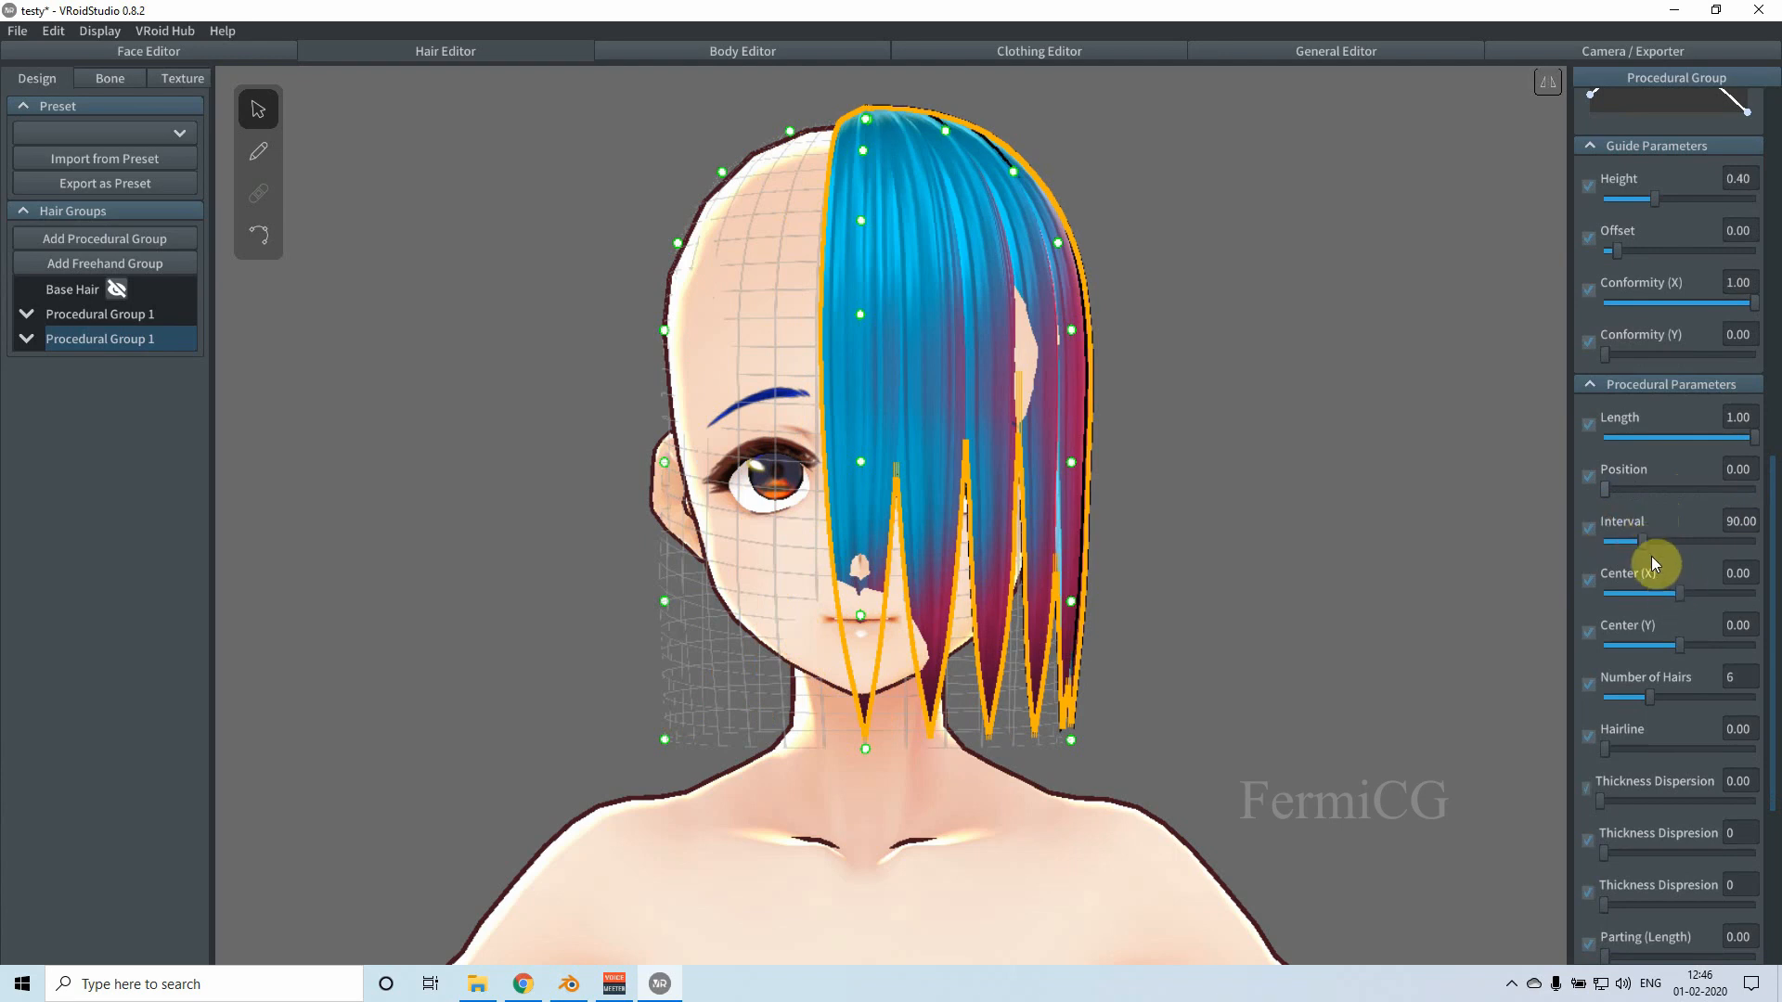
{"action": "left_click_drag", "start_coordinate": [1635, 543], "coordinate": [1735, 547]}
{"action": "mouse_move", "coordinate": [1607, 495]}
{"action": "left_mouse_down"}
{"action": "mouse_move", "coordinate": [1622, 495]}
{"action": "mouse_move", "coordinate": [1594, 501]}
{"action": "left_mouse_up"}
{"action": "left_click_drag", "start_coordinate": [1675, 588], "coordinate": [1681, 590]}
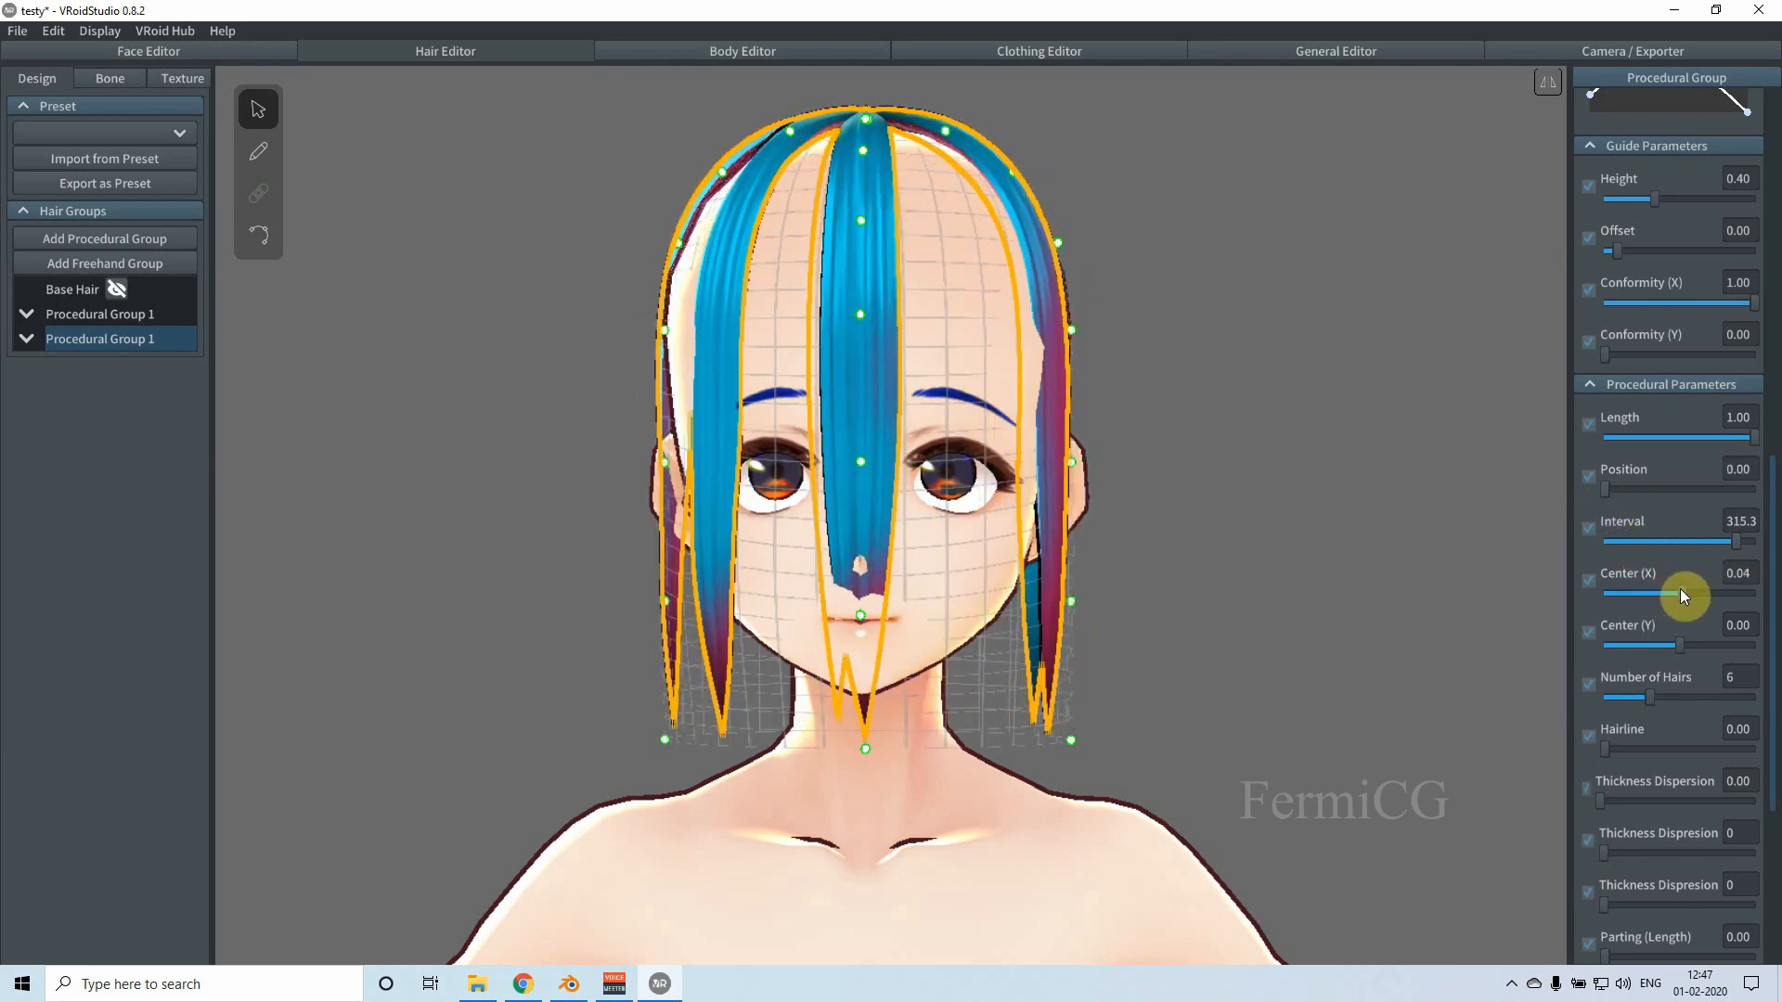
{"action": "left_click_drag", "start_coordinate": [1657, 693], "coordinate": [1712, 690]}
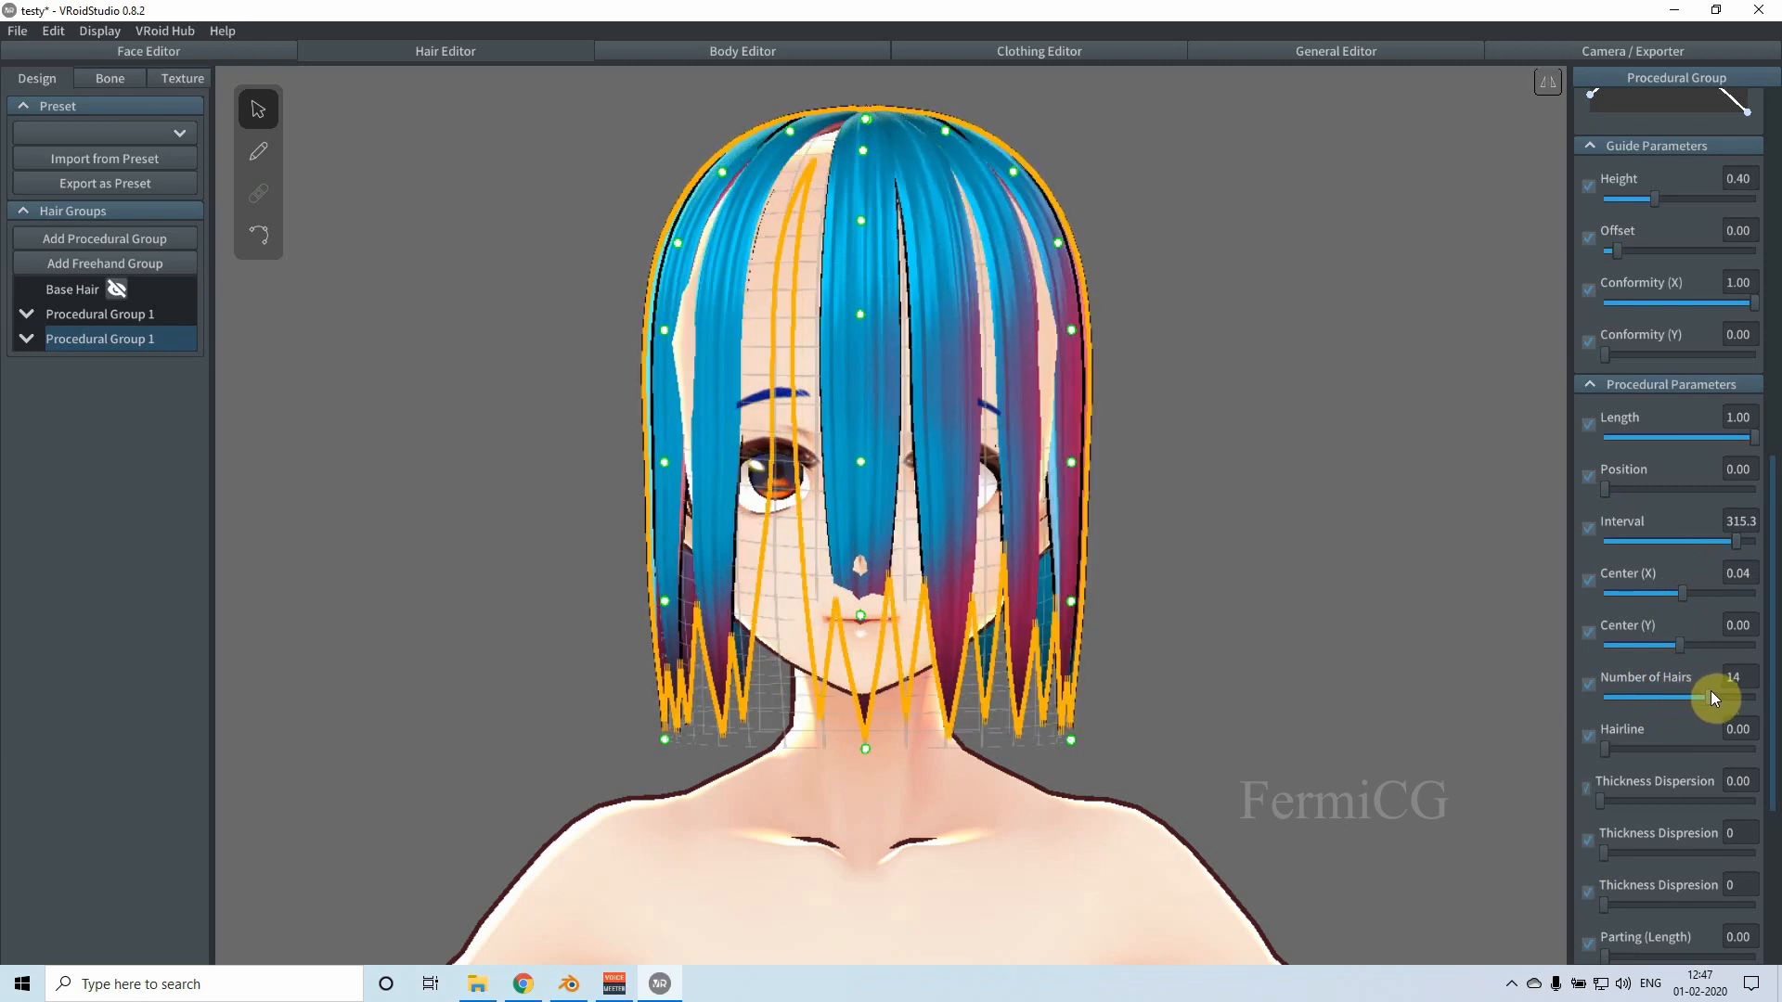
Step: Set the procedural hair group's two thickness dispersion values to 10 and 15 and Parting (Length) to 0.04
{"action": "scroll", "coordinate": [1773, 662], "scroll_direction": "down", "scroll_amount": 3}
{"action": "left_click_drag", "start_coordinate": [1772, 663], "coordinate": [1768, 740]}
{"action": "left_click_drag", "start_coordinate": [1608, 593], "coordinate": [1622, 697]}
{"action": "left_click_drag", "start_coordinate": [1630, 805], "coordinate": [1618, 806]}
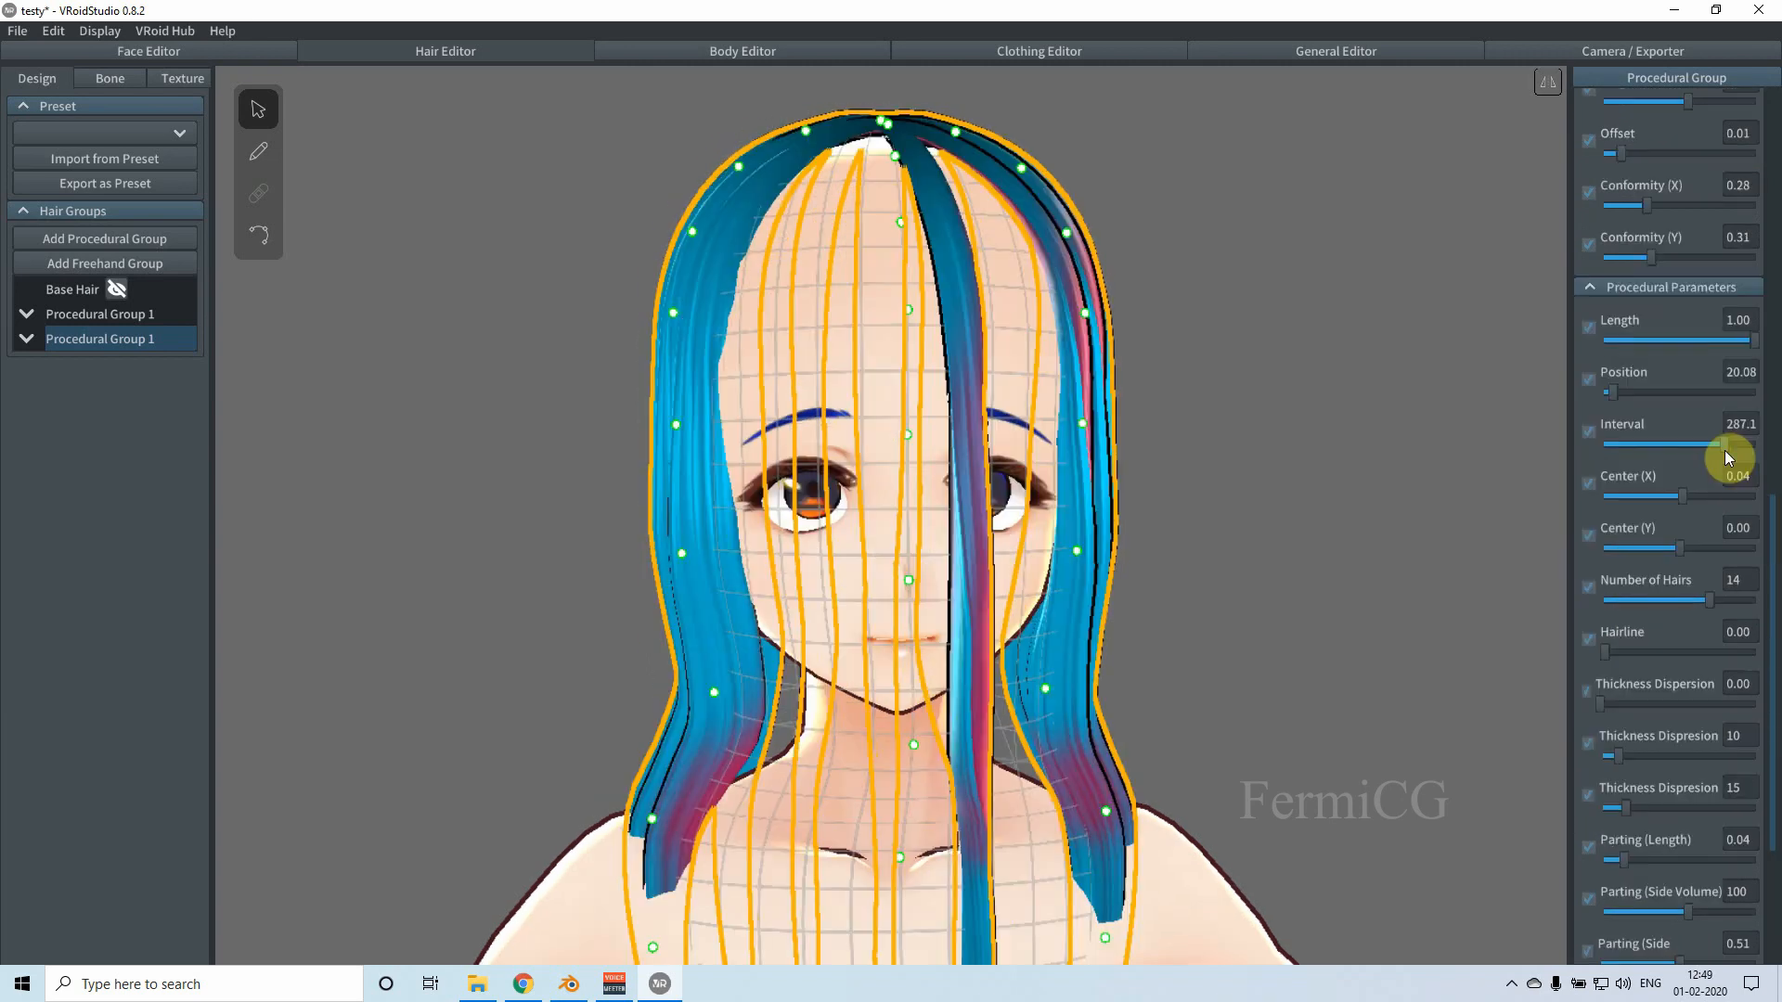
Step: Try a Hairline value of 0.17 on the procedural hair group and set it back to 0.00
{"action": "right_click_drag", "start_coordinate": [1099, 598], "coordinate": [1140, 597]}
{"action": "scroll", "coordinate": [1774, 531], "scroll_direction": "down", "scroll_amount": 5}
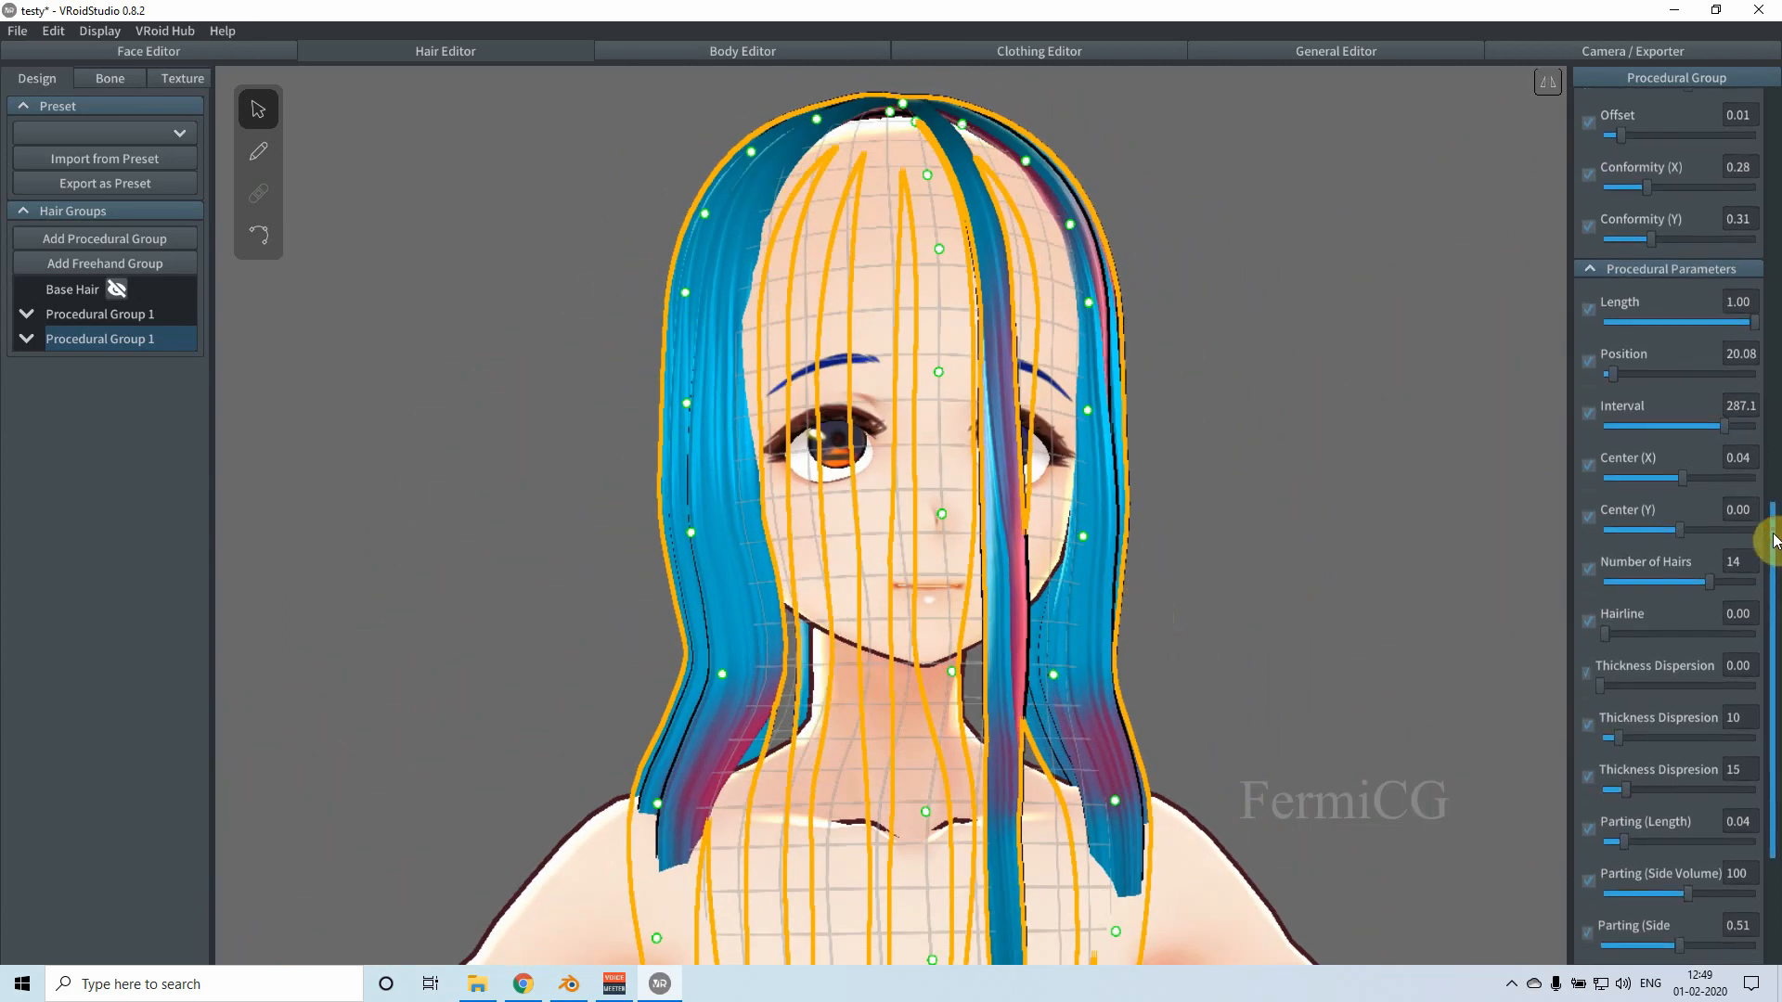
{"action": "mouse_move", "coordinate": [1611, 448]}
{"action": "left_mouse_down"}
{"action": "mouse_move", "coordinate": [1679, 447]}
{"action": "mouse_move", "coordinate": [1634, 455]}
{"action": "left_mouse_up"}
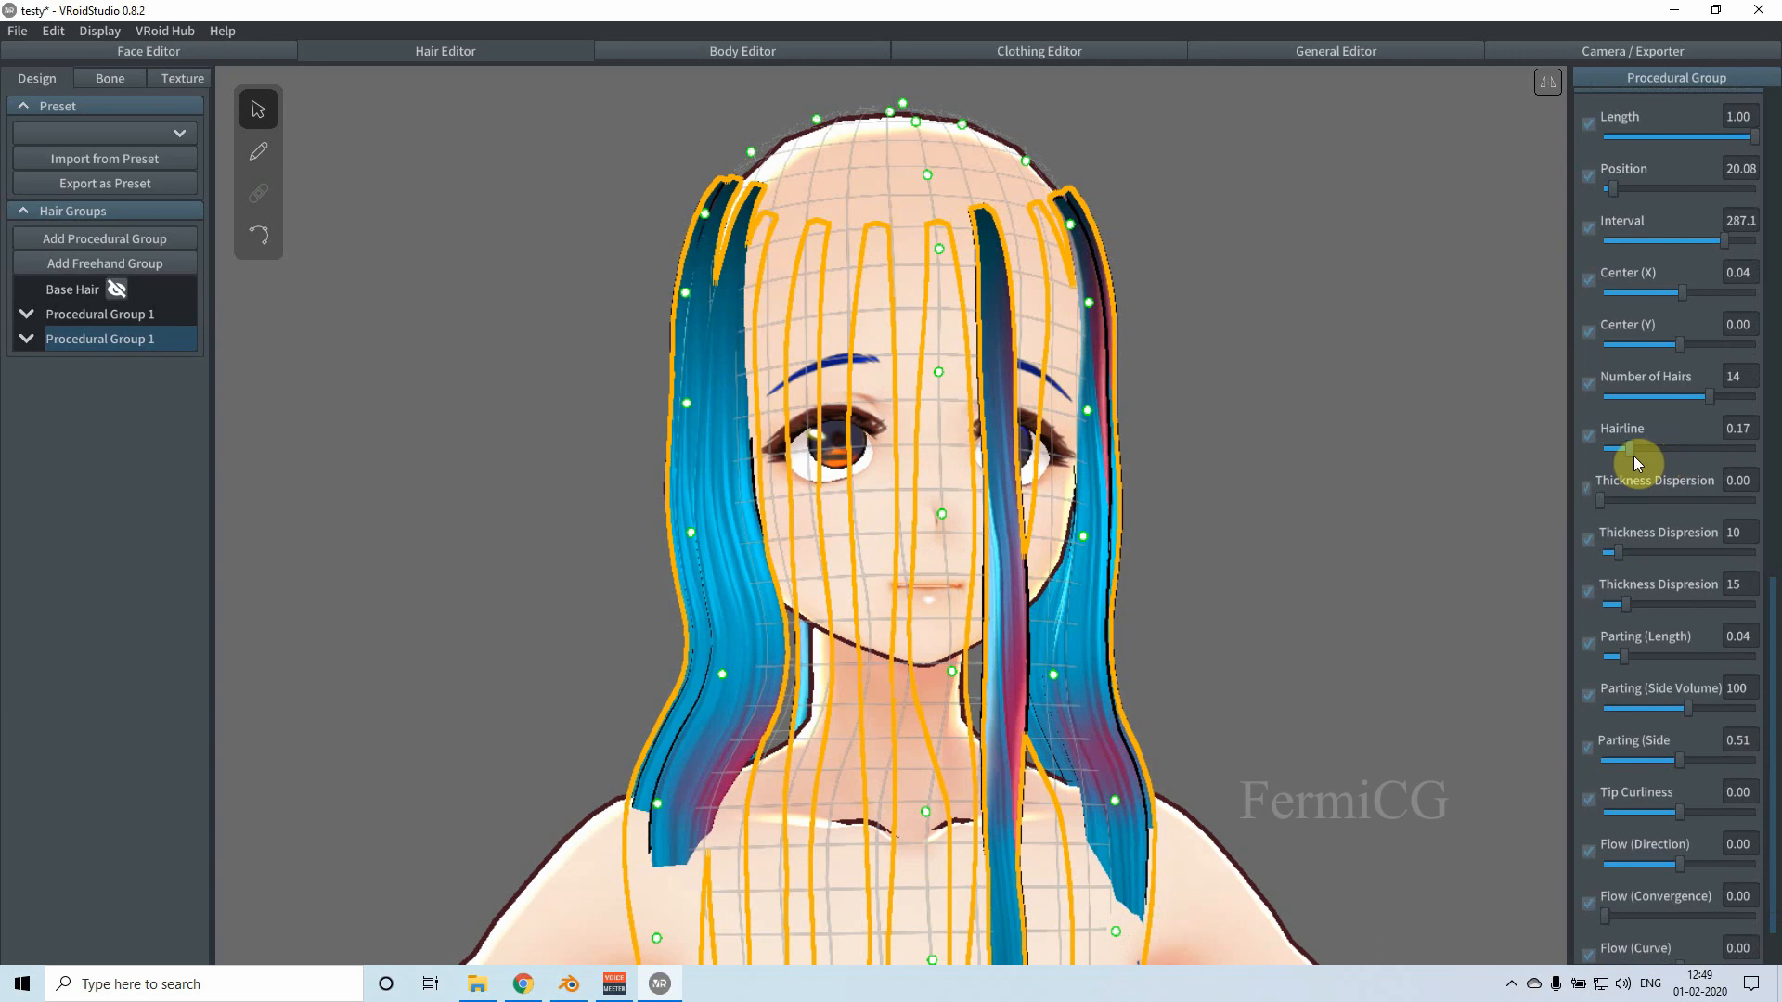
{"action": "left_click_drag", "start_coordinate": [1634, 455], "coordinate": [1595, 463]}
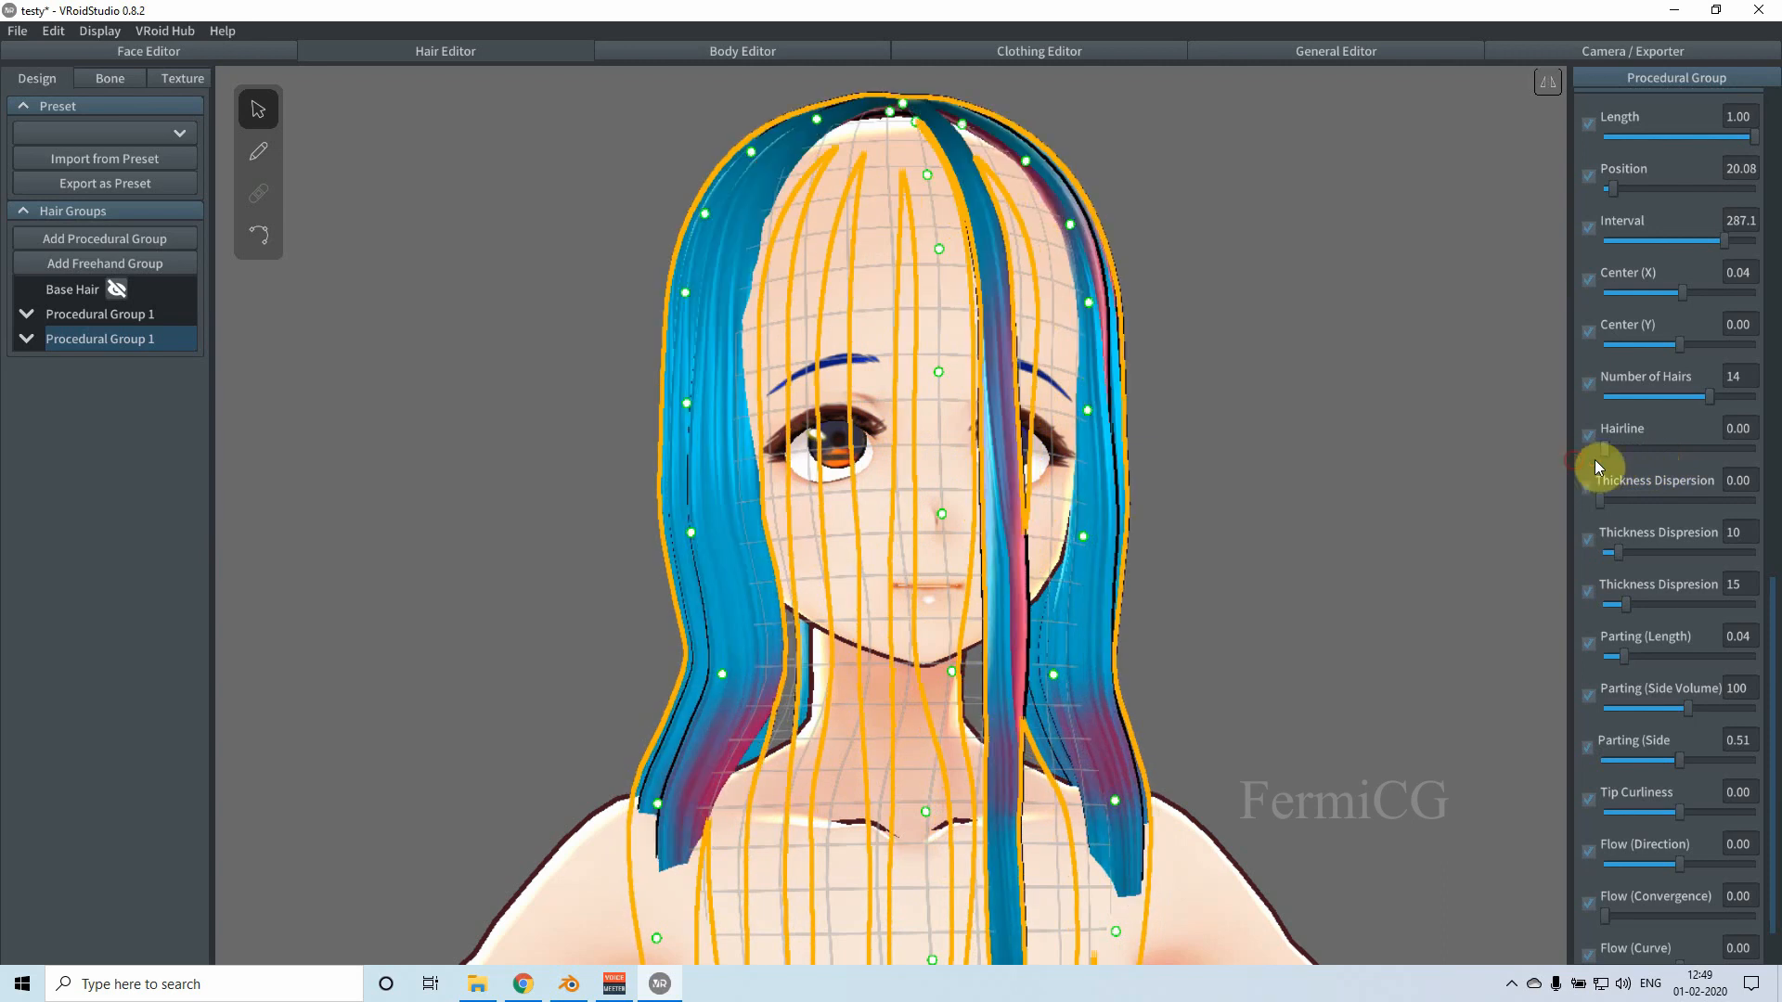
Step: Set the procedural hair group's Flow (Convergence) to 0.77 and view the hair from behind
{"action": "scroll", "coordinate": [1764, 664], "scroll_direction": "down", "scroll_amount": 2}
{"action": "left_click_drag", "start_coordinate": [1773, 651], "coordinate": [1773, 707]}
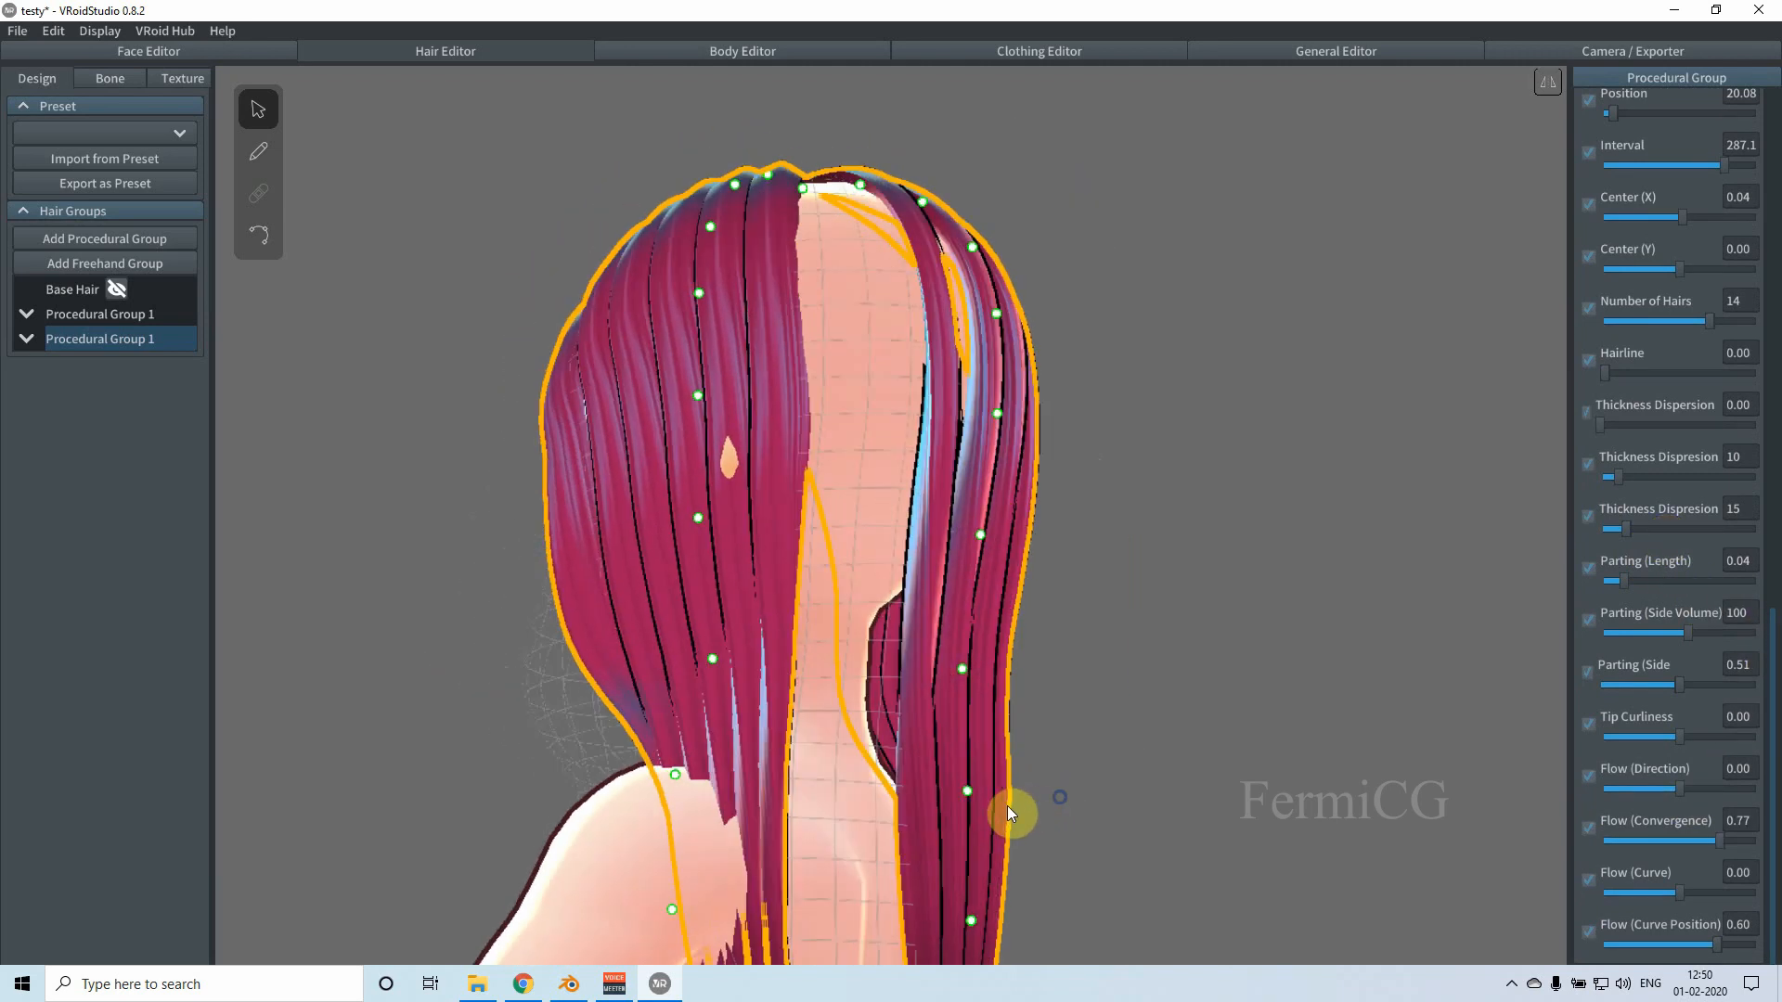
{"action": "mouse_move", "coordinate": [1007, 807]}
{"action": "right_mouse_down"}
{"action": "mouse_move", "coordinate": [1037, 879]}
{"action": "mouse_move", "coordinate": [1134, 852]}
{"action": "mouse_move", "coordinate": [1135, 809]}
{"action": "mouse_move", "coordinate": [1058, 836]}
{"action": "mouse_move", "coordinate": [1009, 822]}
{"action": "right_mouse_up"}
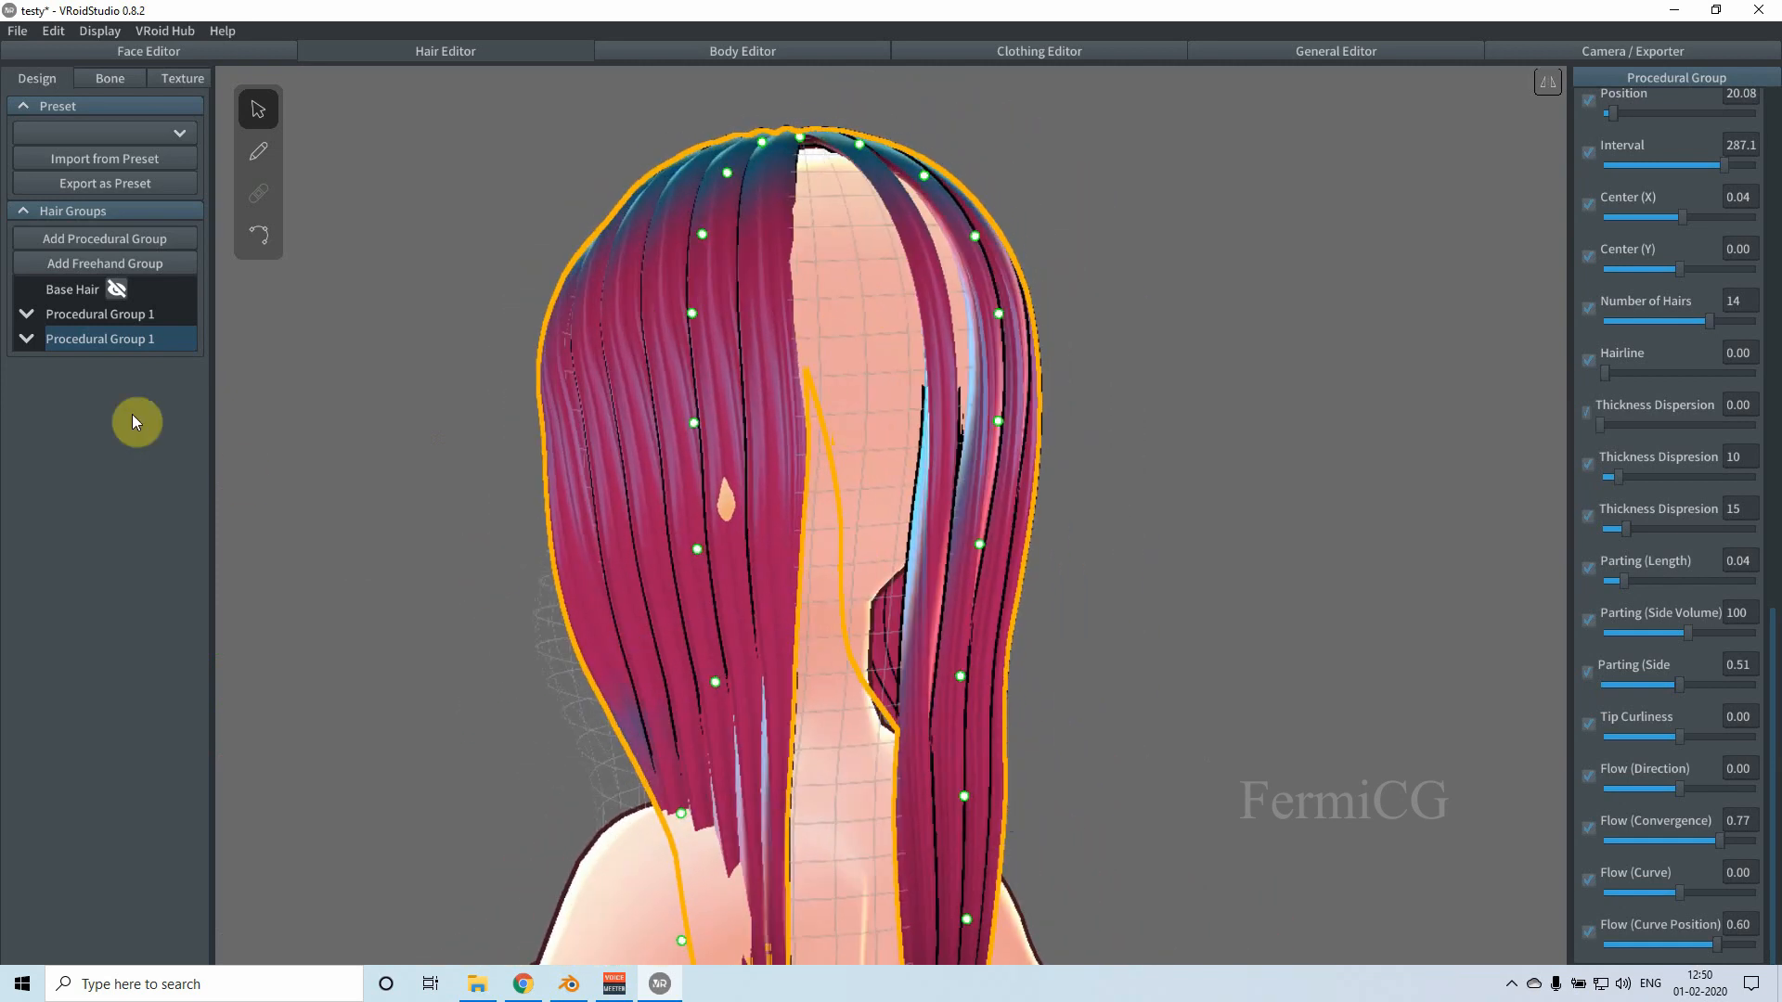
Step: Show the Base Hair group again and set the procedural group's last Parting (Side) value to 0.49
{"action": "left_click", "coordinate": [116, 289]}
{"action": "right_click_drag", "start_coordinate": [649, 462], "coordinate": [642, 116]}
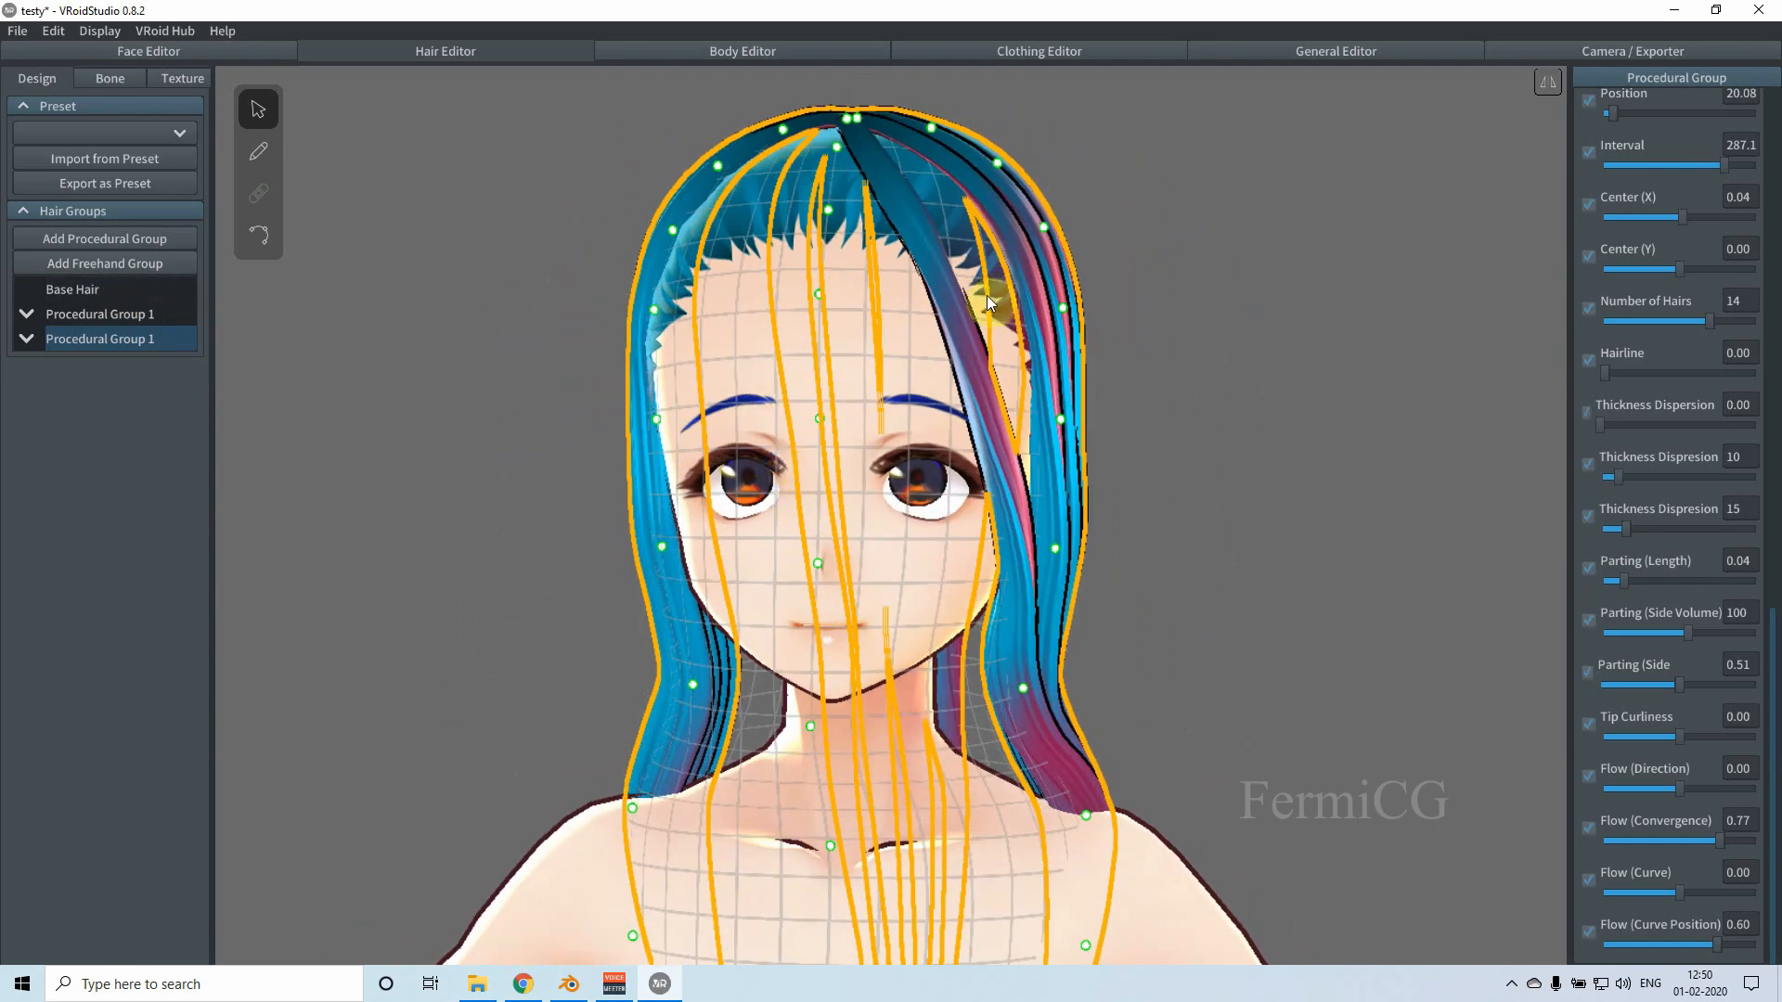
{"action": "right_click_drag", "start_coordinate": [1142, 368], "coordinate": [1106, 445]}
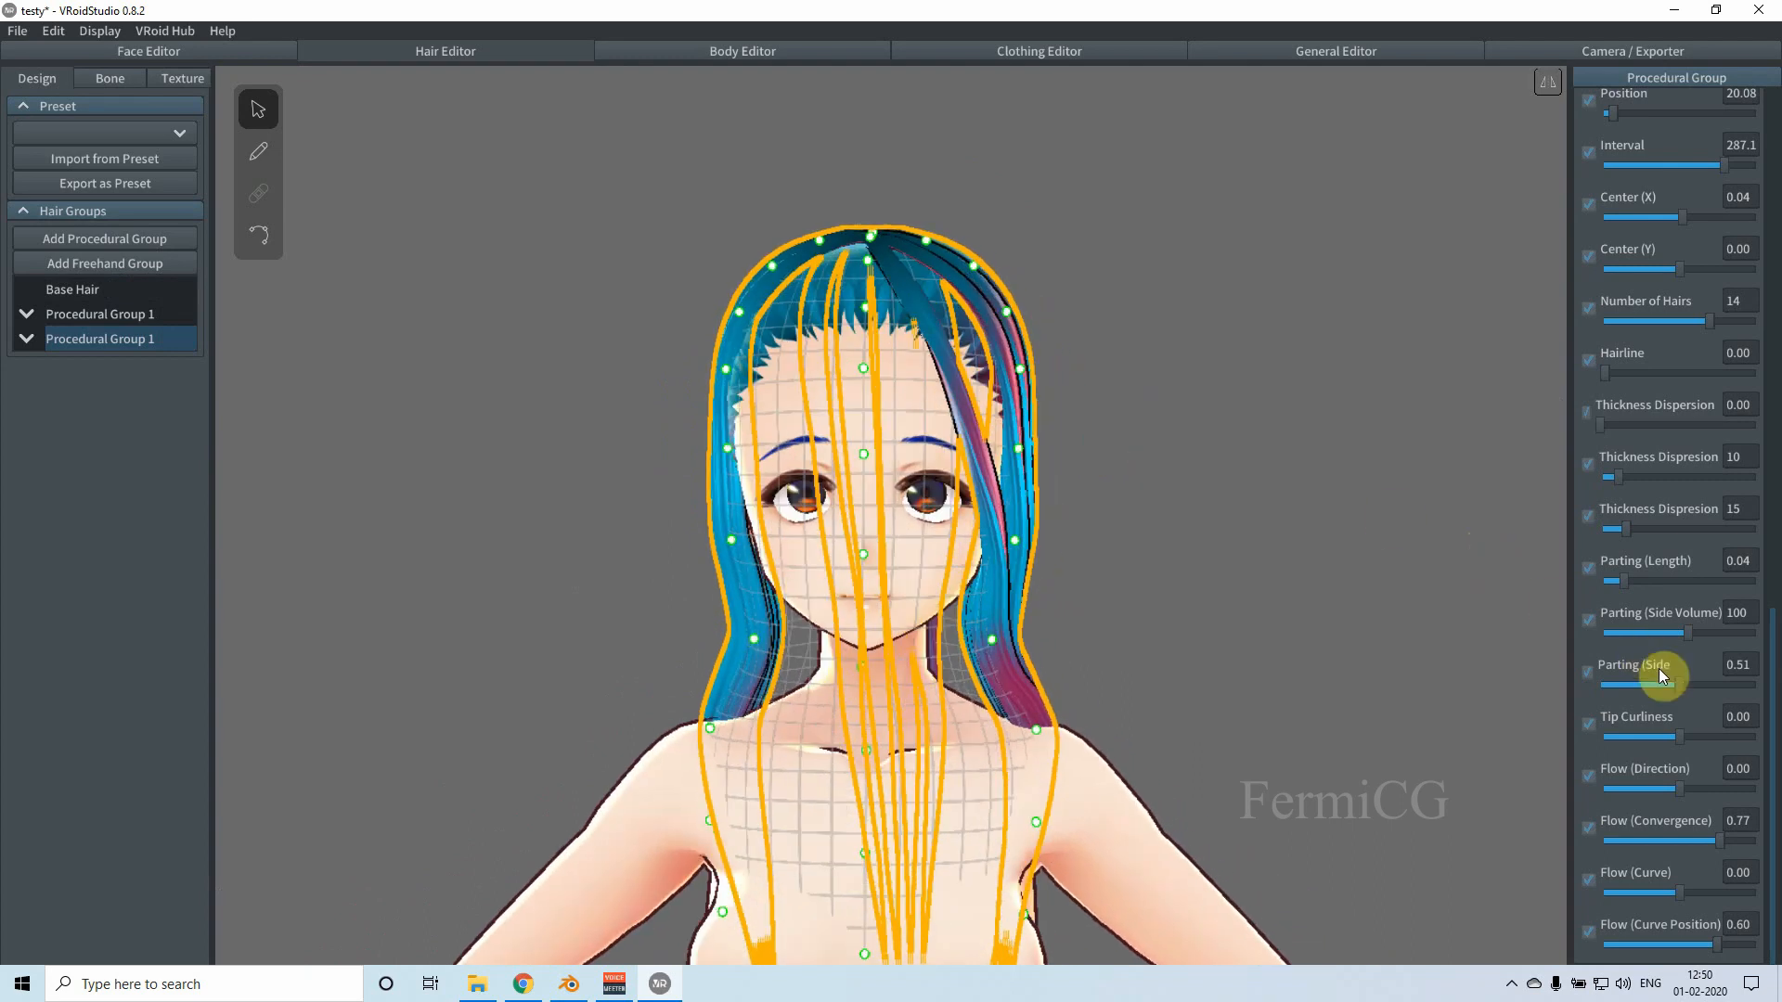
{"action": "left_click_drag", "start_coordinate": [1712, 683], "coordinate": [1680, 692]}
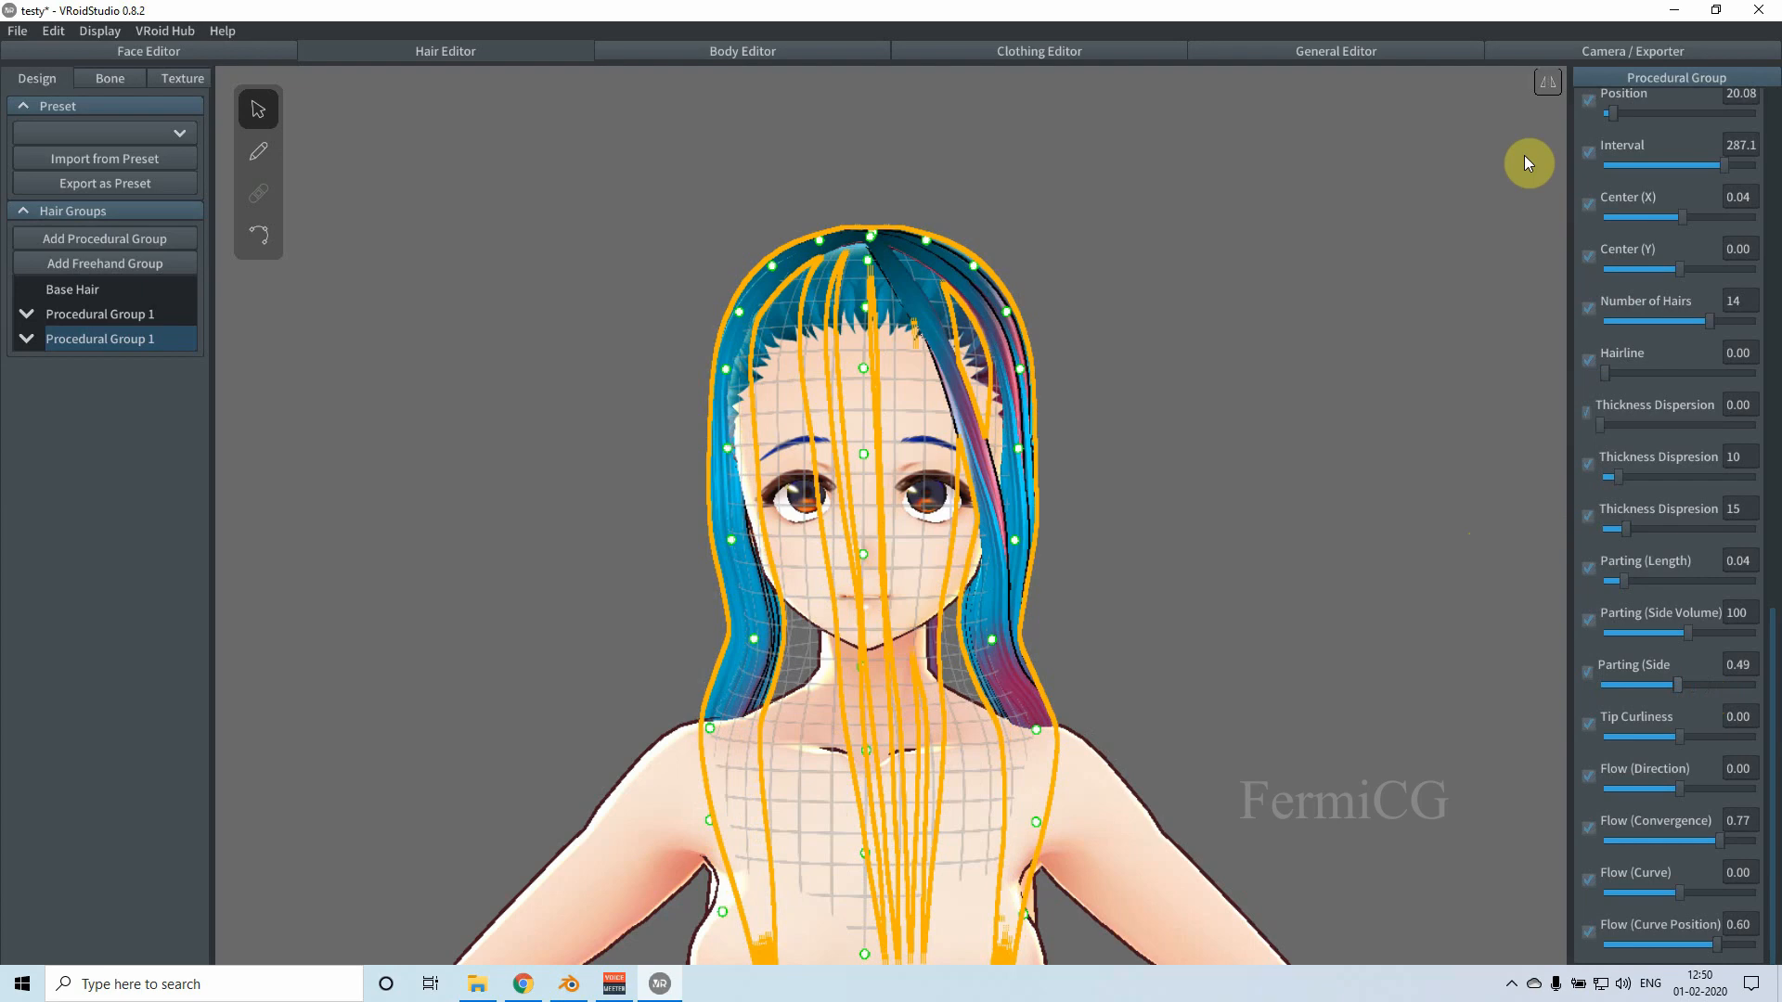
{"action": "mouse_move", "coordinate": [1116, 527]}
{"action": "right_mouse_down"}
{"action": "mouse_move", "coordinate": [902, 550]}
{"action": "mouse_move", "coordinate": [1095, 557]}
{"action": "mouse_move", "coordinate": [1100, 526]}
{"action": "right_mouse_up"}
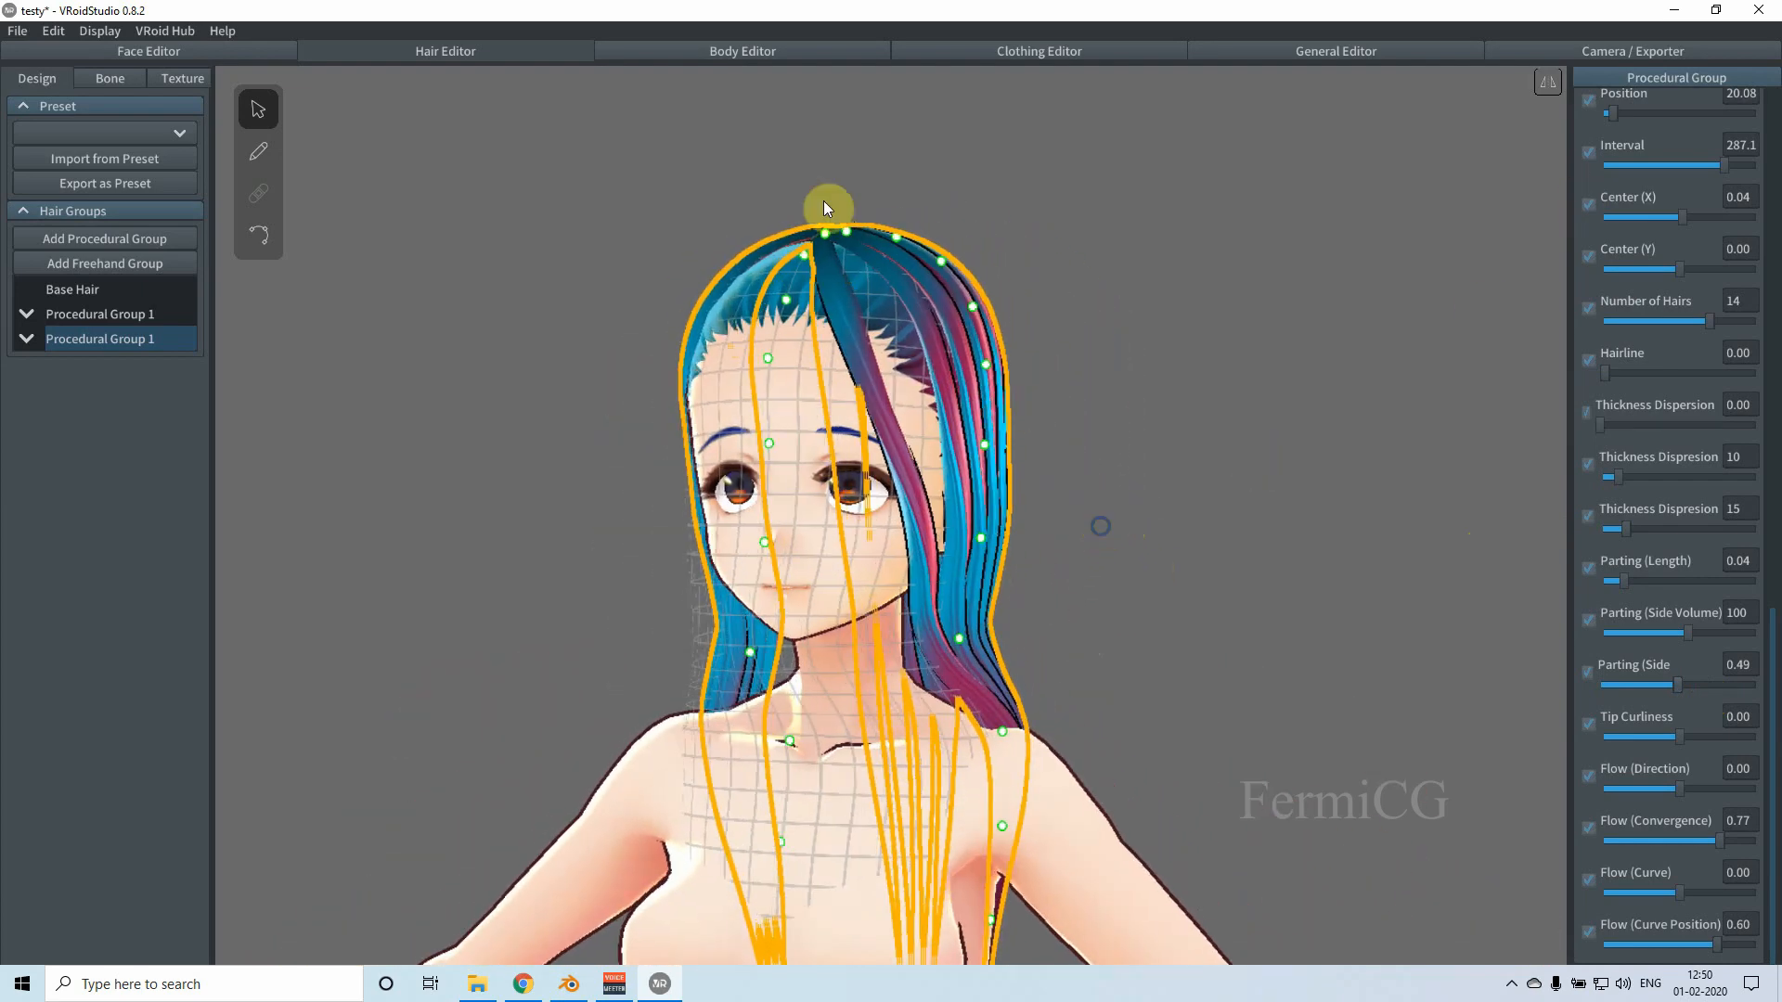
Step: Switch to body editing and set the Whole Body Shortness to 0.34
{"action": "left_click", "coordinate": [740, 54]}
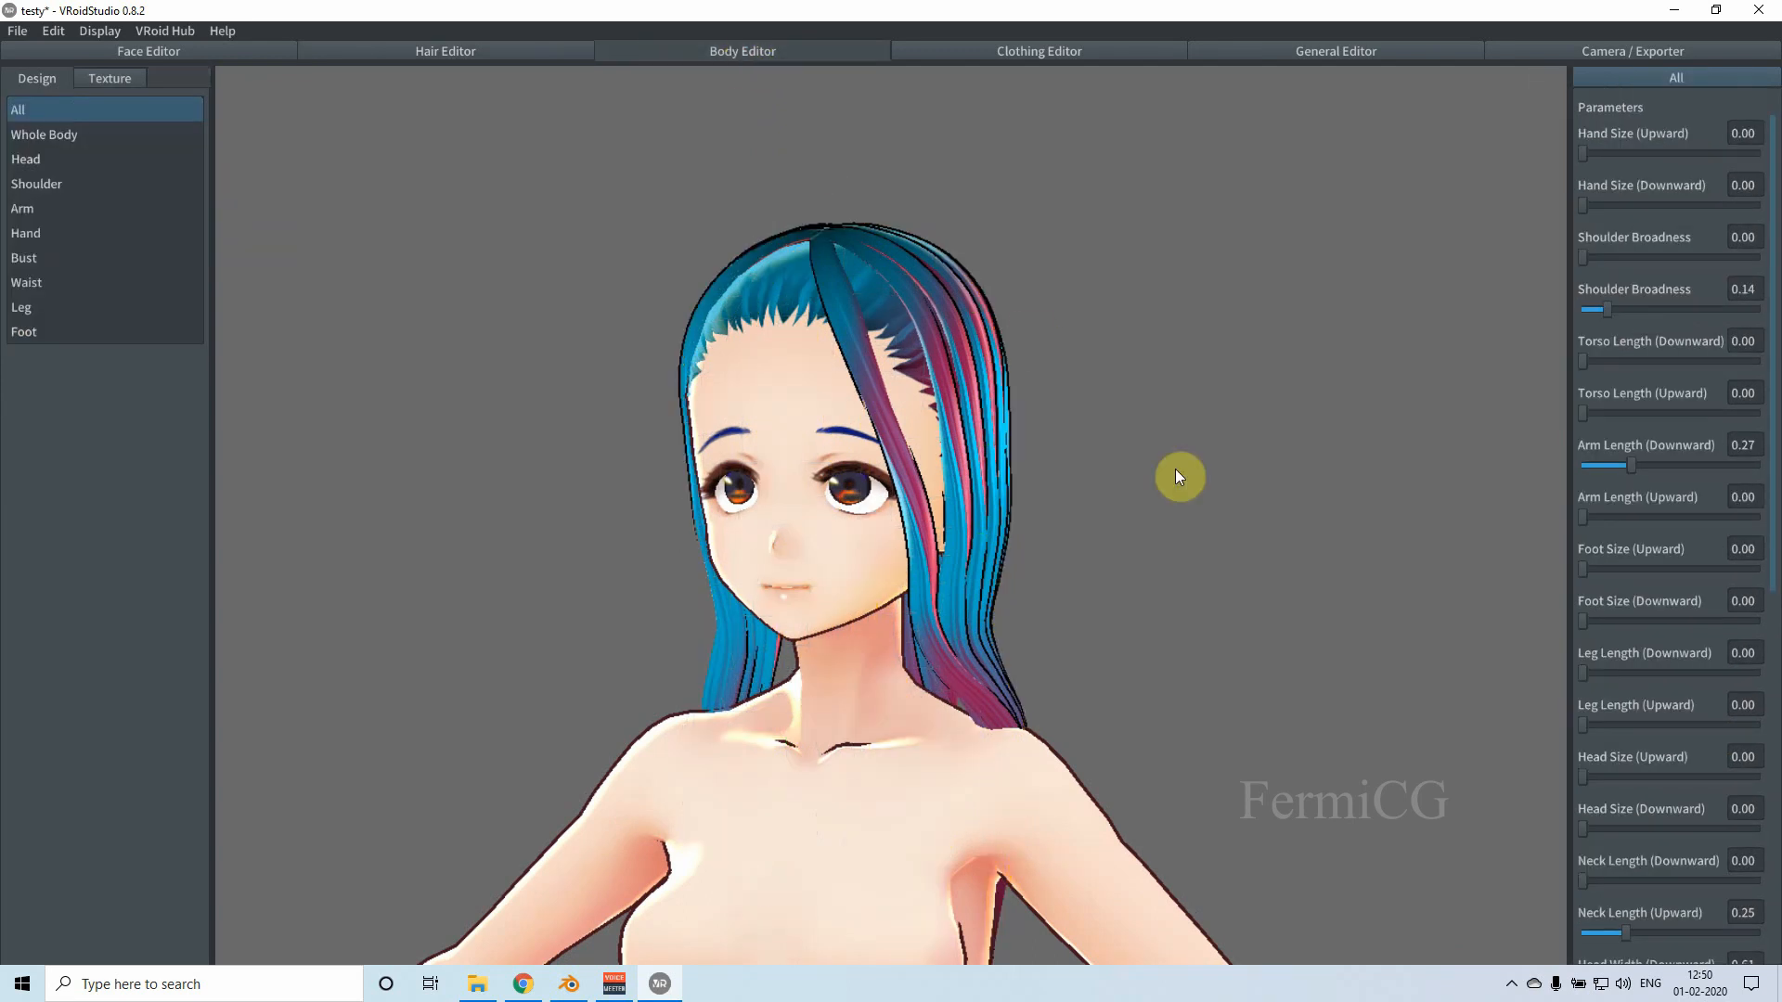
{"action": "middle_click_drag", "start_coordinate": [1110, 599], "coordinate": [1101, 469]}
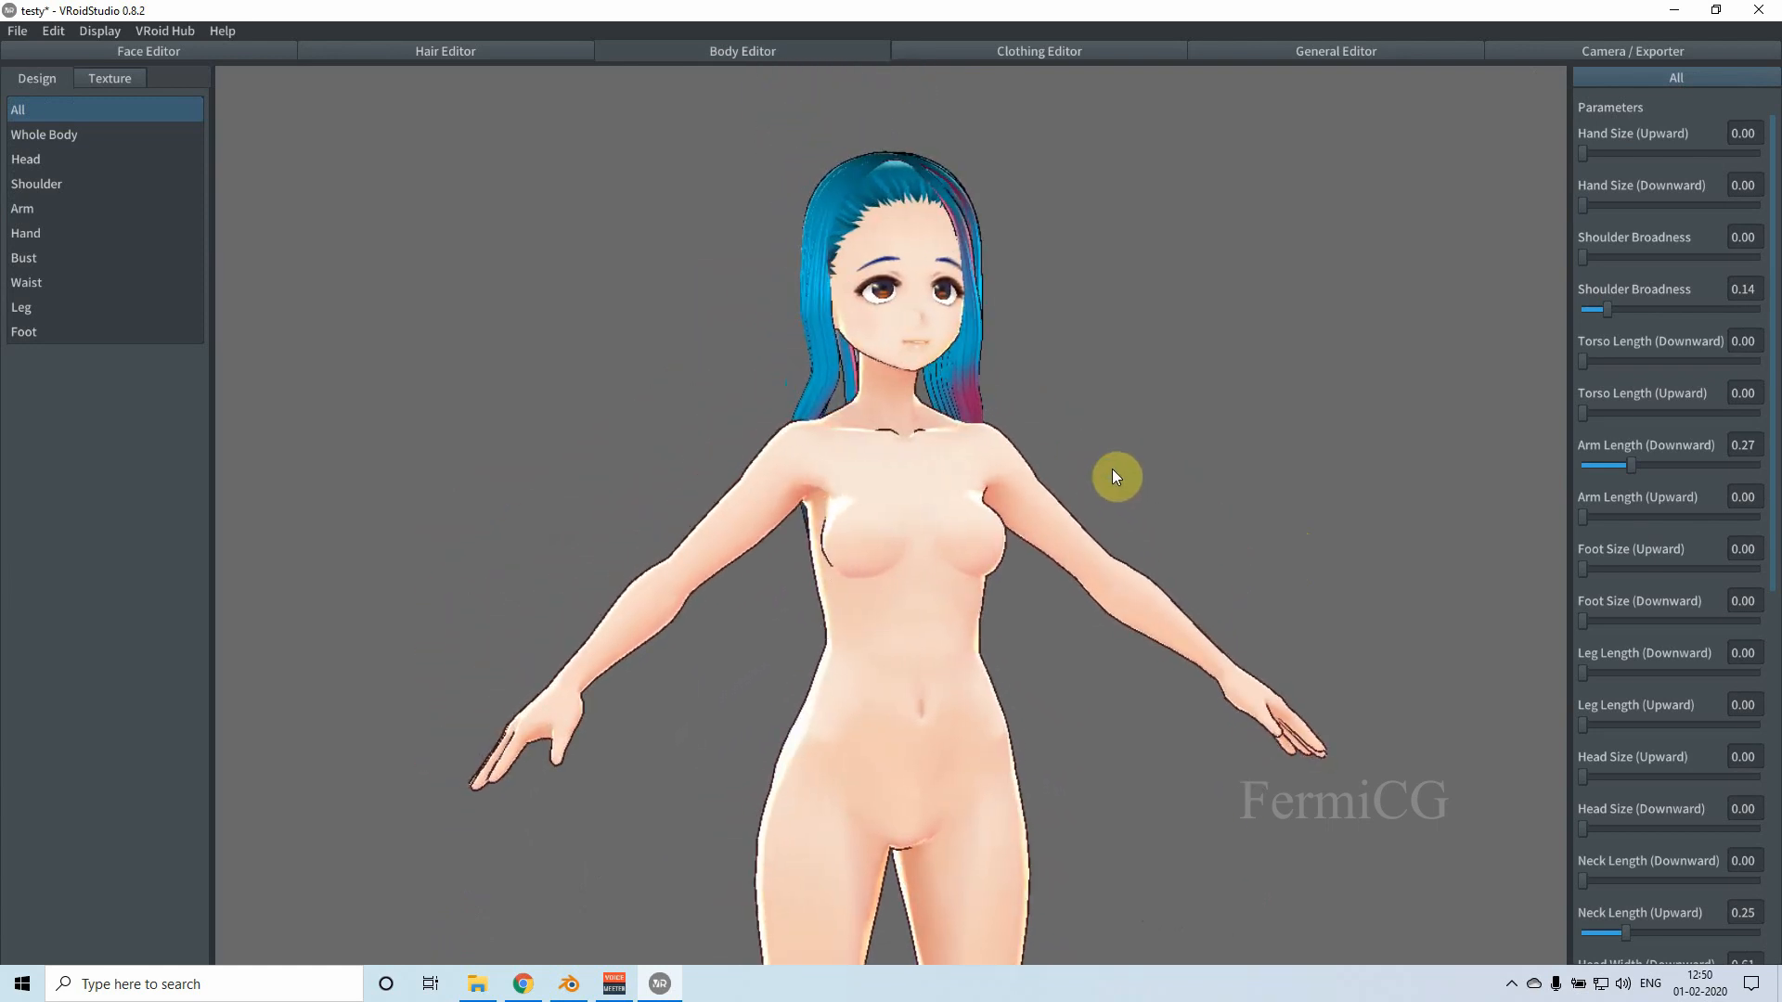
{"action": "right_click_drag", "start_coordinate": [1112, 470], "coordinate": [941, 375]}
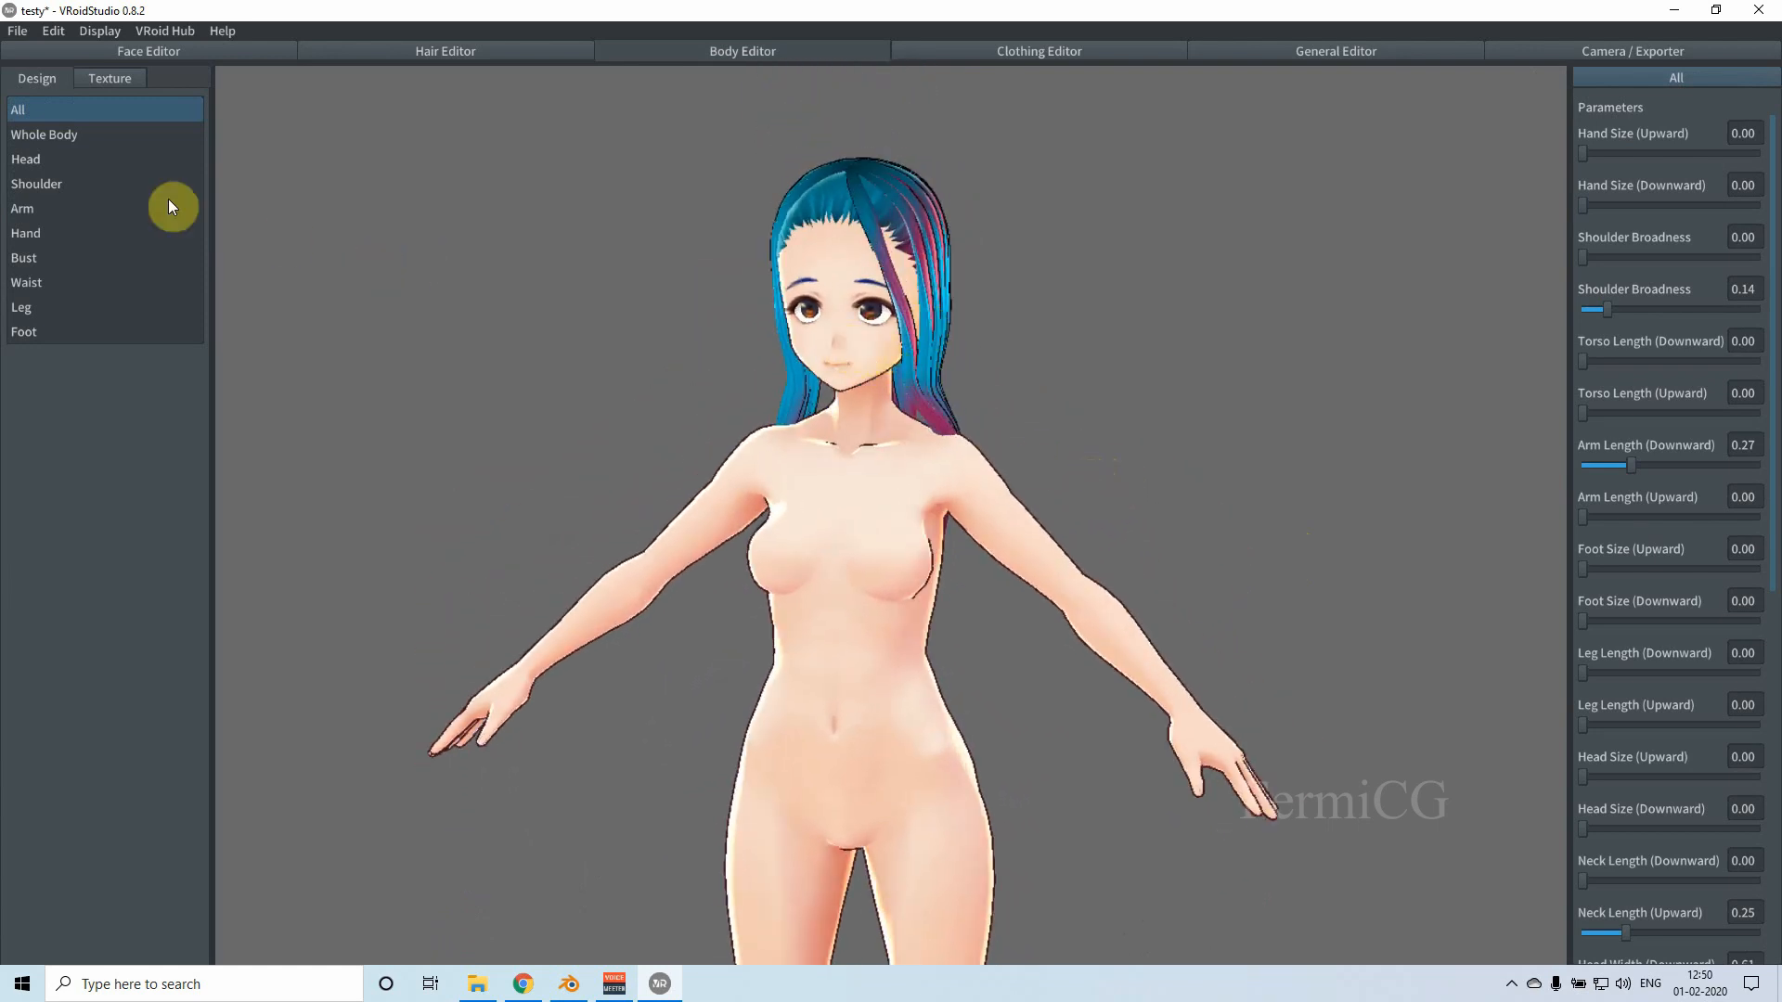
{"action": "left_click", "coordinate": [65, 136]}
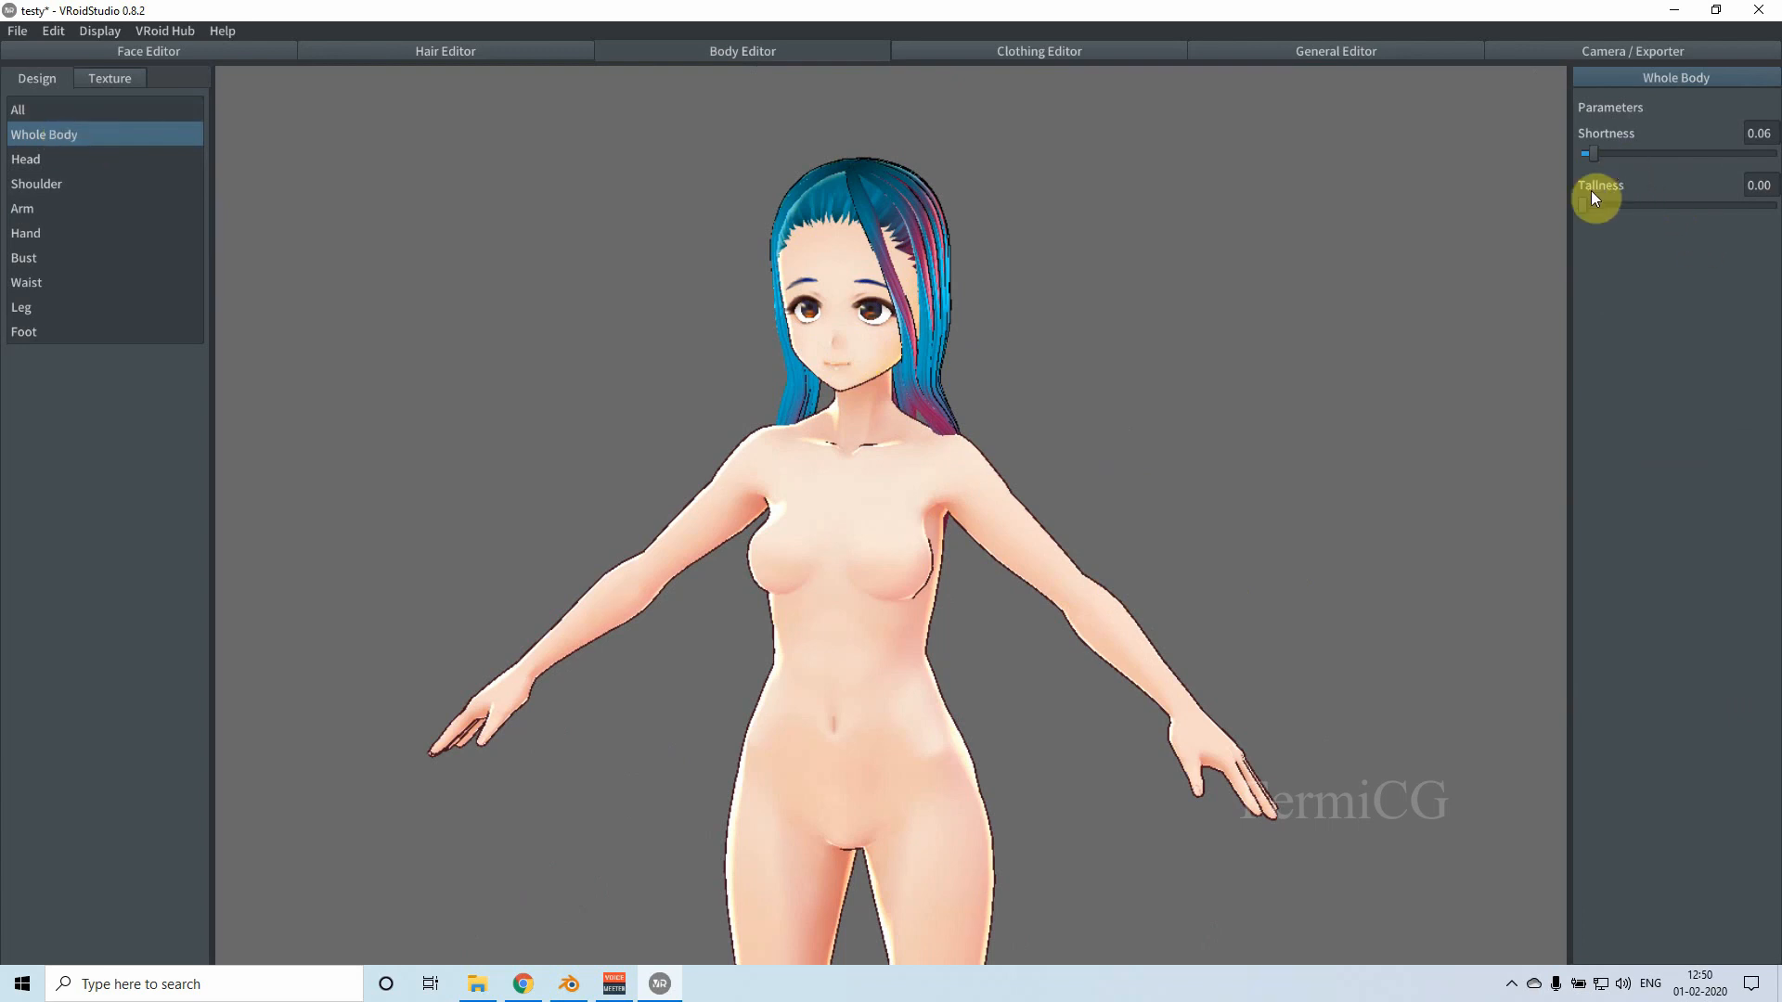
{"action": "scroll", "coordinate": [1263, 444], "scroll_direction": "down", "scroll_amount": 5}
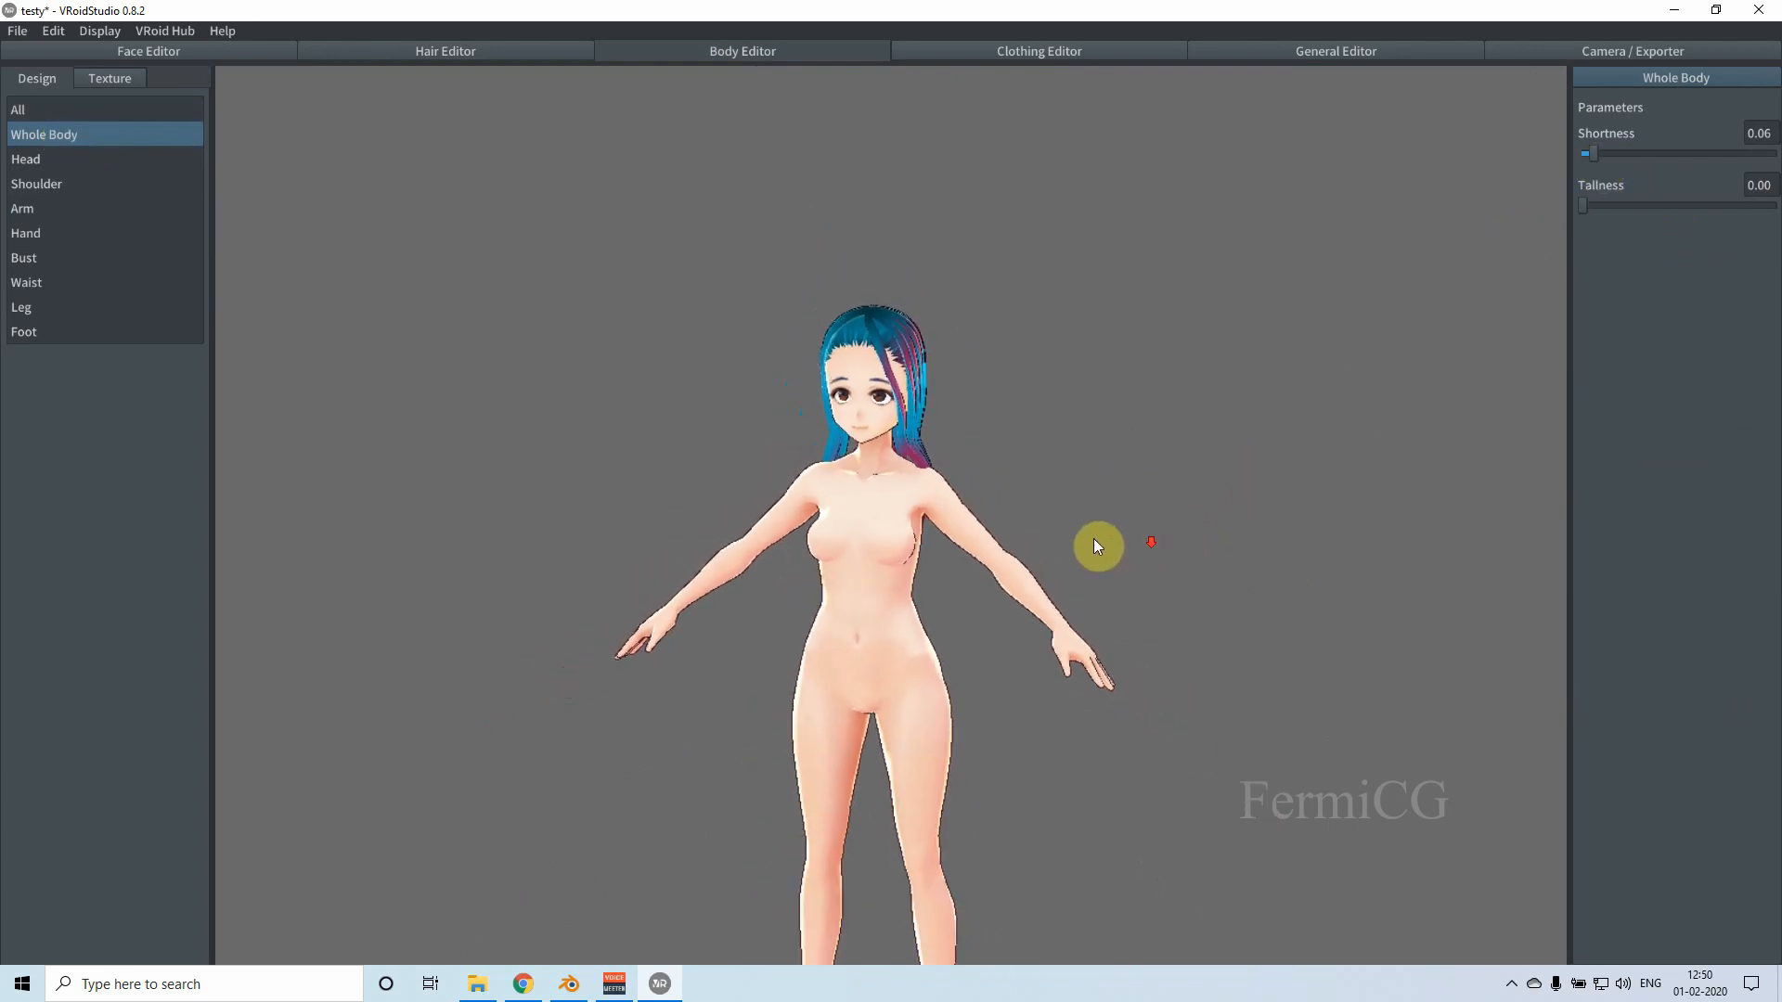
{"action": "middle_click_drag", "start_coordinate": [1082, 540], "coordinate": [1075, 421]}
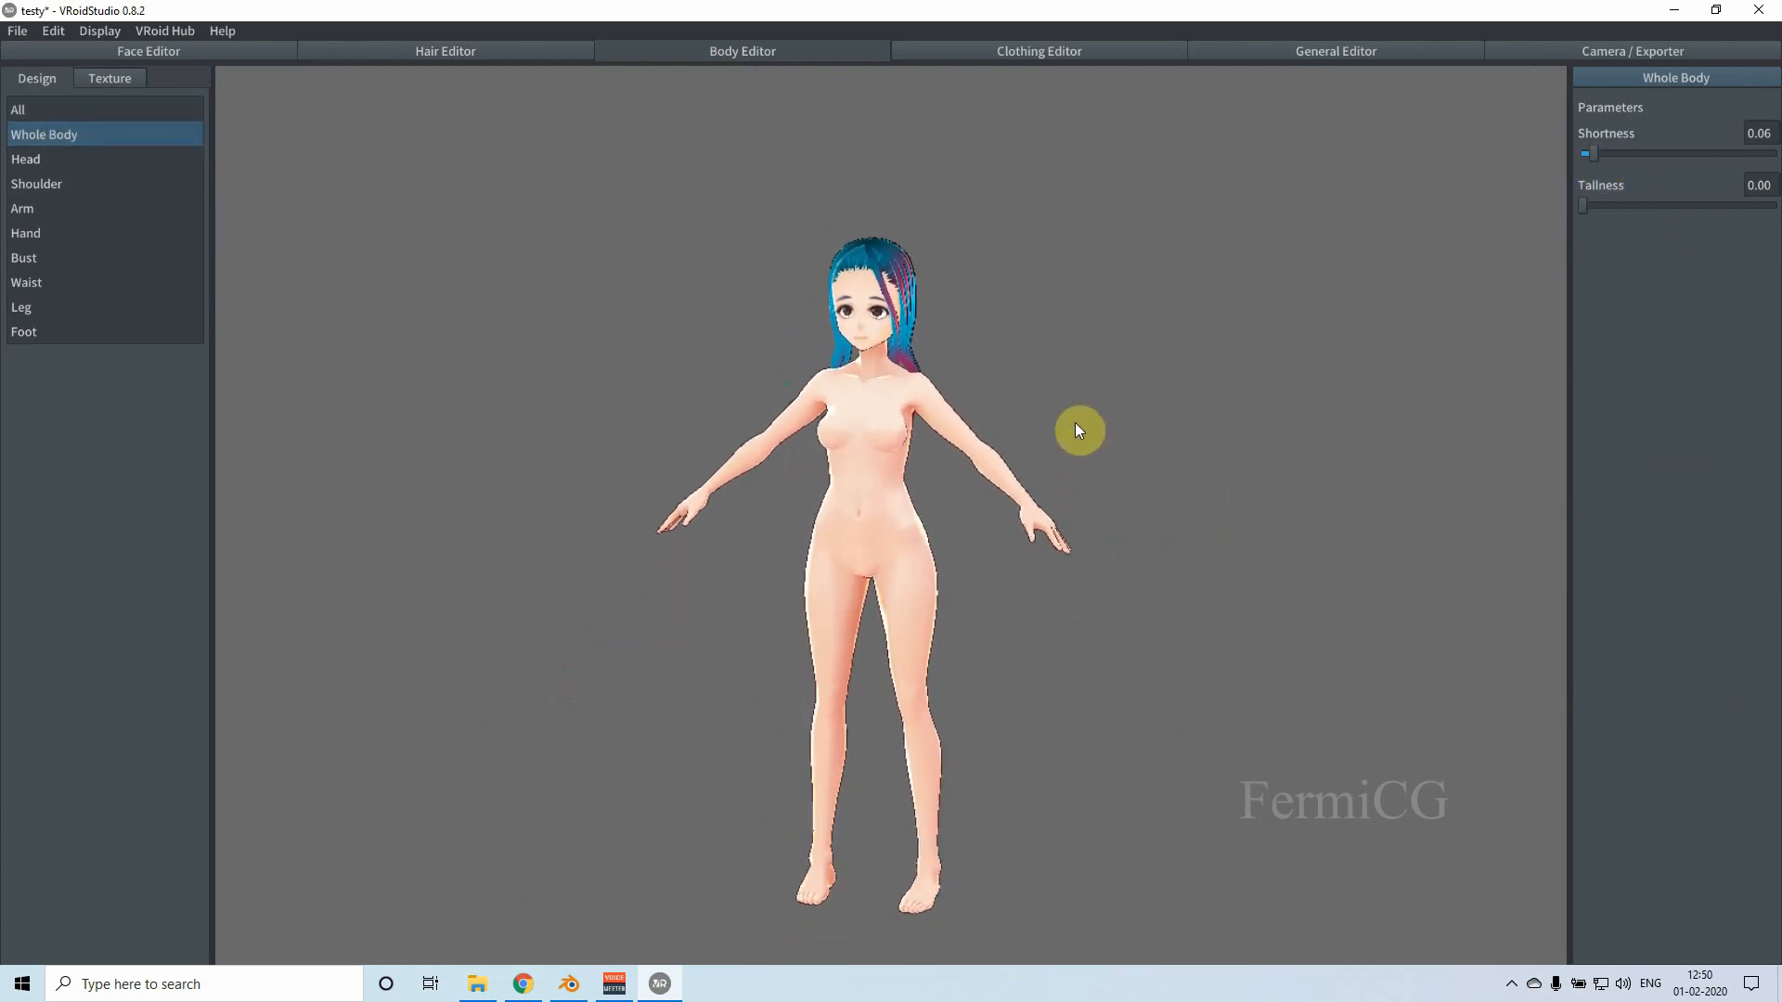
{"action": "left_click_drag", "start_coordinate": [1632, 161], "coordinate": [1542, 232]}
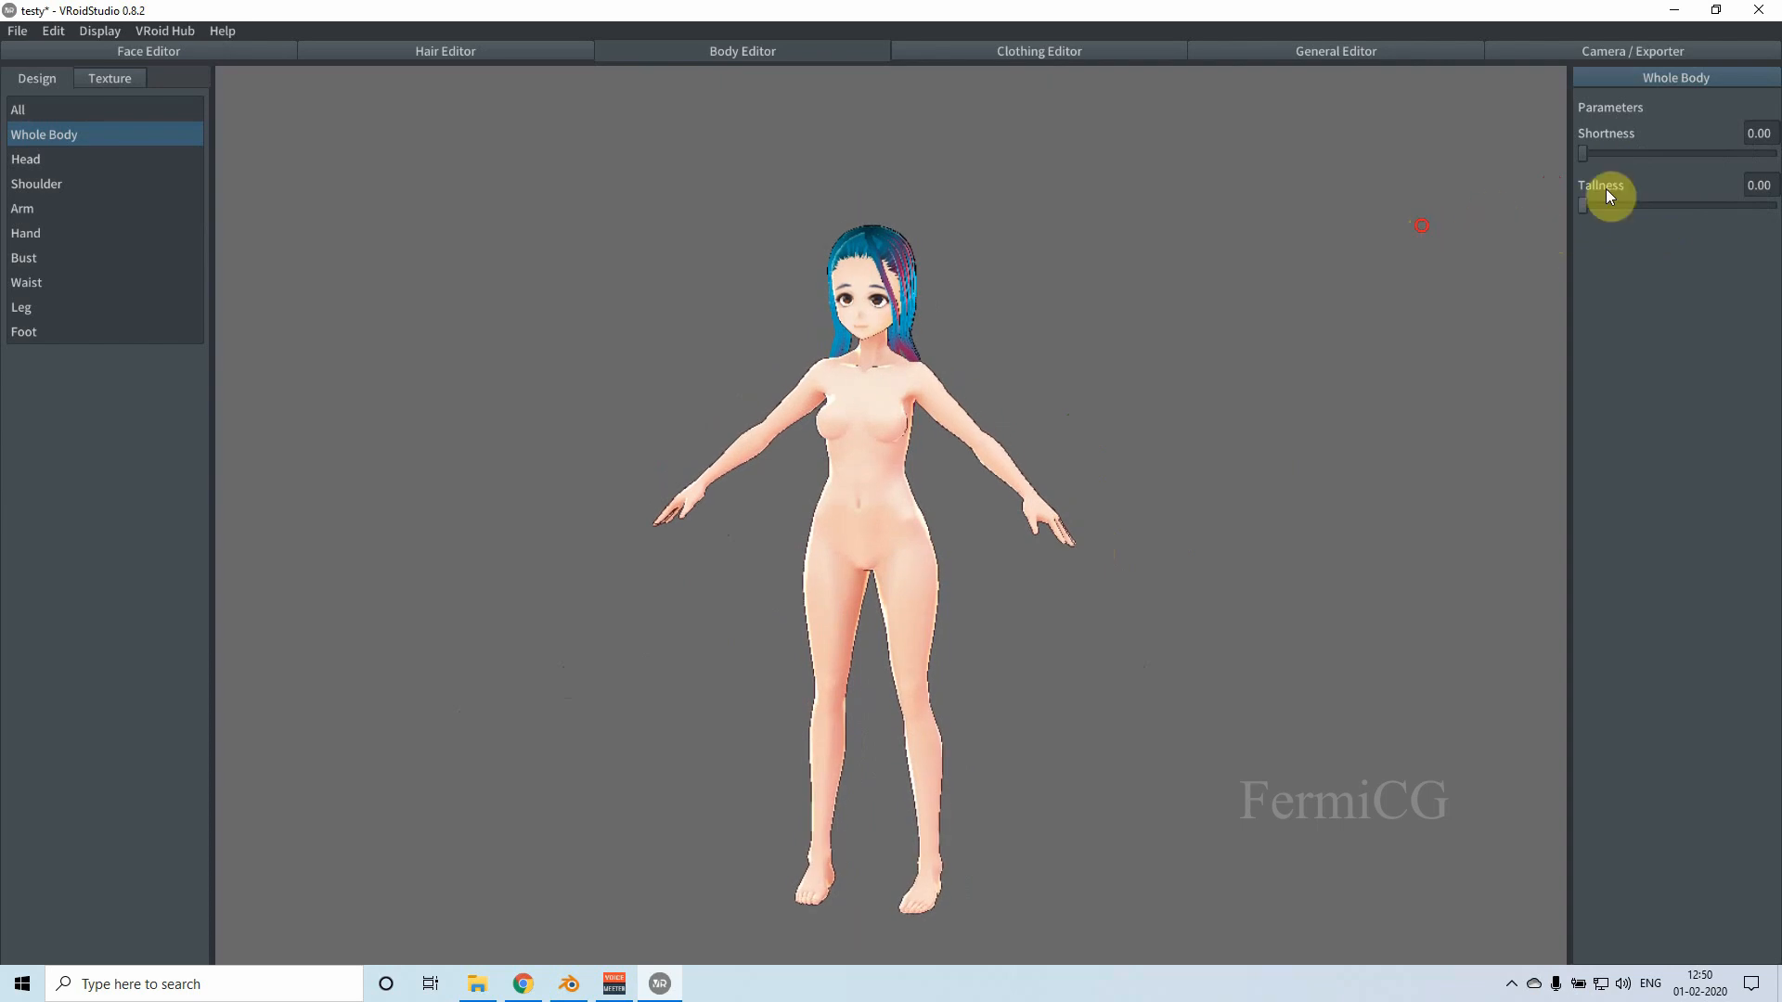
{"action": "left_click_drag", "start_coordinate": [1589, 164], "coordinate": [1649, 154]}
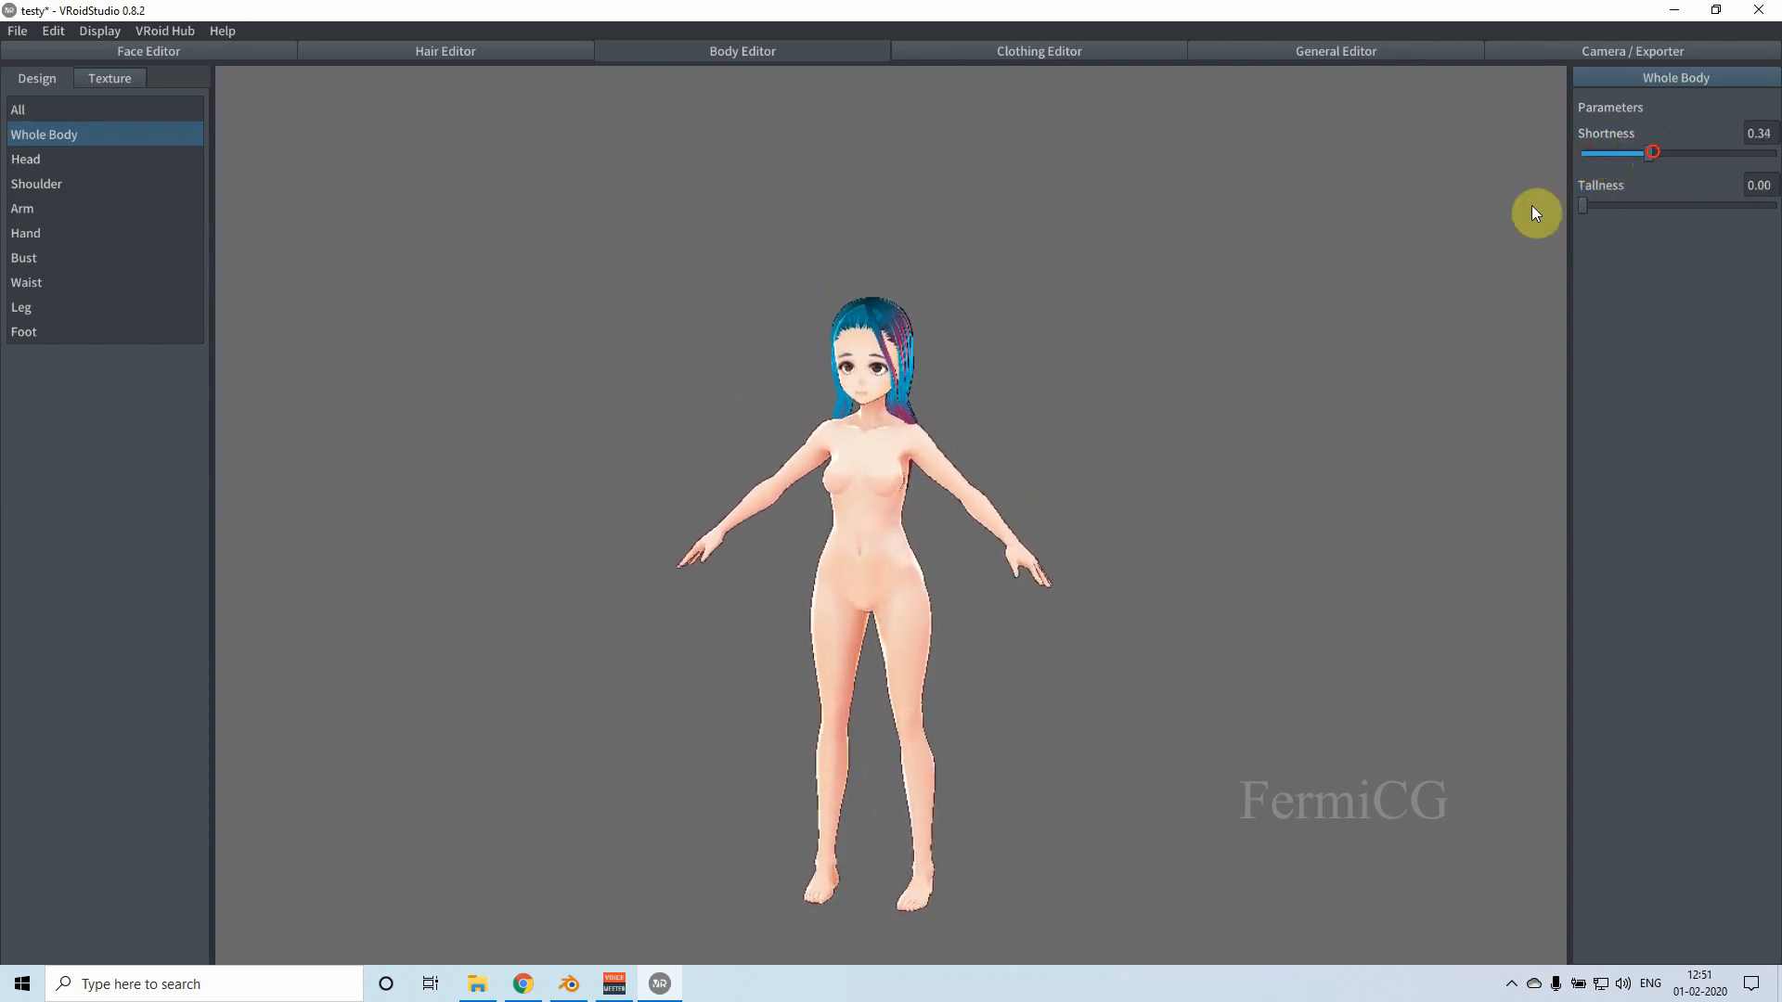
{"action": "mouse_move", "coordinate": [1117, 537]}
{"action": "right_mouse_down"}
{"action": "mouse_move", "coordinate": [1078, 540]}
{"action": "mouse_move", "coordinate": [1060, 572]}
{"action": "mouse_move", "coordinate": [900, 572]}
{"action": "mouse_move", "coordinate": [1029, 585]}
{"action": "mouse_move", "coordinate": [1106, 568]}
{"action": "right_mouse_up"}
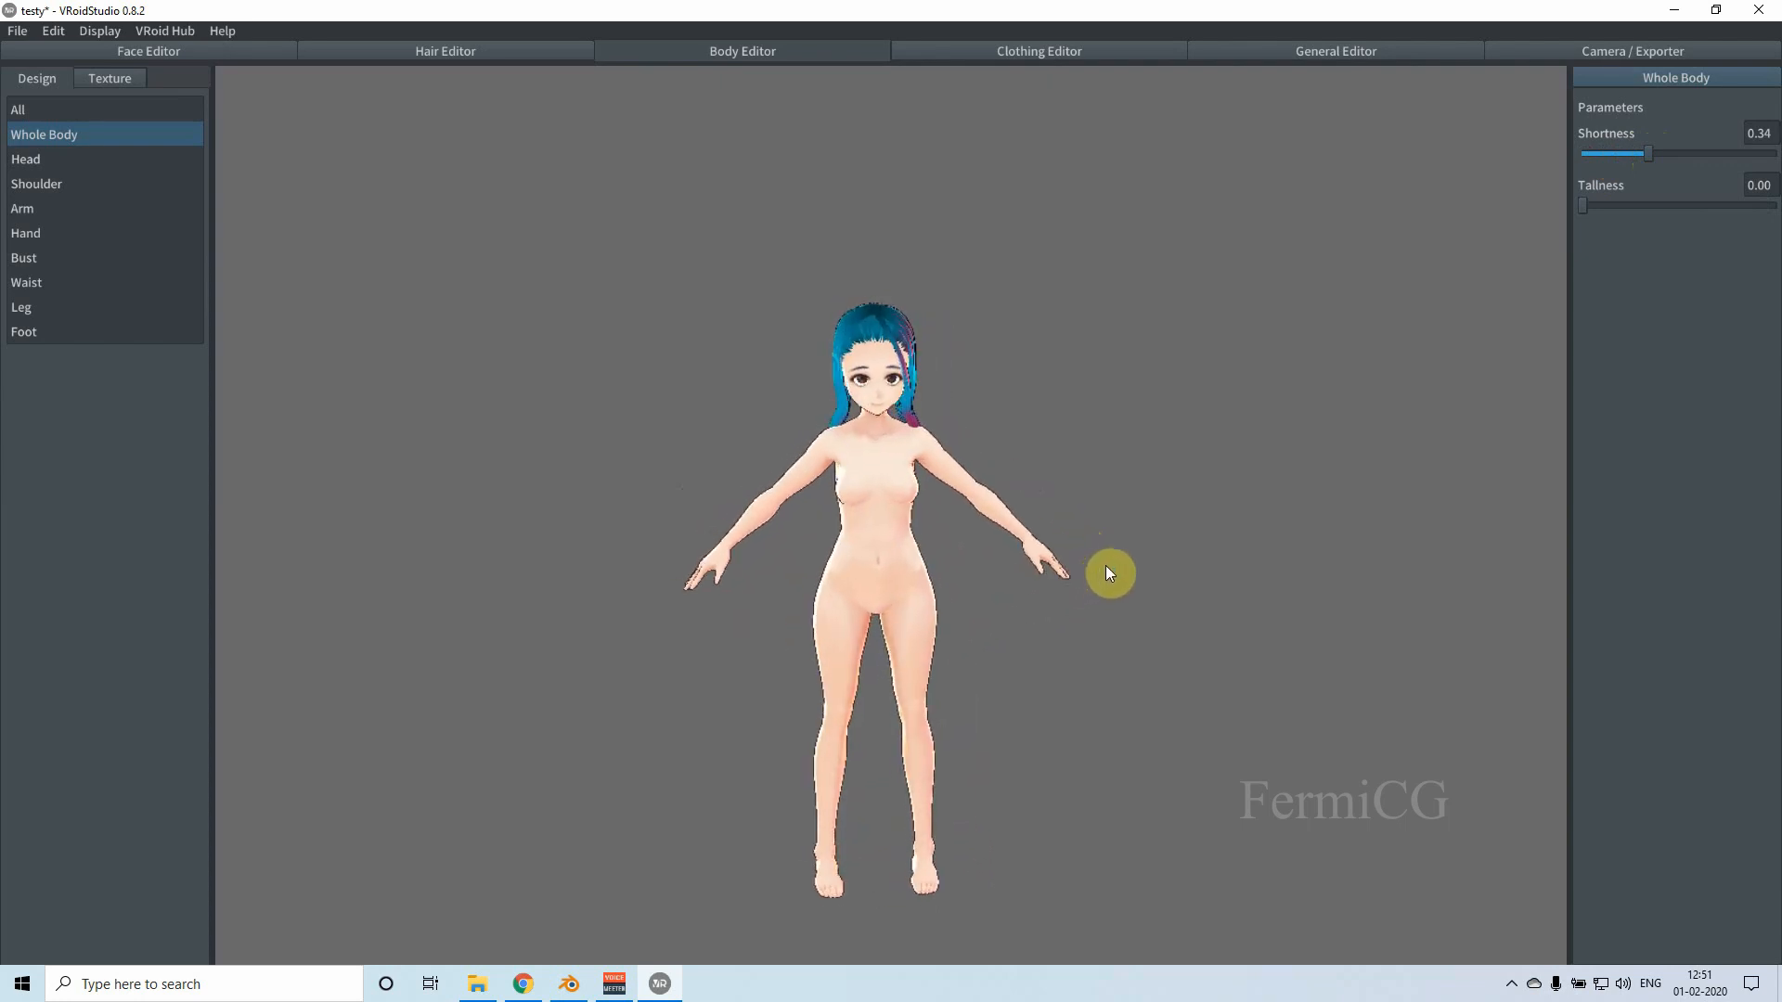
Step: Set the body's Head Size (Upward) to 1.00
{"action": "left_click", "coordinate": [42, 159]}
{"action": "left_click_drag", "start_coordinate": [1601, 152], "coordinate": [1775, 159]}
{"action": "mouse_move", "coordinate": [1294, 508]}
{"action": "right_mouse_down"}
{"action": "mouse_move", "coordinate": [1266, 510]}
{"action": "mouse_move", "coordinate": [1322, 468]}
{"action": "mouse_move", "coordinate": [1270, 520]}
{"action": "mouse_move", "coordinate": [1297, 490]}
{"action": "mouse_move", "coordinate": [1272, 501]}
{"action": "right_mouse_up"}
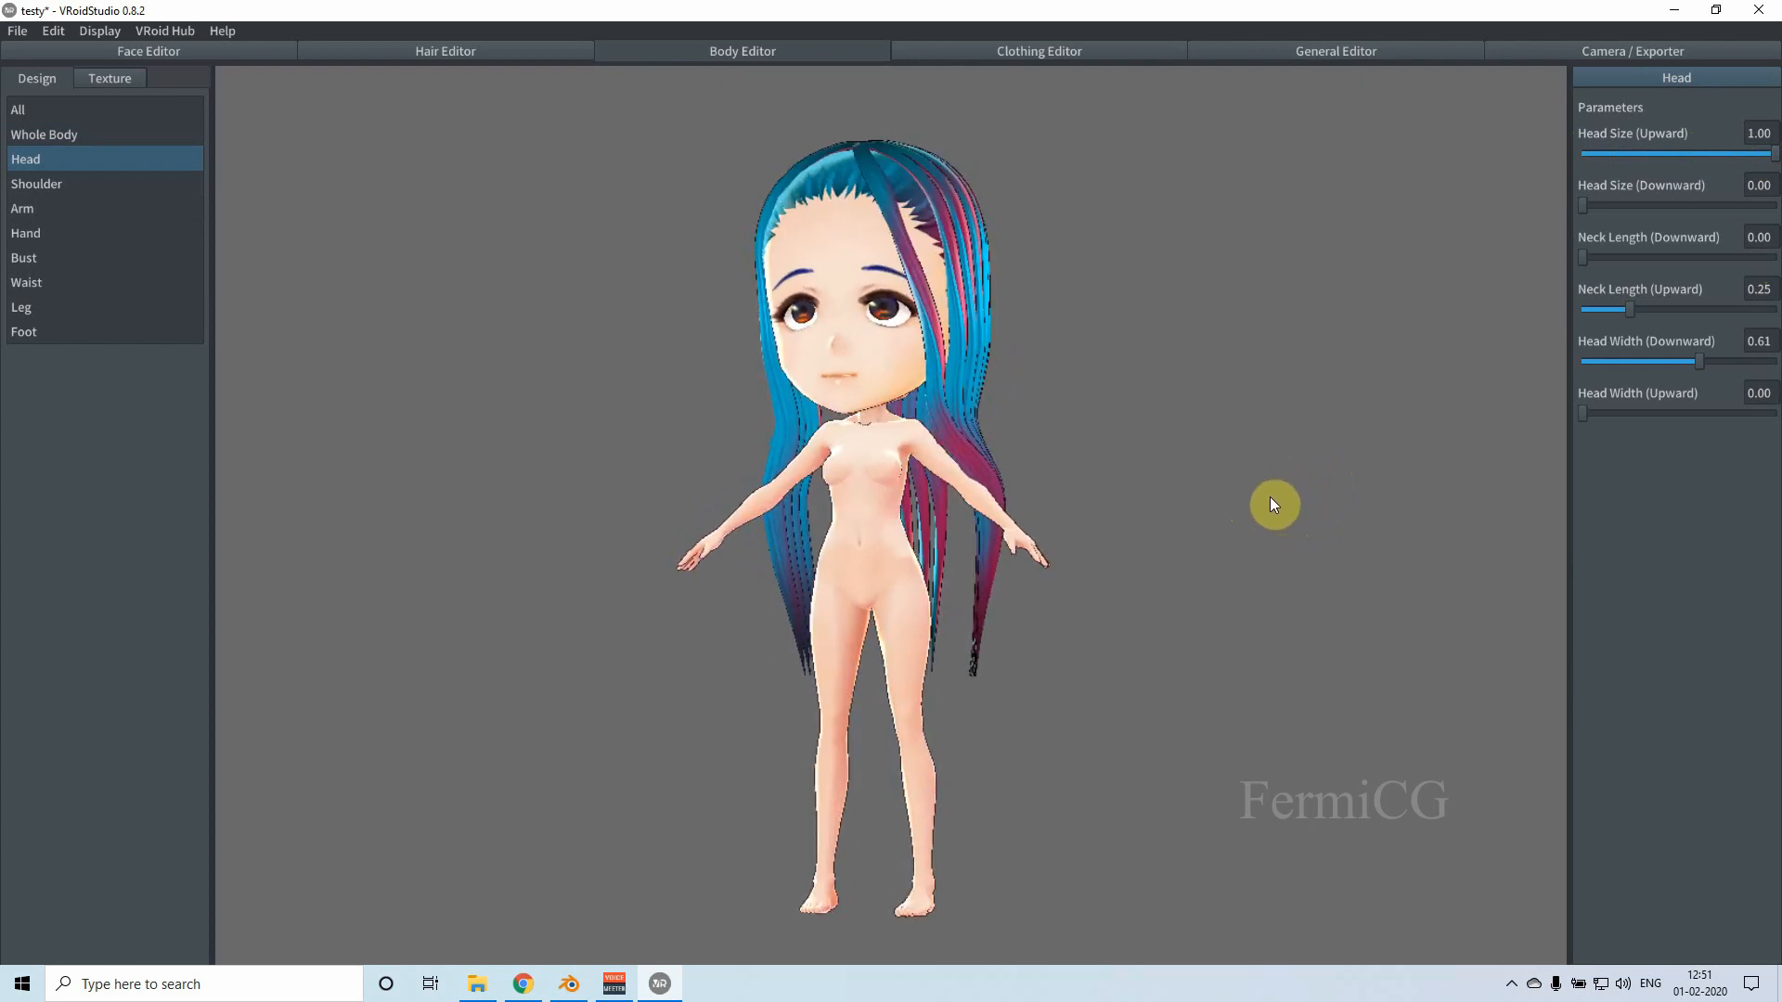
Step: Set the head's Head Size (Upward) and both Neck Length values to 0.00
{"action": "left_click_drag", "start_coordinate": [1728, 165], "coordinate": [1462, 237]}
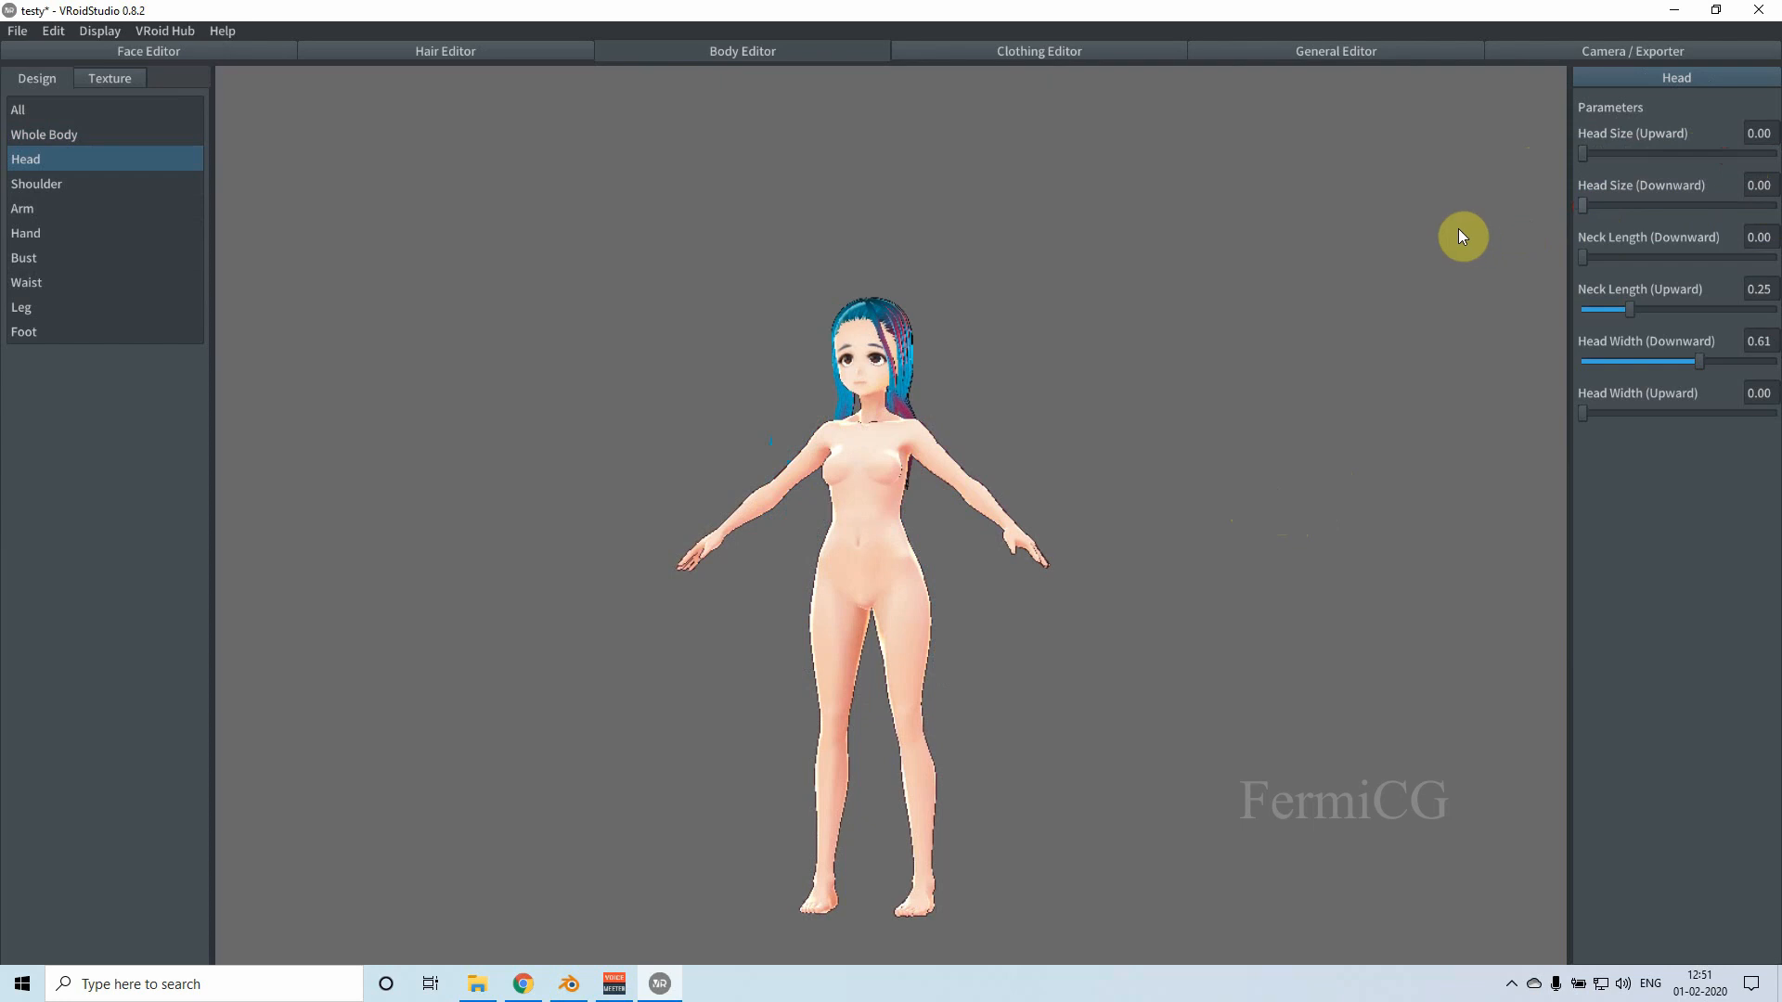
{"action": "mouse_move", "coordinate": [1587, 258]}
{"action": "left_mouse_down"}
{"action": "mouse_move", "coordinate": [1682, 258]}
{"action": "mouse_move", "coordinate": [1580, 259]}
{"action": "left_mouse_up"}
{"action": "left_click_drag", "start_coordinate": [1635, 316], "coordinate": [1507, 325]}
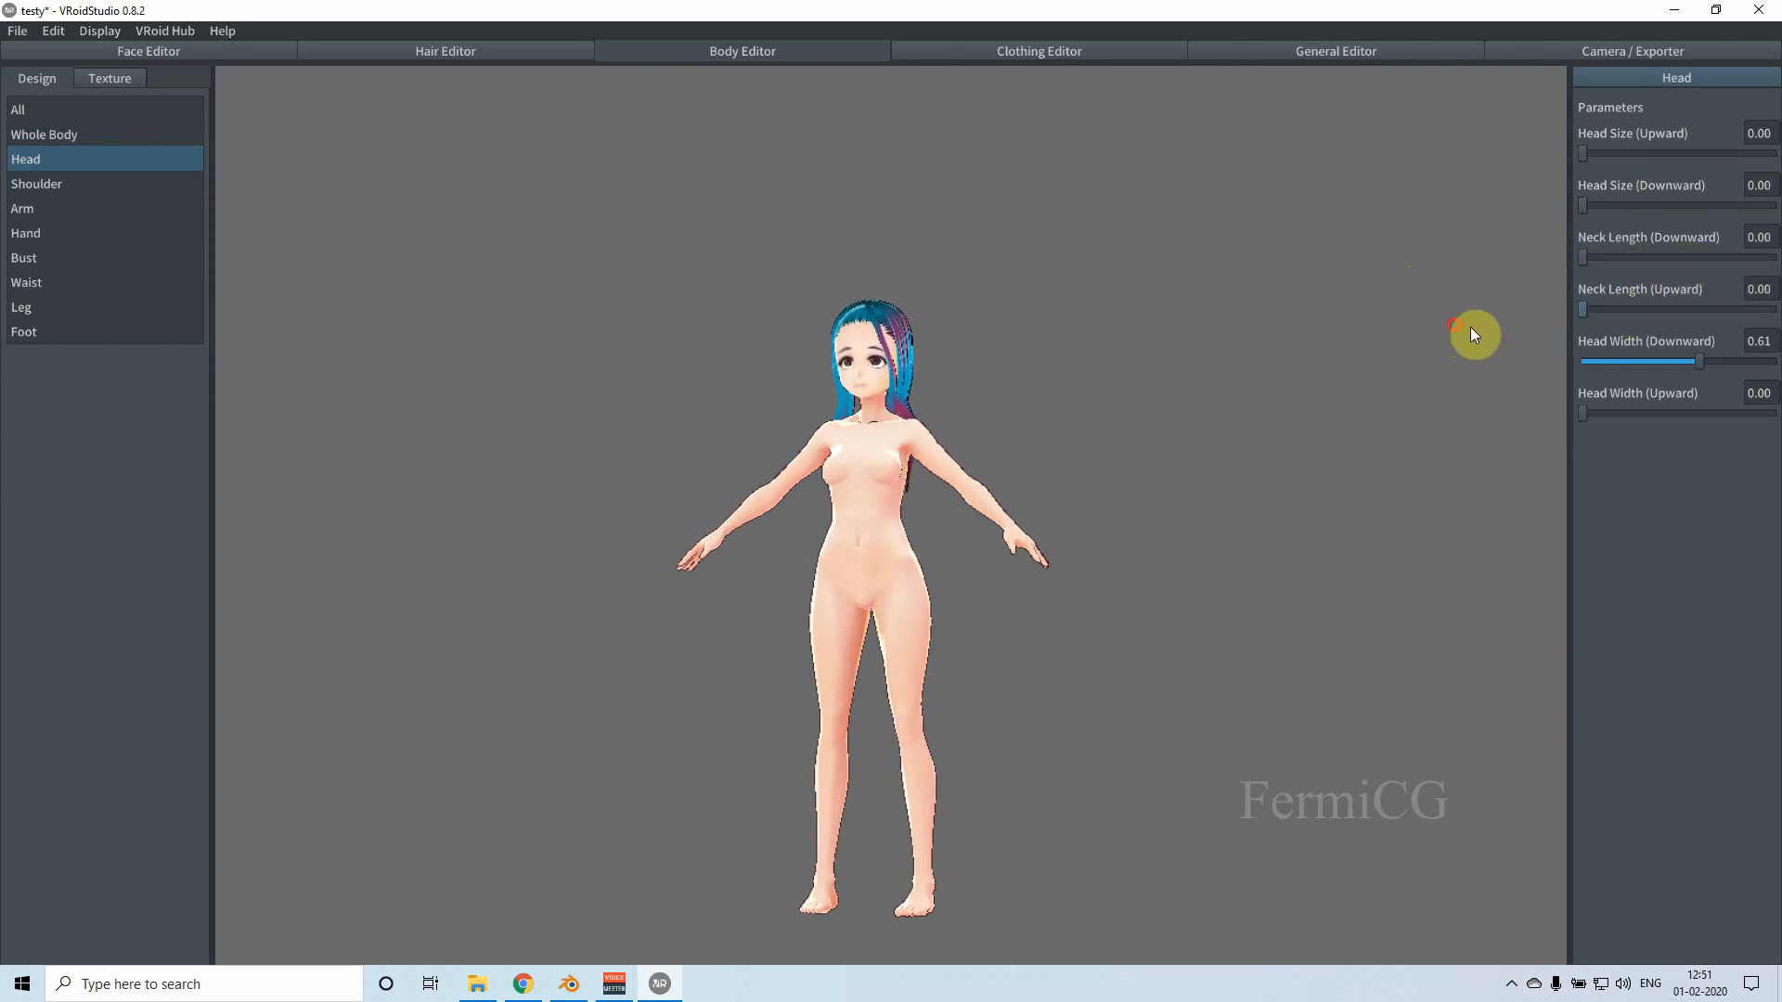
Step: Set the head's Head Width (Downward) to 0.42, checking the head from the front
{"action": "left_click_drag", "start_coordinate": [1713, 375], "coordinate": [1780, 367]}
{"action": "right_click_drag", "start_coordinate": [1077, 487], "coordinate": [939, 514]}
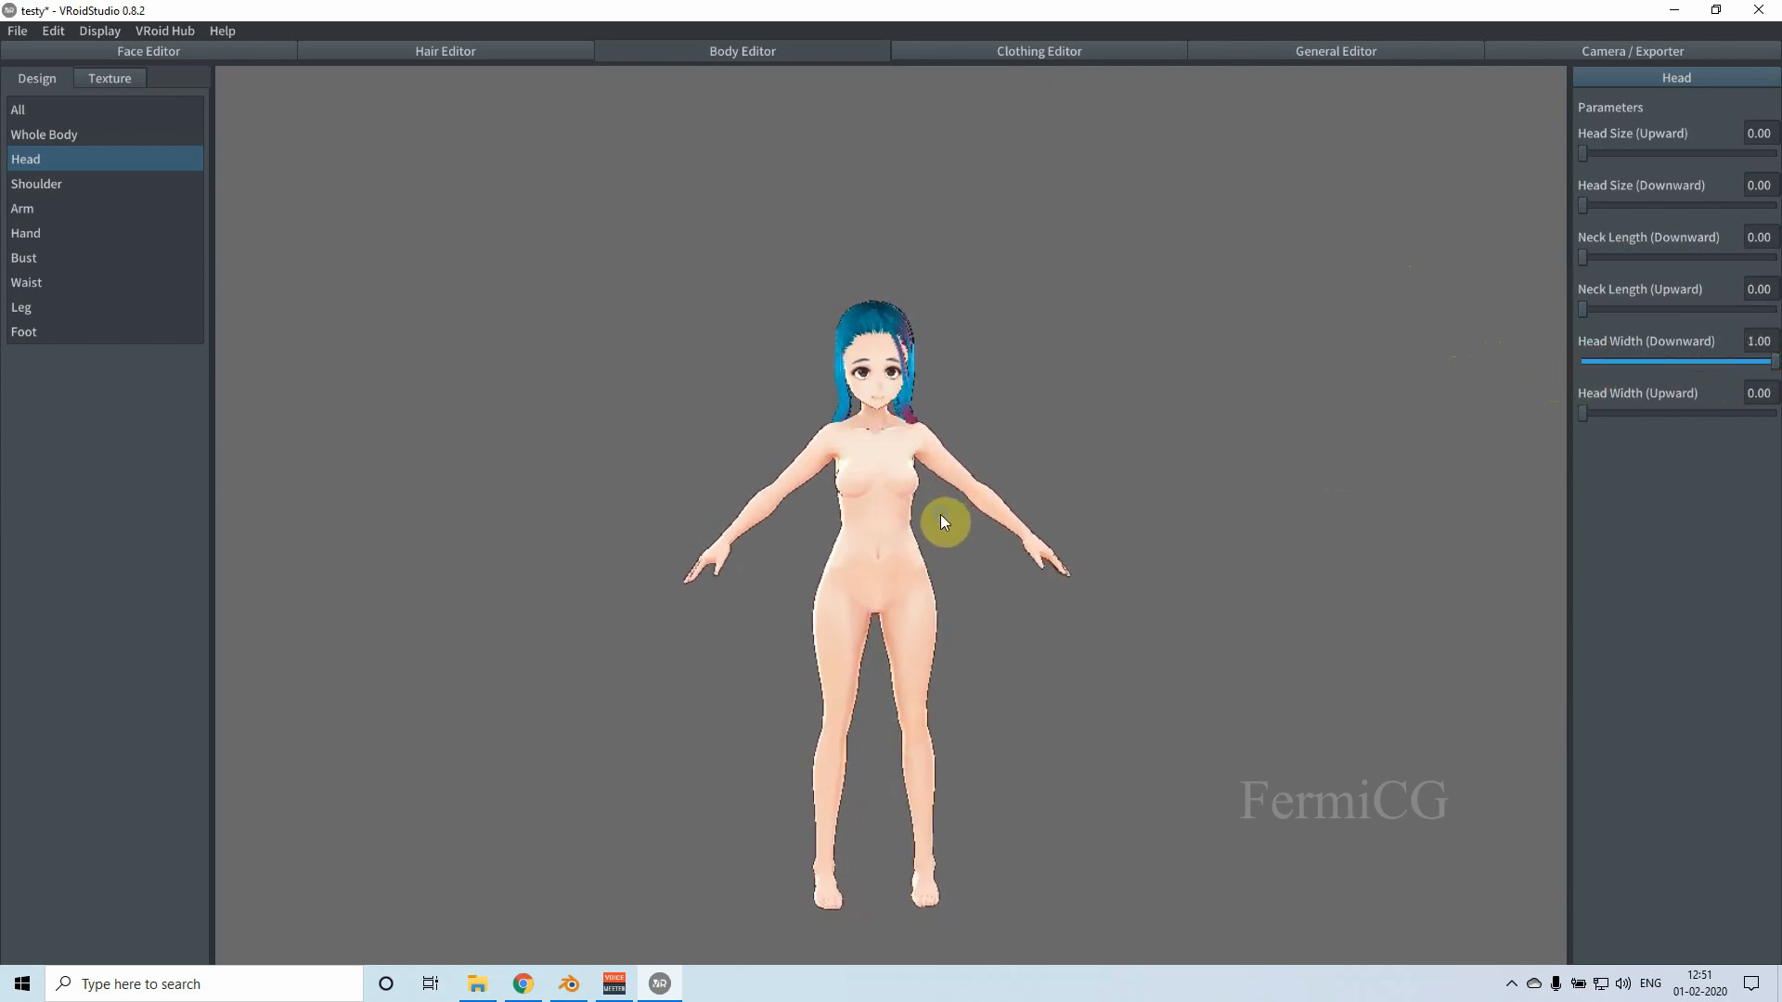
{"action": "scroll", "coordinate": [889, 492], "scroll_direction": "up", "scroll_amount": 3}
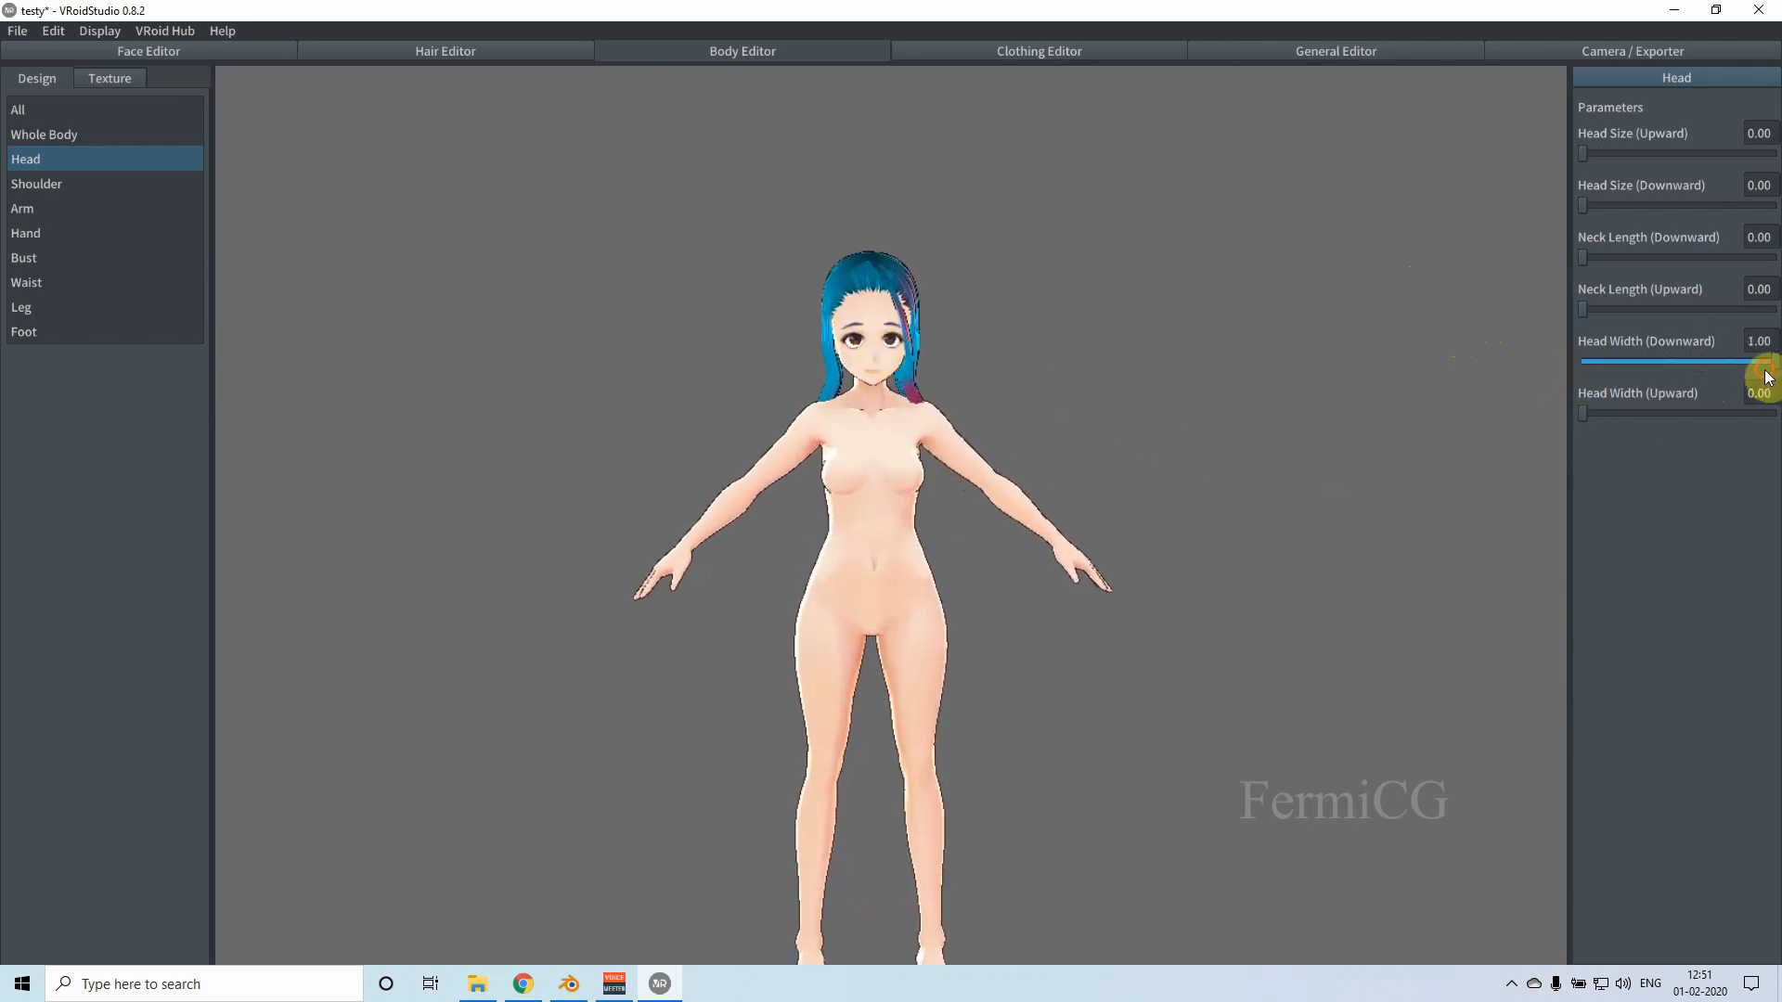
{"action": "left_click_drag", "start_coordinate": [1691, 370], "coordinate": [1646, 371]}
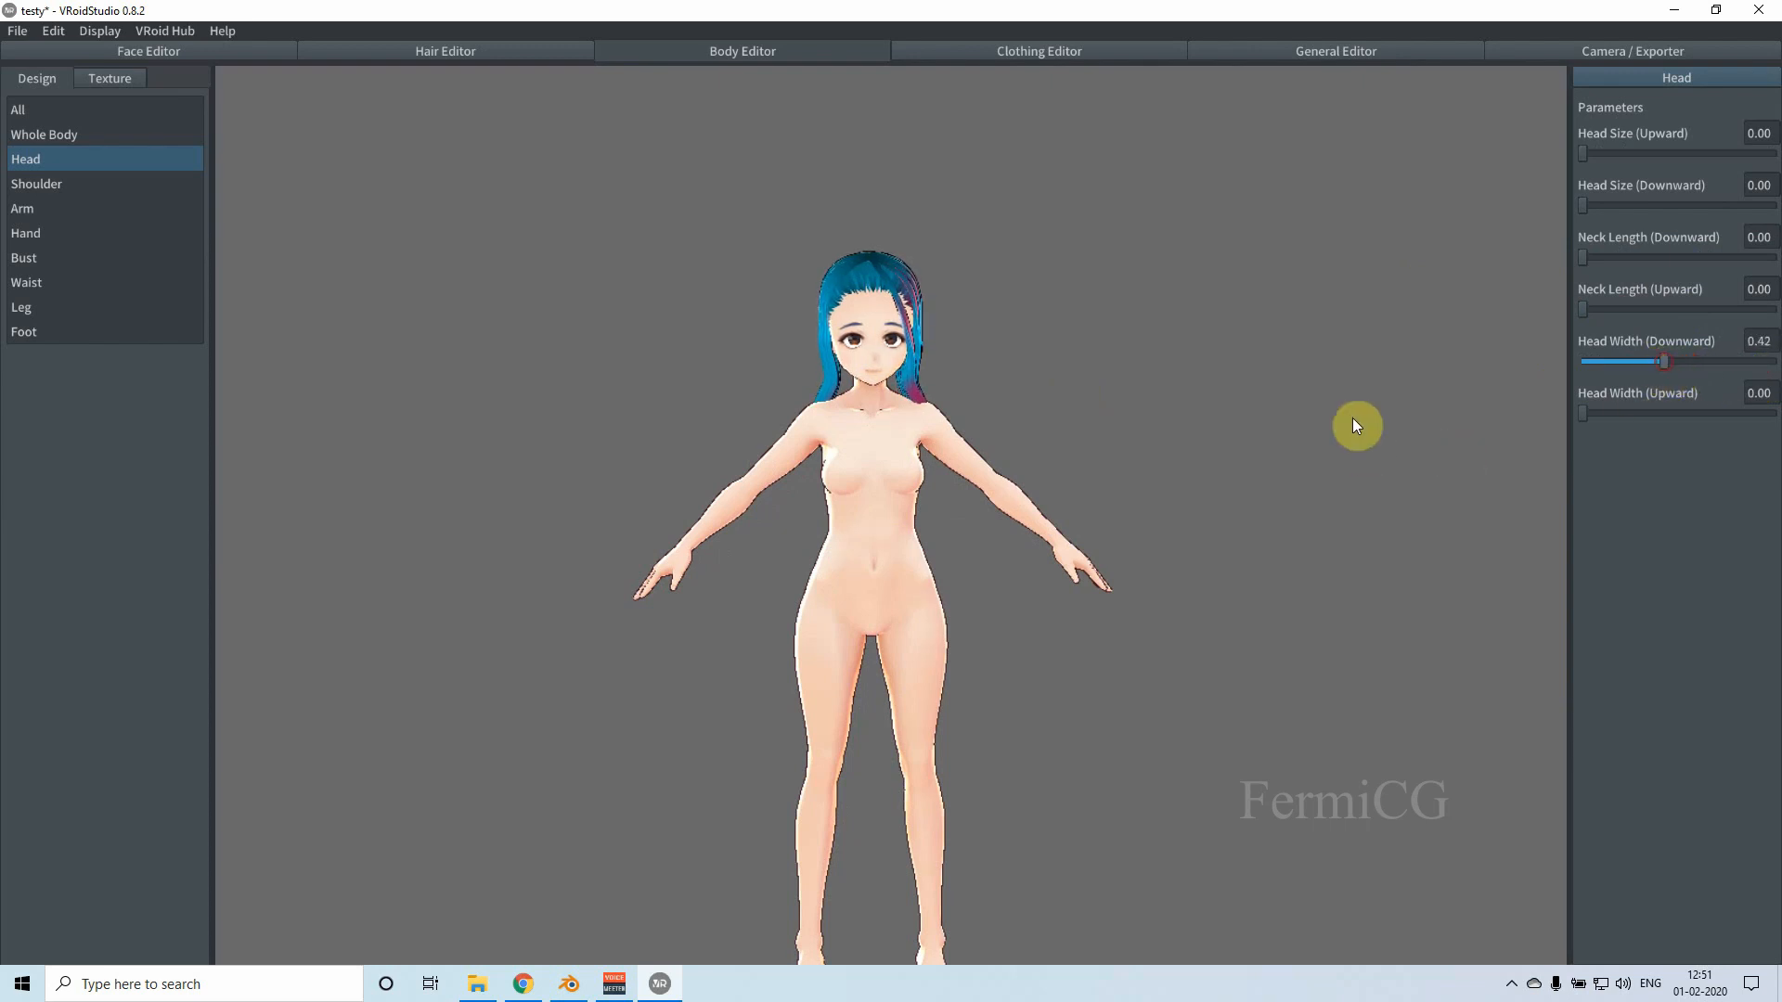
Step: Review the shoulder, arm, hand and bust parameters, keeping Hand Size (Upward) at 0.00
{"action": "left_click", "coordinate": [32, 185]}
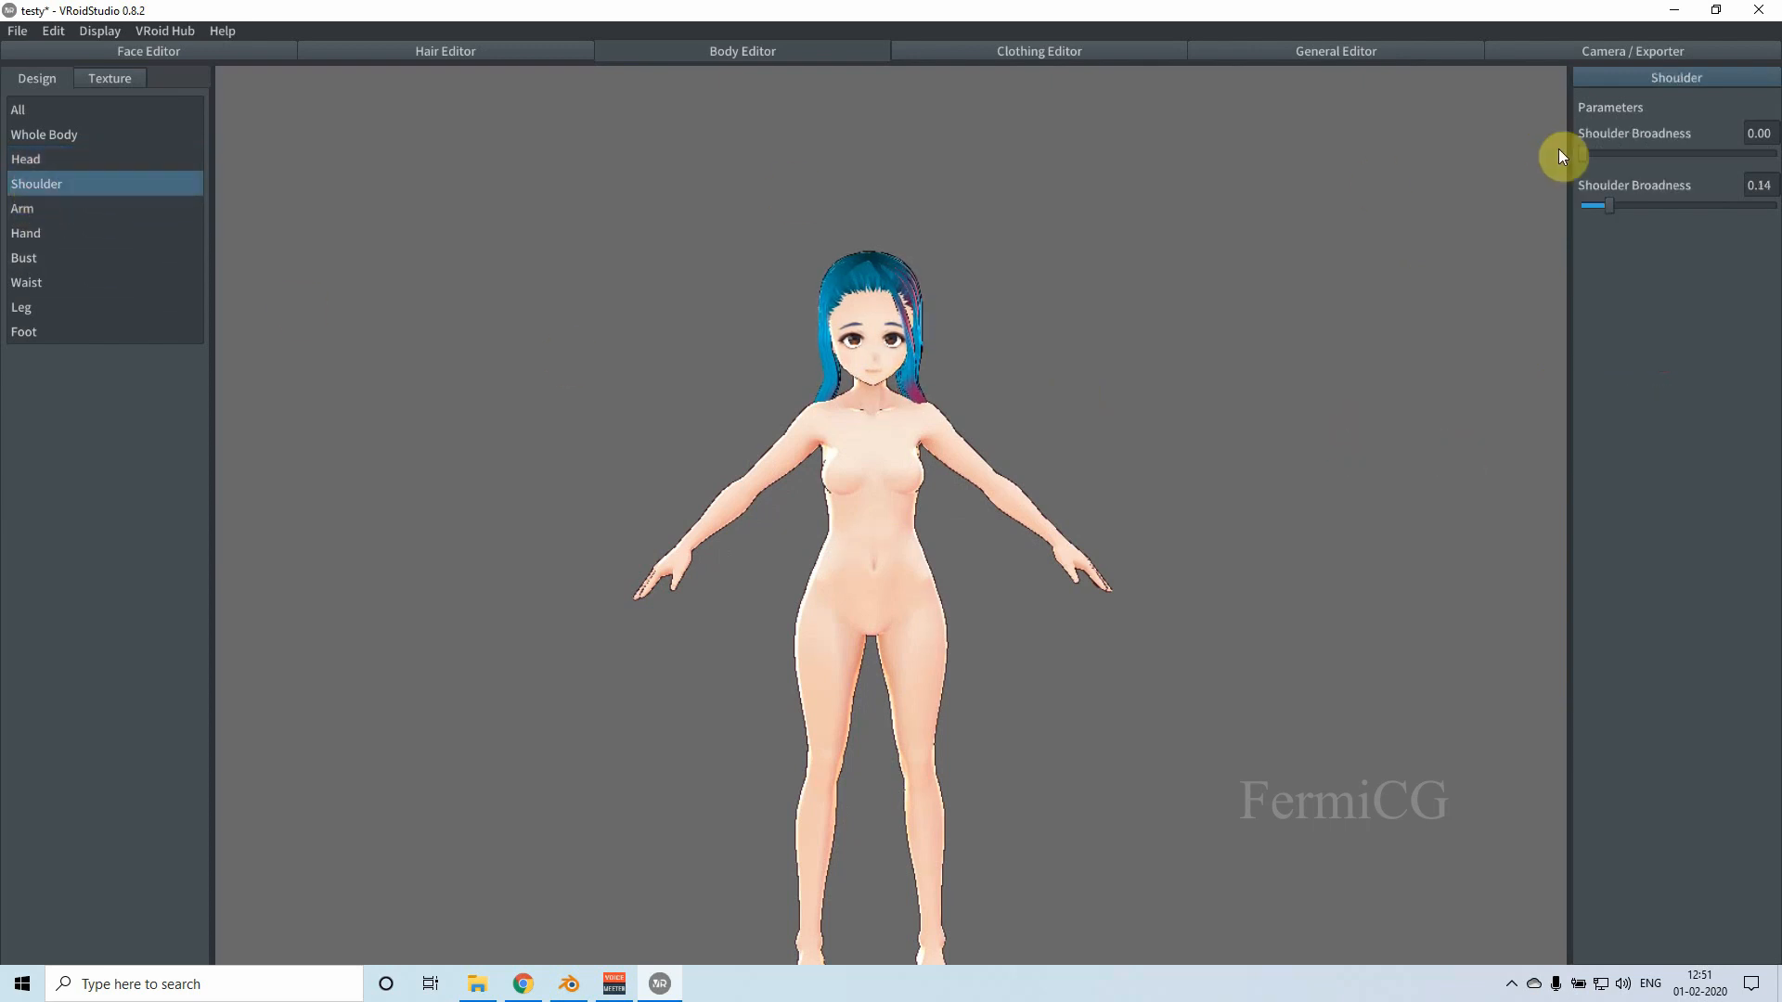
{"action": "left_click", "coordinate": [56, 212]}
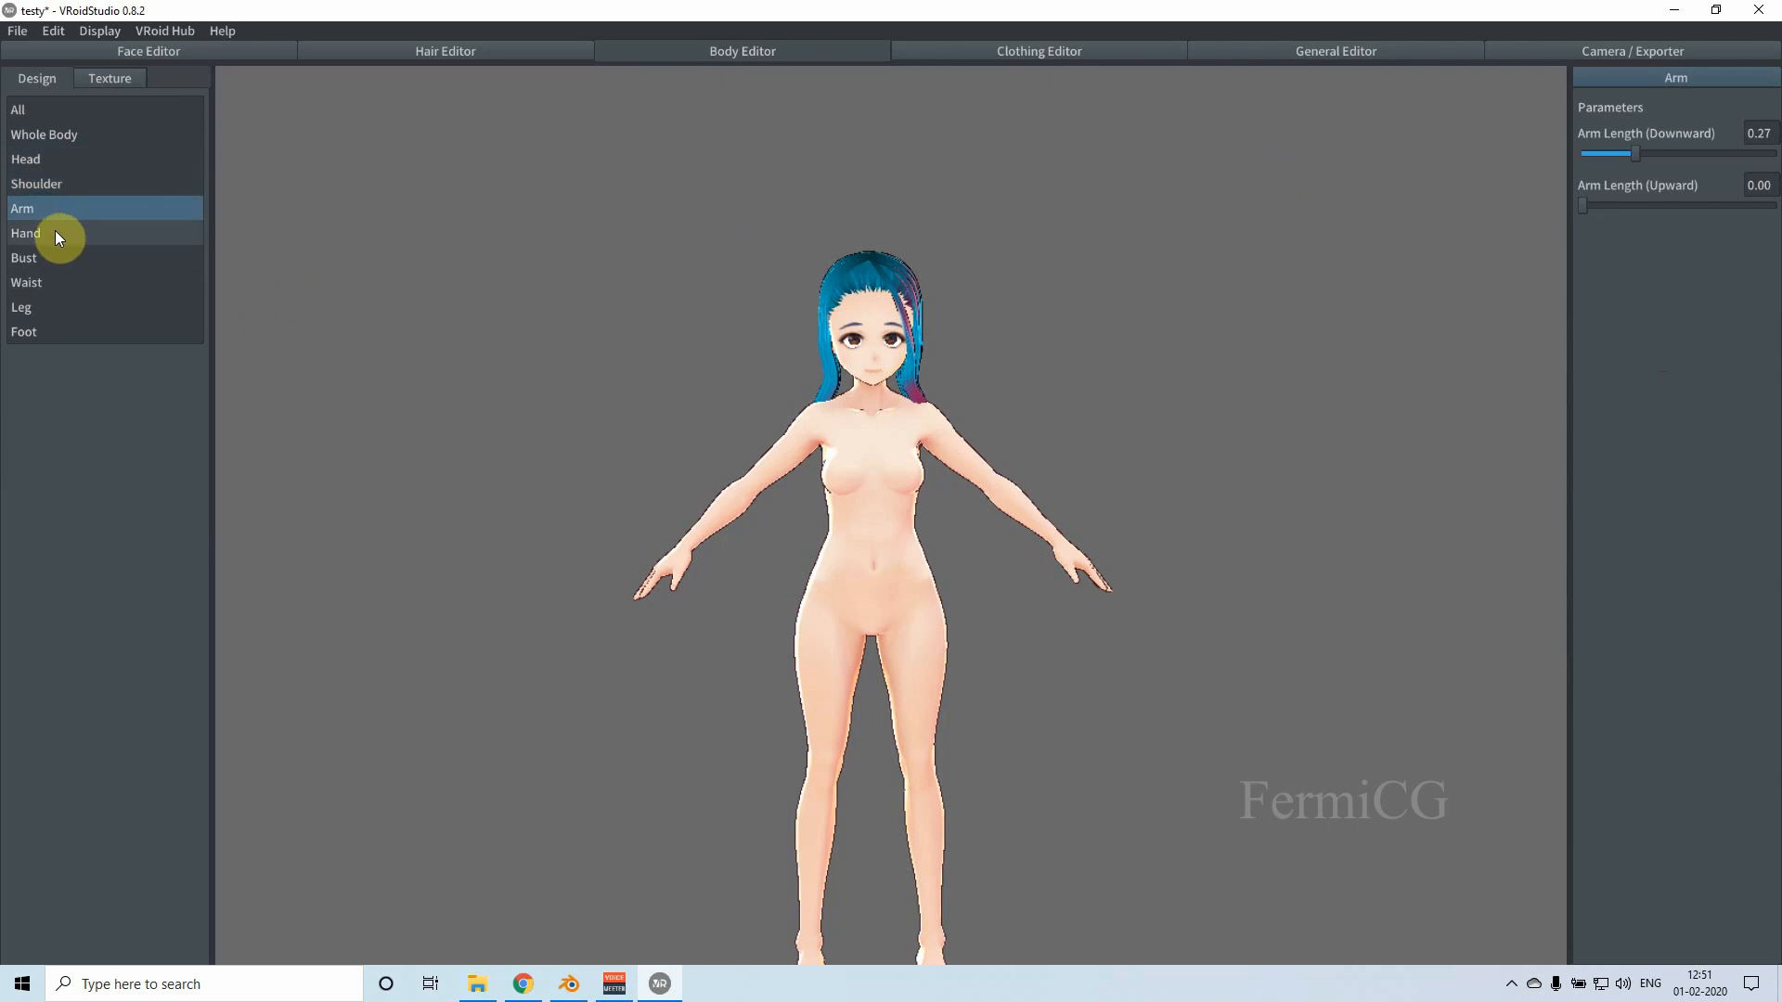
{"action": "left_click", "coordinate": [55, 234]}
{"action": "left_click", "coordinate": [54, 261]}
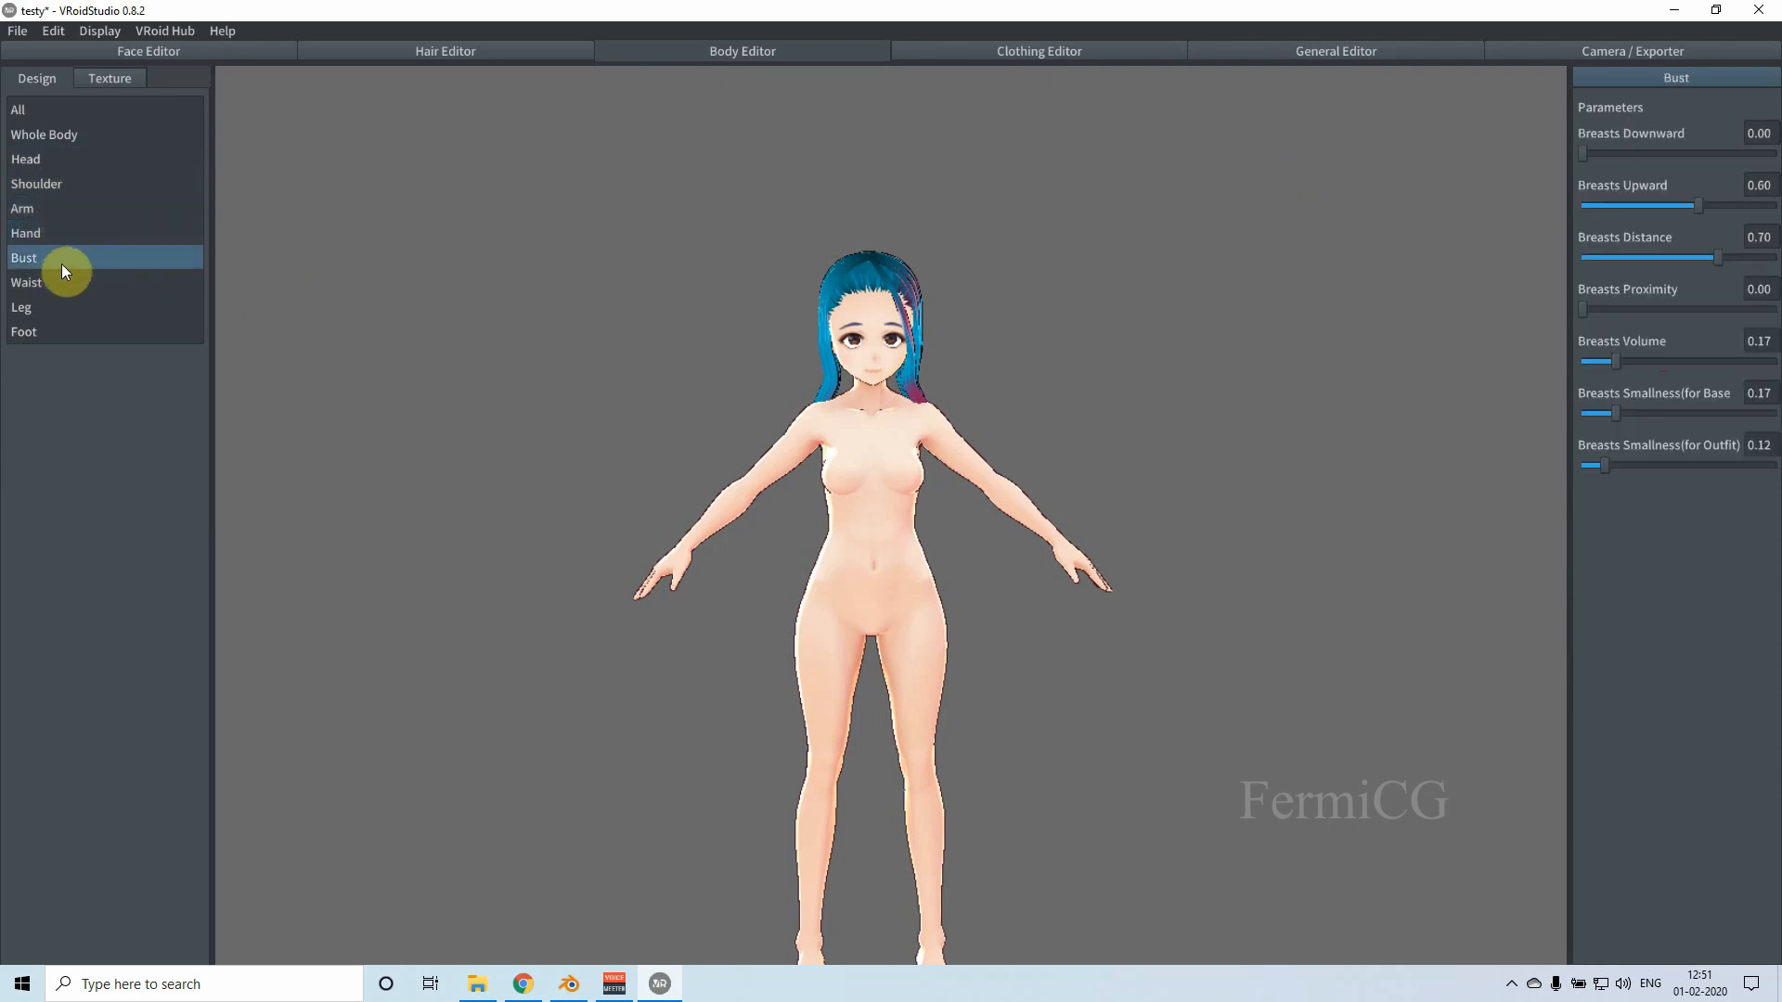
{"action": "left_click", "coordinate": [37, 237]}
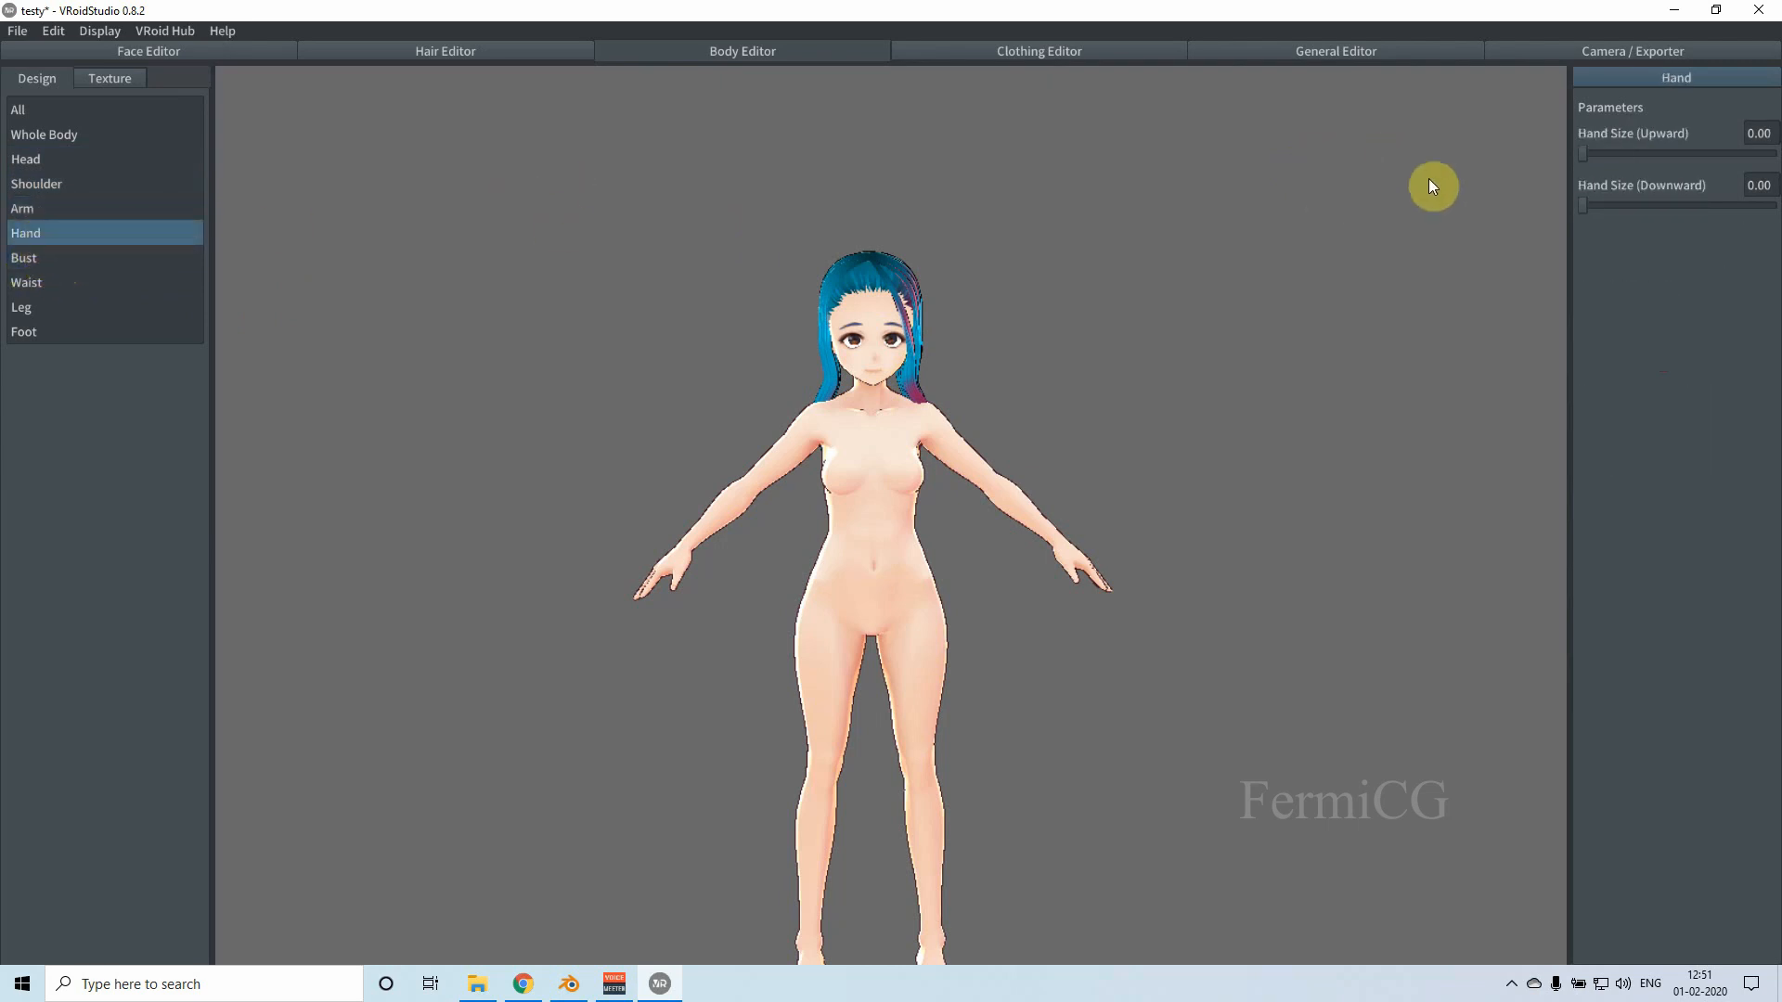
{"action": "left_click_drag", "start_coordinate": [1586, 154], "coordinate": [1450, 153]}
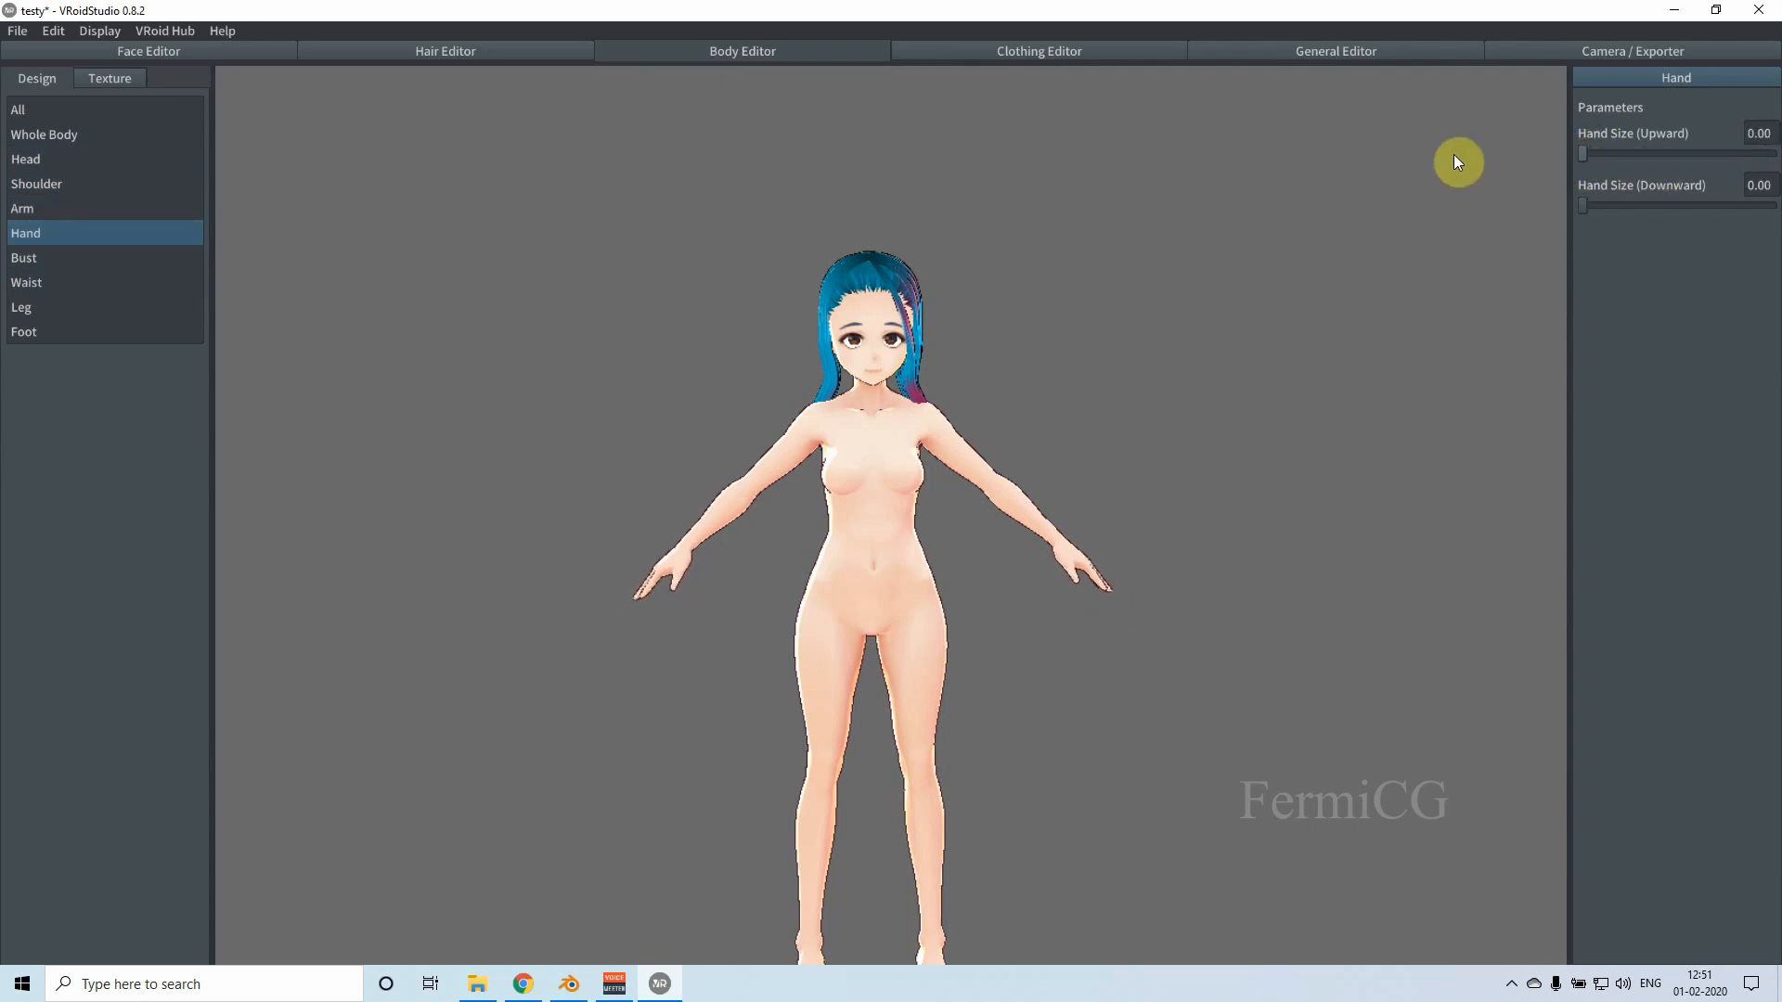
Step: Try the Breasts Downward and Breasts Upward extremes, and set both values to 0.00
{"action": "left_click", "coordinate": [26, 259]}
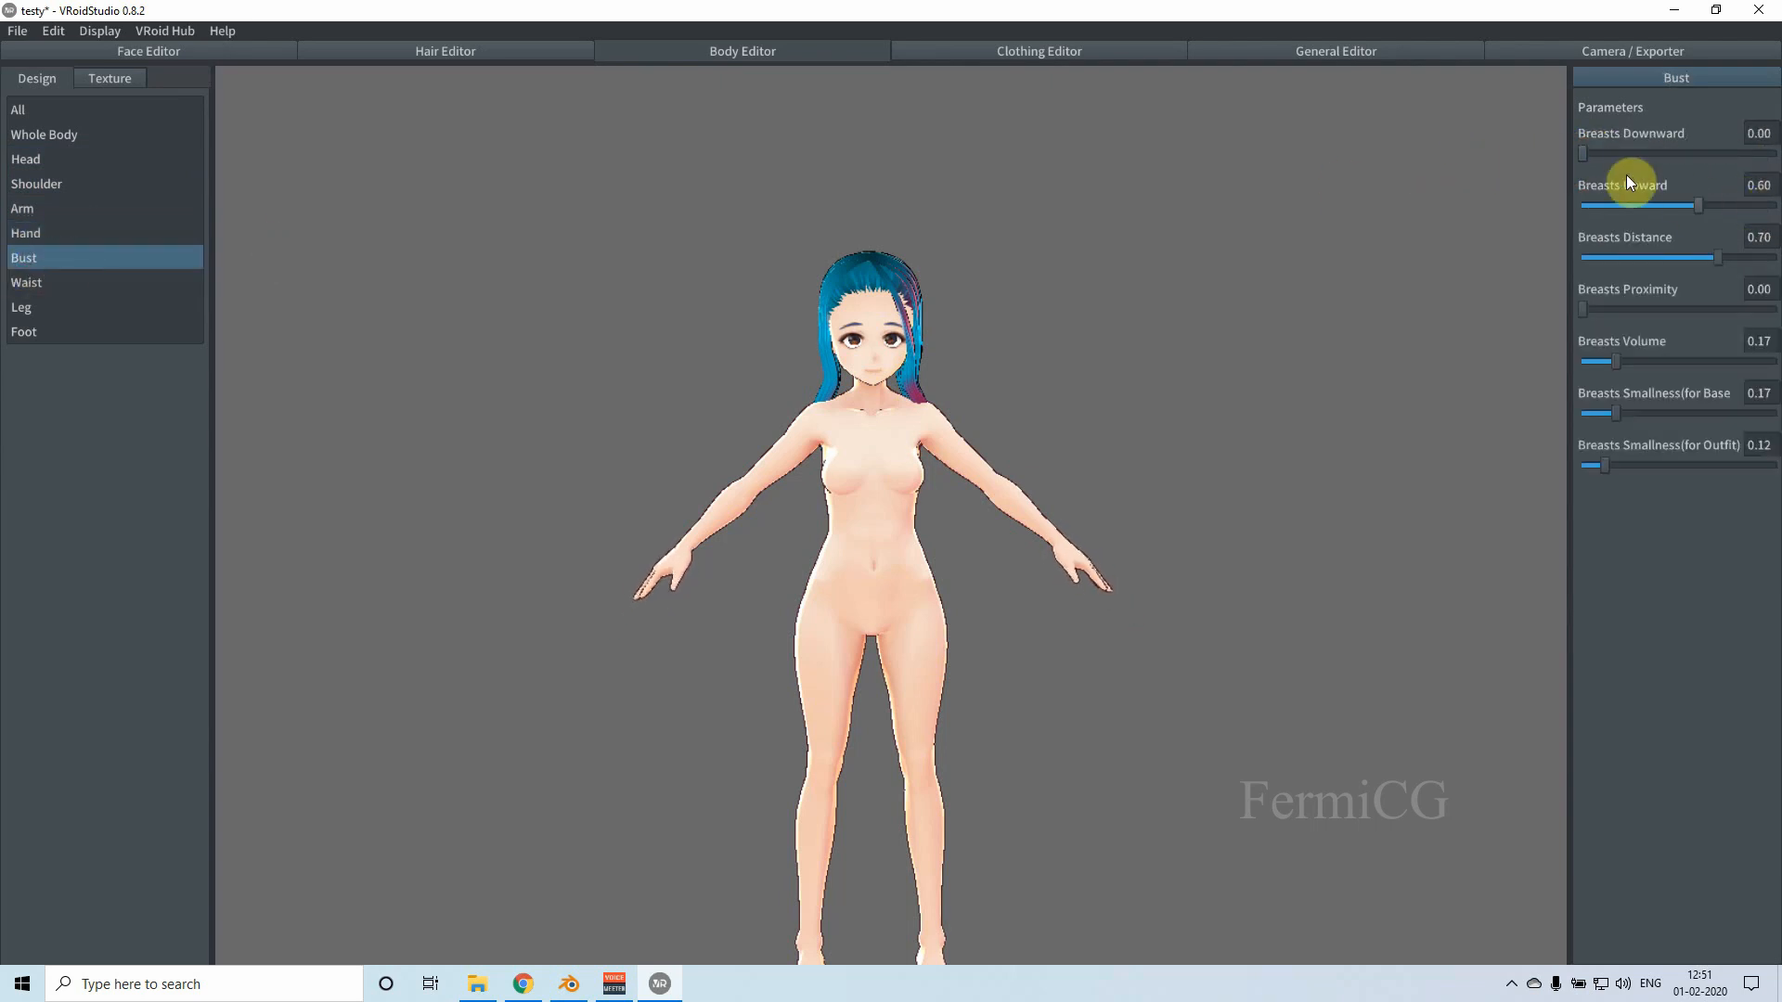
{"action": "left_click_drag", "start_coordinate": [1584, 164], "coordinate": [1778, 168]}
{"action": "mouse_move", "coordinate": [1426, 179]}
{"action": "left_mouse_down"}
{"action": "mouse_move", "coordinate": [1750, 147]}
{"action": "mouse_move", "coordinate": [1460, 191]}
{"action": "left_mouse_up"}
{"action": "left_click_drag", "start_coordinate": [1627, 212], "coordinate": [1777, 215]}
{"action": "left_click_drag", "start_coordinate": [1636, 221], "coordinate": [1559, 228]}
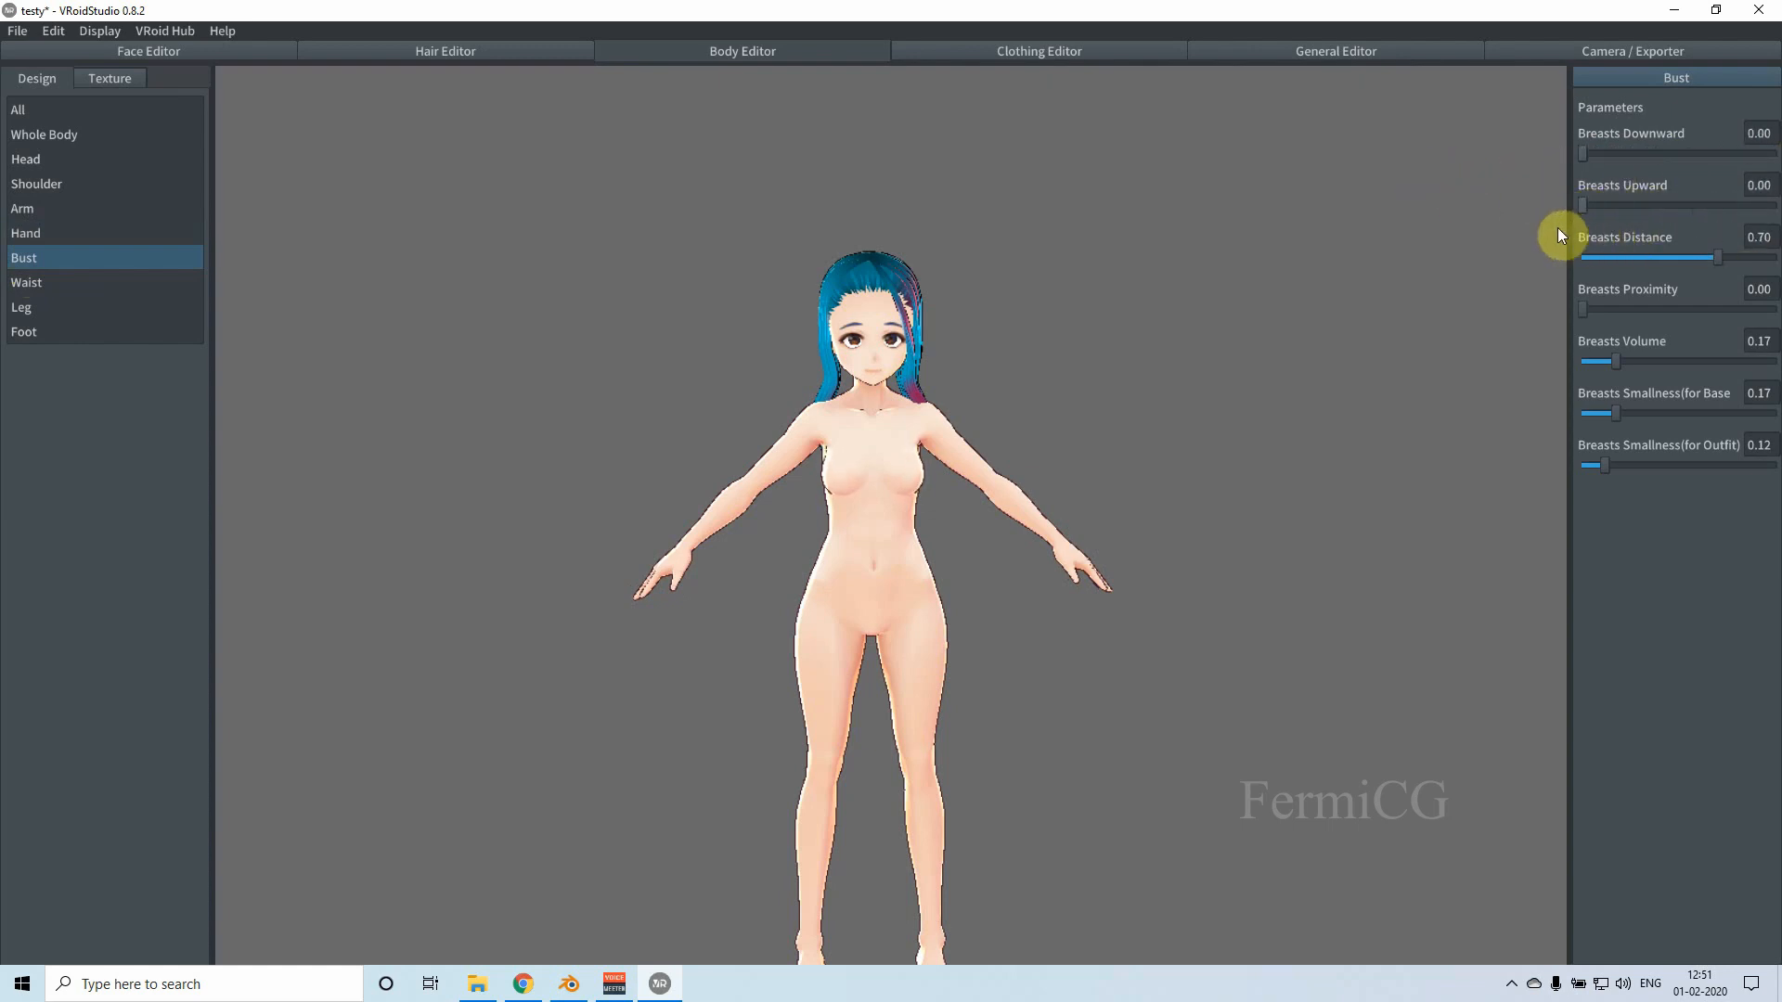
Step: Set Breasts Distance to 0.61, Breasts Volume to 0.26 and both Breasts Smallness values to 0.00, inspecting the body from several angles
{"action": "left_click_drag", "start_coordinate": [1718, 260], "coordinate": [1665, 271]}
{"action": "left_click_drag", "start_coordinate": [1606, 310], "coordinate": [1697, 309]}
{"action": "left_click_drag", "start_coordinate": [1599, 370], "coordinate": [1635, 363]}
{"action": "left_click_drag", "start_coordinate": [1607, 474], "coordinate": [1779, 454]}
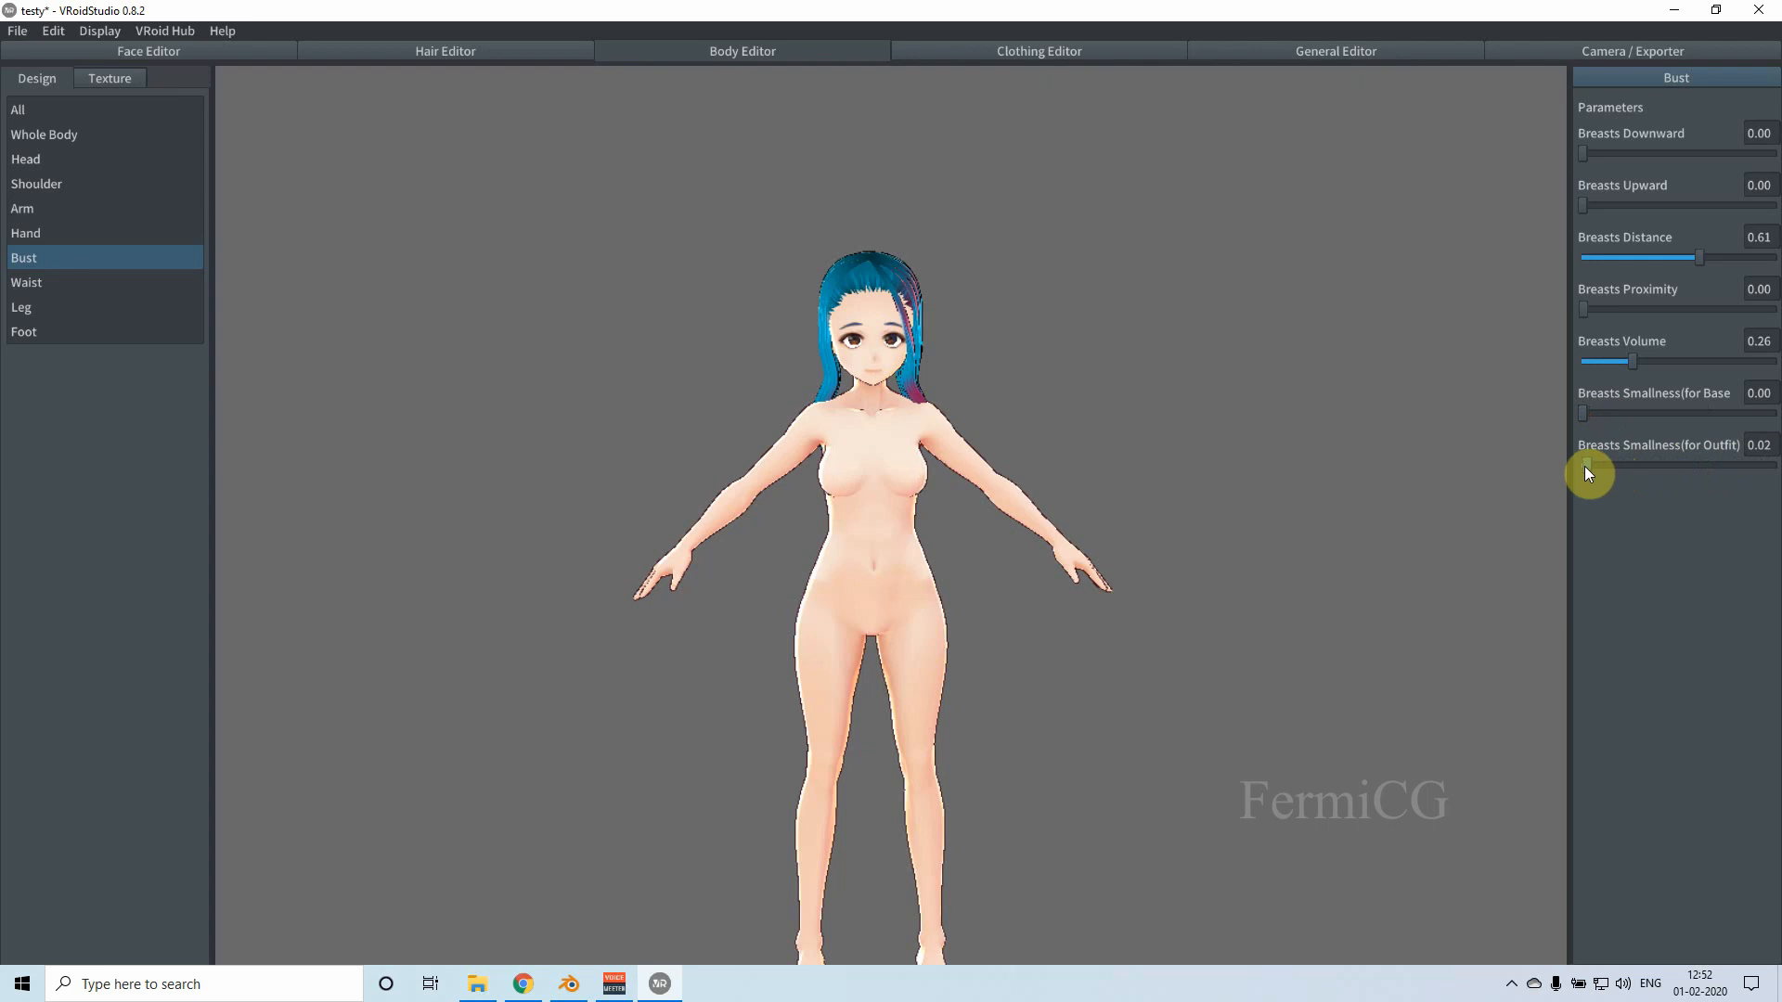
{"action": "right_click_drag", "start_coordinate": [948, 599], "coordinate": [893, 602]}
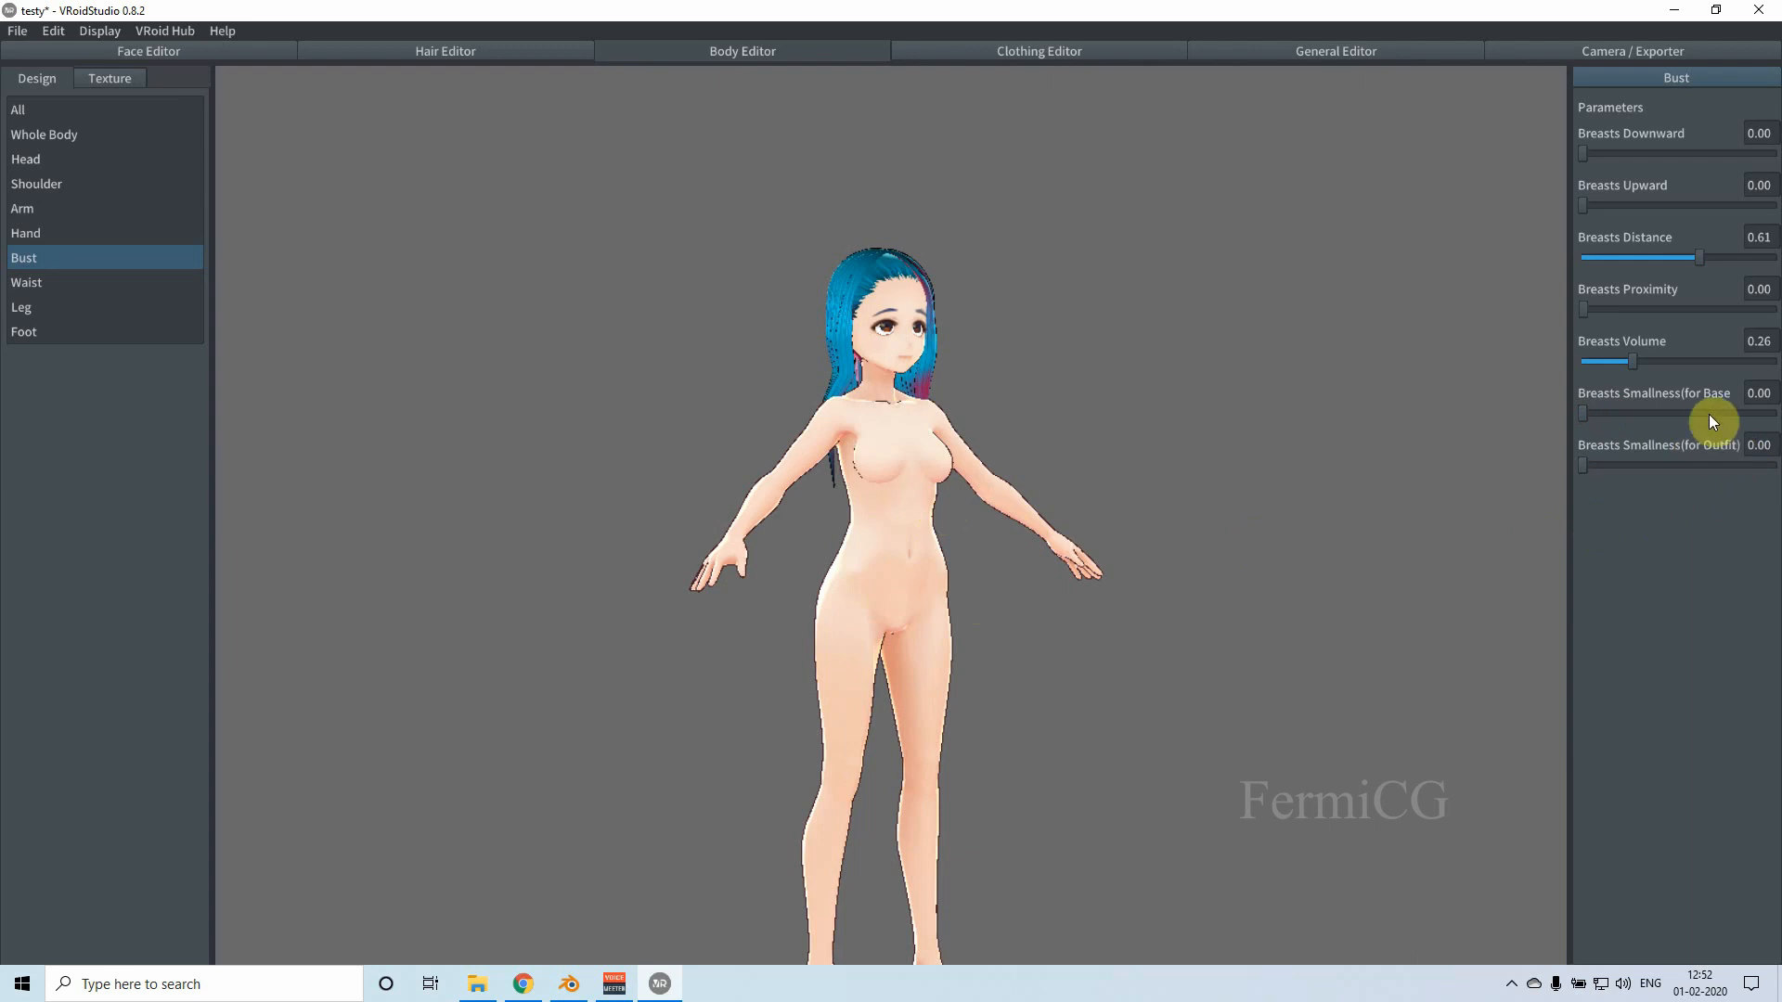
{"action": "right_click_drag", "start_coordinate": [973, 551], "coordinate": [983, 476]}
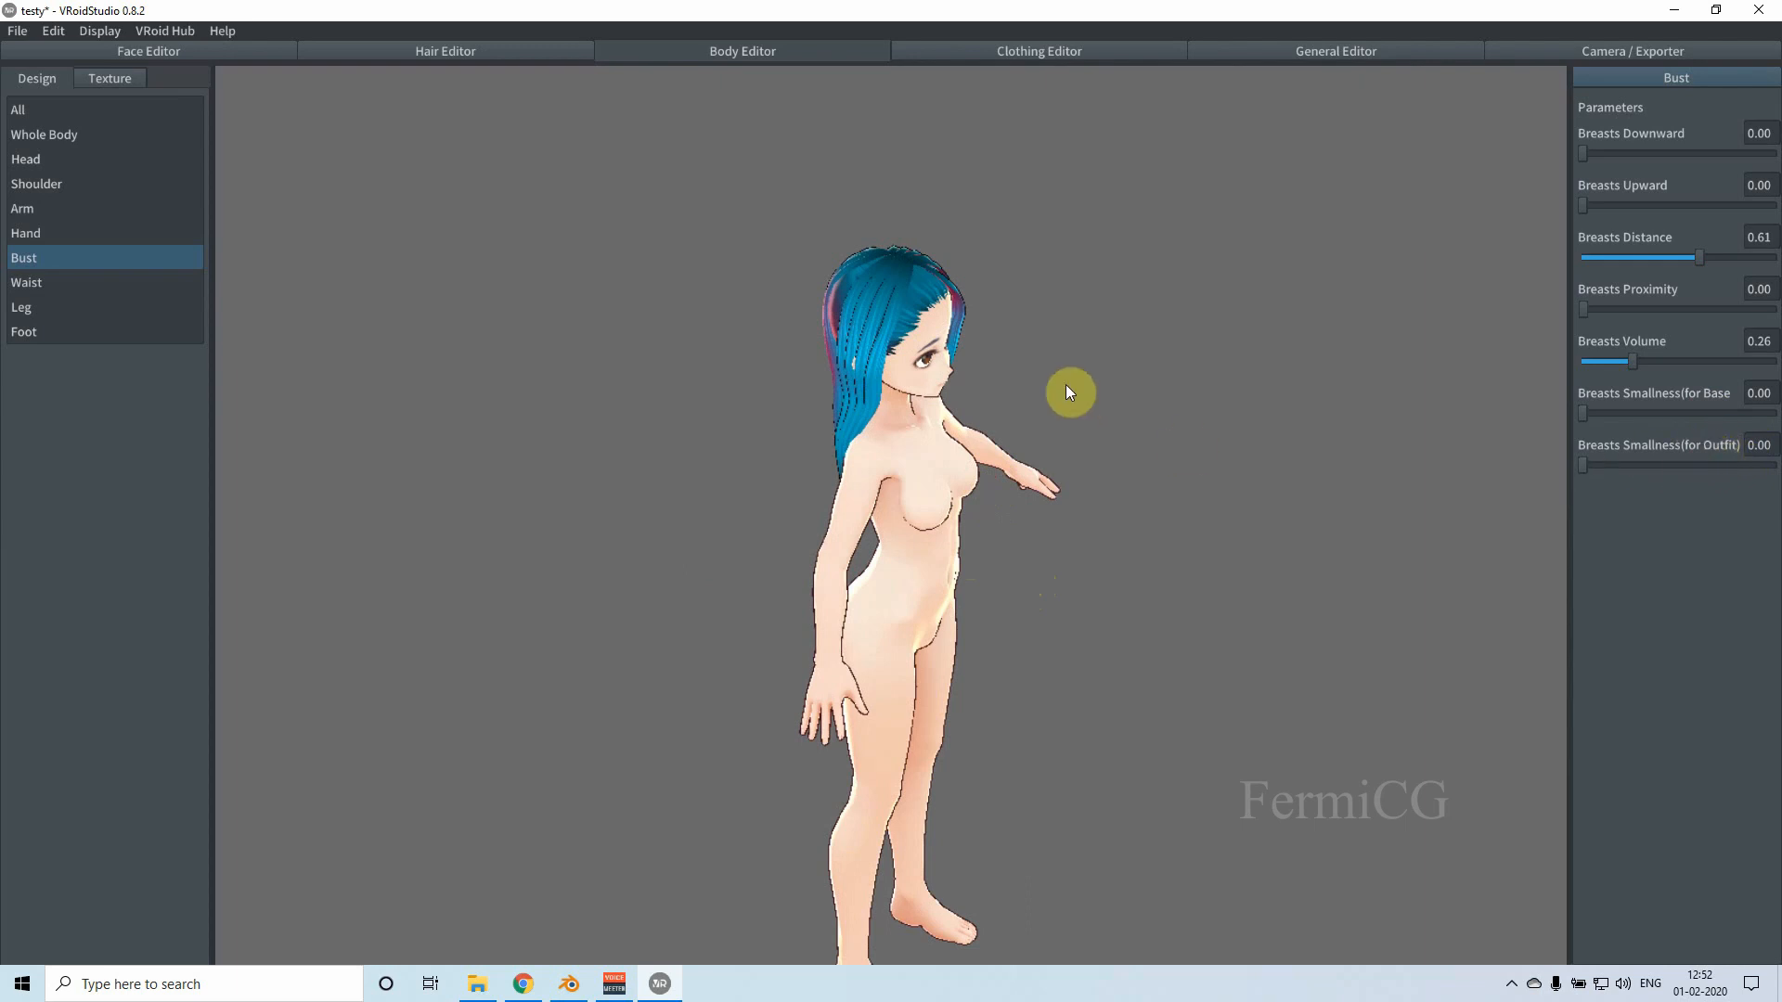
{"action": "right_click_drag", "start_coordinate": [965, 631], "coordinate": [957, 471]}
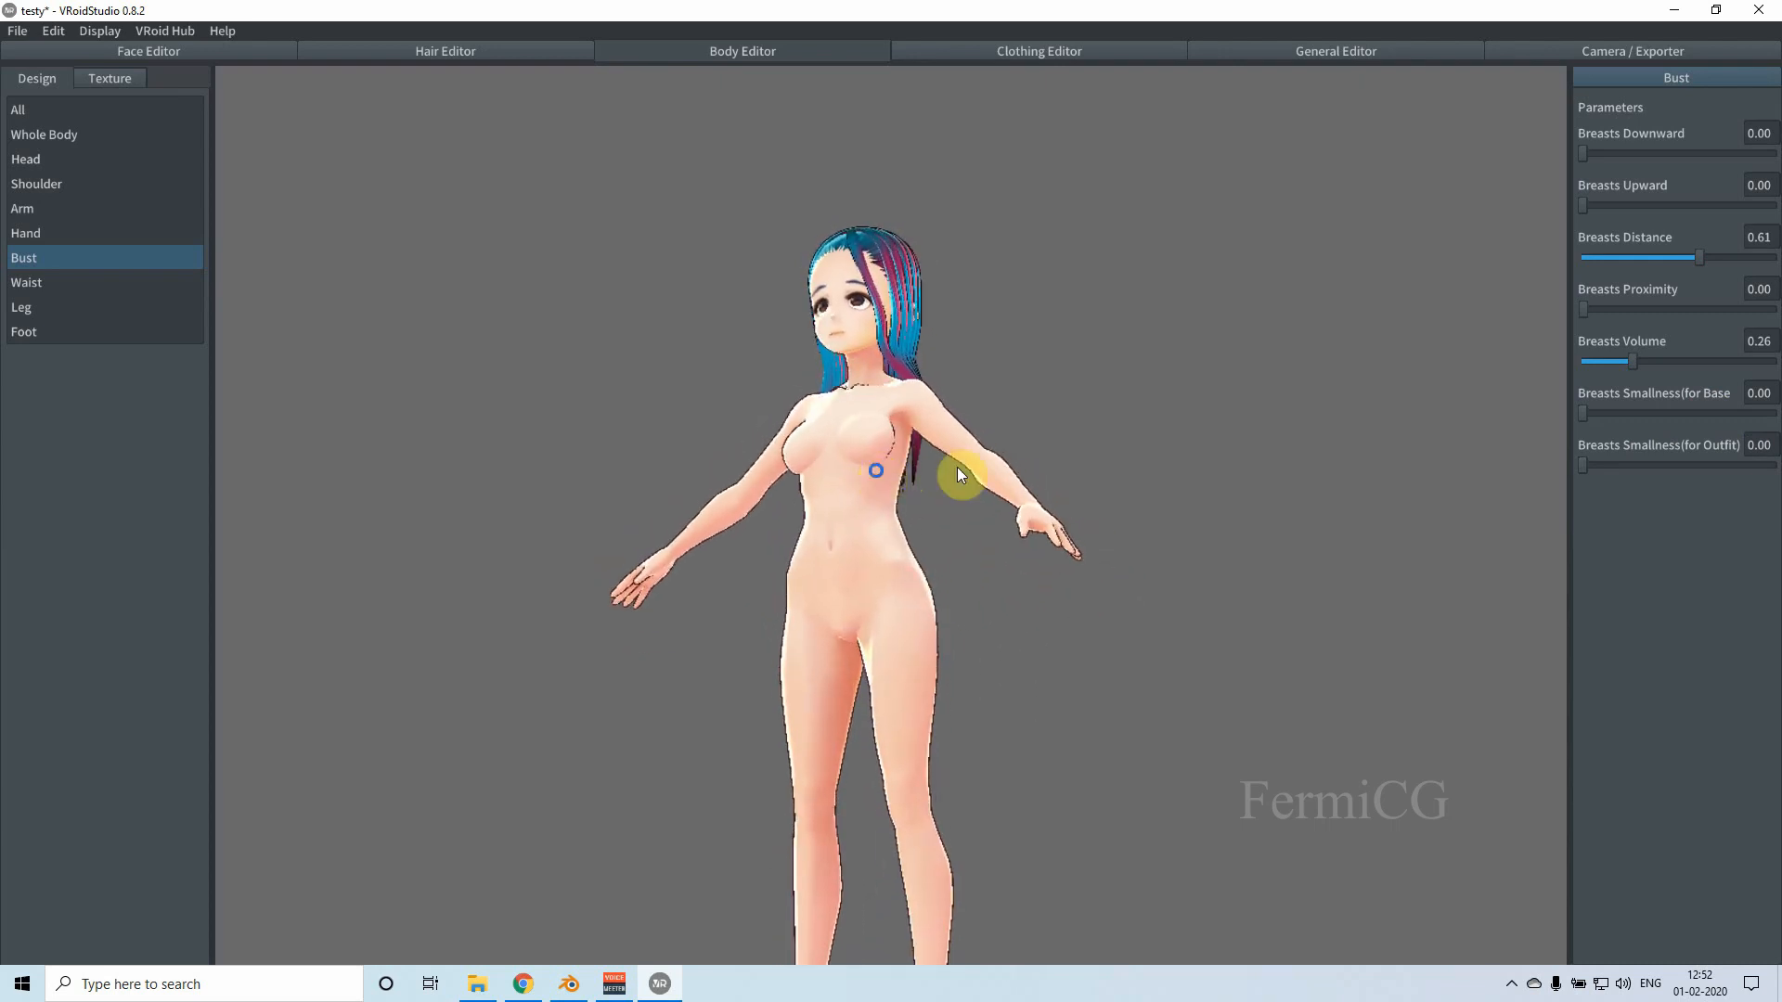
Step: Review the waist, leg and foot parameters, keeping both Foot Size values at 0.00, and view the body from the front
{"action": "left_click", "coordinate": [66, 292]}
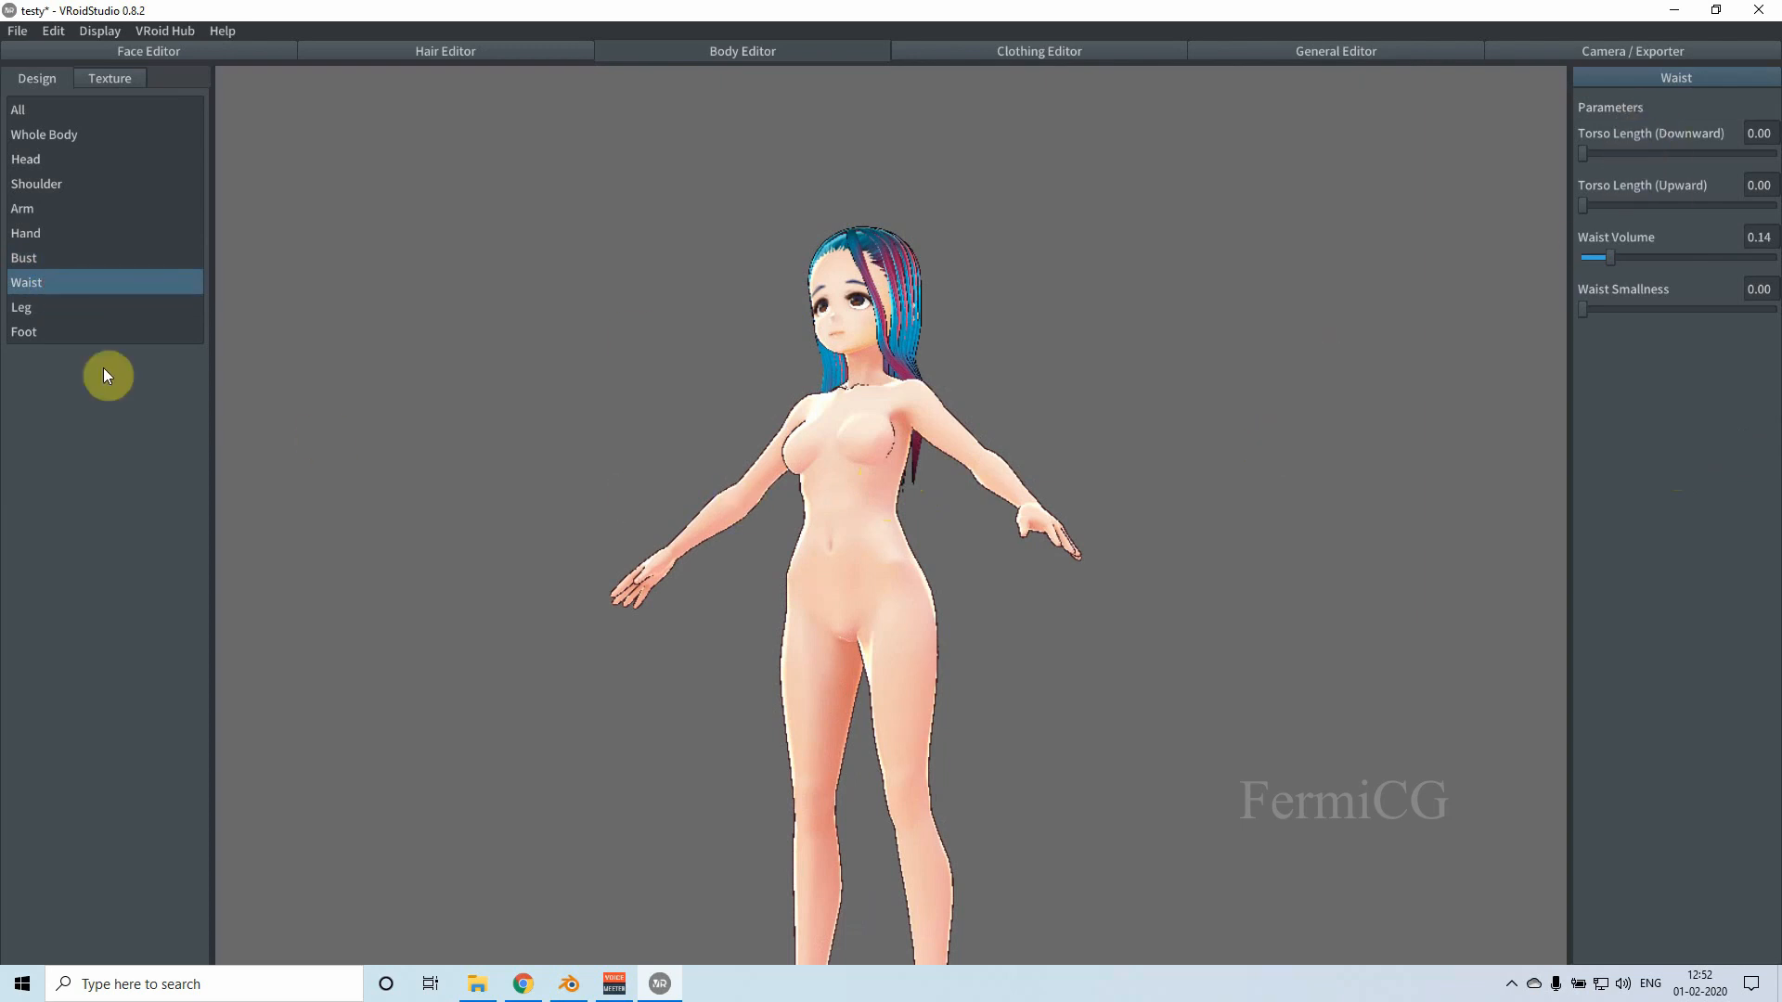
{"action": "left_click", "coordinate": [35, 311]}
{"action": "left_click", "coordinate": [39, 330]}
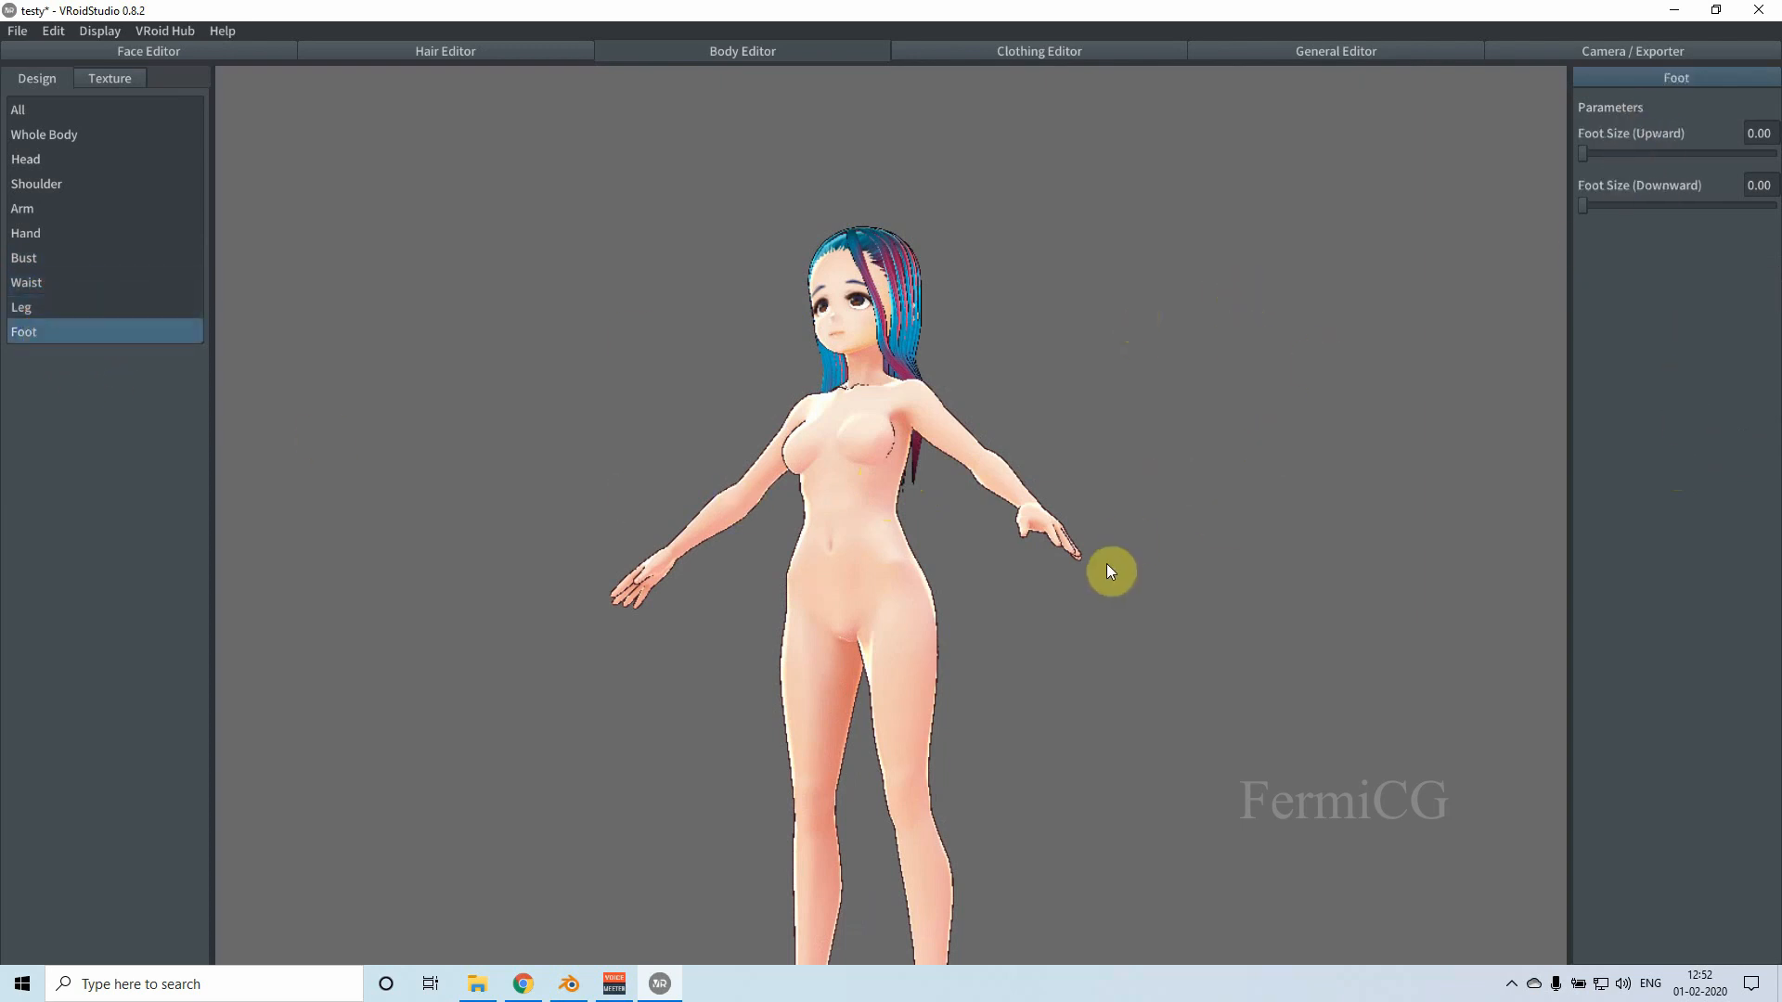
{"action": "middle_click_drag", "start_coordinate": [1105, 602], "coordinate": [1046, 399]}
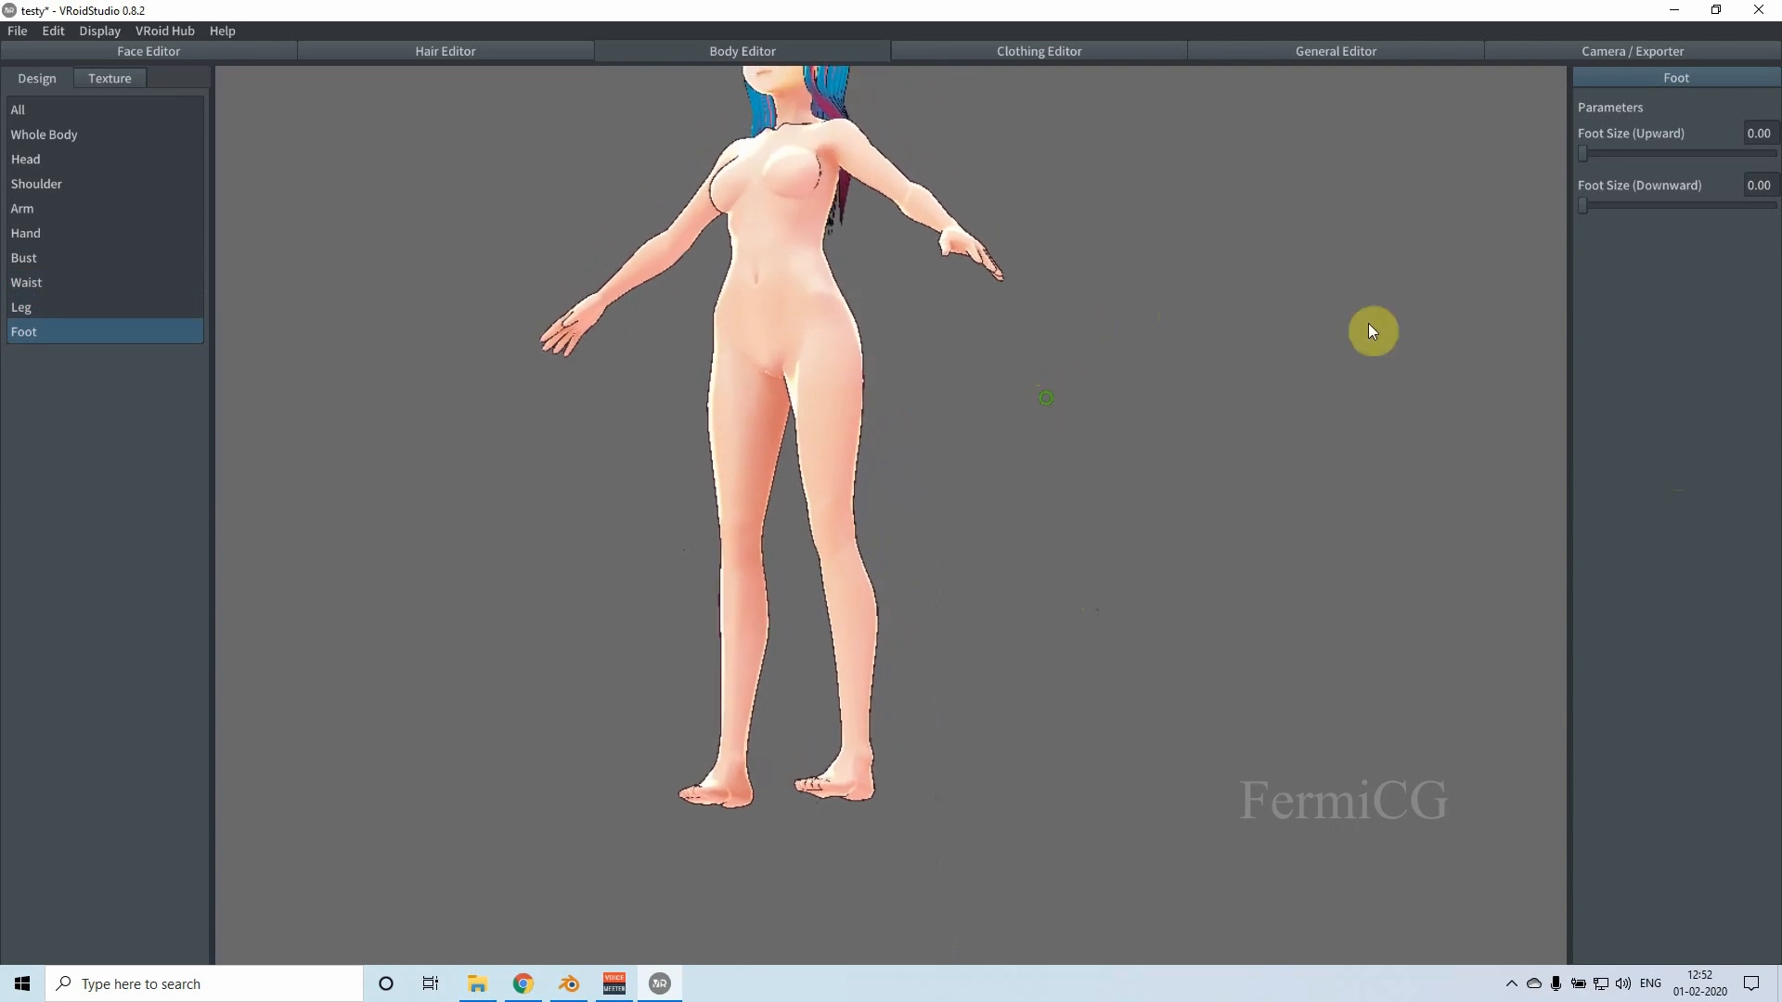
{"action": "left_click_drag", "start_coordinate": [1626, 204], "coordinate": [1359, 204]}
{"action": "left_click_drag", "start_coordinate": [1606, 153], "coordinate": [1183, 147]}
{"action": "right_click_drag", "start_coordinate": [917, 319], "coordinate": [950, 280]}
{"action": "middle_click_drag", "start_coordinate": [952, 288], "coordinate": [938, 473]}
{"action": "mouse_move", "coordinate": [824, 342]}
{"action": "right_mouse_down"}
{"action": "mouse_move", "coordinate": [795, 376]}
{"action": "mouse_move", "coordinate": [811, 358]}
{"action": "right_mouse_up"}
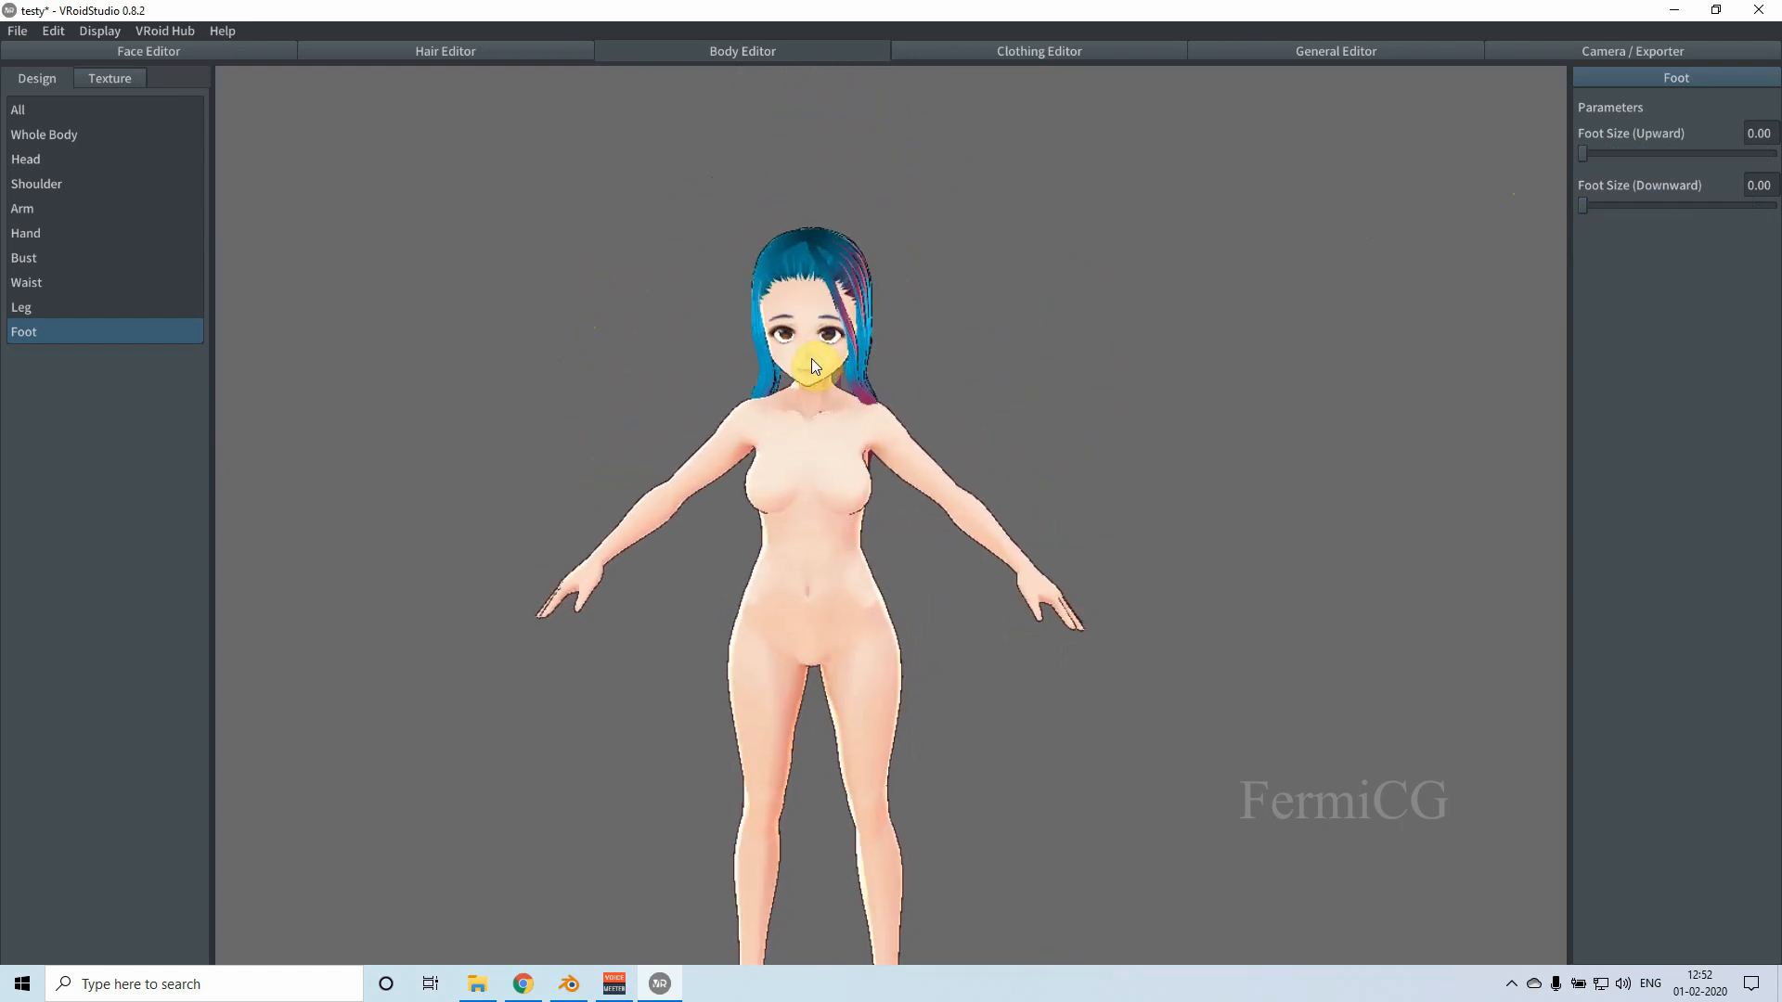
Step: Switch to clothing editing and look over the available outfit presets and tops without choosing one
{"action": "left_click", "coordinate": [1055, 54]}
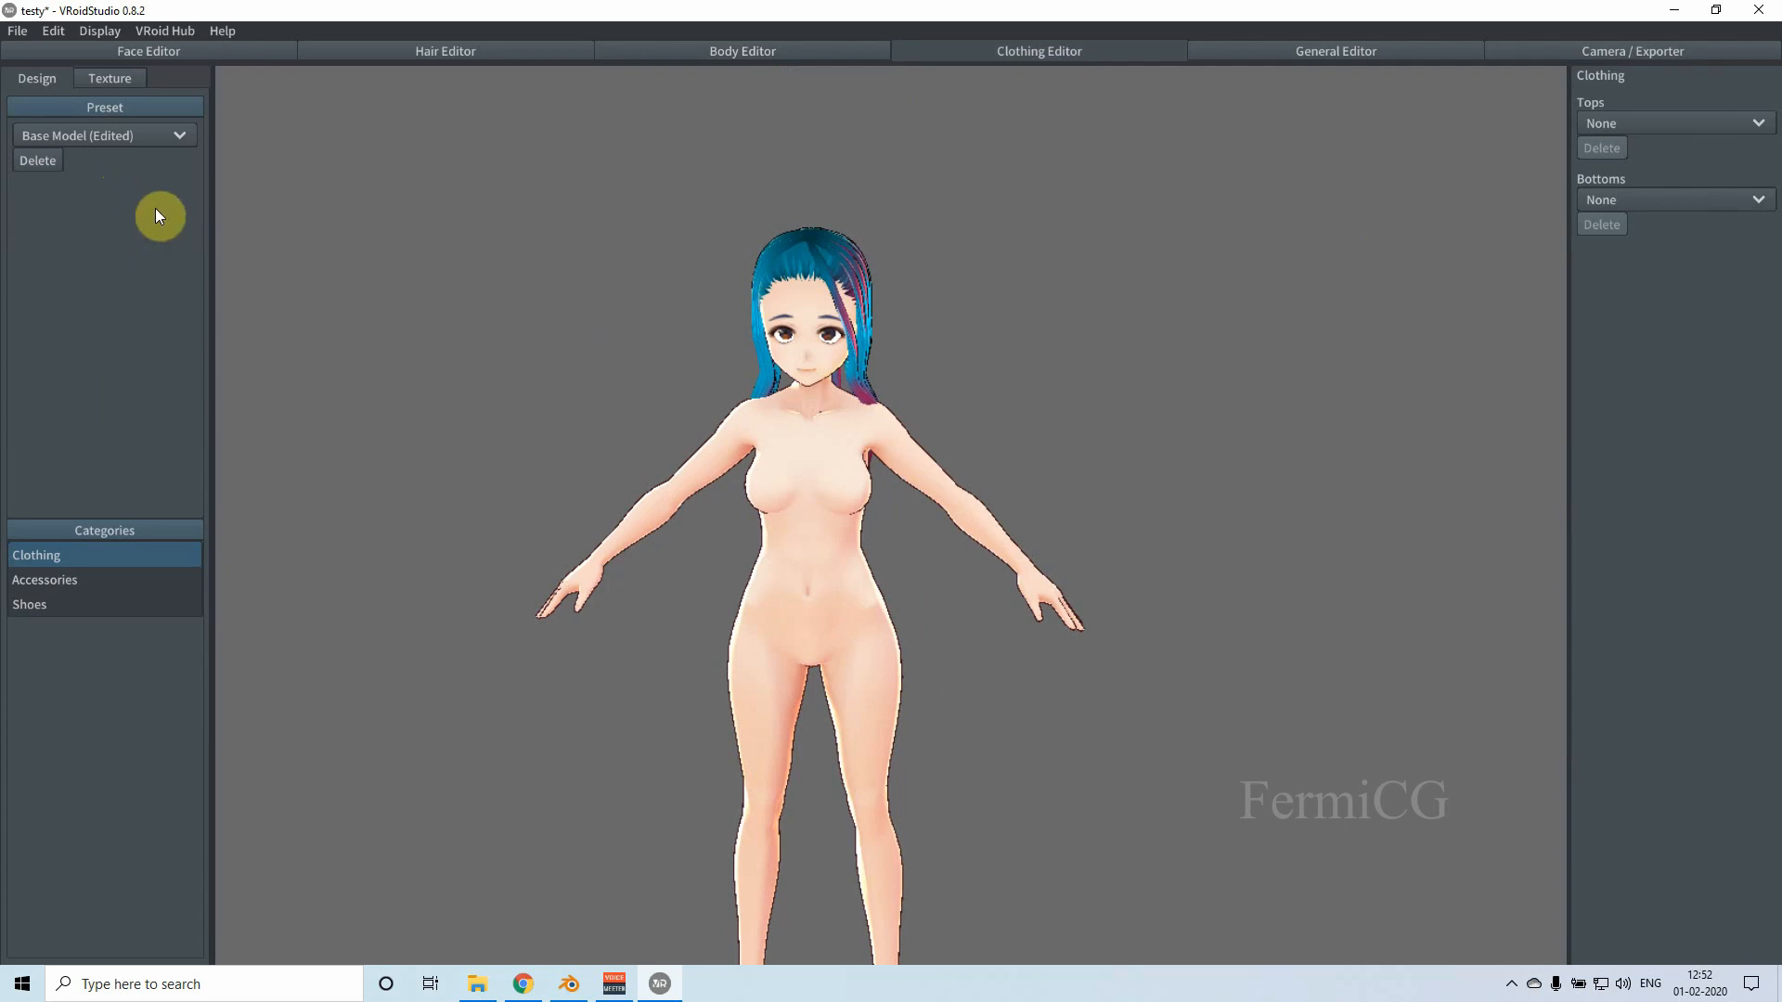
{"action": "left_click", "coordinate": [177, 136]}
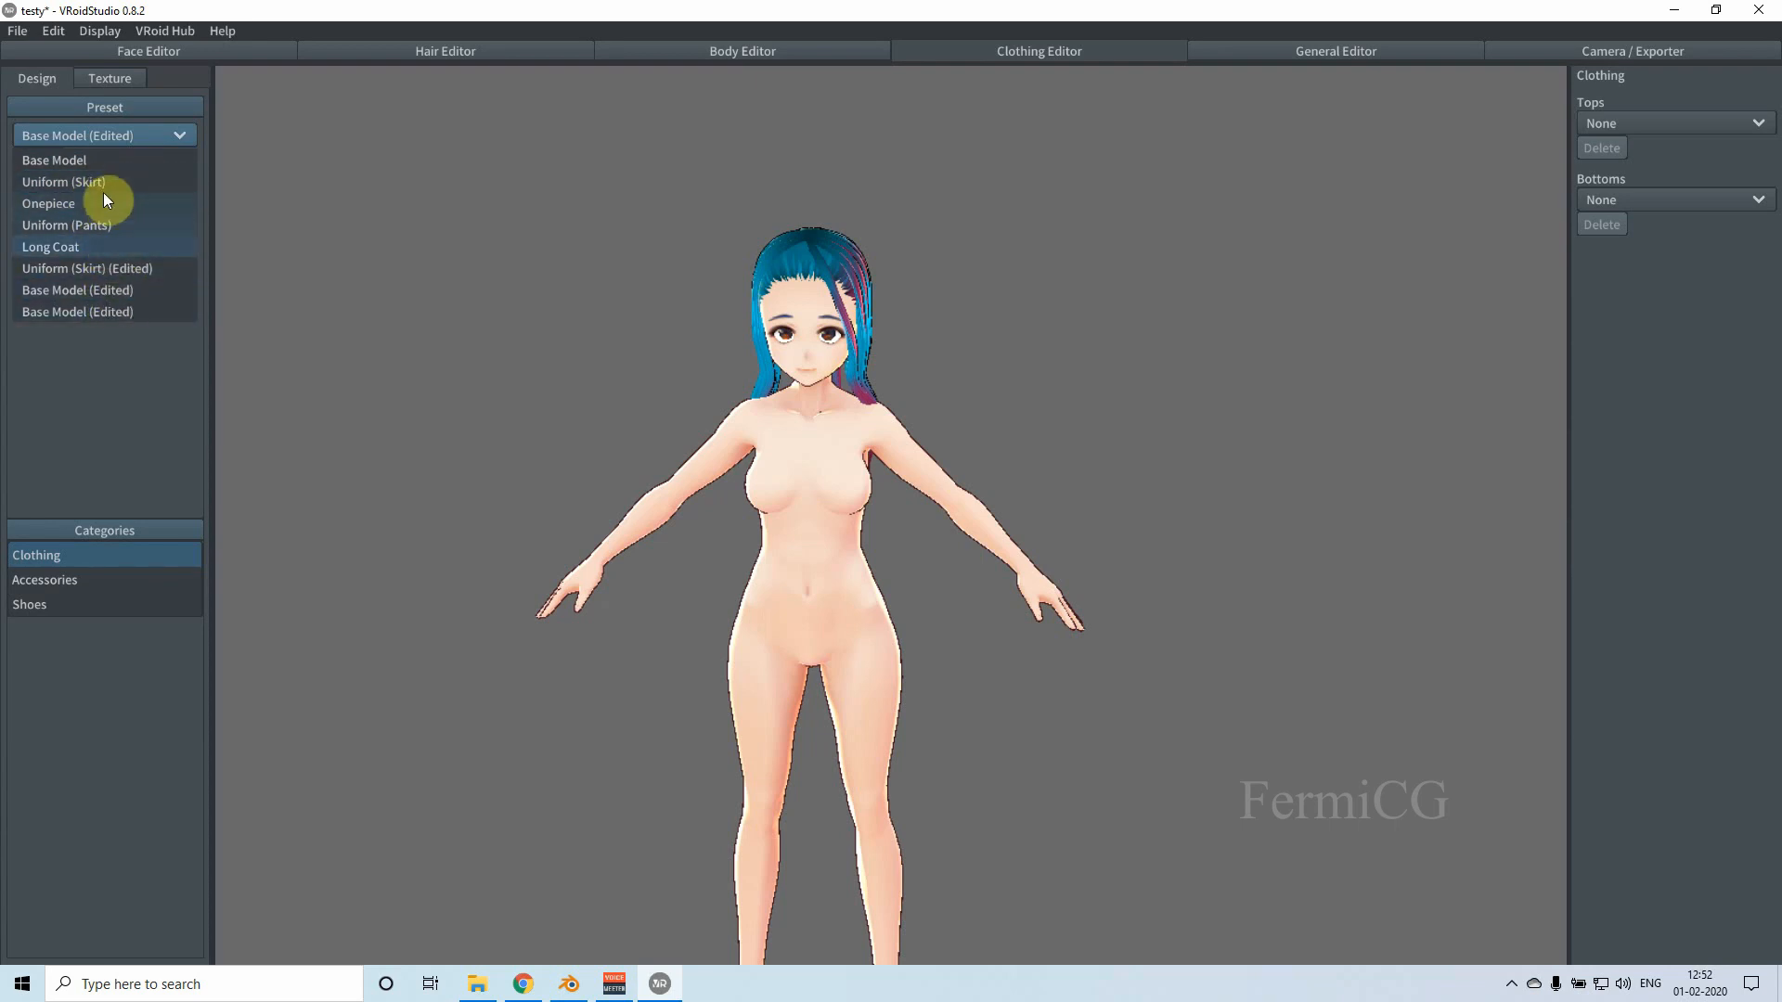
{"action": "left_click", "coordinate": [1686, 336]}
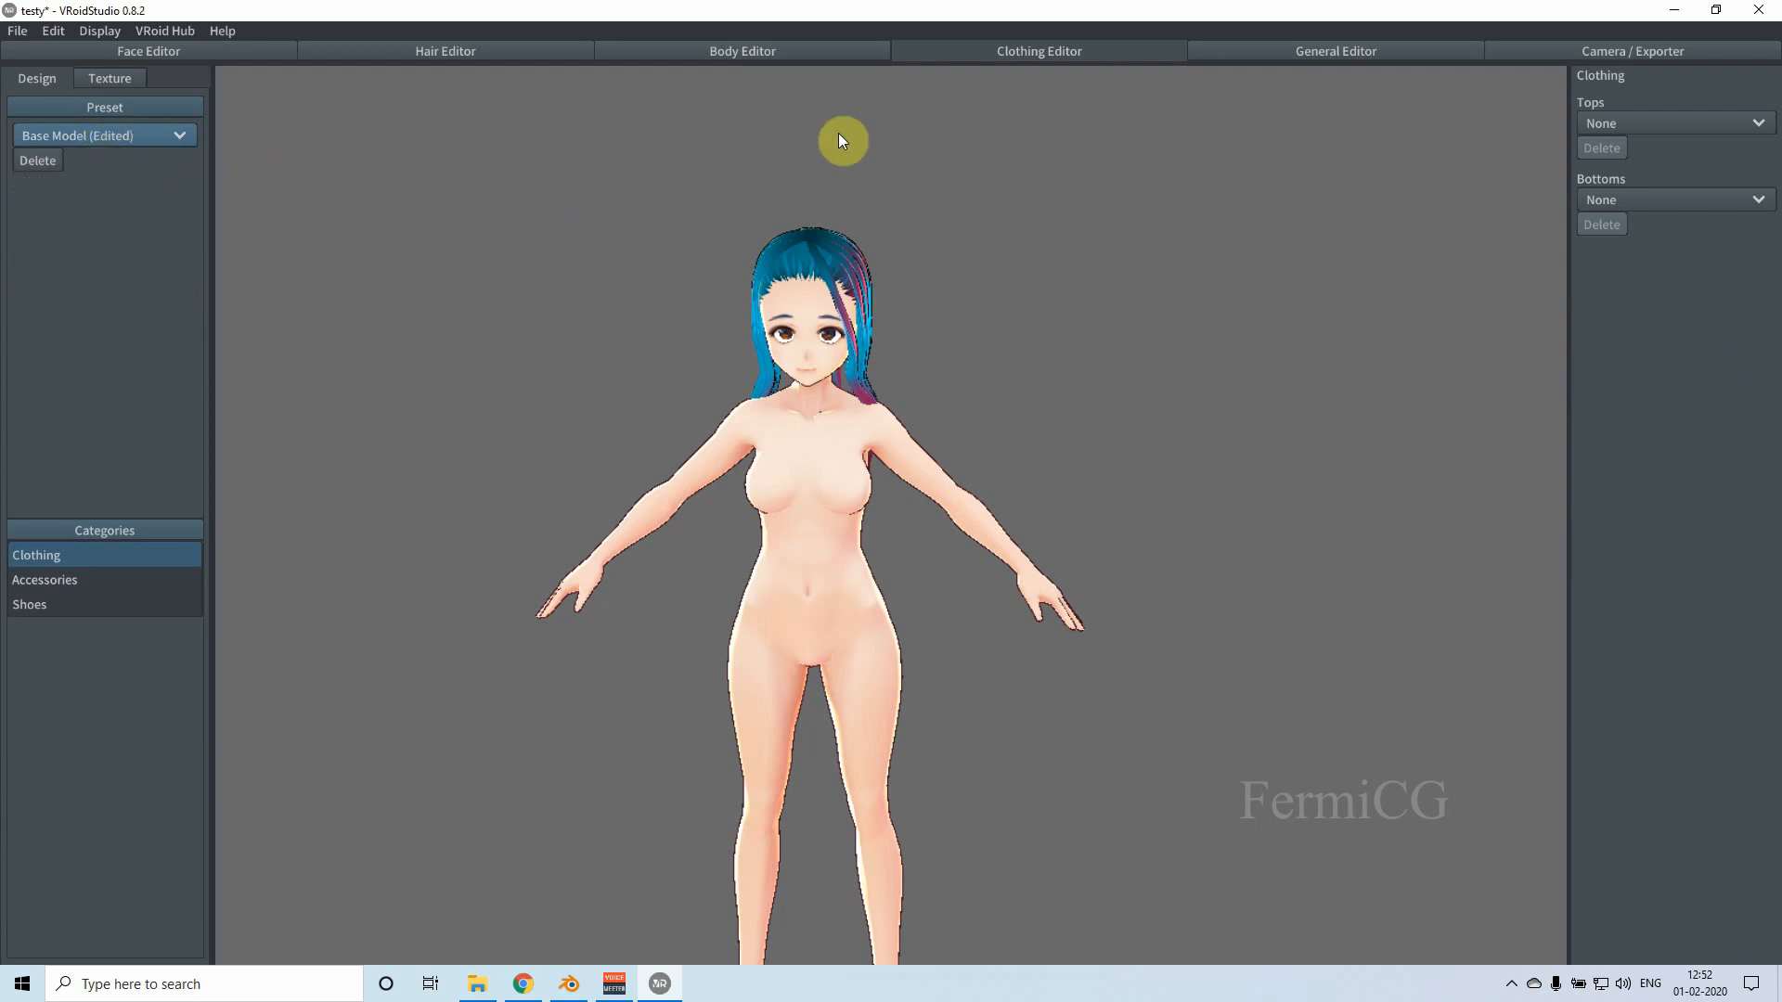
{"action": "left_click", "coordinate": [1684, 123]}
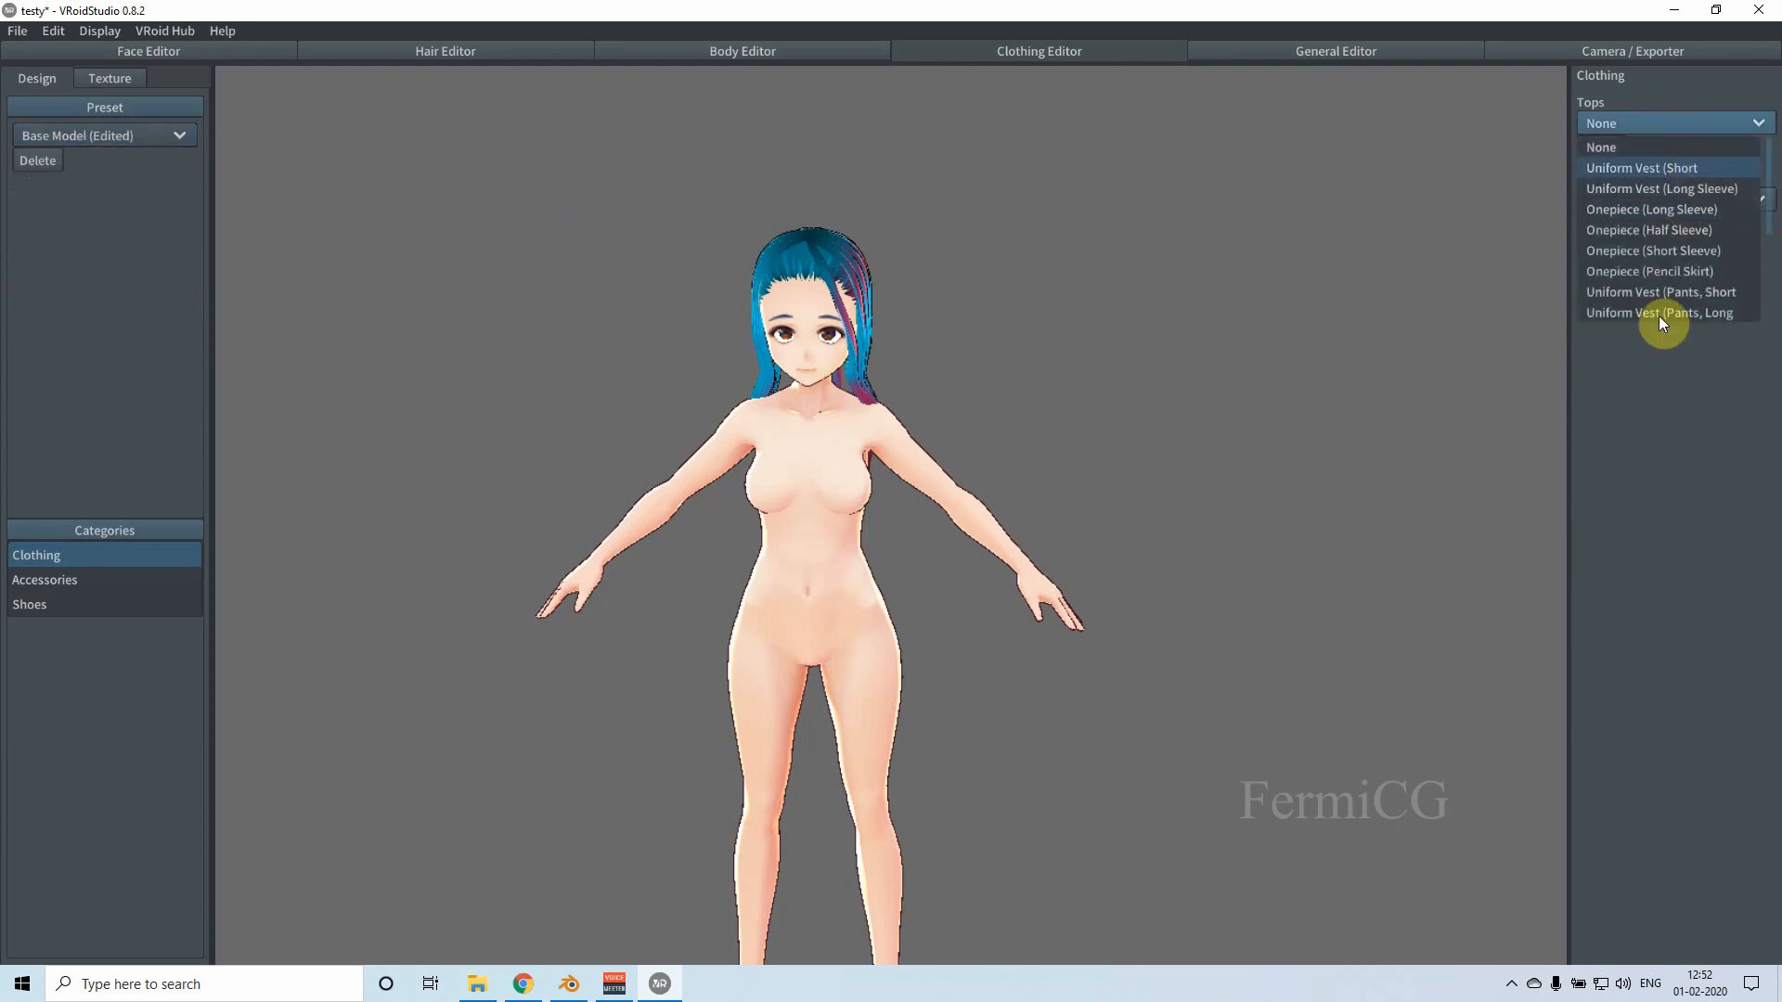
{"action": "left_click", "coordinate": [1617, 483]}
Step: Try the Uniform (Skirt) and Onepiece clothing presets on the character
{"action": "left_click", "coordinate": [131, 142]}
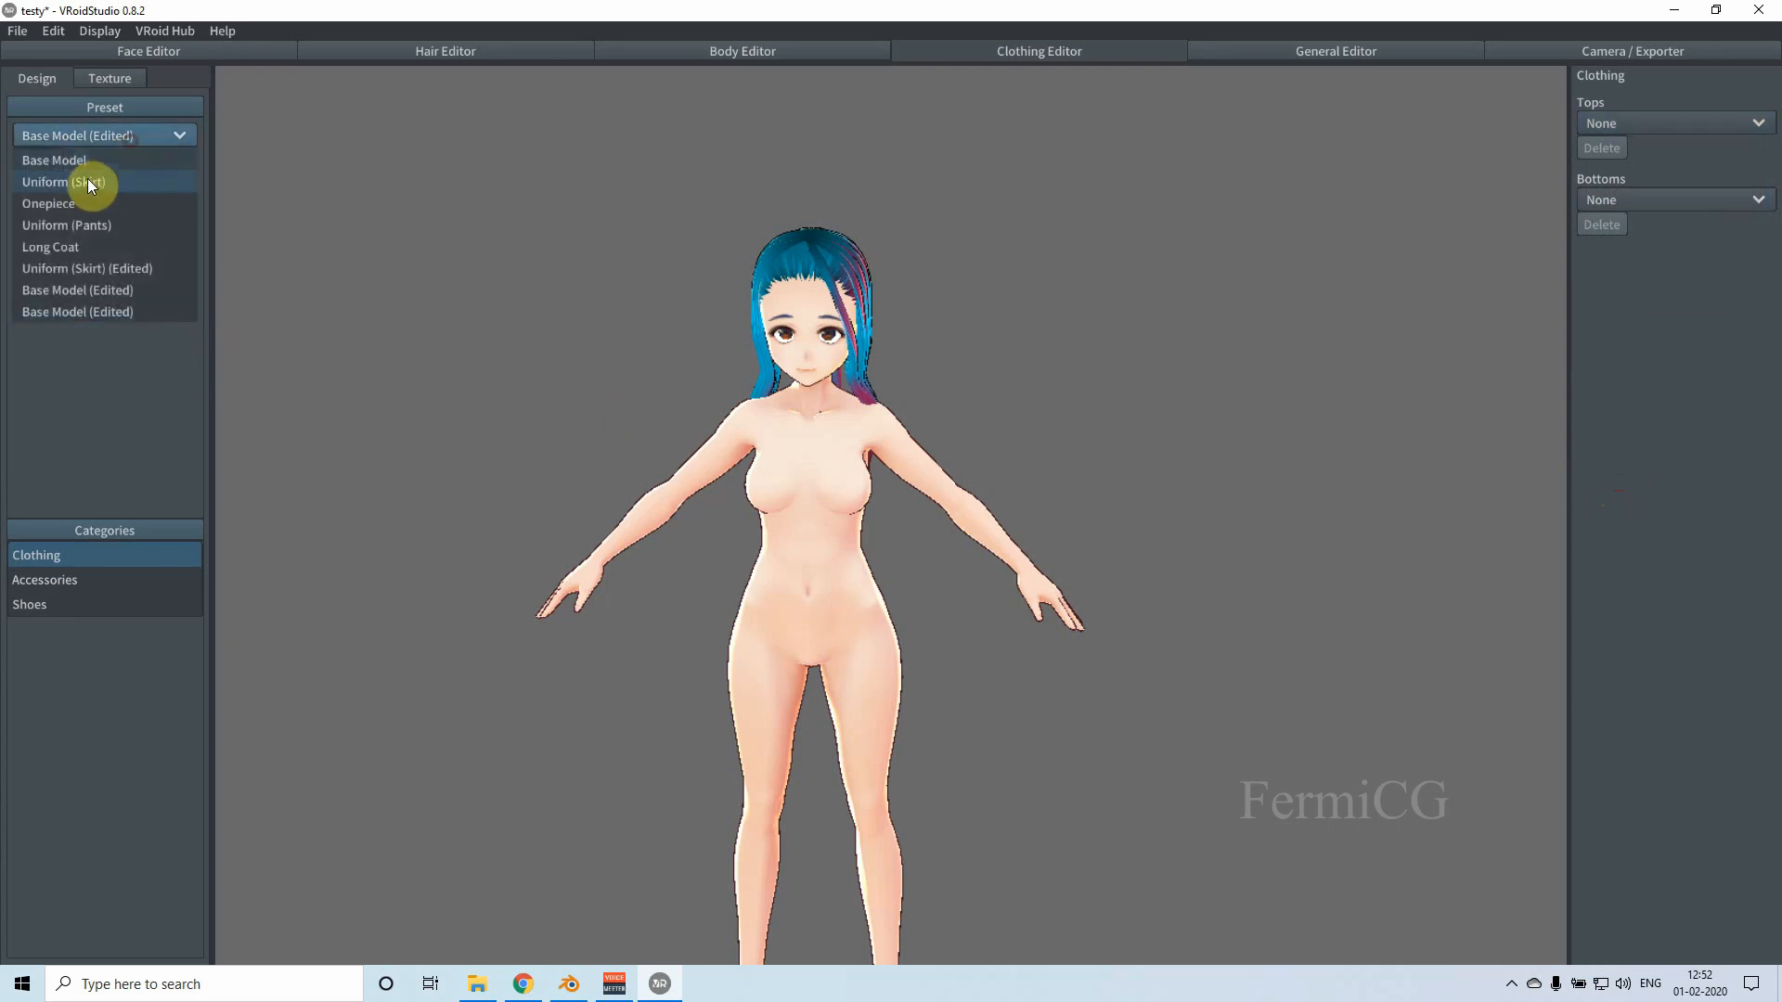
{"action": "left_click", "coordinate": [79, 178]}
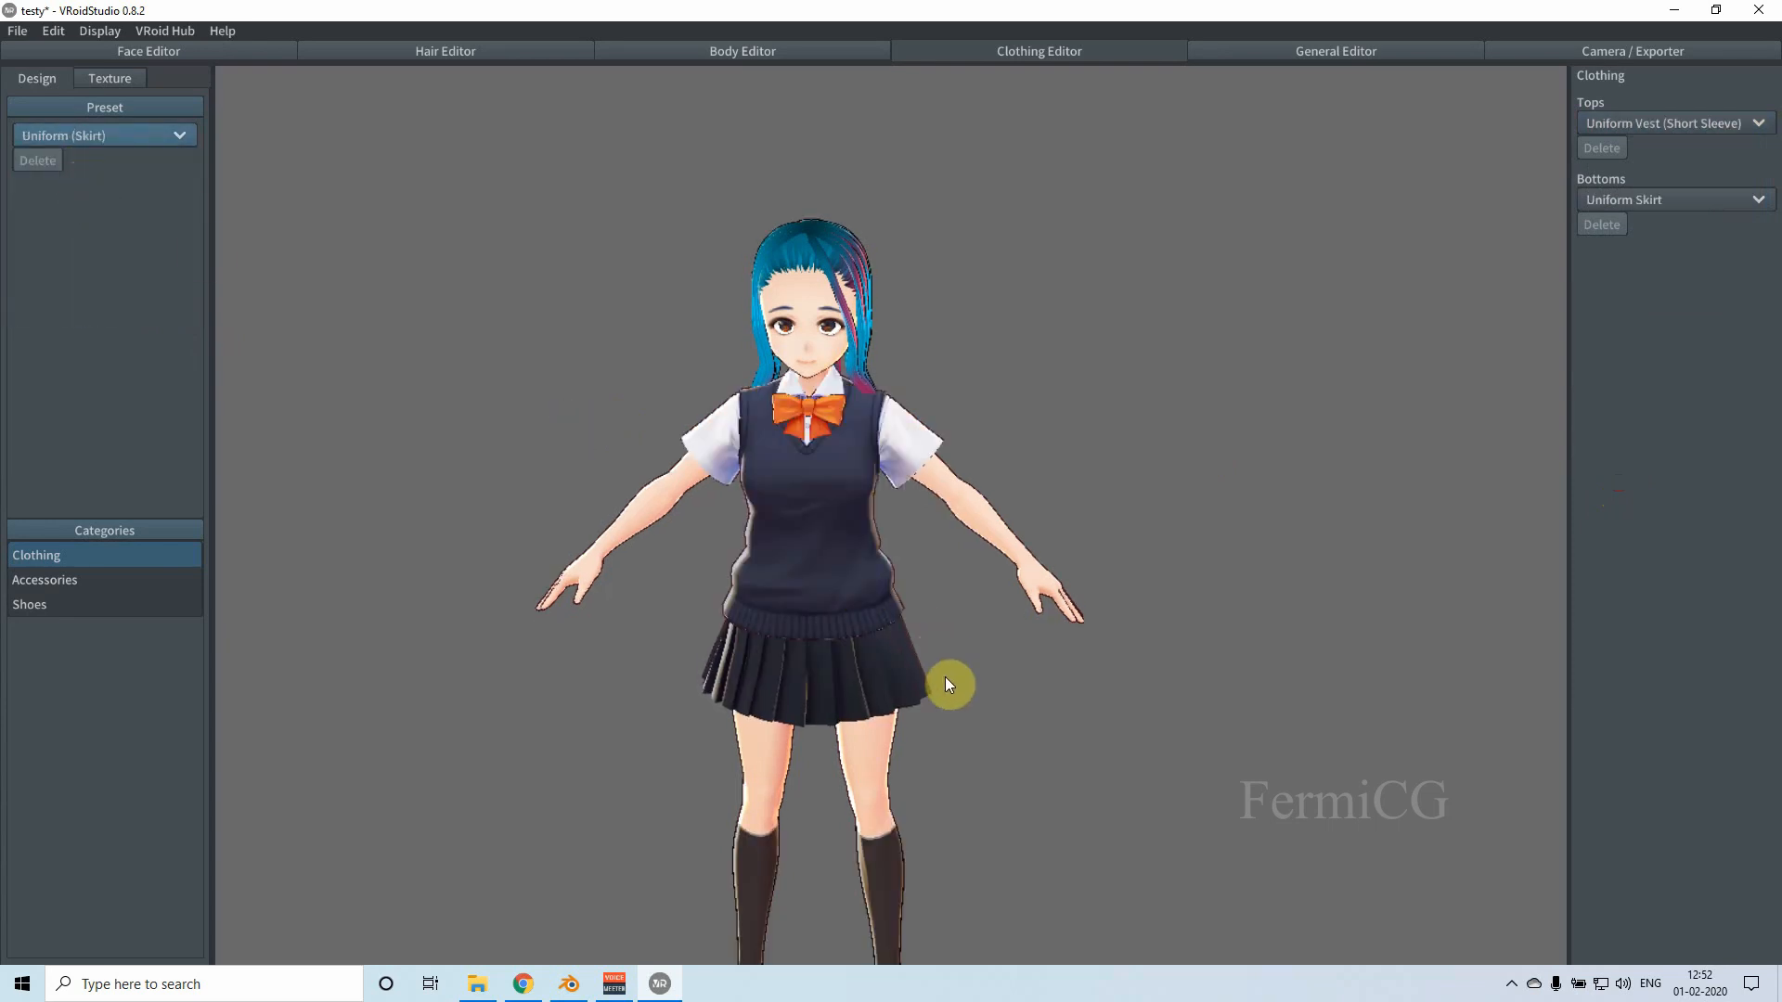
{"action": "mouse_move", "coordinate": [960, 693]}
{"action": "right_mouse_down"}
{"action": "mouse_move", "coordinate": [906, 671]}
{"action": "mouse_move", "coordinate": [973, 668]}
{"action": "mouse_move", "coordinate": [938, 688]}
{"action": "right_mouse_up"}
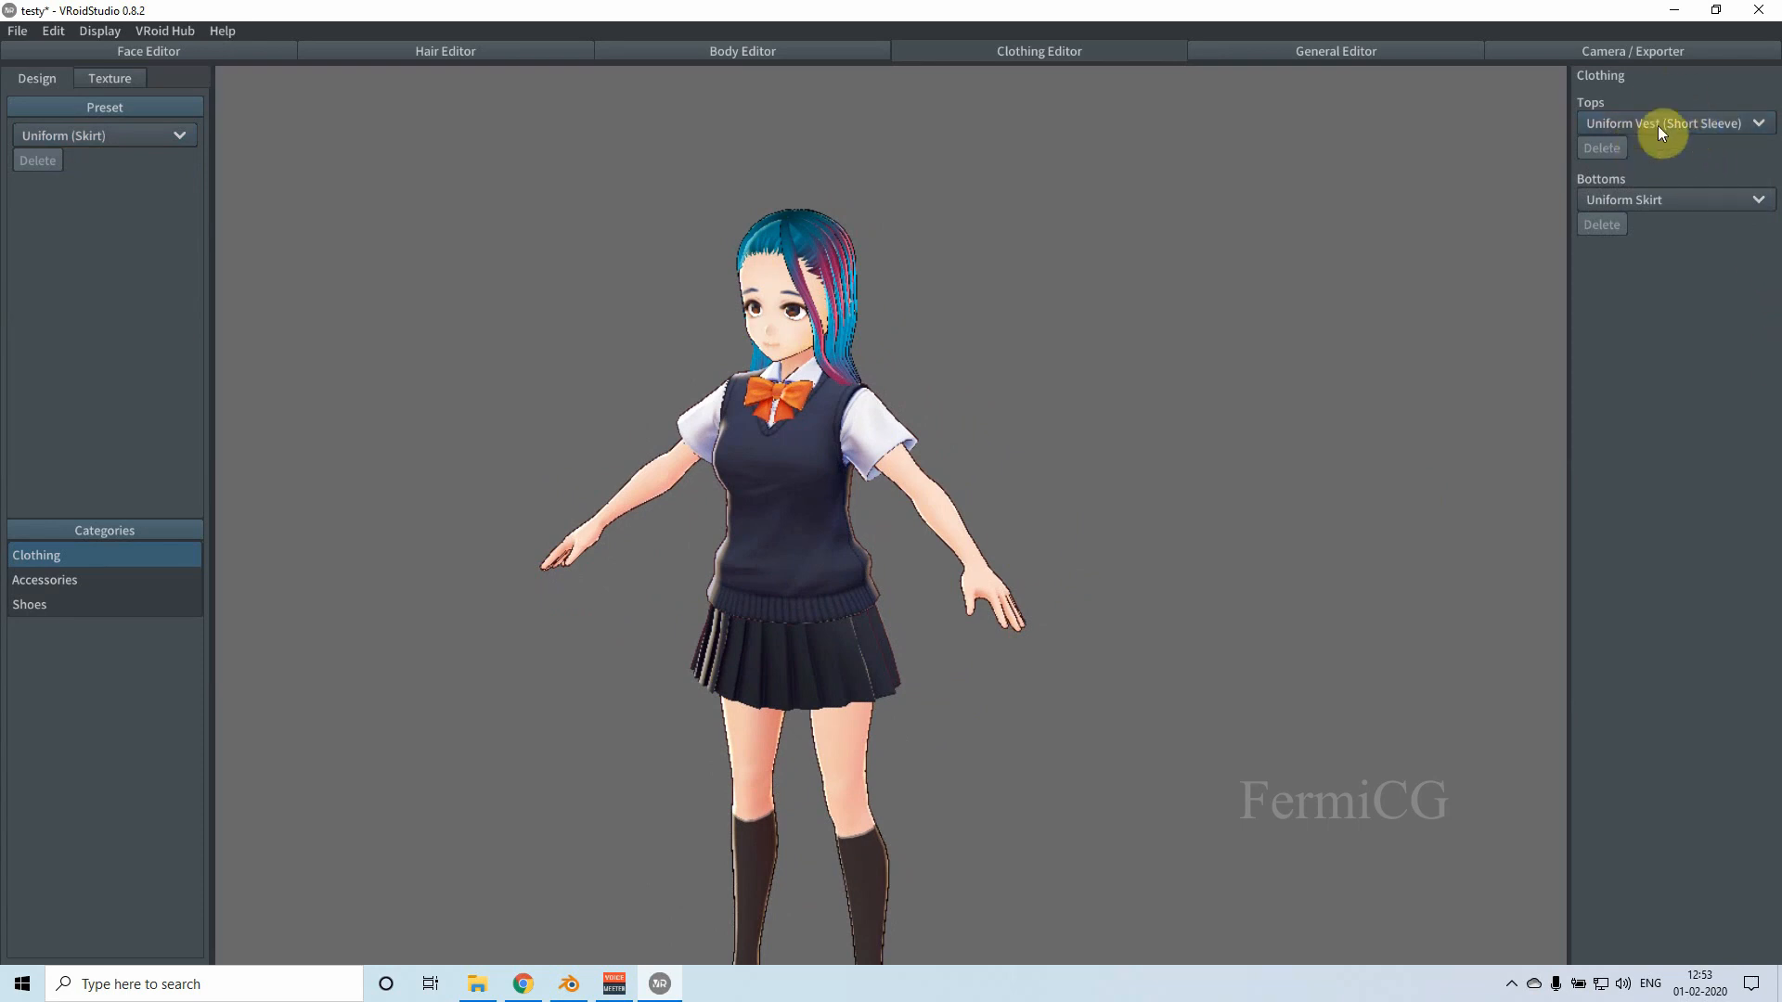
{"action": "left_click", "coordinate": [97, 135]}
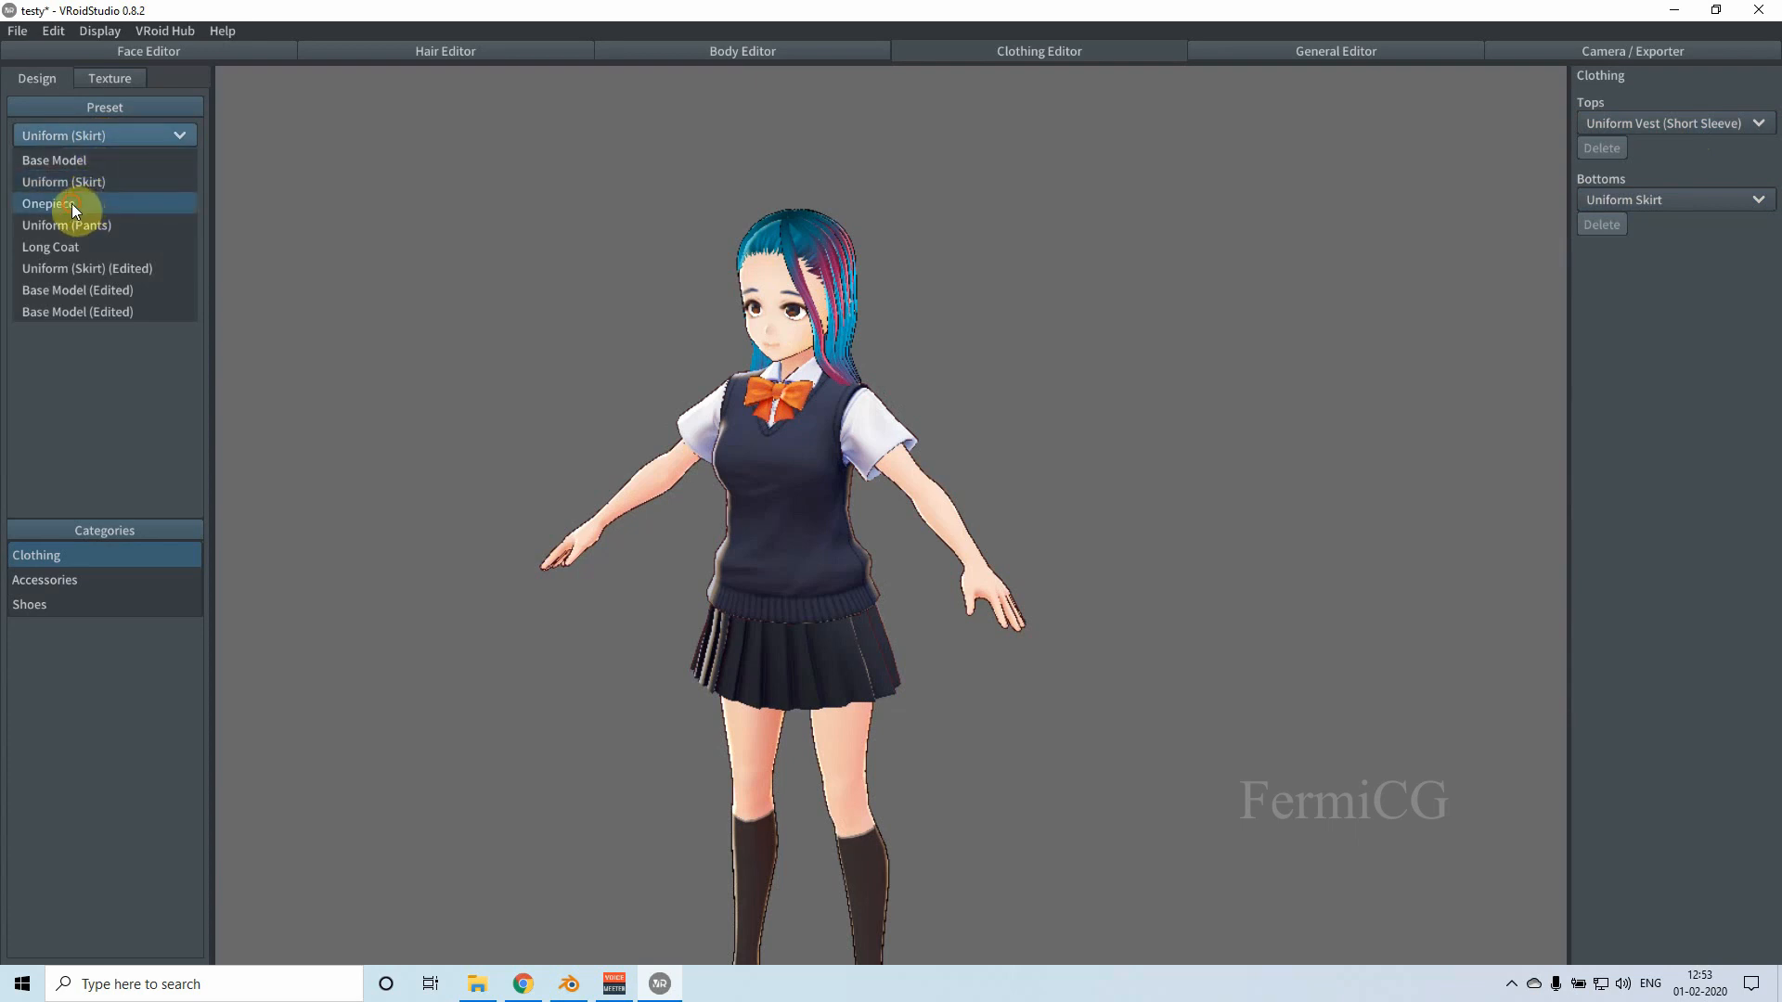
{"action": "left_click", "coordinate": [70, 203]}
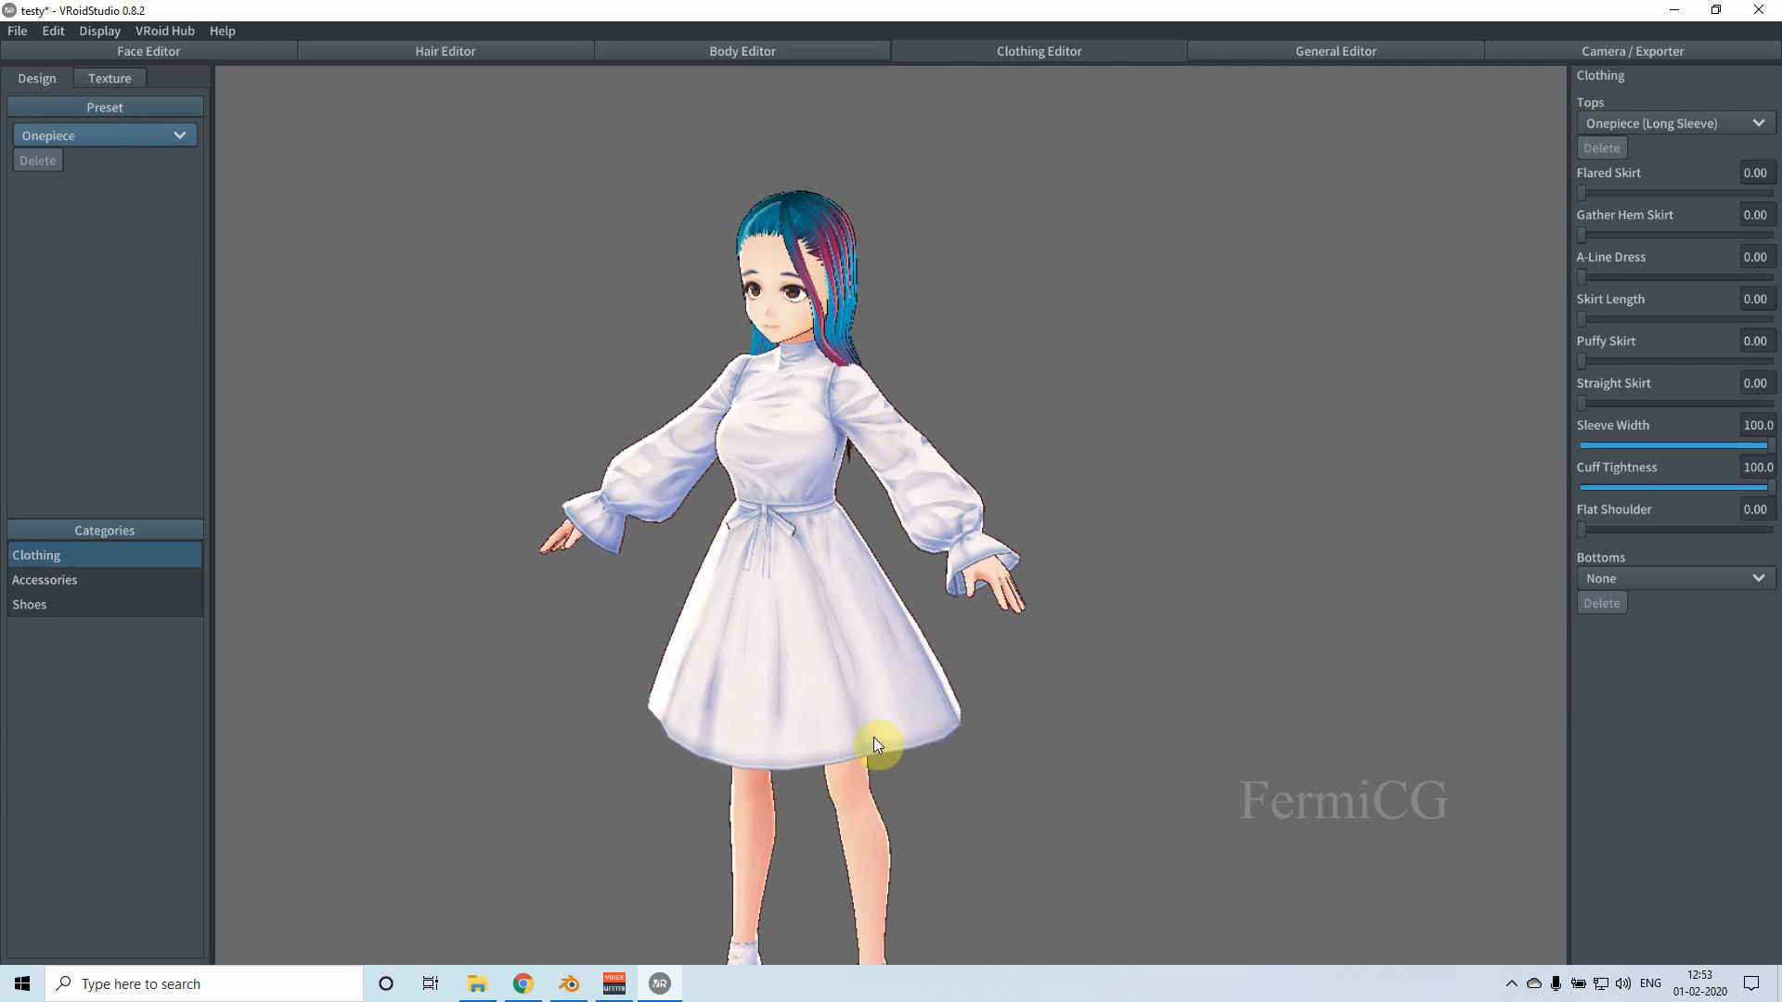
Step: Try the Uniform (Pants) and Long Coat clothing presets on the character
{"action": "left_click", "coordinate": [81, 139]}
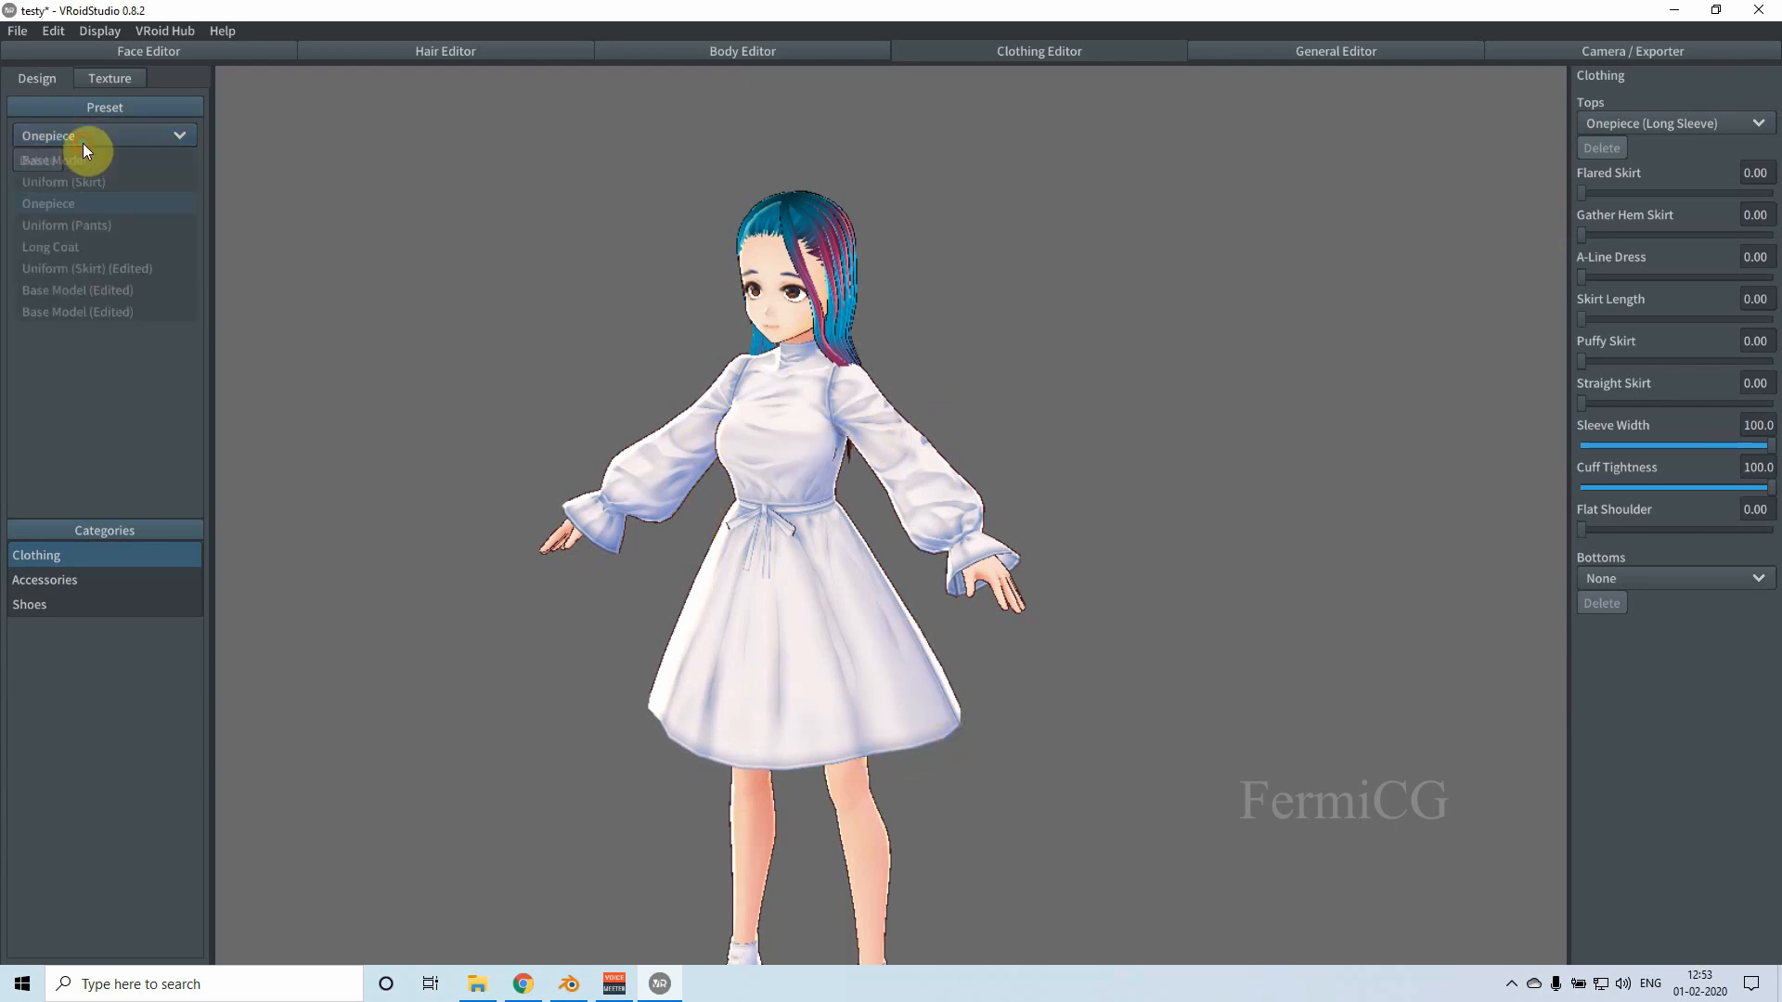
{"action": "left_click", "coordinate": [59, 225]}
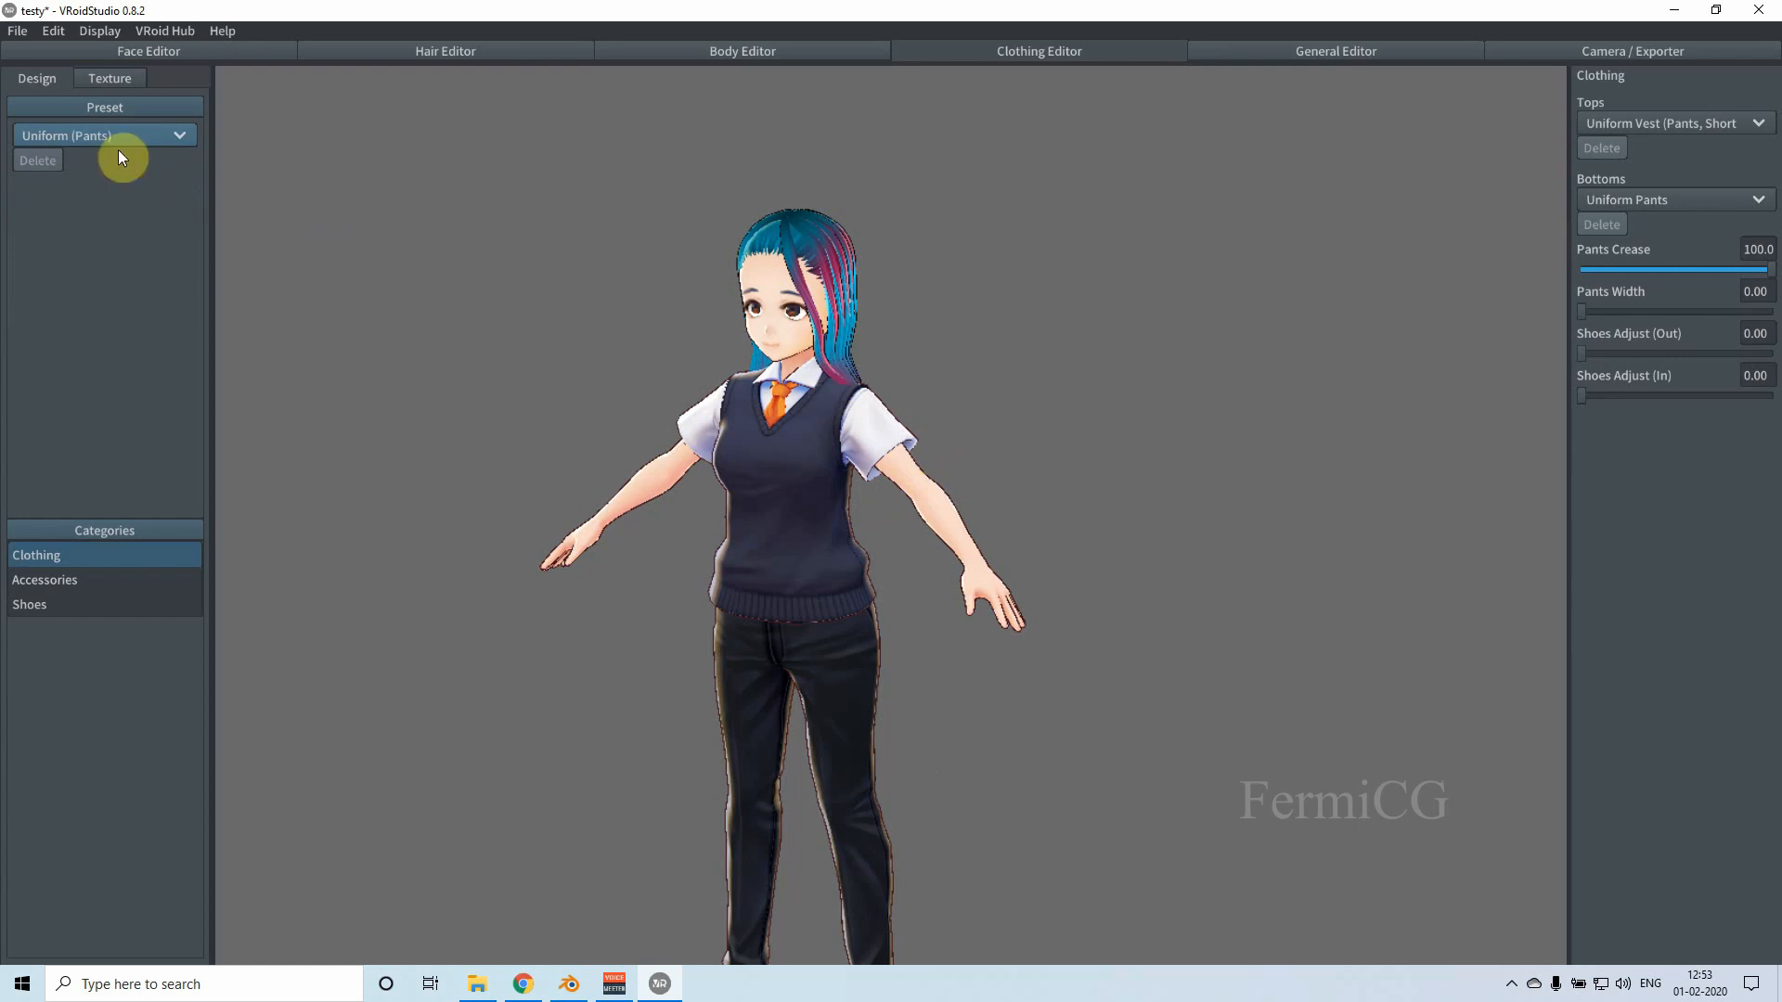
{"action": "left_click", "coordinate": [92, 137]}
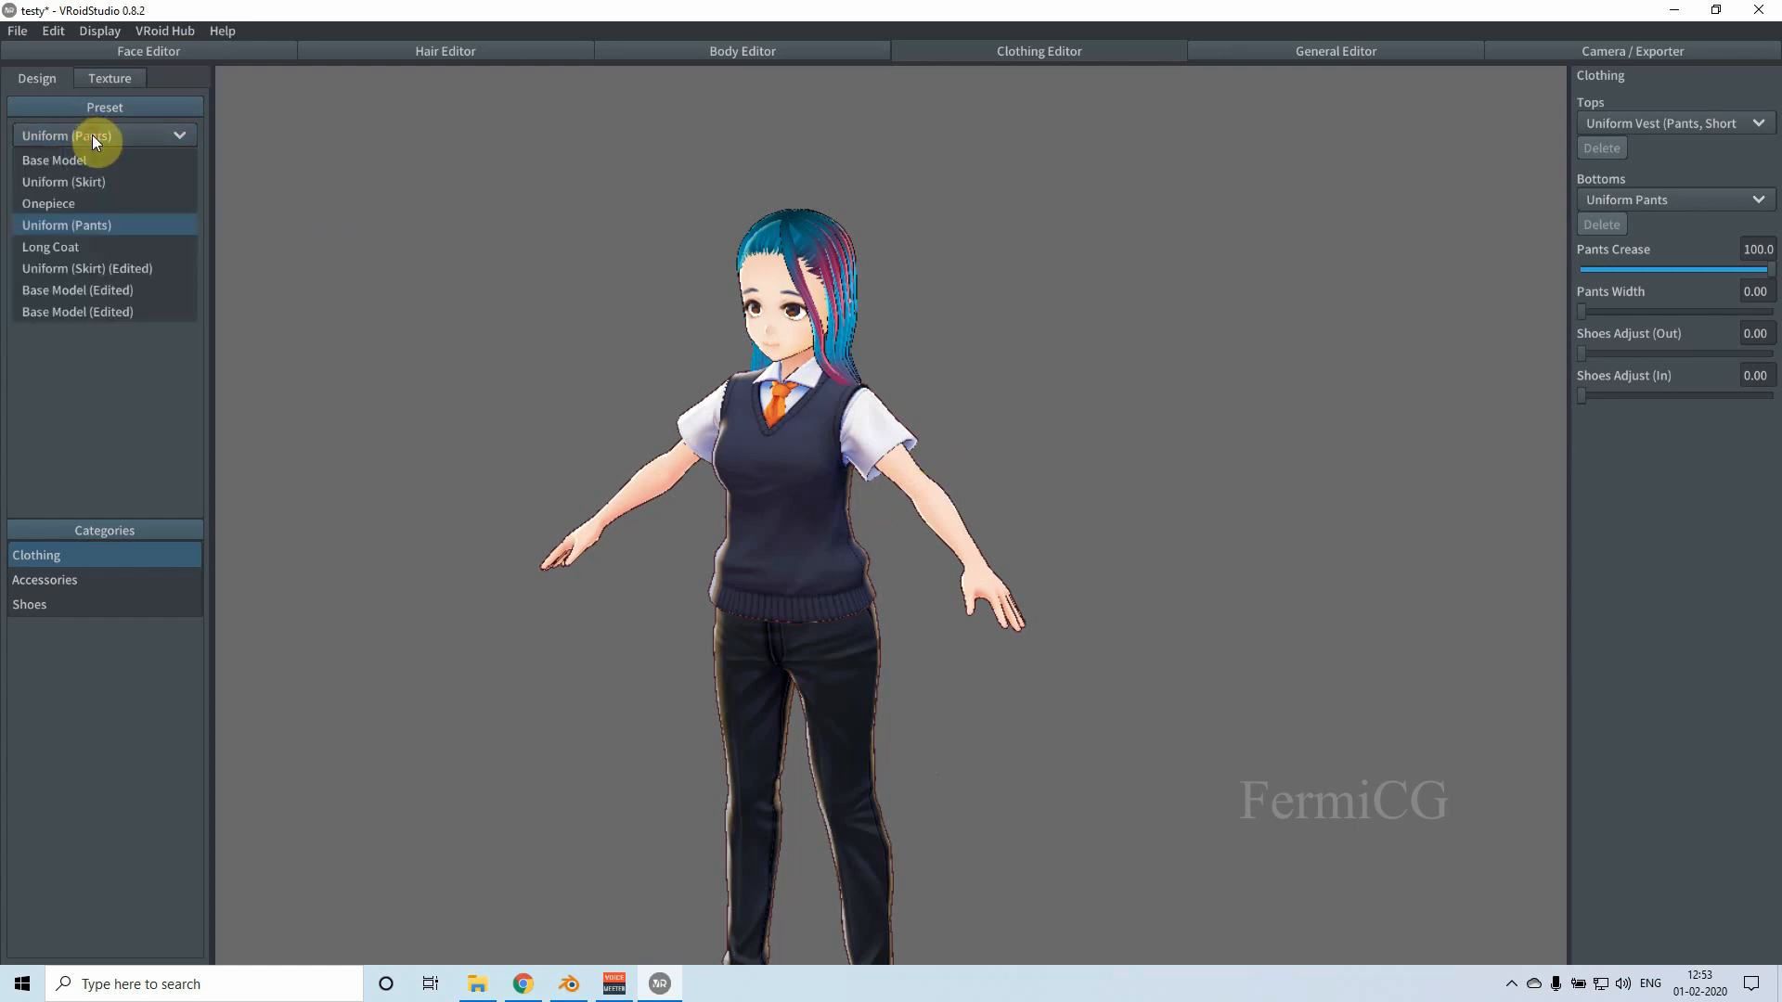
{"action": "left_click", "coordinate": [75, 247]}
{"action": "left_click", "coordinate": [74, 245]}
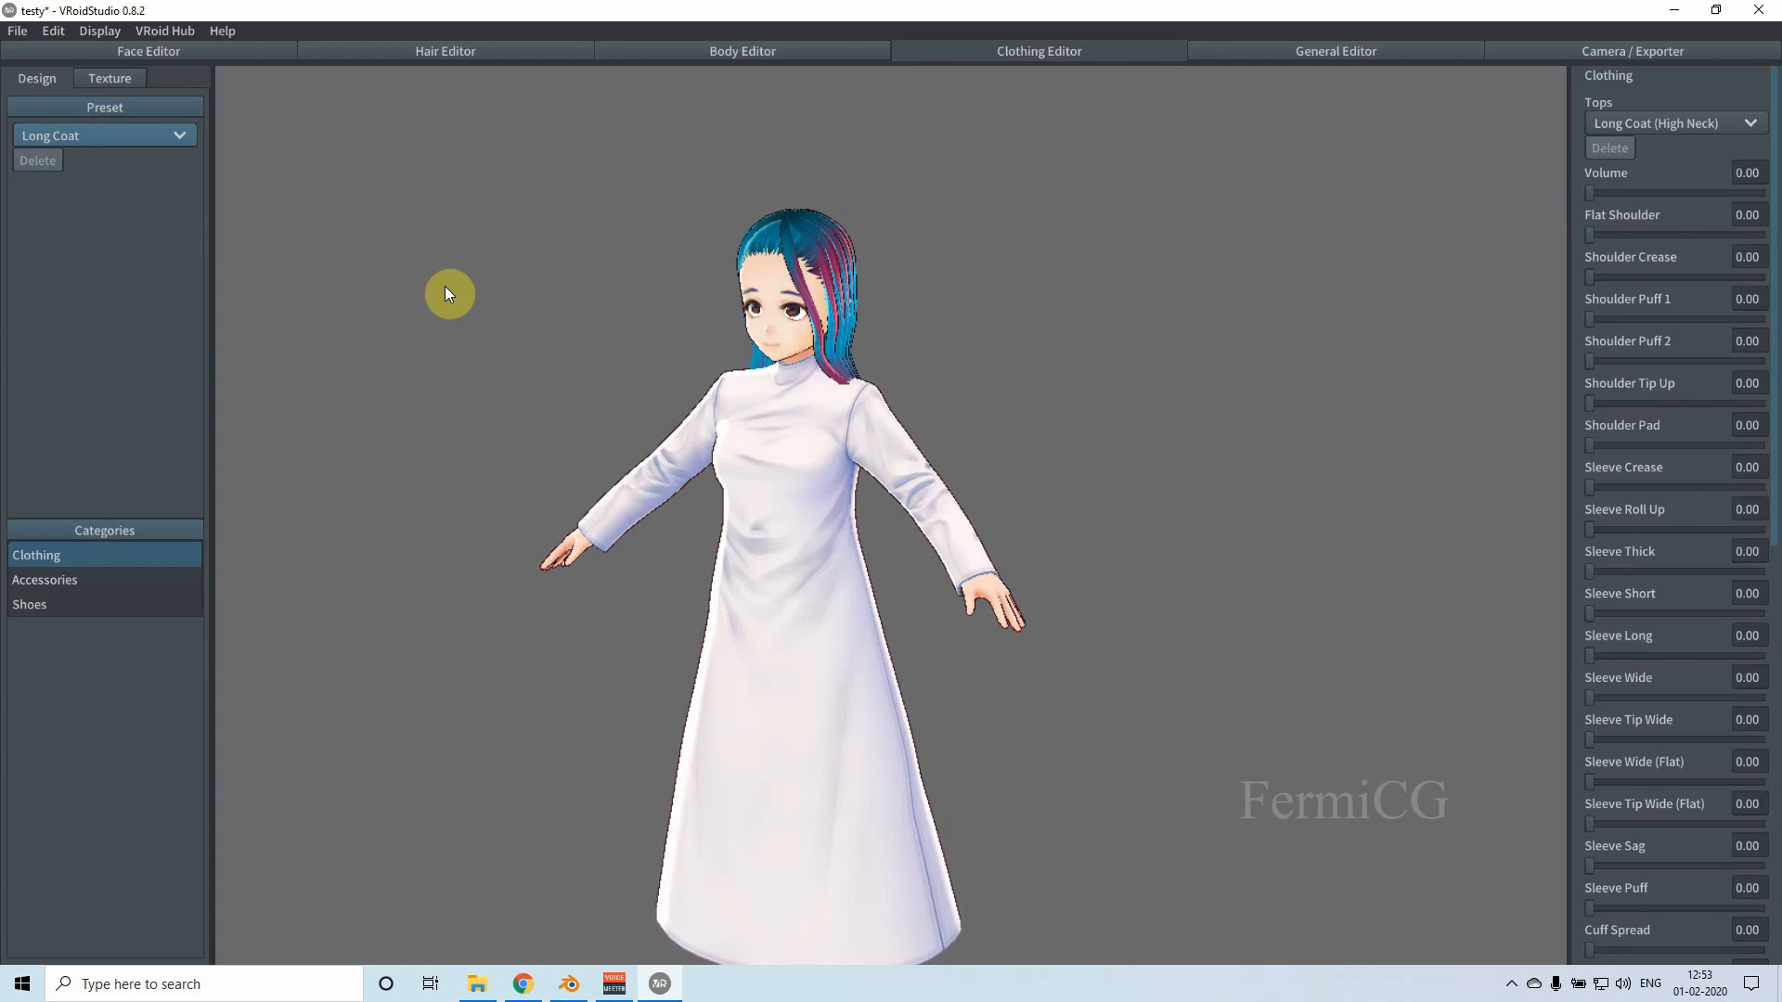
Step: Preview the Uniform (Skirt) (Edited) preset, and set the clothing preset to Base Model
{"action": "left_click", "coordinate": [86, 138]}
{"action": "left_click", "coordinate": [78, 269]}
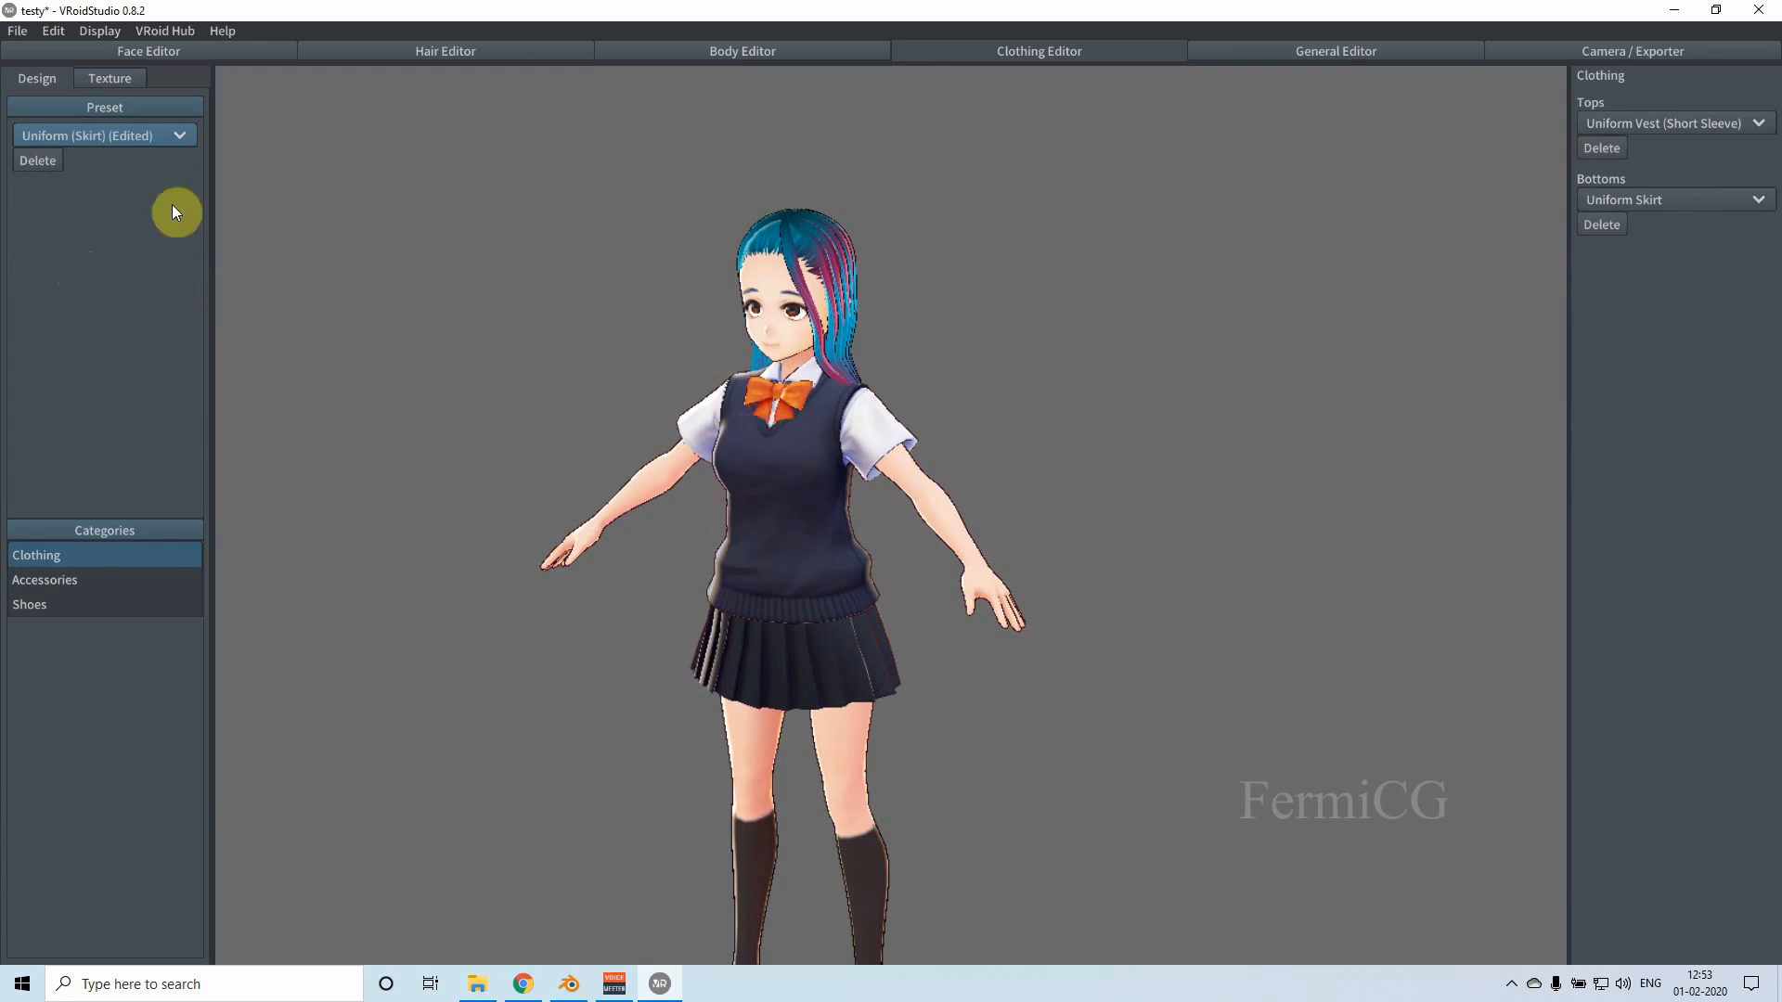
{"action": "left_click", "coordinate": [111, 136]}
{"action": "left_click", "coordinate": [99, 161]}
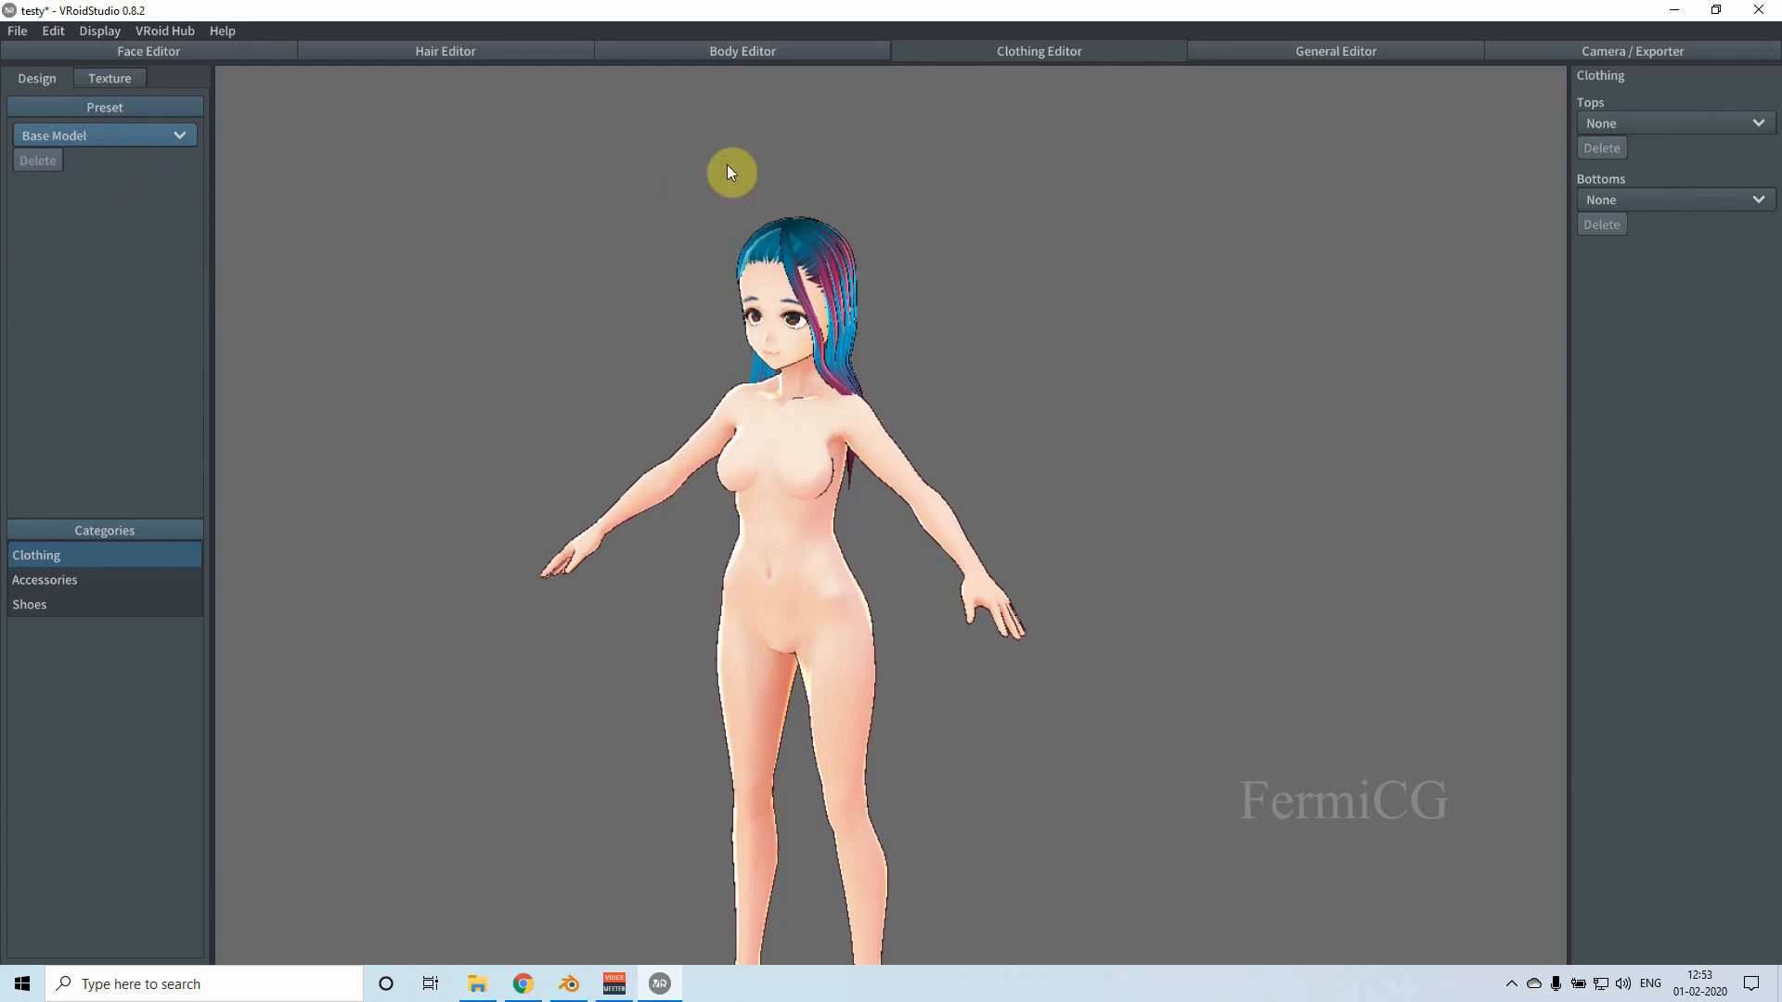
Step: Try the Uniform Tie and Uniform Ribbon as neck accessories, and restore the clothing preset to Base Model
{"action": "left_click", "coordinate": [54, 582]}
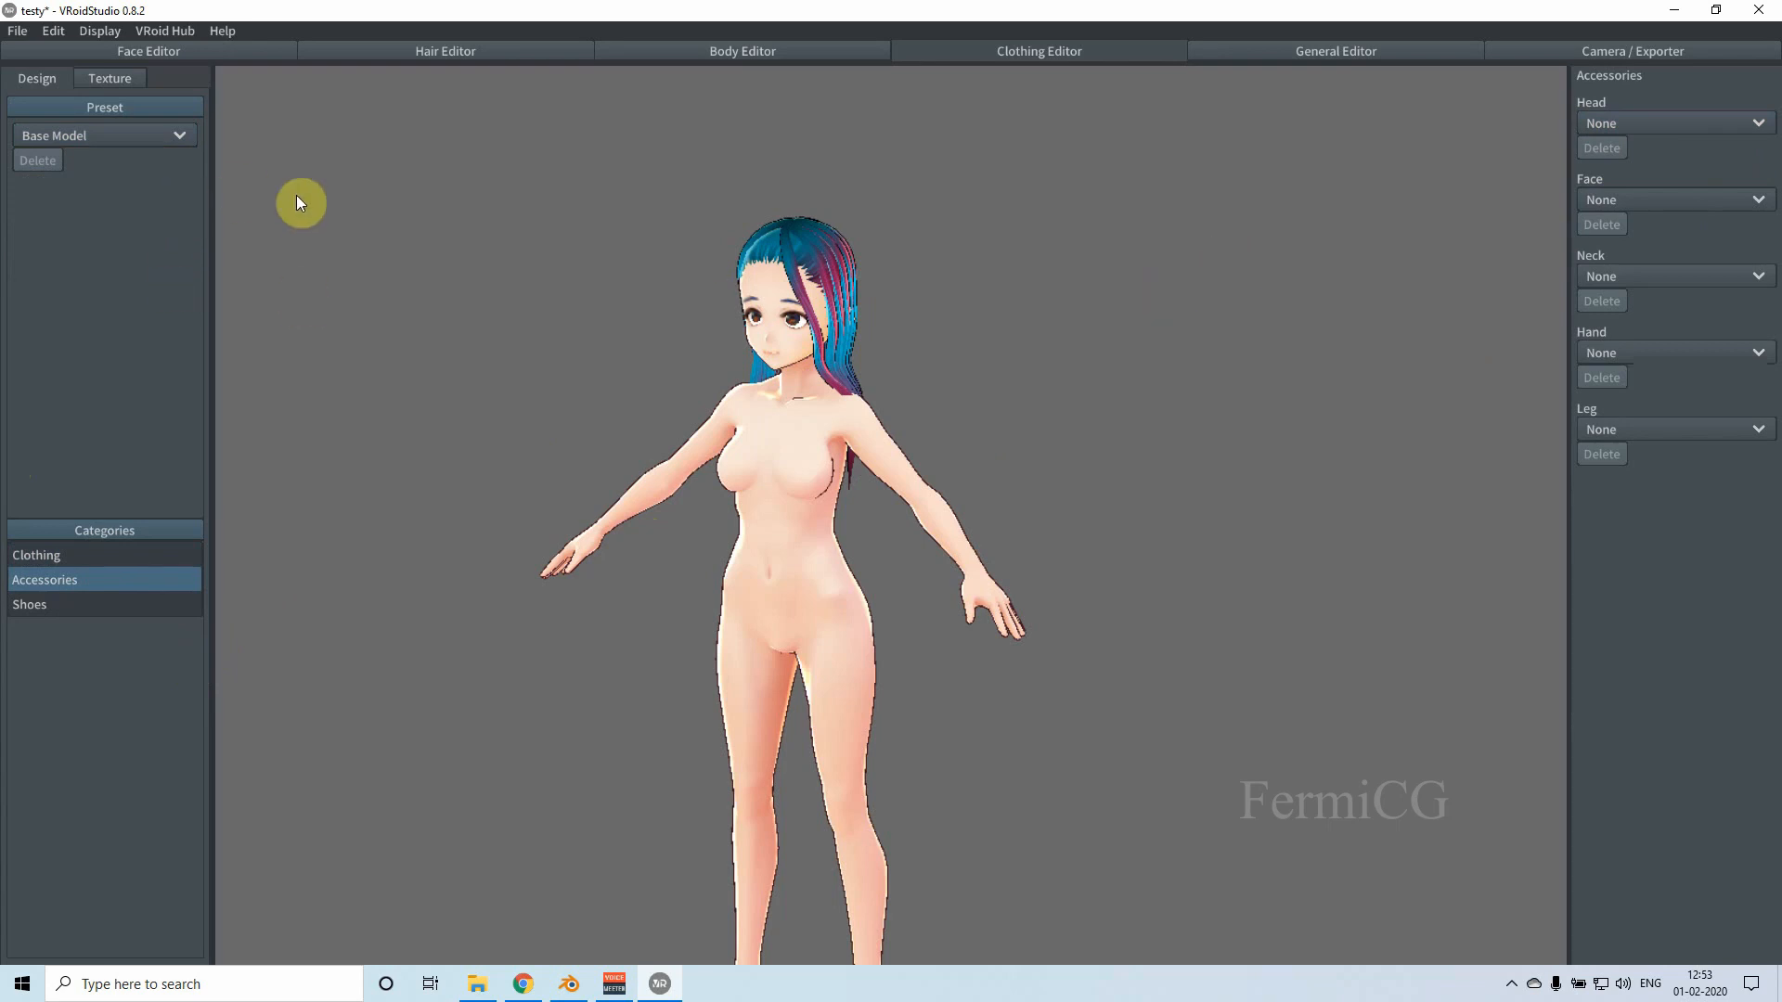
{"action": "left_click", "coordinate": [1676, 121]}
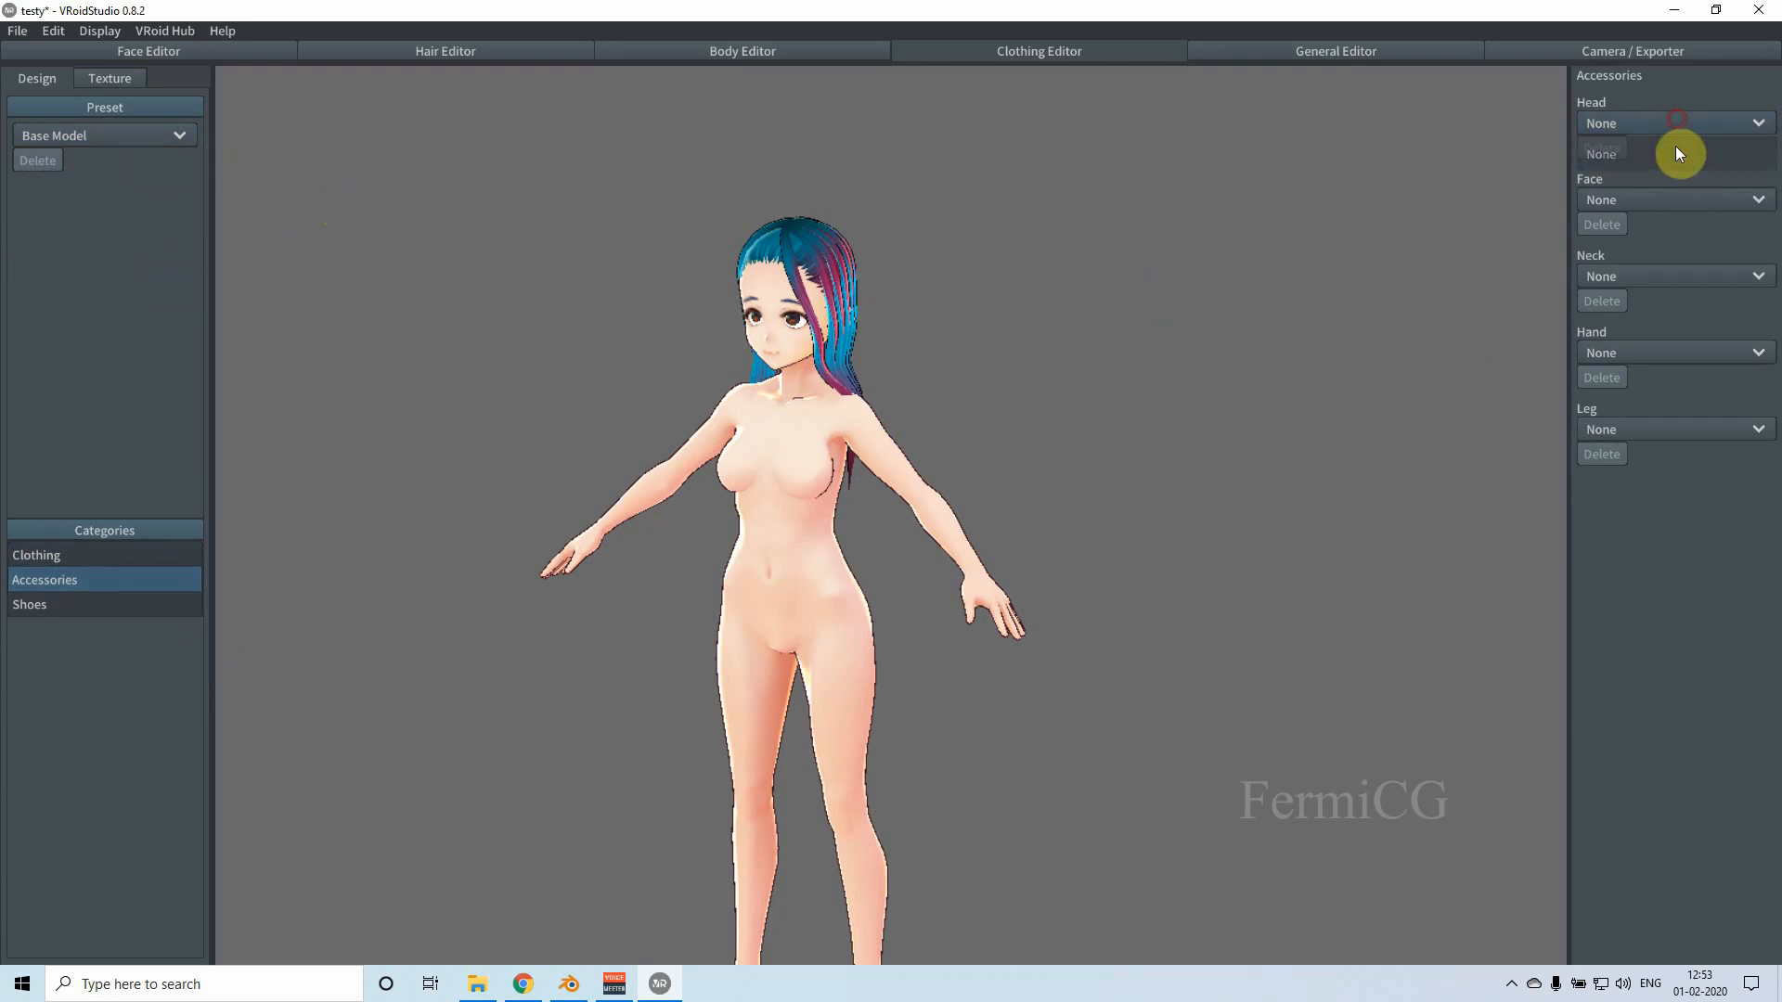
{"action": "left_click", "coordinate": [1667, 203]}
{"action": "left_click", "coordinate": [1667, 204]}
{"action": "left_click", "coordinate": [1661, 275]}
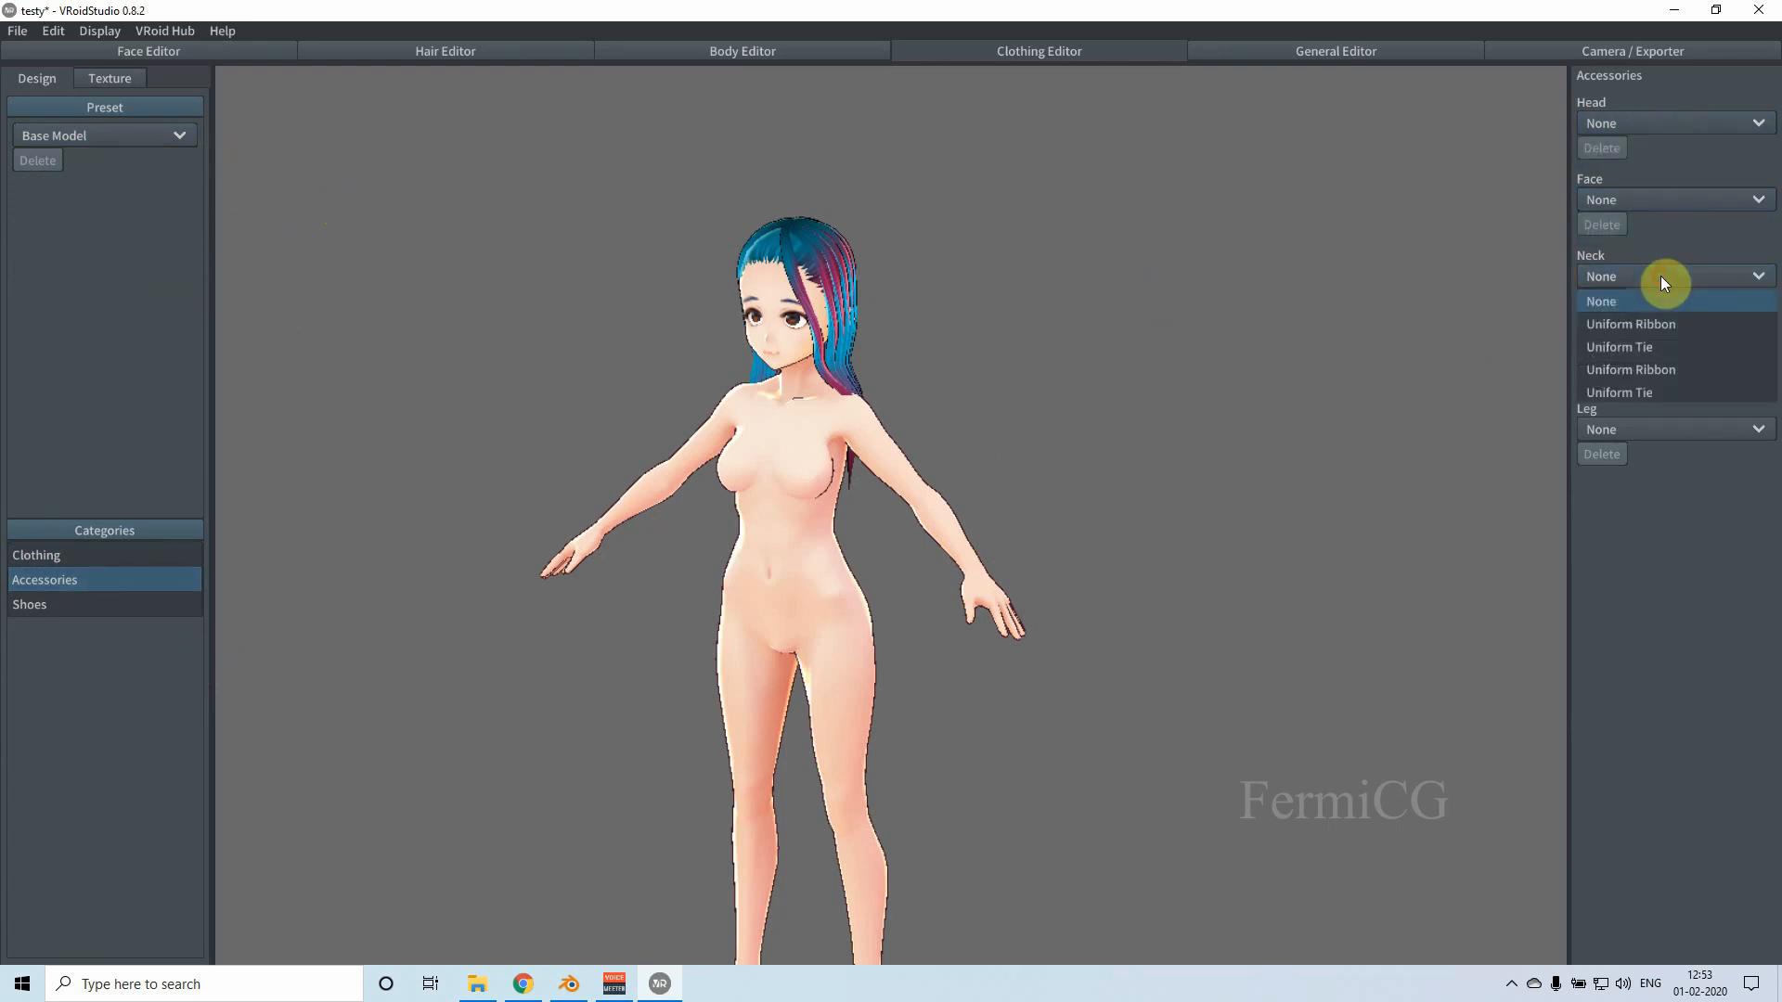
{"action": "left_click", "coordinate": [1661, 347]}
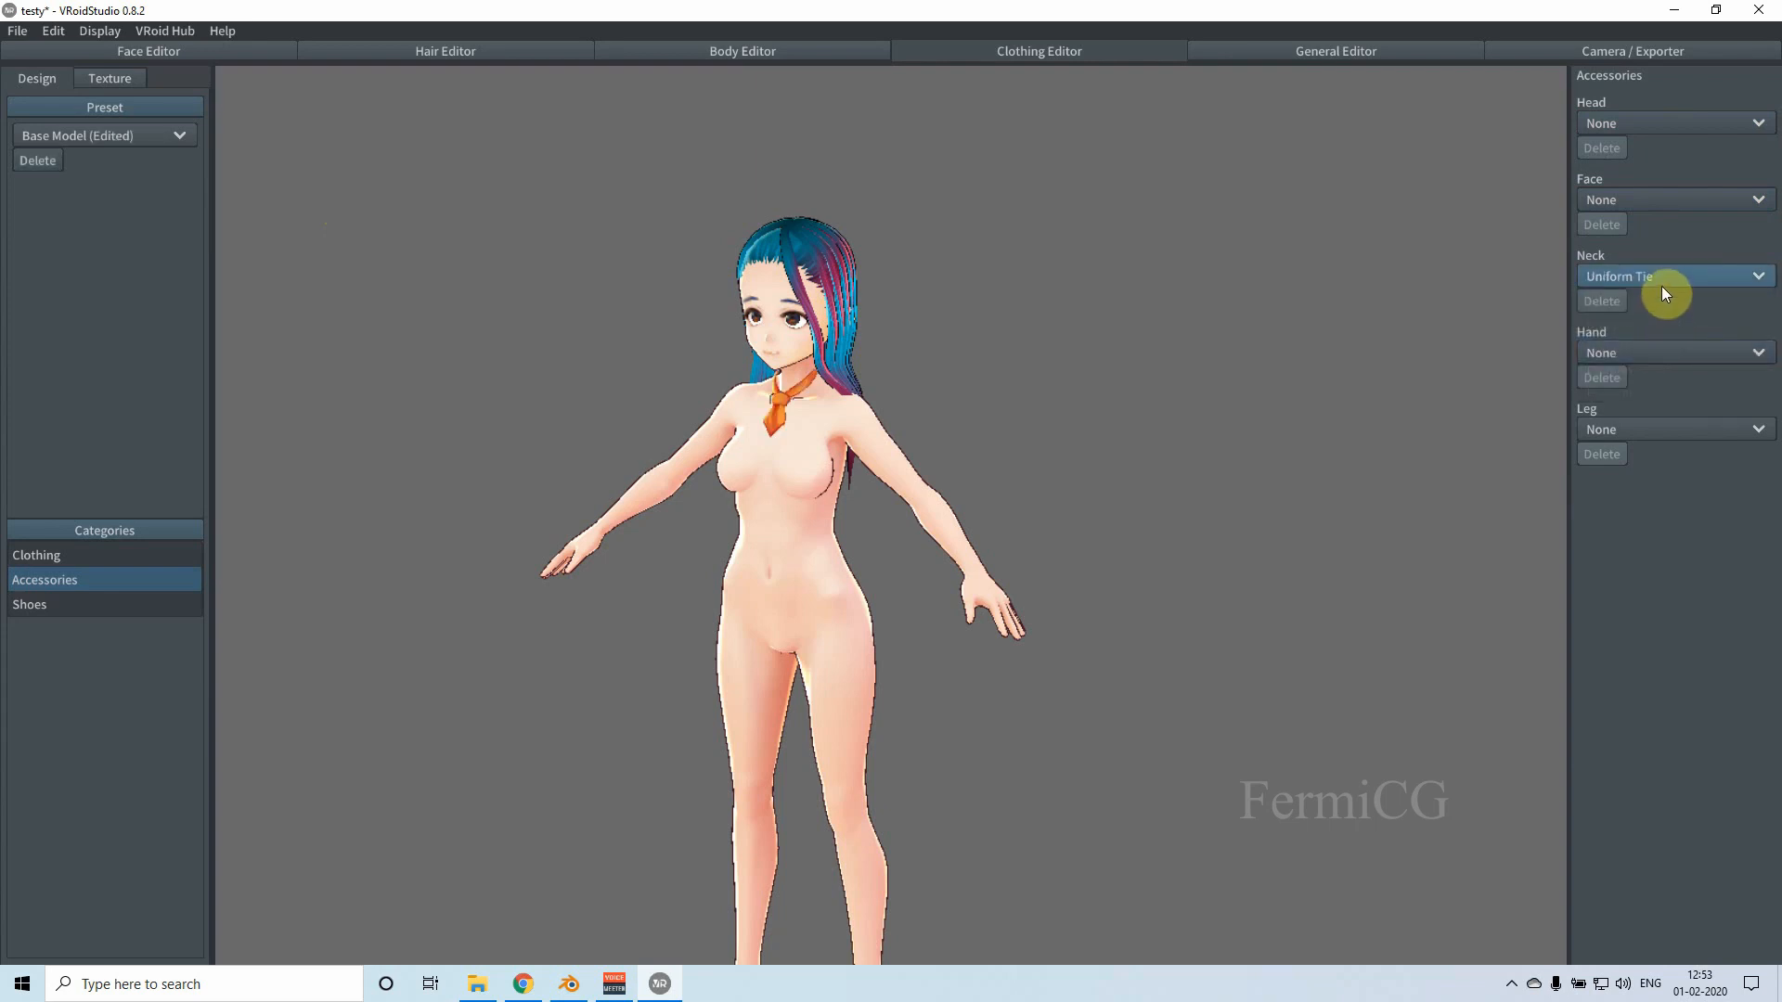
{"action": "left_click", "coordinate": [1661, 281]}
{"action": "left_click", "coordinate": [1657, 325]}
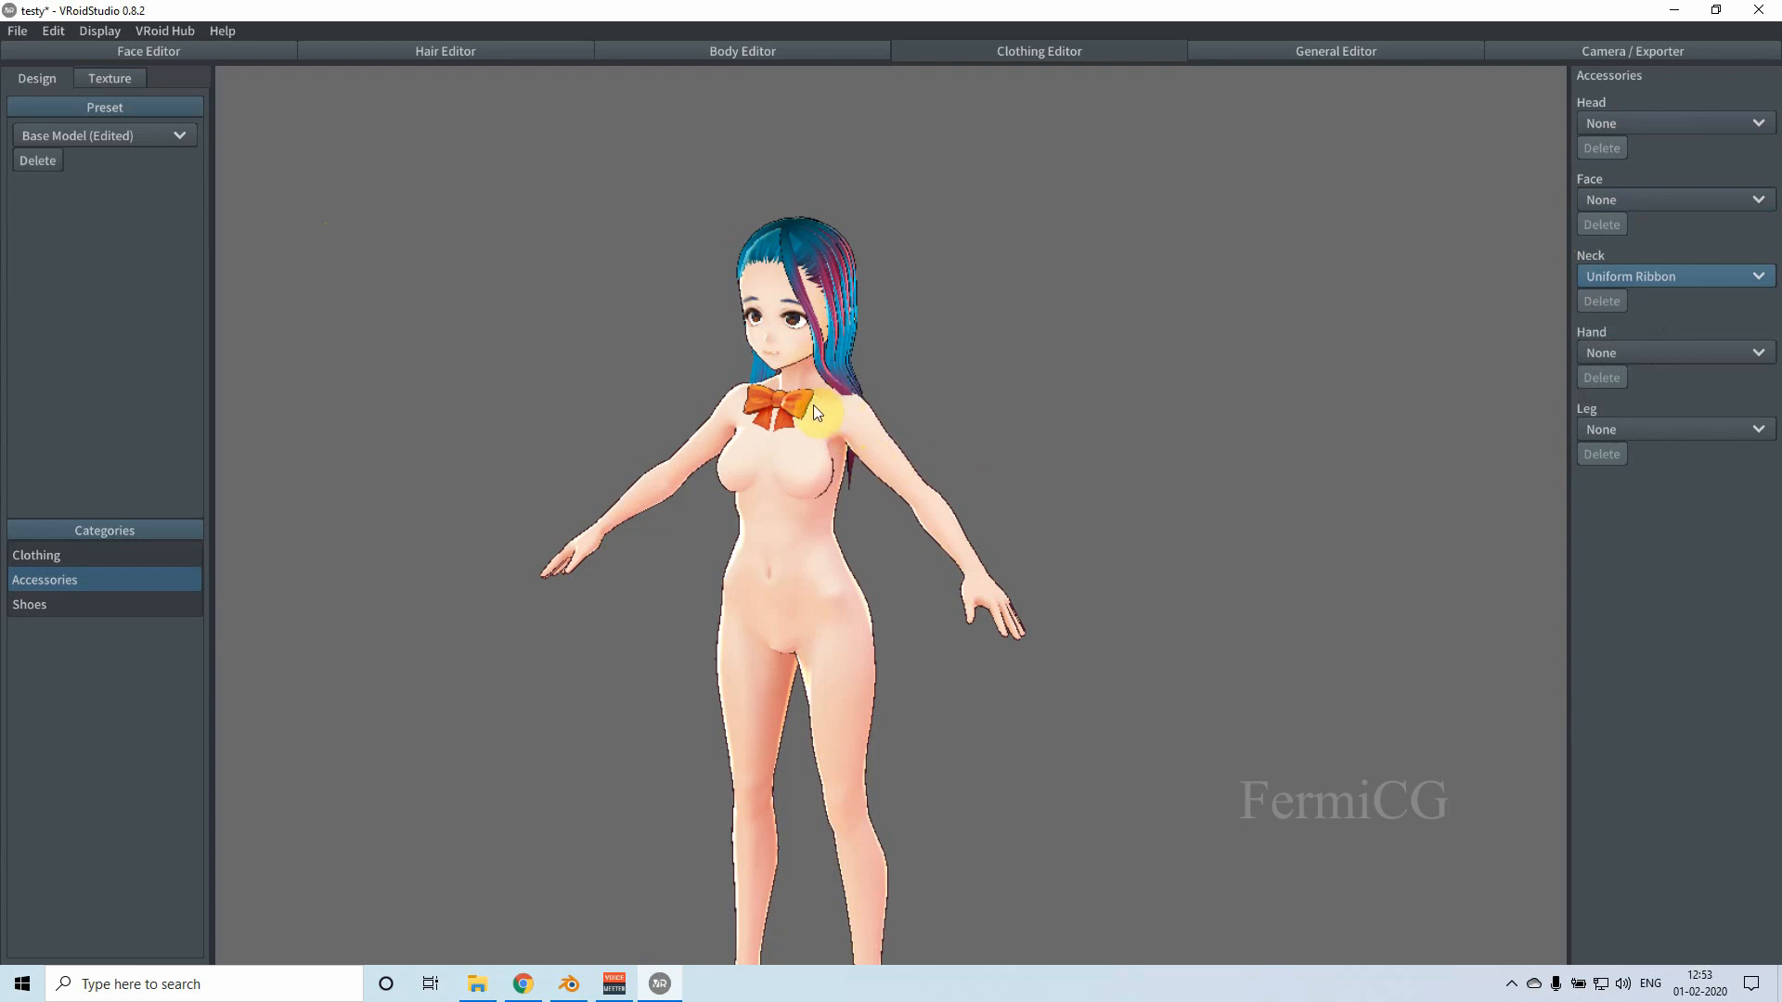
{"action": "left_click", "coordinate": [146, 138]}
{"action": "left_click", "coordinate": [88, 163]}
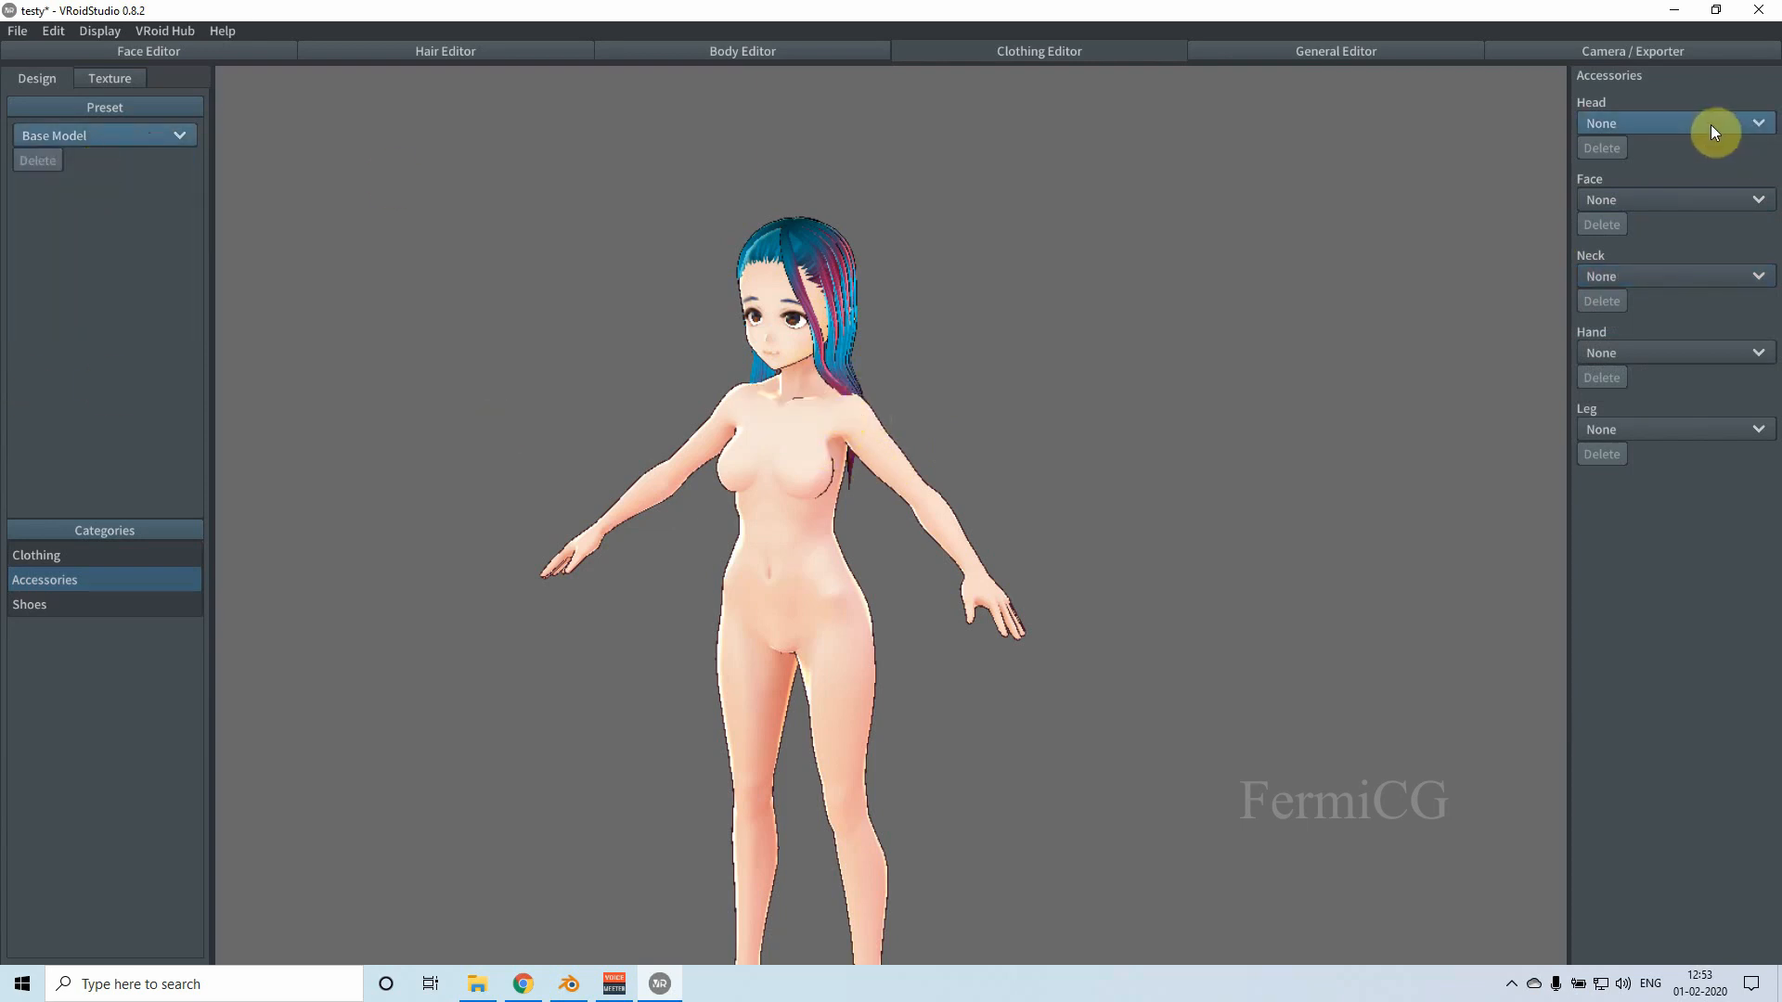
Step: Try the Uniform Vest (Short Sleeve) top on the character, and set the top to Onepiece (Half Sleeve)
{"action": "left_click", "coordinate": [44, 555]}
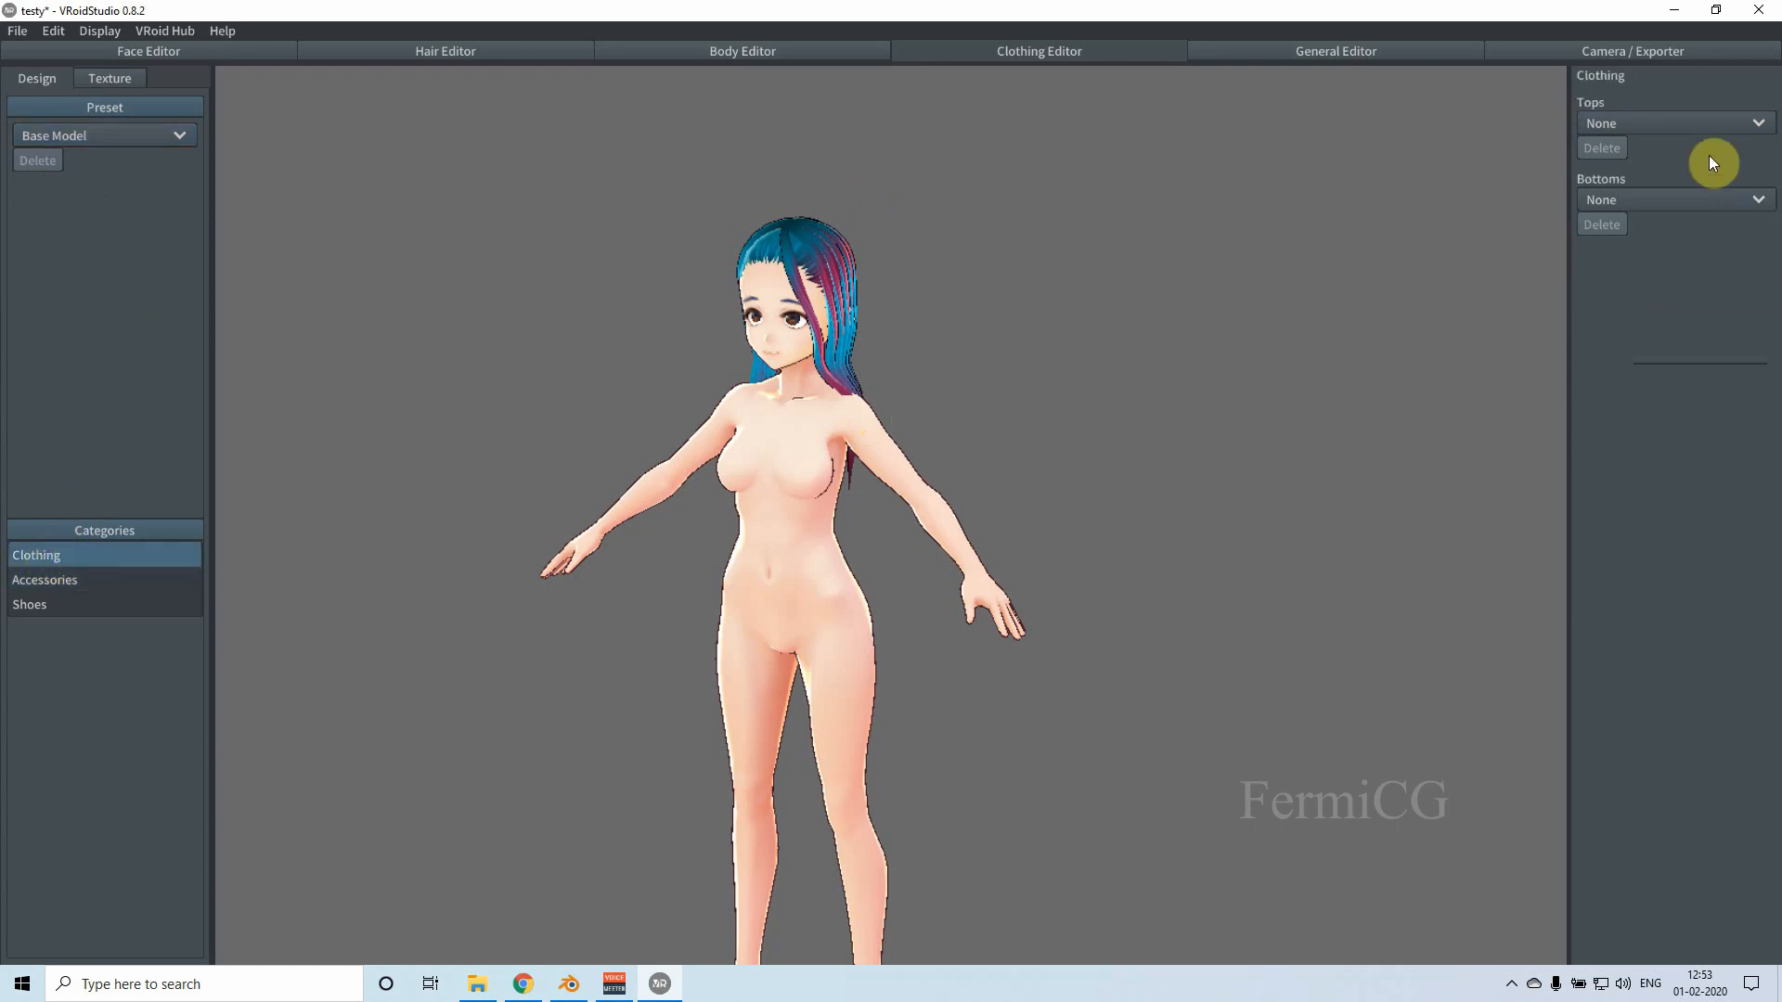
{"action": "left_click", "coordinate": [1674, 123]}
{"action": "left_click", "coordinate": [1673, 174]}
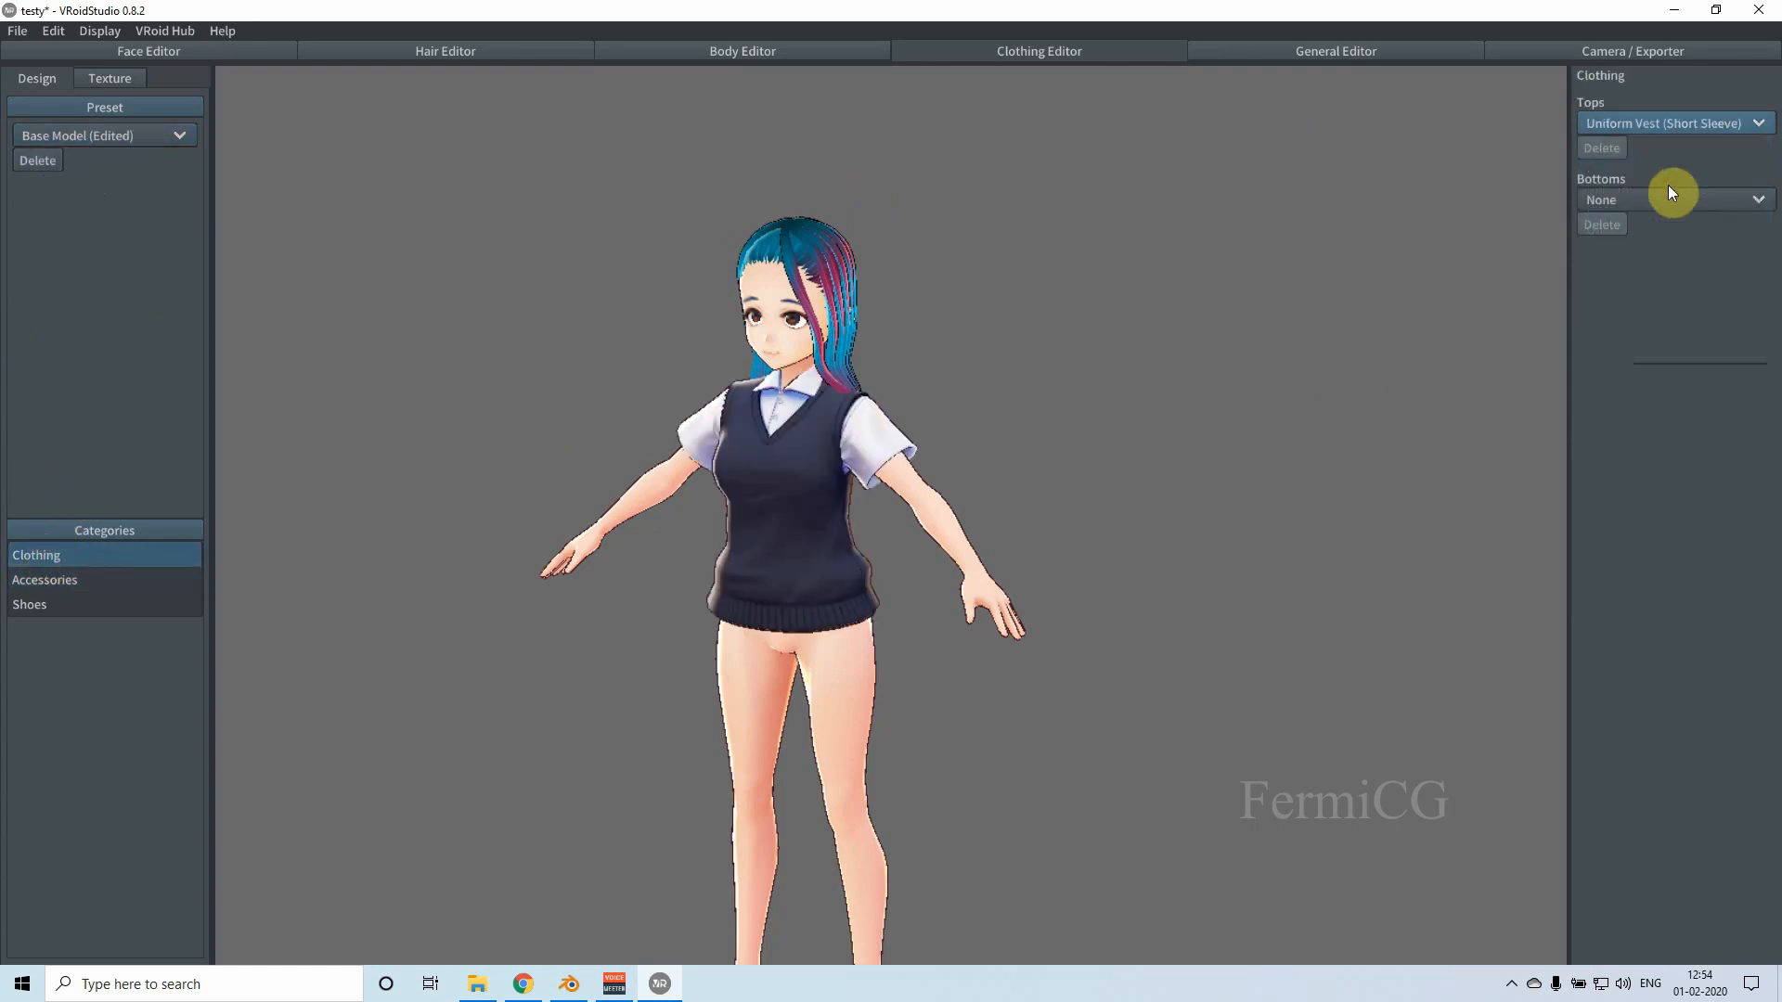
{"action": "left_click", "coordinate": [1670, 124]}
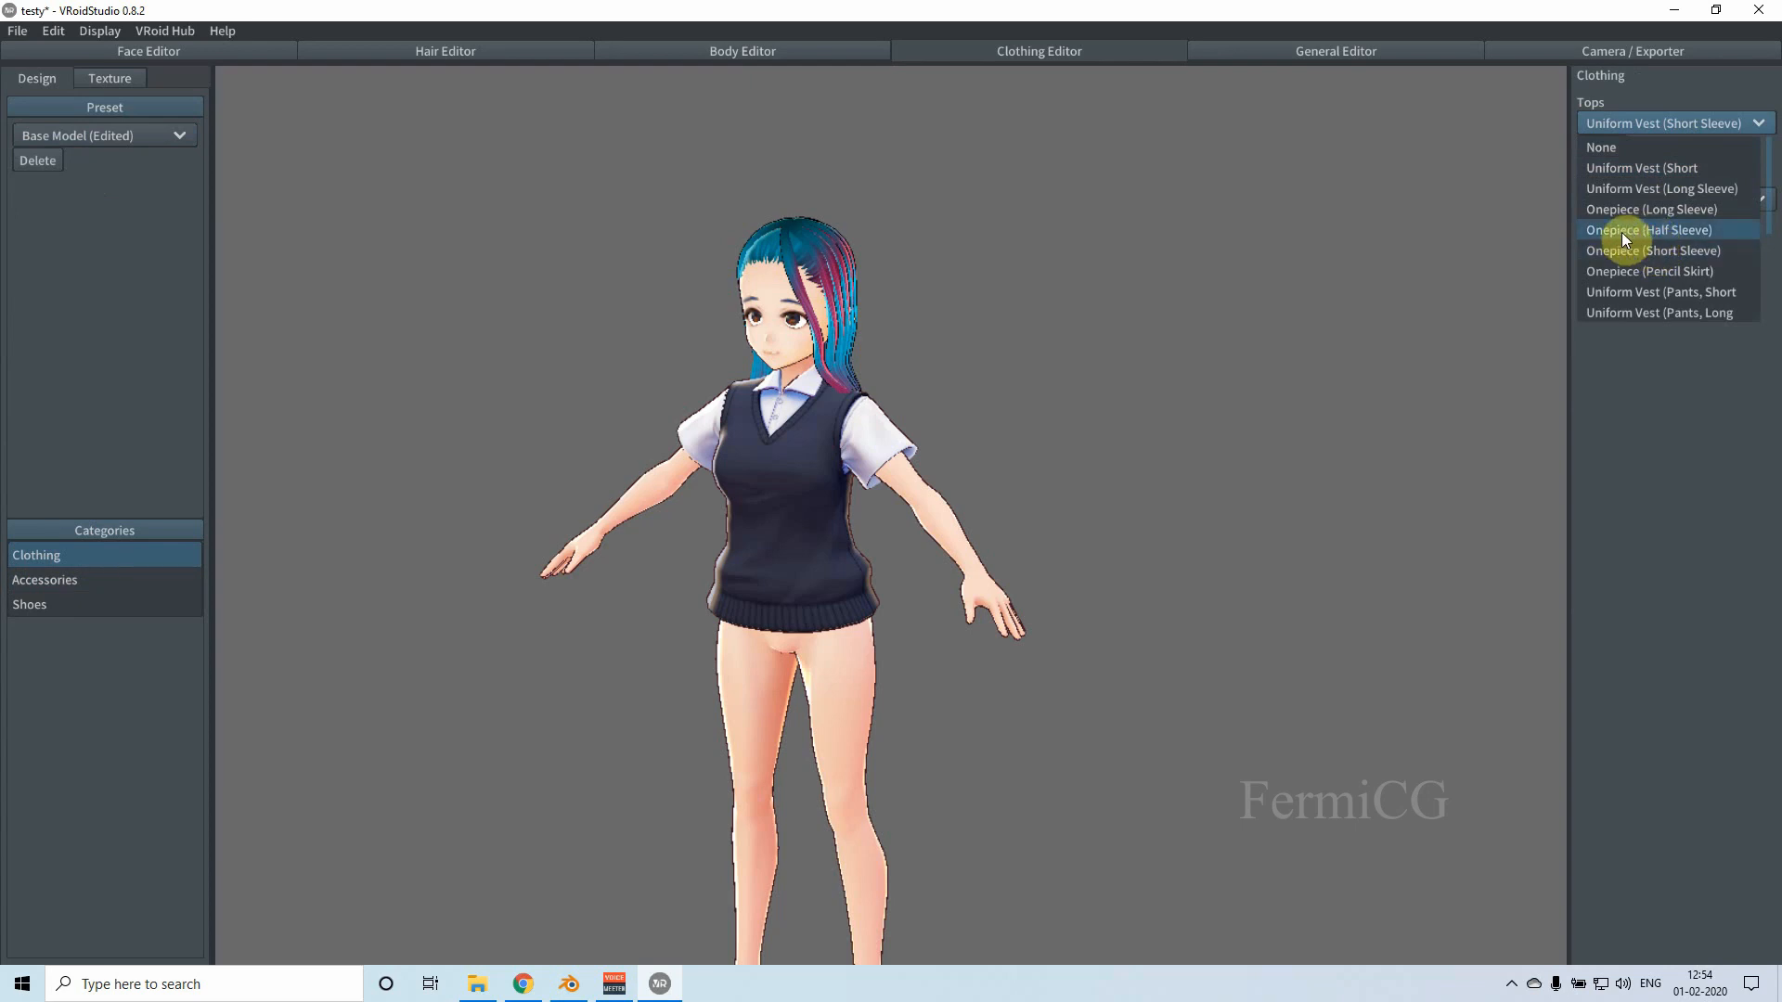
{"action": "left_click", "coordinate": [1622, 232]}
{"action": "left_click_drag", "start_coordinate": [977, 557], "coordinate": [906, 518]}
{"action": "mouse_move", "coordinate": [780, 476]}
{"action": "left_mouse_down"}
{"action": "mouse_move", "coordinate": [793, 503]}
{"action": "mouse_move", "coordinate": [795, 470]}
{"action": "left_mouse_up"}
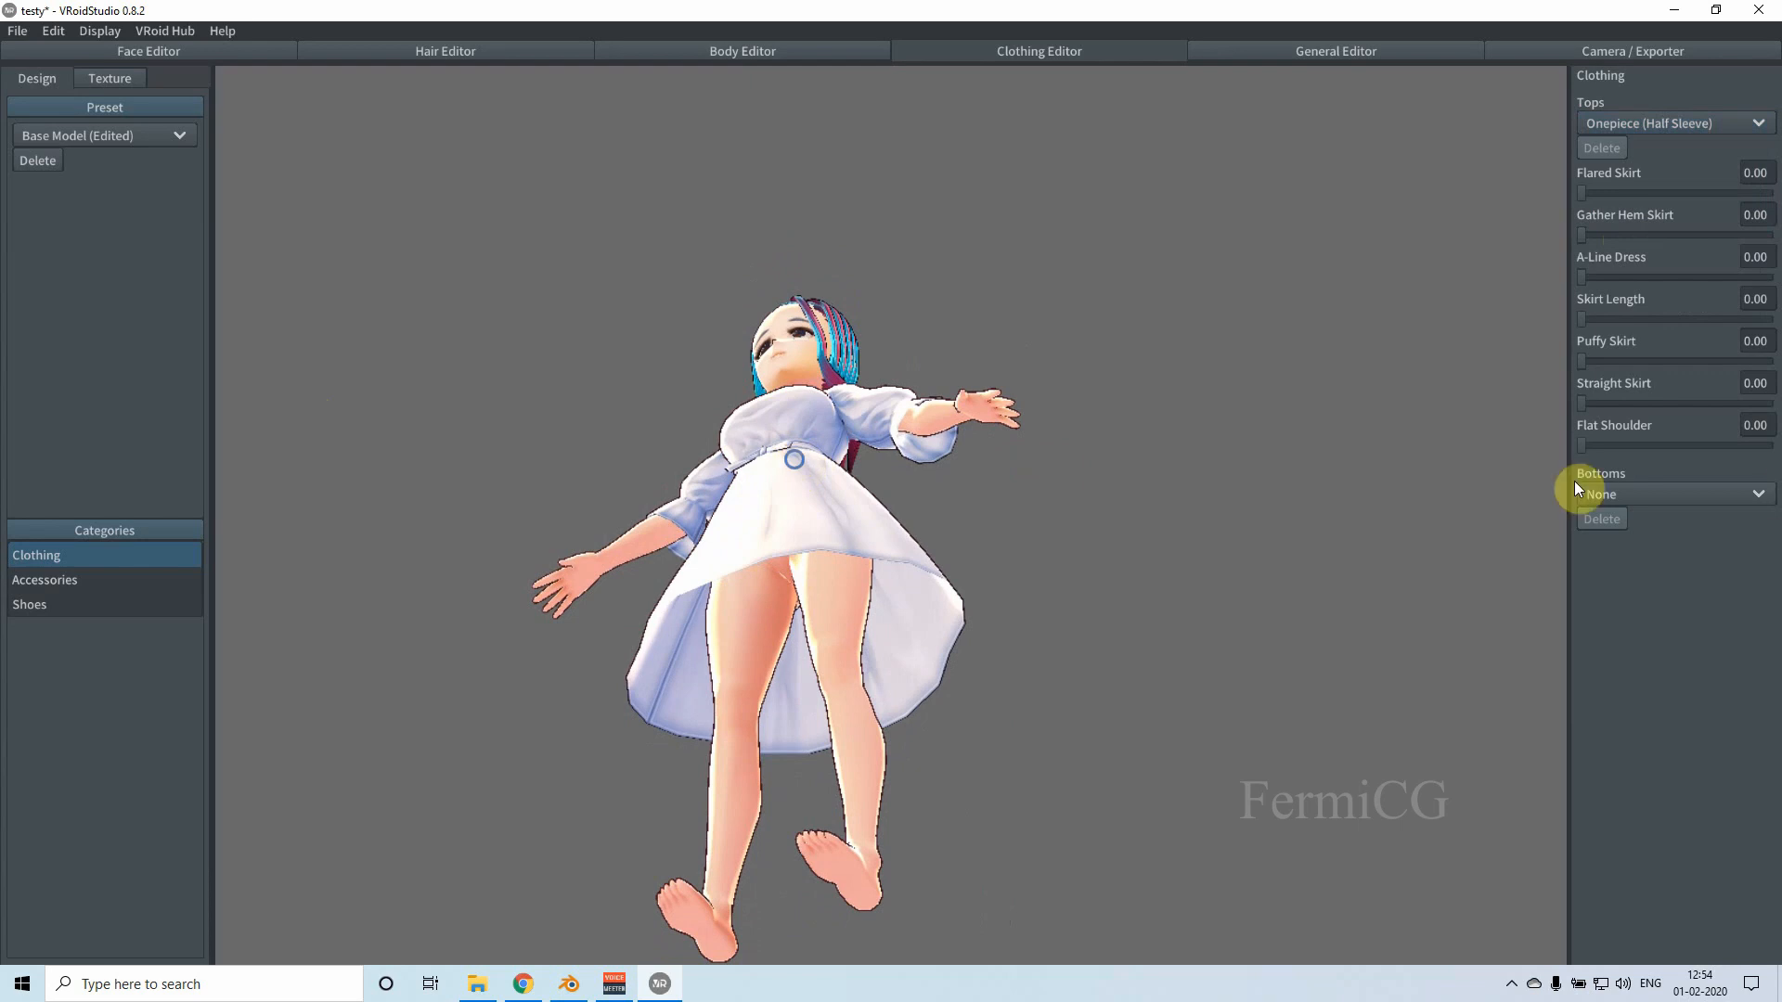
Step: Try the Pants (Long Coat) bottoms under the dress, and set the bottoms to Pencil Skirt
{"action": "left_click", "coordinate": [1708, 498]}
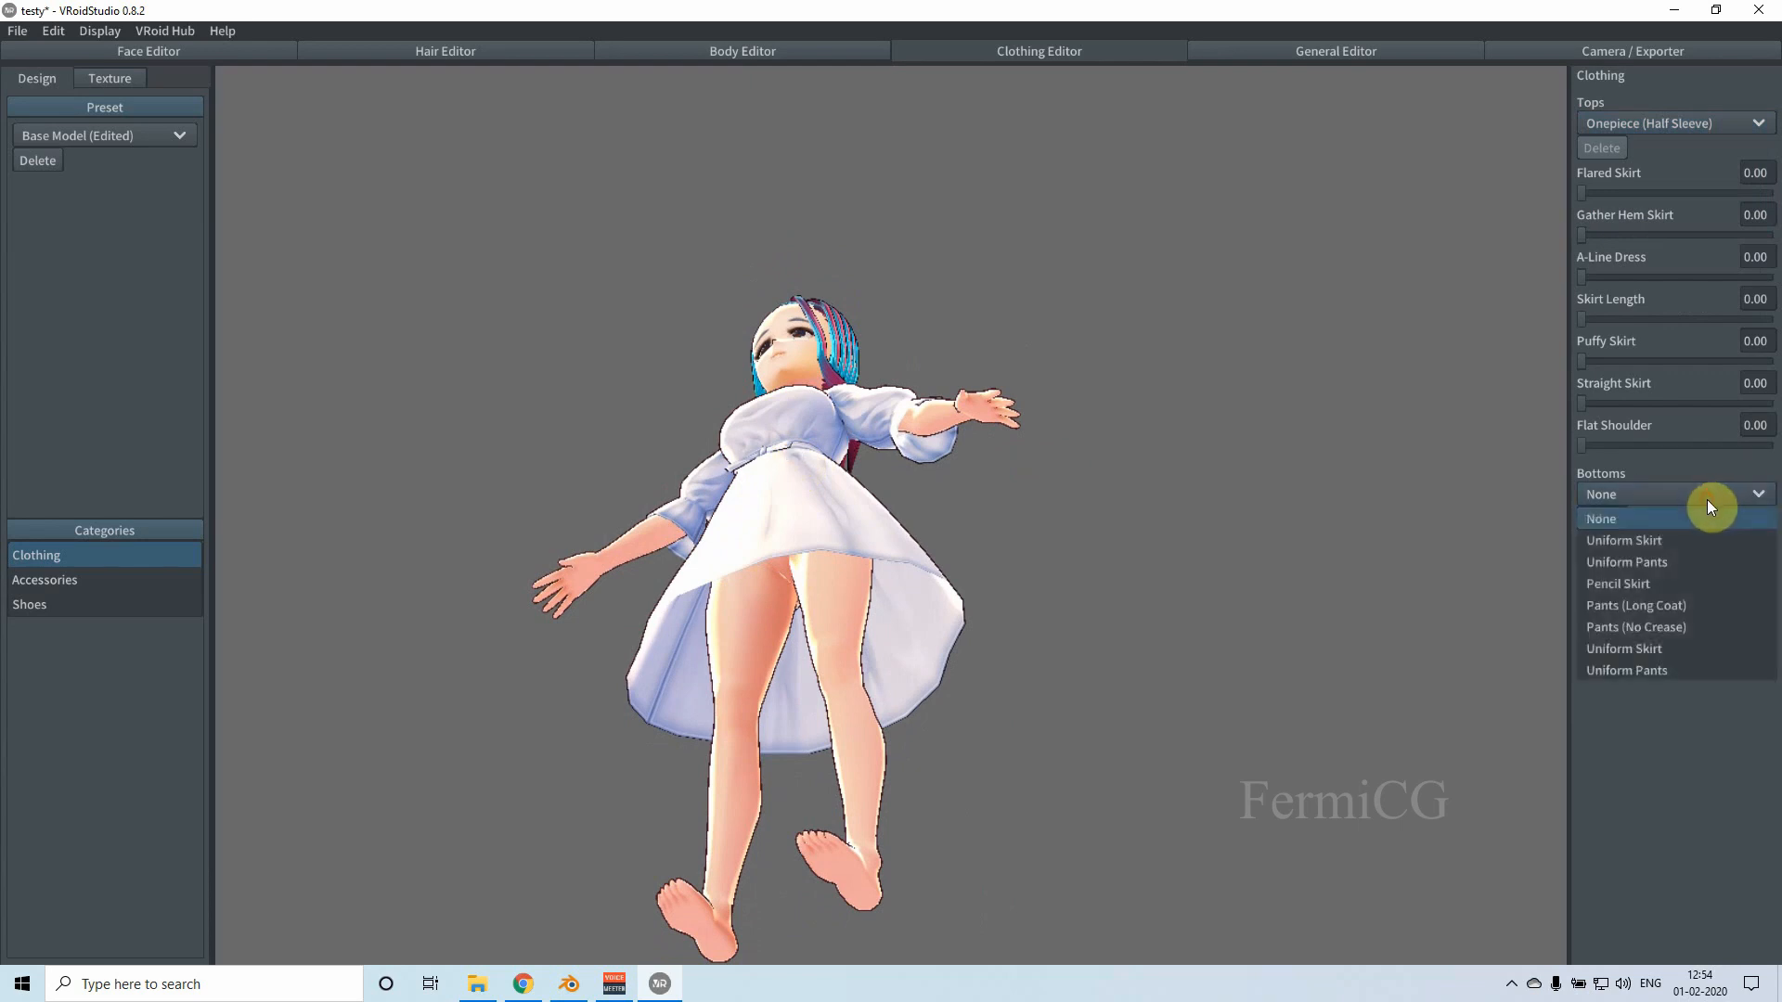
{"action": "left_click", "coordinate": [1633, 615]}
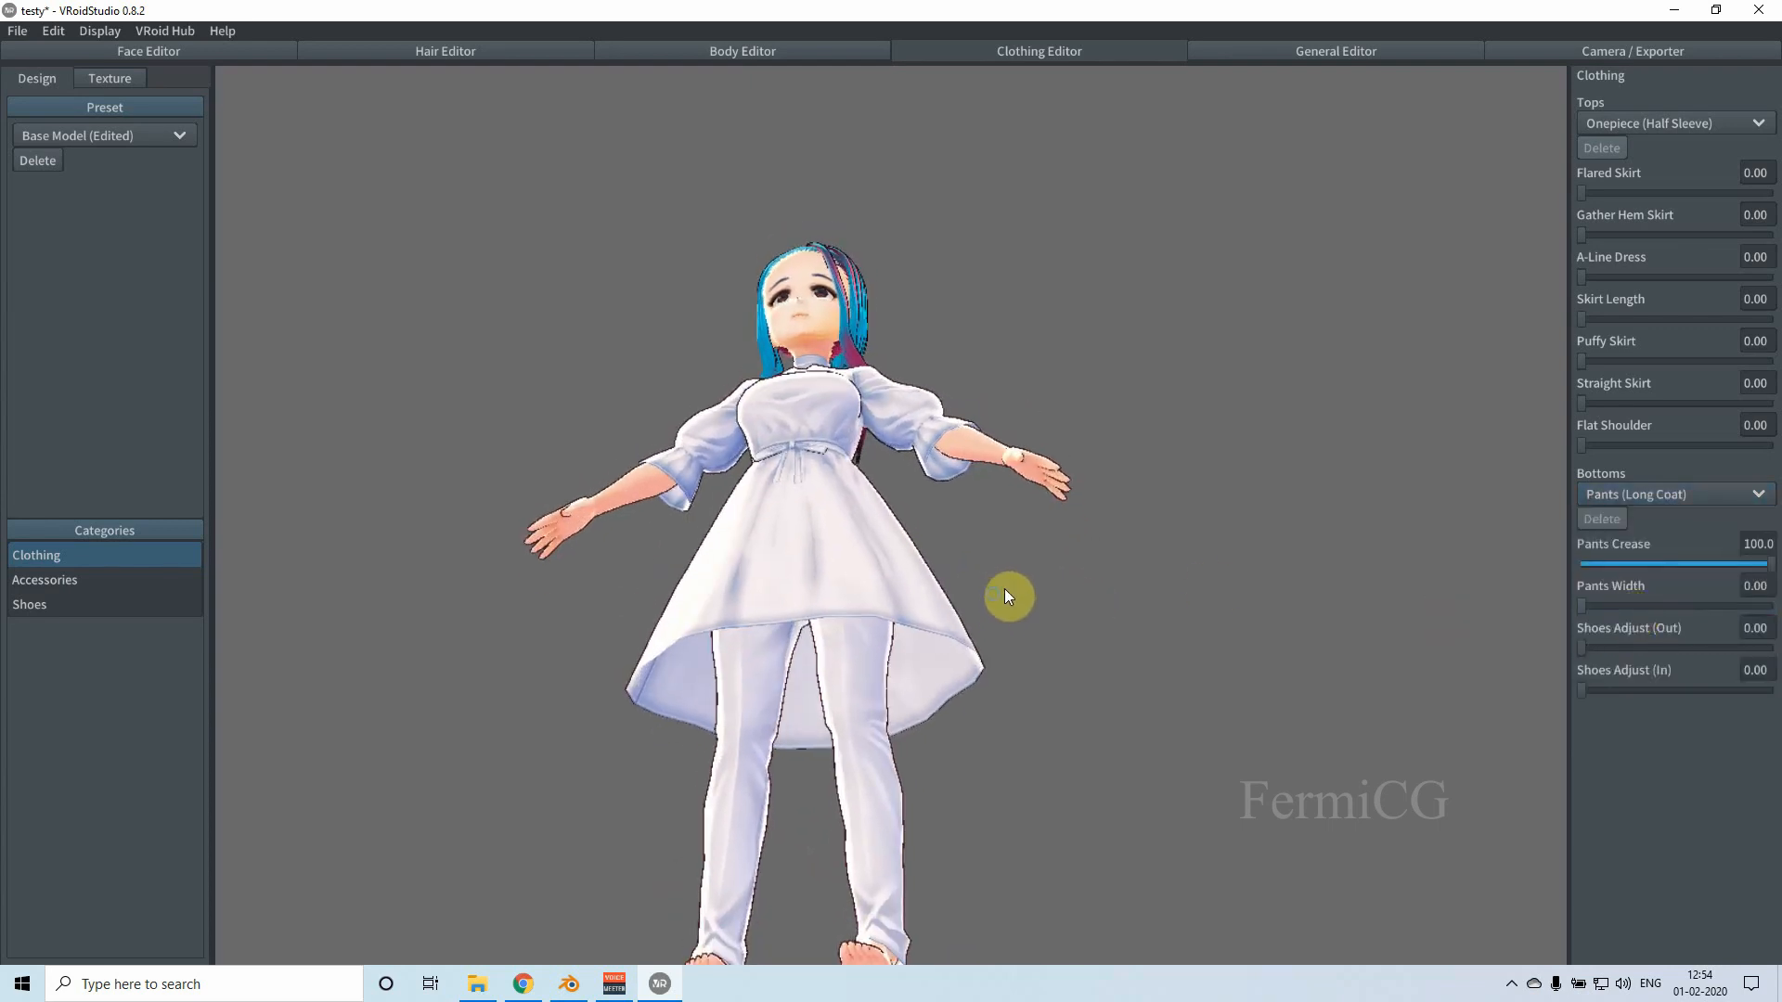
{"action": "left_click", "coordinate": [1693, 496]}
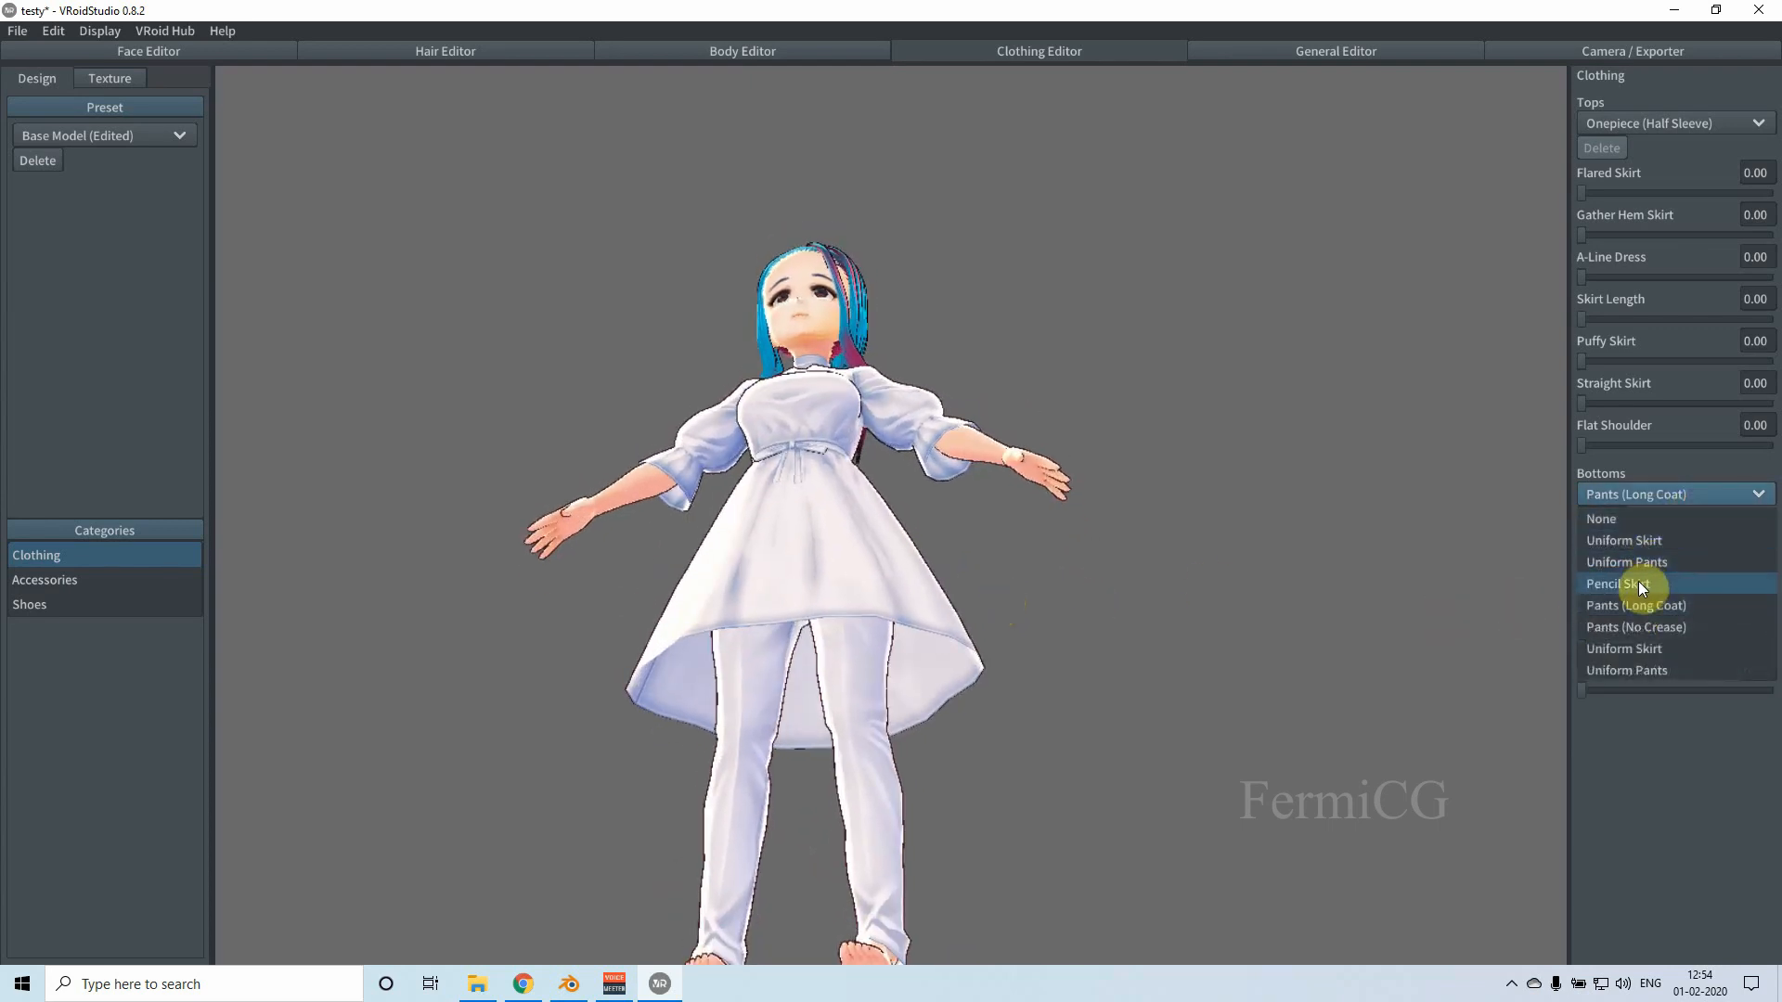
{"action": "left_click", "coordinate": [1639, 585]}
{"action": "mouse_move", "coordinate": [922, 594]}
{"action": "left_mouse_down"}
{"action": "mouse_move", "coordinate": [854, 677]}
{"action": "mouse_move", "coordinate": [994, 598]}
{"action": "mouse_move", "coordinate": [748, 627]}
{"action": "mouse_move", "coordinate": [995, 641]}
{"action": "left_mouse_up"}
{"action": "right_click_drag", "start_coordinate": [995, 641], "coordinate": [926, 648]}
{"action": "middle_click_drag", "start_coordinate": [776, 612], "coordinate": [757, 504]}
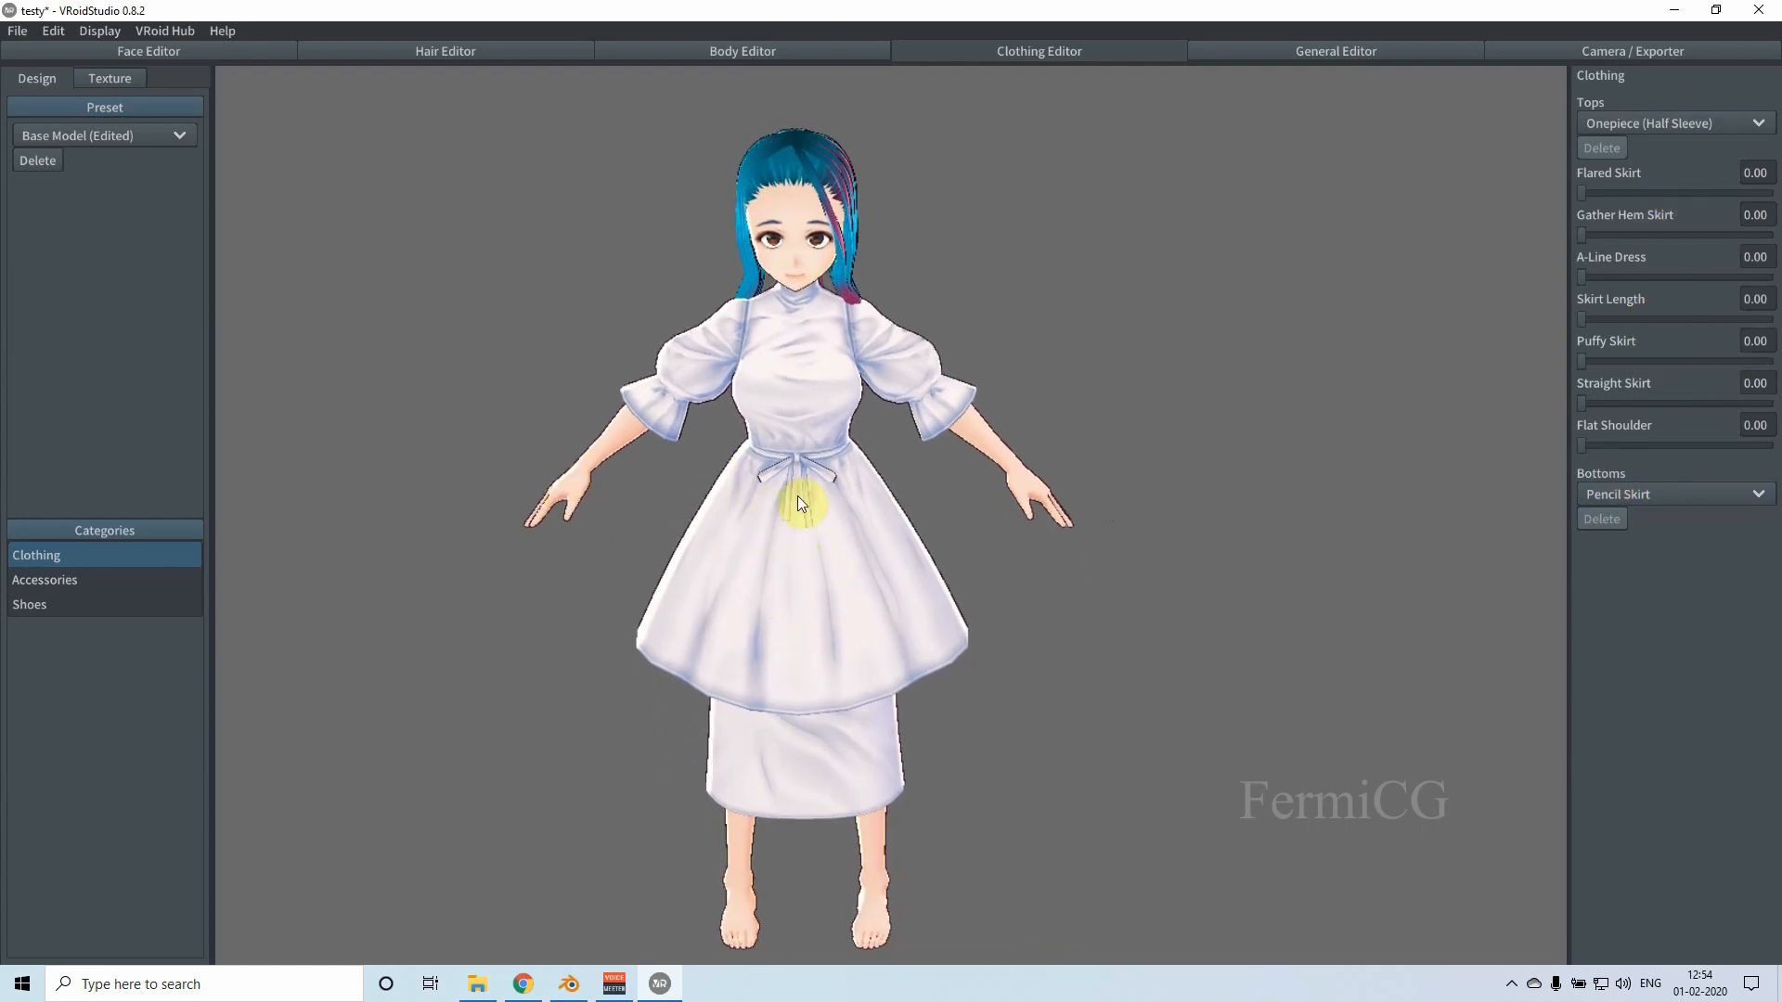
{"action": "left_click_drag", "start_coordinate": [856, 603], "coordinate": [931, 588]}
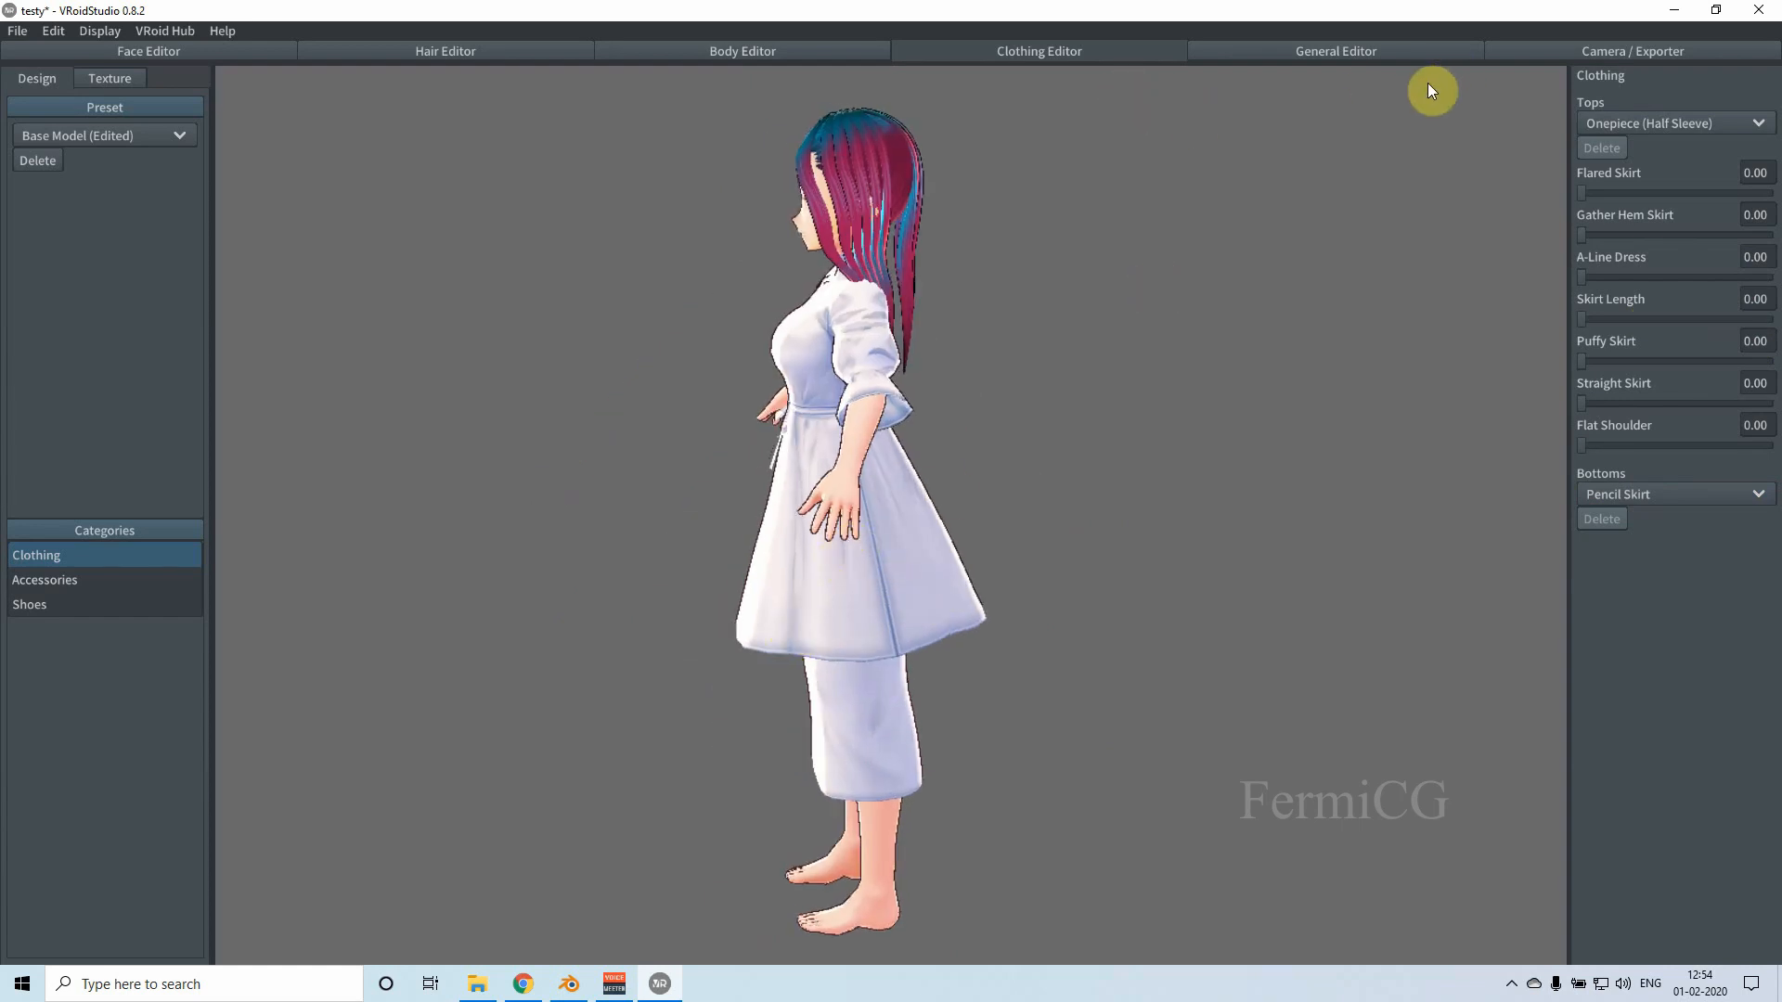
{"action": "left_click_drag", "start_coordinate": [1276, 405], "coordinate": [1352, 403]}
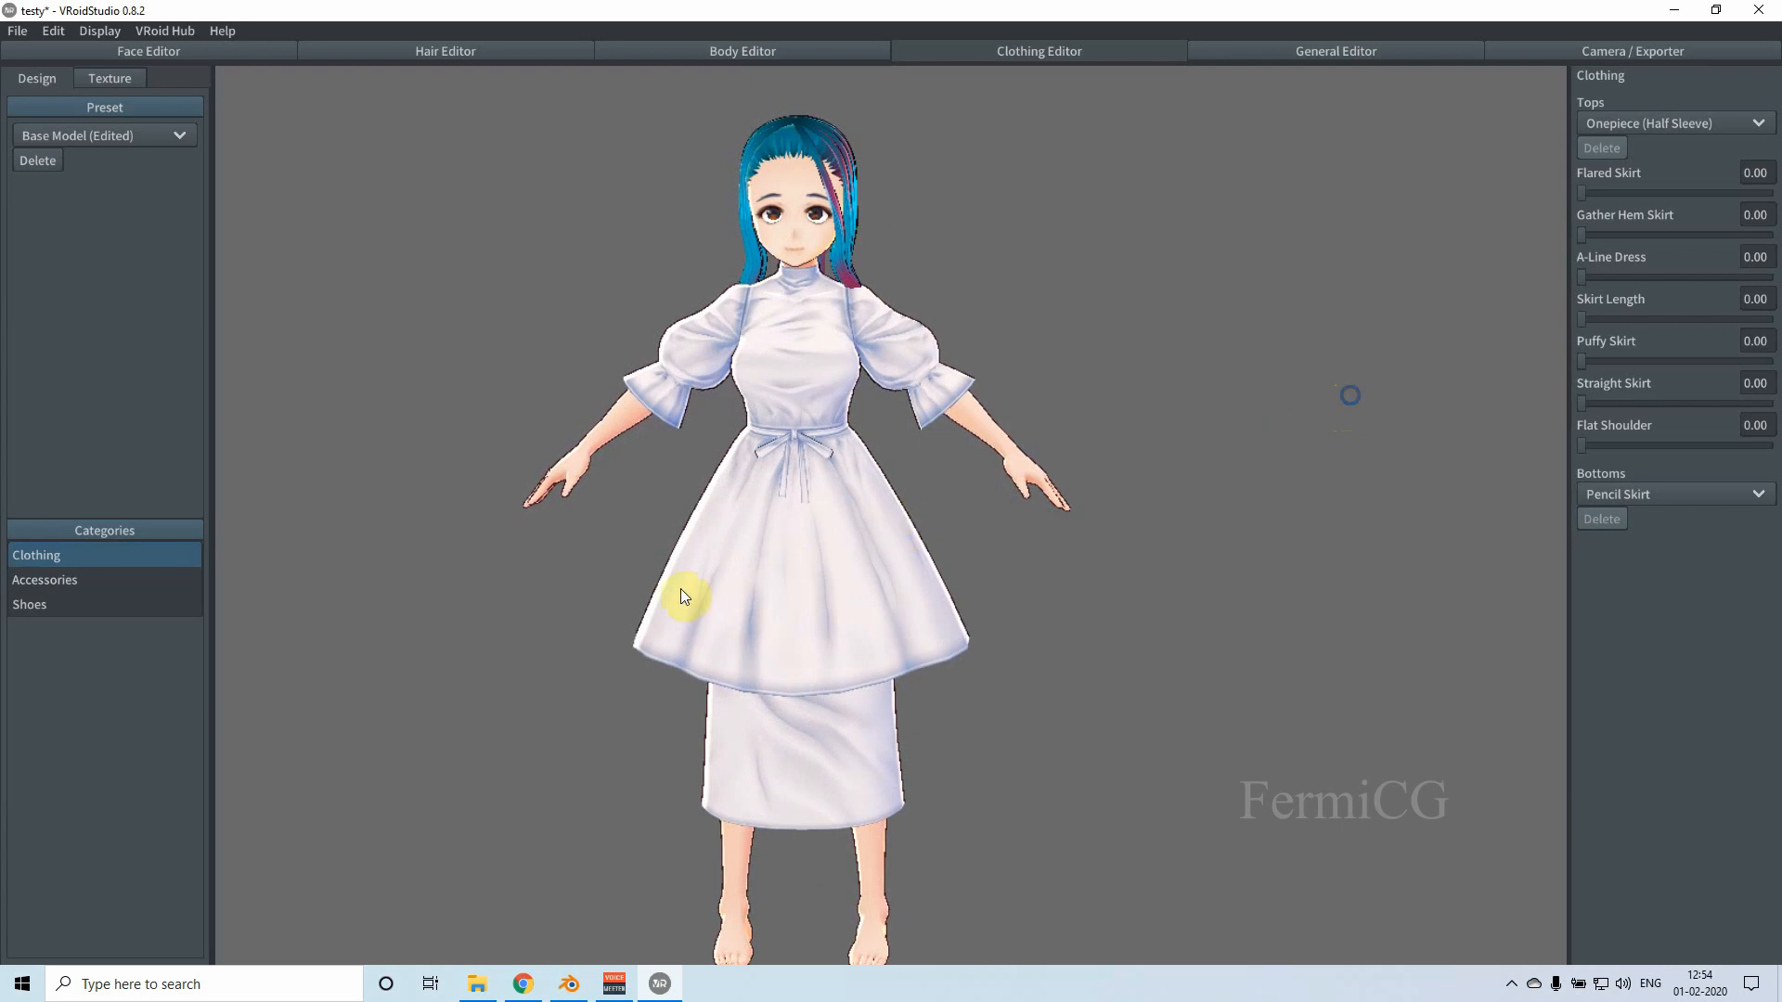
{"action": "right_click_drag", "start_coordinate": [458, 656], "coordinate": [966, 565]}
Step: Switch to shoe editing and try the Loafers and Pumps on the character
{"action": "left_click", "coordinate": [61, 605]}
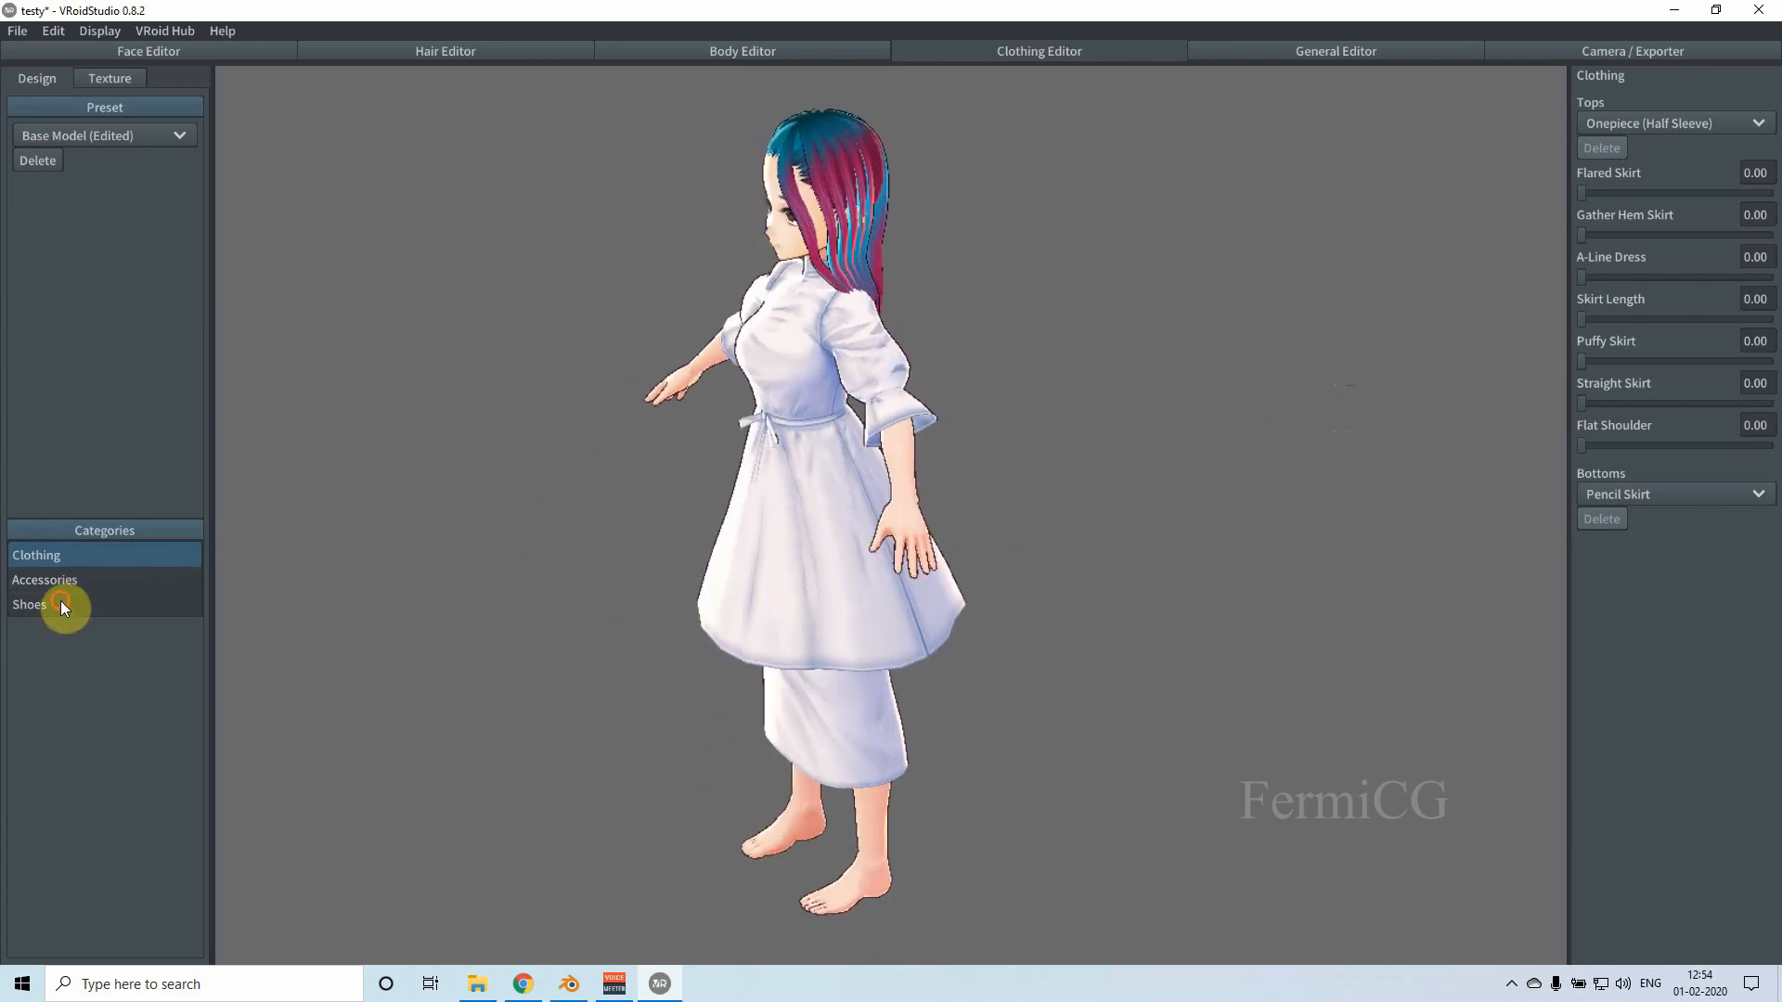
{"action": "left_click", "coordinate": [1653, 117]}
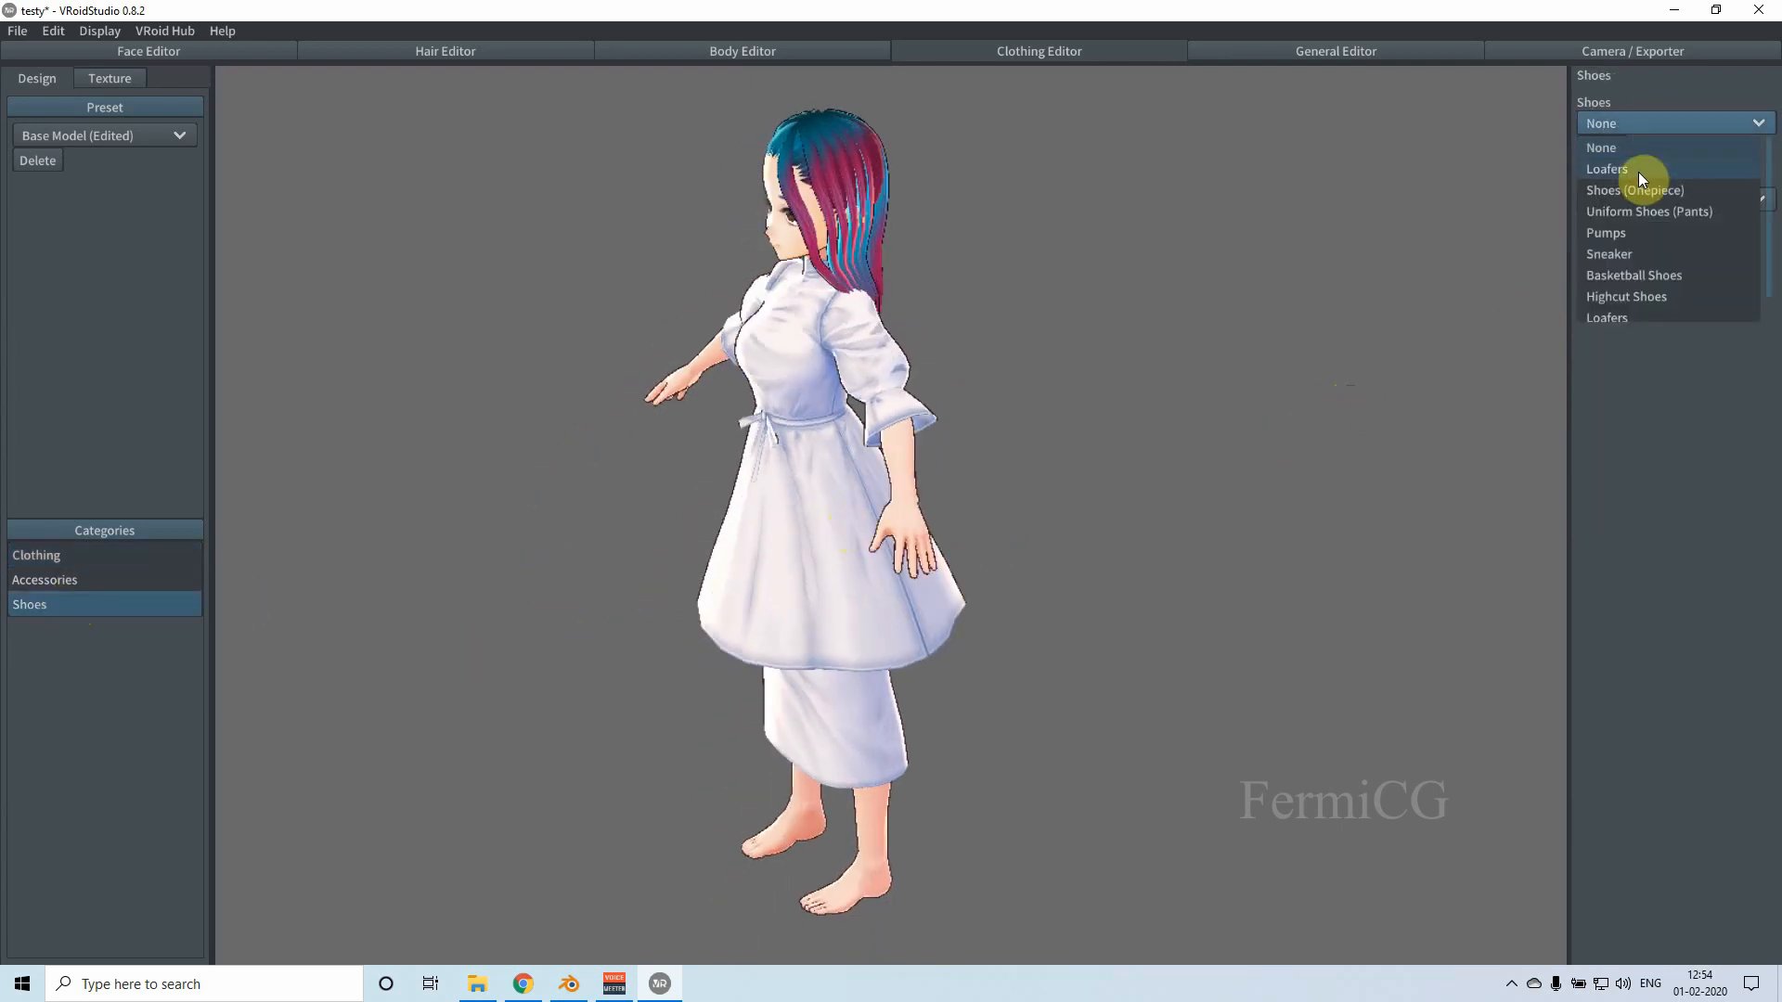
{"action": "left_click", "coordinate": [1639, 171]}
{"action": "left_click", "coordinate": [1654, 123]}
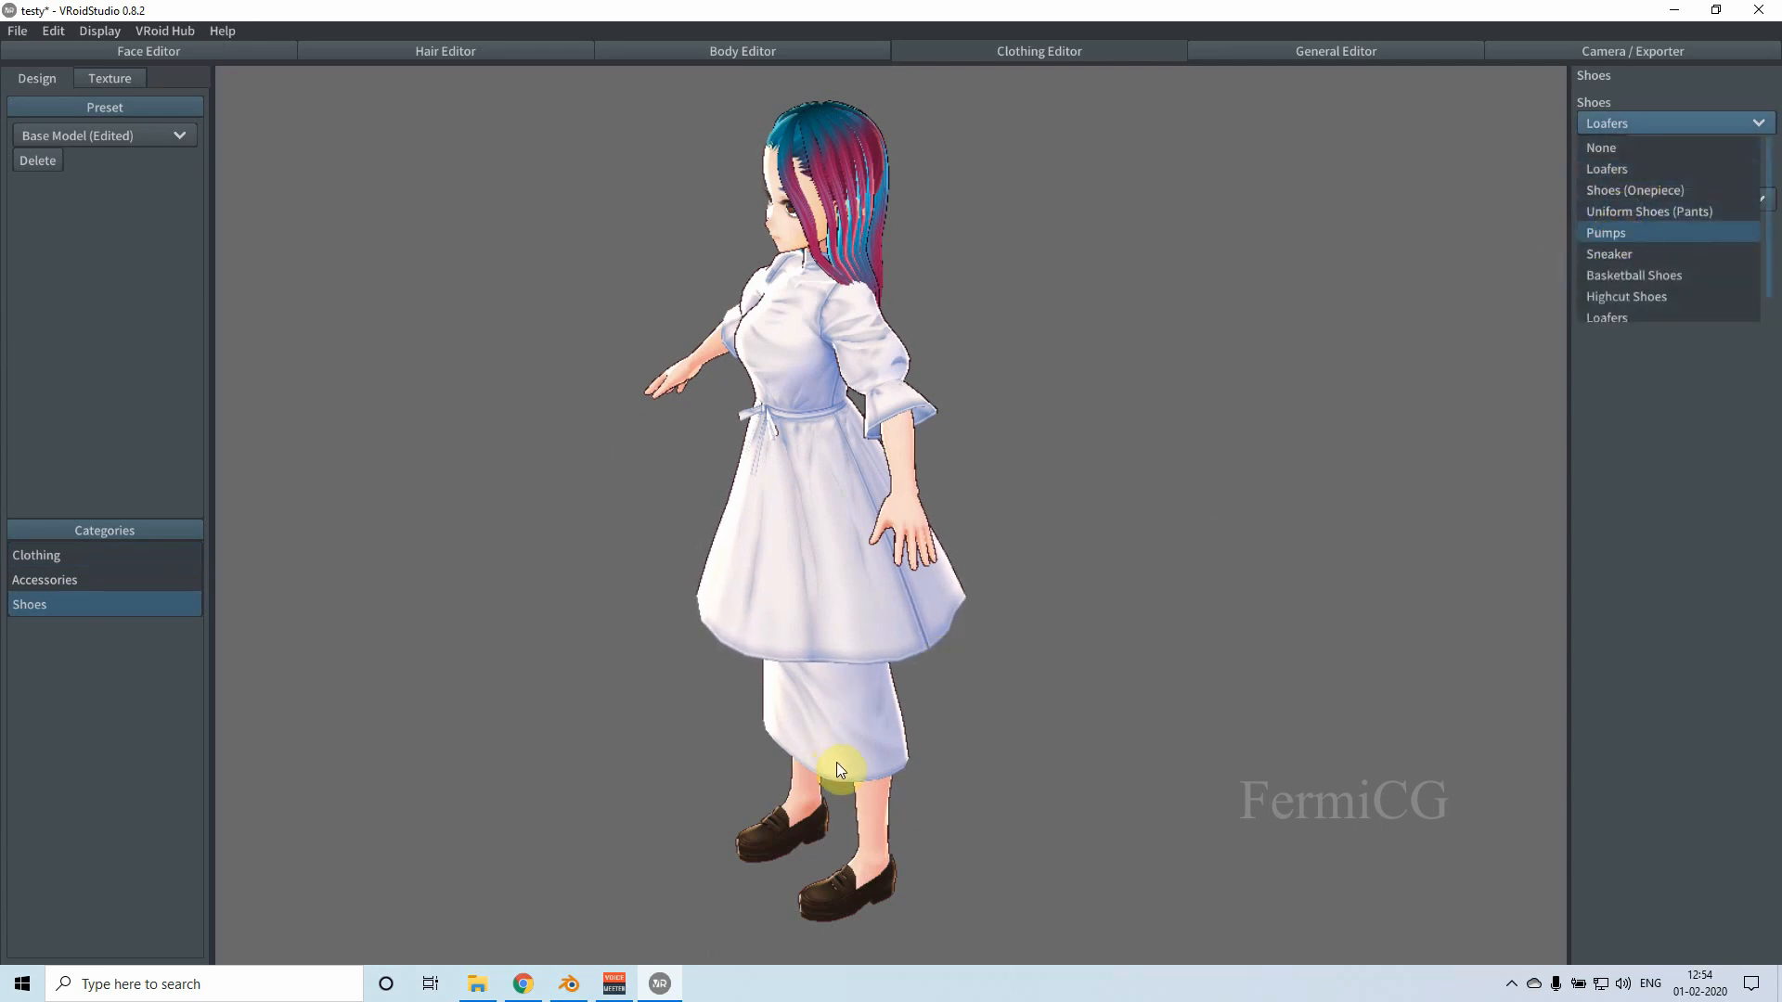
{"action": "right_click_drag", "start_coordinate": [743, 836], "coordinate": [821, 822]}
{"action": "middle_click_drag", "start_coordinate": [820, 810], "coordinate": [794, 621]}
{"action": "right_click_drag", "start_coordinate": [802, 713], "coordinate": [866, 692]}
Step: Set the character's shoes to Sneaker and inspect them from the front, side and below
{"action": "left_click", "coordinate": [1647, 120]}
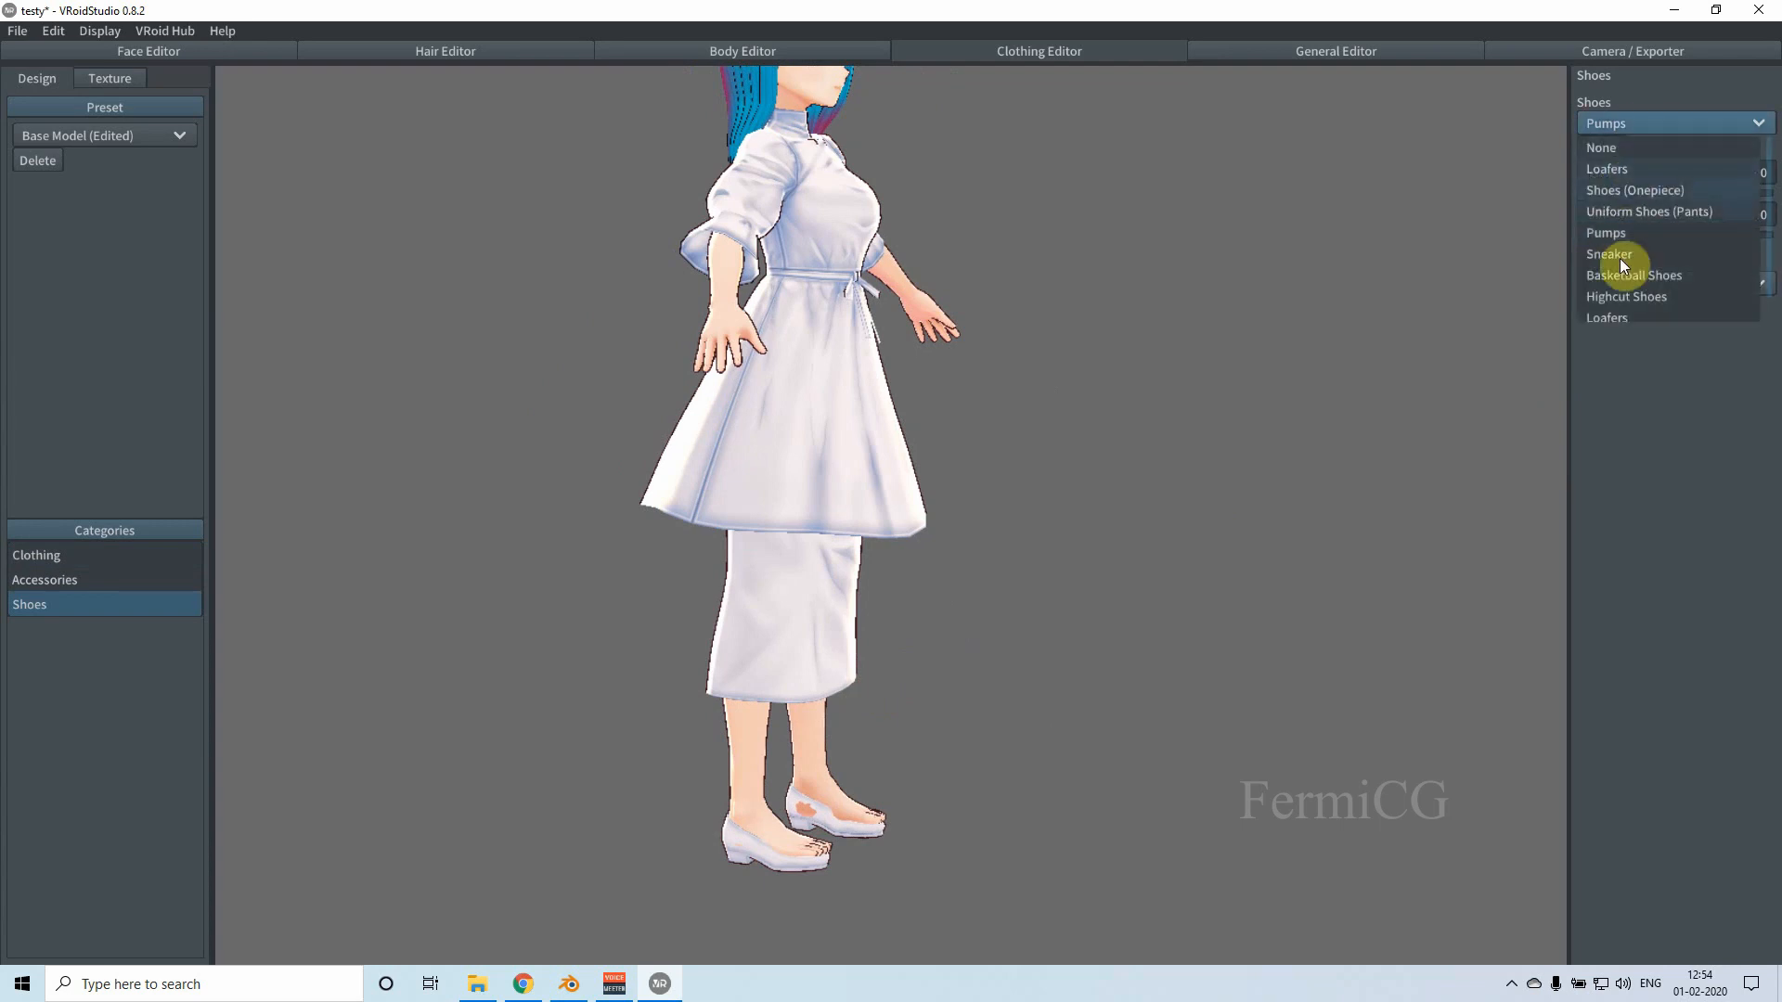
{"action": "left_click", "coordinate": [1622, 256]}
{"action": "right_click_drag", "start_coordinate": [1072, 662], "coordinate": [971, 605]}
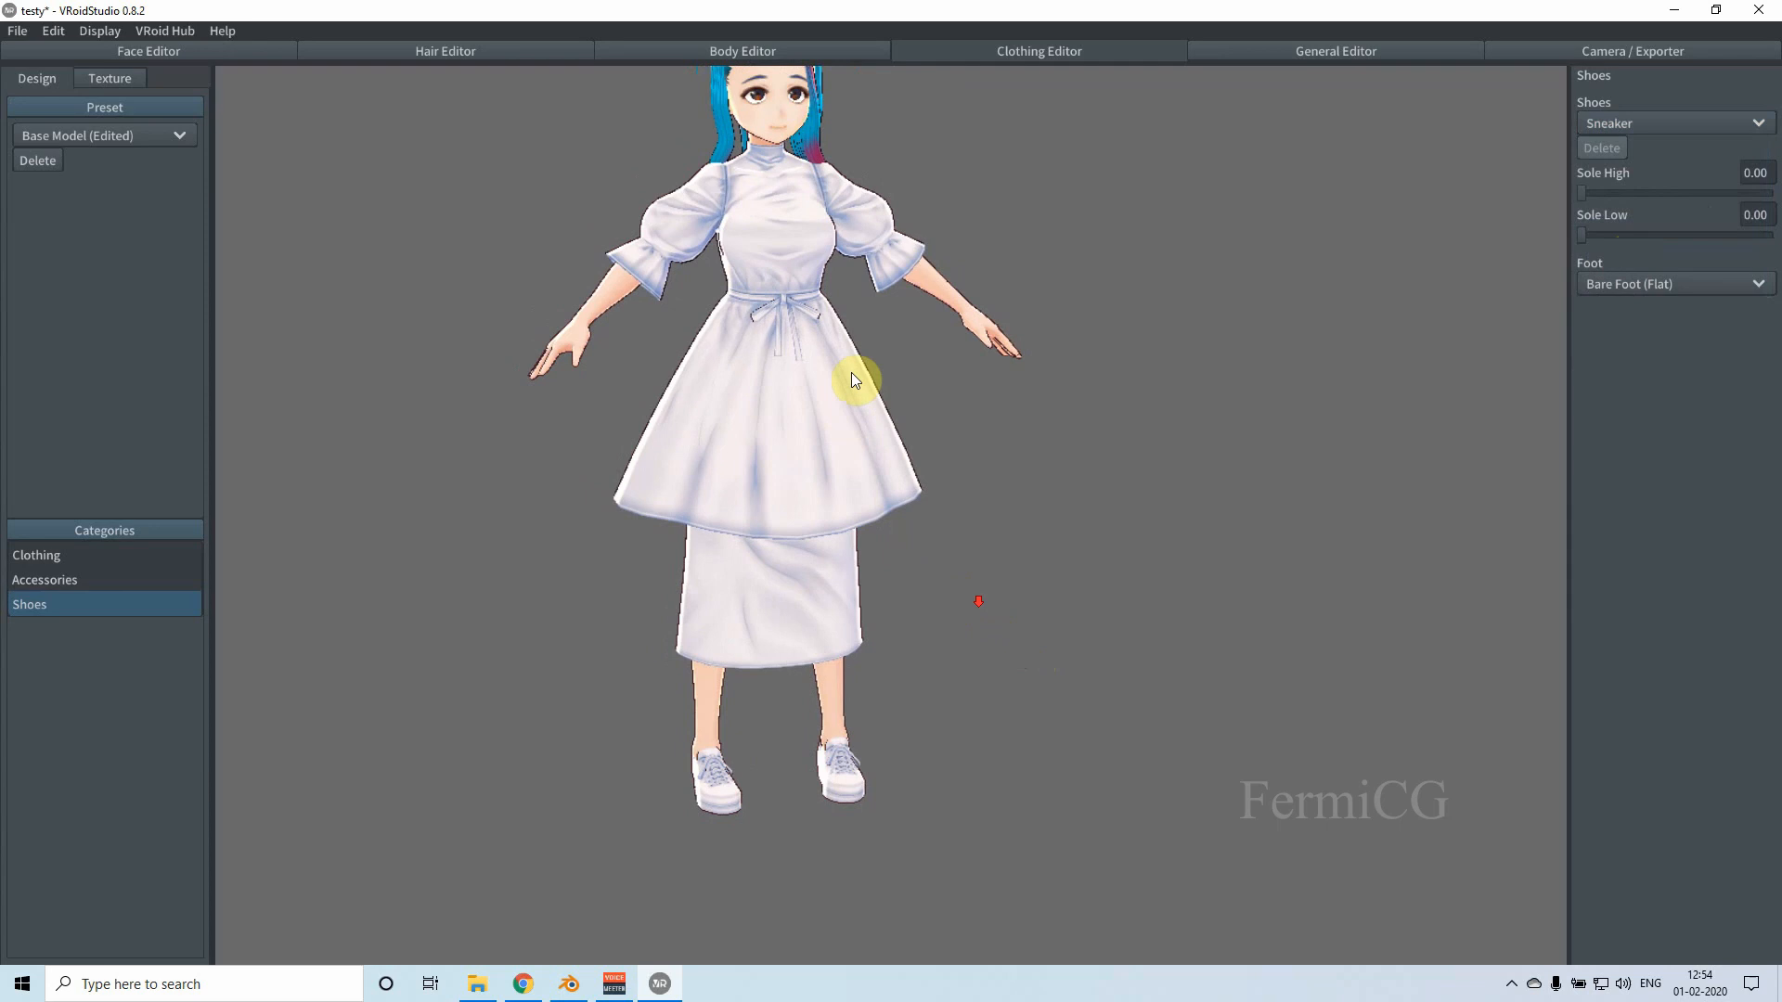
{"action": "right_click_drag", "start_coordinate": [917, 551], "coordinate": [854, 696]}
{"action": "middle_click_drag", "start_coordinate": [850, 694], "coordinate": [848, 516]}
{"action": "right_click_drag", "start_coordinate": [879, 637], "coordinate": [978, 564]}
{"action": "scroll", "coordinate": [761, 491], "scroll_direction": "up", "scroll_amount": 3}
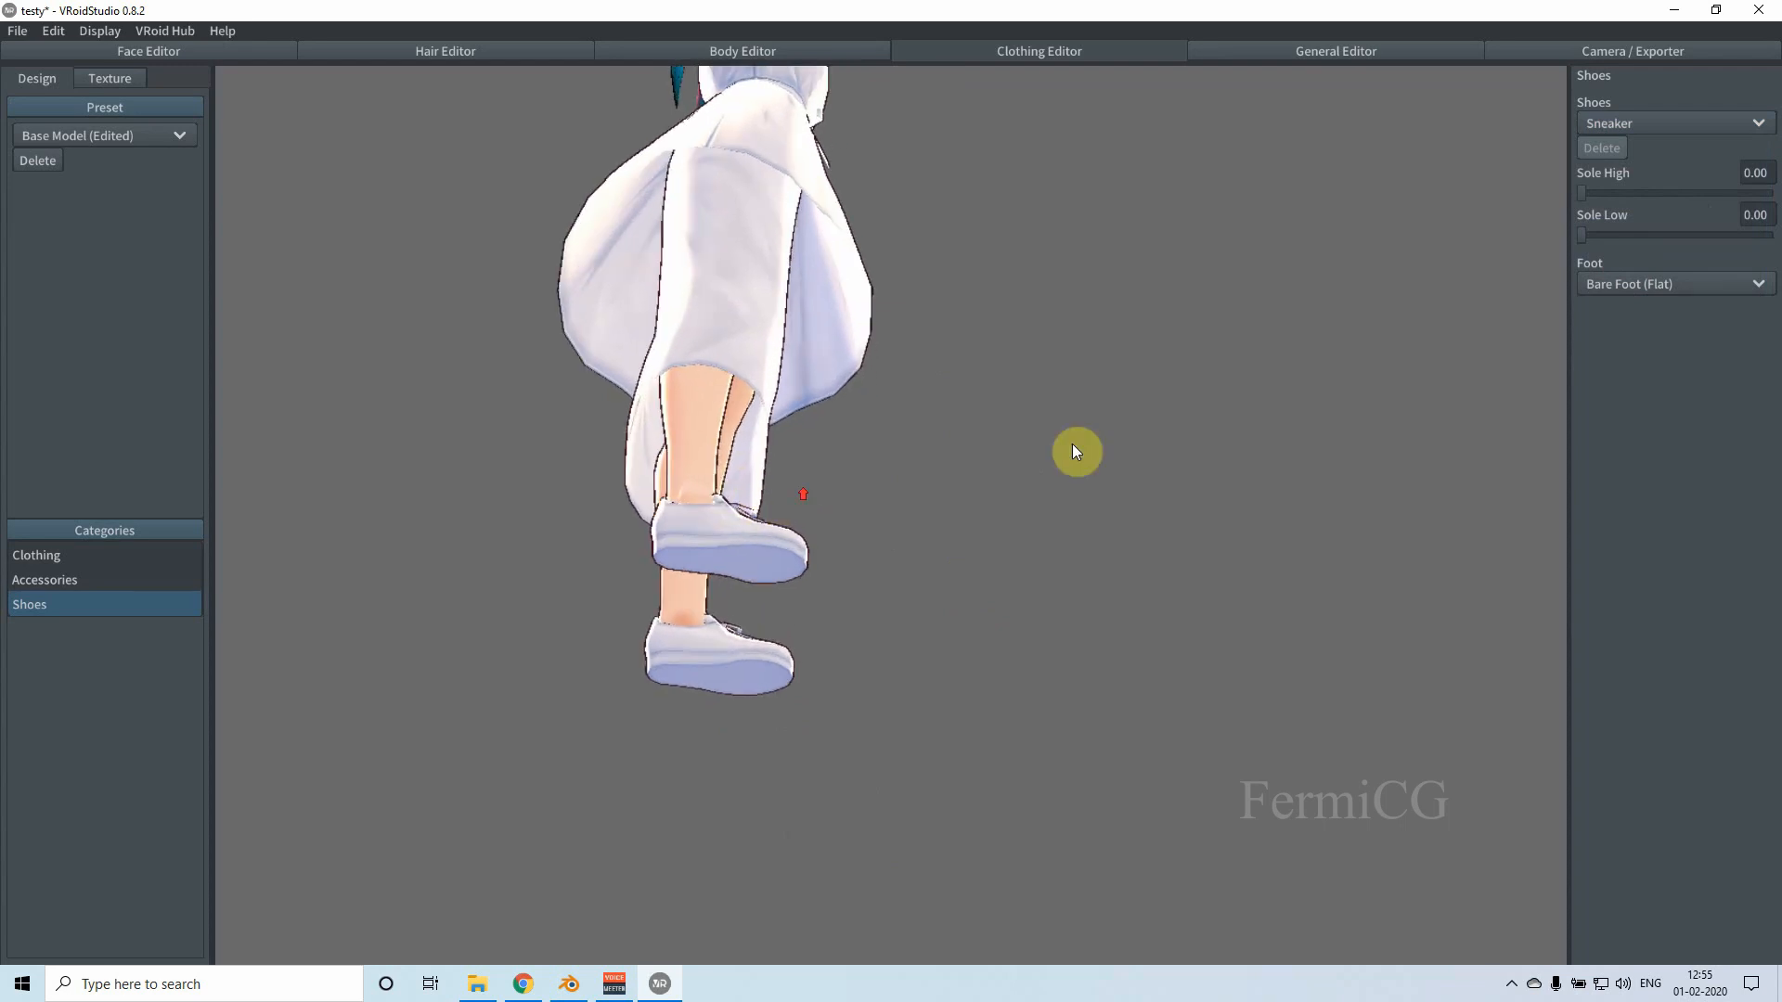
Step: Try the Socks (Flat), Bare Foot (Angled) and Socks (Angled) foot types with the sneakers on
{"action": "left_click", "coordinate": [1639, 292]}
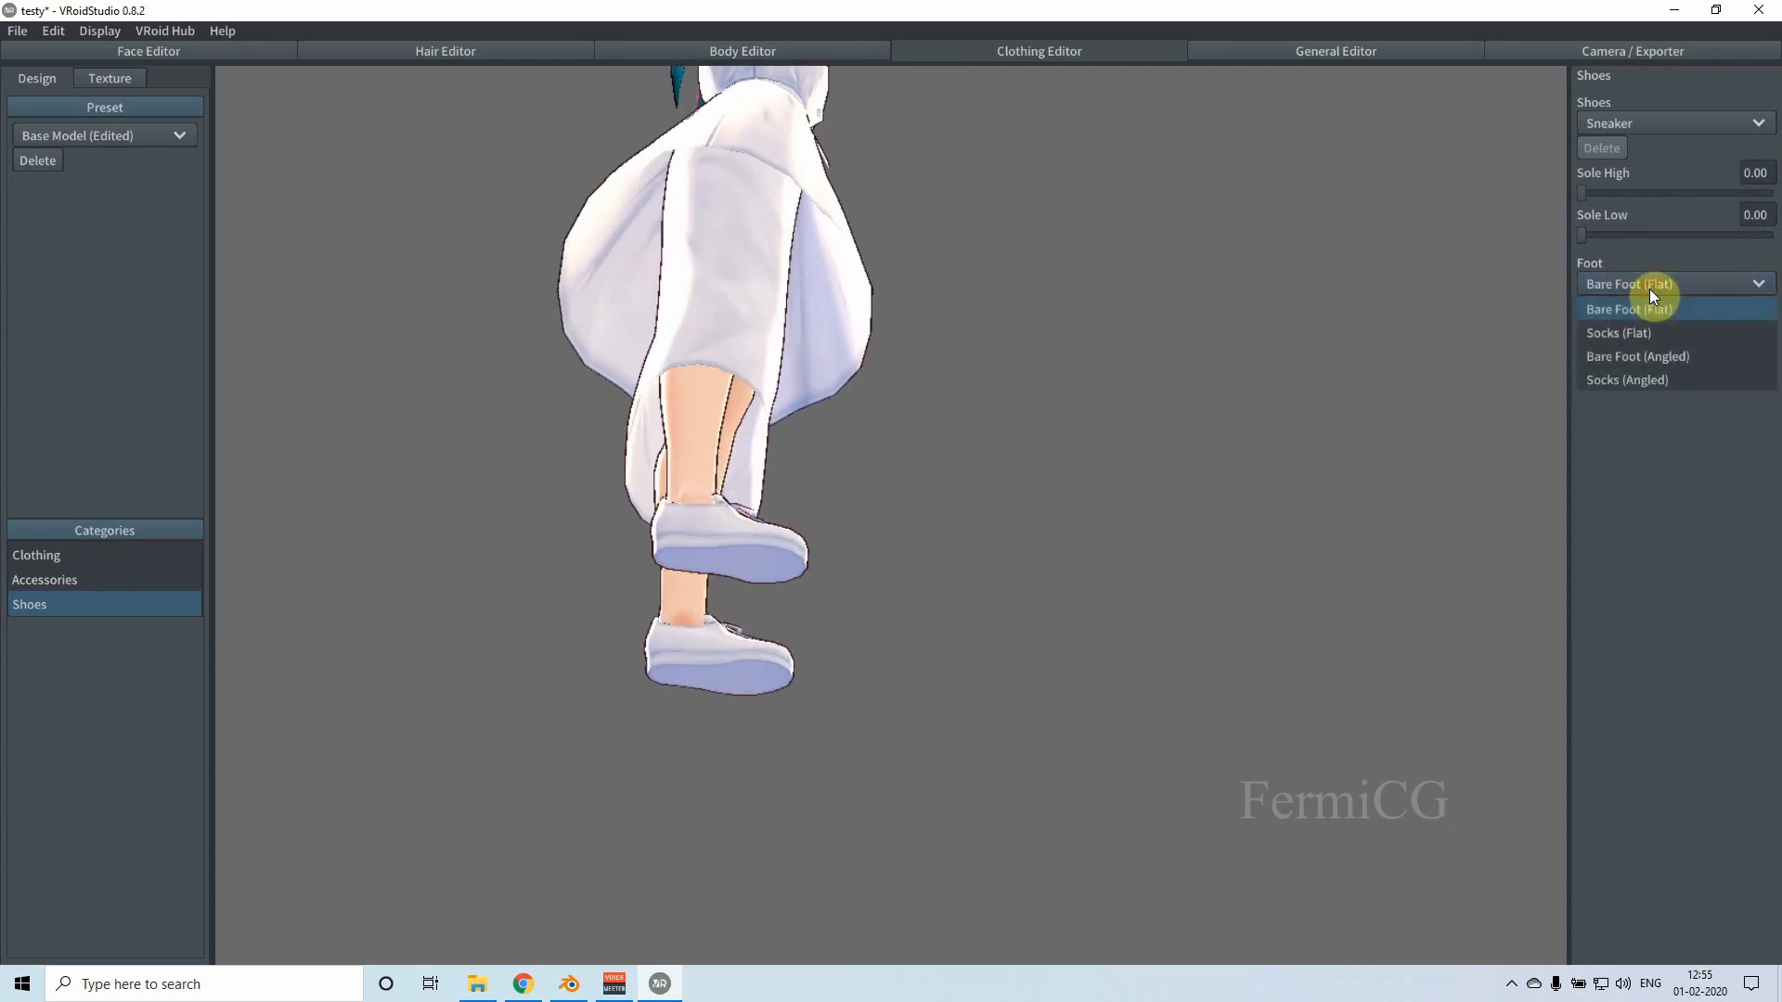
{"action": "left_click", "coordinate": [1641, 330]}
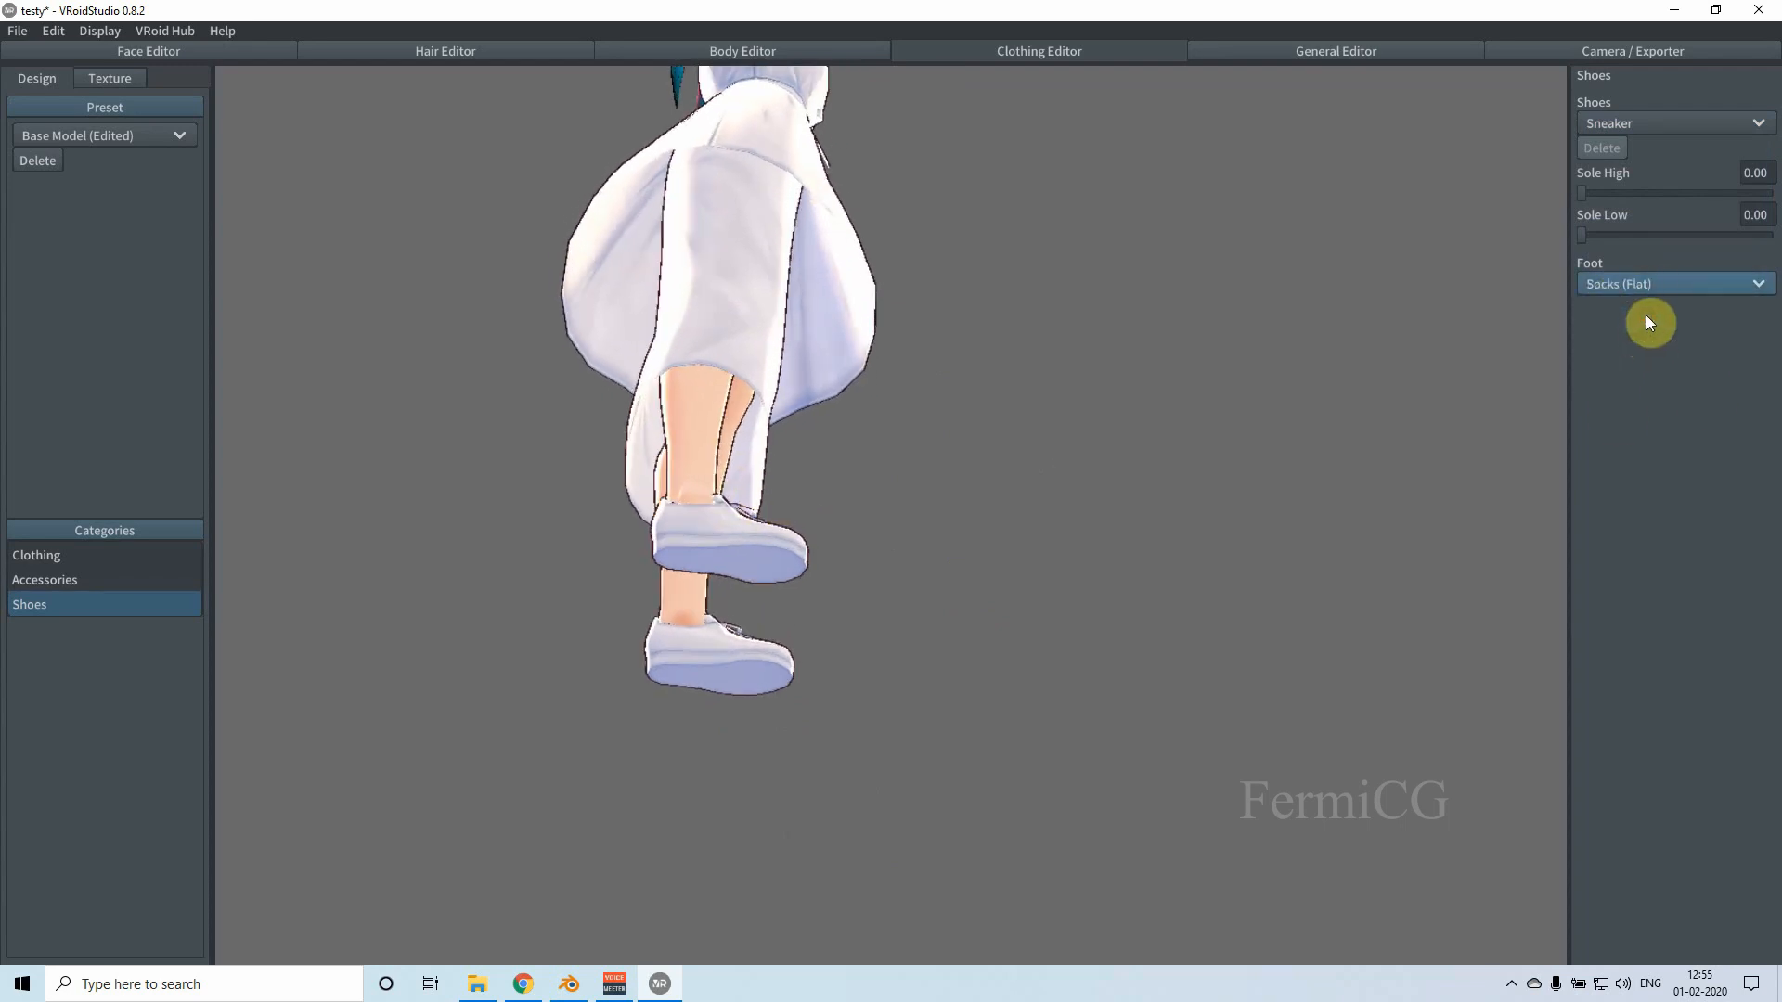
{"action": "left_click", "coordinate": [1650, 286]}
{"action": "left_click", "coordinate": [1640, 357]}
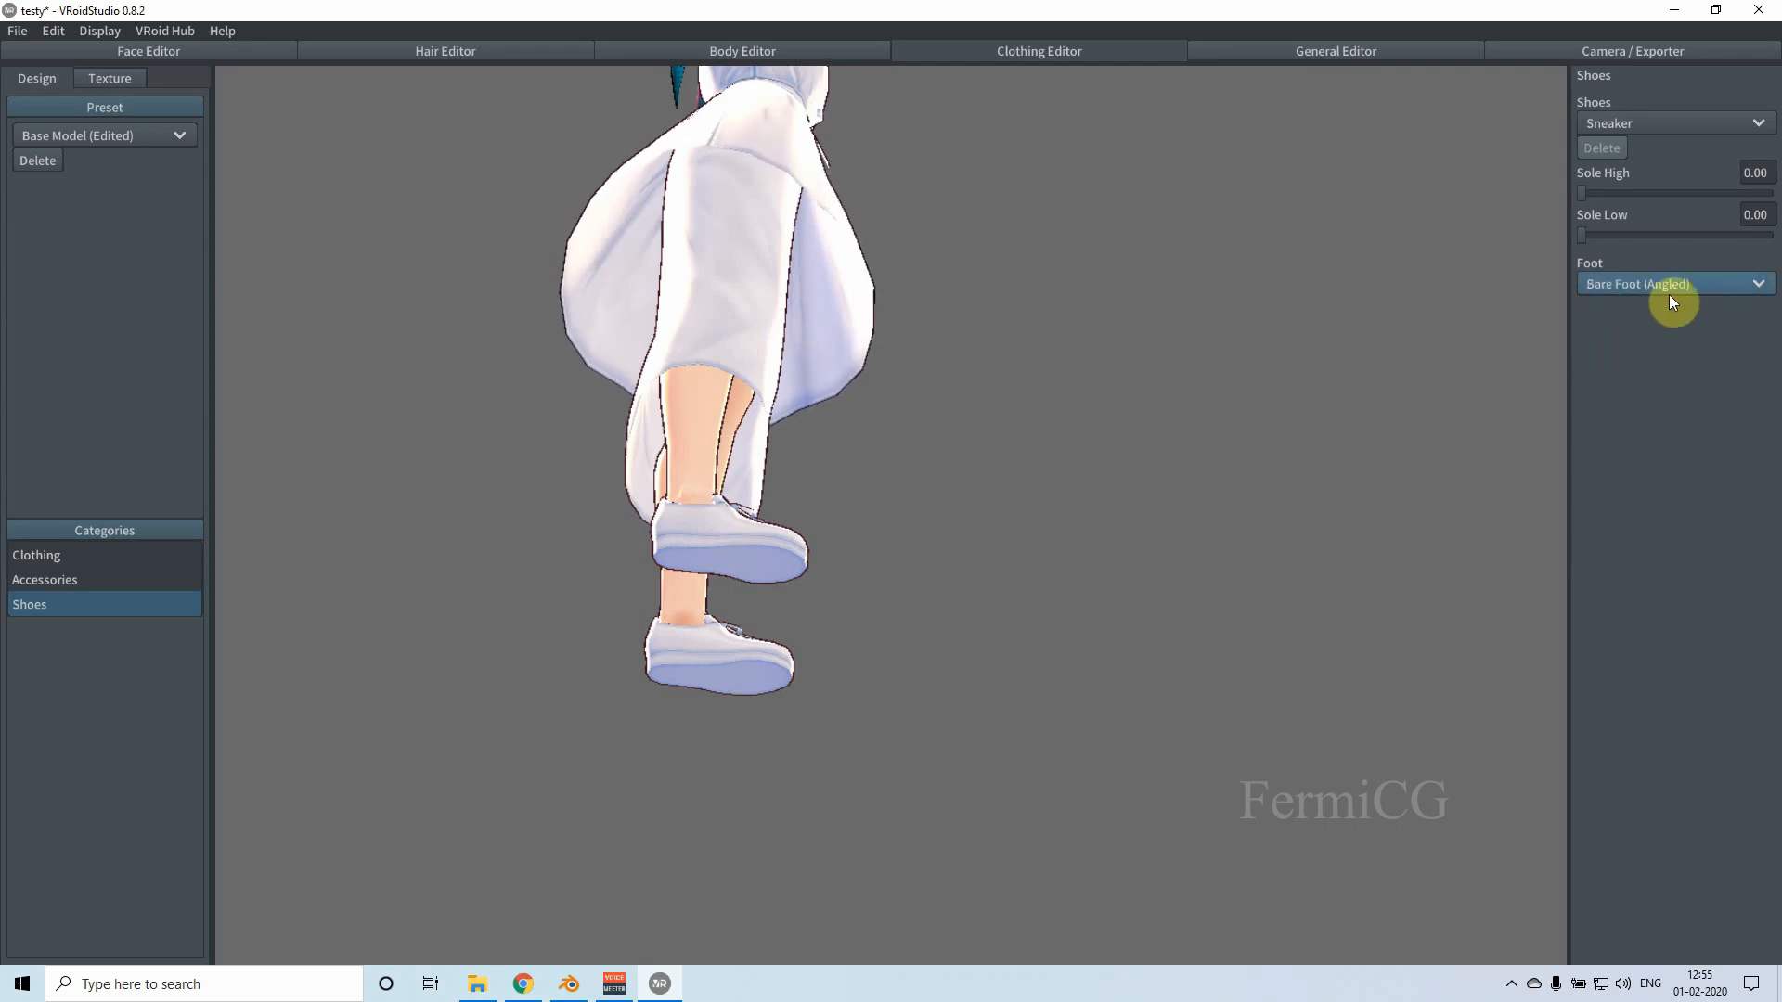
{"action": "left_click", "coordinate": [1669, 293]}
{"action": "left_click", "coordinate": [1651, 383]}
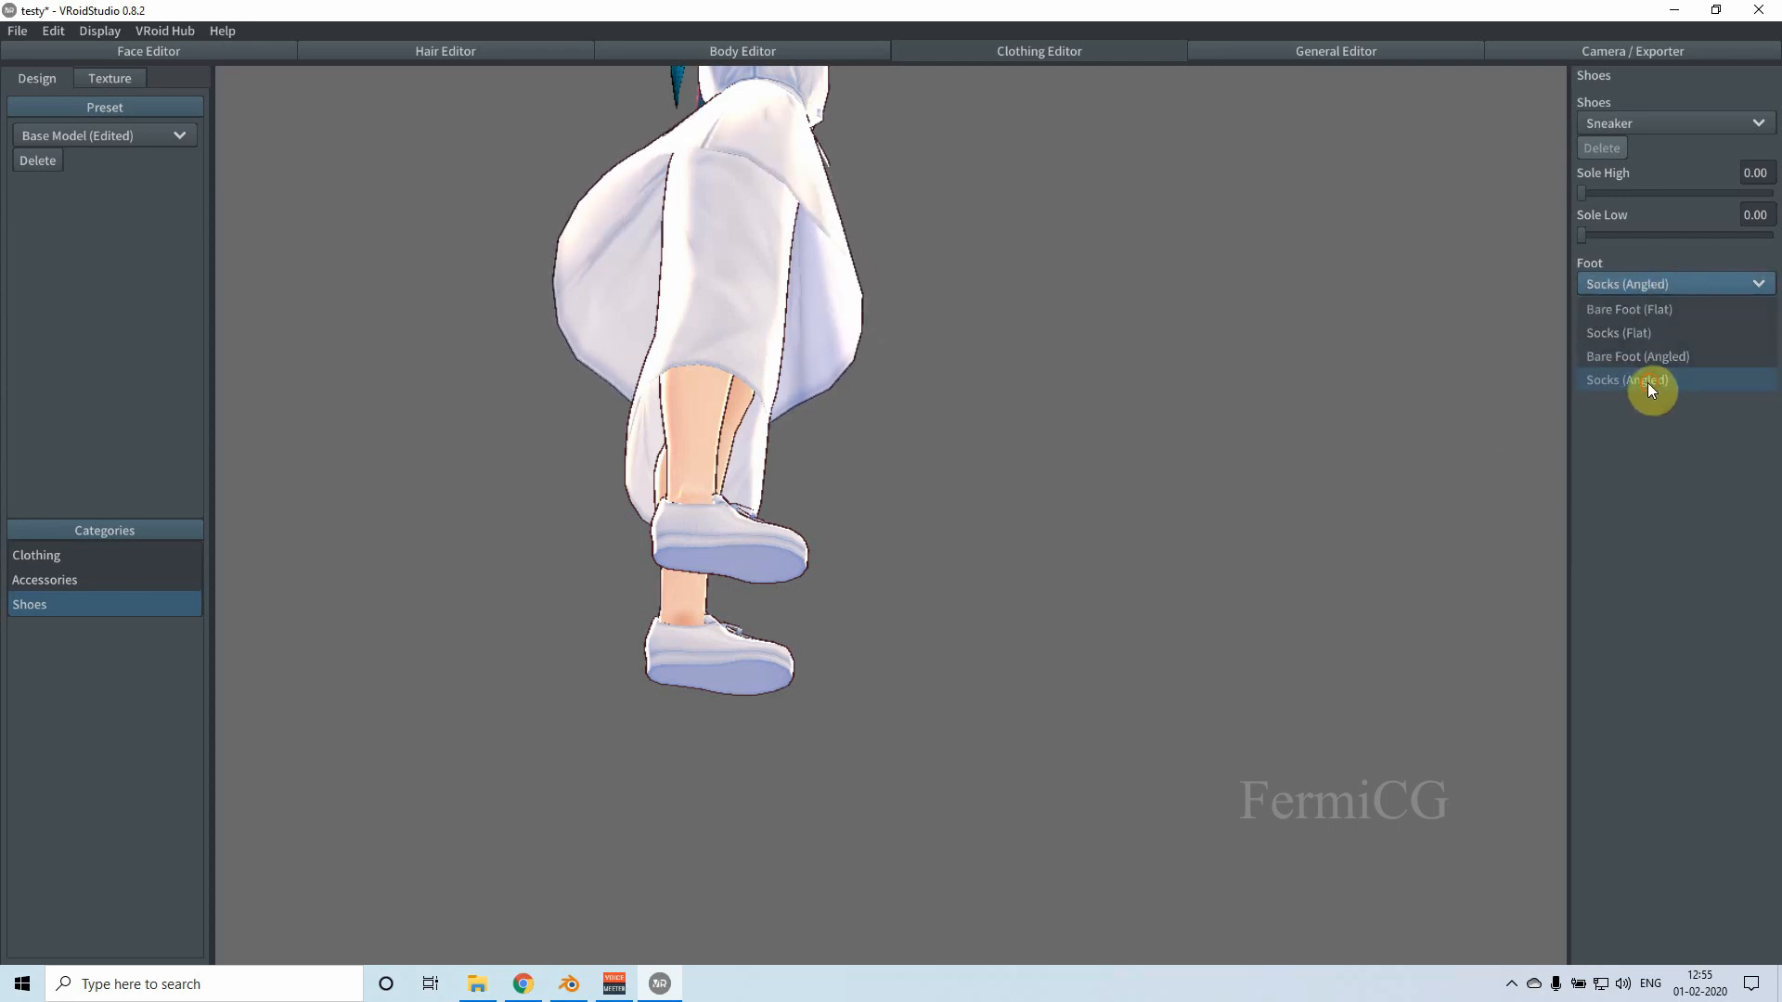
Step: Remove the shoes and compare the flat and angled foot types, ending on Socks (Angled)
{"action": "left_click", "coordinate": [1624, 123]}
{"action": "left_click", "coordinate": [1617, 145]}
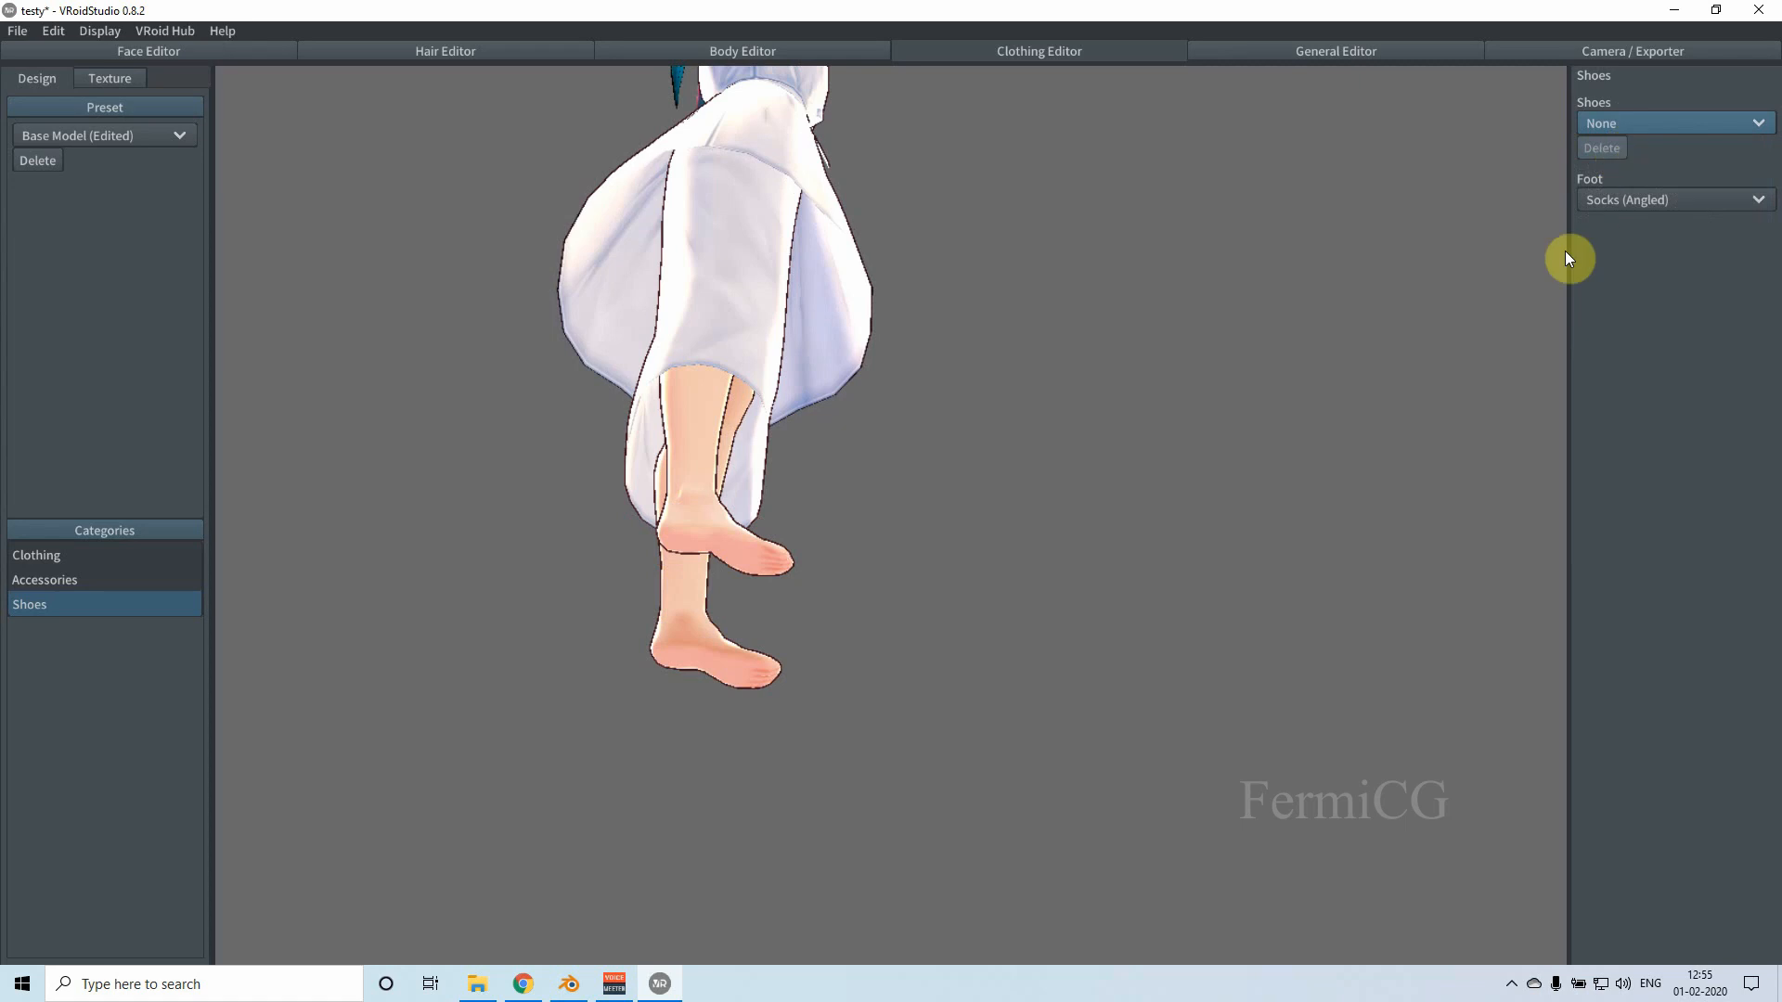
{"action": "left_click", "coordinate": [1678, 201]}
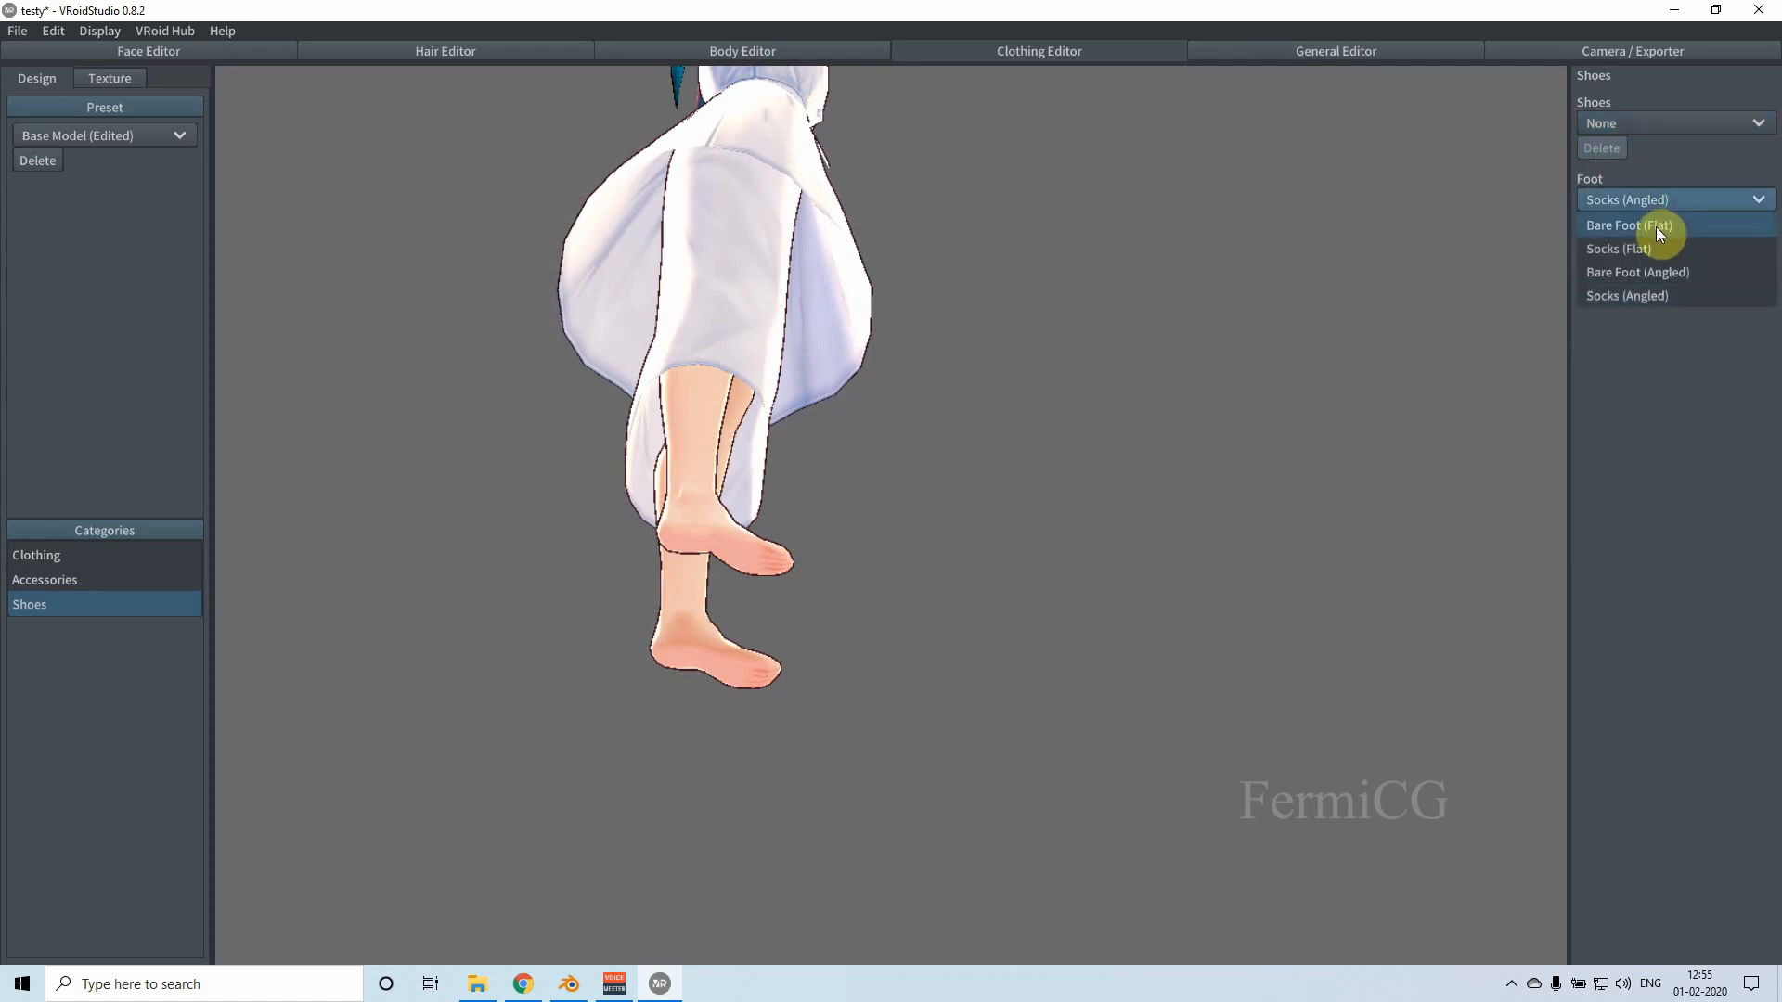
{"action": "left_click", "coordinate": [1656, 227]}
{"action": "left_click", "coordinate": [1656, 199]}
{"action": "left_click", "coordinate": [1632, 249]}
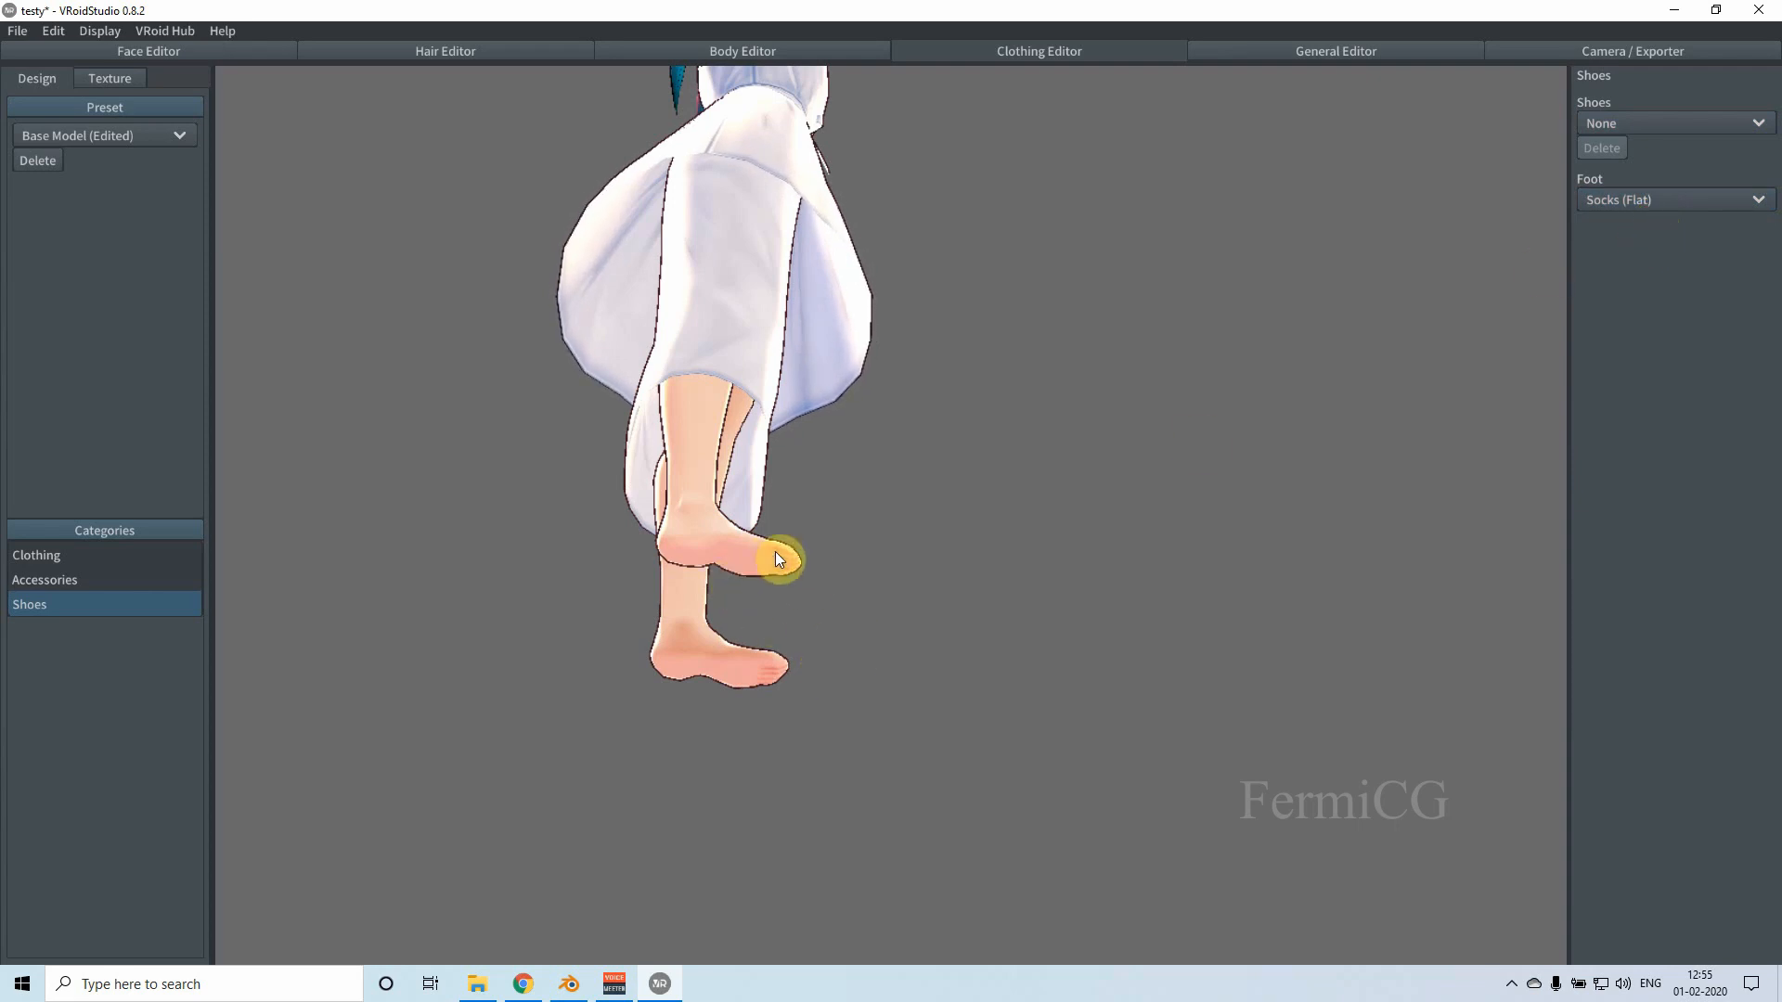
{"action": "left_click", "coordinate": [1628, 204]}
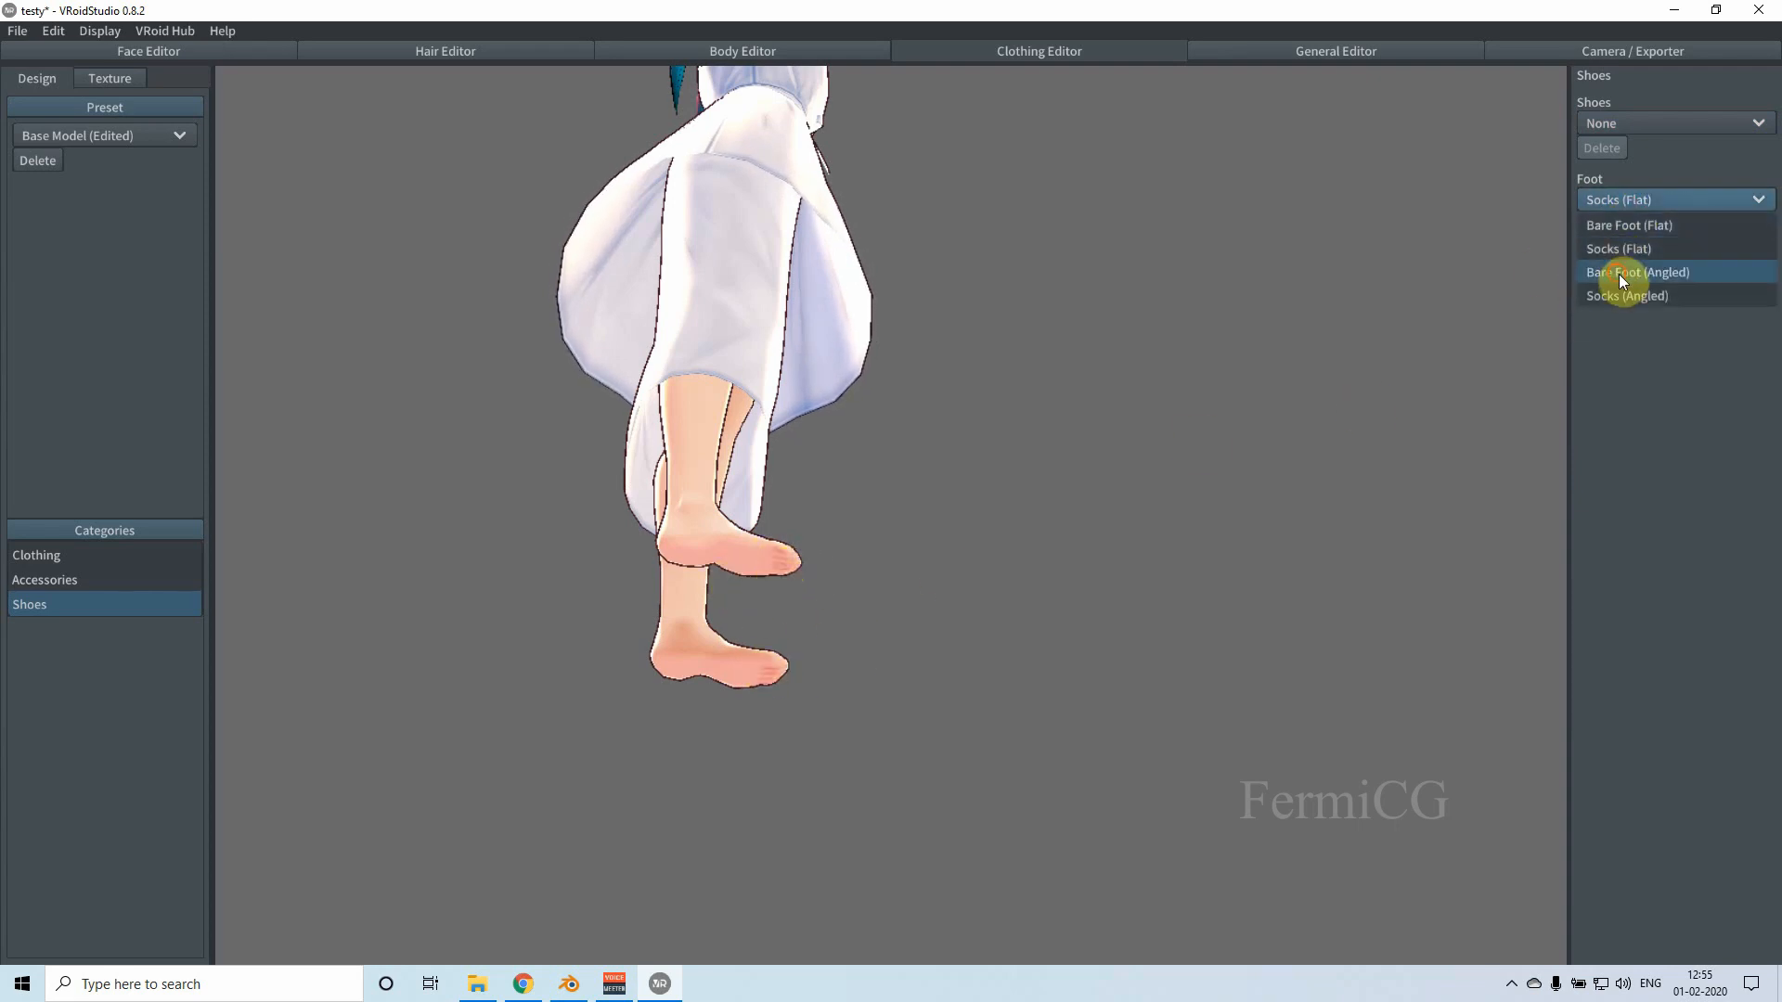
{"action": "left_click", "coordinate": [1618, 273]}
{"action": "left_click", "coordinate": [1655, 203]}
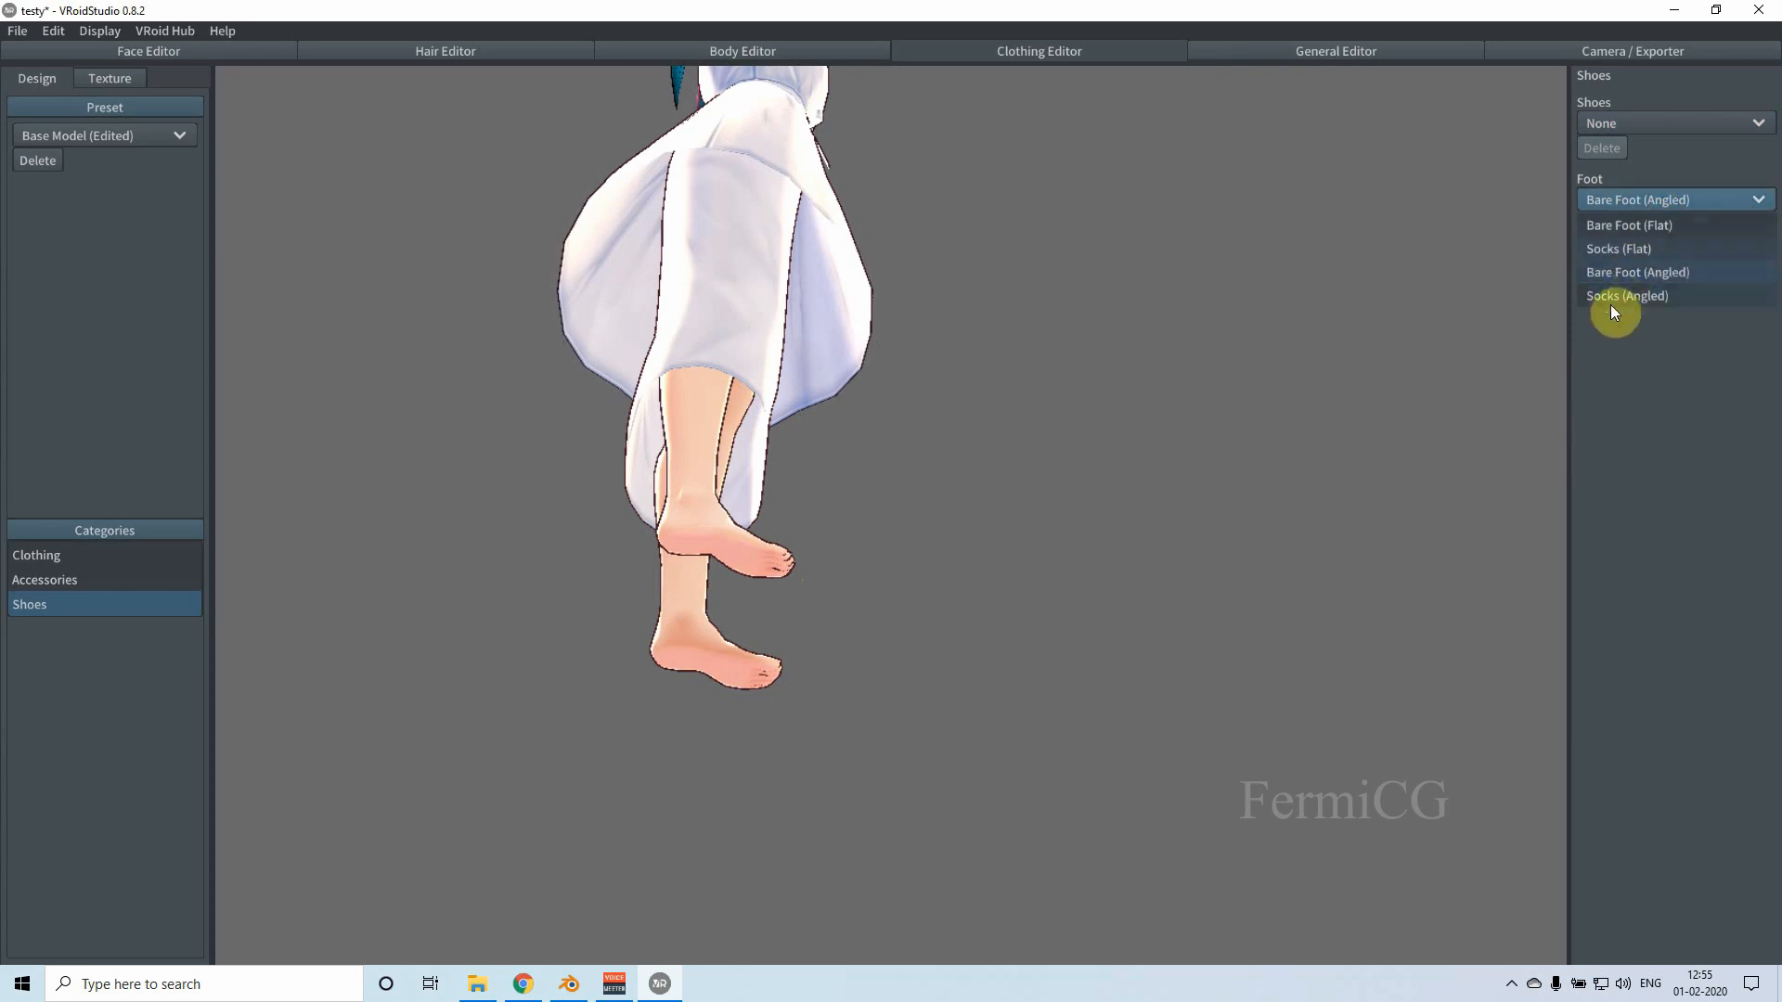
{"action": "left_click", "coordinate": [1622, 295]}
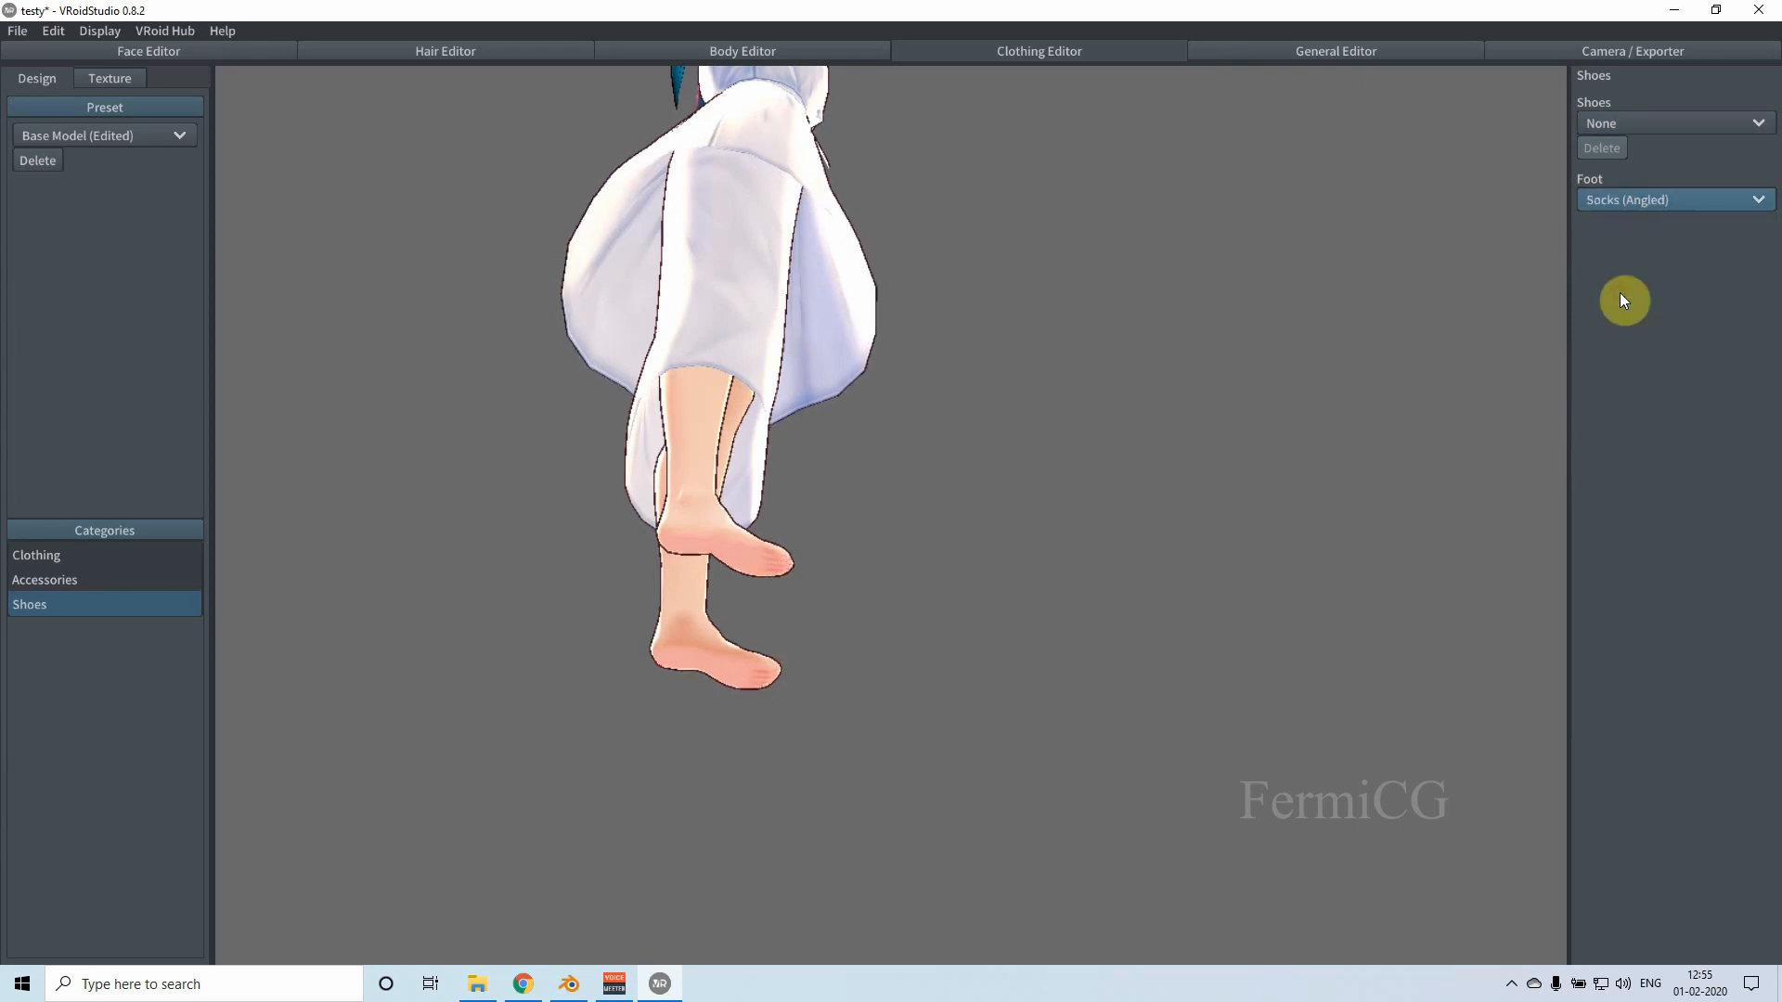
Step: Set the barefoot character's shoes to Sneaker and view the outfit from the front
{"action": "right_click_drag", "start_coordinate": [765, 543], "coordinate": [676, 615]}
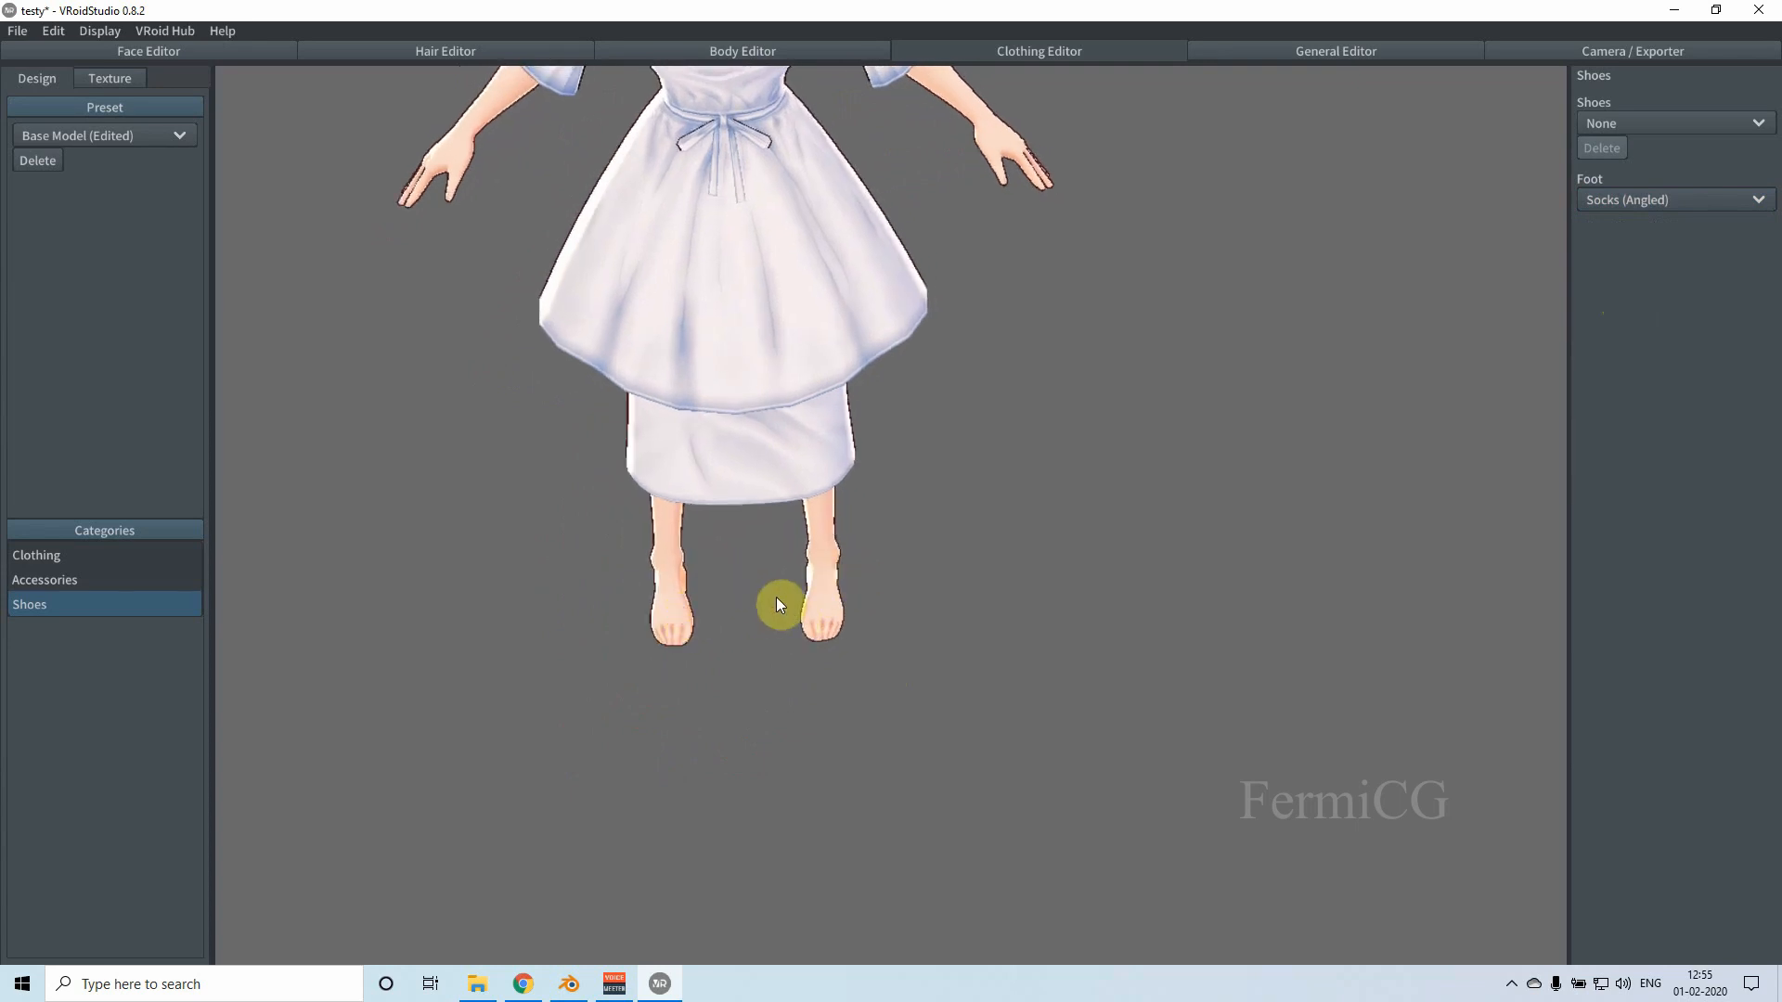
{"action": "left_click", "coordinate": [1641, 125]}
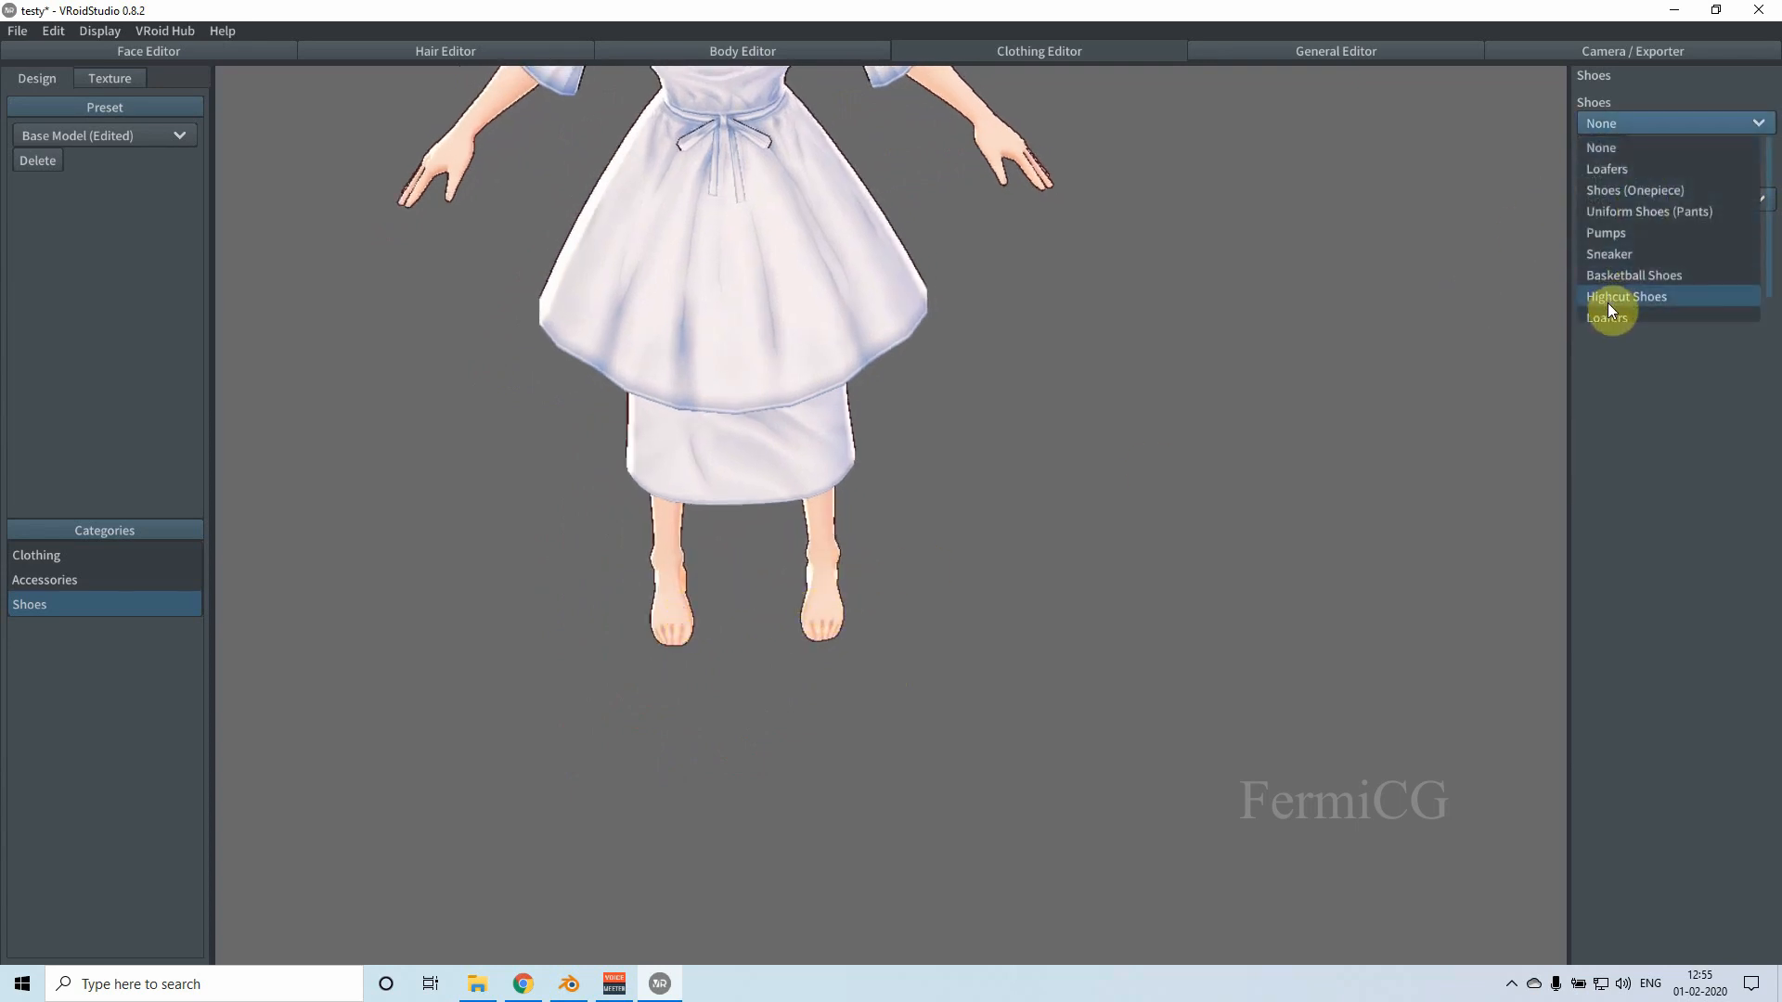
{"action": "left_click", "coordinate": [1612, 258]}
{"action": "right_click_drag", "start_coordinate": [1133, 501], "coordinate": [944, 542]}
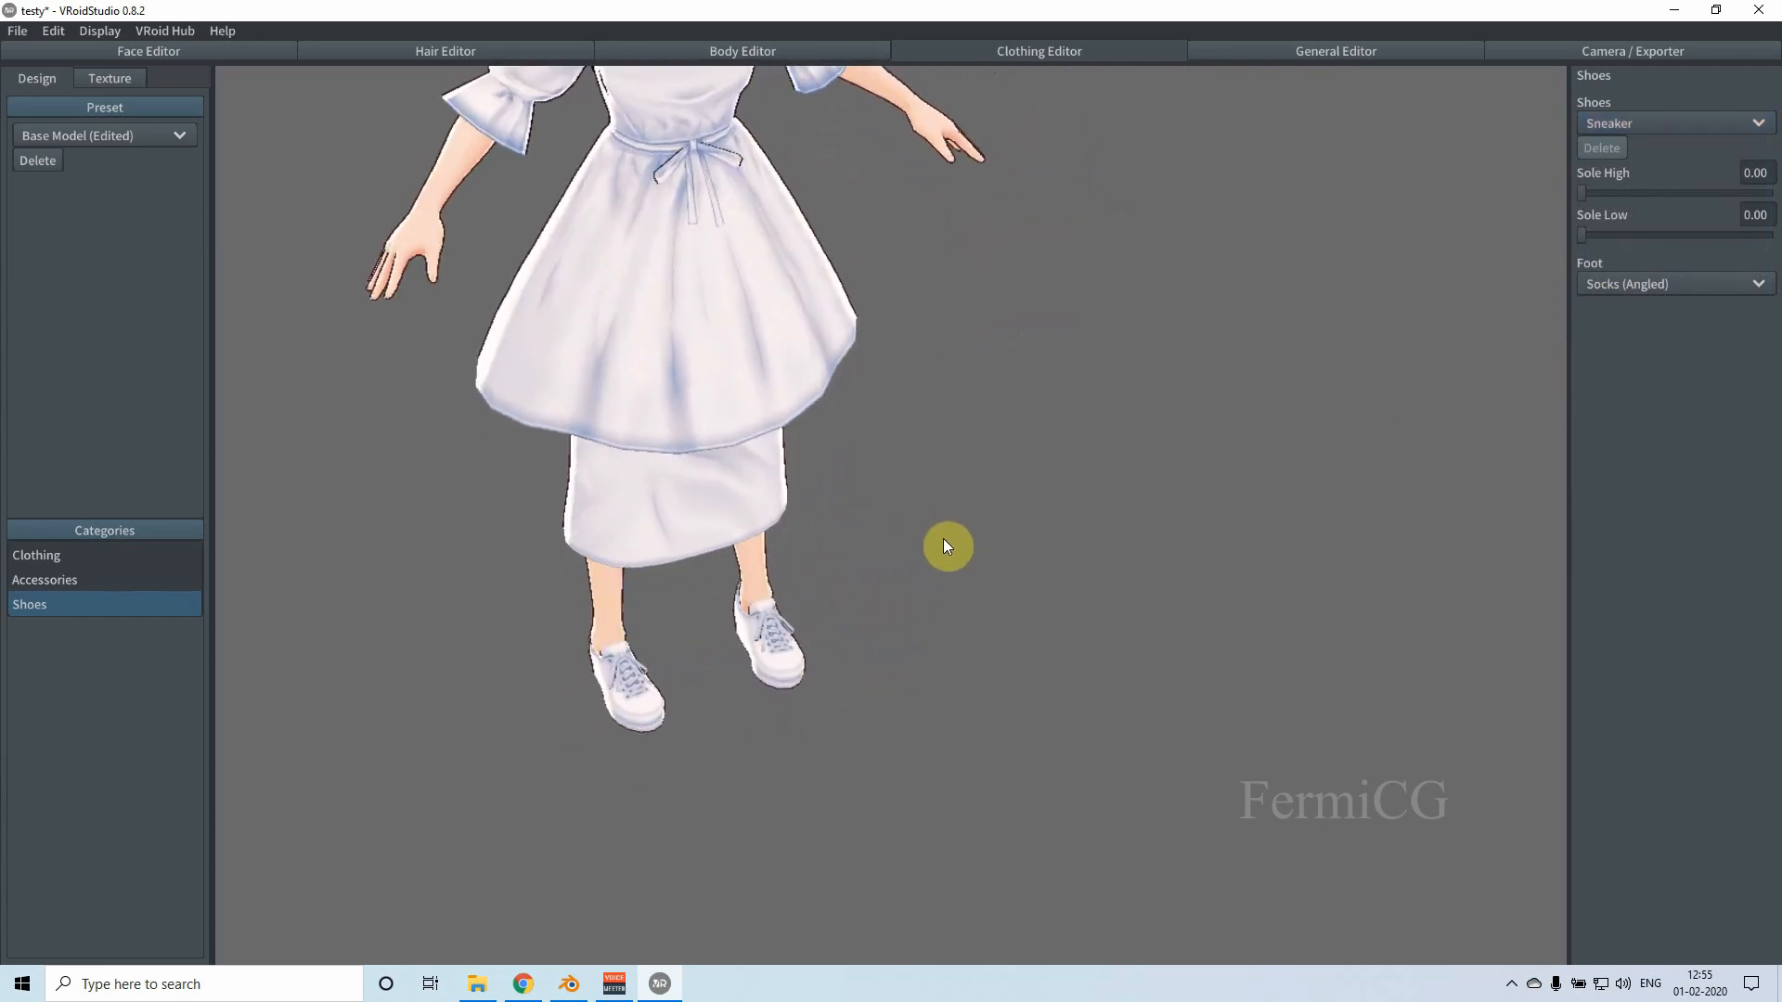
Step: Set the outline width of the hair, face and body to 0.25 each
{"action": "right_click_drag", "start_coordinate": [832, 630], "coordinate": [957, 540]}
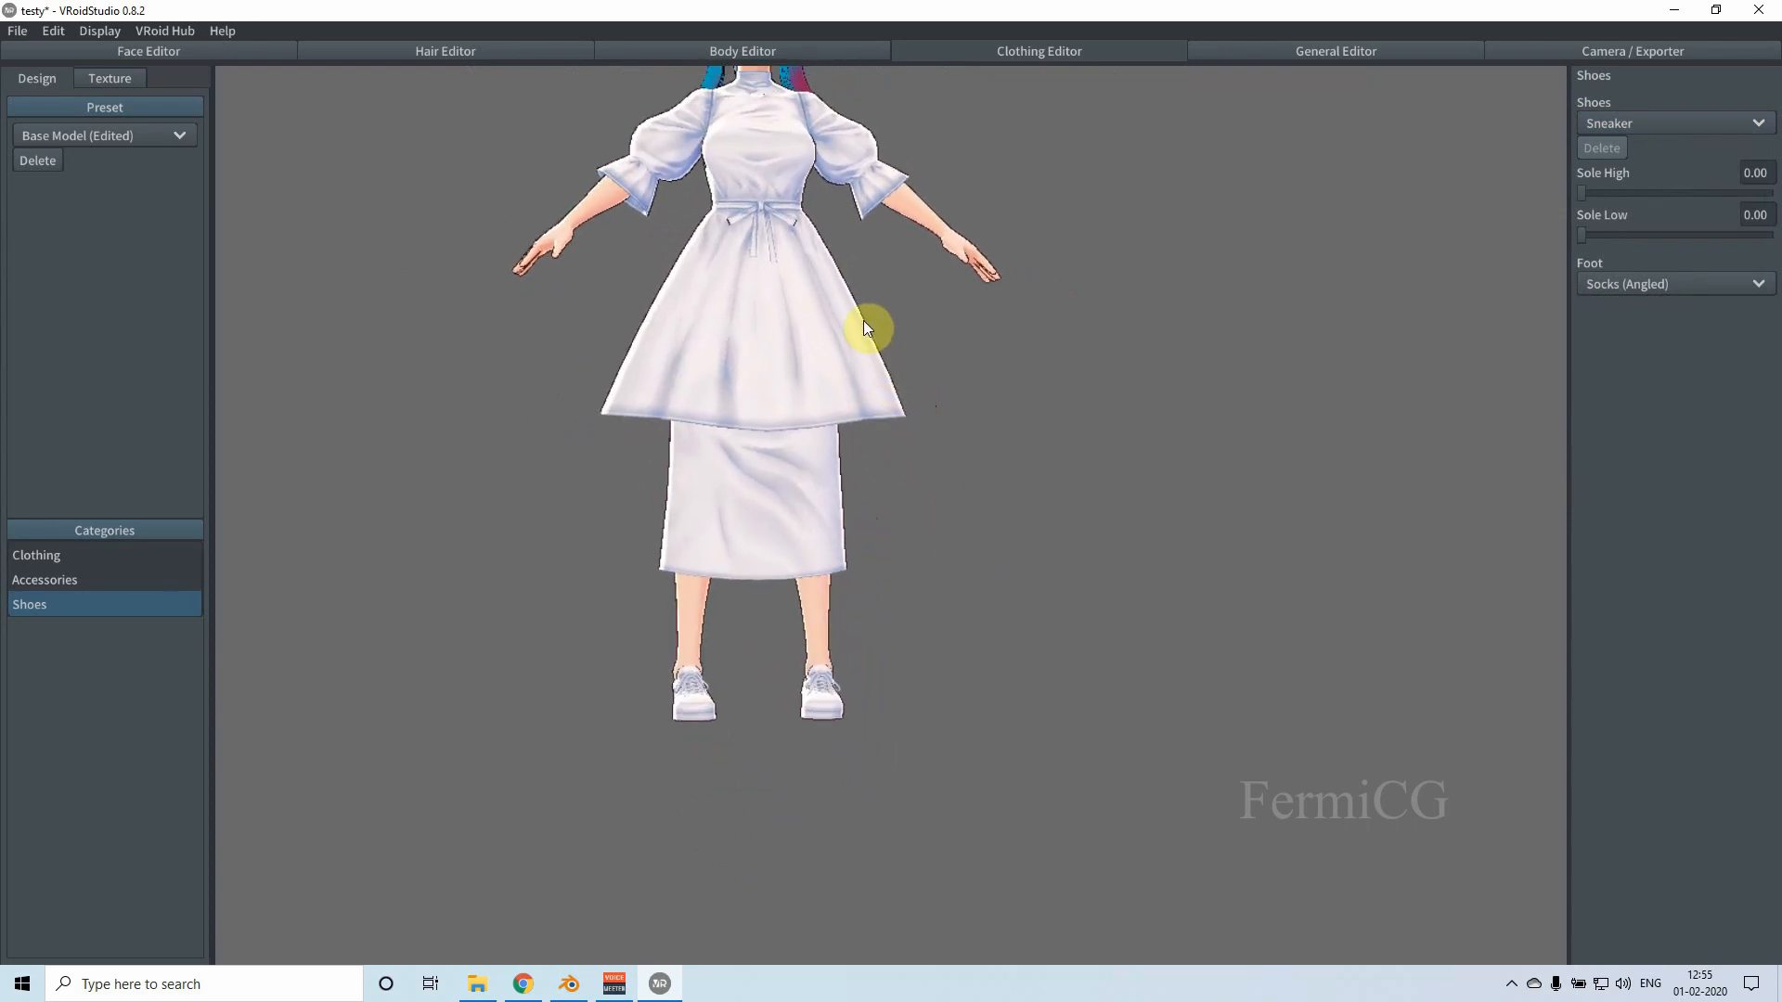
{"action": "middle_click_drag", "start_coordinate": [857, 273], "coordinate": [948, 486]}
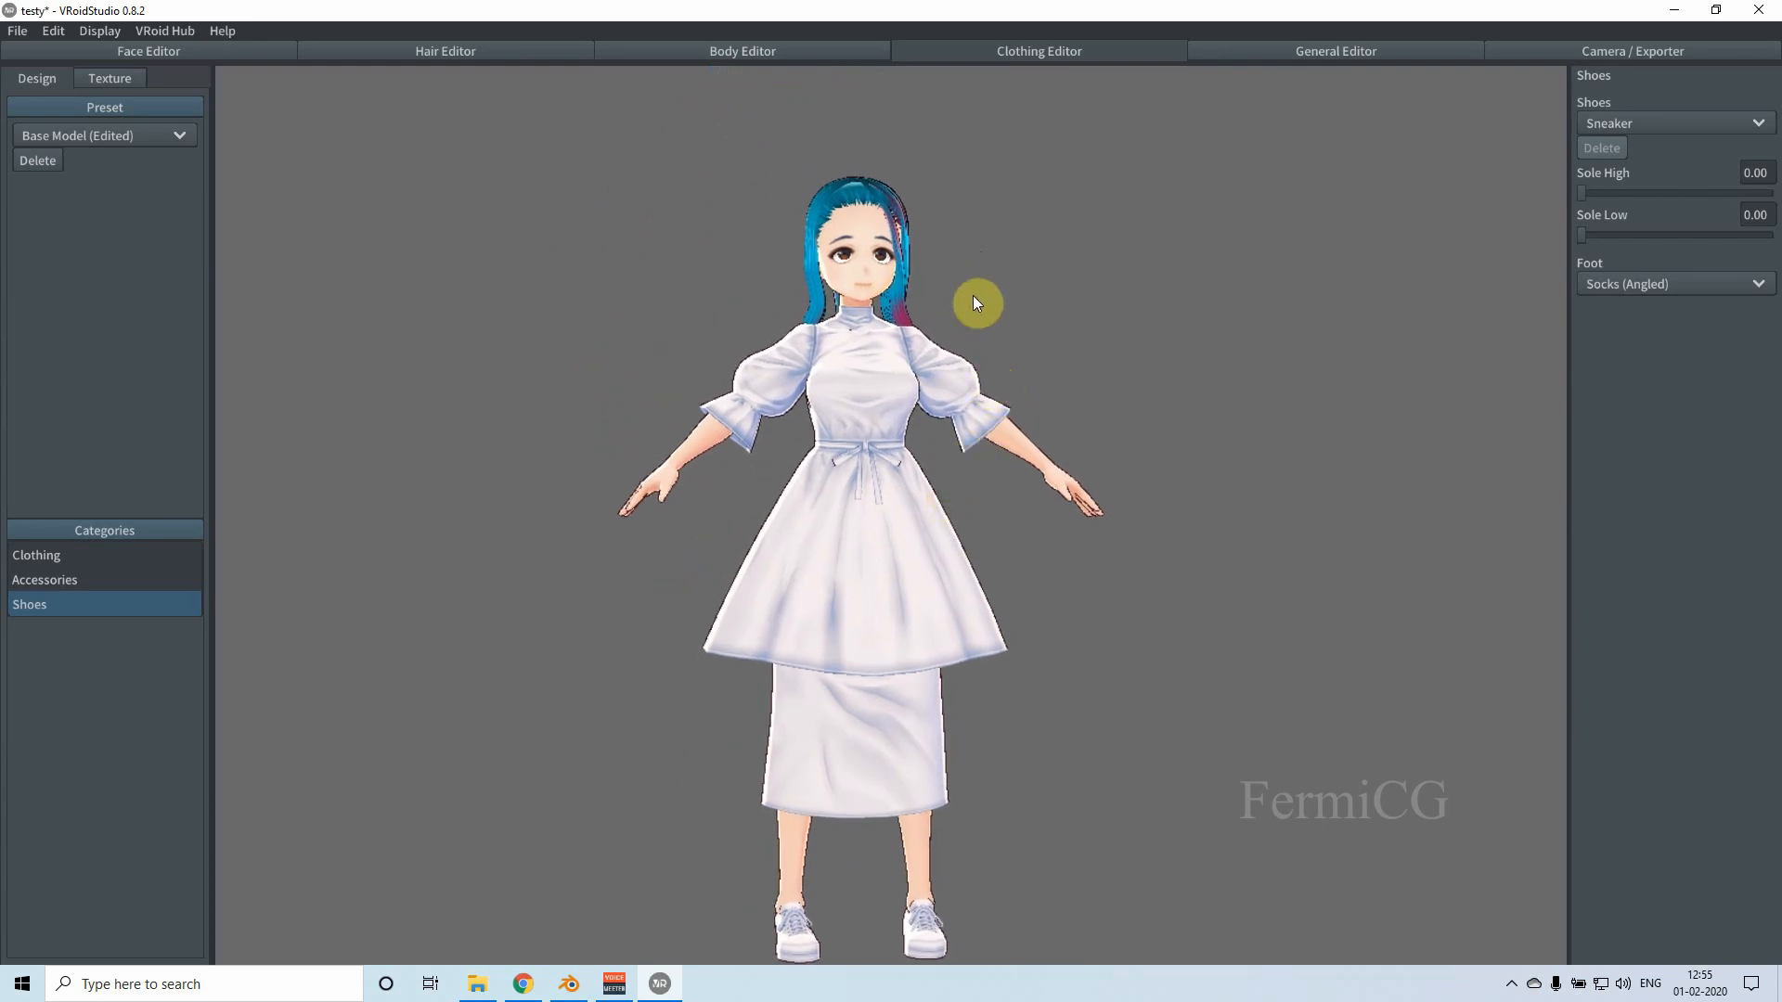
{"action": "left_click", "coordinate": [1290, 54]}
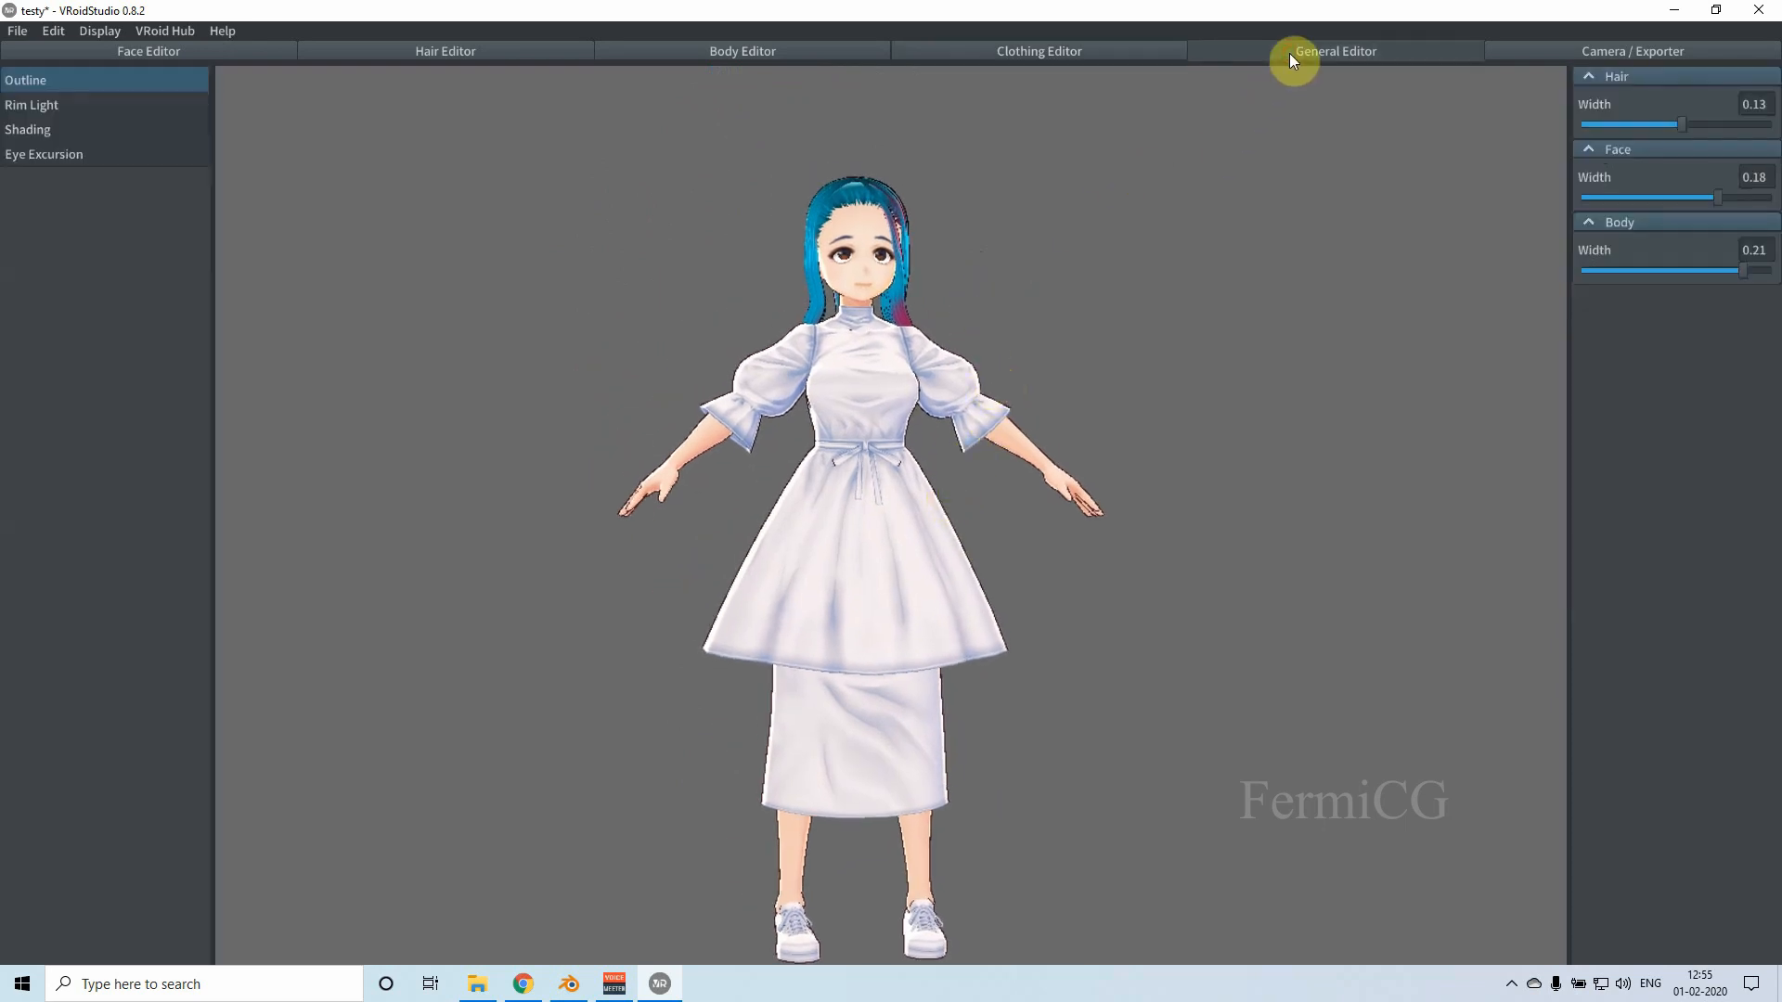
{"action": "scroll", "coordinate": [945, 320], "scroll_direction": "up", "scroll_amount": 5}
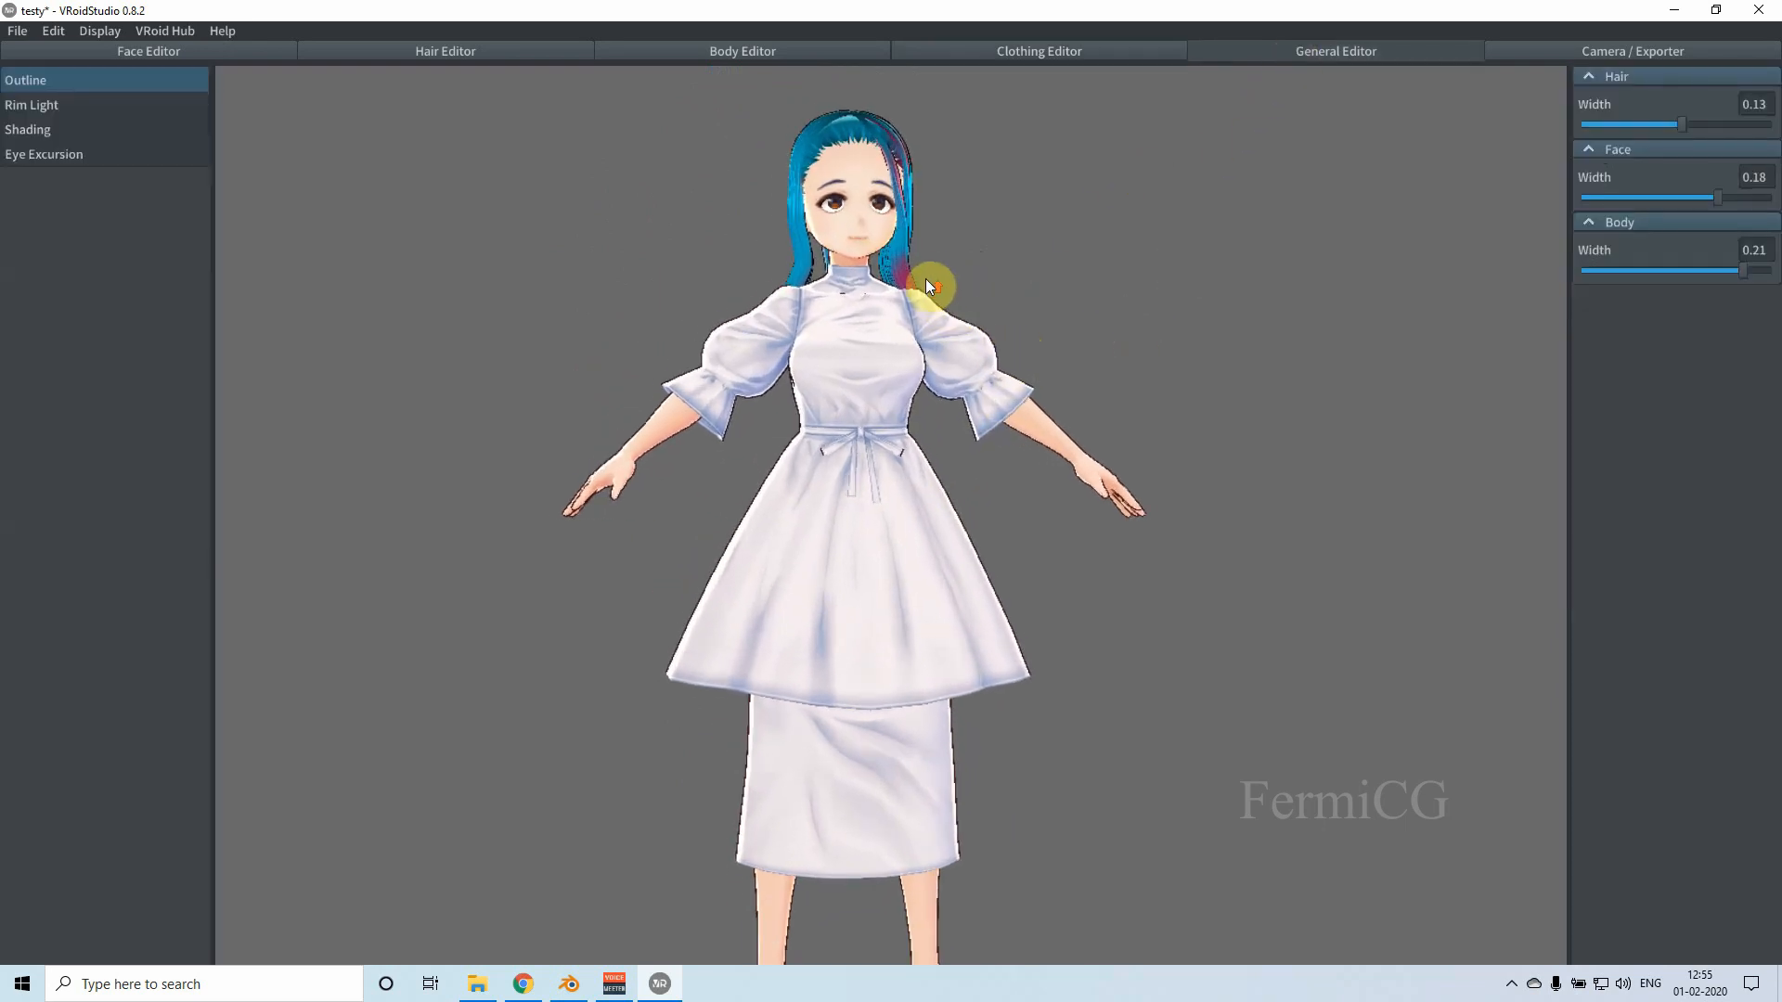
{"action": "middle_click_drag", "start_coordinate": [888, 324], "coordinate": [856, 397]}
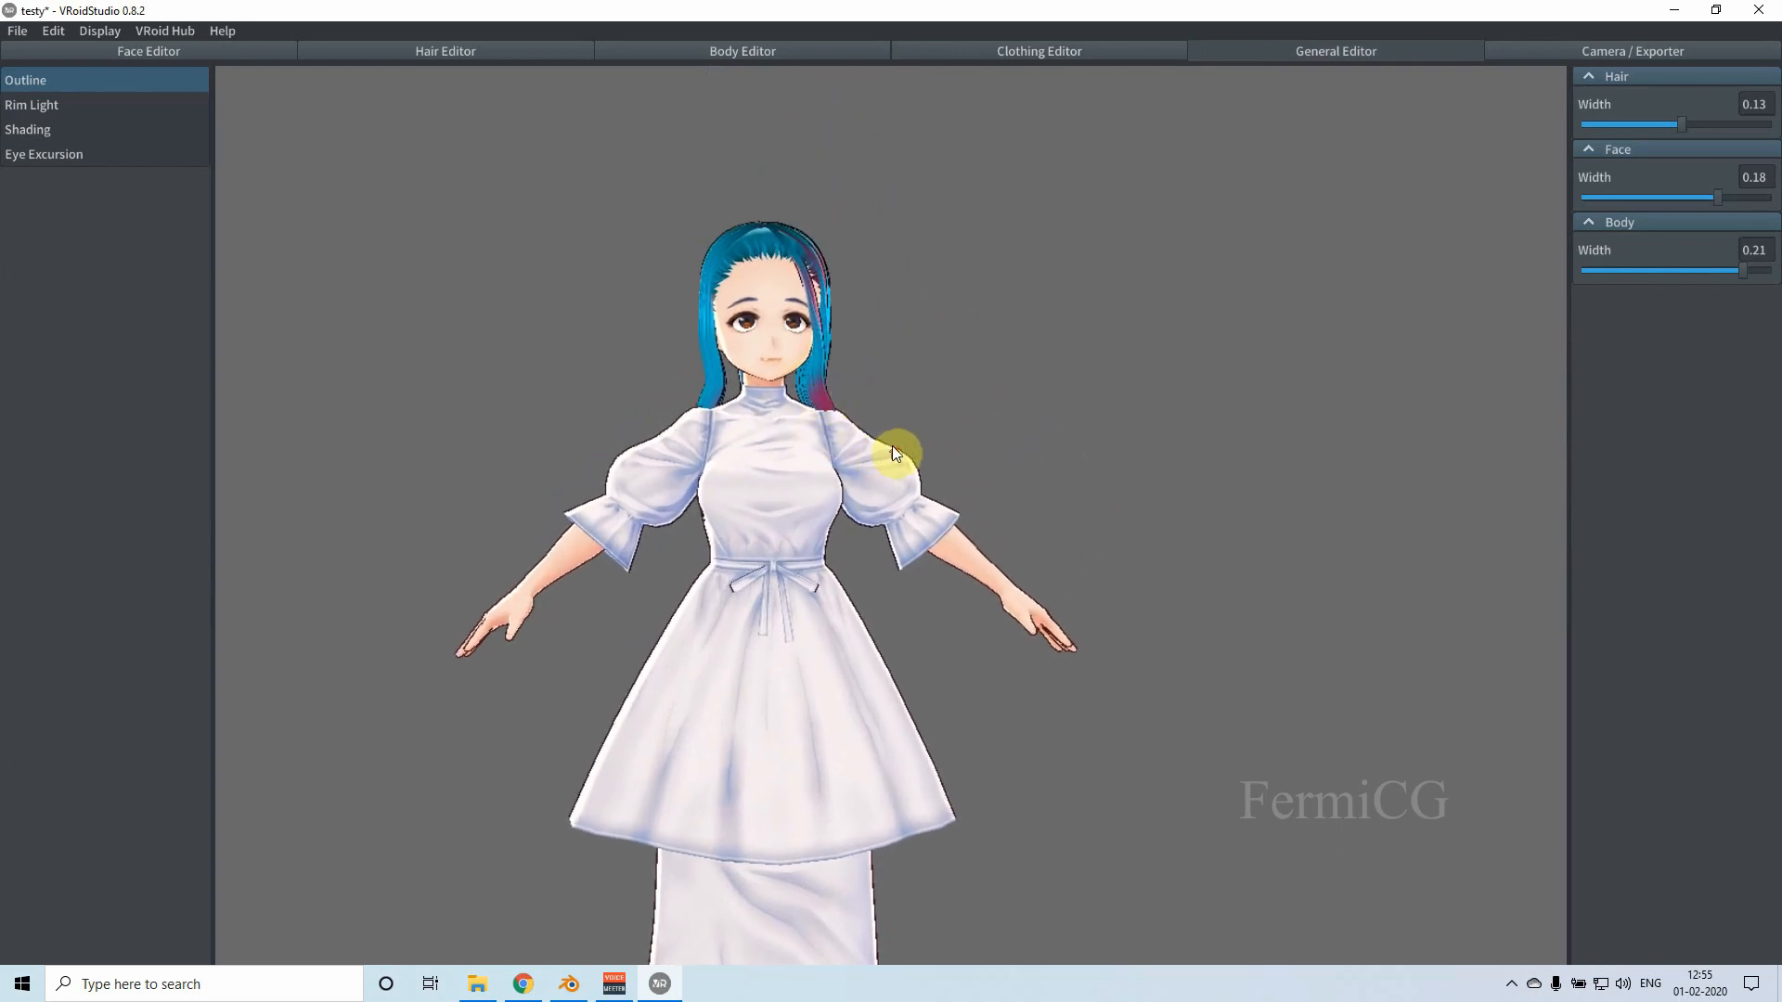
{"action": "scroll", "coordinate": [893, 446], "scroll_direction": "up", "scroll_amount": 2}
{"action": "left_click_drag", "start_coordinate": [1701, 133], "coordinate": [1773, 133]}
{"action": "left_click_drag", "start_coordinate": [1717, 206], "coordinate": [1770, 207]}
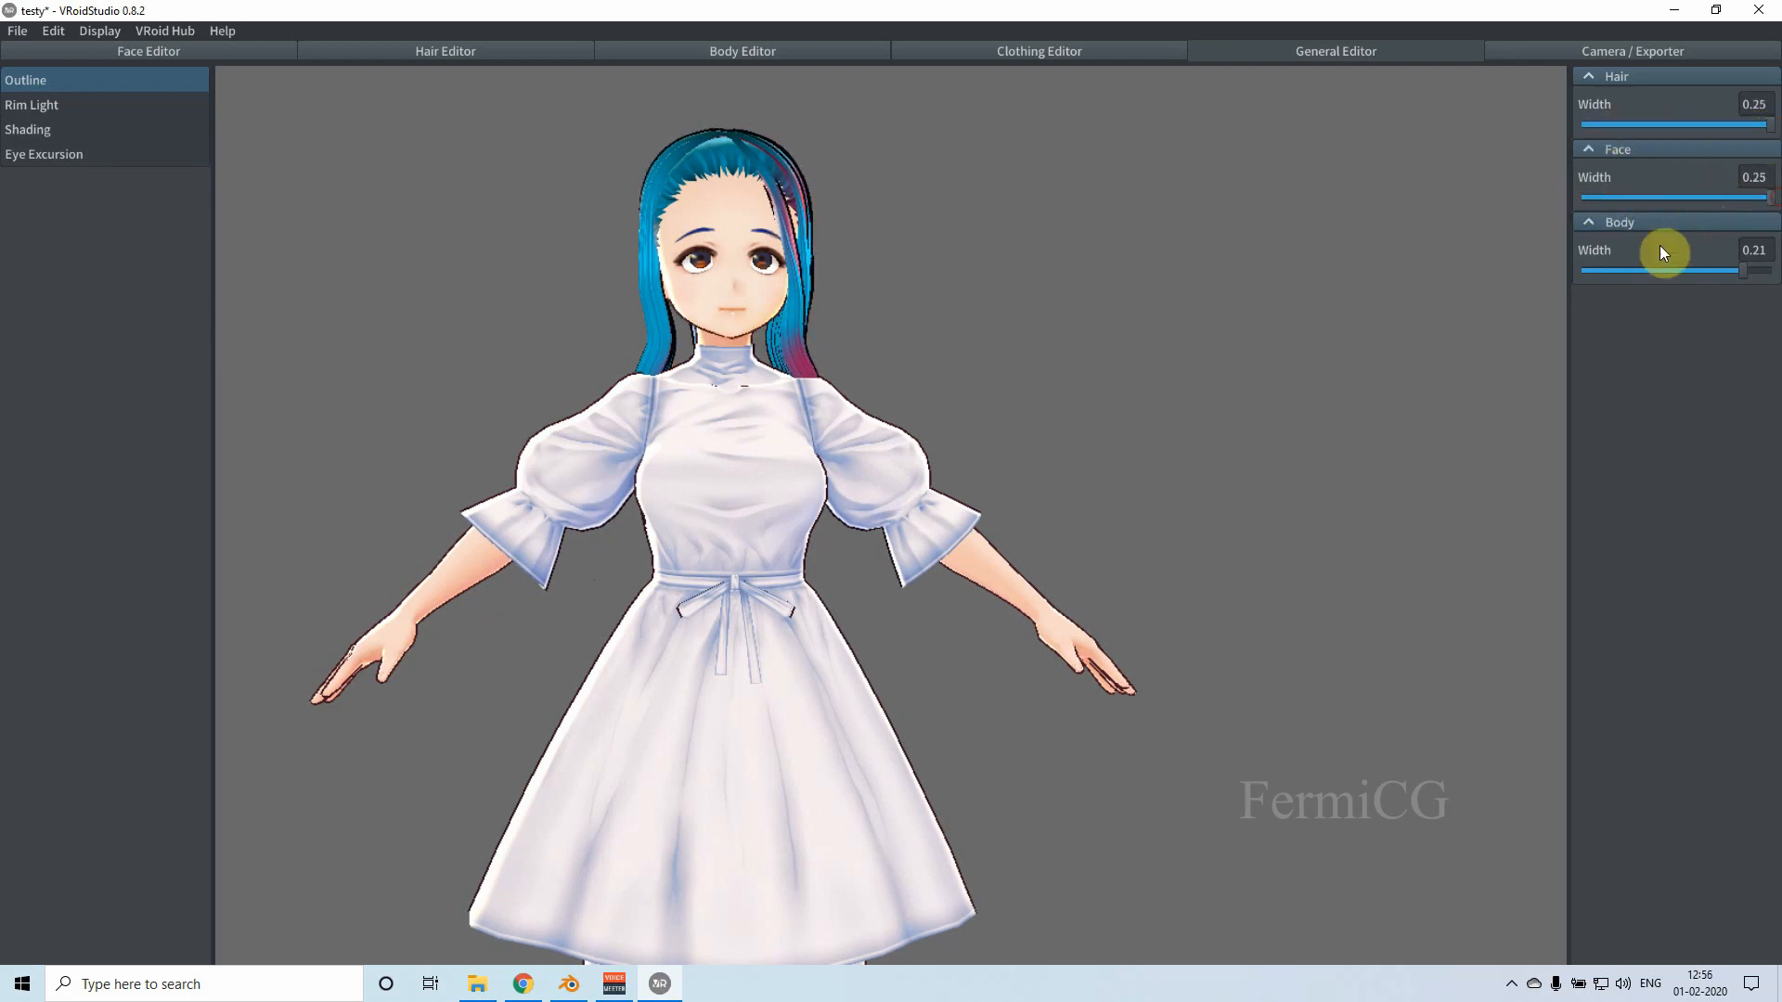
{"action": "mouse_move", "coordinate": [1742, 270]}
{"action": "left_mouse_down"}
{"action": "mouse_move", "coordinate": [1770, 270]}
{"action": "mouse_move", "coordinate": [1727, 279]}
{"action": "mouse_move", "coordinate": [1774, 274]}
{"action": "left_mouse_up"}
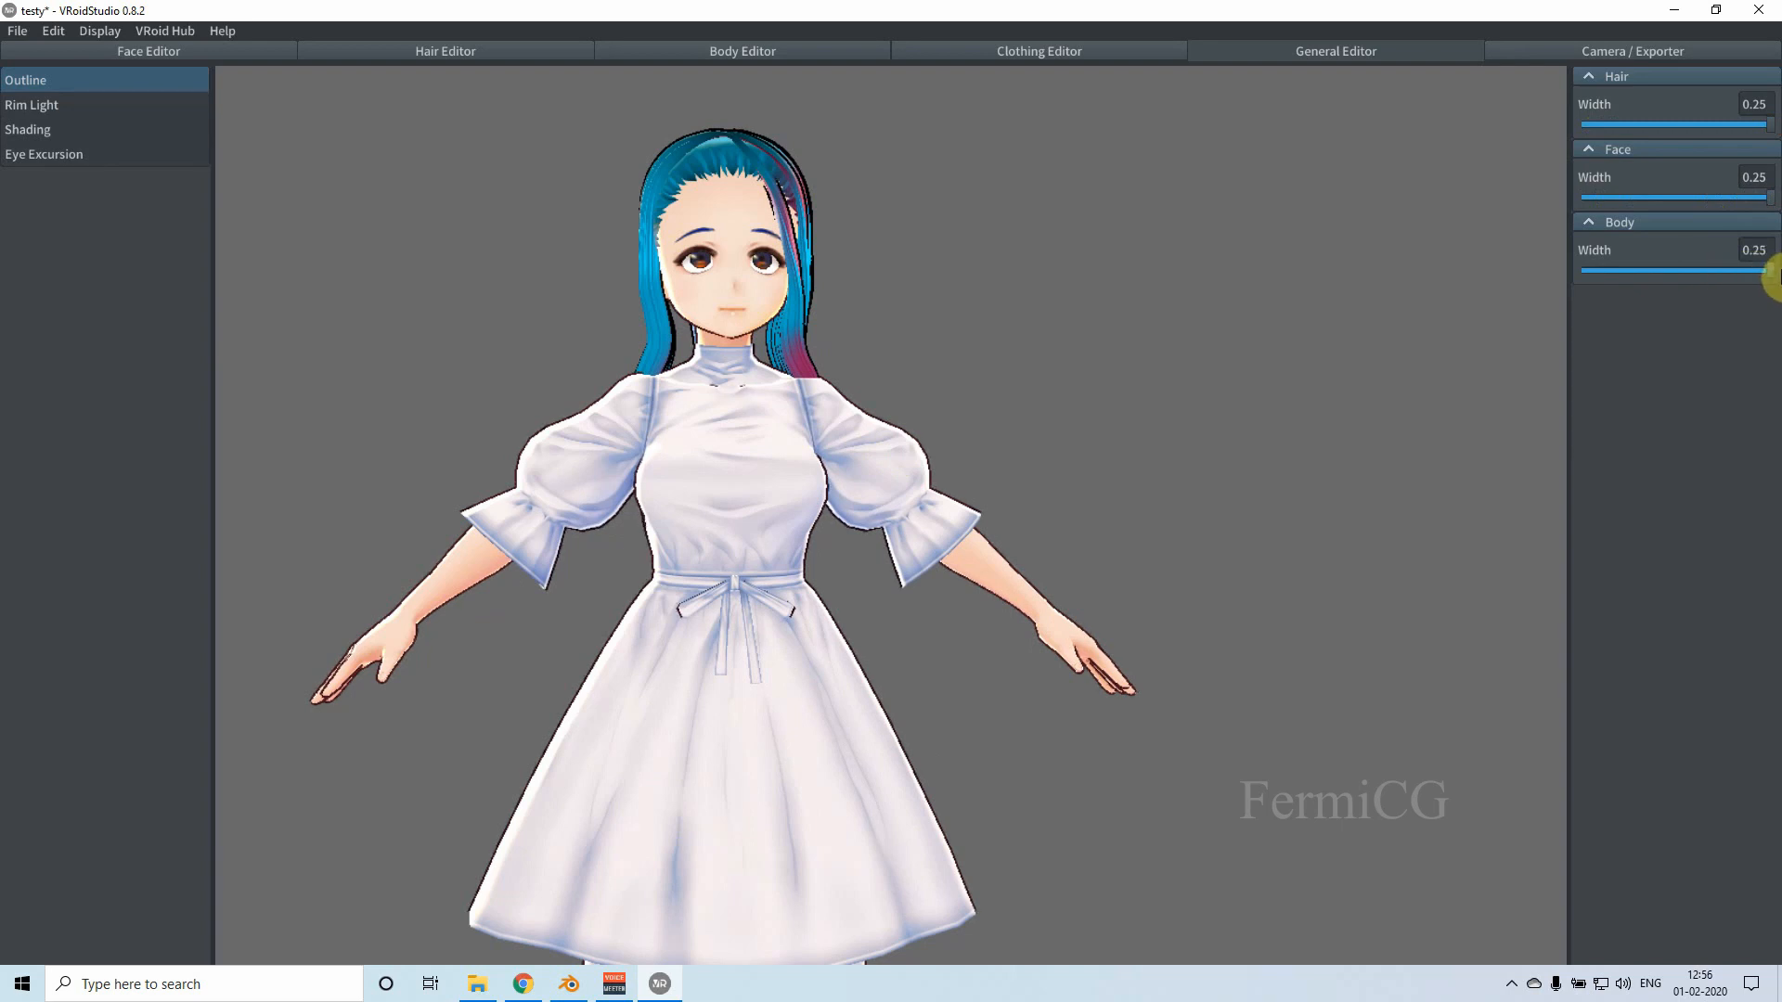
Step: Try a hair rim light compression of 68.91, raise the hair rim light strength to about 73, and view the shading settings
{"action": "left_click", "coordinate": [46, 107]}
{"action": "left_click_drag", "start_coordinate": [1666, 177], "coordinate": [1712, 183]}
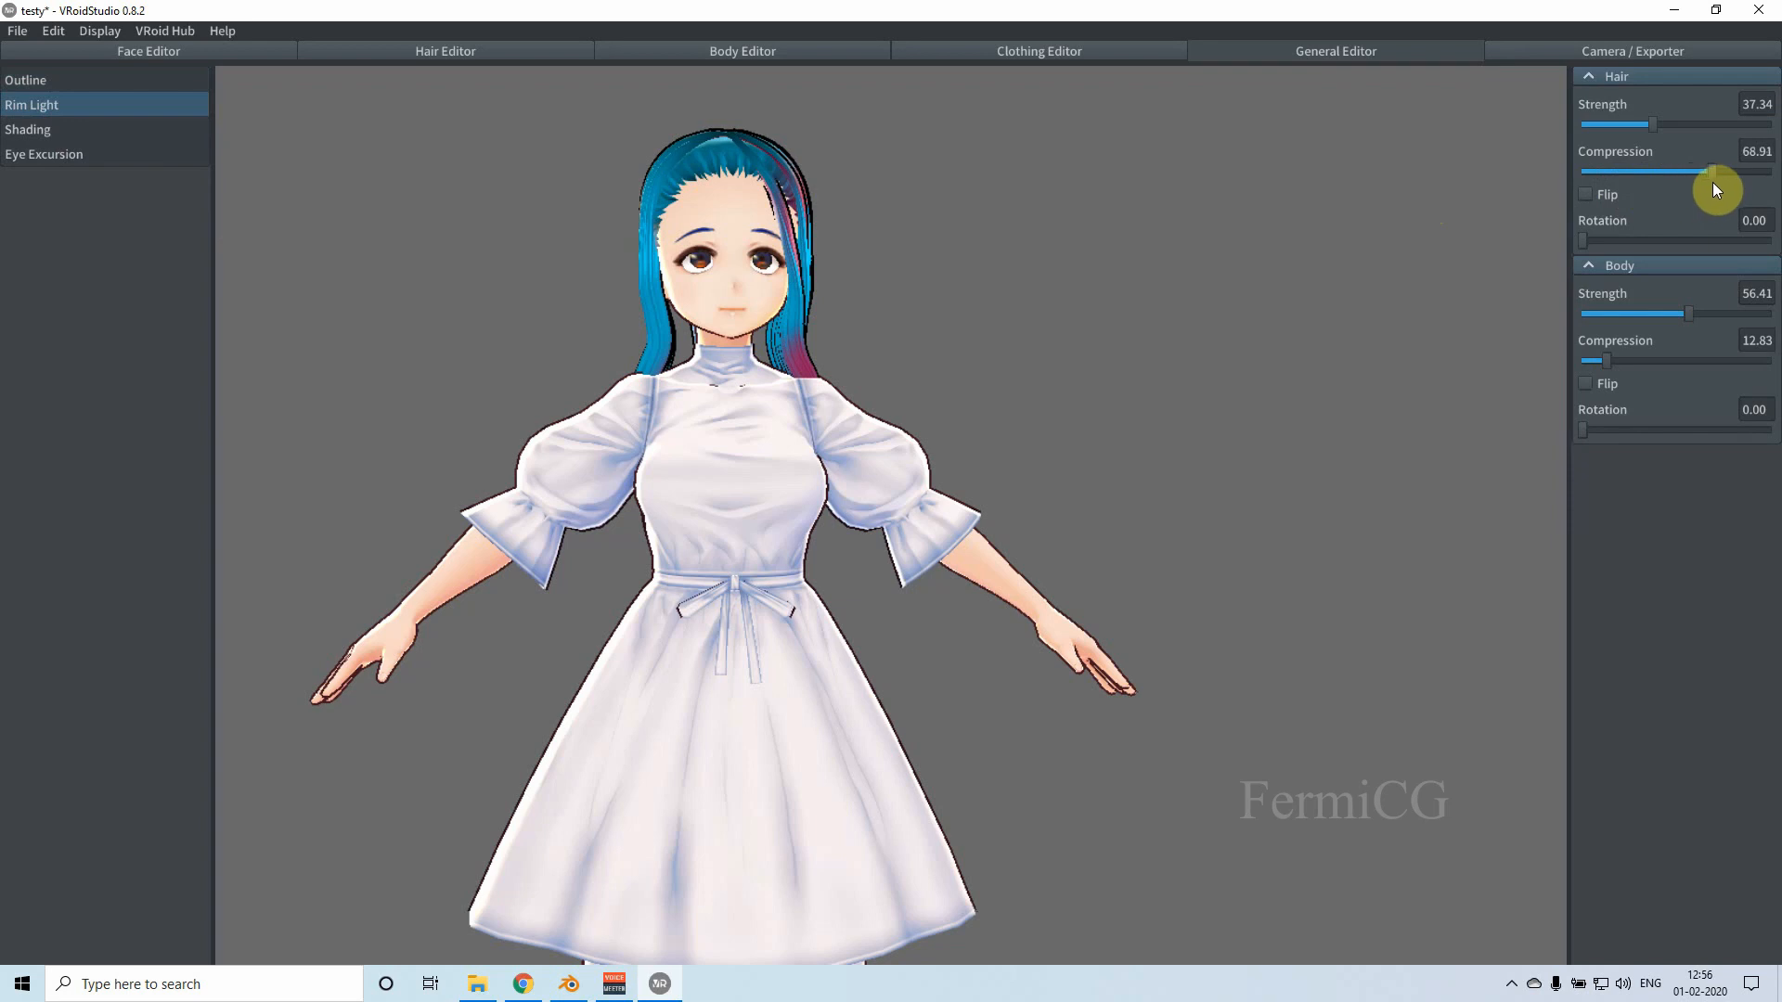
{"action": "left_click_drag", "start_coordinate": [1655, 126], "coordinate": [1731, 132]}
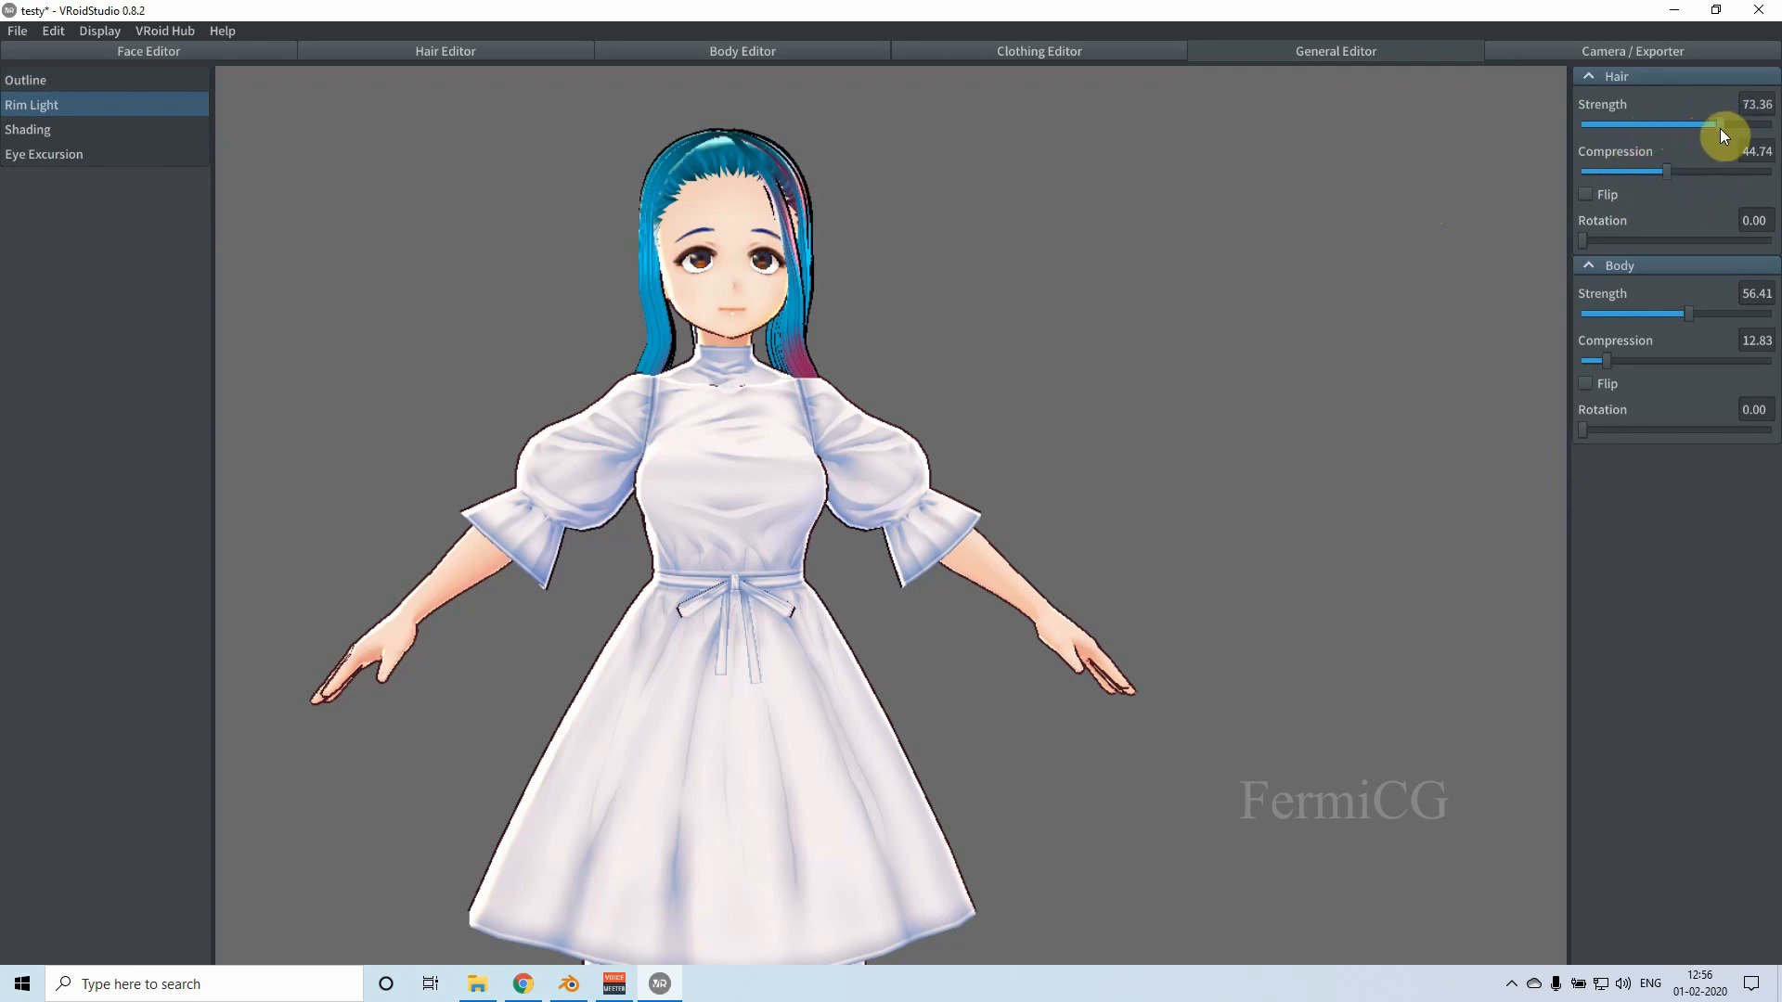
{"action": "left_click", "coordinate": [37, 139]}
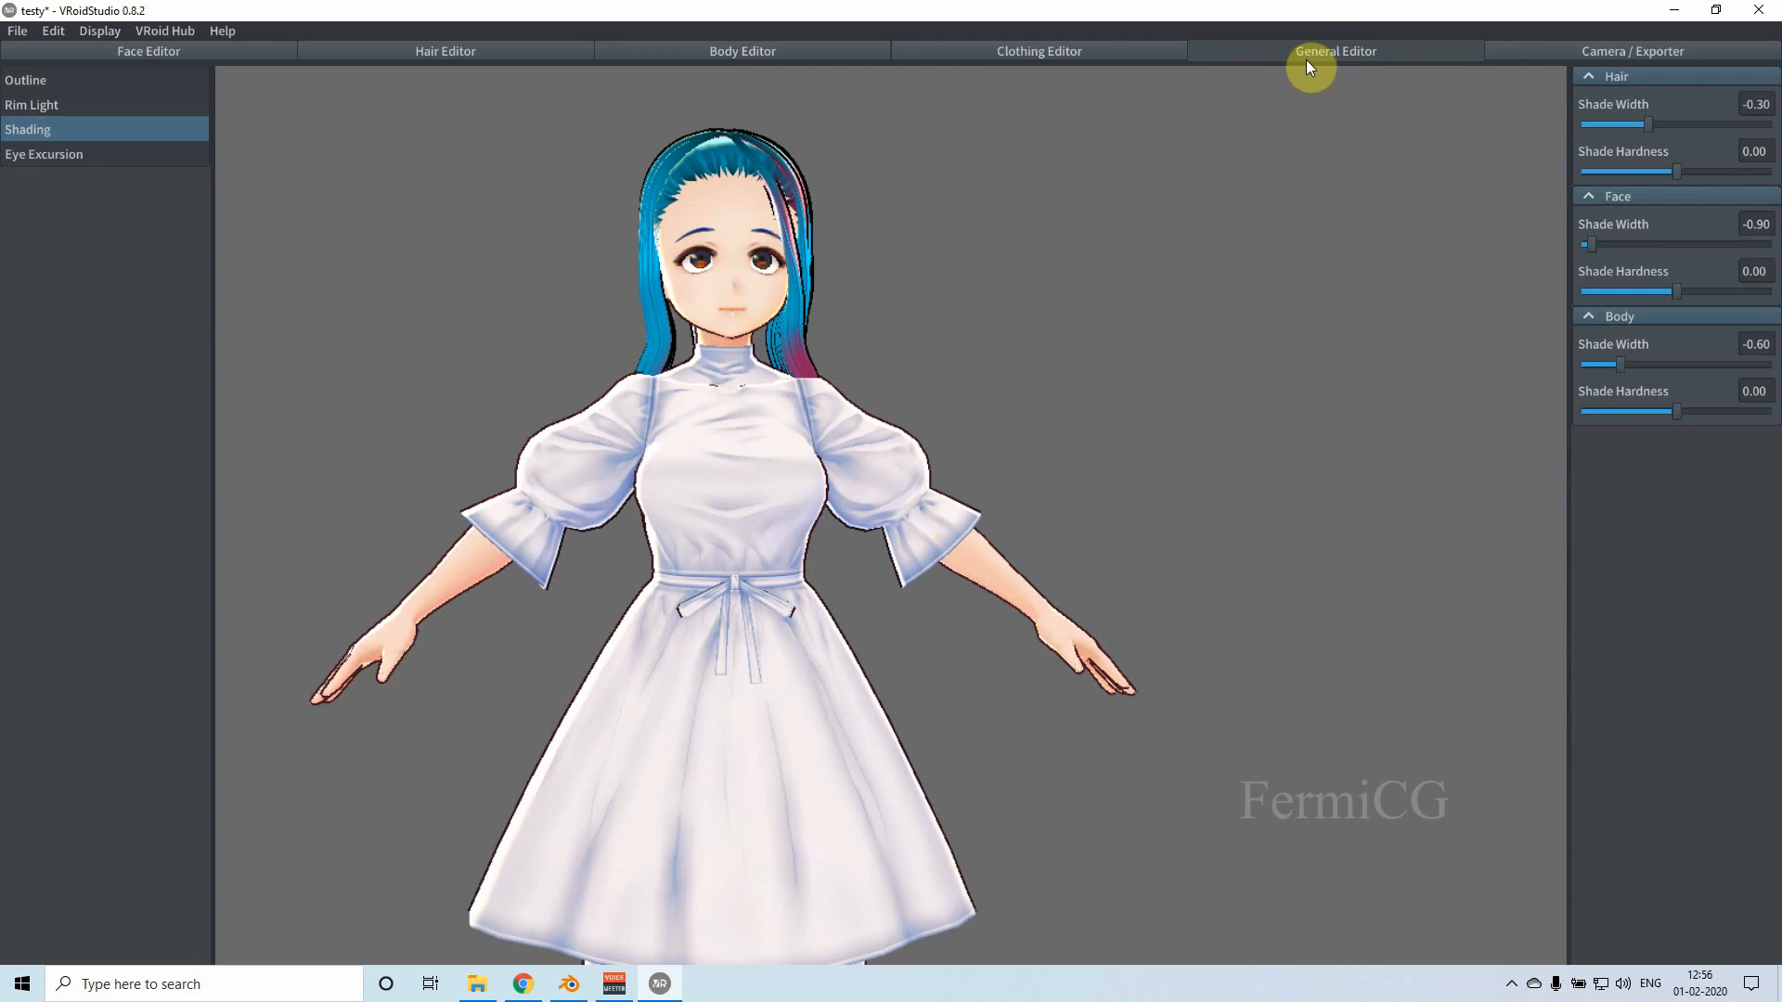
{"action": "right_click_drag", "start_coordinate": [855, 425], "coordinate": [799, 462]}
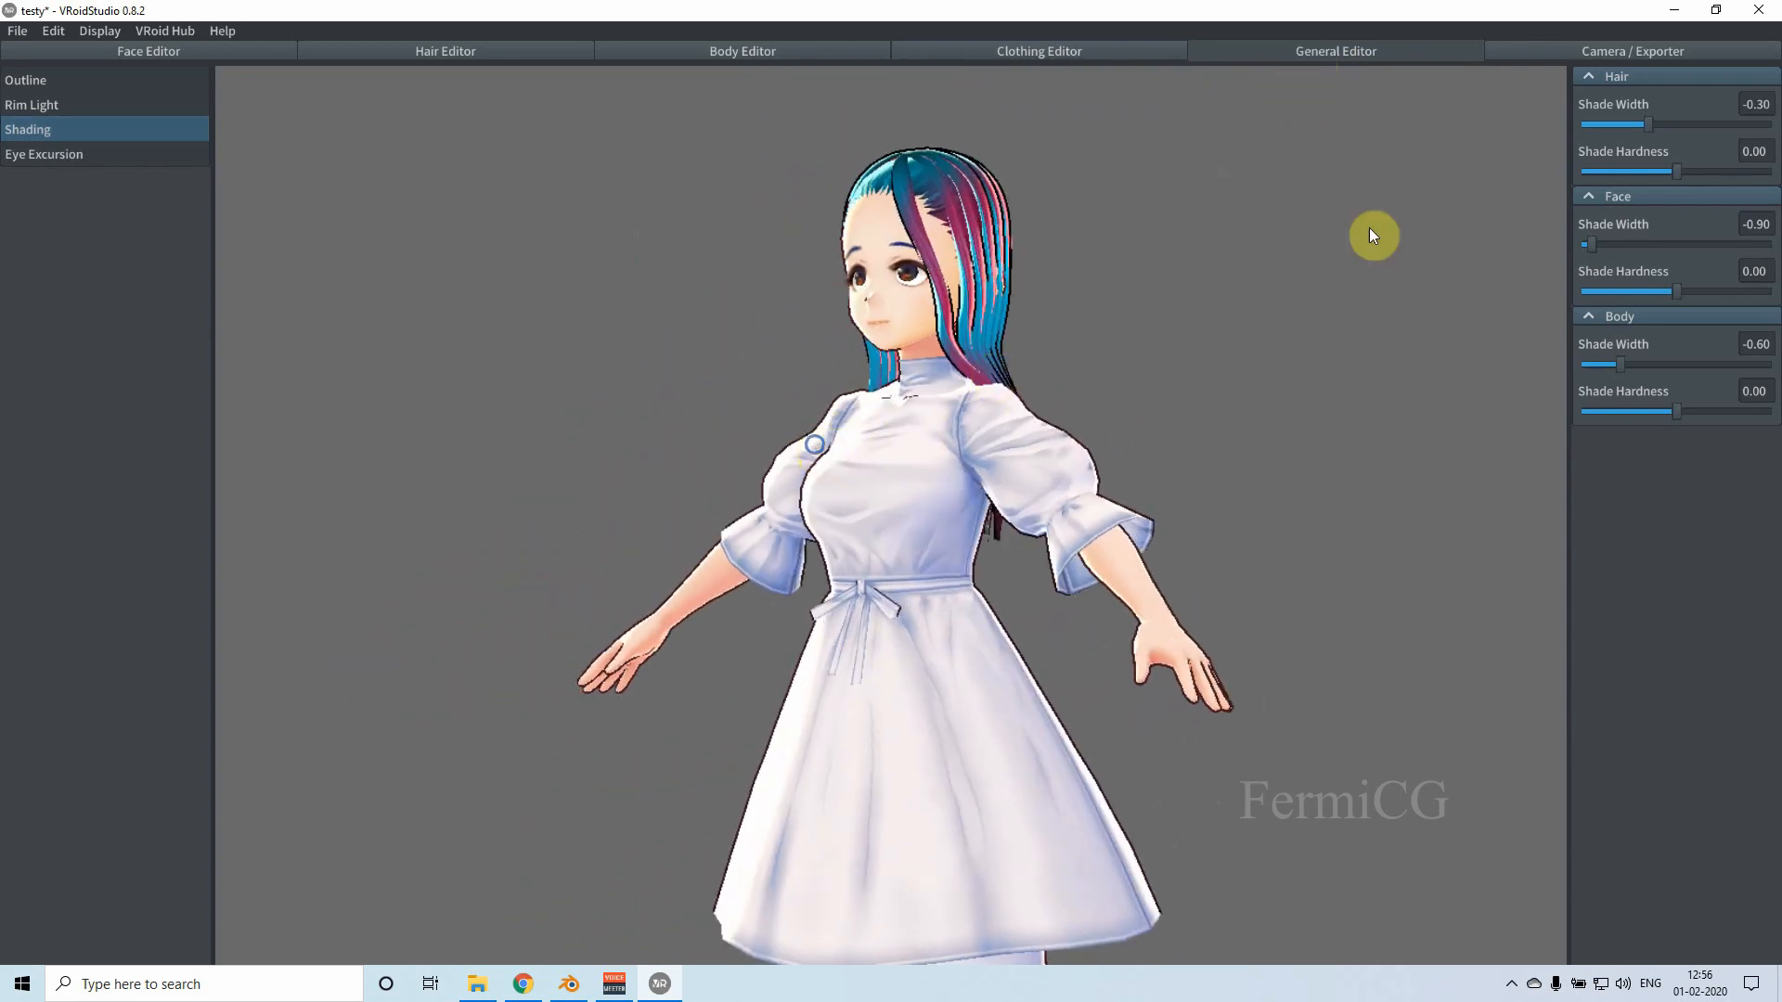
Step: Switch to the camera and export workspace and set the character's animation to the Default pose
{"action": "left_click", "coordinate": [1647, 56]}
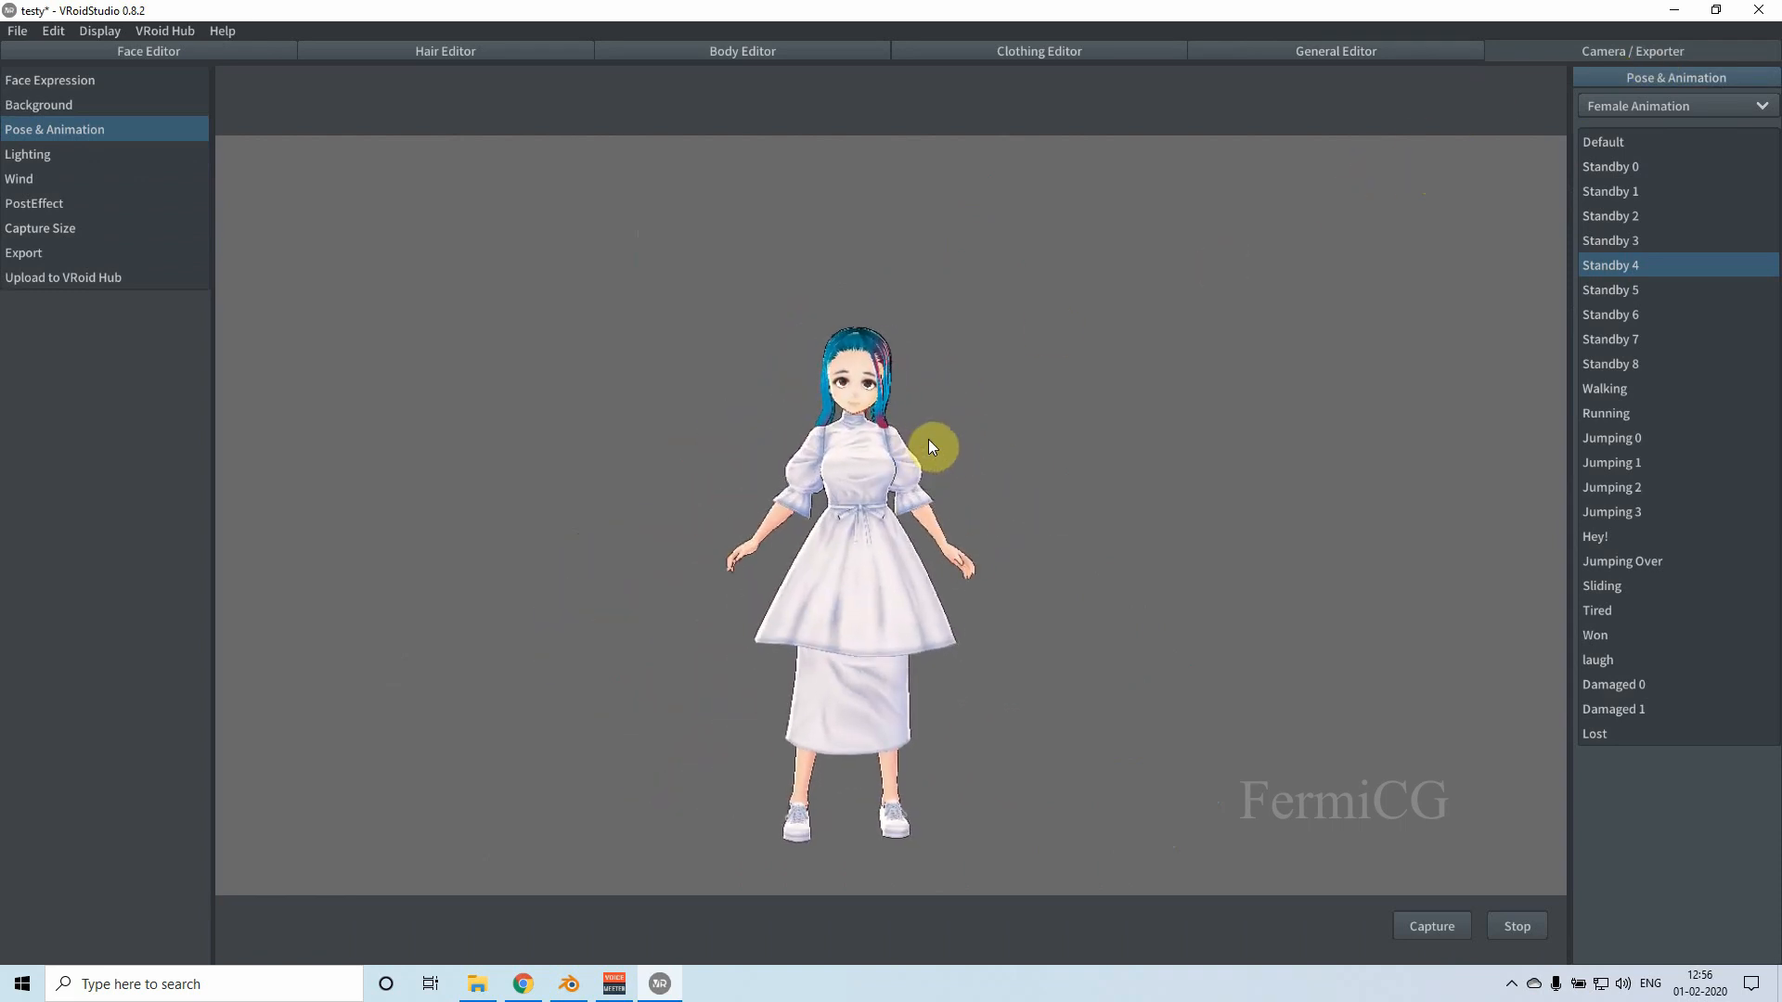
{"action": "left_click", "coordinate": [78, 85]}
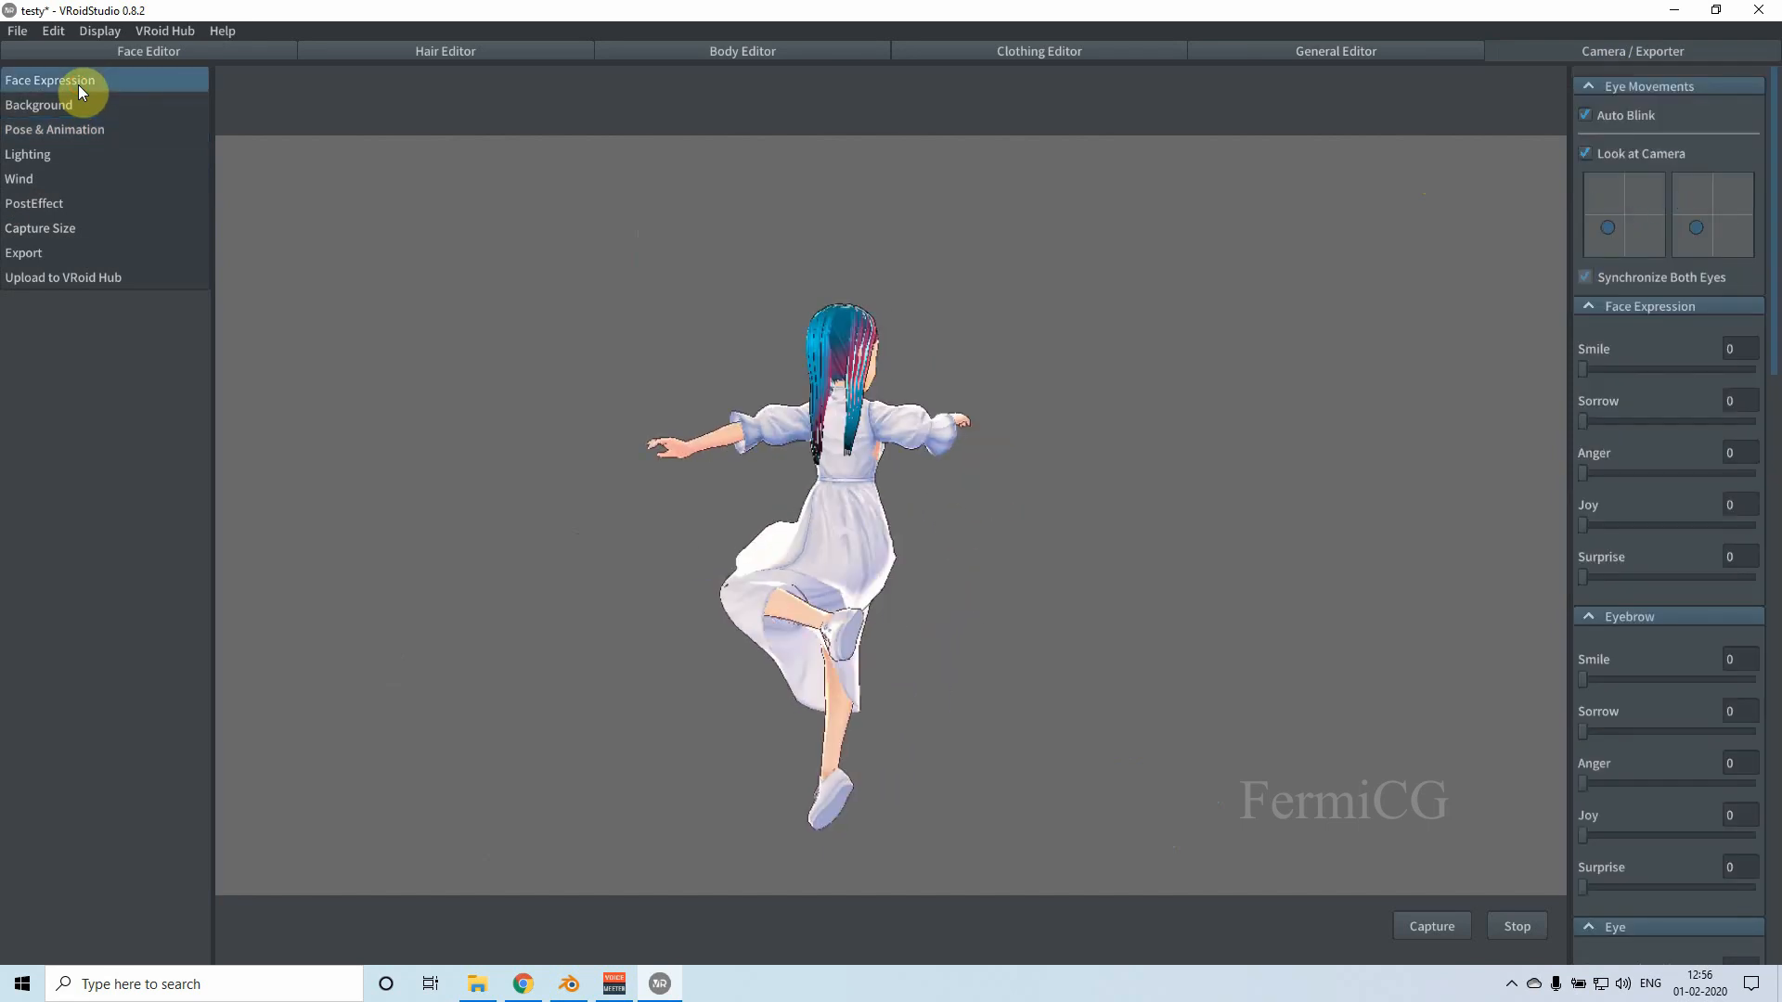
{"action": "scroll", "coordinate": [888, 375], "scroll_direction": "up", "scroll_amount": 8}
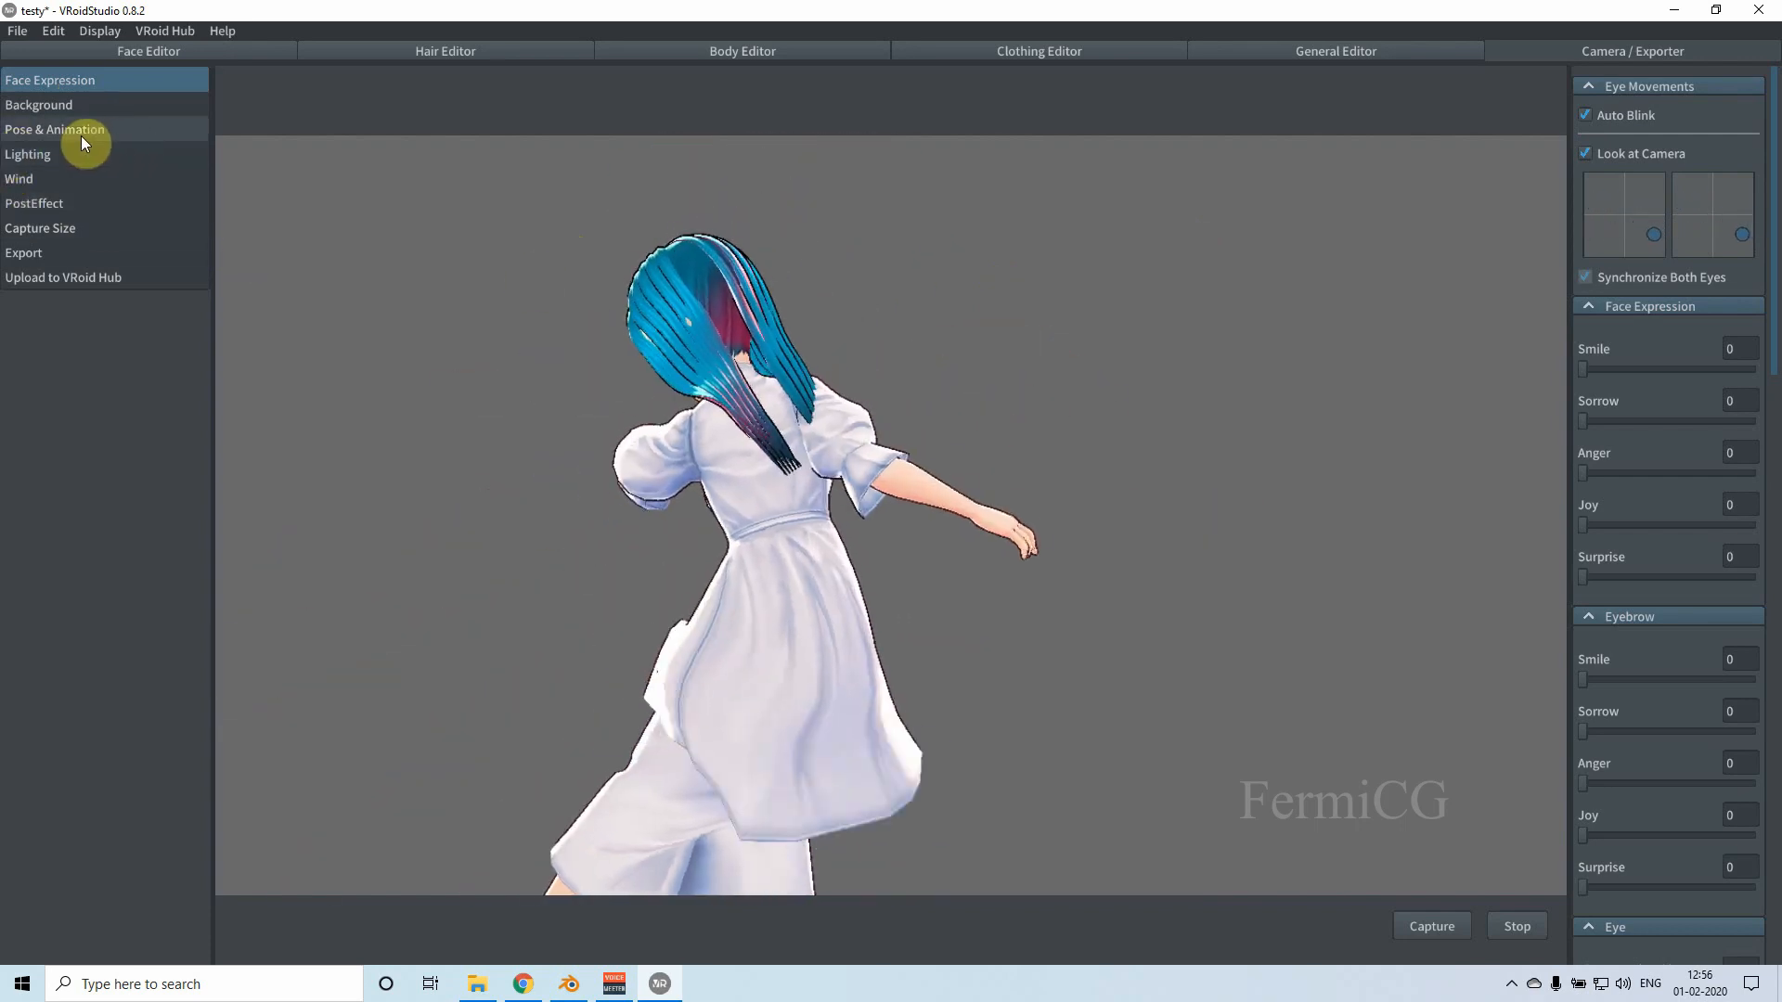
{"action": "left_click", "coordinate": [81, 132]}
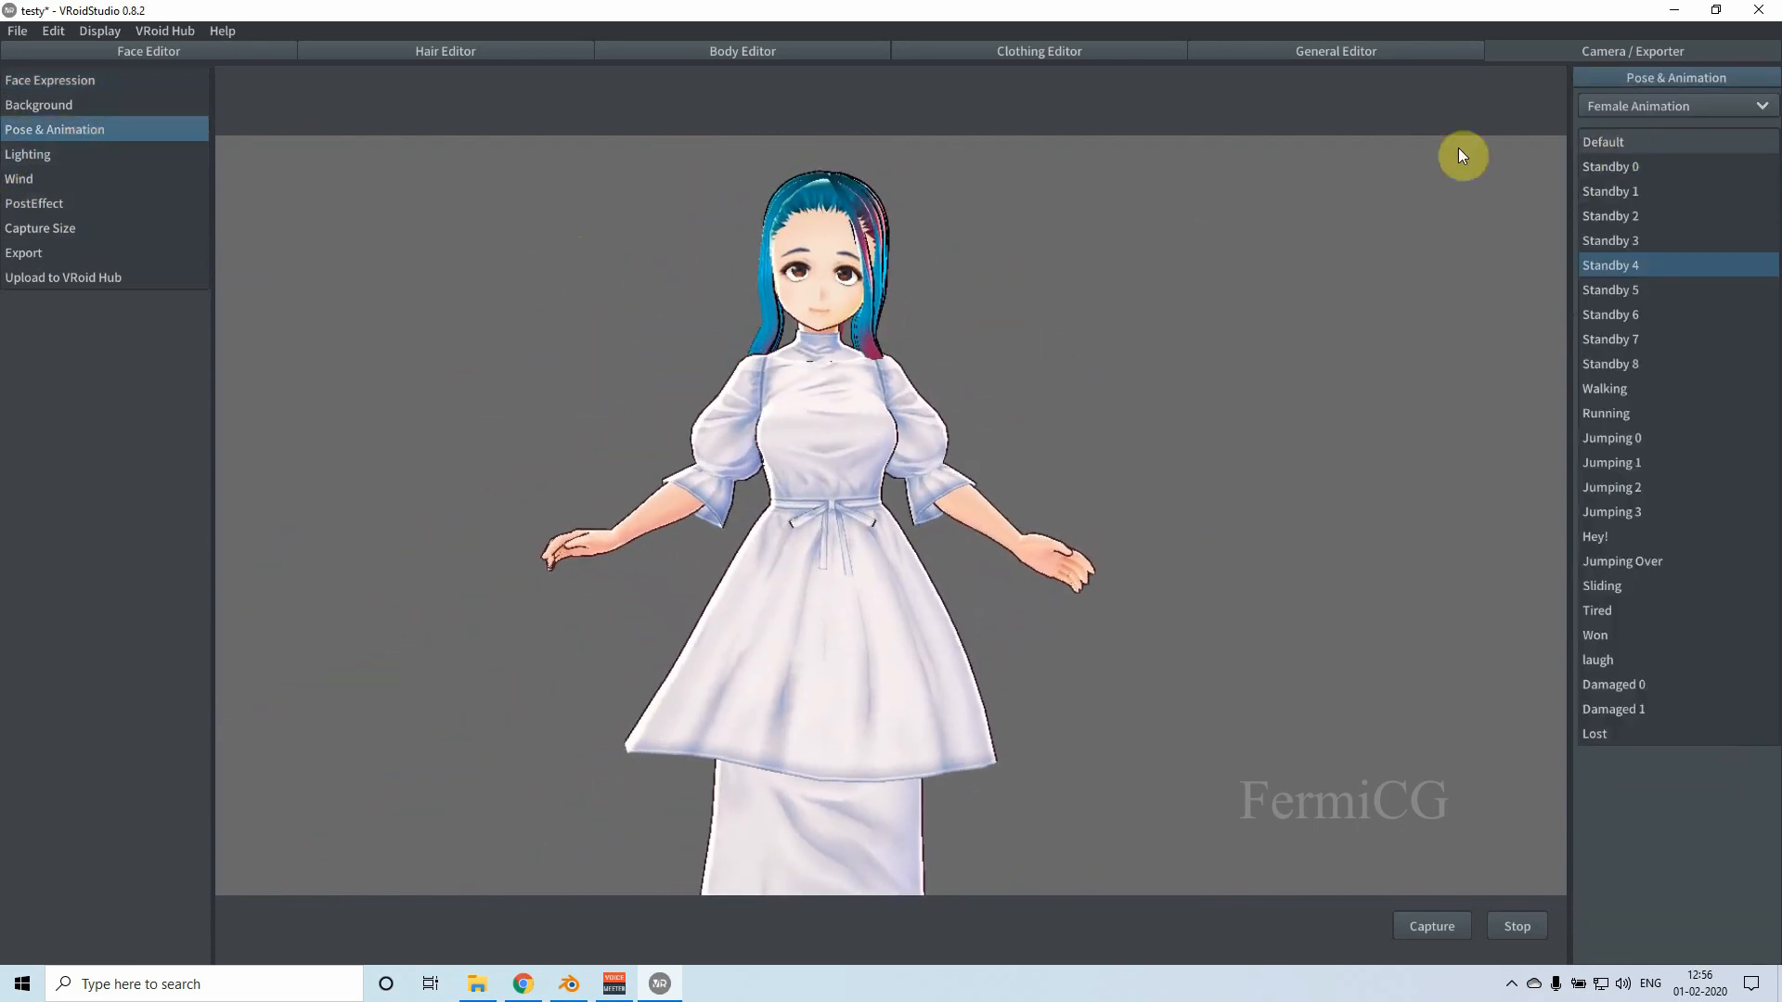
{"action": "left_click", "coordinate": [1610, 141]}
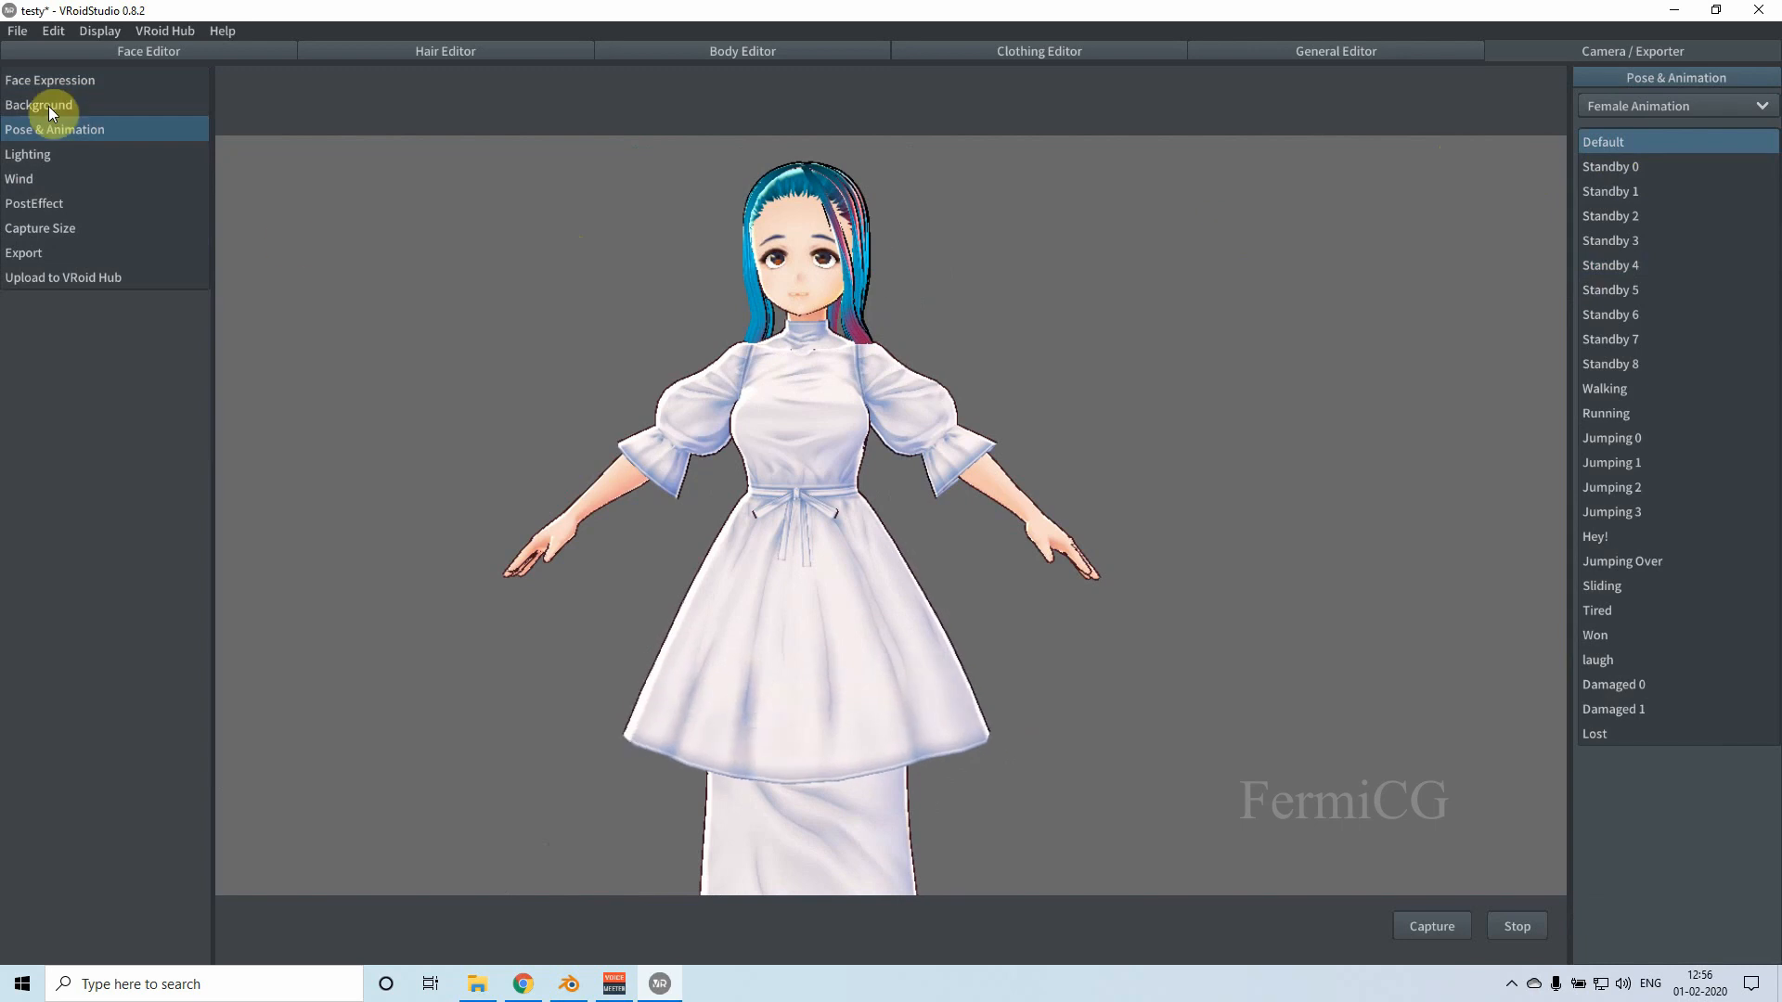
Step: Turn off Look at Camera and Synchronize Both Eyes, move each eye's gaze separately, and re-enable Look at Camera
{"action": "left_click", "coordinate": [65, 79]}
{"action": "scroll", "coordinate": [864, 197], "scroll_direction": "up", "scroll_amount": 10}
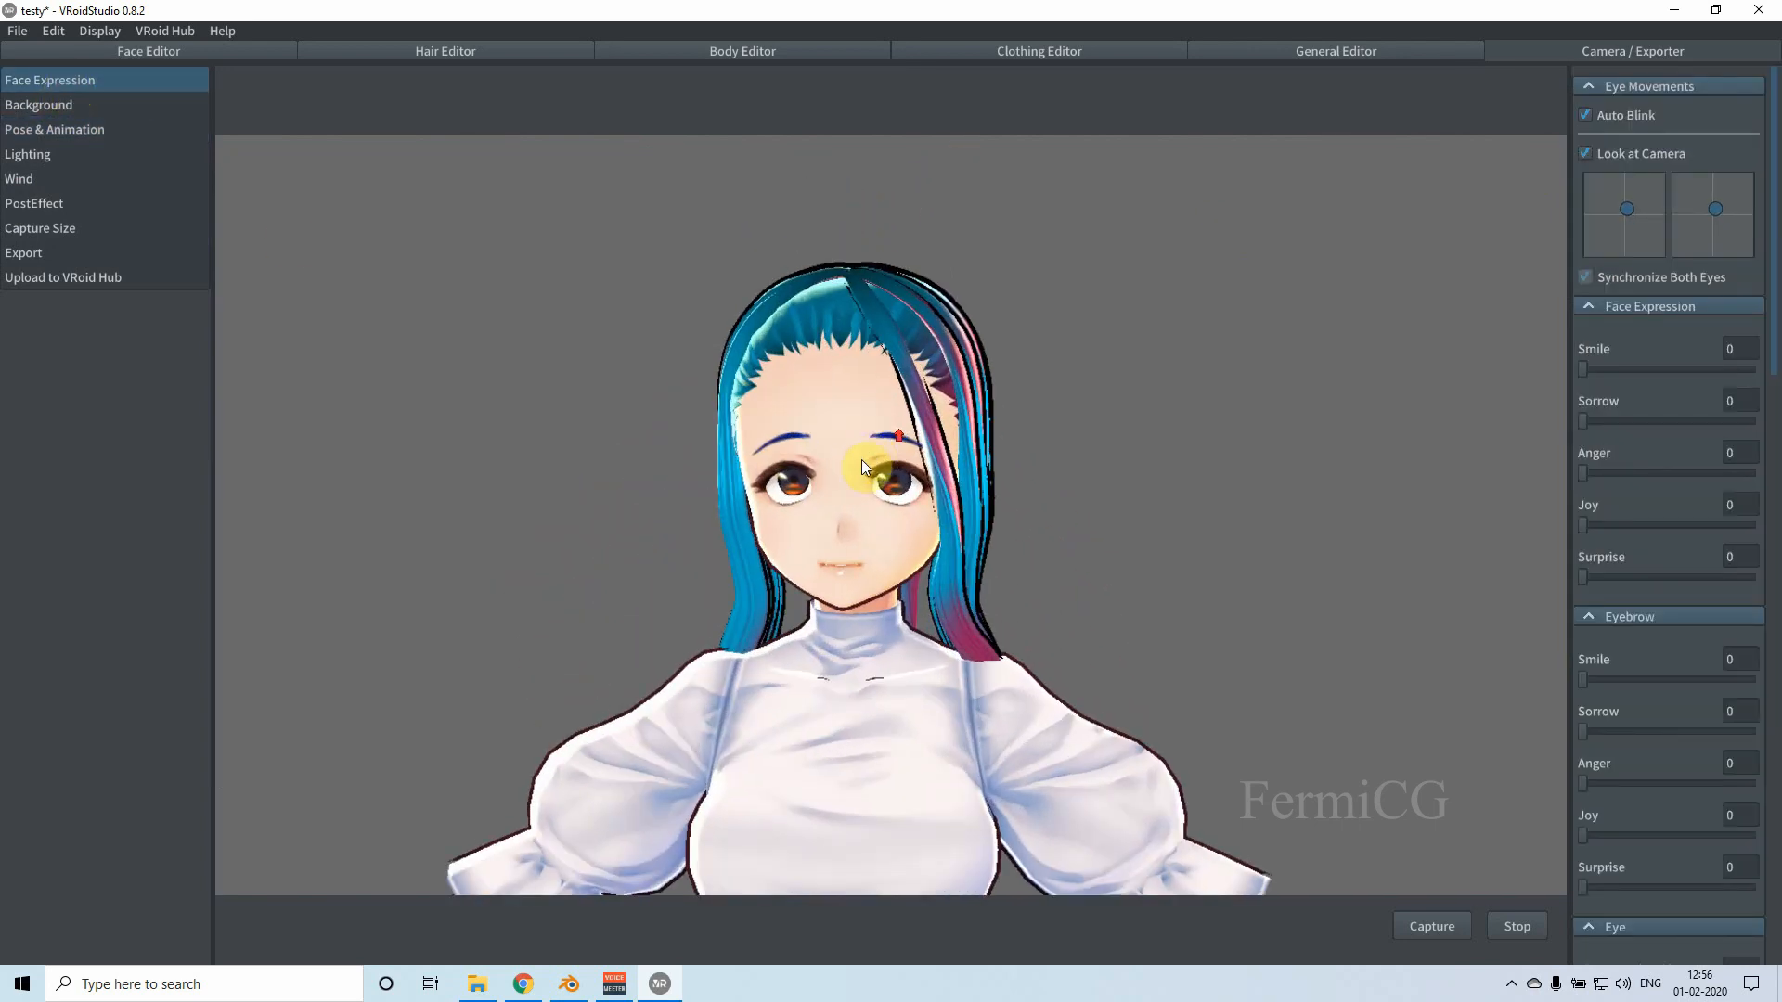
{"action": "scroll", "coordinate": [862, 458], "scroll_direction": "up", "scroll_amount": 3}
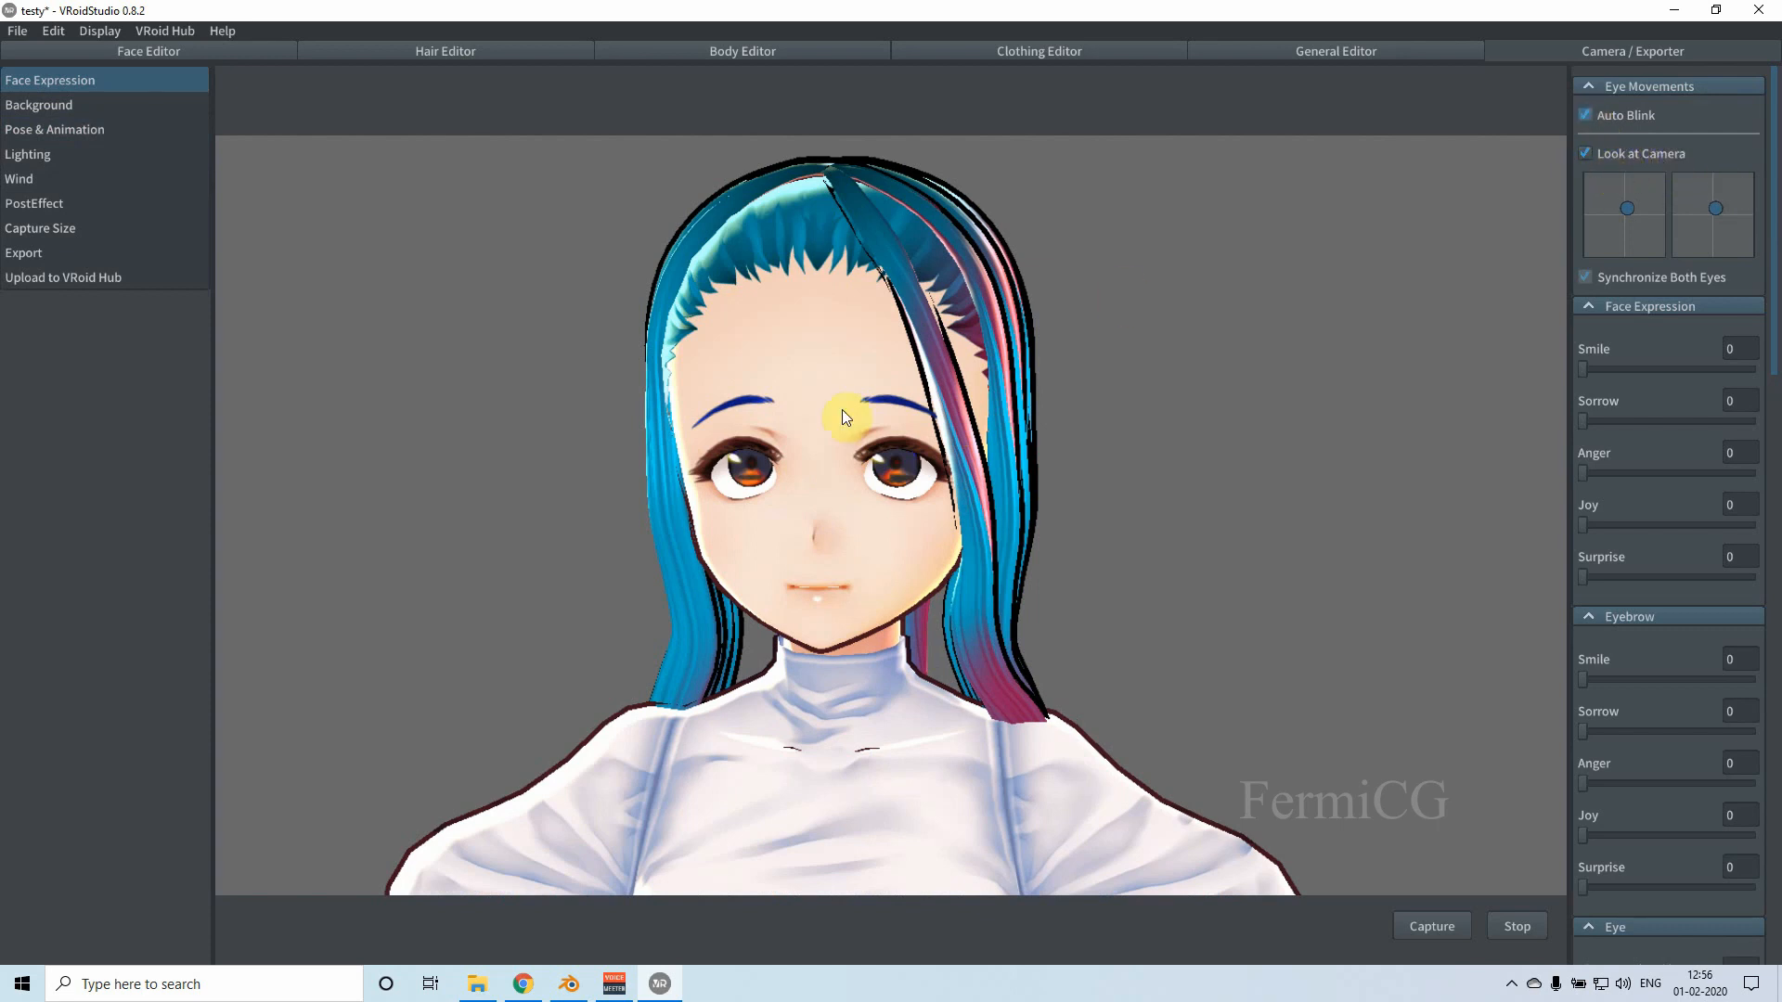
{"action": "right_click_drag", "start_coordinate": [898, 516], "coordinate": [953, 471]}
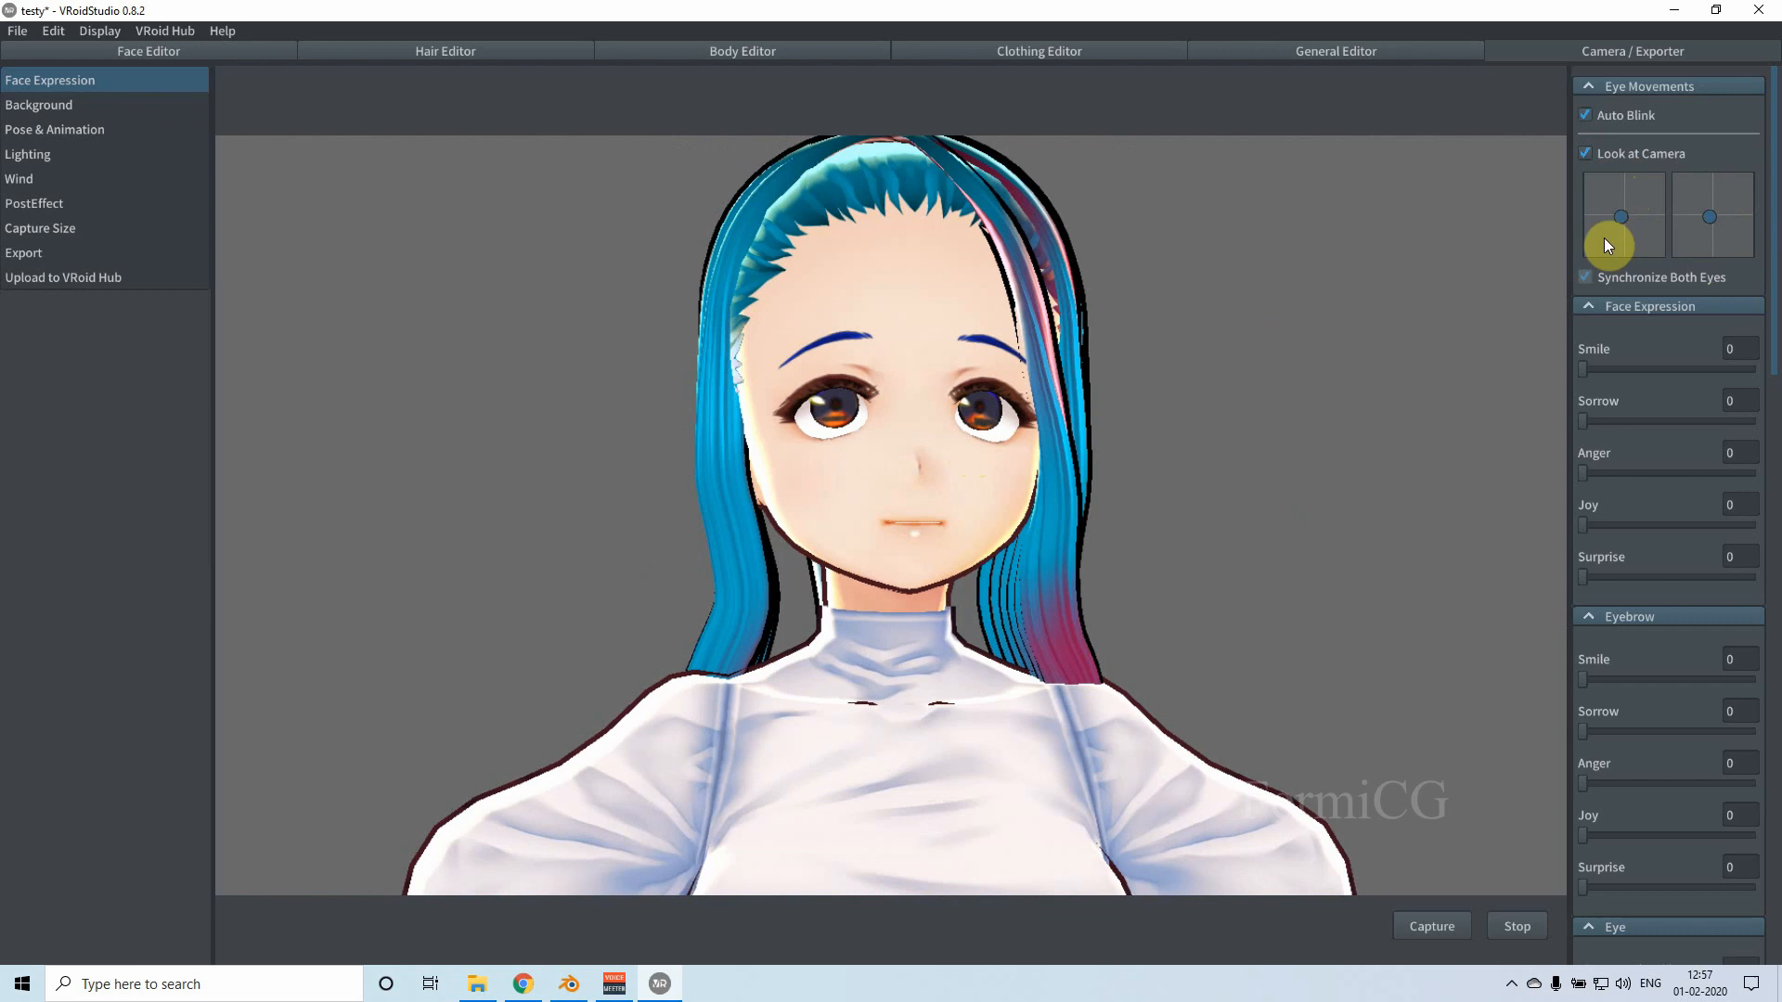
{"action": "left_click", "coordinate": [1586, 155]}
{"action": "mouse_move", "coordinate": [1616, 219]}
{"action": "left_mouse_down"}
{"action": "mouse_move", "coordinate": [1643, 212]}
{"action": "mouse_move", "coordinate": [1601, 228]}
{"action": "left_mouse_up"}
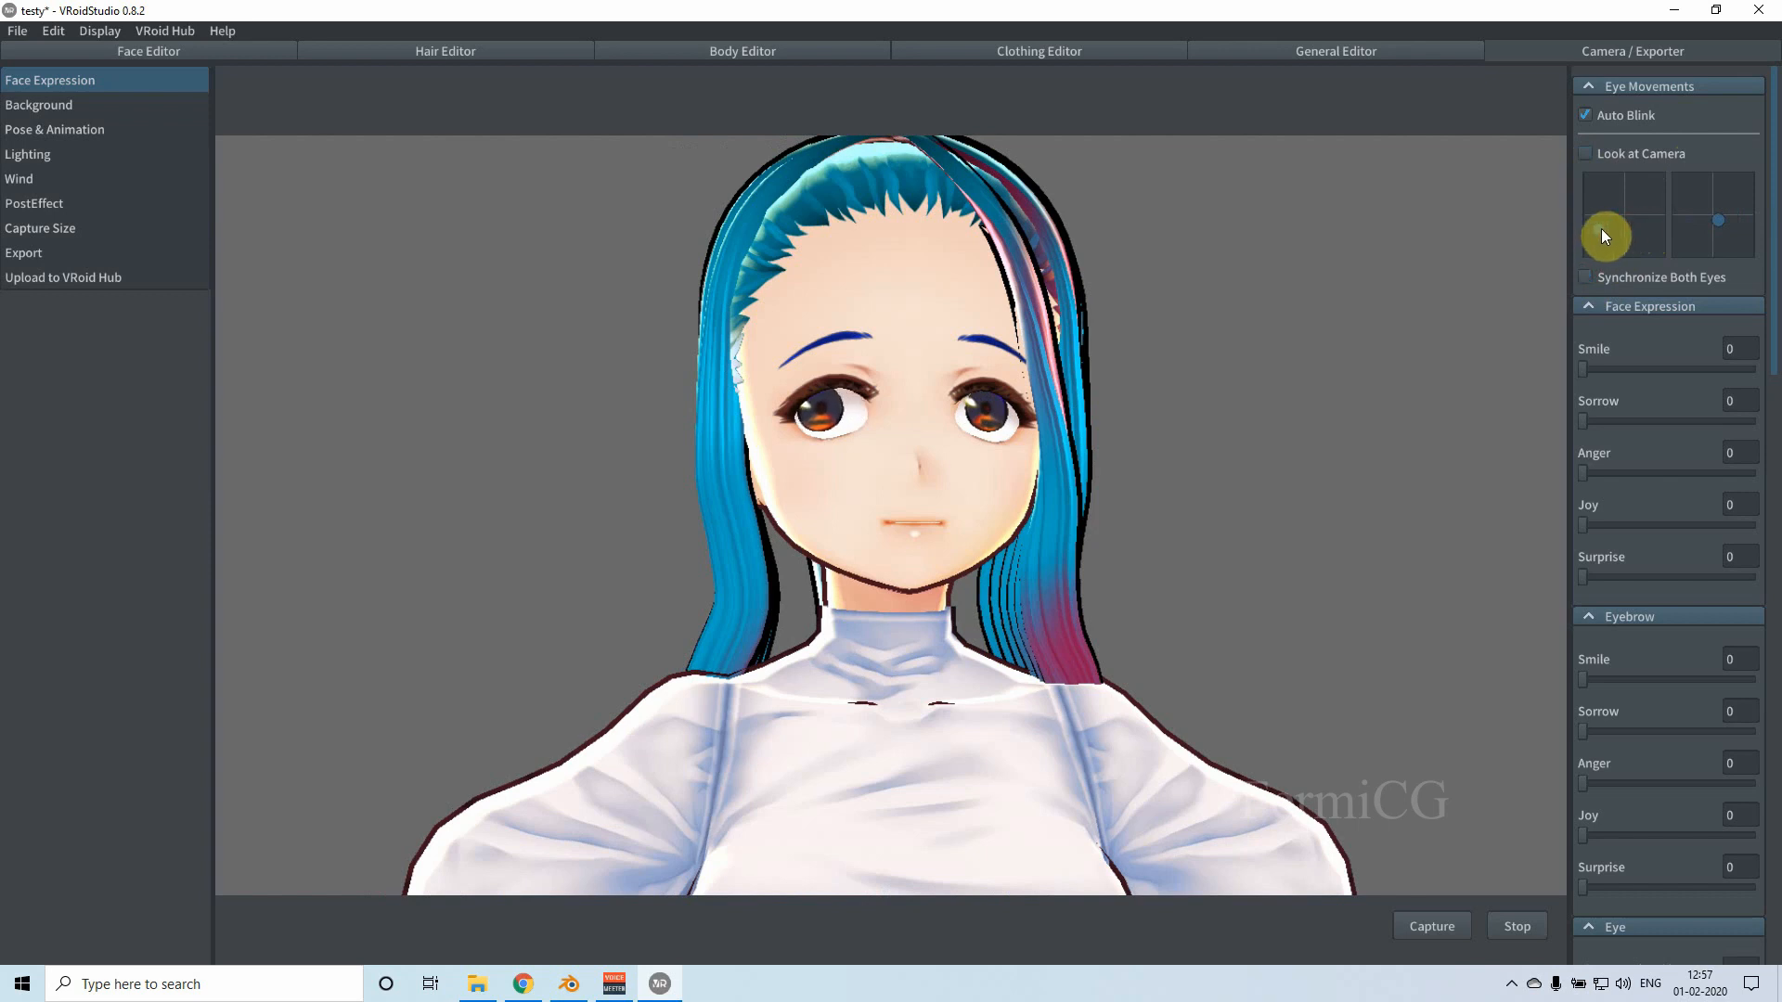
{"action": "left_click_drag", "start_coordinate": [1740, 250], "coordinate": [1699, 248]}
{"action": "left_click", "coordinate": [1587, 153]}
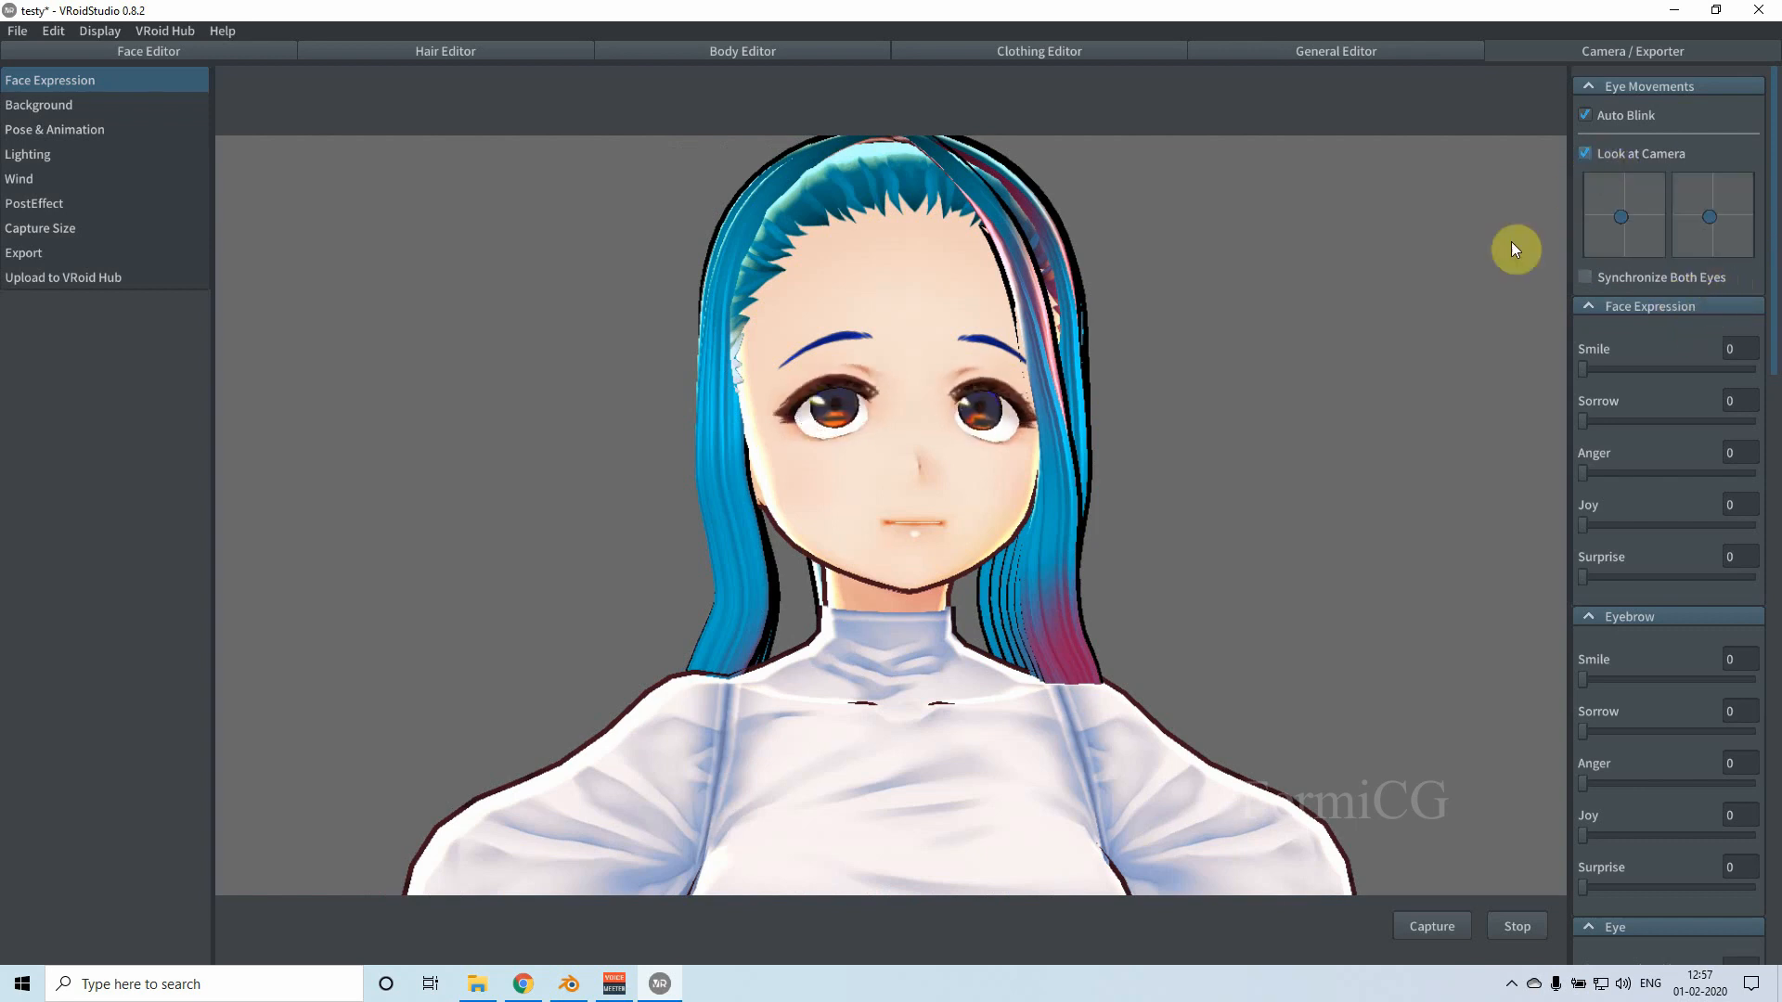
{"action": "left_click", "coordinate": [1585, 276]}
Step: Try the Smile, Sorrow and Surprise face expressions, ending with Smile at 5 and Surprise at 30
{"action": "left_click_drag", "start_coordinate": [1589, 369], "coordinate": [1511, 377]}
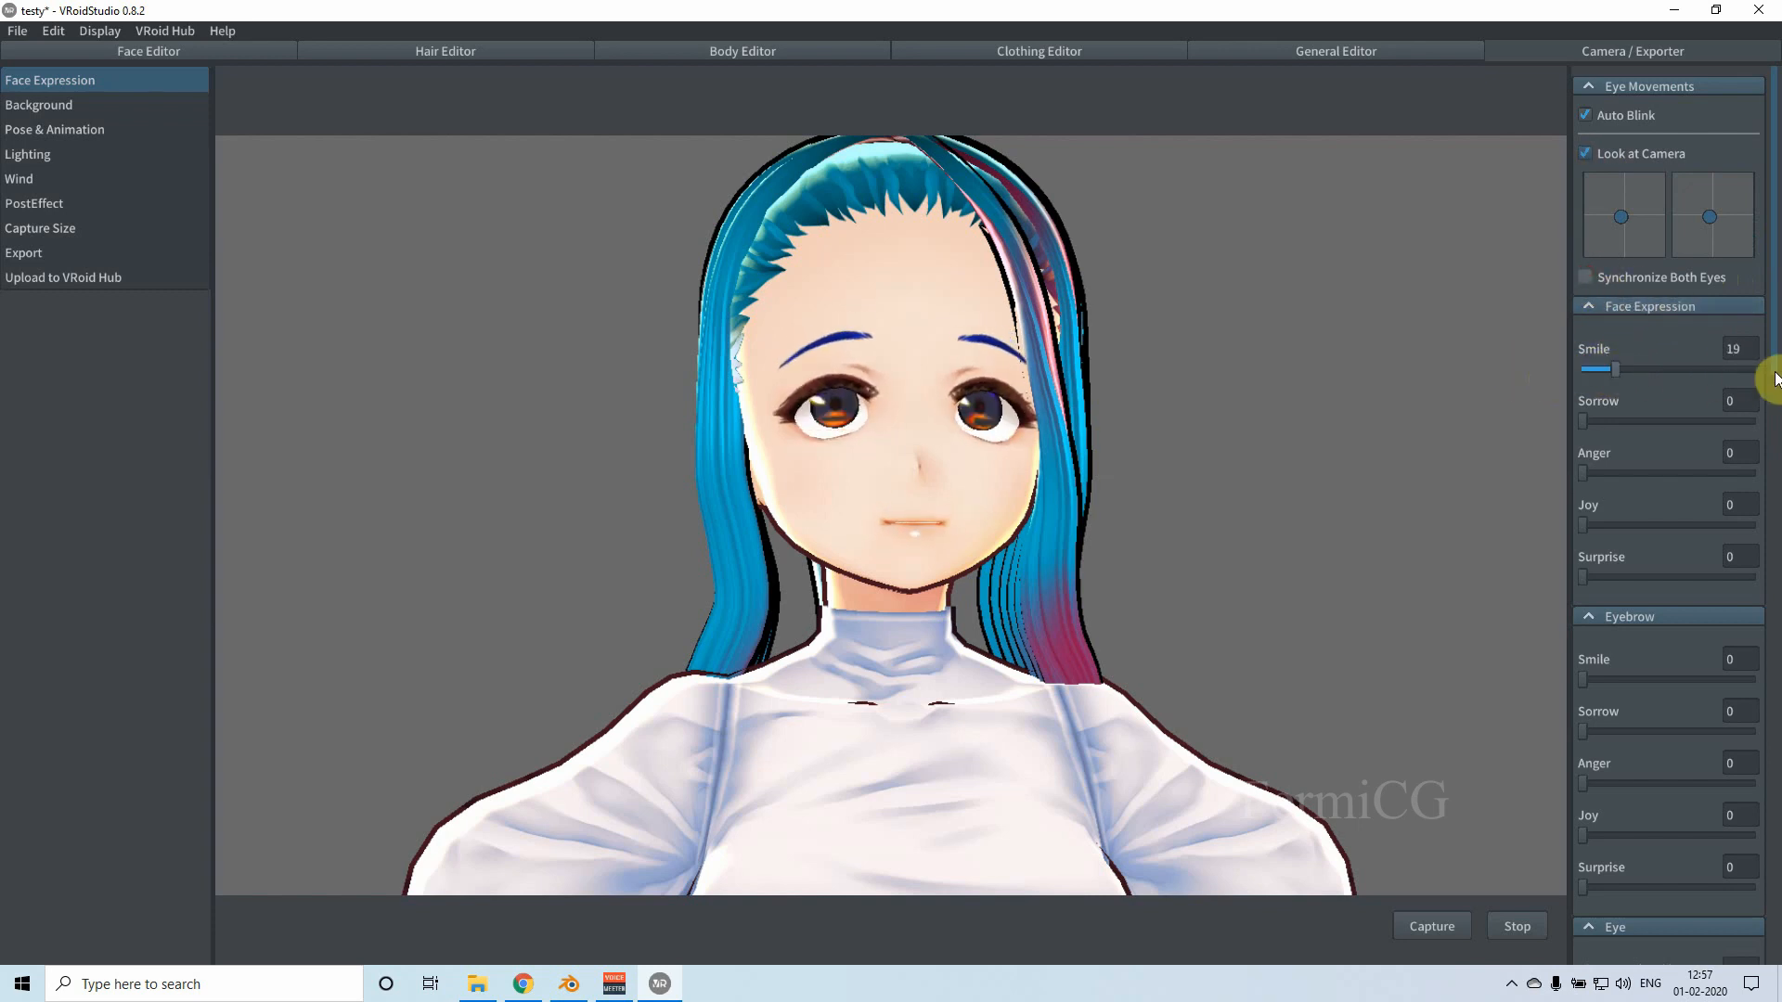
{"action": "left_click", "coordinate": [1589, 419]}
{"action": "left_click_drag", "start_coordinate": [1591, 419], "coordinate": [1515, 486]}
{"action": "left_click_drag", "start_coordinate": [1583, 578], "coordinate": [1776, 568]}
{"action": "mouse_move", "coordinate": [1584, 369]}
{"action": "left_mouse_down"}
{"action": "mouse_move", "coordinate": [1702, 381]}
{"action": "mouse_move", "coordinate": [1548, 376]}
{"action": "mouse_move", "coordinate": [1591, 386]}
{"action": "left_mouse_up"}
{"action": "left_click_drag", "start_coordinate": [1673, 581], "coordinate": [1635, 581]}
{"action": "mouse_move", "coordinate": [1004, 531]}
{"action": "right_mouse_down"}
{"action": "mouse_move", "coordinate": [1030, 512]}
{"action": "mouse_move", "coordinate": [1011, 530]}
{"action": "right_mouse_up"}
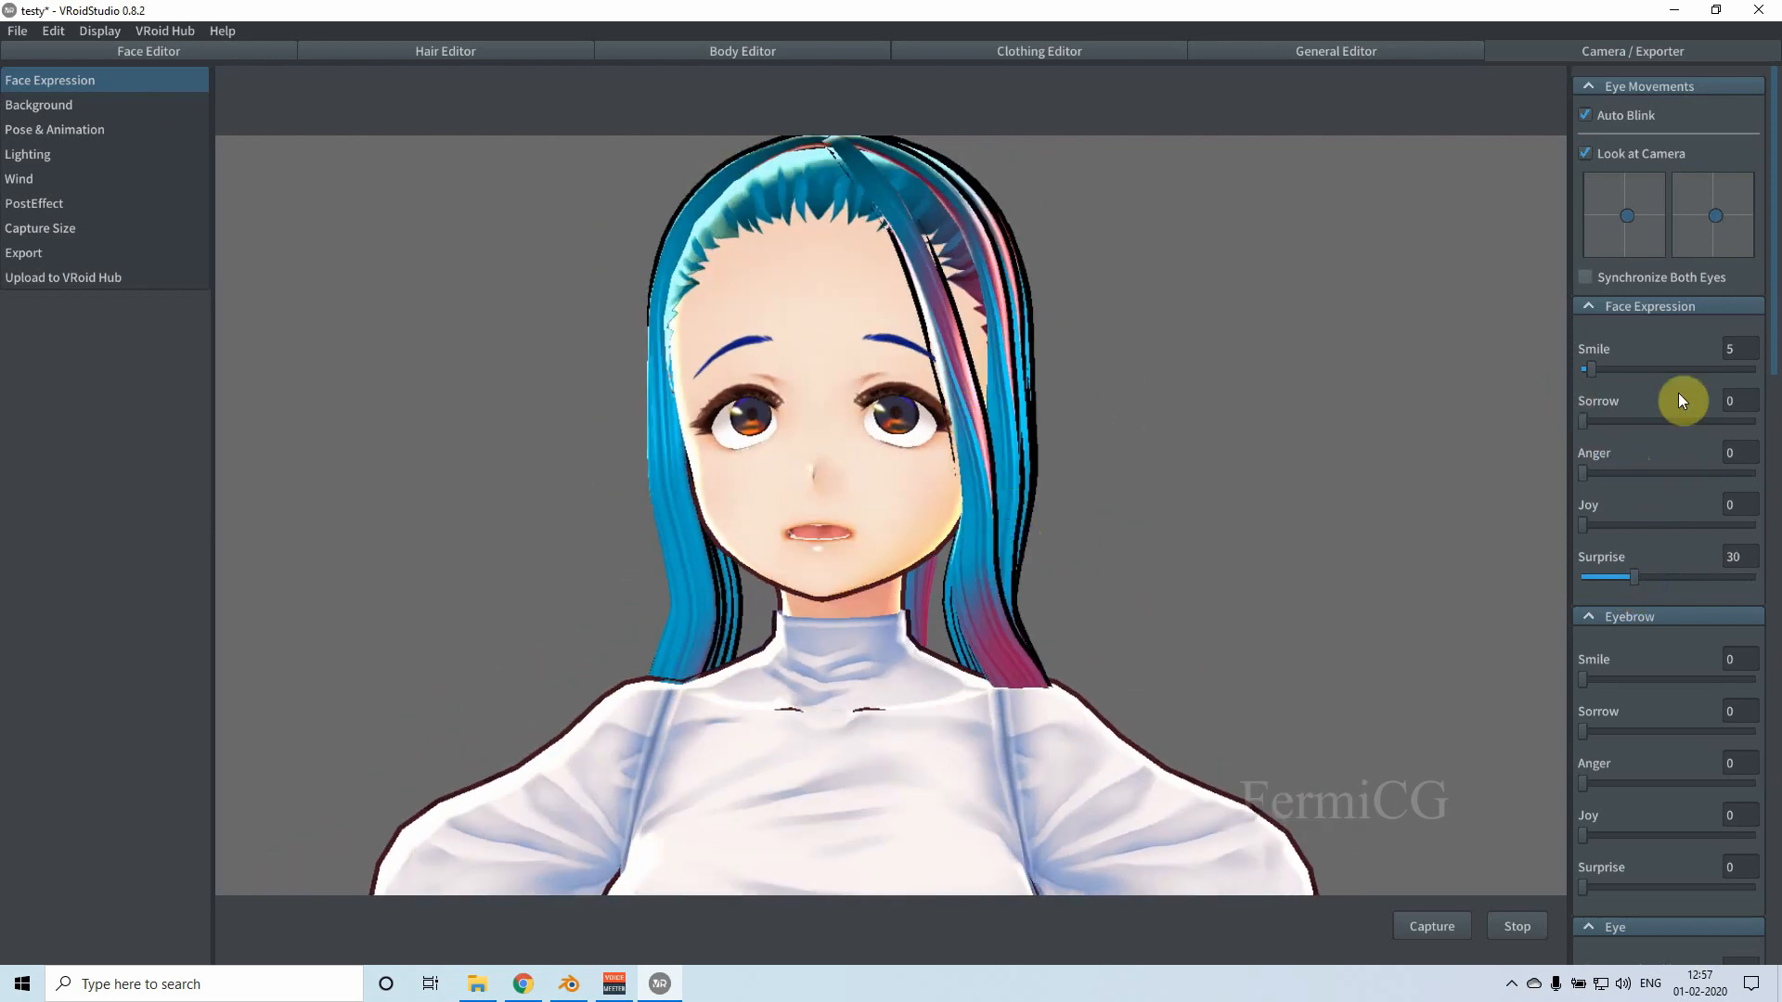
Step: Try the eyebrow expressions with Smile at 18 and Anger at about 38, and look over the eye closeness options
{"action": "left_click_drag", "start_coordinate": [1771, 346], "coordinate": [1771, 434]}
{"action": "left_click_drag", "start_coordinate": [1583, 399], "coordinate": [1624, 405]}
{"action": "left_click", "coordinate": [1604, 506]}
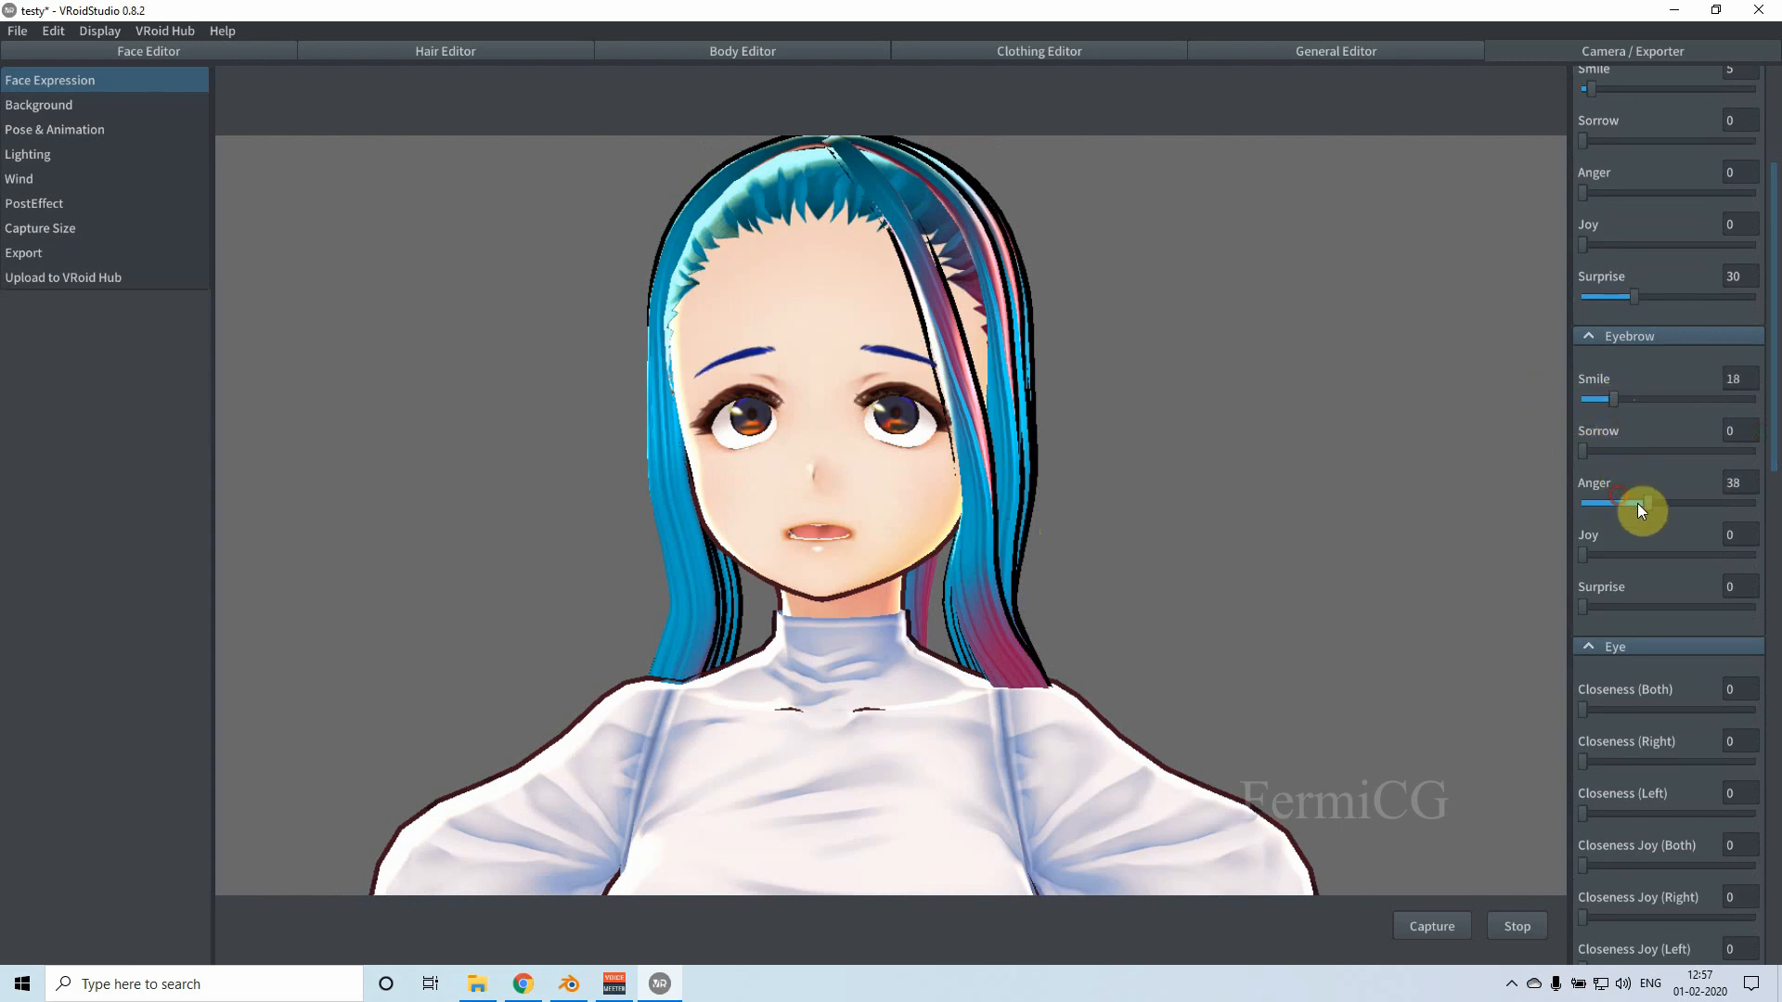
{"action": "left_click_drag", "start_coordinate": [1774, 460], "coordinate": [1772, 673]}
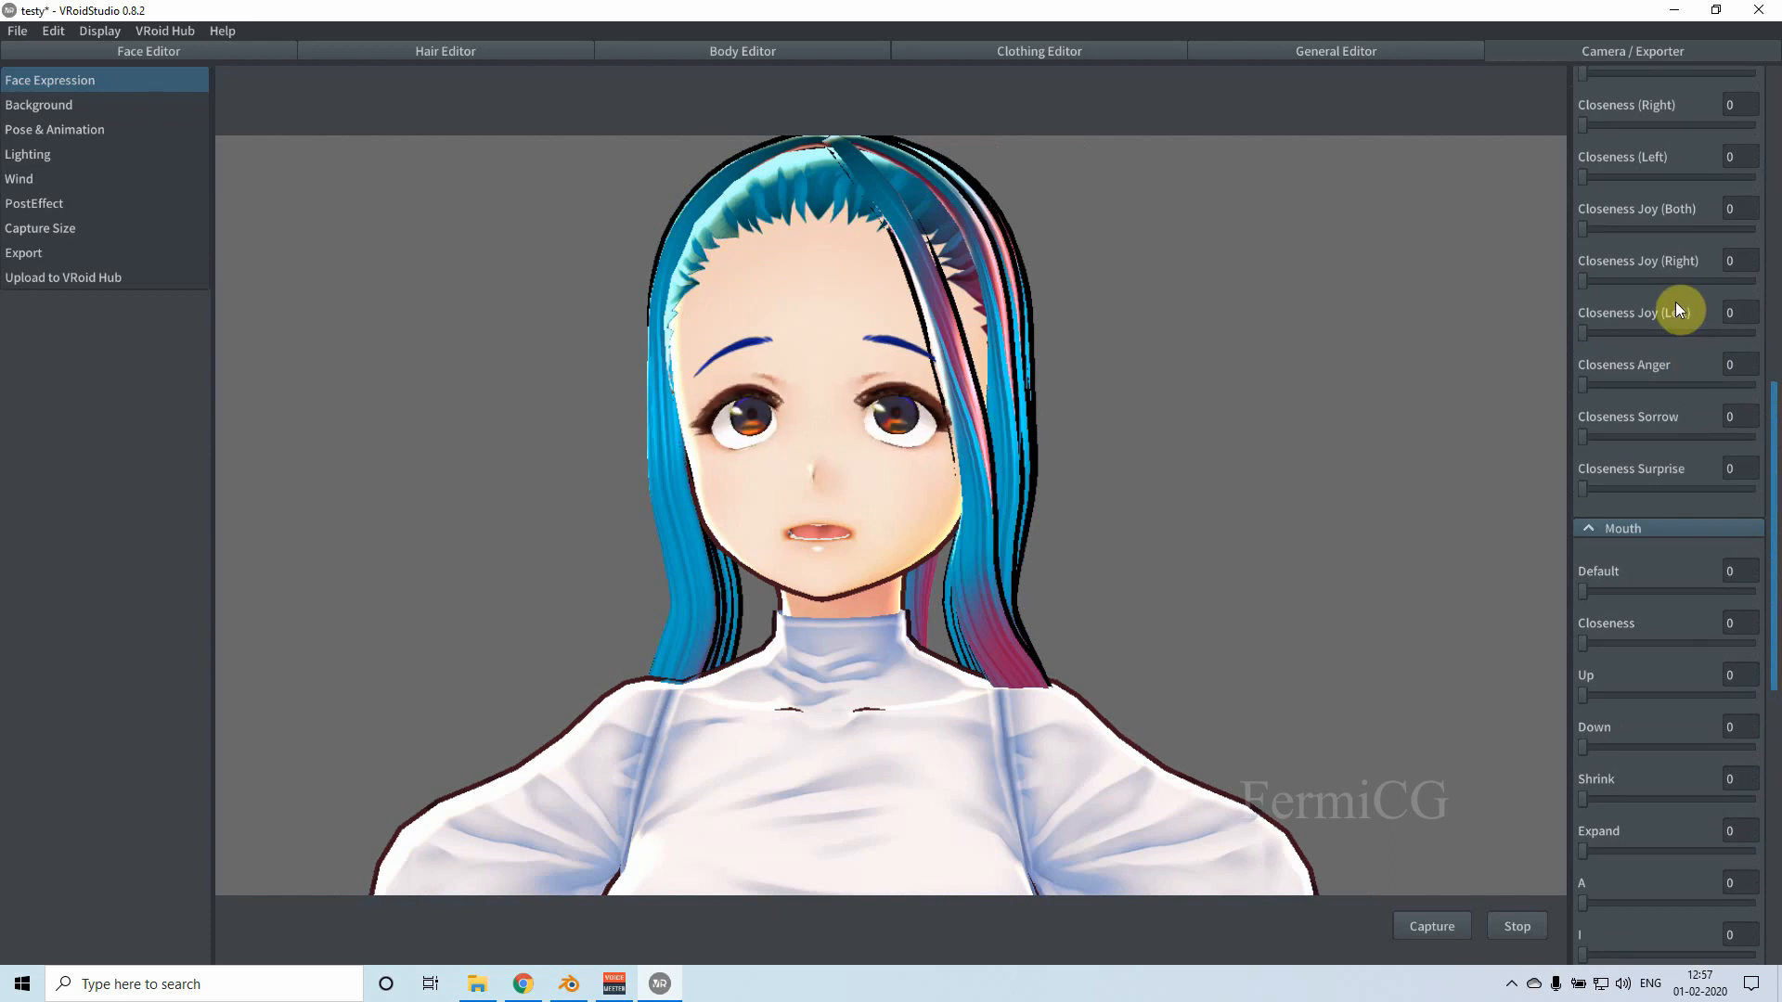
Step: Set the teeth to Fang1 28 and Fang1 (Upper) 100, and test Fang2 at 45 before returning it to 0
{"action": "left_click_drag", "start_coordinate": [1774, 414], "coordinate": [1765, 730]}
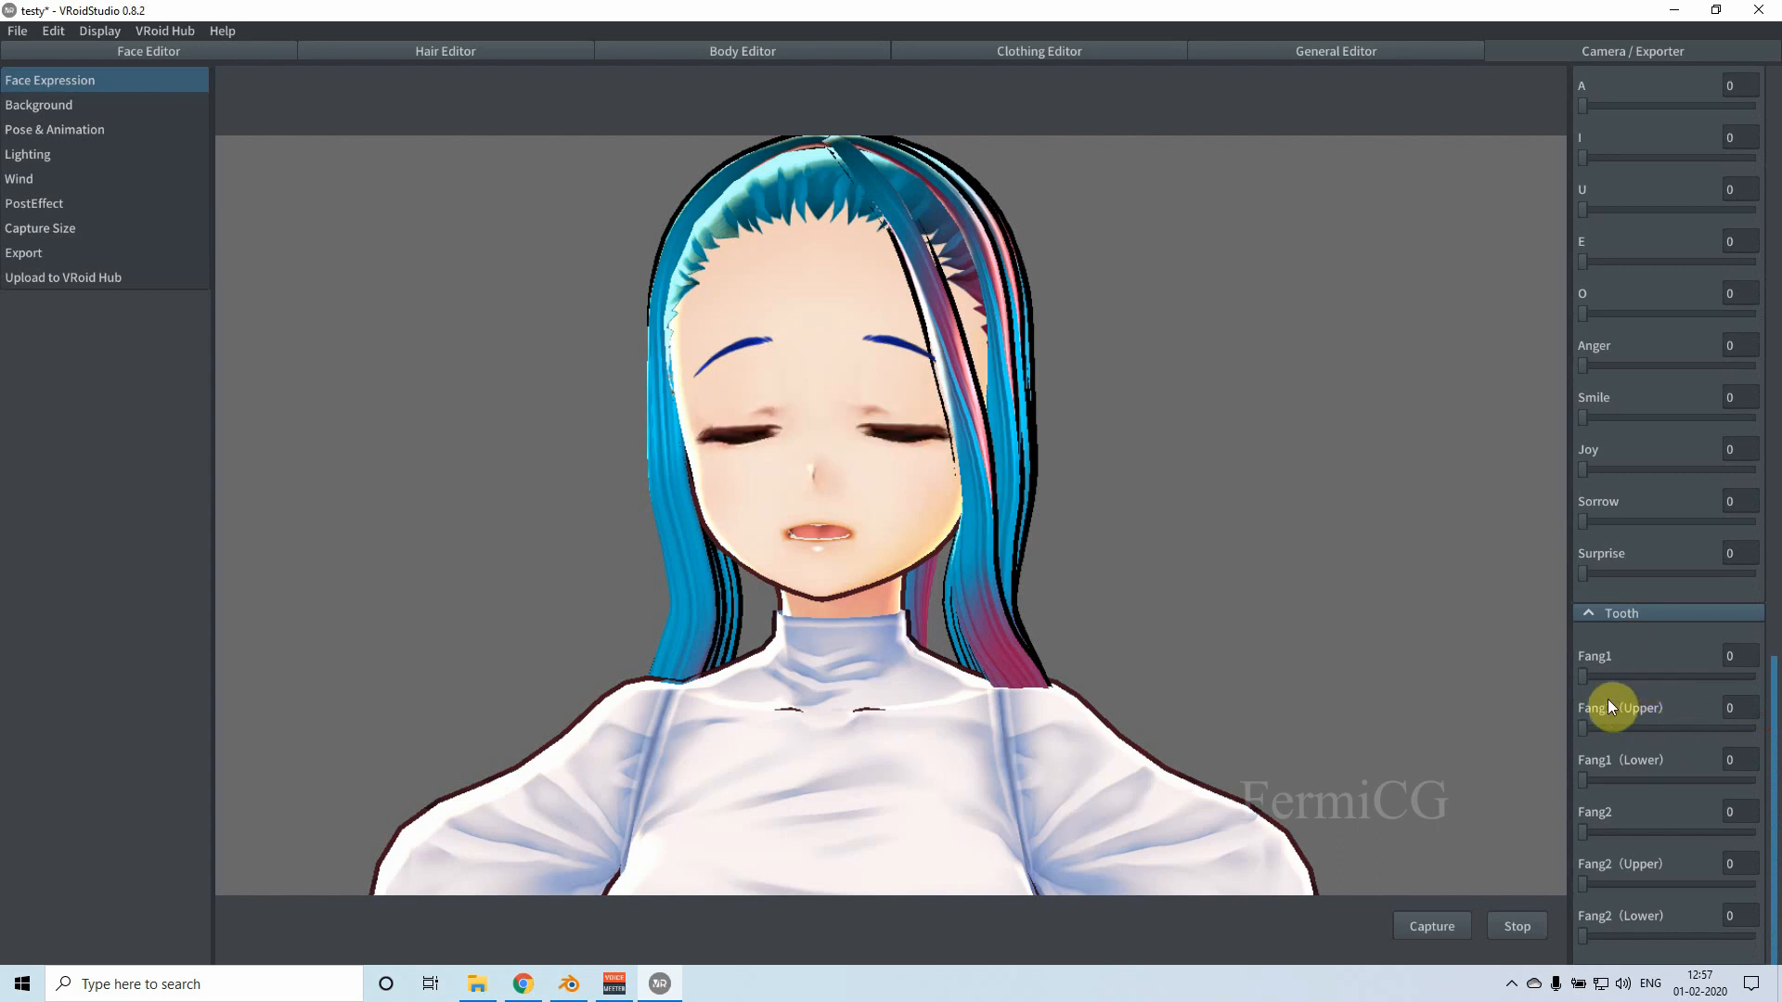
{"action": "left_click_drag", "start_coordinate": [1585, 676], "coordinate": [1773, 689]}
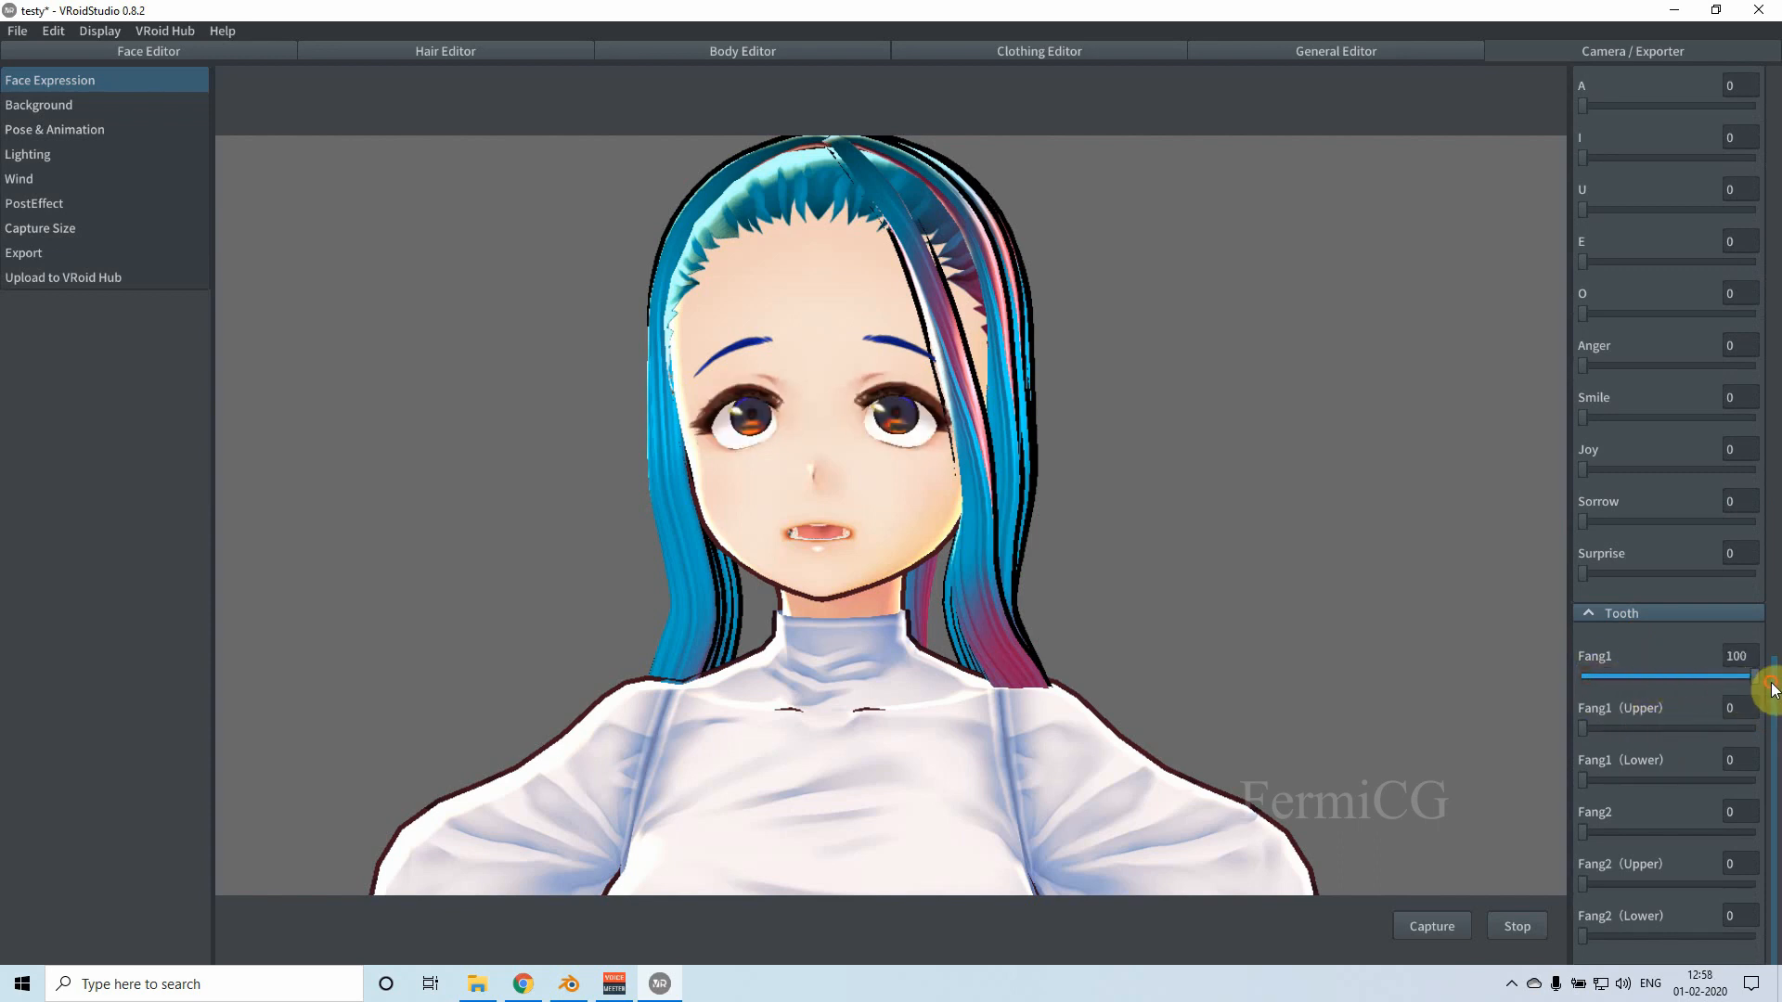
{"action": "scroll", "coordinate": [789, 539], "scroll_direction": "up", "scroll_amount": 5}
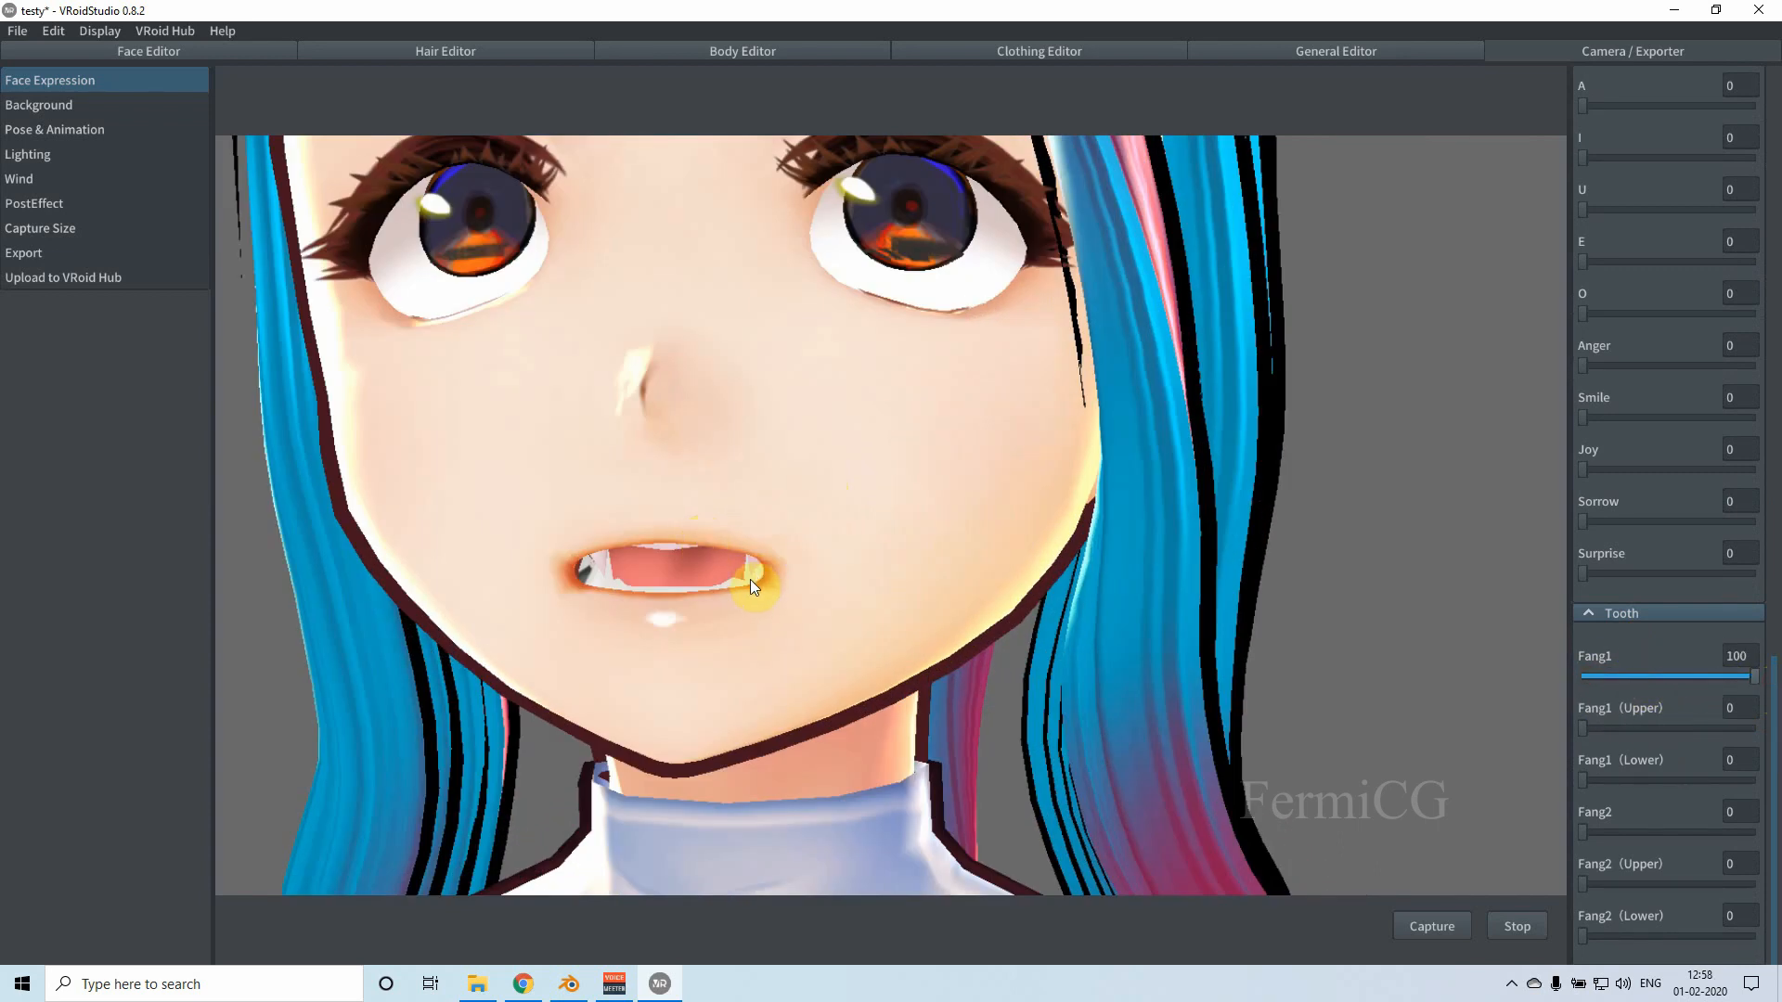
{"action": "left_click_drag", "start_coordinate": [1632, 677], "coordinate": [1776, 733]}
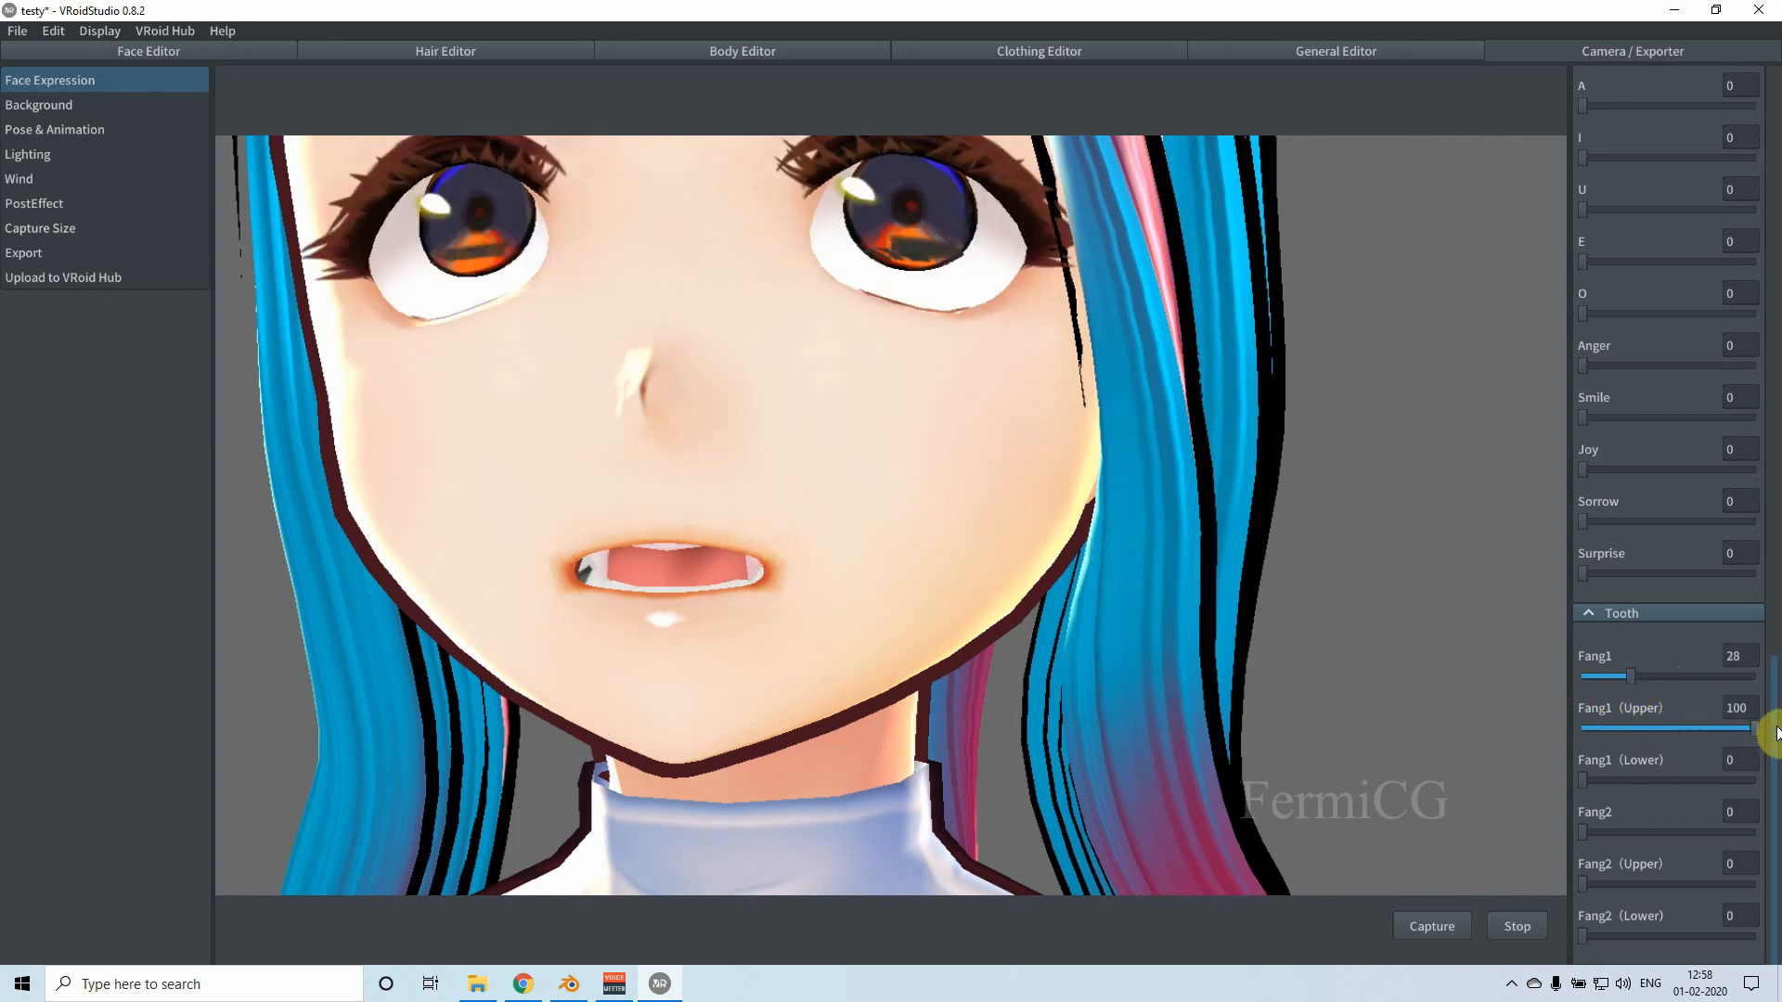
{"action": "left_click_drag", "start_coordinate": [1595, 782], "coordinate": [1675, 789]}
{"action": "left_click_drag", "start_coordinate": [1609, 833], "coordinate": [1660, 833]}
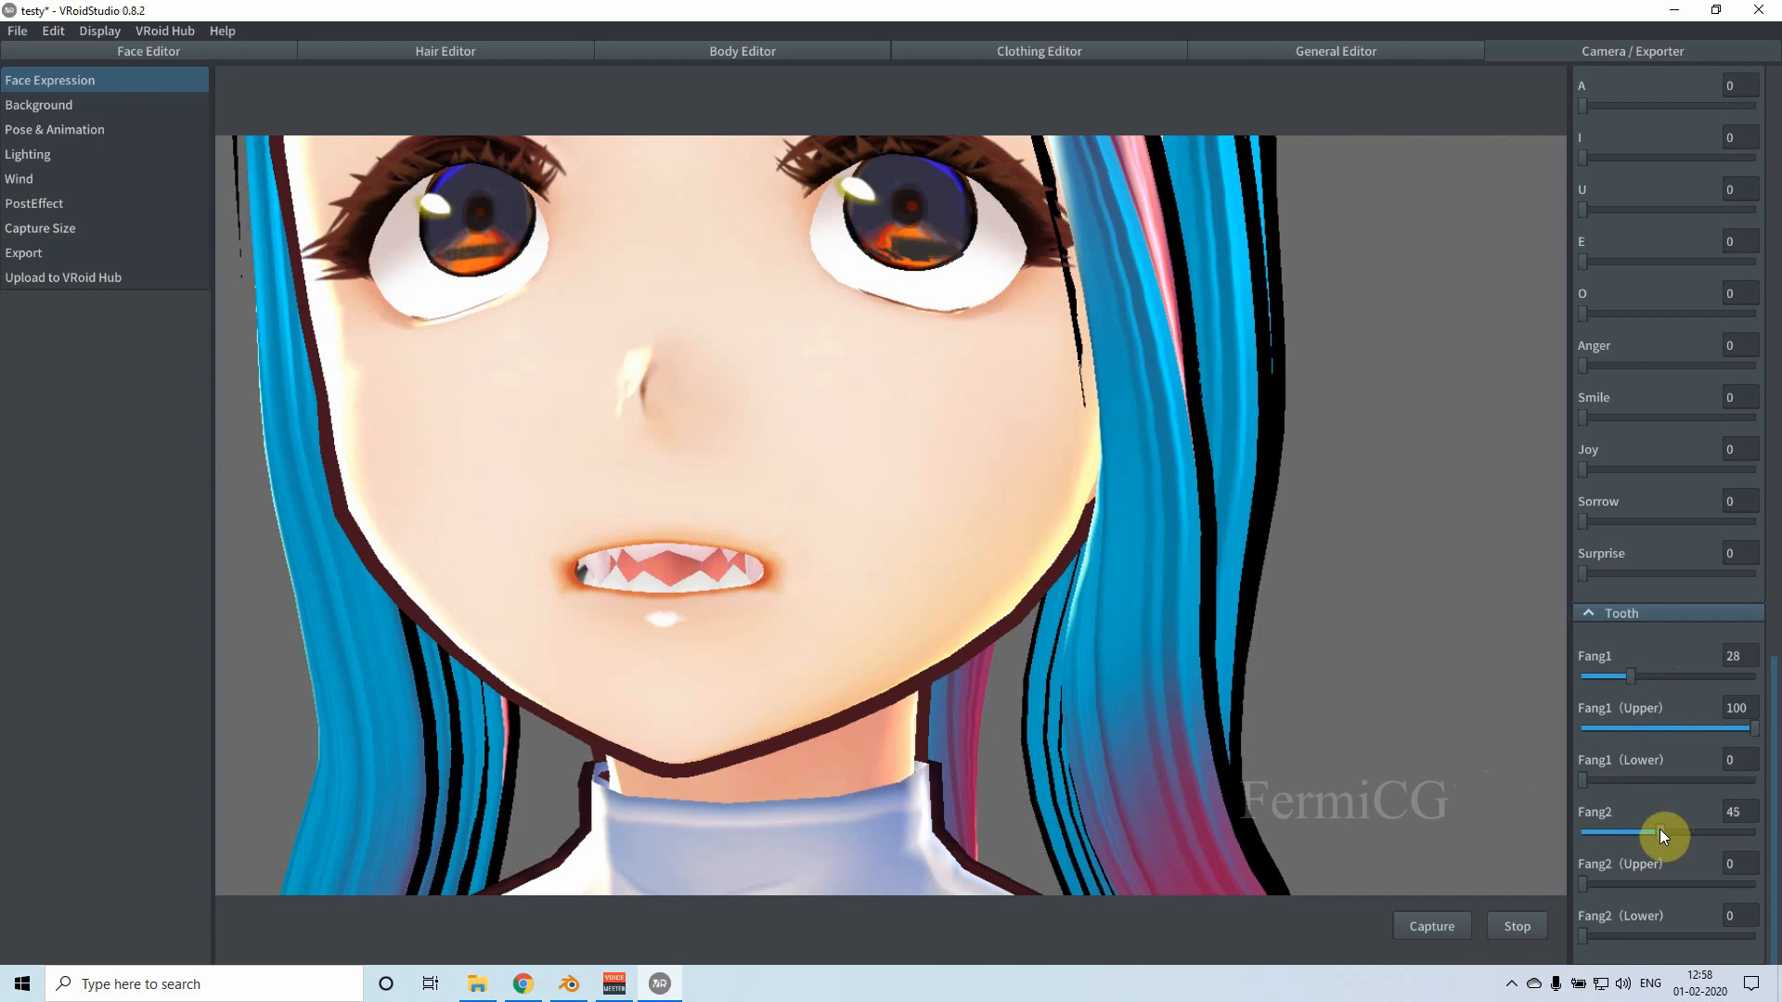
{"action": "scroll", "coordinate": [994, 627], "scroll_direction": "down", "scroll_amount": 5}
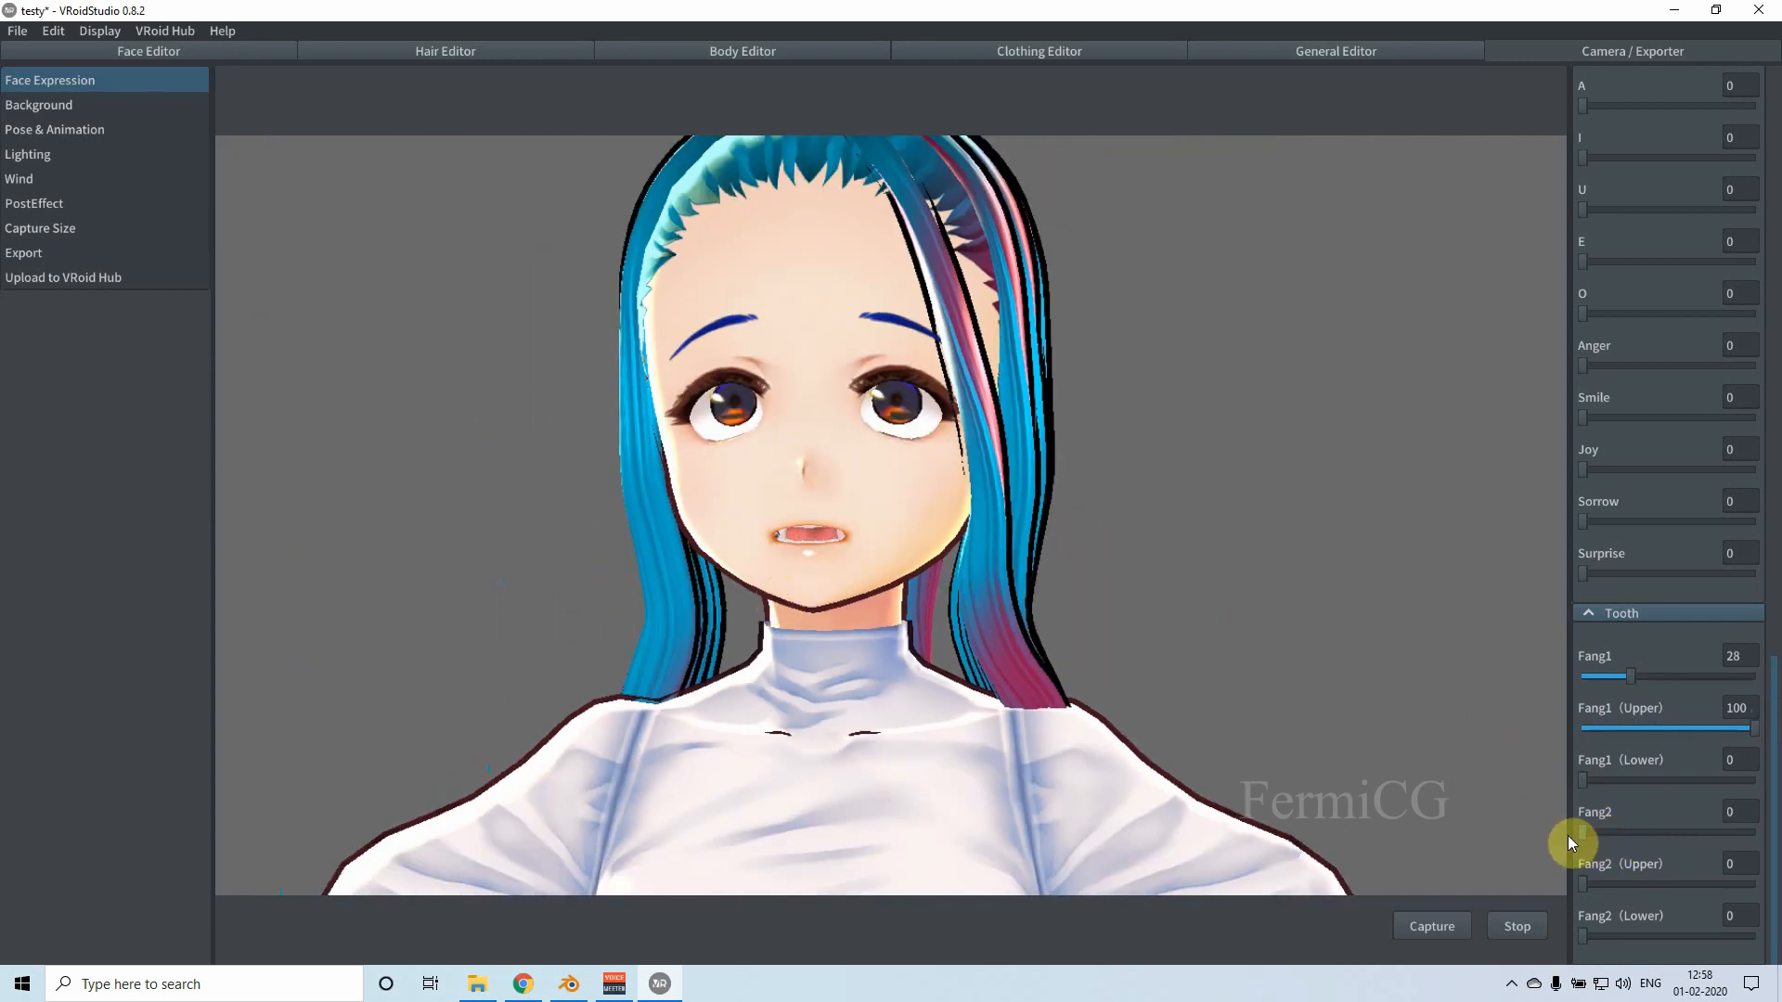
{"action": "right_click_drag", "start_coordinate": [928, 493], "coordinate": [894, 503]}
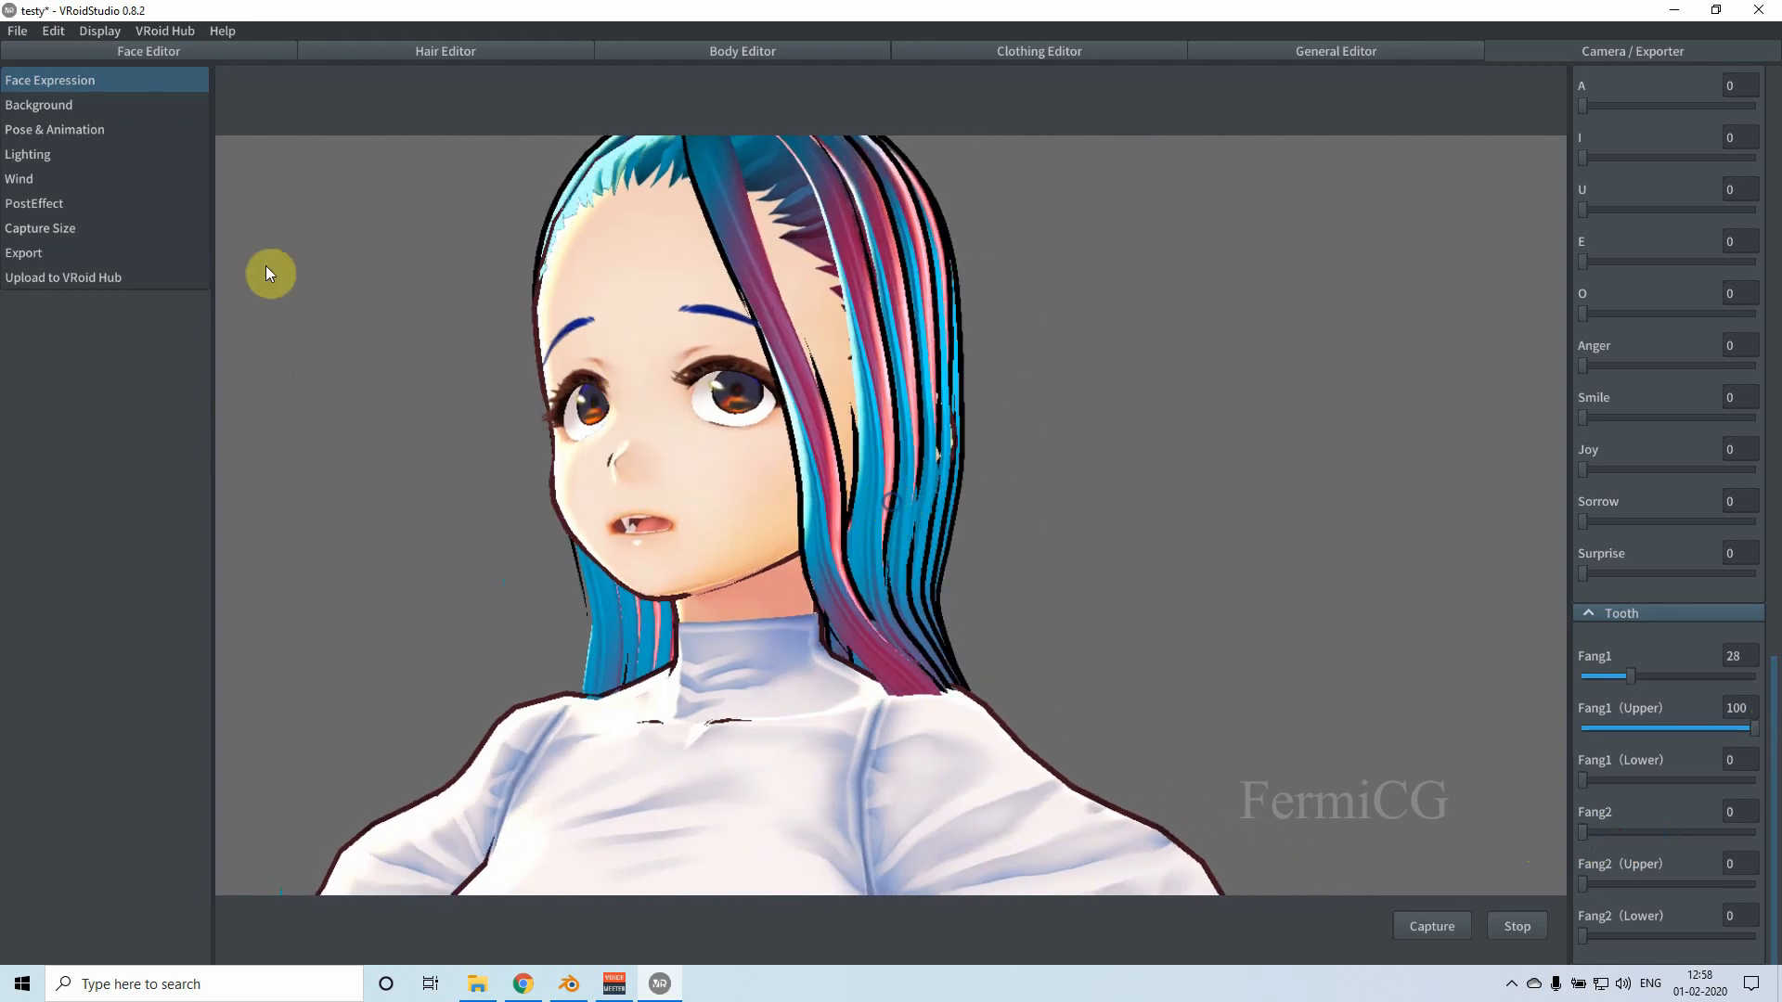
Step: Show the background color and image settings and view the character's upper body against the backdrop
{"action": "left_click", "coordinate": [58, 104]}
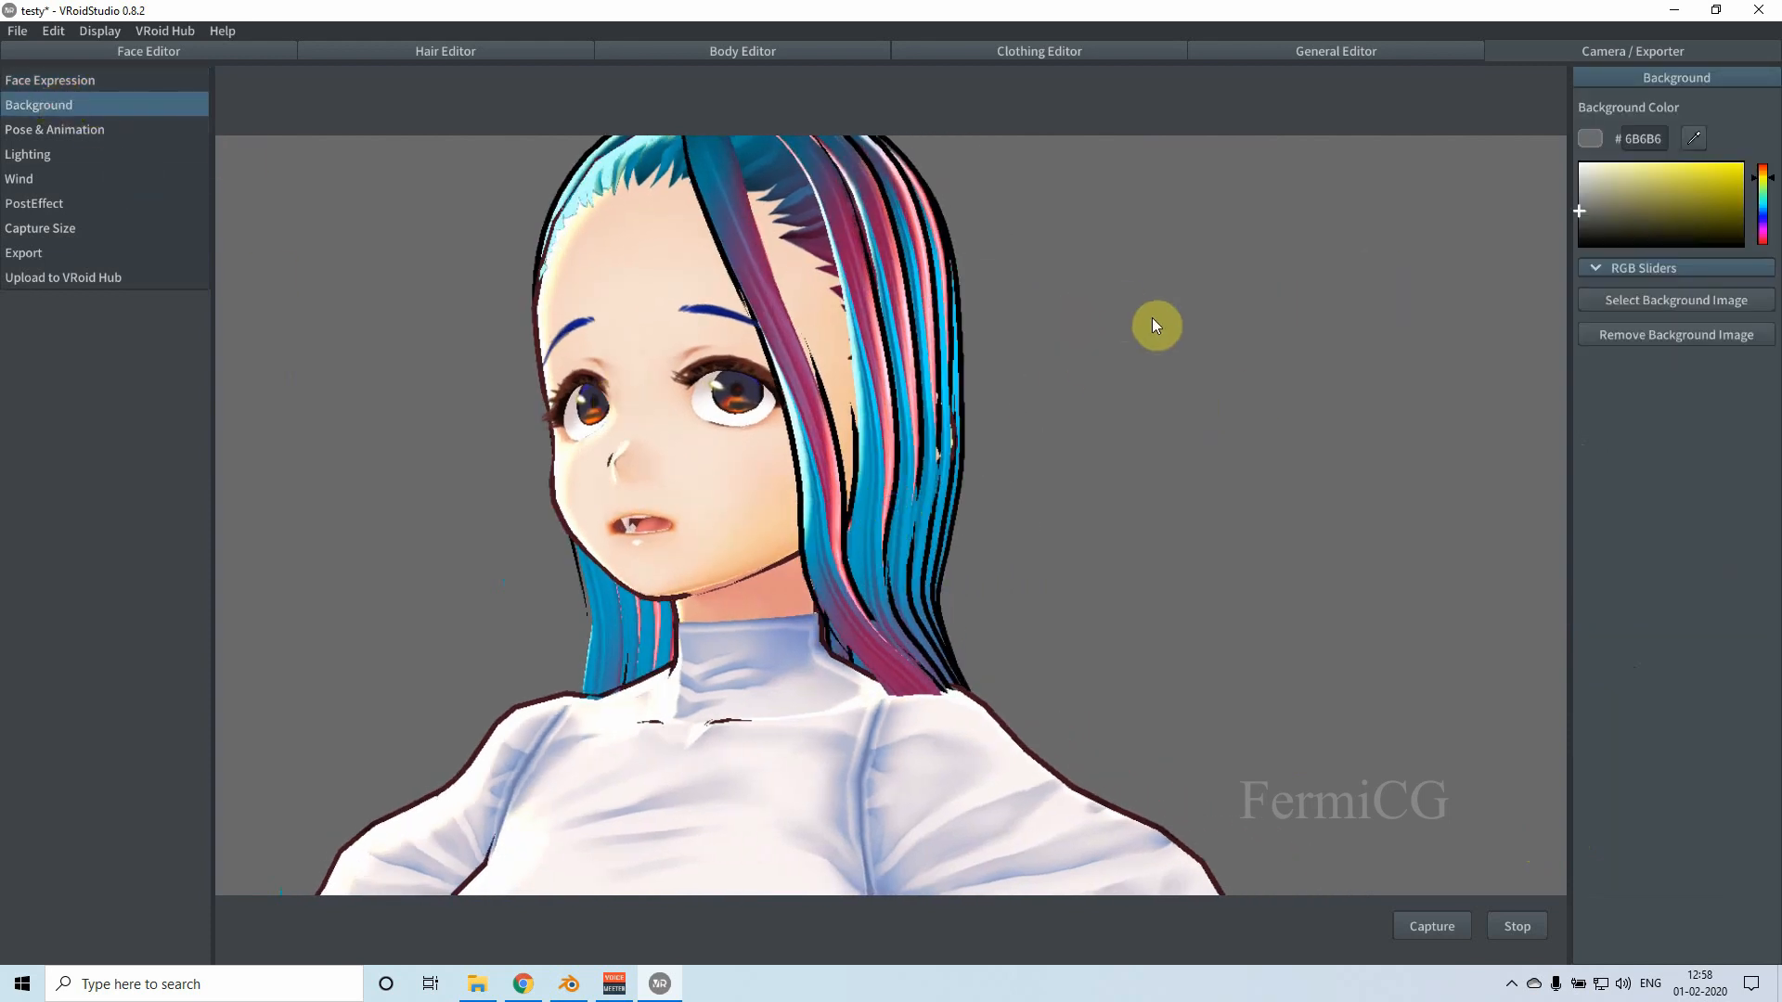
{"action": "scroll", "coordinate": [1160, 444], "scroll_direction": "down", "scroll_amount": 2}
{"action": "scroll", "coordinate": [1145, 449], "scroll_direction": "down", "scroll_amount": 2}
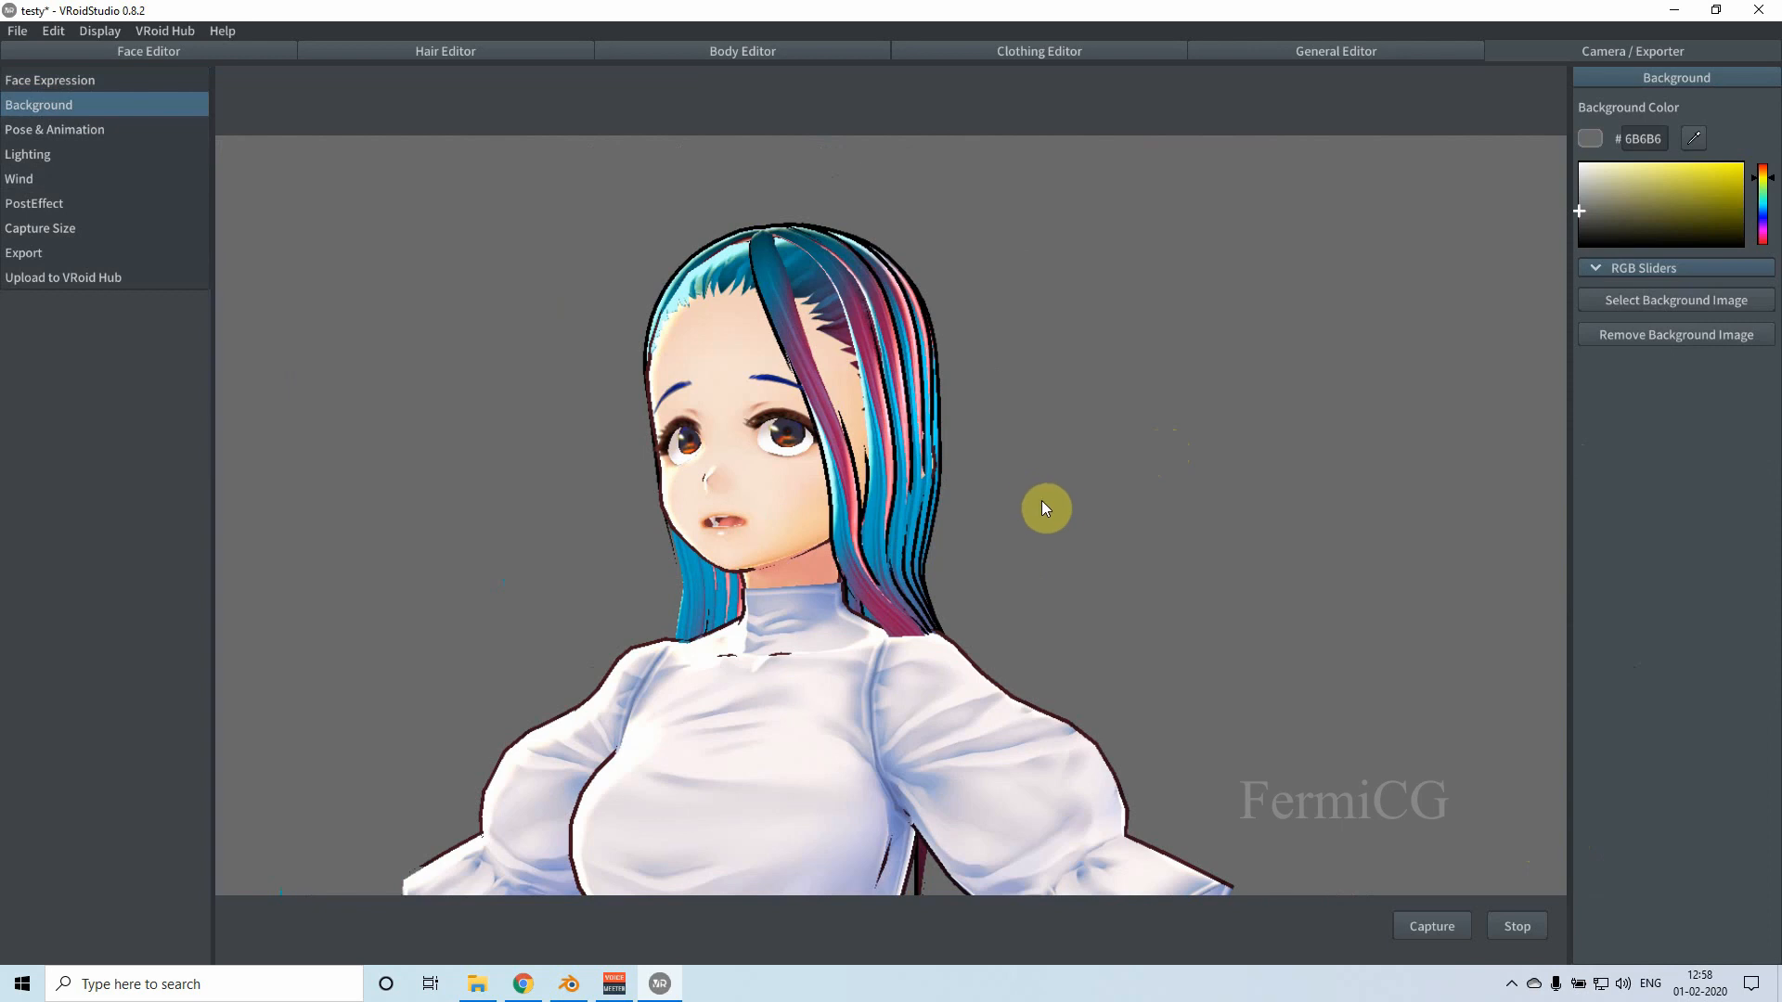
{"action": "scroll", "coordinate": [1041, 499], "scroll_direction": "down", "scroll_amount": 2}
{"action": "scroll", "coordinate": [1054, 505], "scroll_direction": "up", "scroll_amount": 2}
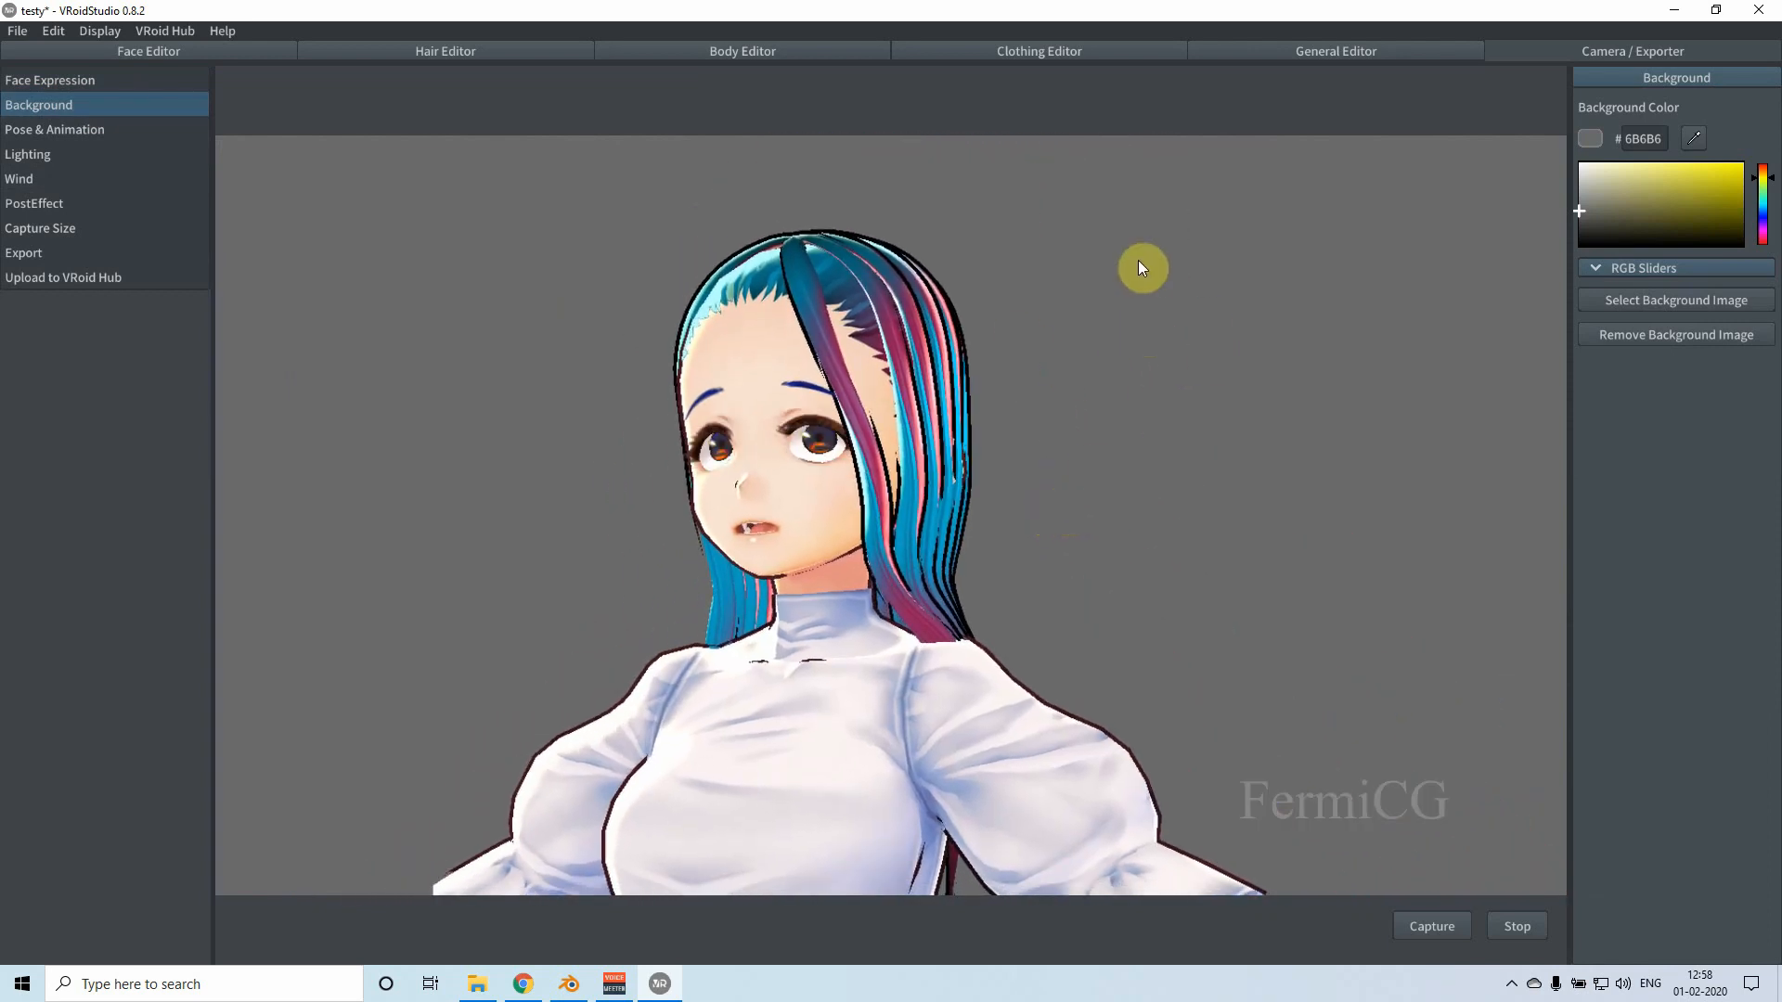
Step: Set the background color to yellow, E2E20A, behind the character
{"action": "left_click_drag", "start_coordinate": [1717, 204], "coordinate": [1741, 178]}
{"action": "mouse_move", "coordinate": [1016, 585]}
{"action": "right_mouse_down"}
{"action": "mouse_move", "coordinate": [917, 606]}
{"action": "mouse_move", "coordinate": [1059, 610]}
{"action": "mouse_move", "coordinate": [1082, 577]}
{"action": "mouse_move", "coordinate": [1044, 597]}
{"action": "right_mouse_up"}
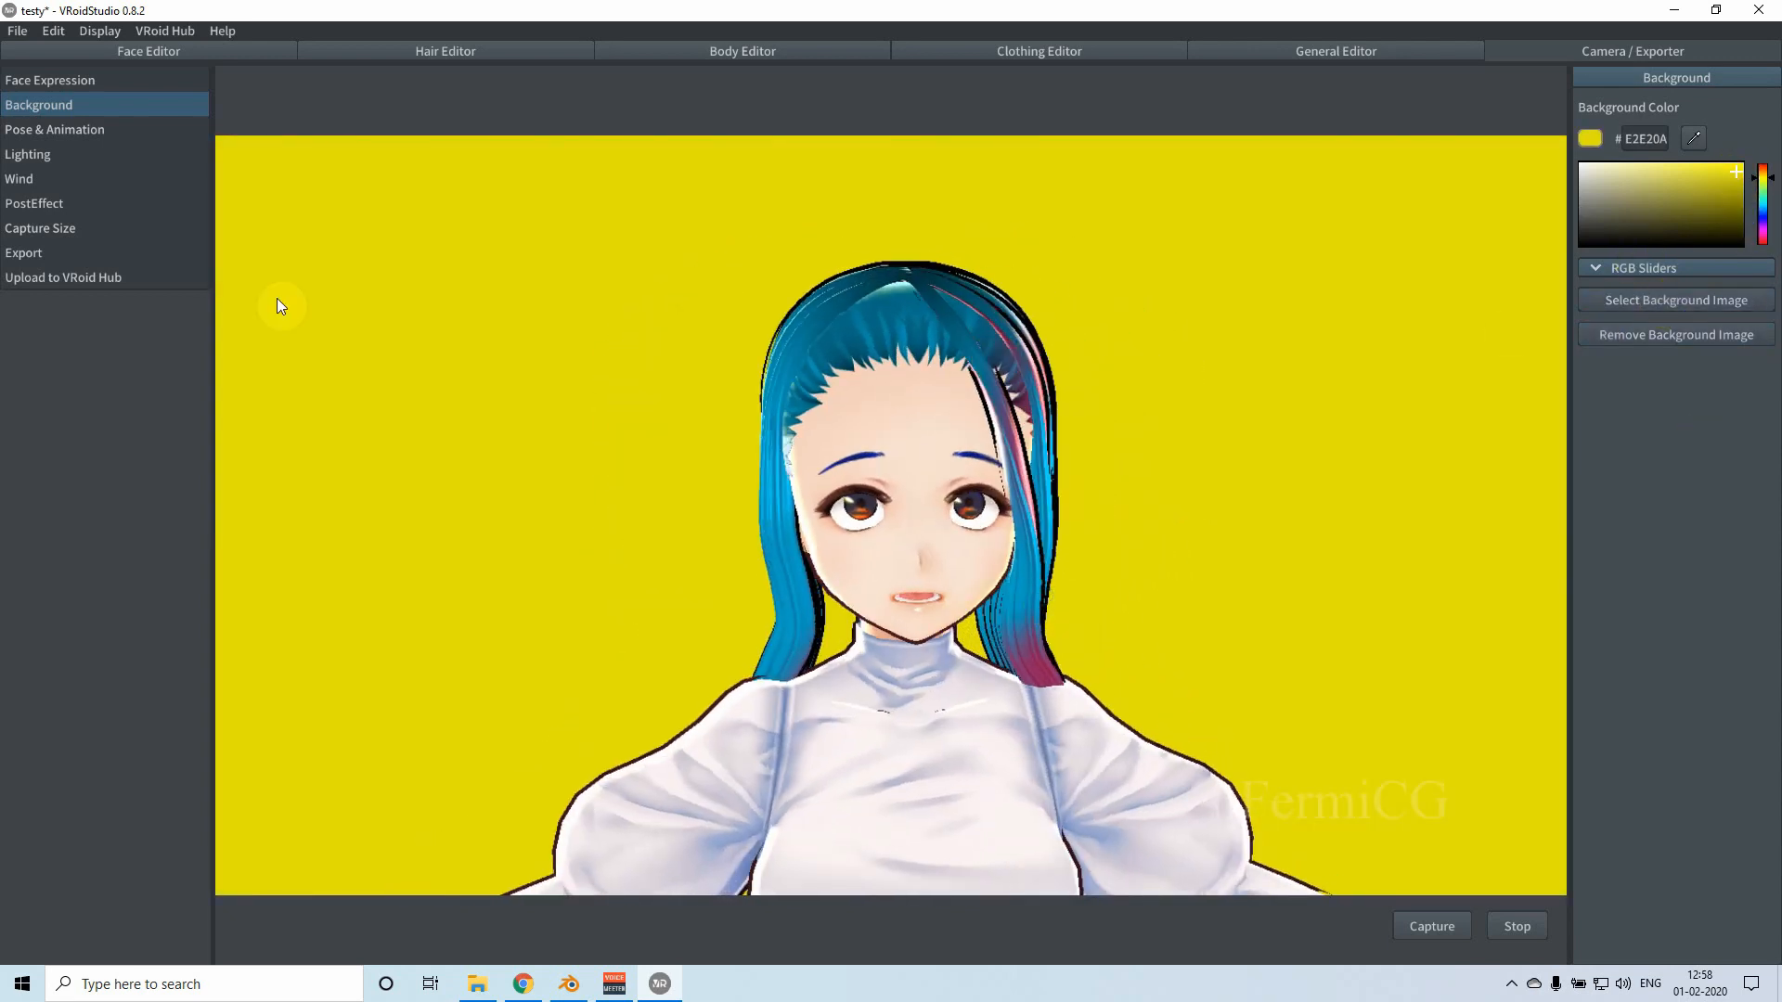
Step: Preview the Standby 6 and Standby 8 female animations on the character's full body
{"action": "left_click", "coordinate": [65, 130]}
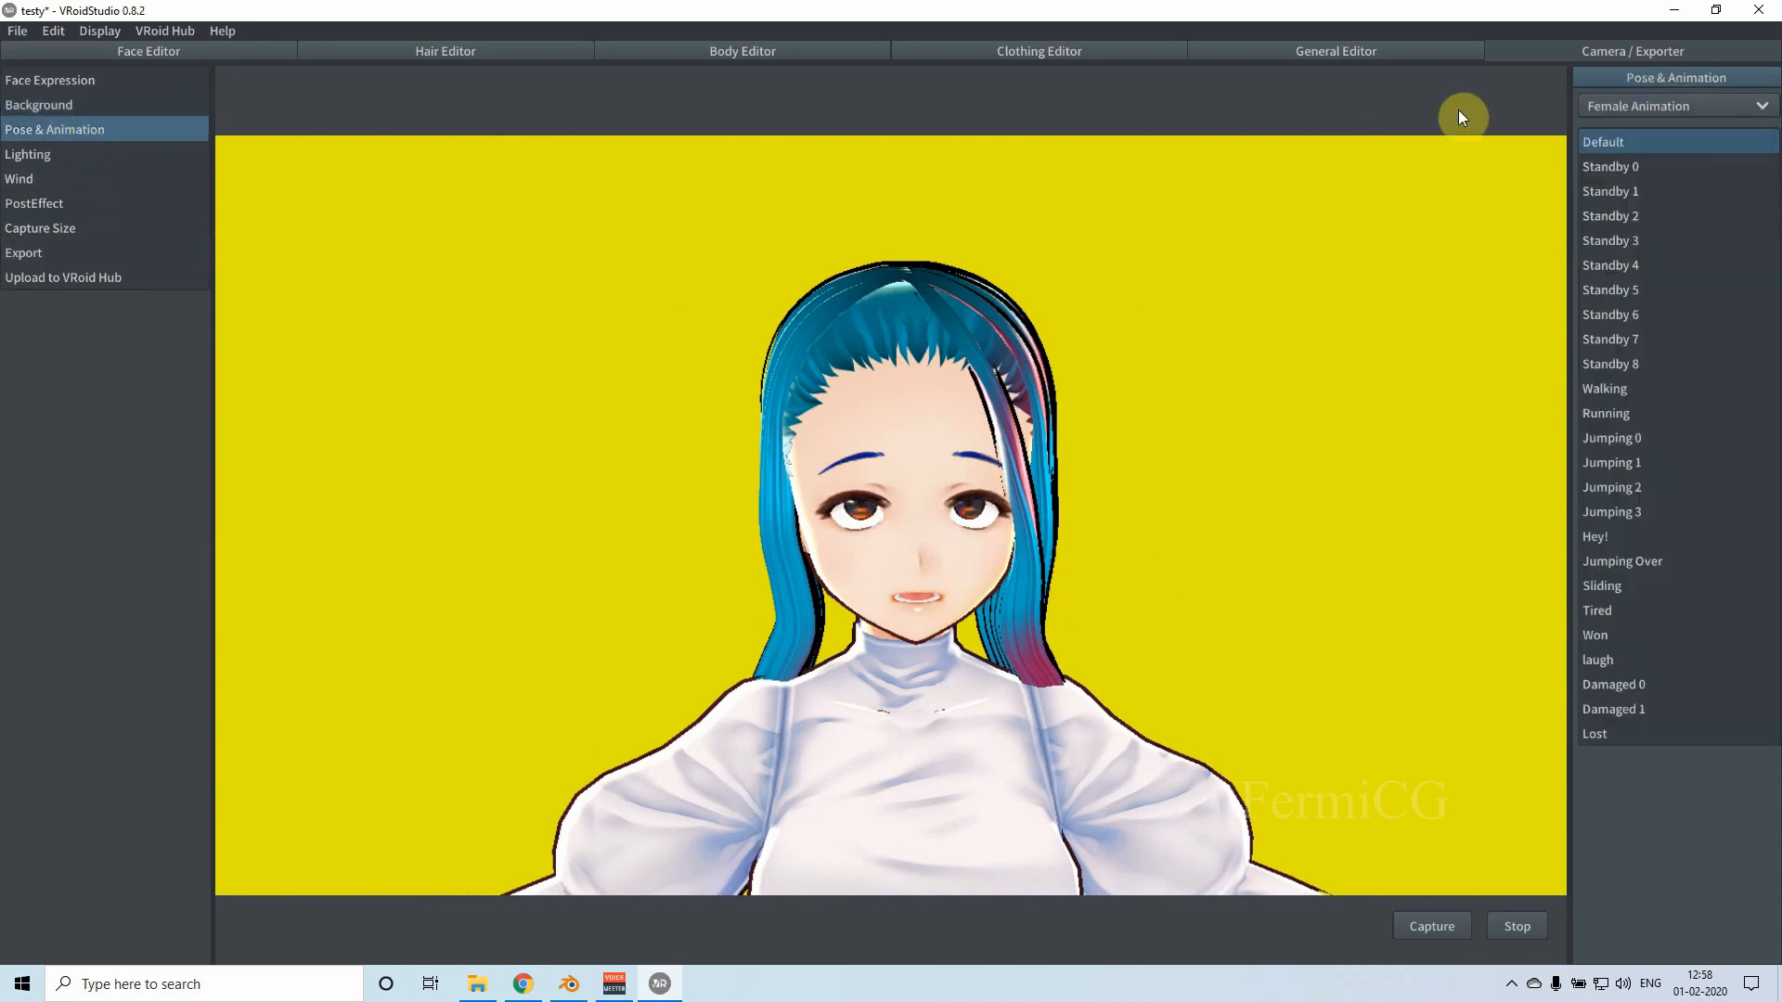
{"action": "left_click", "coordinate": [1609, 320]}
{"action": "left_click", "coordinate": [1606, 374]}
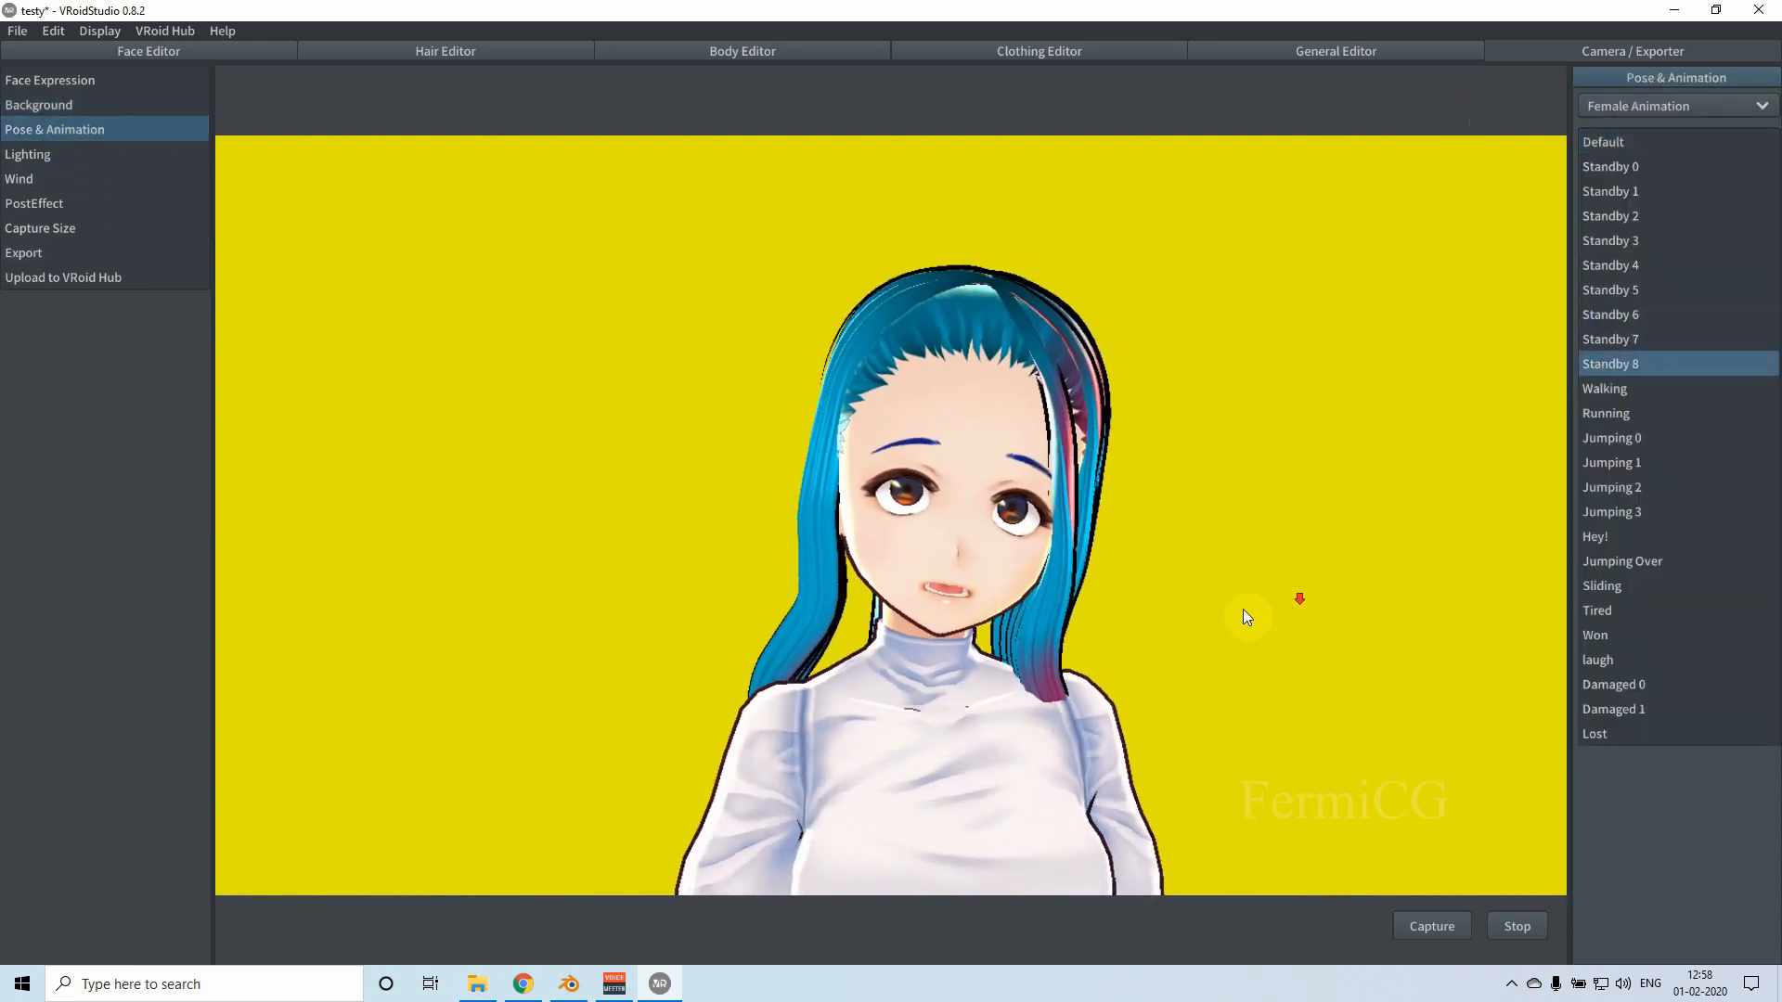
{"action": "scroll", "coordinate": [1105, 634], "scroll_direction": "down", "scroll_amount": 4}
{"action": "middle_click_drag", "start_coordinate": [944, 654], "coordinate": [943, 481]}
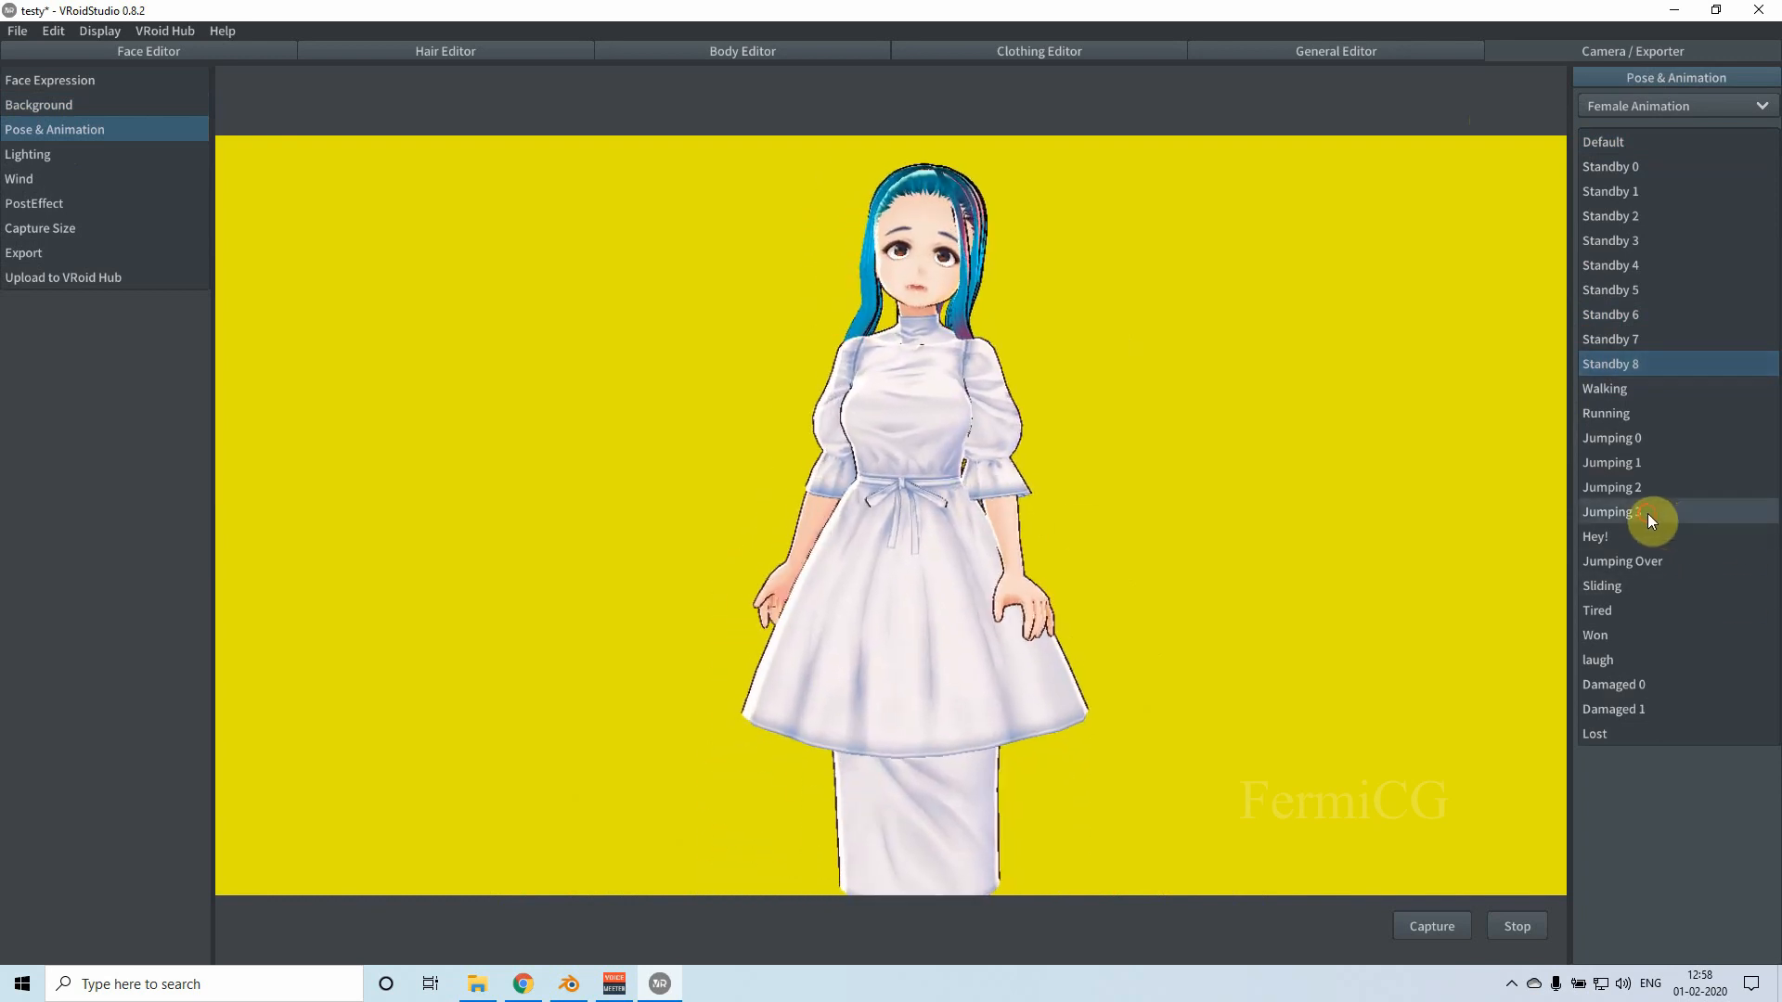
Step: Preview the Jumping 3, Hey!, Jumping Over, Tired, laugh, Damaged 0 and Lost female animations
{"action": "left_click", "coordinate": [1647, 514]}
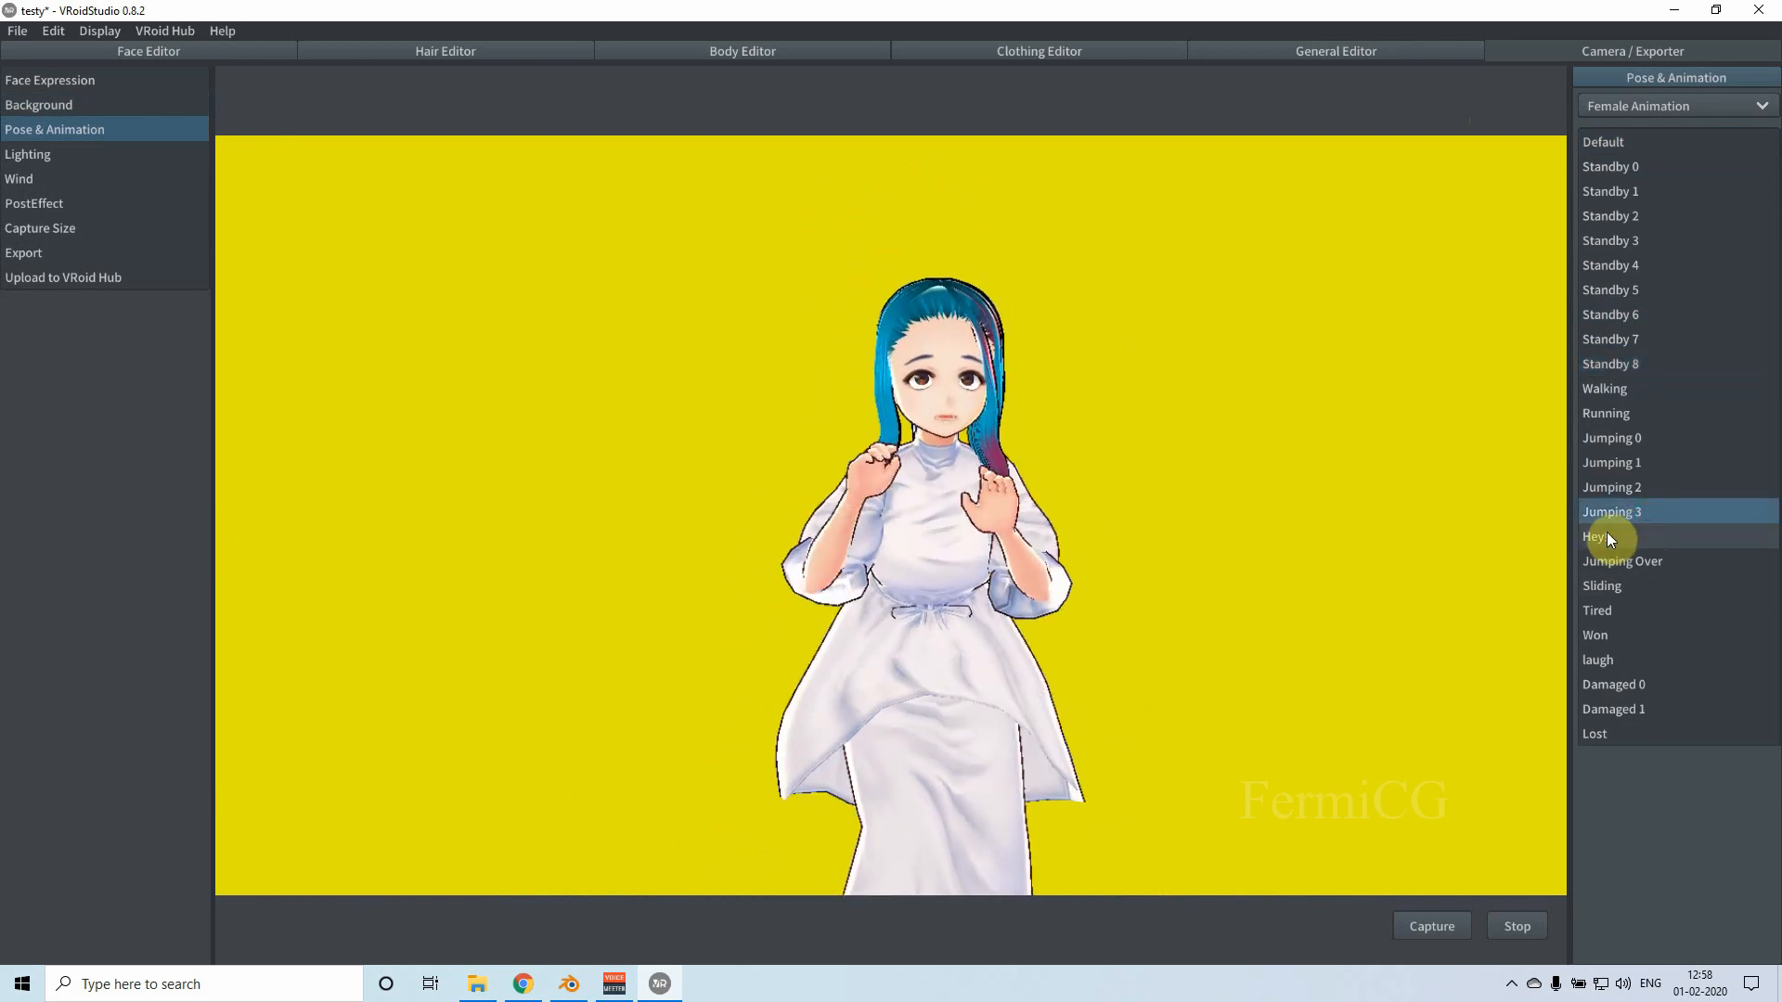
{"action": "left_click", "coordinate": [1606, 534]}
{"action": "left_click", "coordinate": [1611, 562]}
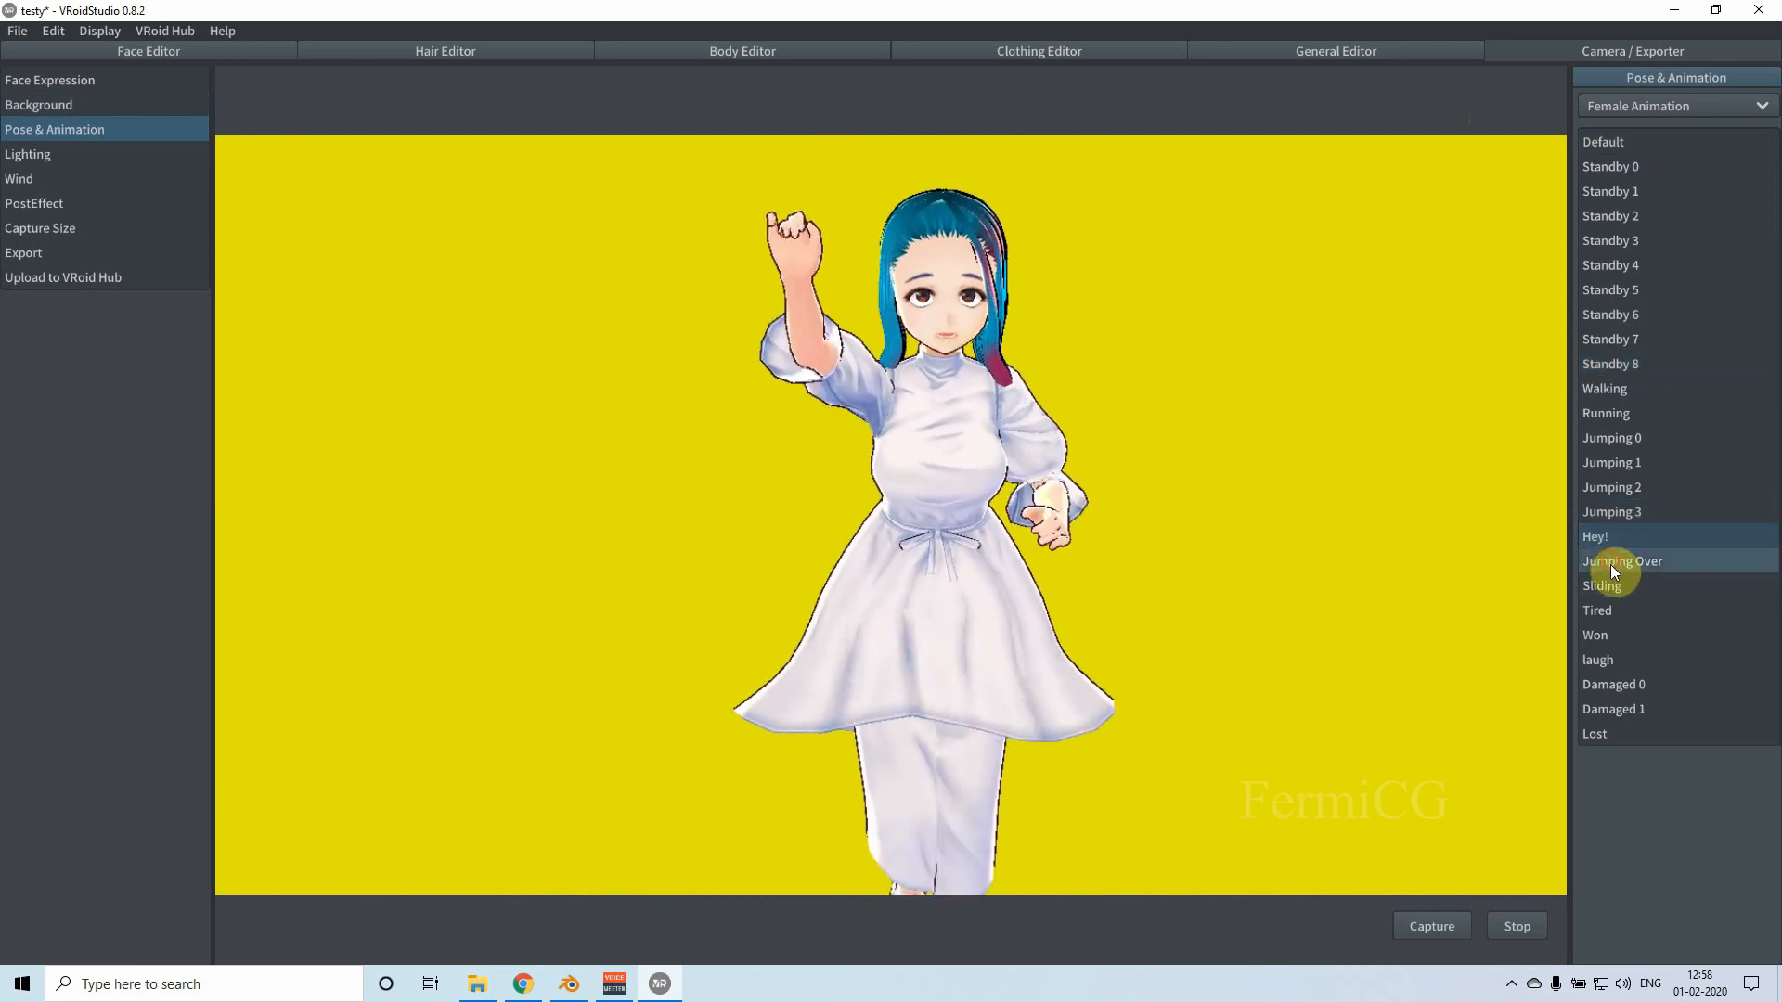
{"action": "left_click", "coordinate": [1611, 609]}
{"action": "left_click", "coordinate": [1608, 660]}
{"action": "left_click", "coordinate": [1608, 687]}
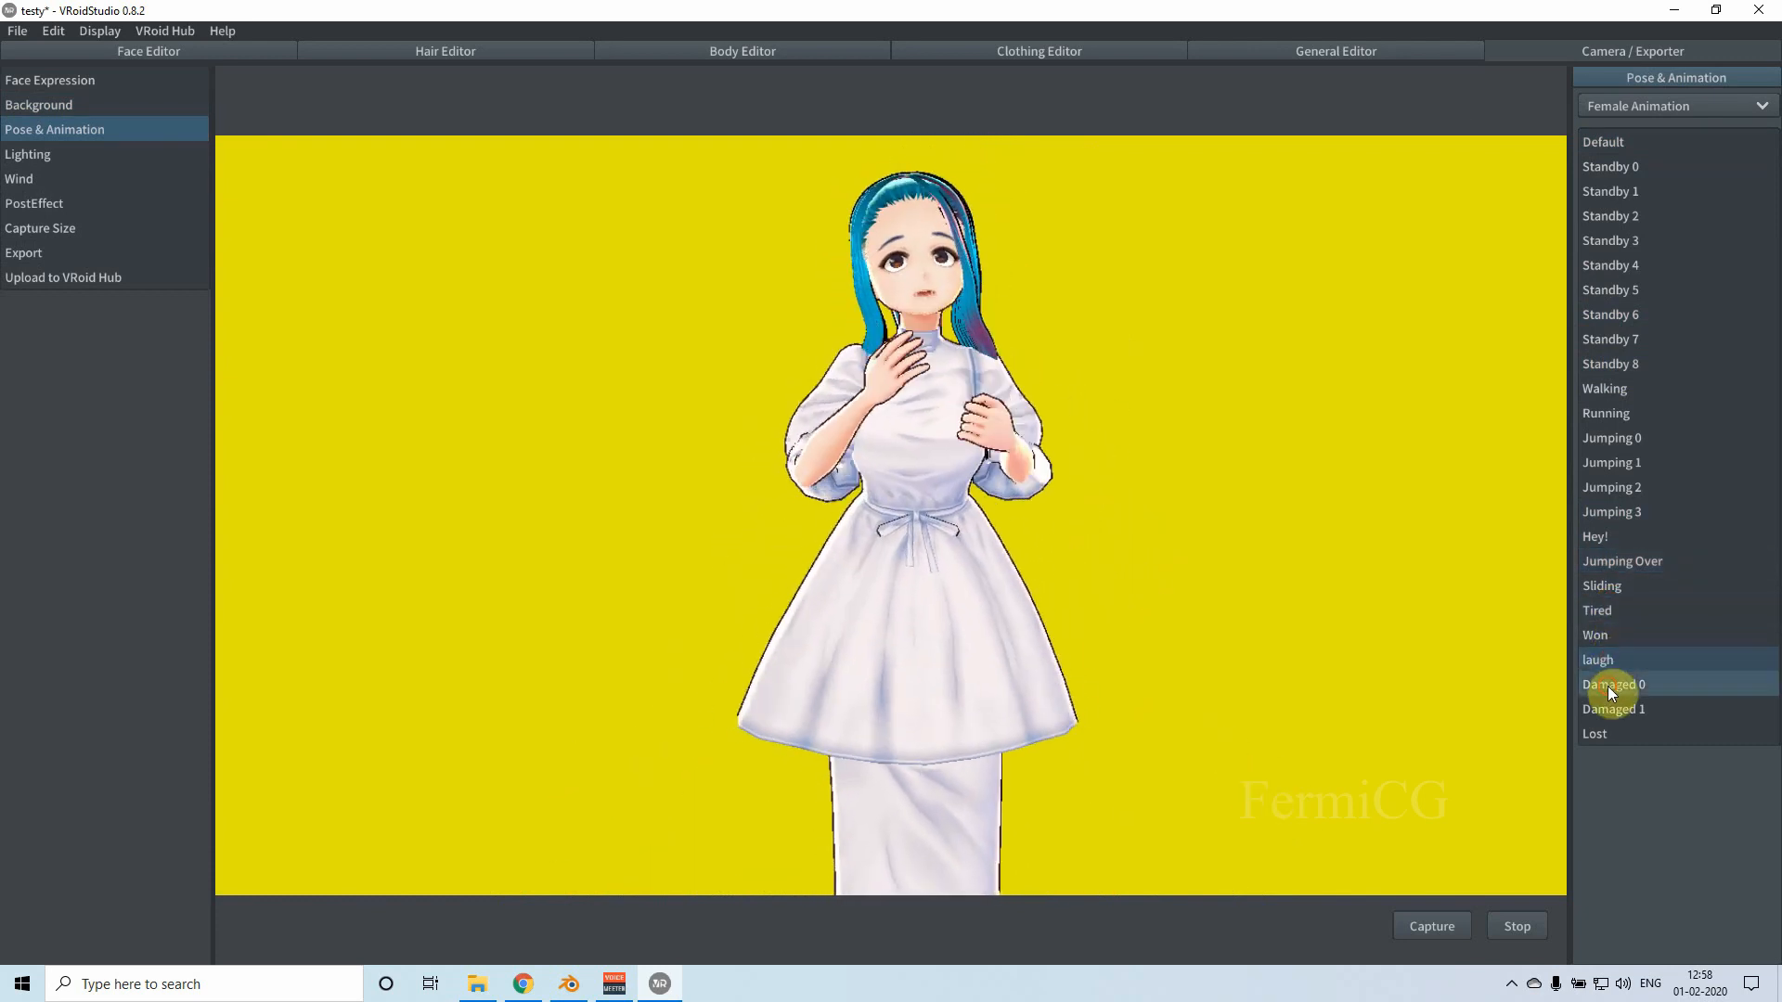
{"action": "left_click", "coordinate": [1613, 734]}
Step: Try the Standby 1, Standby 2 and Standby 5 animations and settle on Standby 4
{"action": "left_click", "coordinate": [1611, 189]}
{"action": "left_click", "coordinate": [1614, 217]}
{"action": "left_click", "coordinate": [1618, 290]}
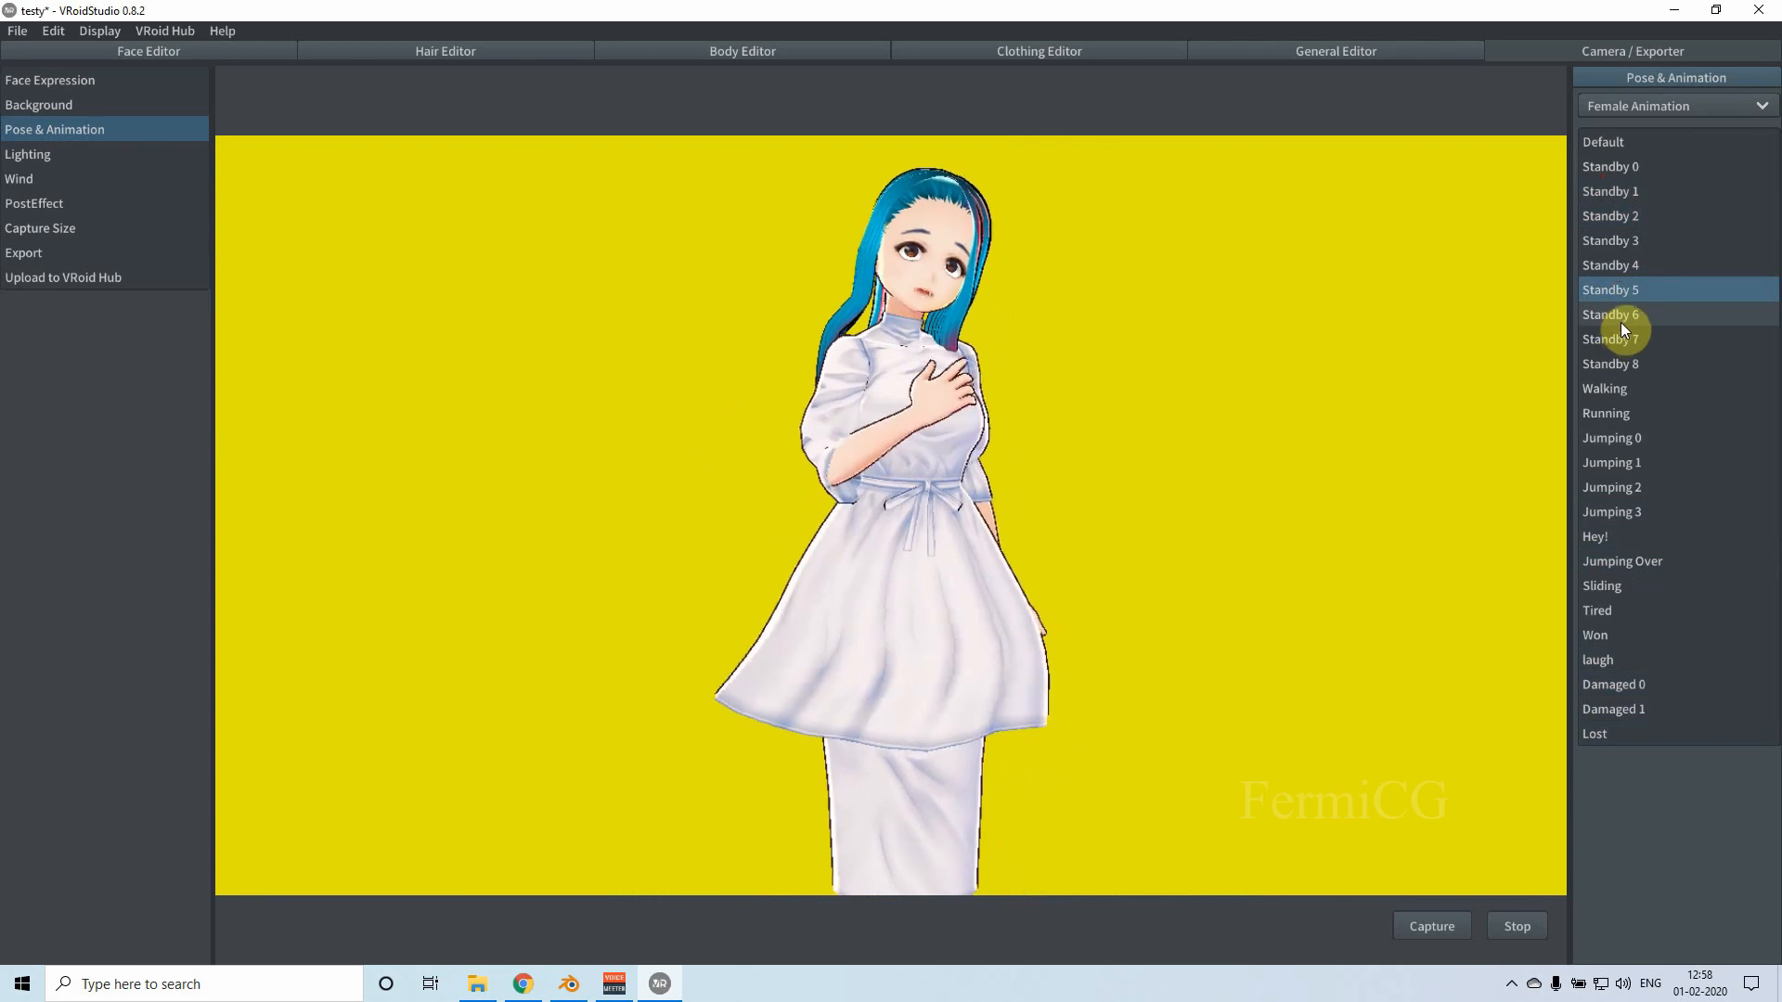
{"action": "left_click", "coordinate": [1625, 267]}
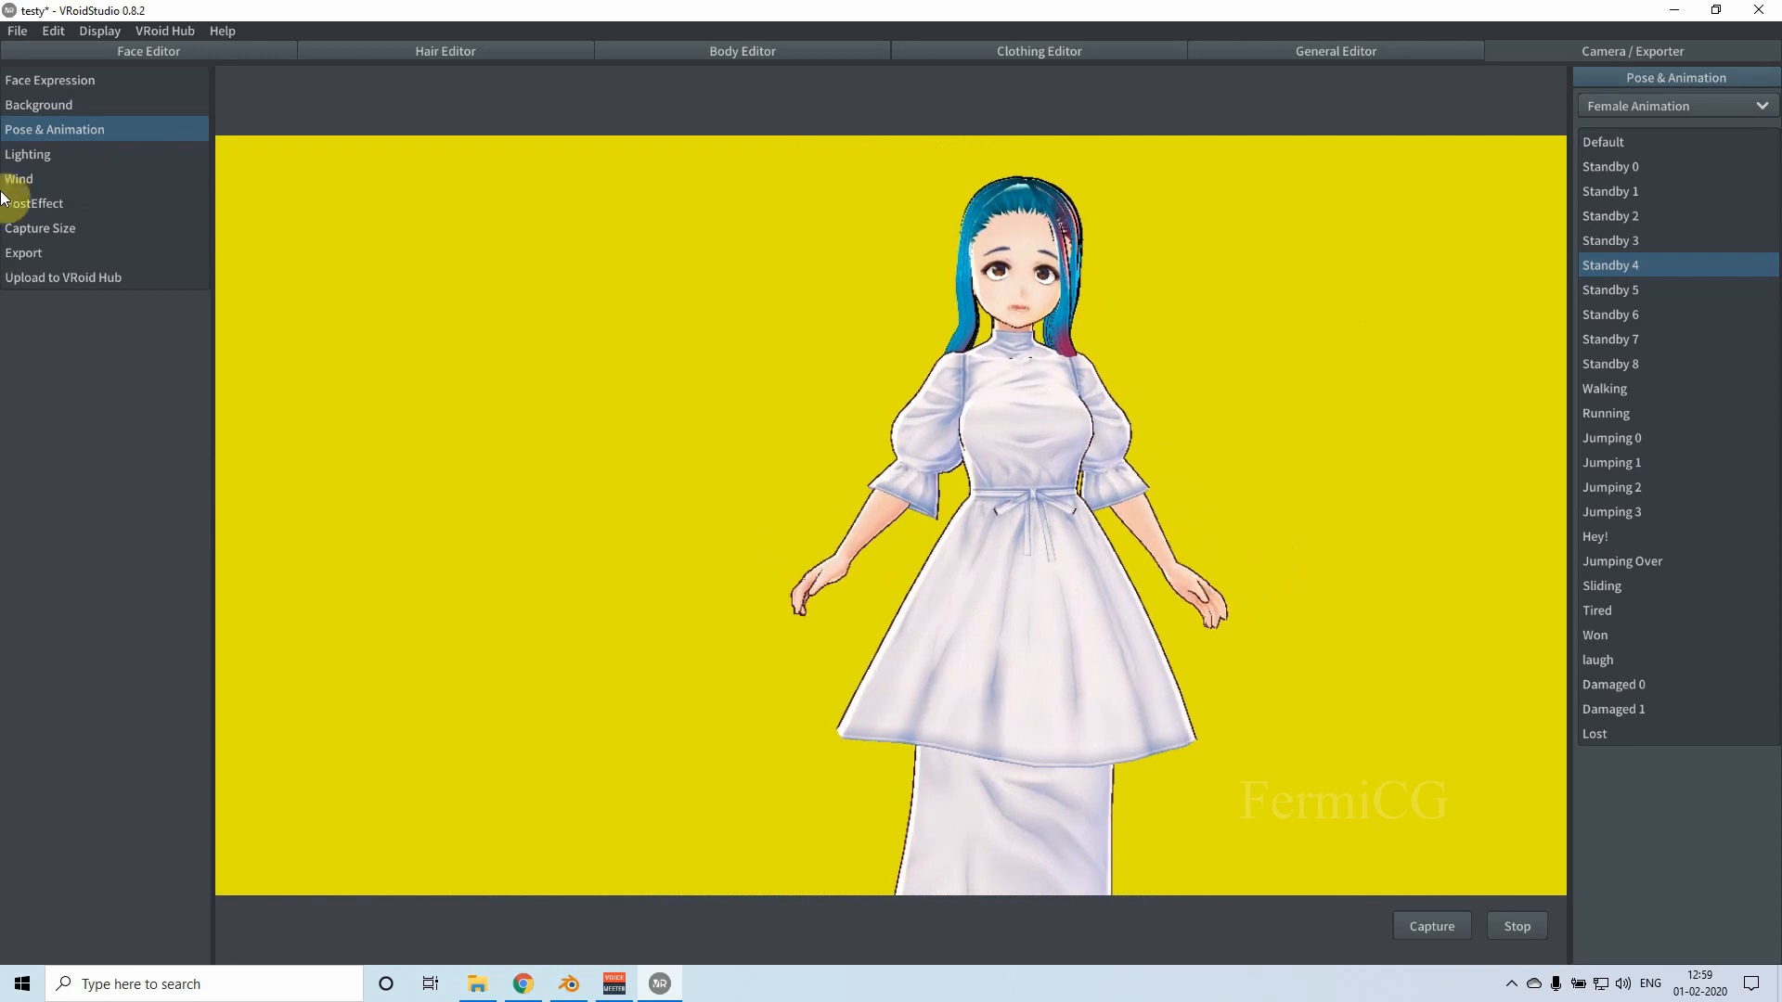
Step: Look over the lighting settings and set the wind direction to X -0.22 and Y 0.18
{"action": "left_click", "coordinate": [54, 156]}
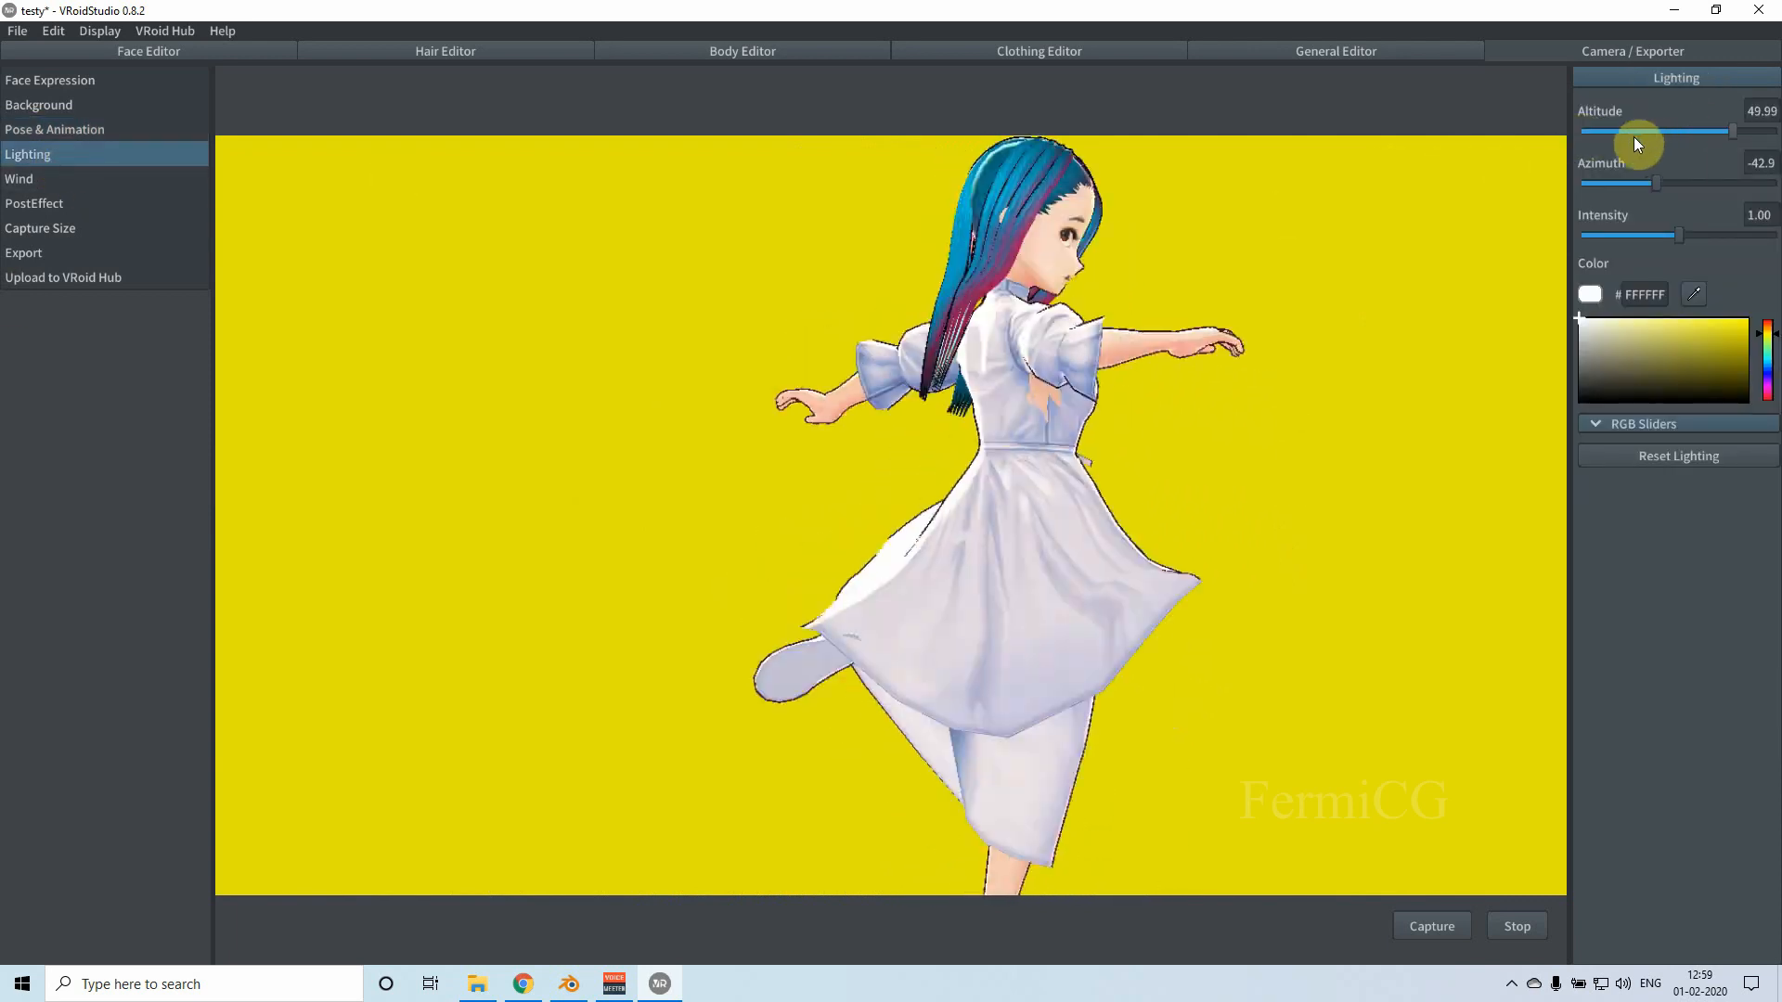
{"action": "left_click", "coordinate": [31, 182]}
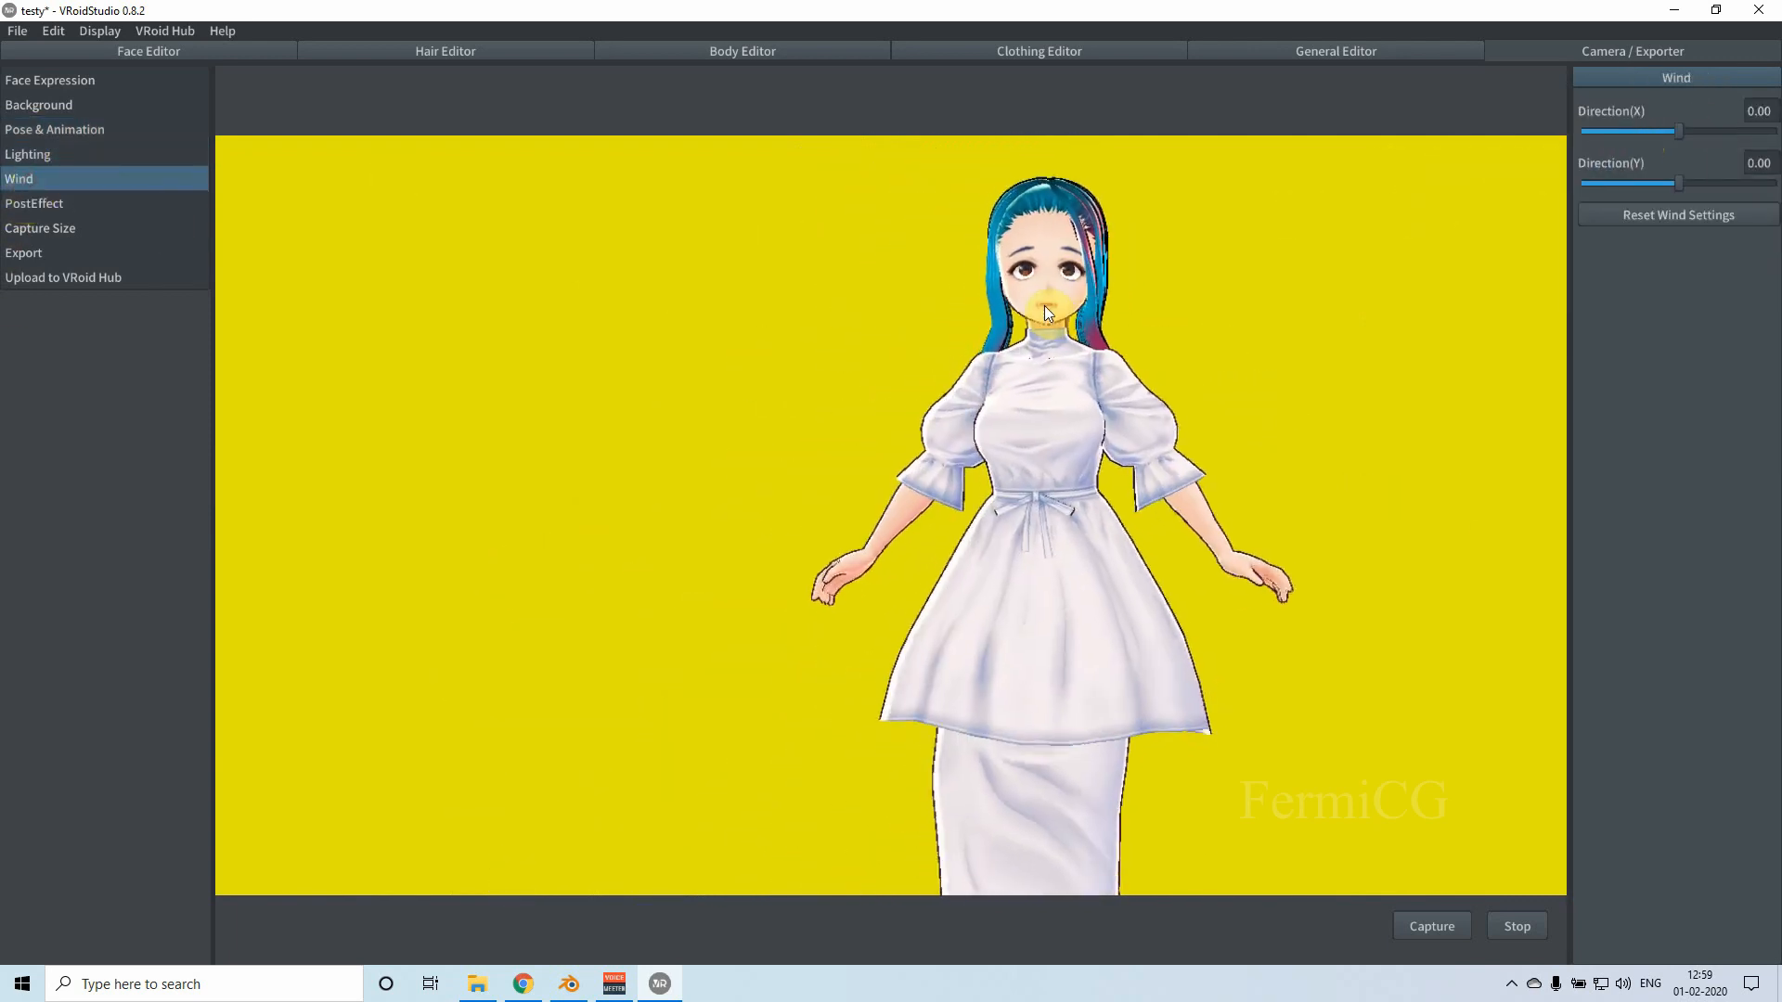
{"action": "left_click_drag", "start_coordinate": [1678, 137], "coordinate": [1700, 185]}
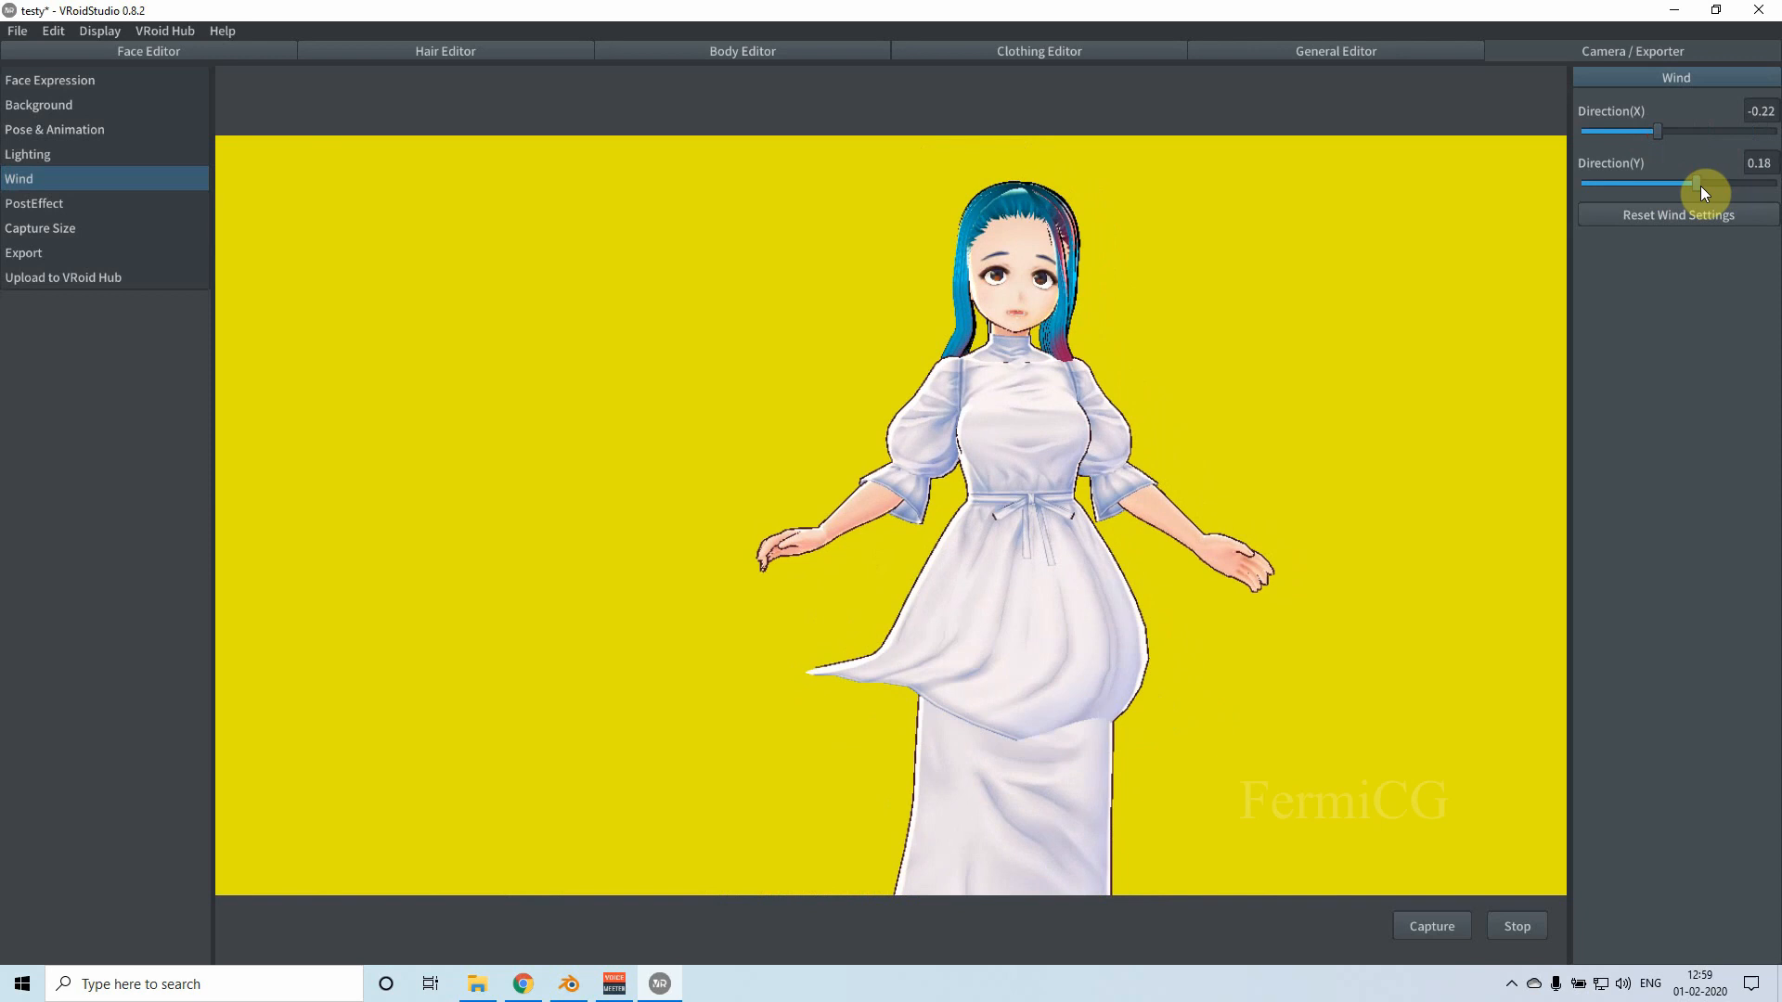
Step: Enable the Antialiasing post effect and set its quality to High
{"action": "left_click", "coordinate": [44, 202]}
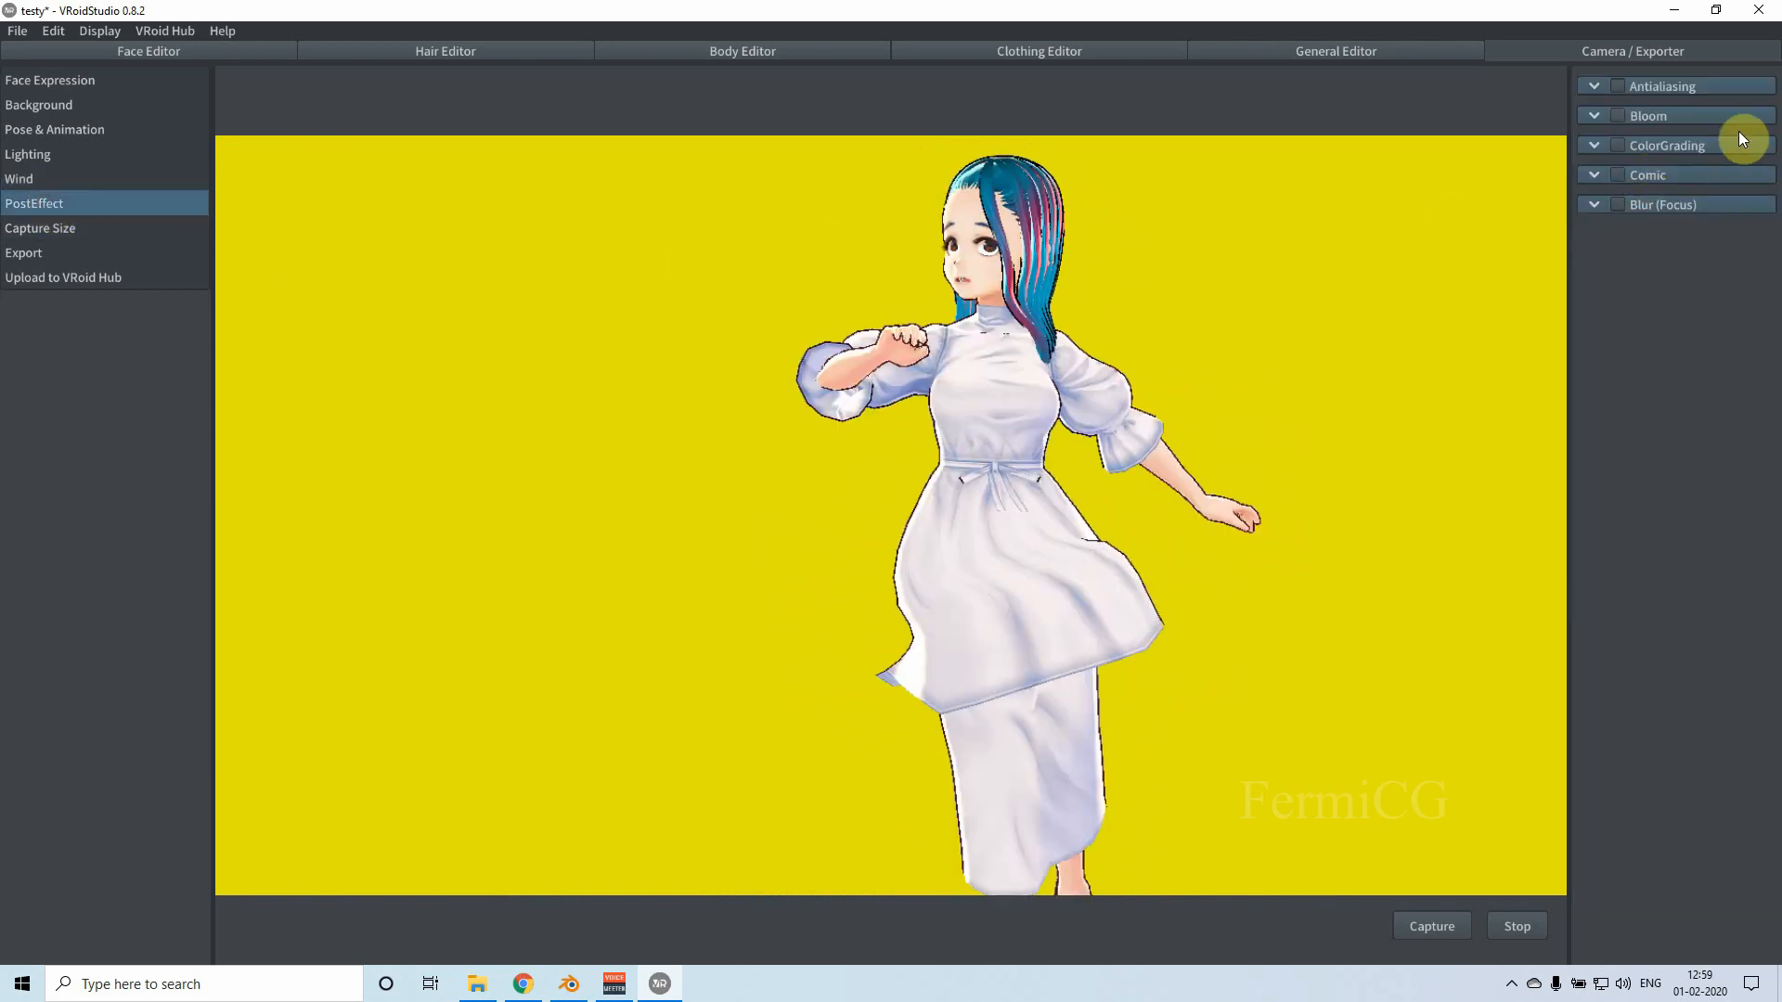
{"action": "left_click", "coordinate": [1618, 86]}
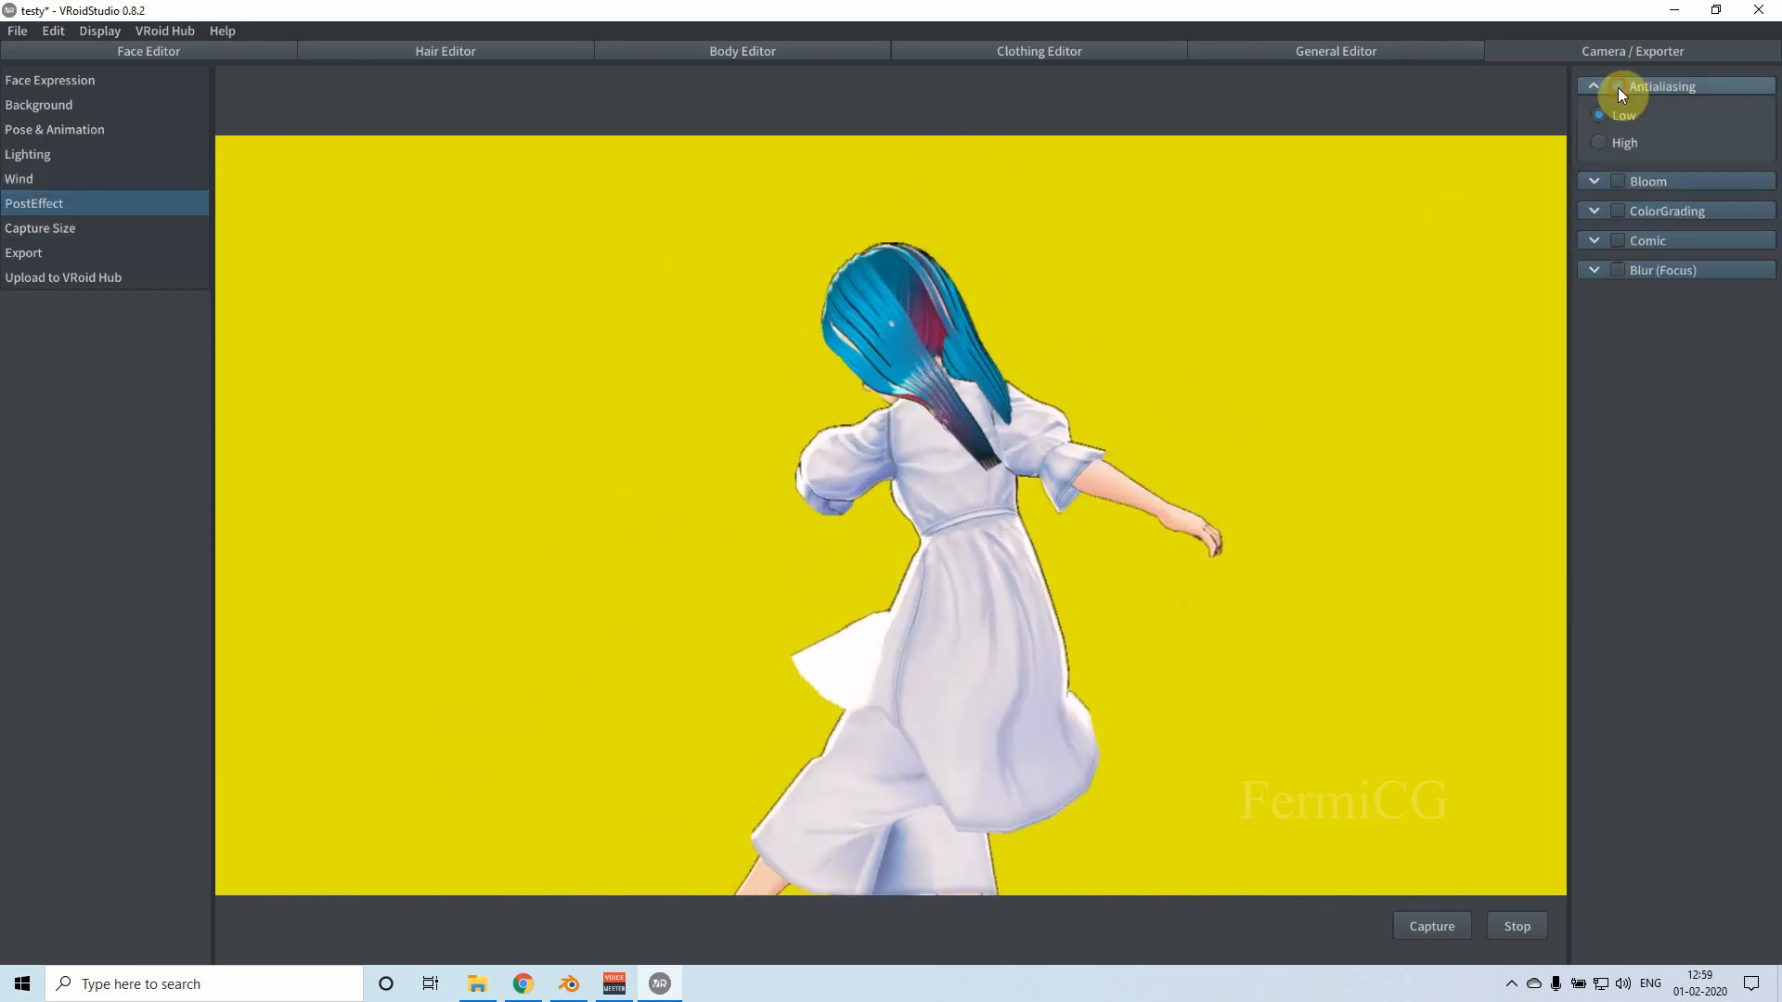
{"action": "left_click", "coordinate": [1599, 142]}
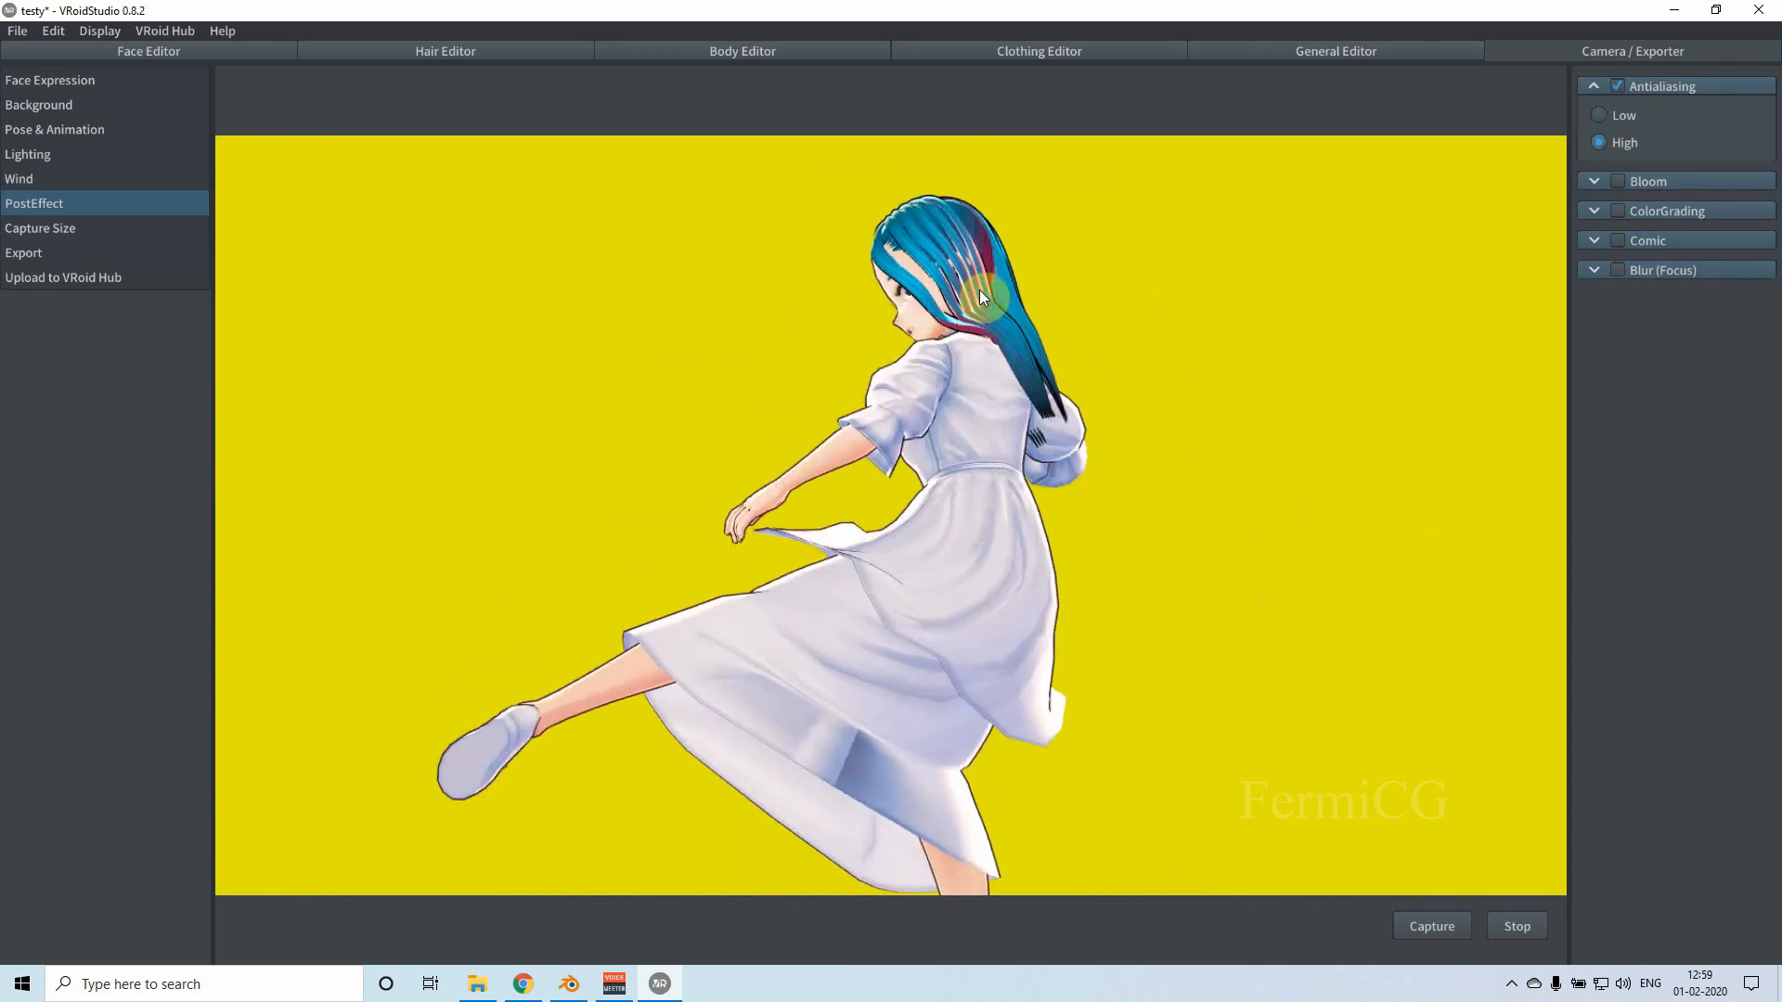
Step: Try the Bloom effect and ColorGrading with Temperature at -3.13, turning both off again
{"action": "left_click", "coordinate": [1619, 181]}
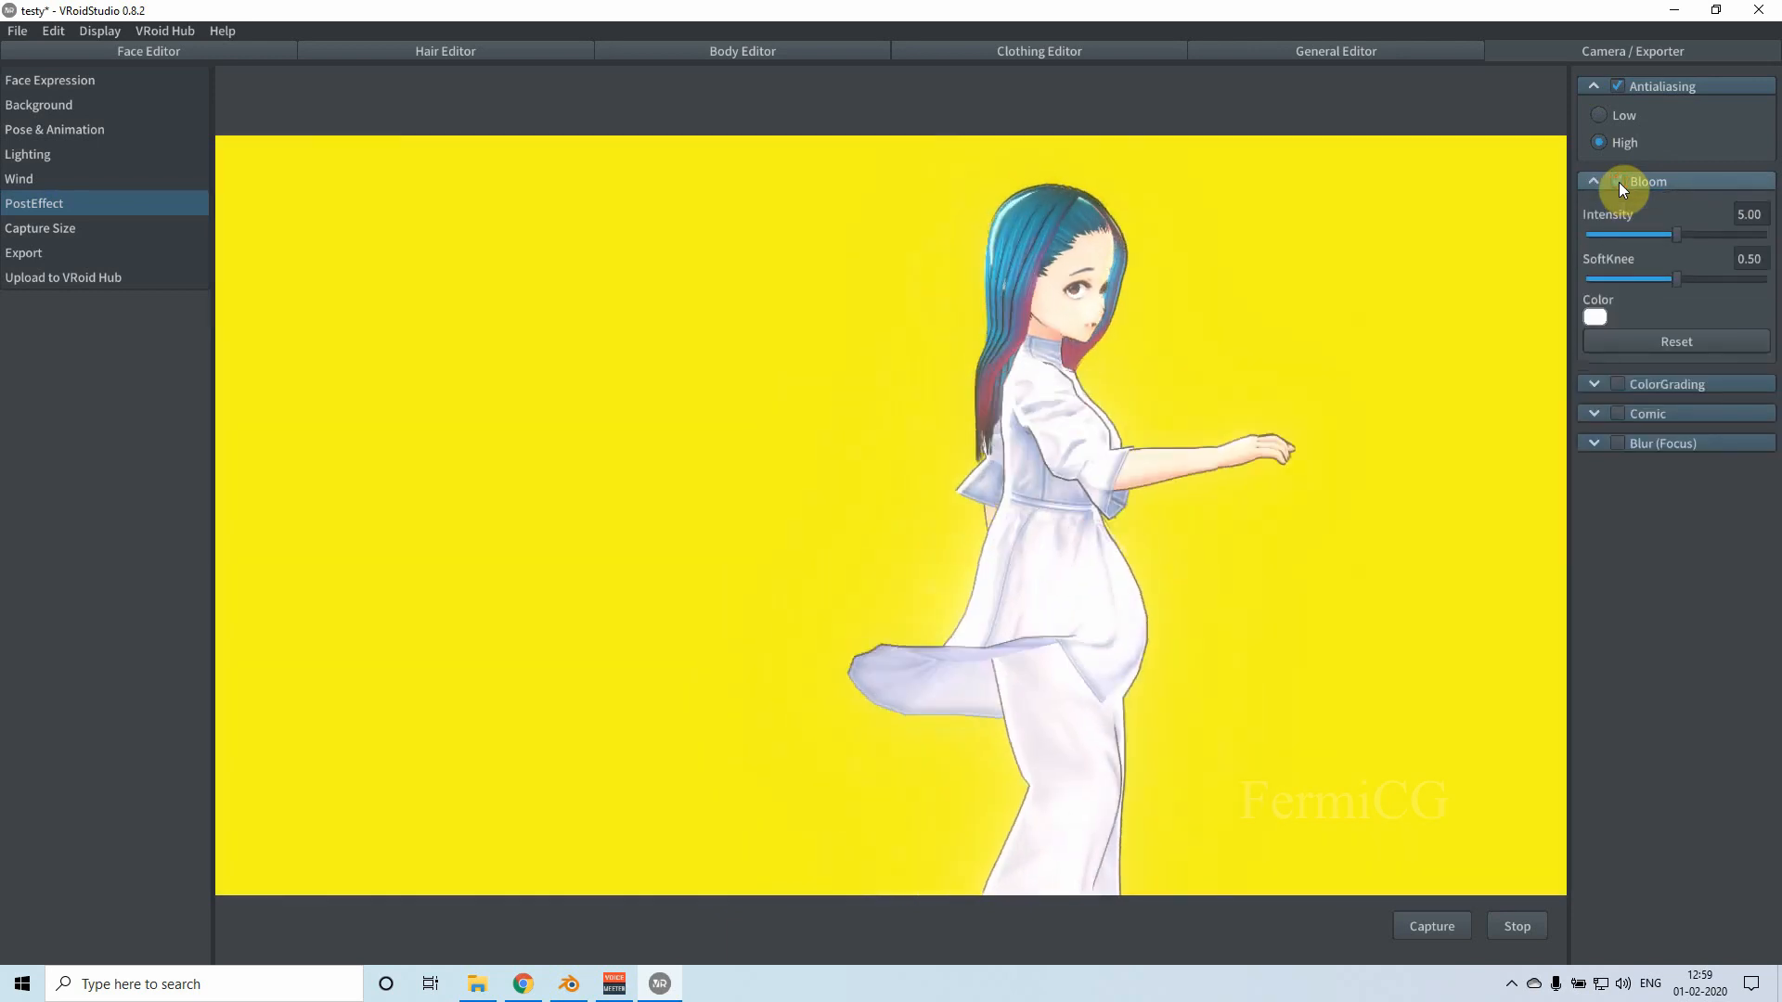
{"action": "left_click", "coordinate": [1619, 181]}
{"action": "left_click", "coordinate": [1616, 212]}
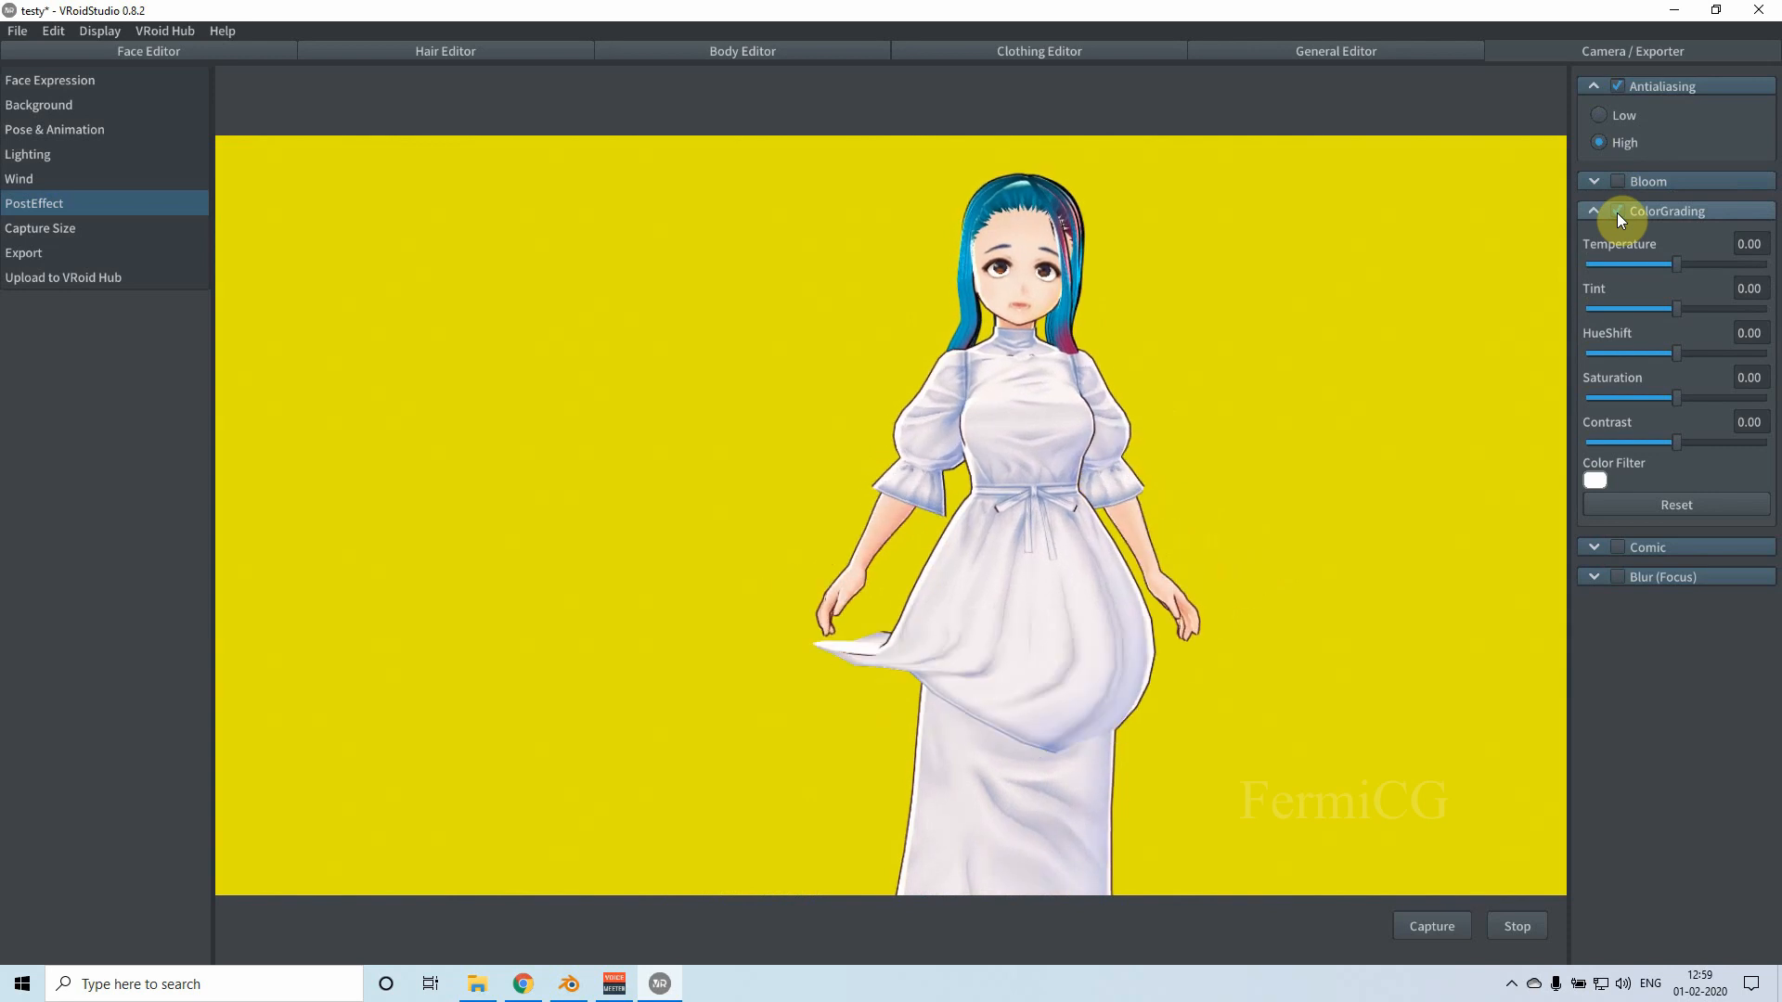
{"action": "left_click", "coordinate": [1617, 213]}
{"action": "left_click", "coordinate": [1616, 212]}
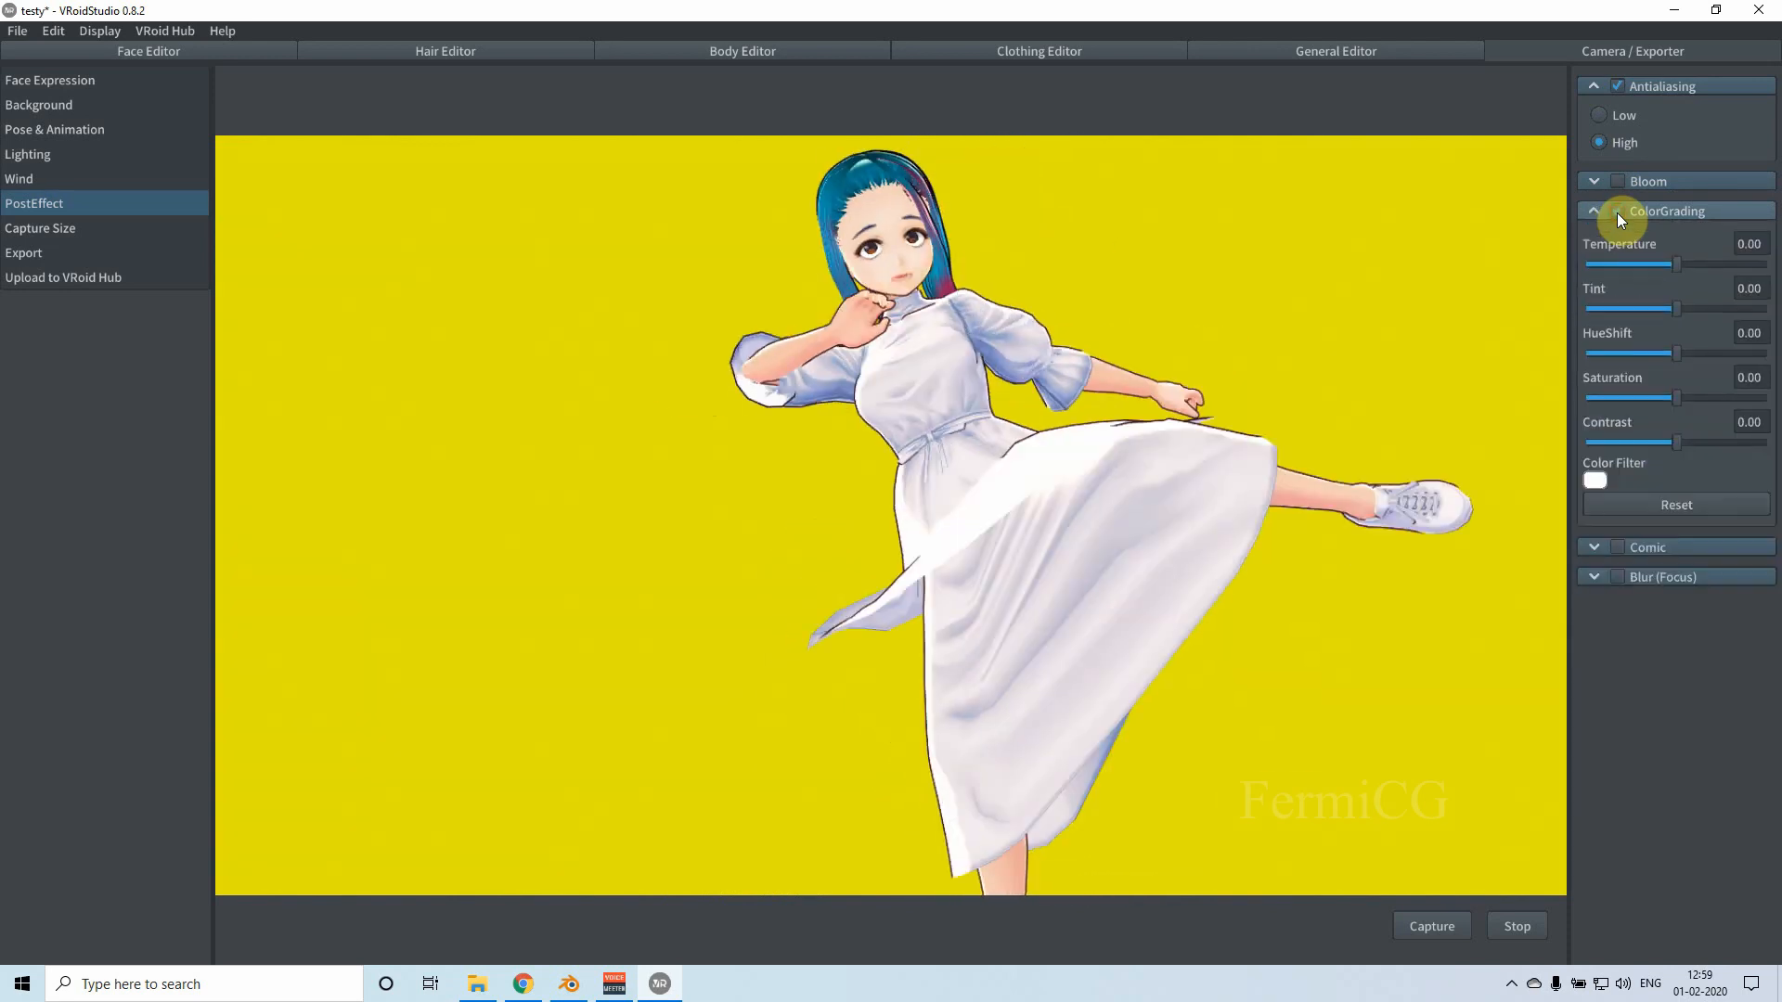
{"action": "mouse_move", "coordinate": [1675, 264]}
{"action": "left_mouse_down"}
{"action": "mouse_move", "coordinate": [1730, 264]}
{"action": "mouse_move", "coordinate": [1674, 275]}
{"action": "left_mouse_up"}
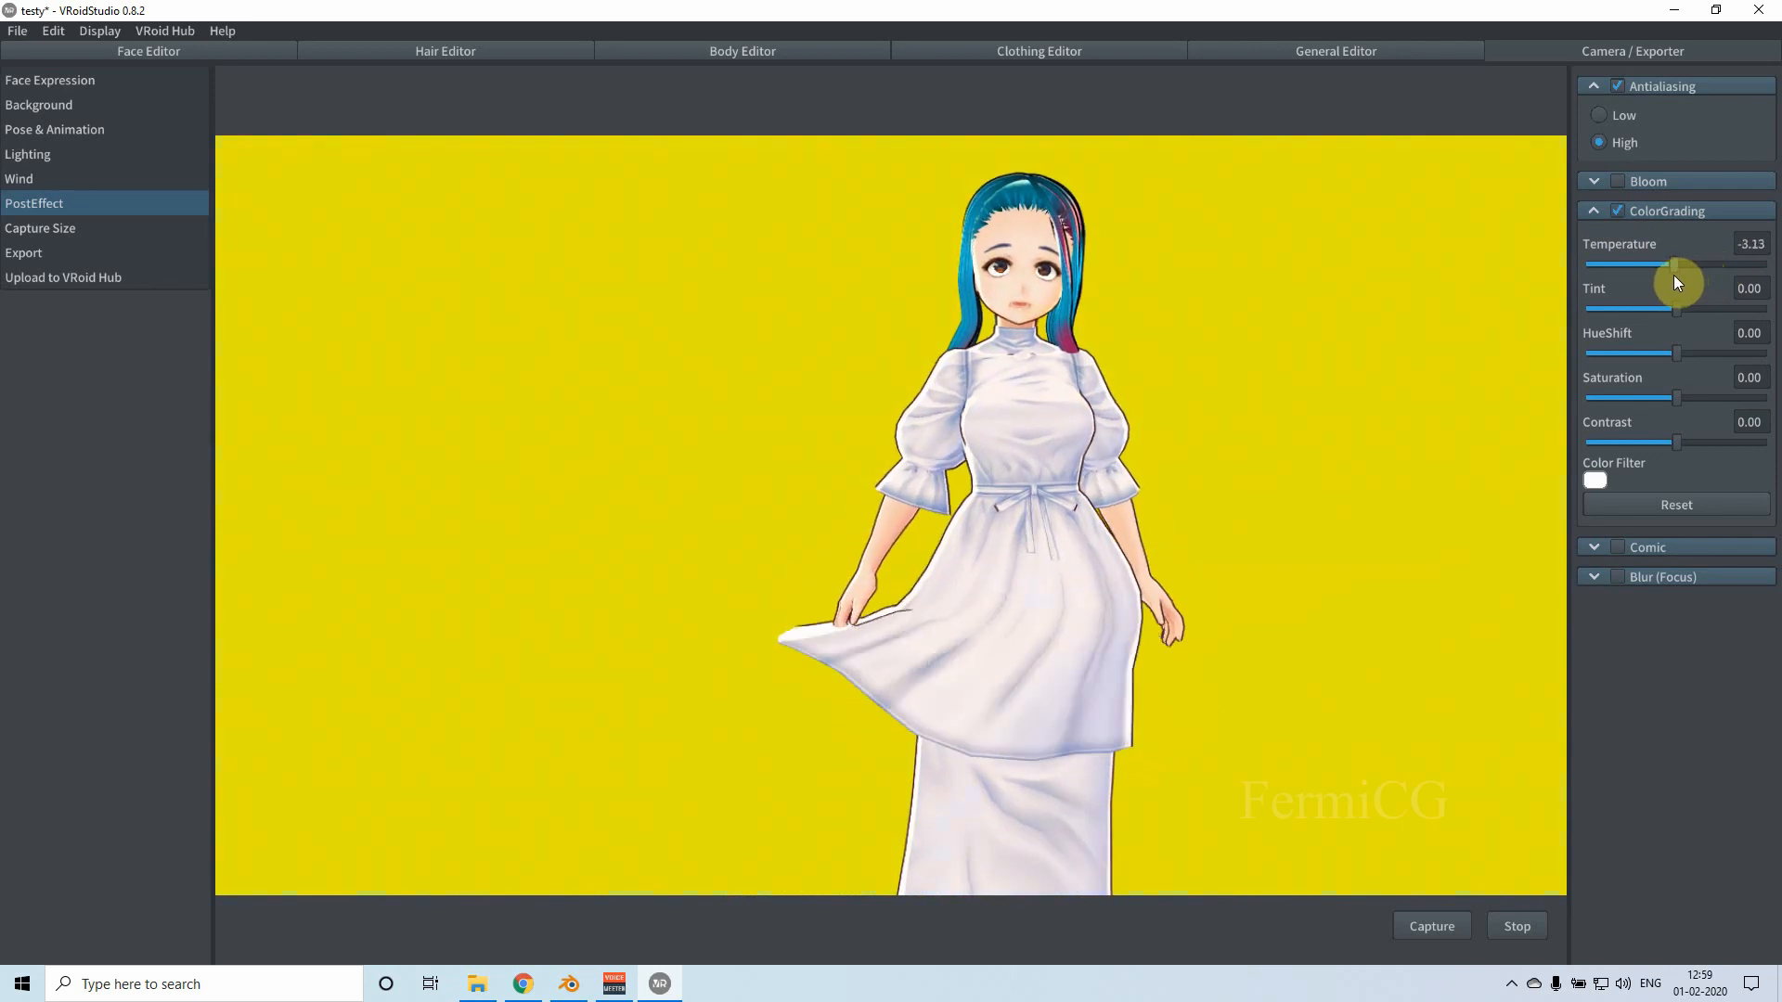
{"action": "left_click", "coordinate": [1619, 213]}
Step: Try the Comic and Blur (Focus) post effects, turning each one off again
{"action": "left_click", "coordinate": [1614, 243]}
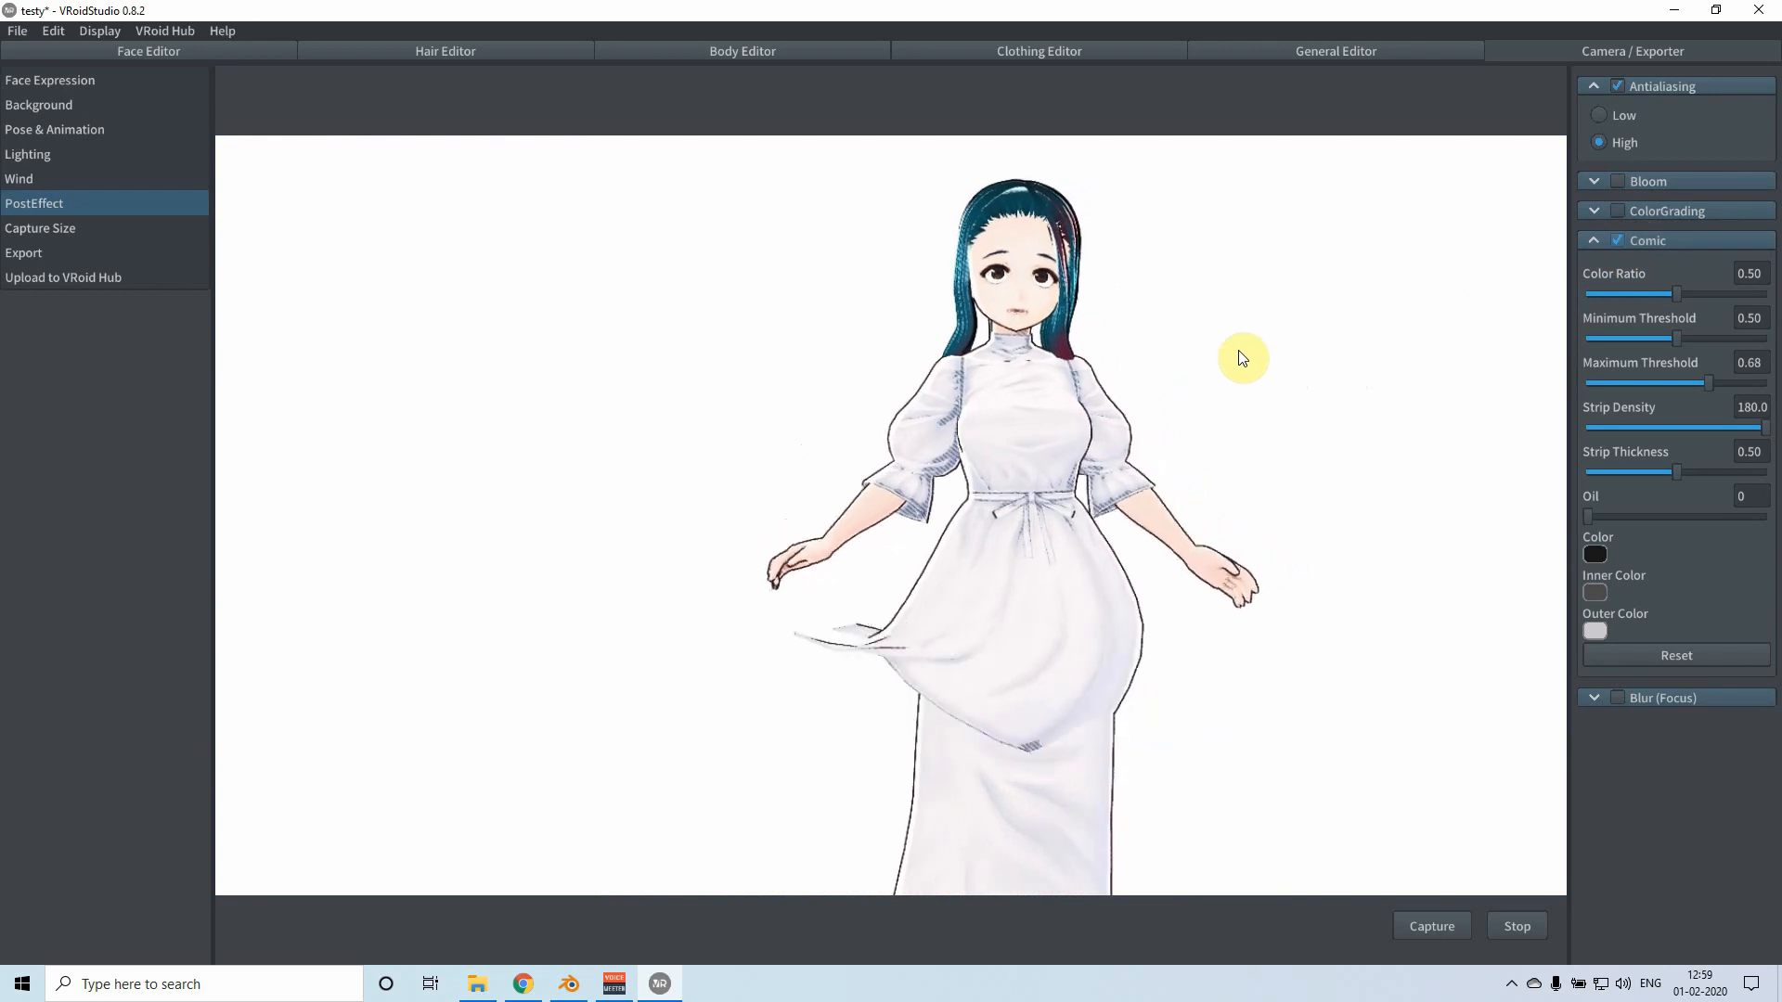
{"action": "left_click", "coordinate": [1619, 243]}
{"action": "left_click", "coordinate": [1615, 271]}
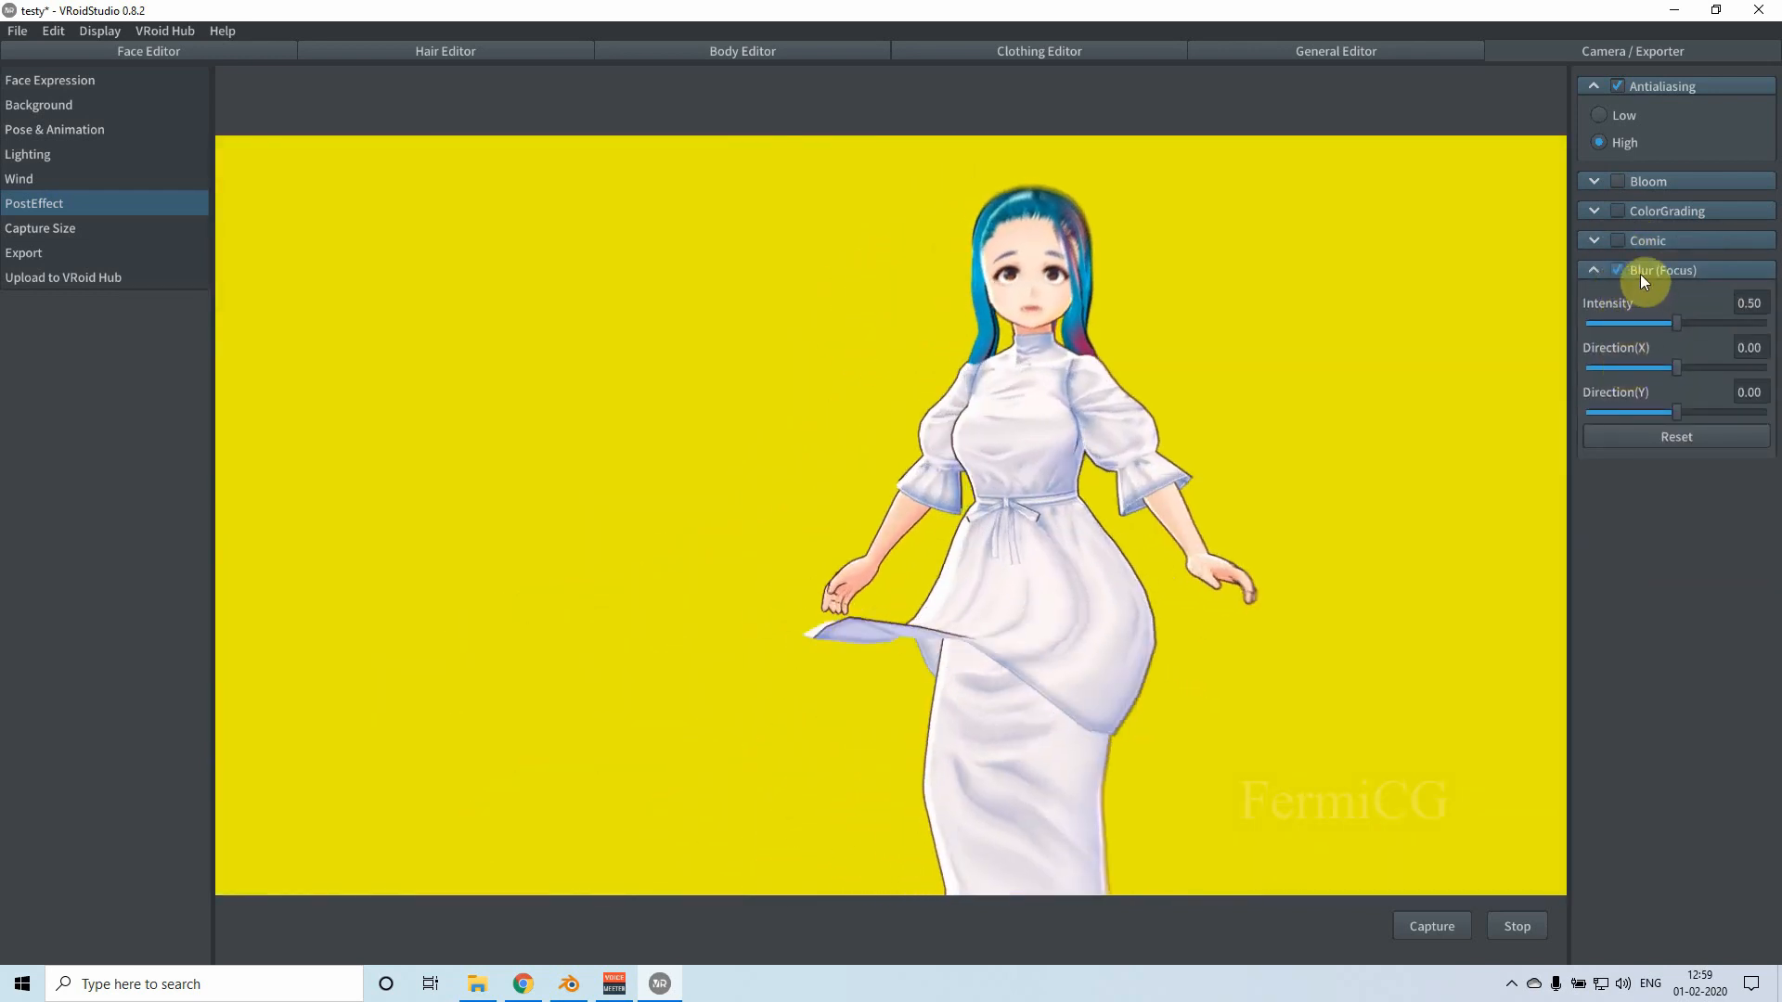
{"action": "left_click", "coordinate": [1623, 271]}
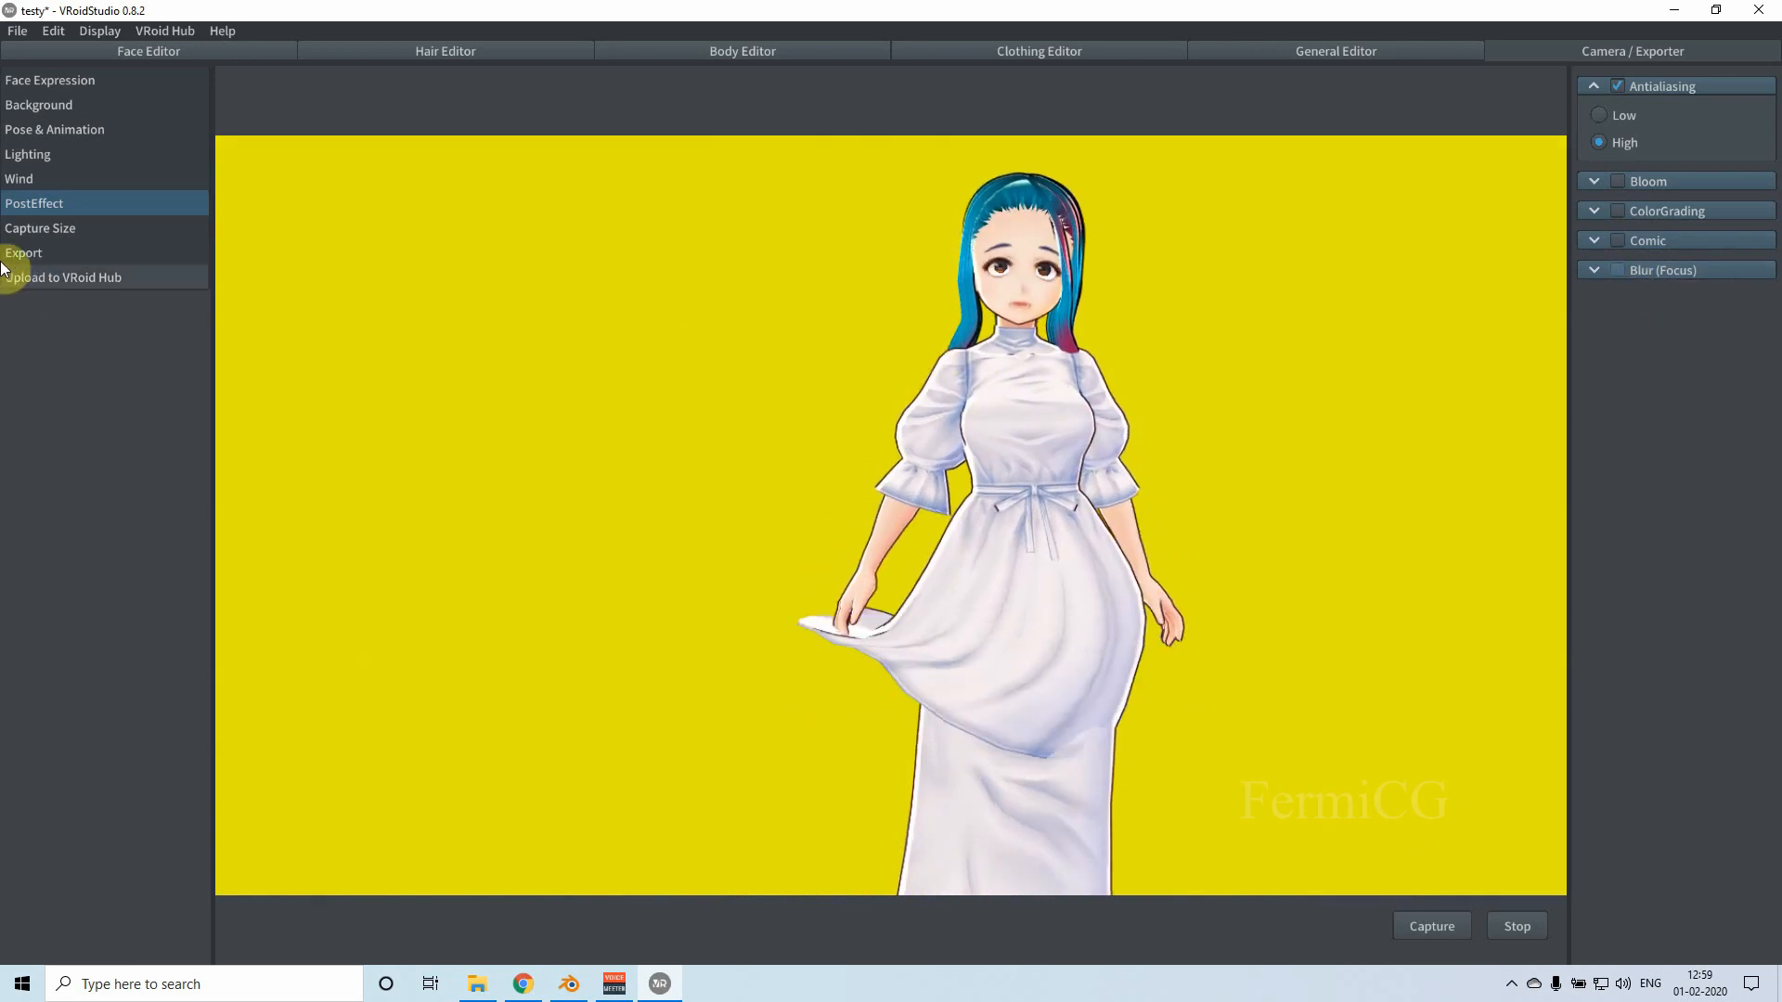
Step: View the capture size settings and the export texture quality options, keeping the quality at Original
{"action": "left_click", "coordinate": [59, 232]}
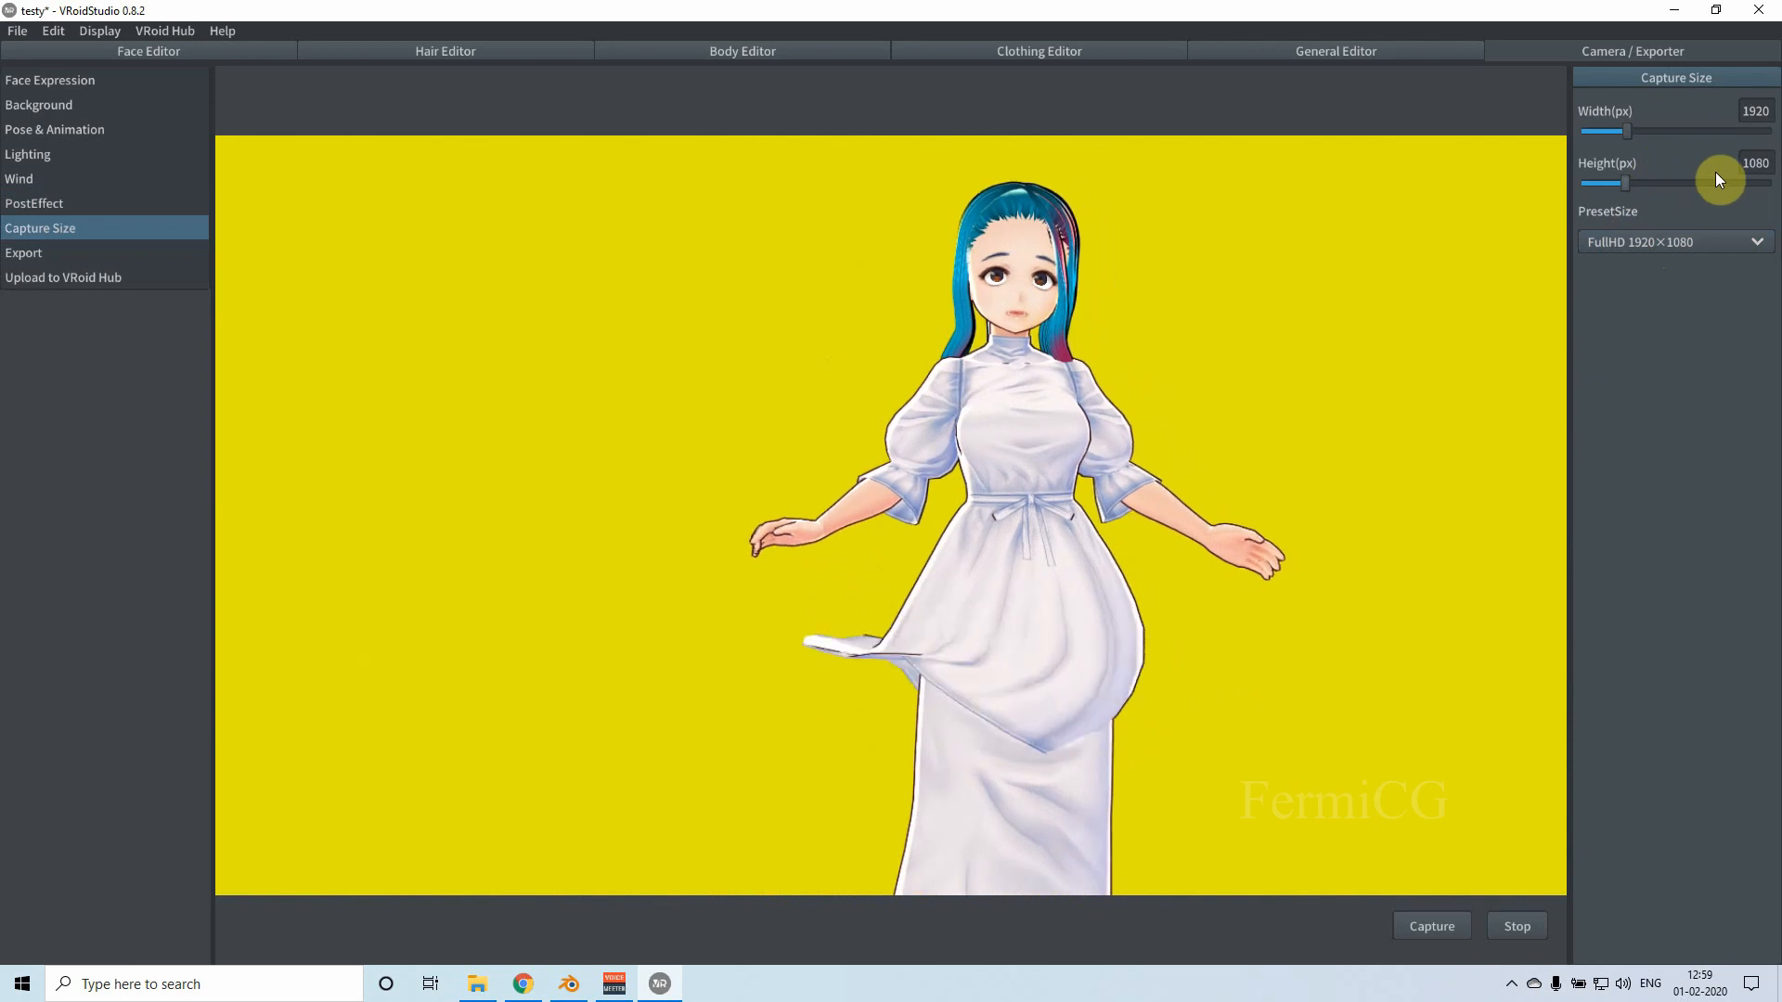
{"action": "left_click", "coordinate": [22, 254]}
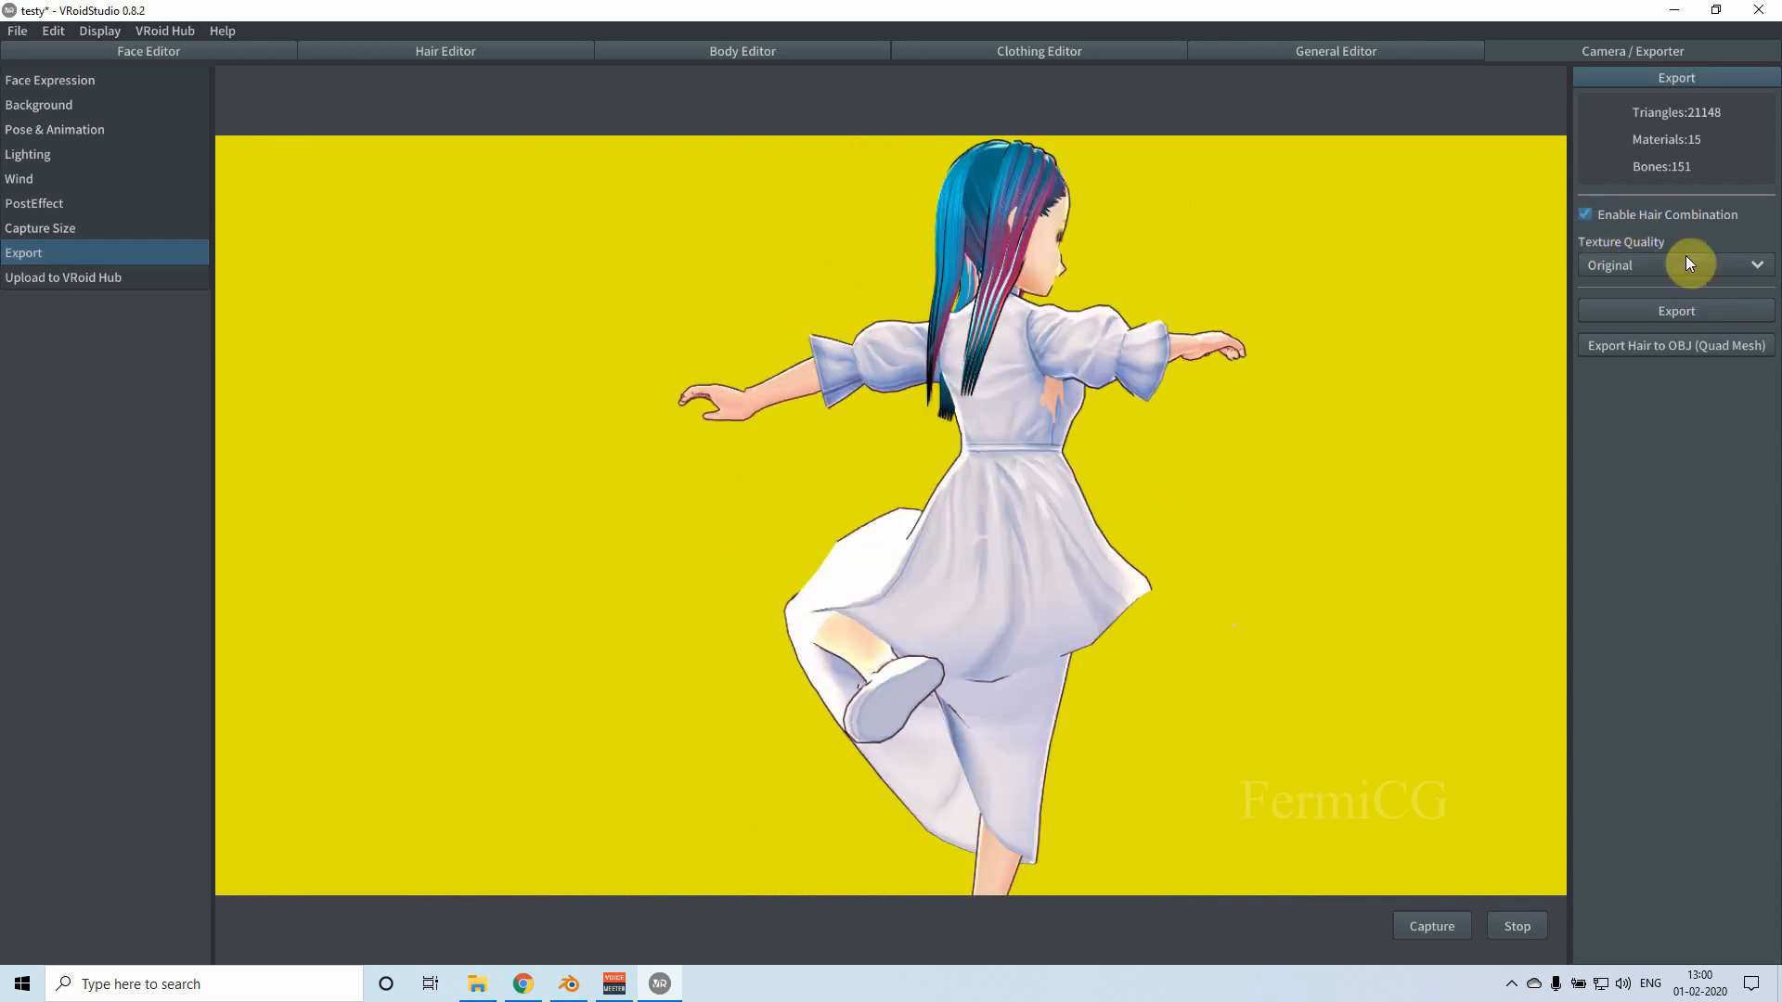
{"action": "left_click", "coordinate": [1690, 265]}
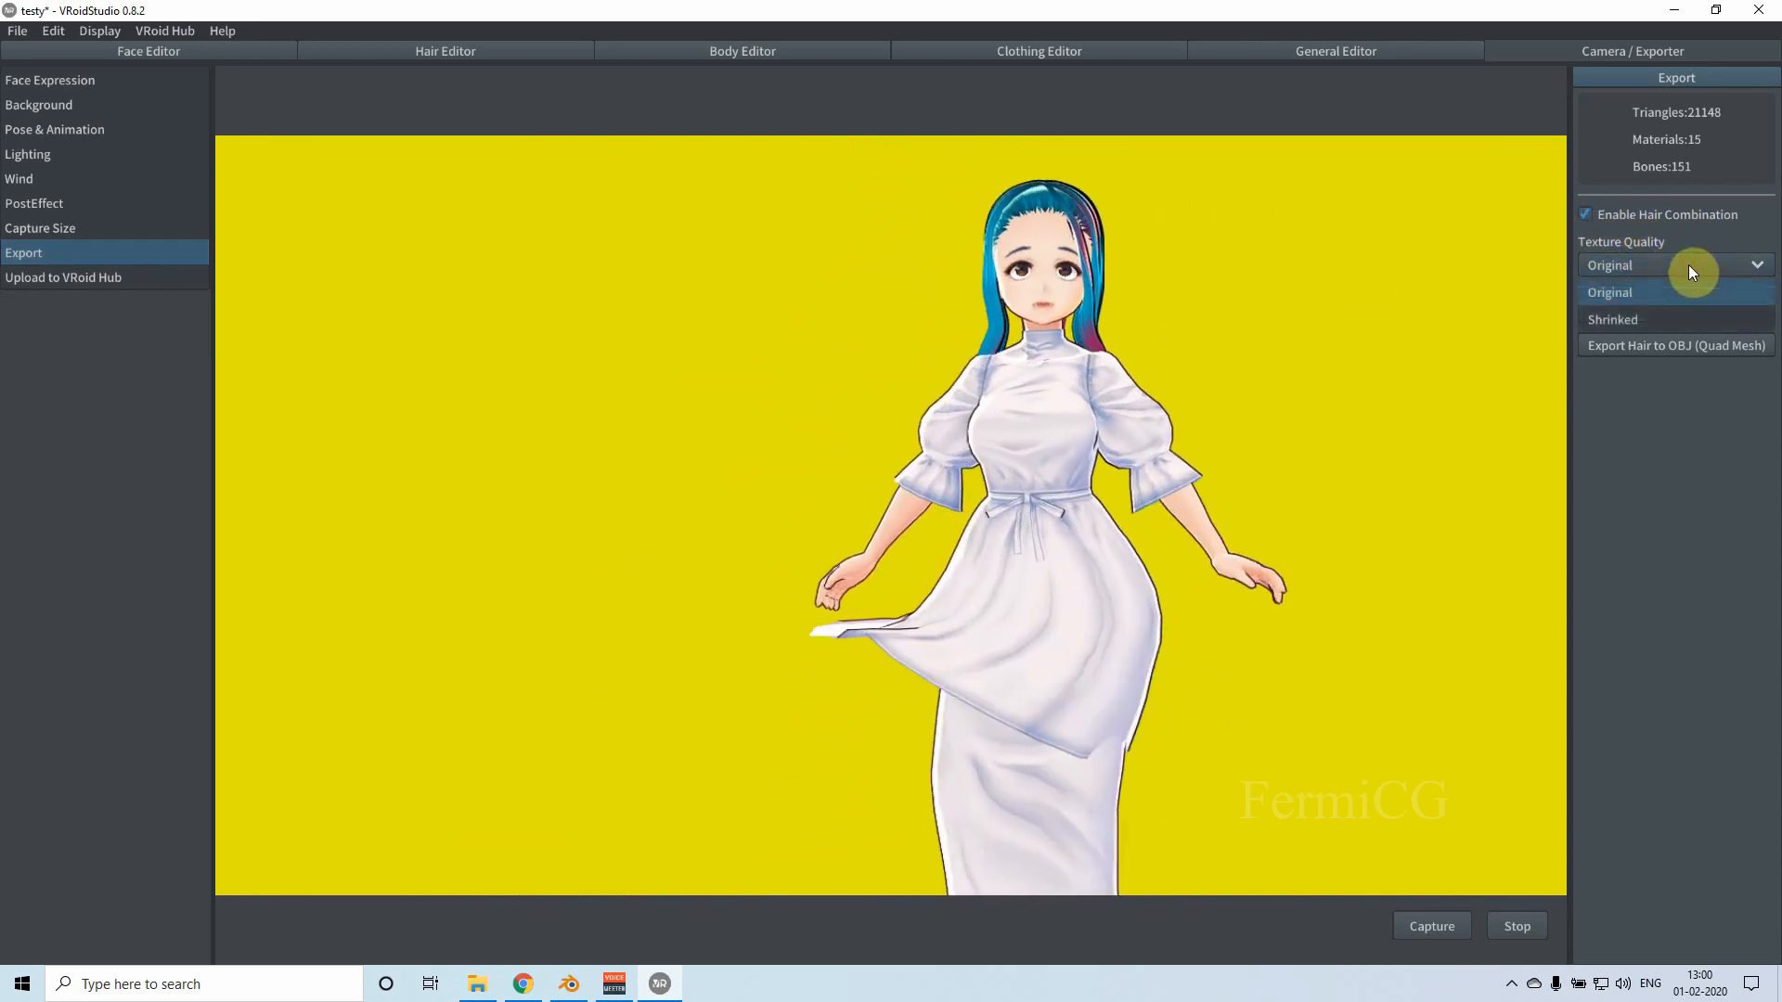
{"action": "left_click", "coordinate": [1634, 293]}
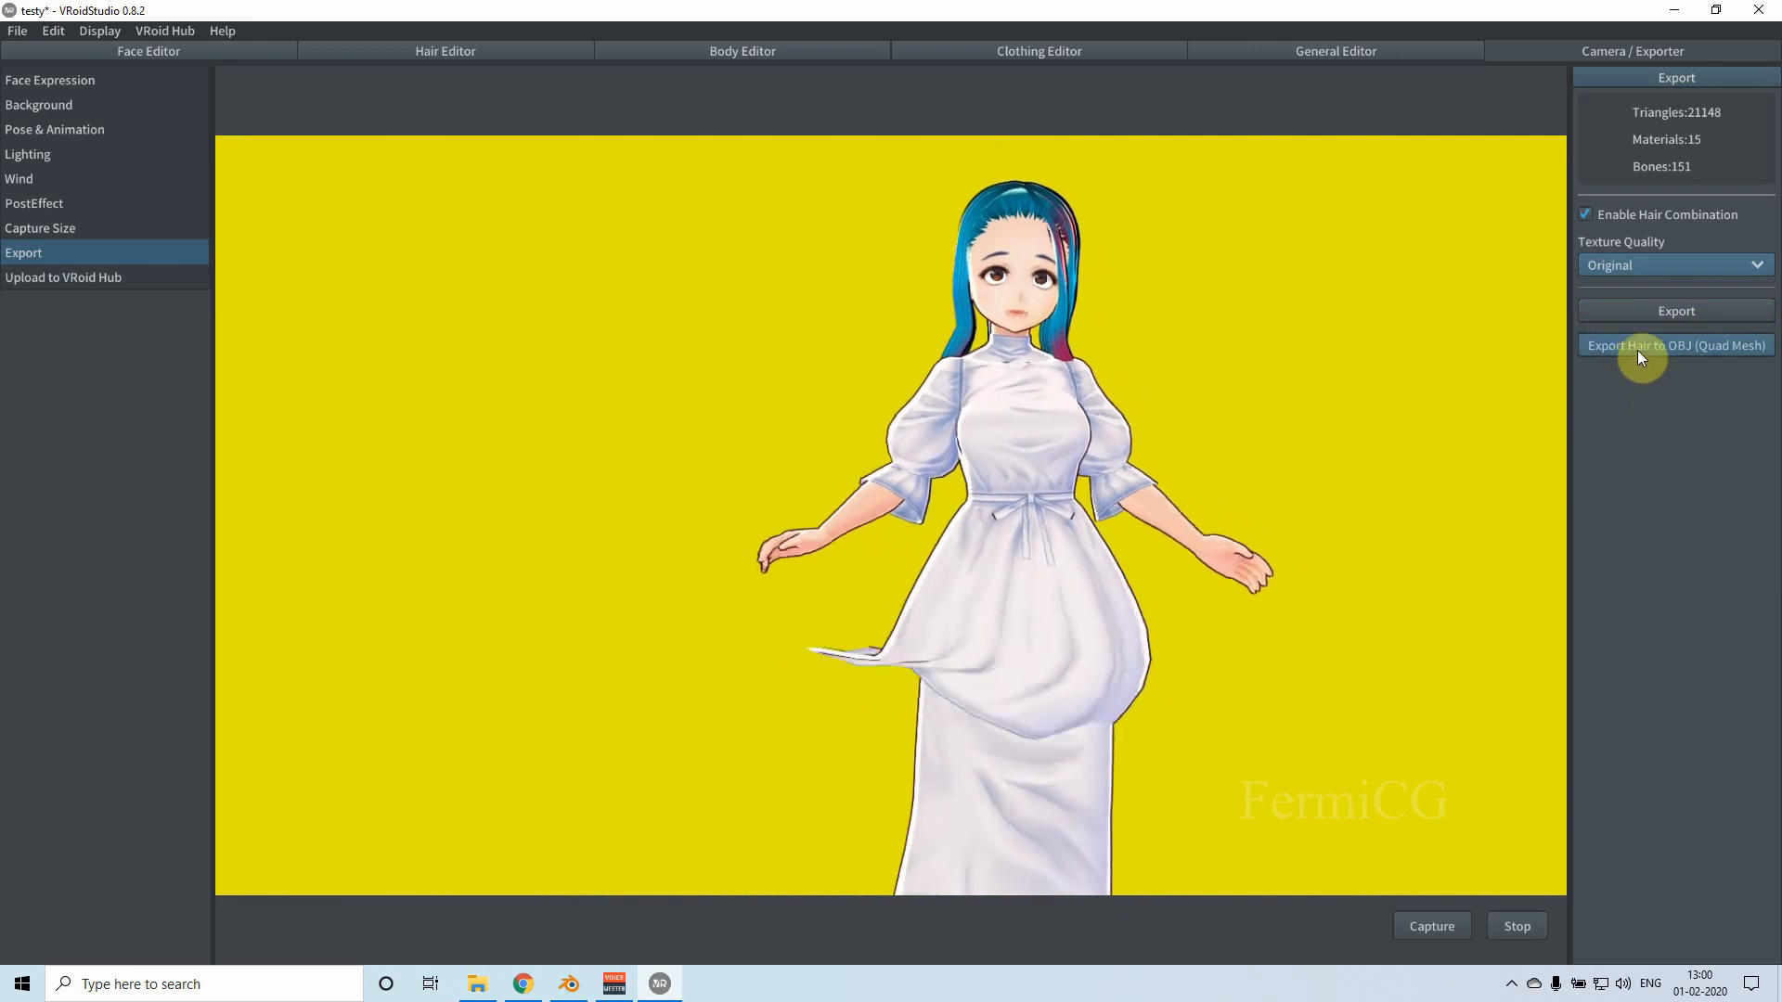
Step: Open the hair export to OBJ (Quad Mesh) and cancel it without saving a file
{"action": "left_click", "coordinate": [1715, 349]}
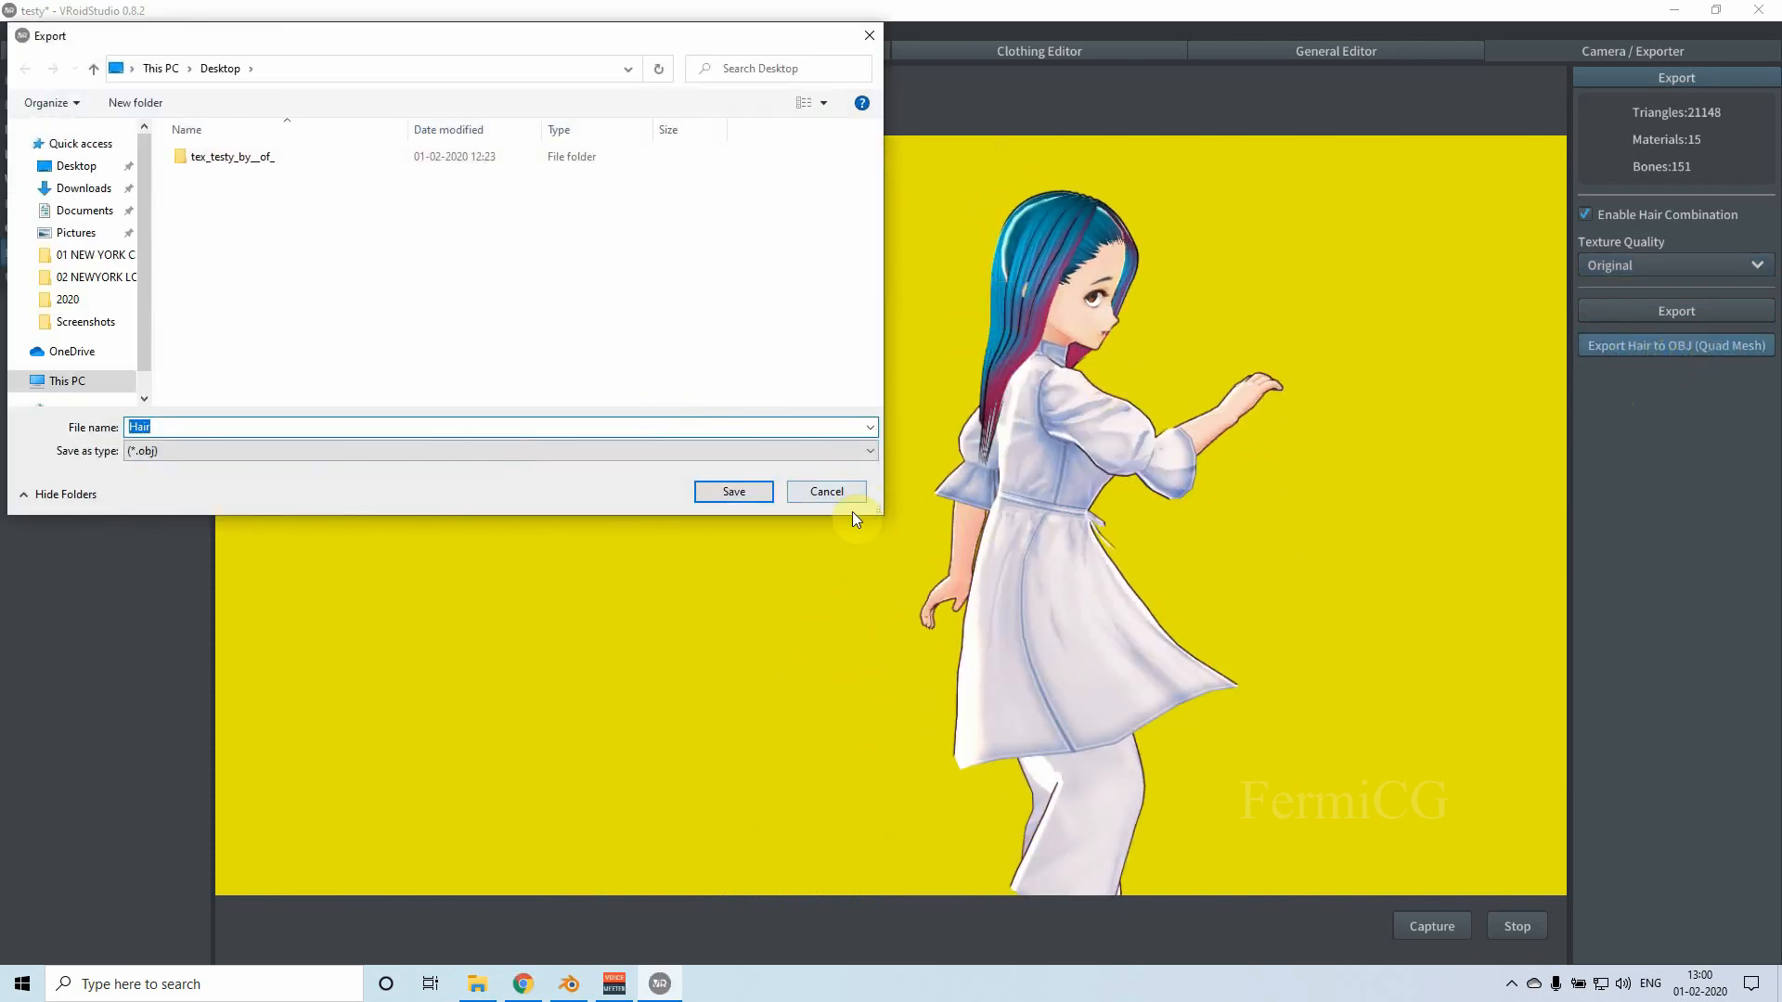
{"action": "left_click", "coordinate": [852, 495]}
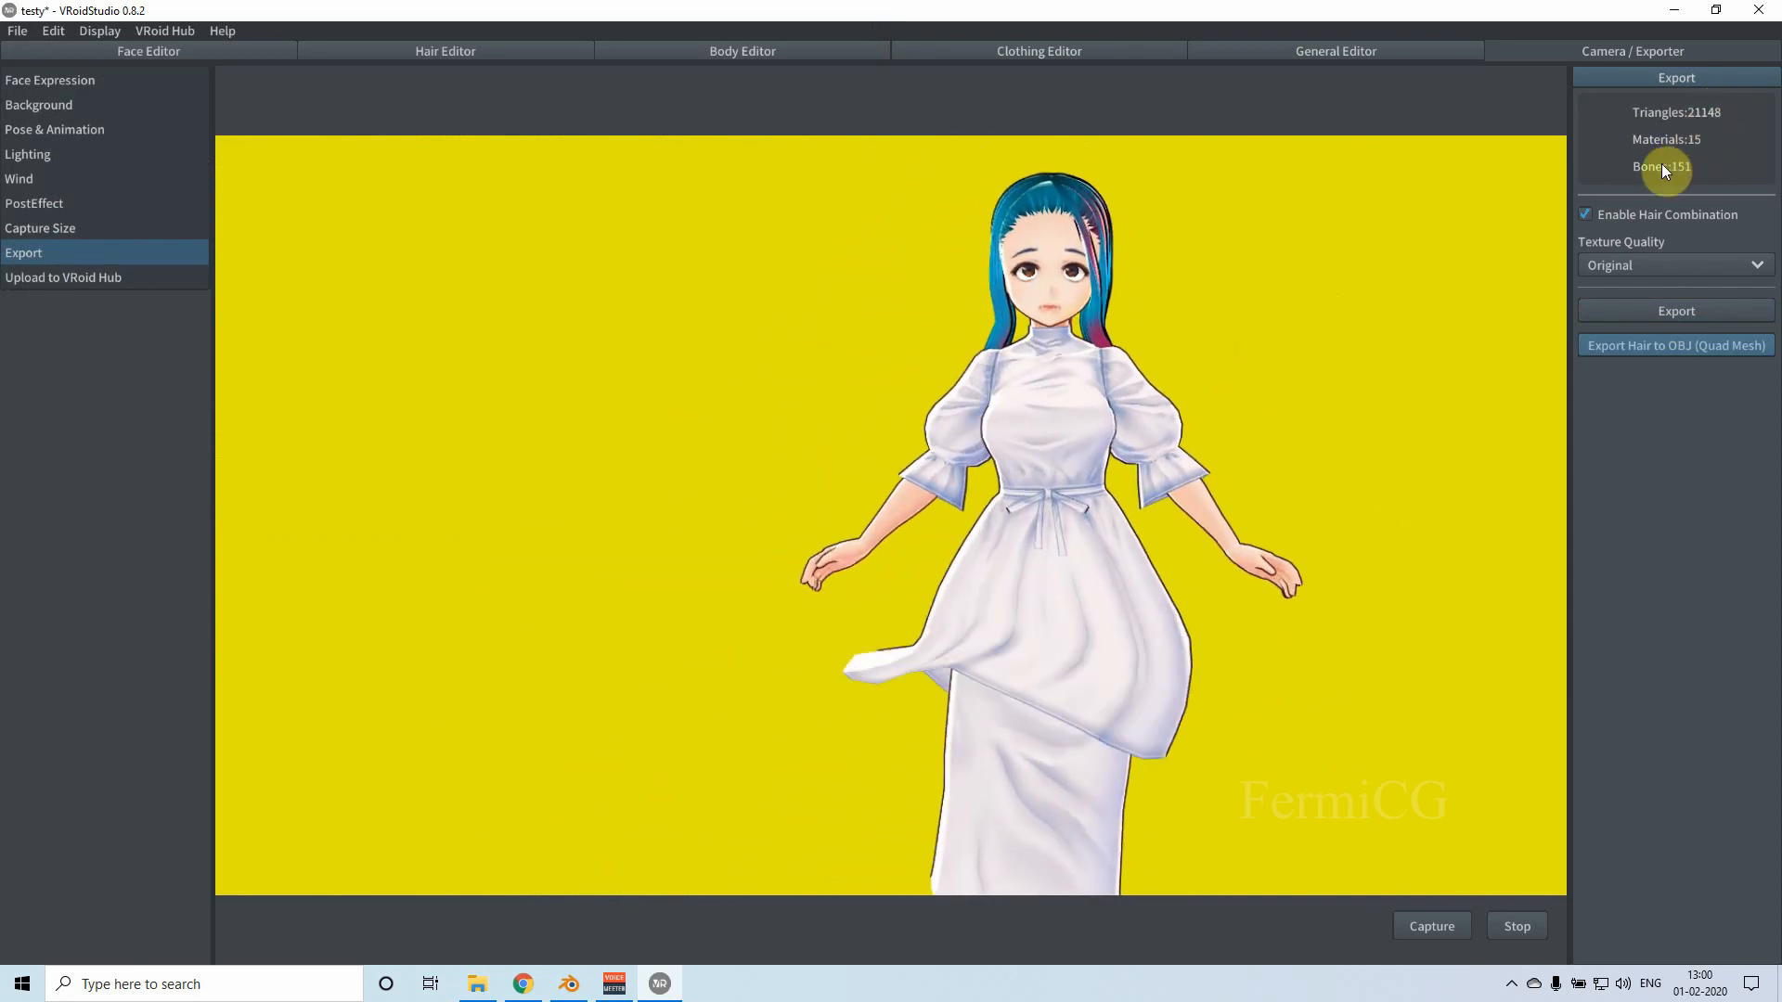
Step: Start the model export and enter testy 2 as the avatar name in the VRM settings
{"action": "left_click", "coordinate": [1659, 317]}
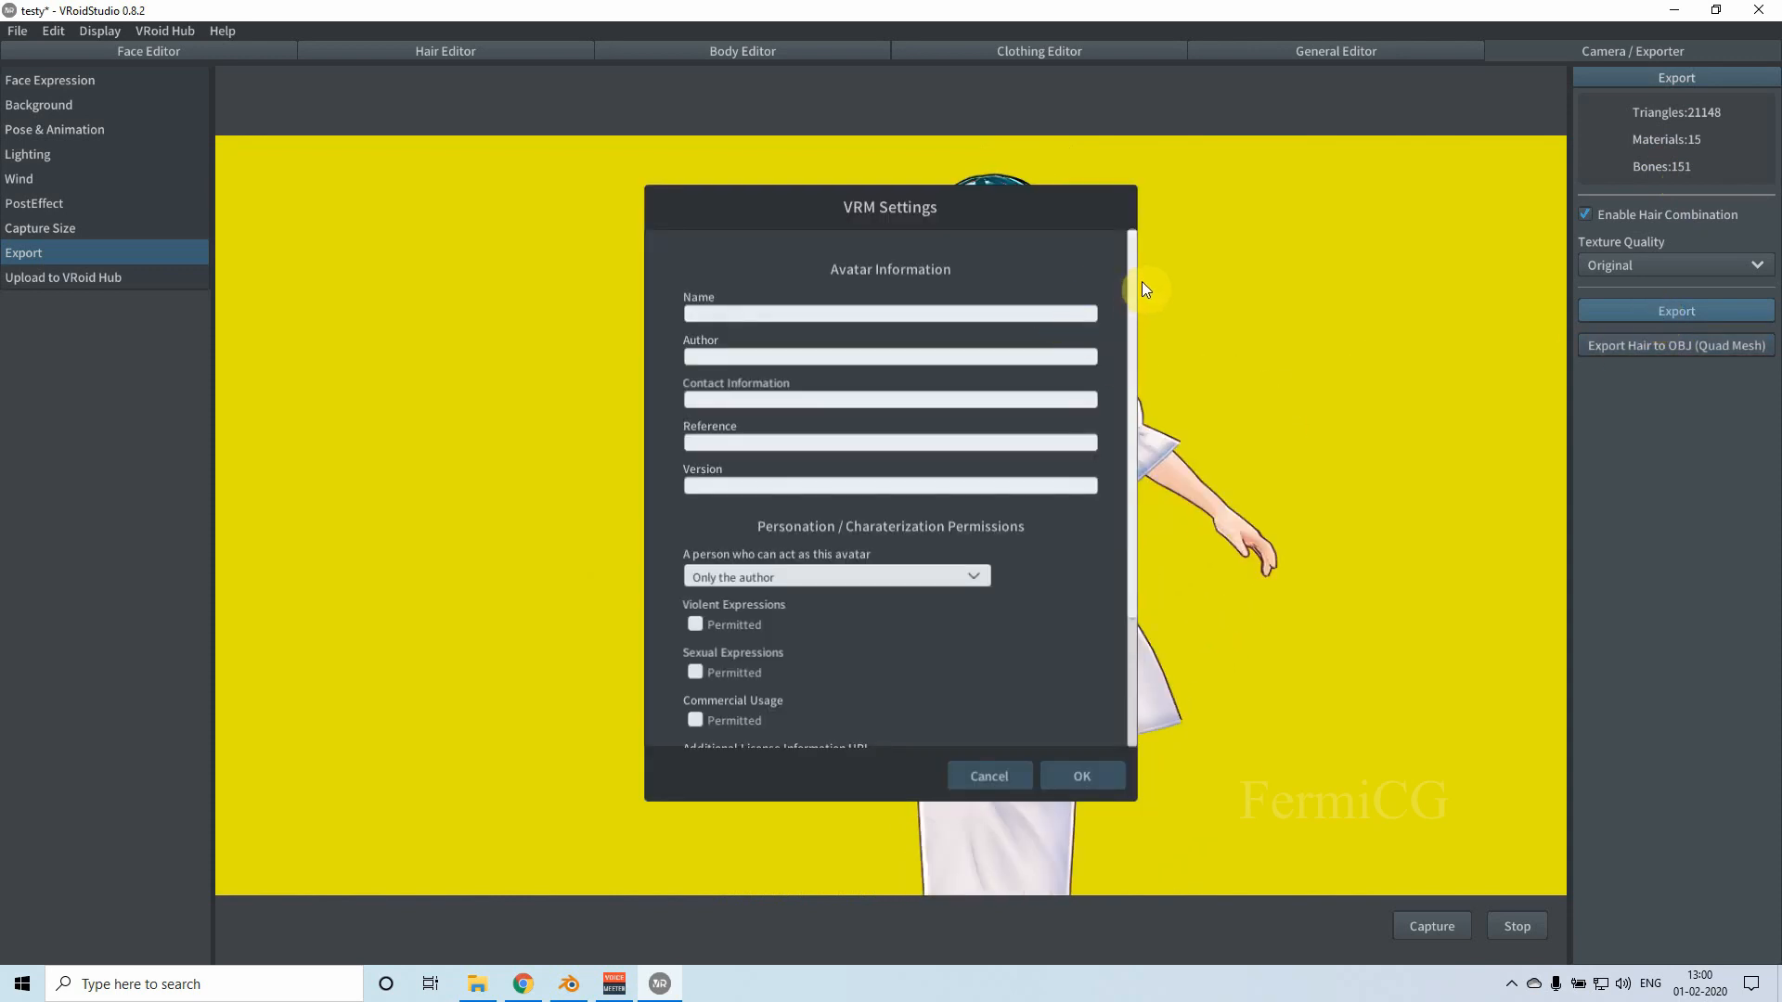
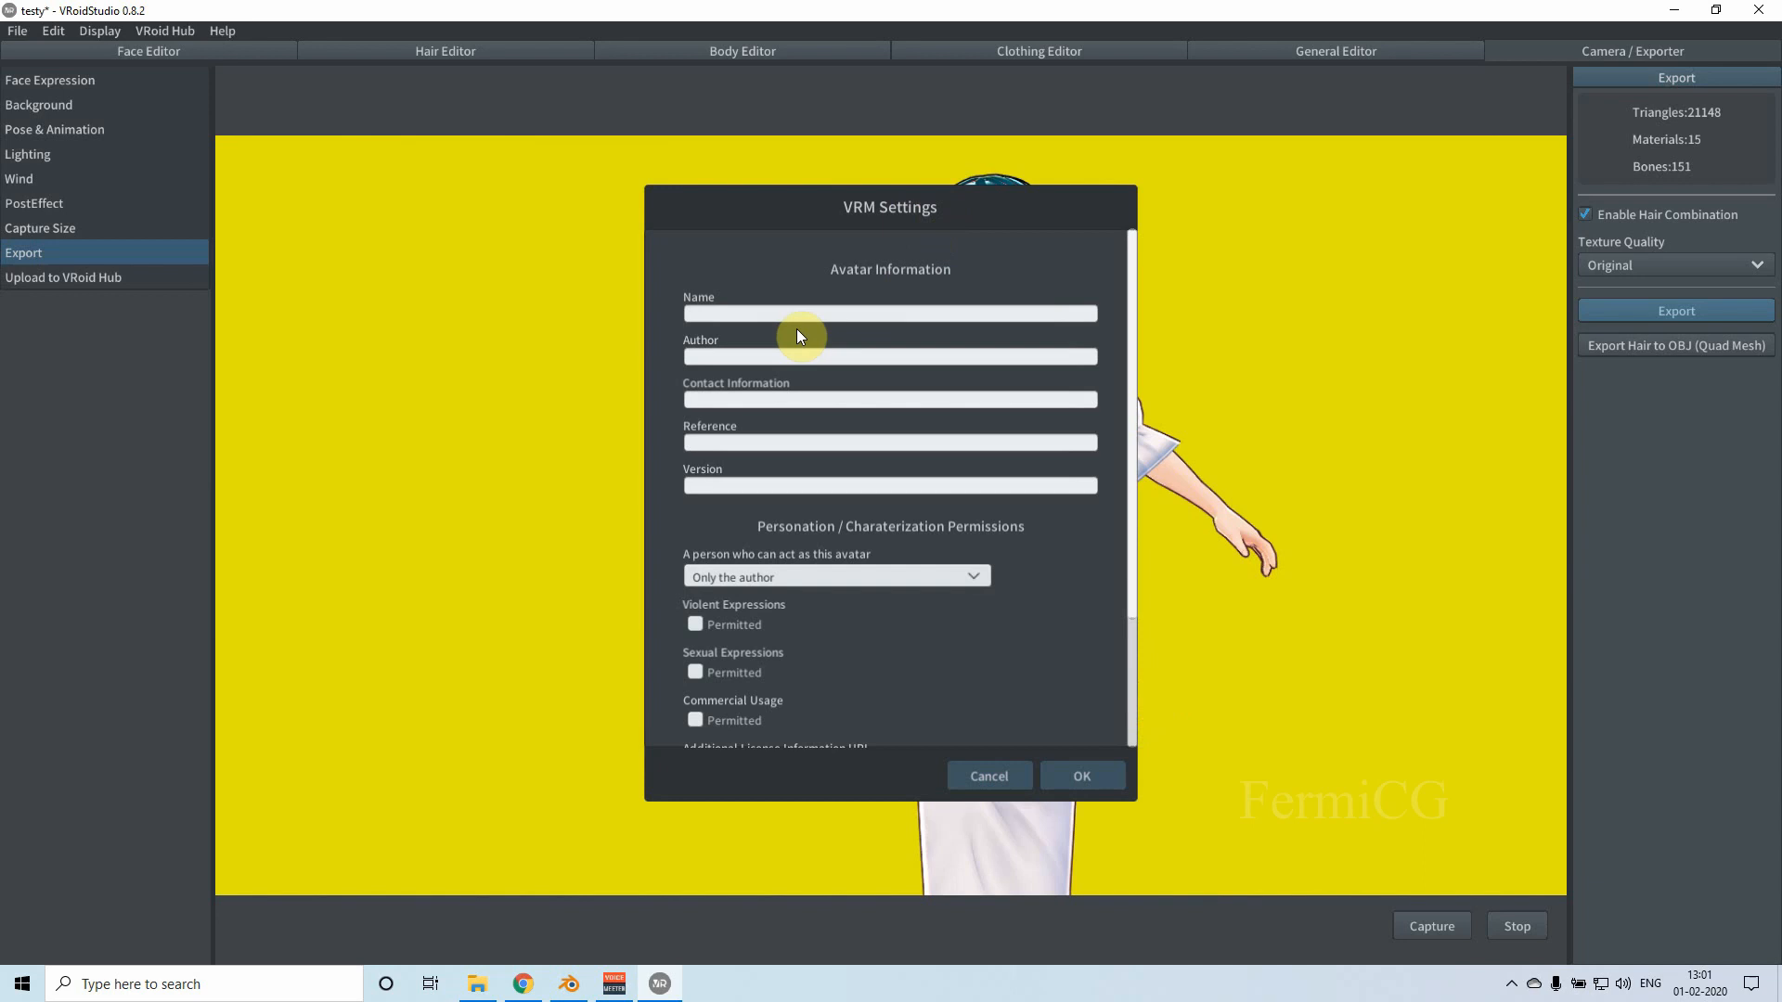
{"action": "left_click", "coordinate": [823, 314]}
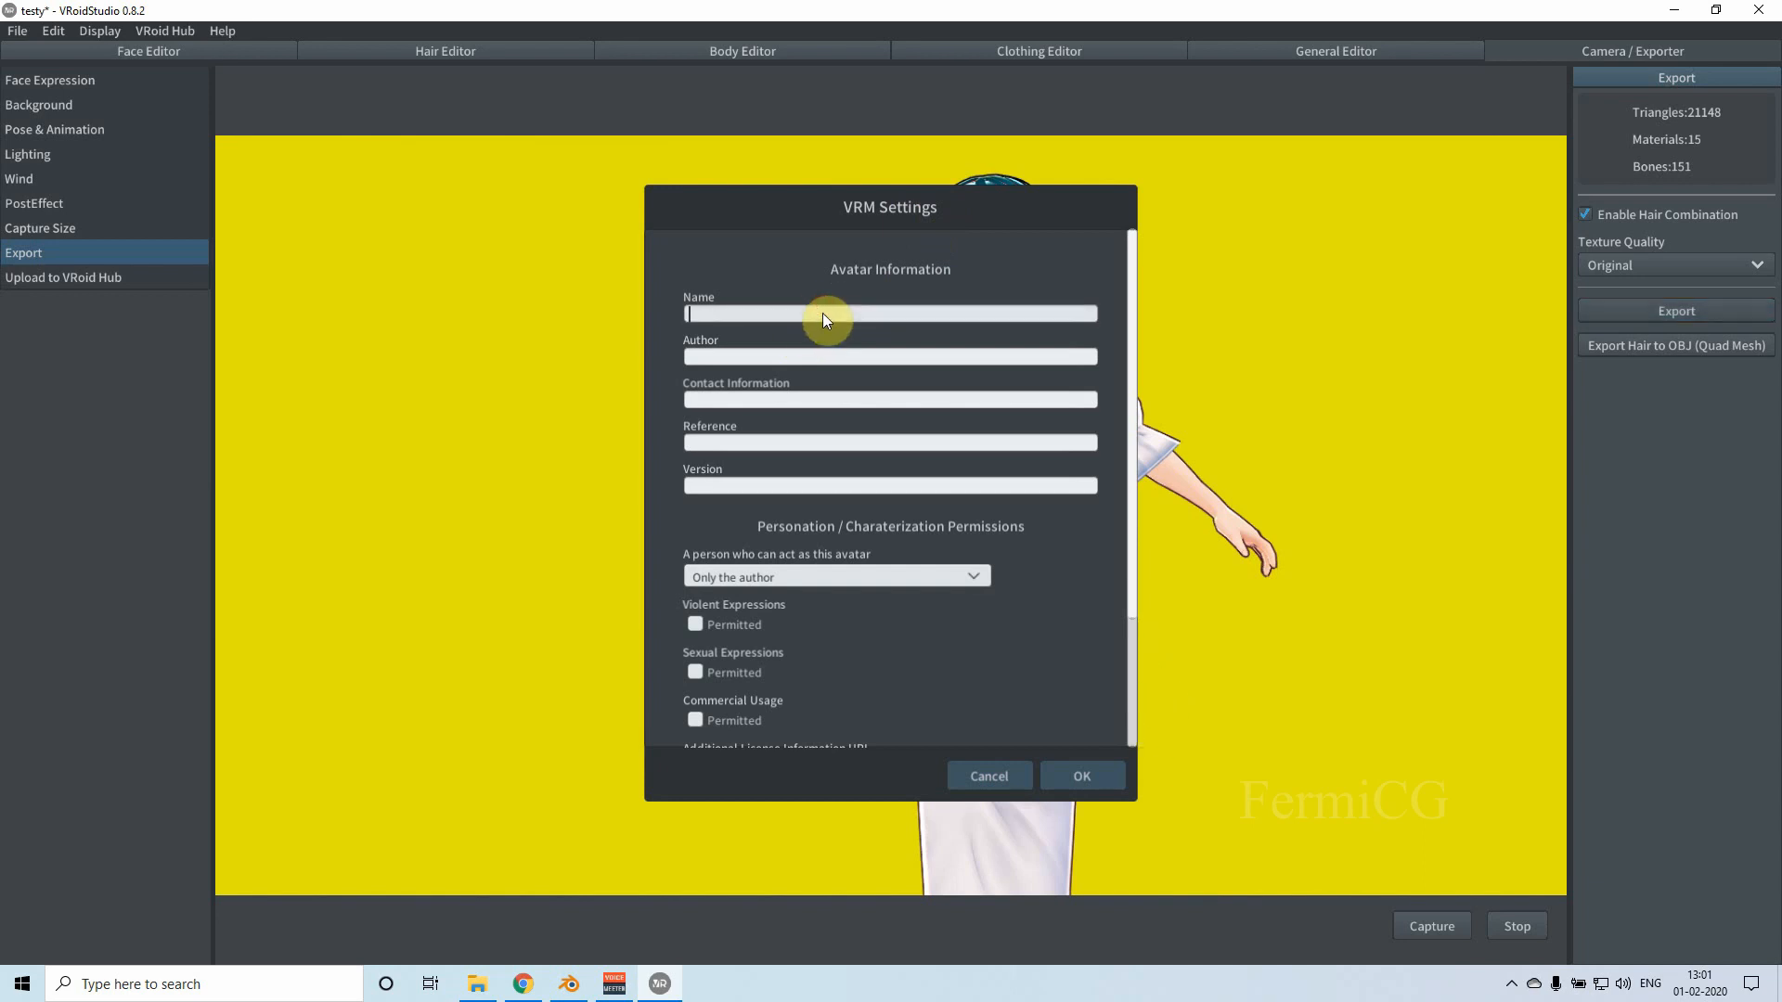
{"action": "type", "text": "testy 2"}
{"action": "left_click", "coordinate": [776, 359]}
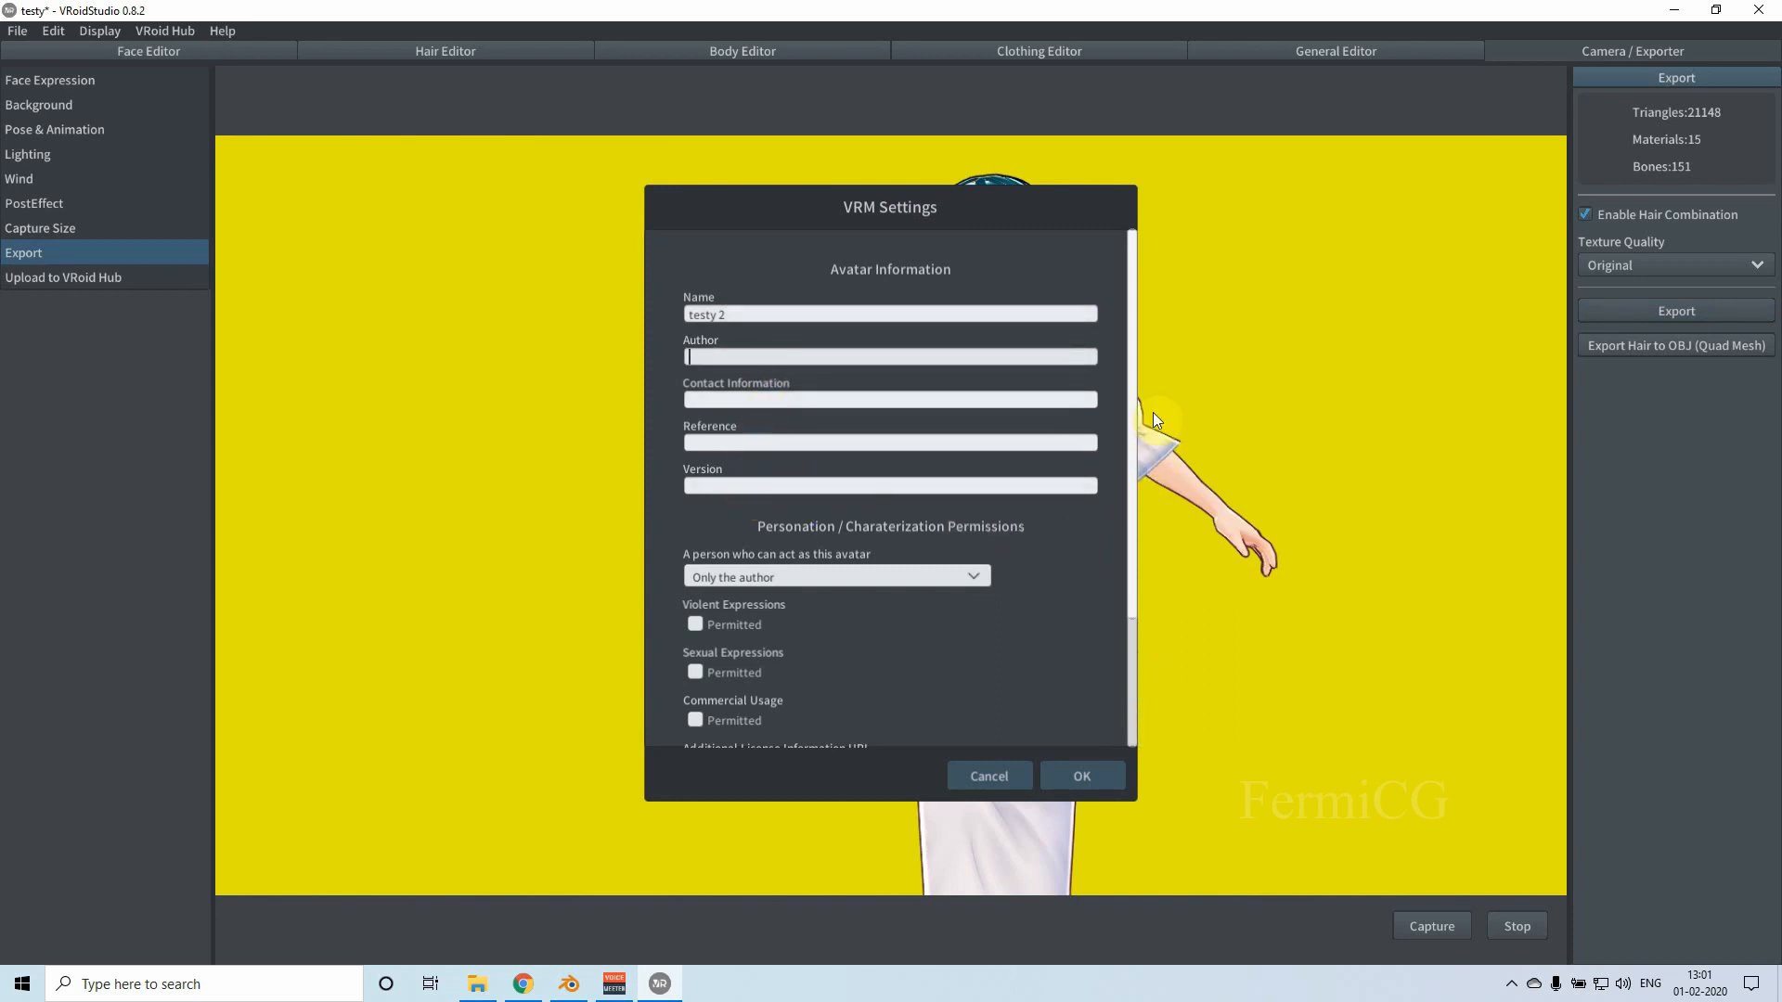
Step: Review the avatar permission settings and keep the license at Redistribution Prohibited
{"action": "scroll", "coordinate": [1132, 652], "scroll_direction": "down", "scroll_amount": 2}
{"action": "left_click_drag", "start_coordinate": [1129, 508], "coordinate": [1127, 353]}
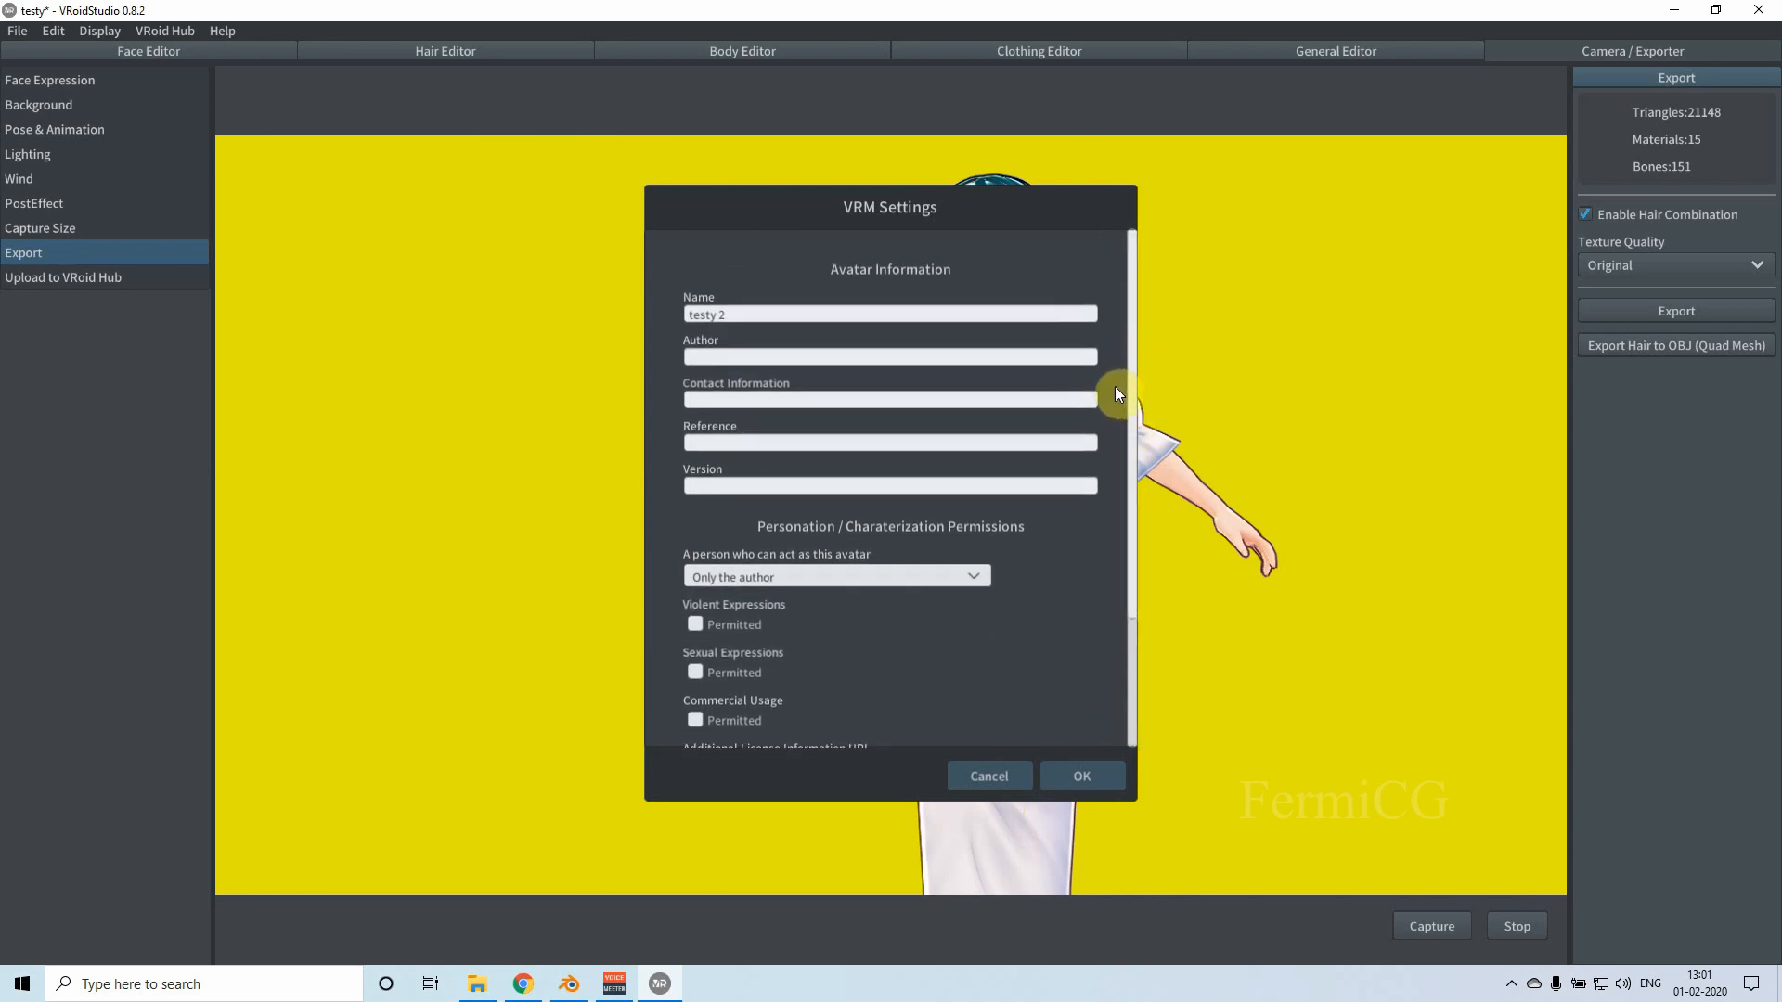
{"action": "left_click_drag", "start_coordinate": [1133, 589], "coordinate": [1128, 721]}
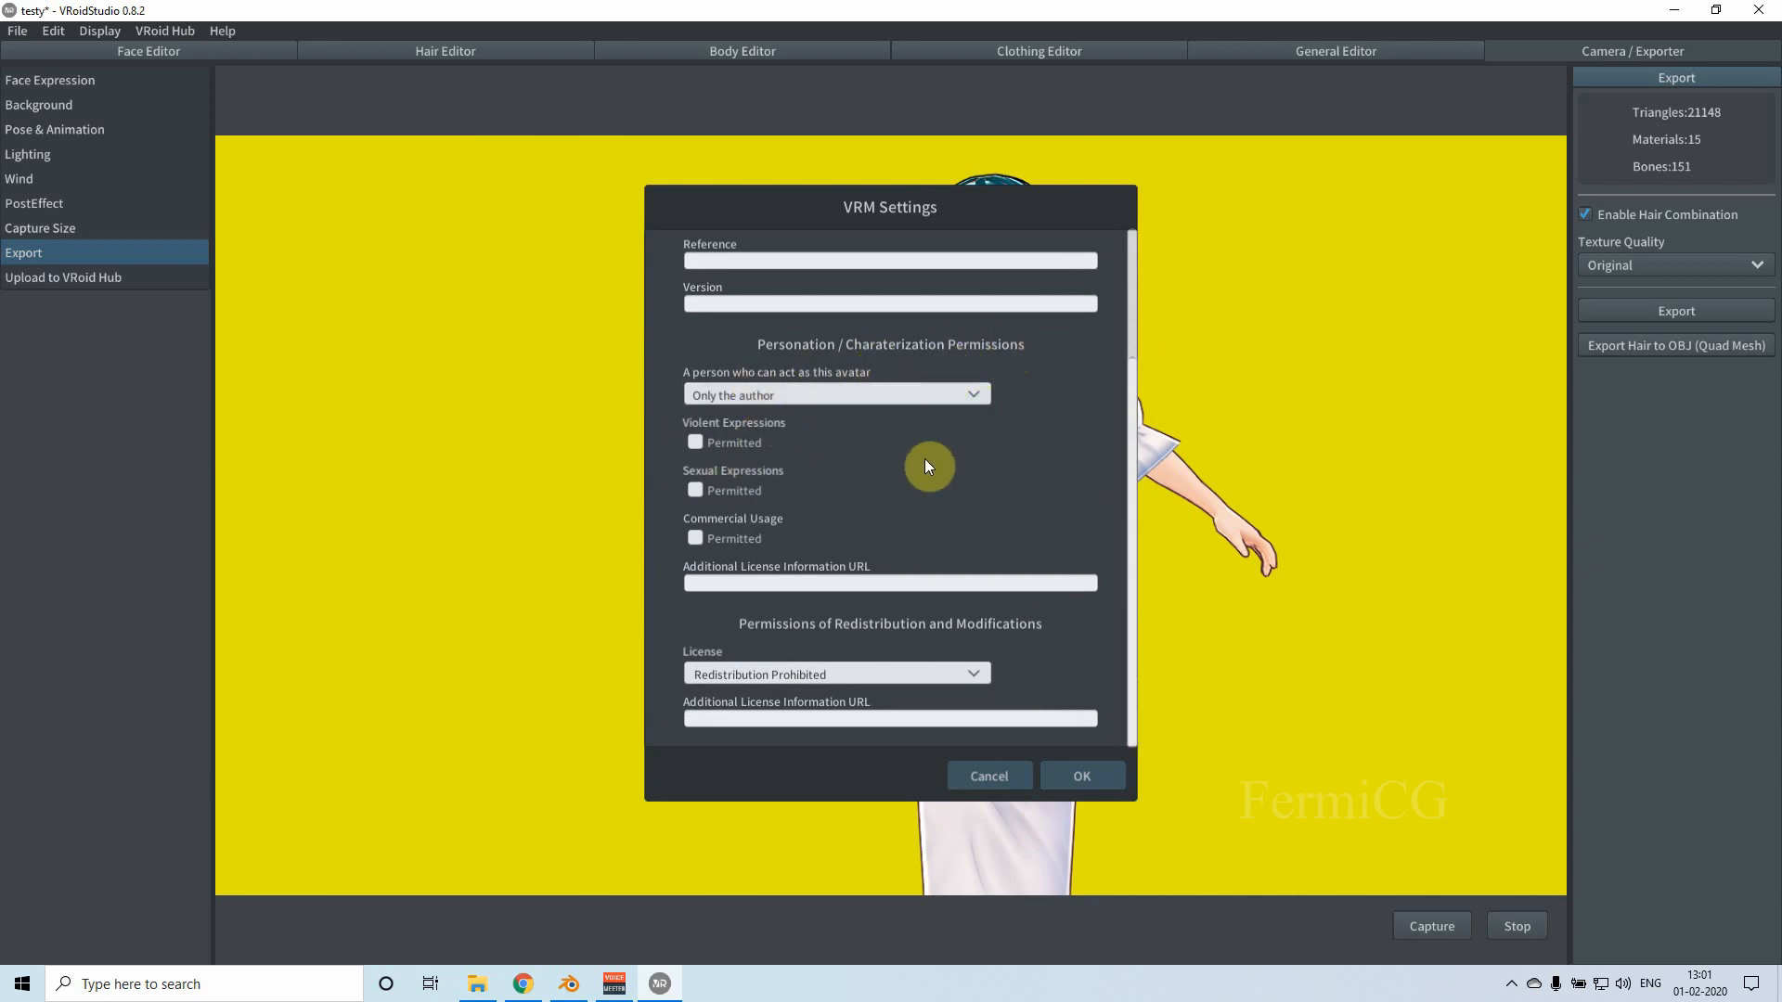
{"action": "left_click", "coordinate": [969, 672]}
{"action": "left_click", "coordinate": [915, 692]}
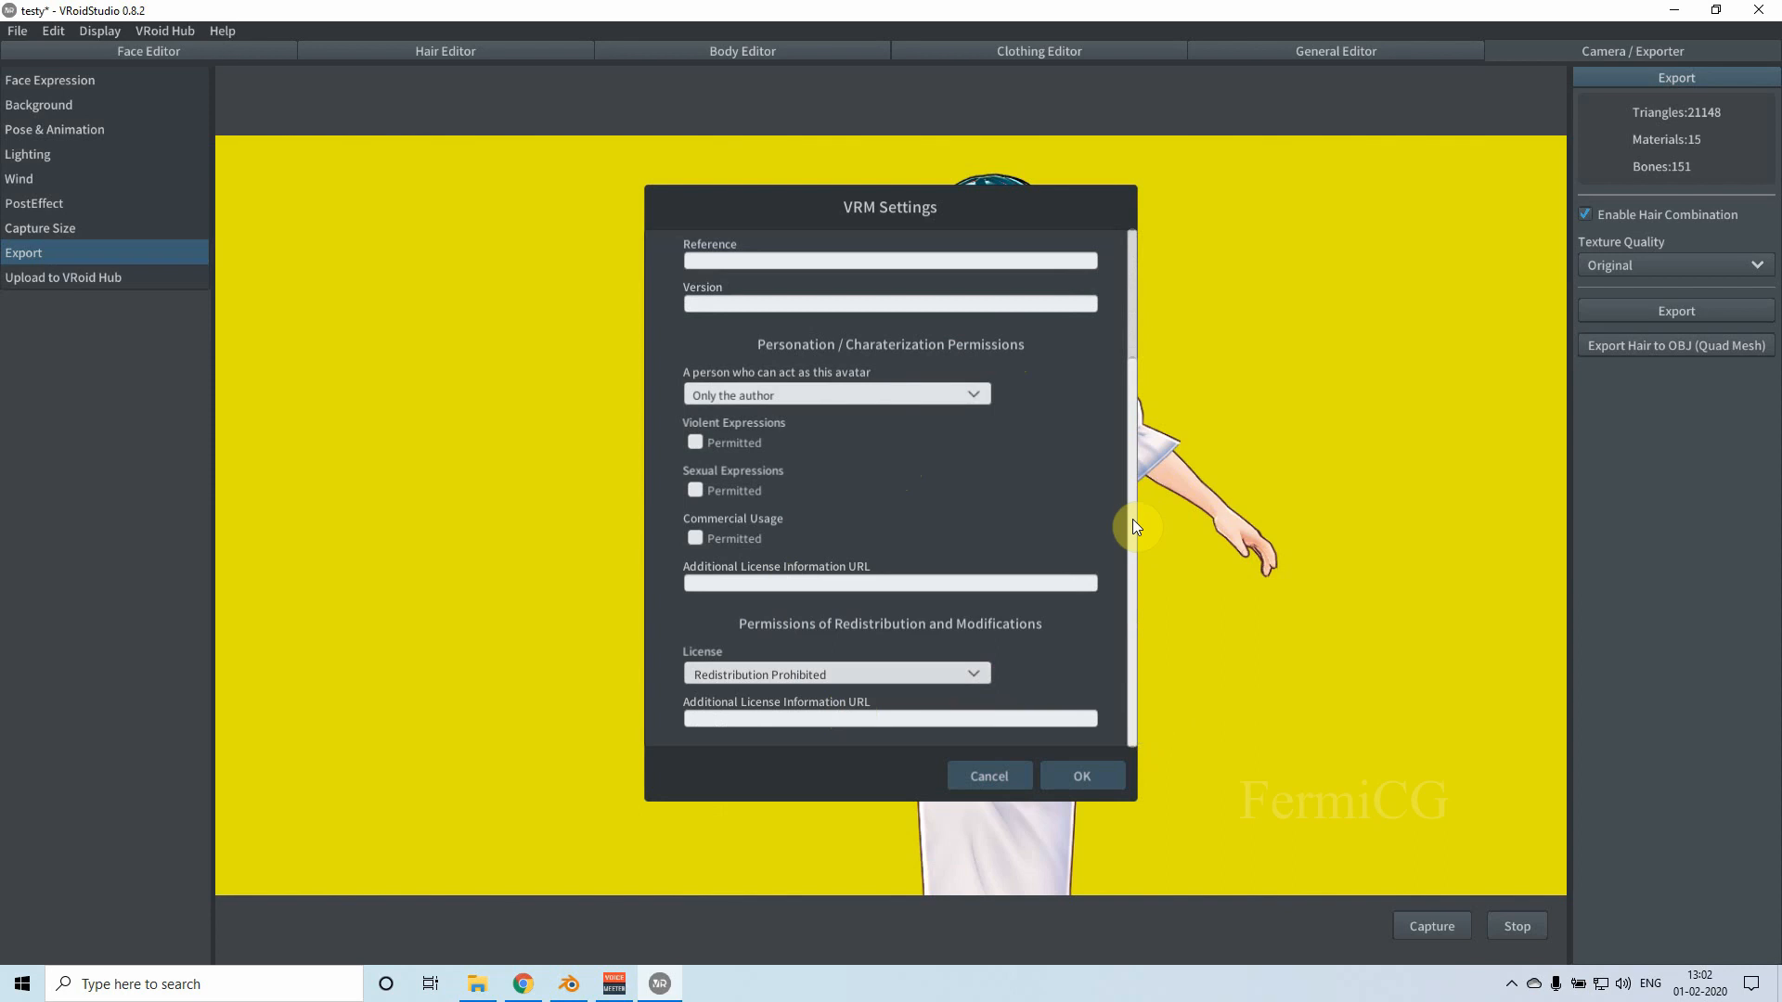
Step: Accept the VRM settings and save the exported avatar as a VRM file on the Desktop
{"action": "left_click", "coordinate": [1078, 776]}
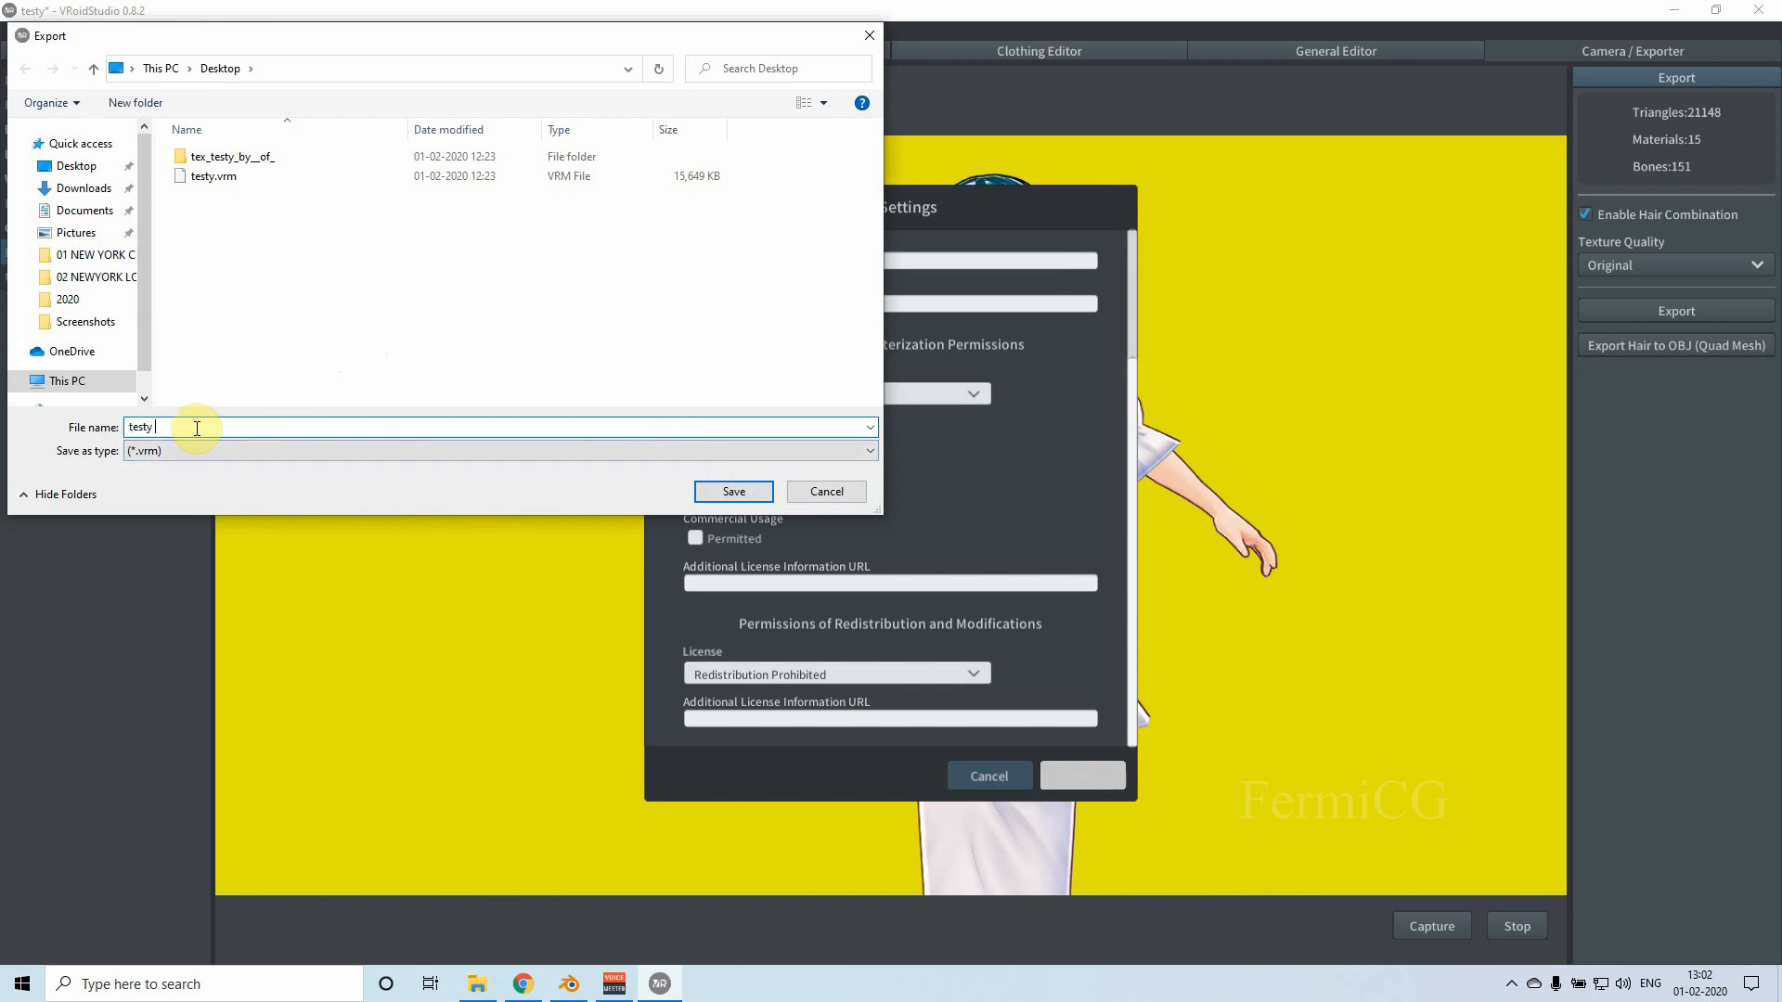
{"action": "key", "text": "Return"}
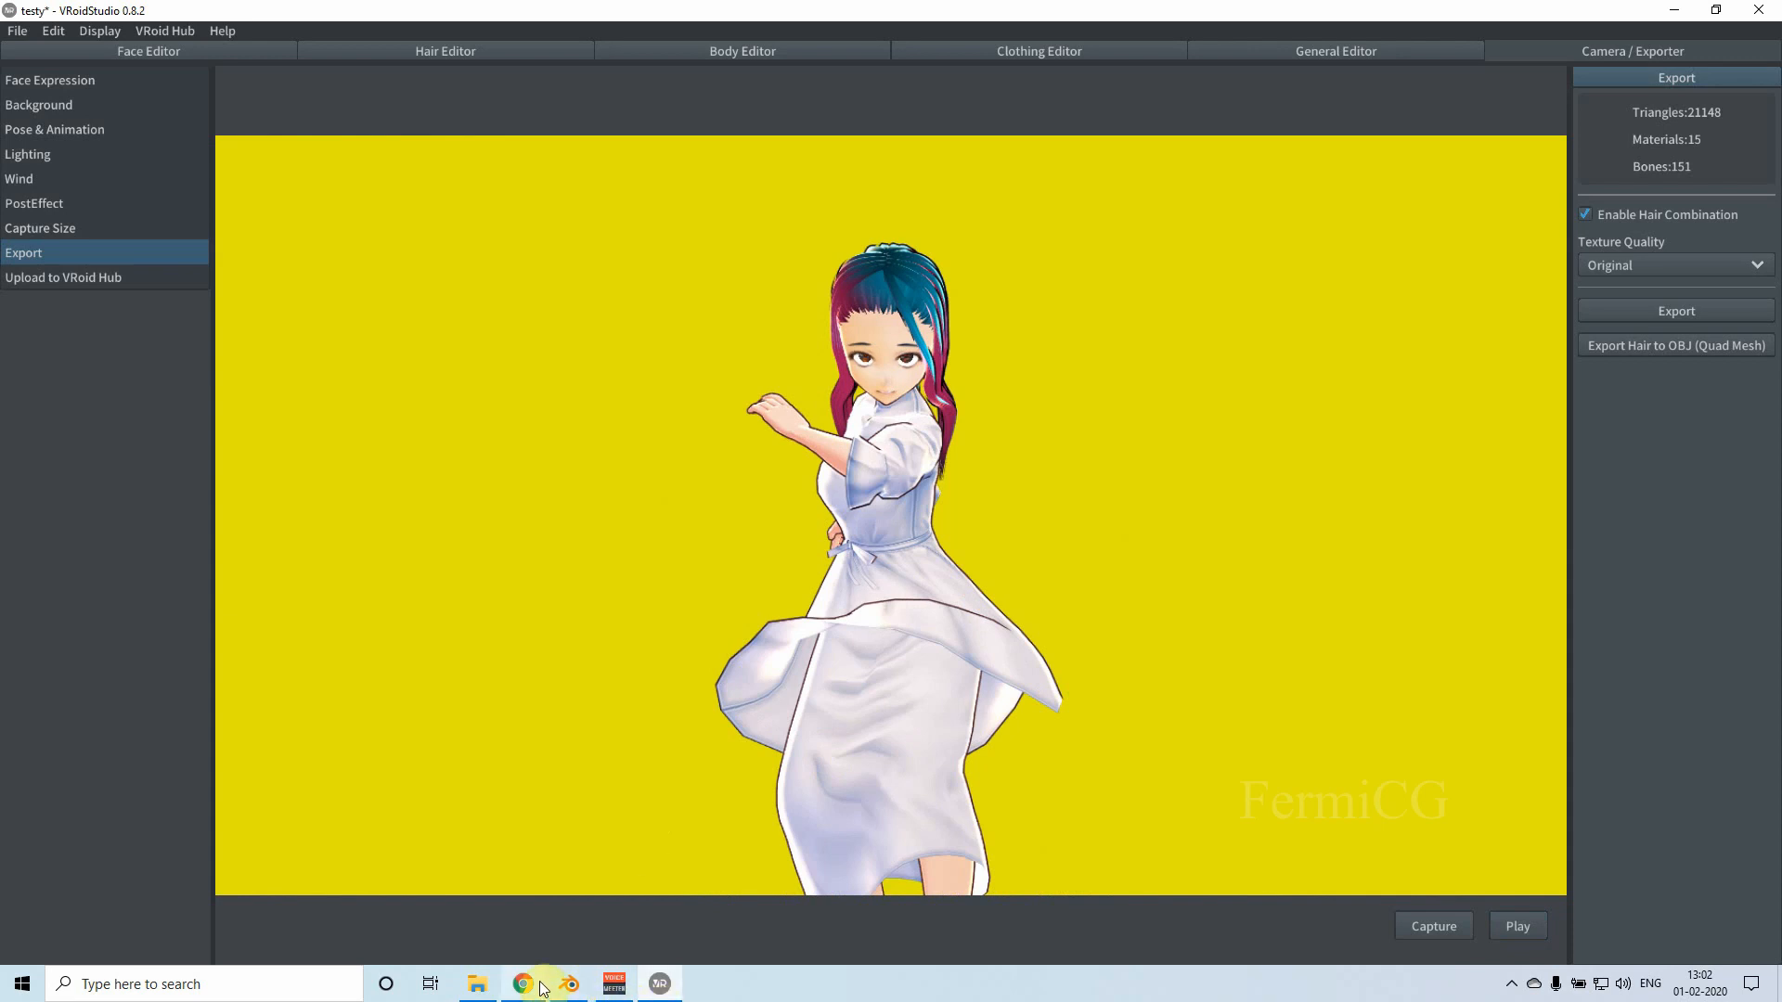
Step: Switch to Blender and view the previously imported character's full body from an angle
{"action": "left_click", "coordinate": [571, 986]}
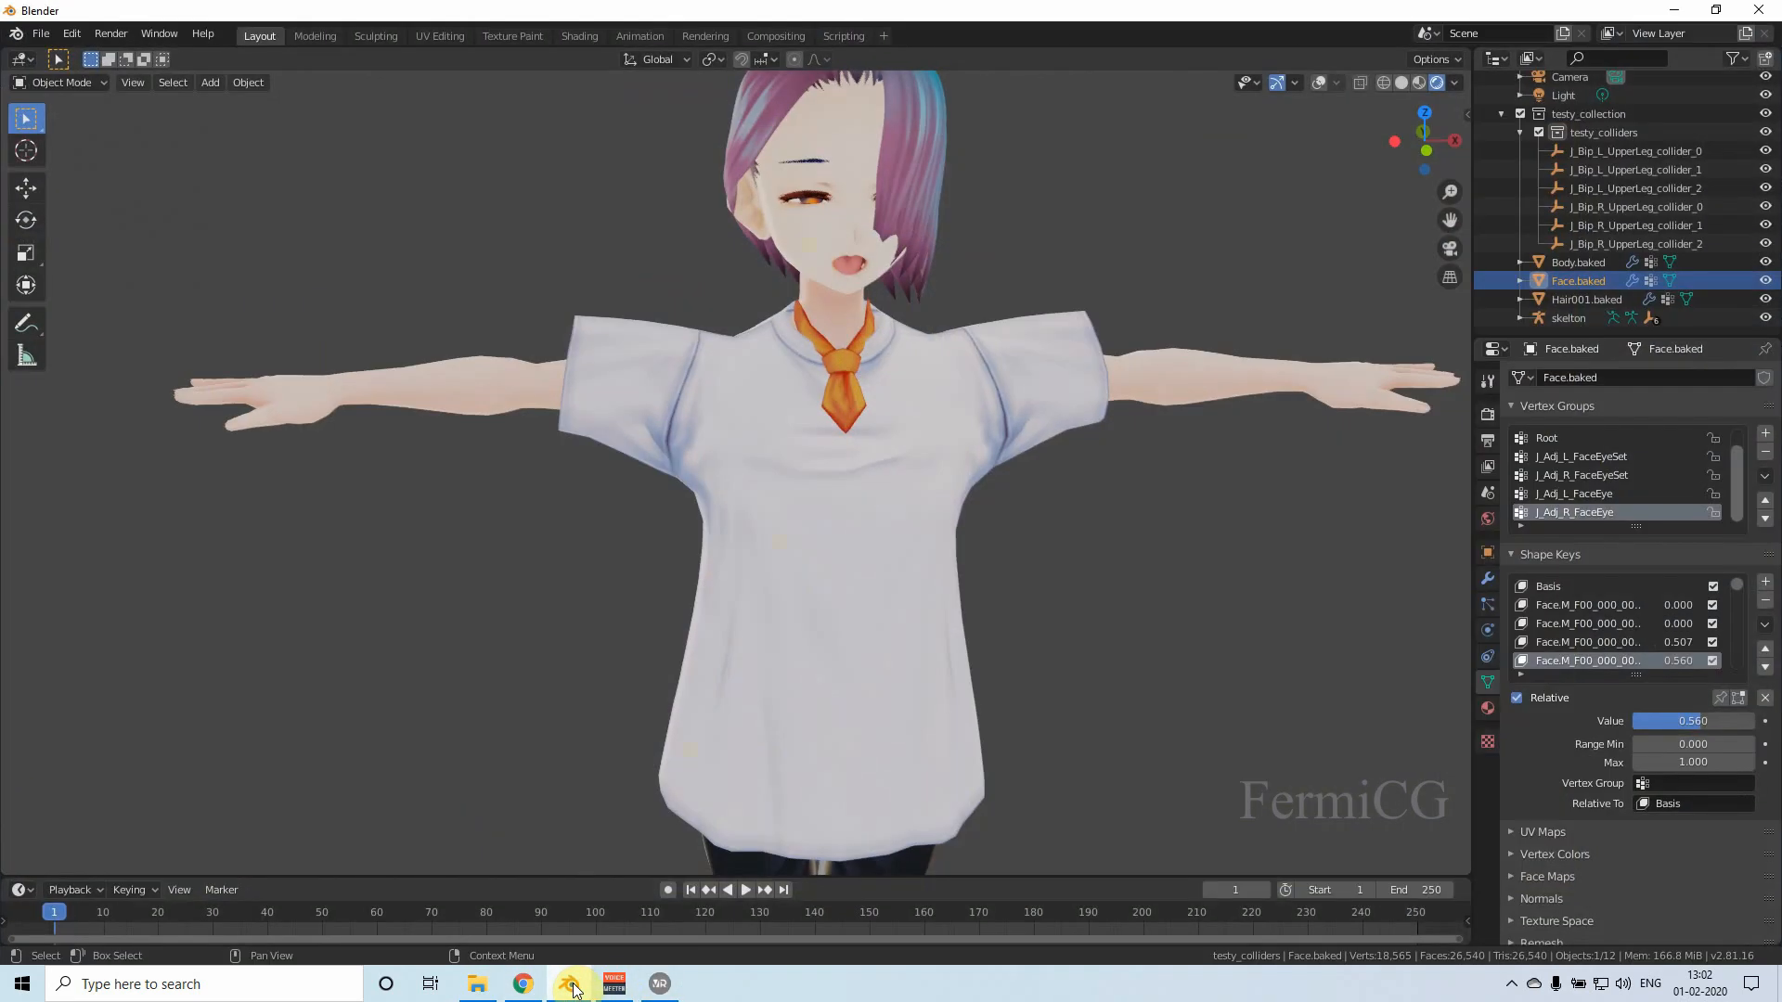
{"action": "scroll", "coordinate": [990, 726], "scroll_direction": "down", "scroll_amount": 5}
{"action": "right_click", "coordinate": [865, 604]}
{"action": "left_click", "coordinate": [847, 617]}
{"action": "middle_click_drag", "start_coordinate": [1095, 641], "coordinate": [845, 483]}
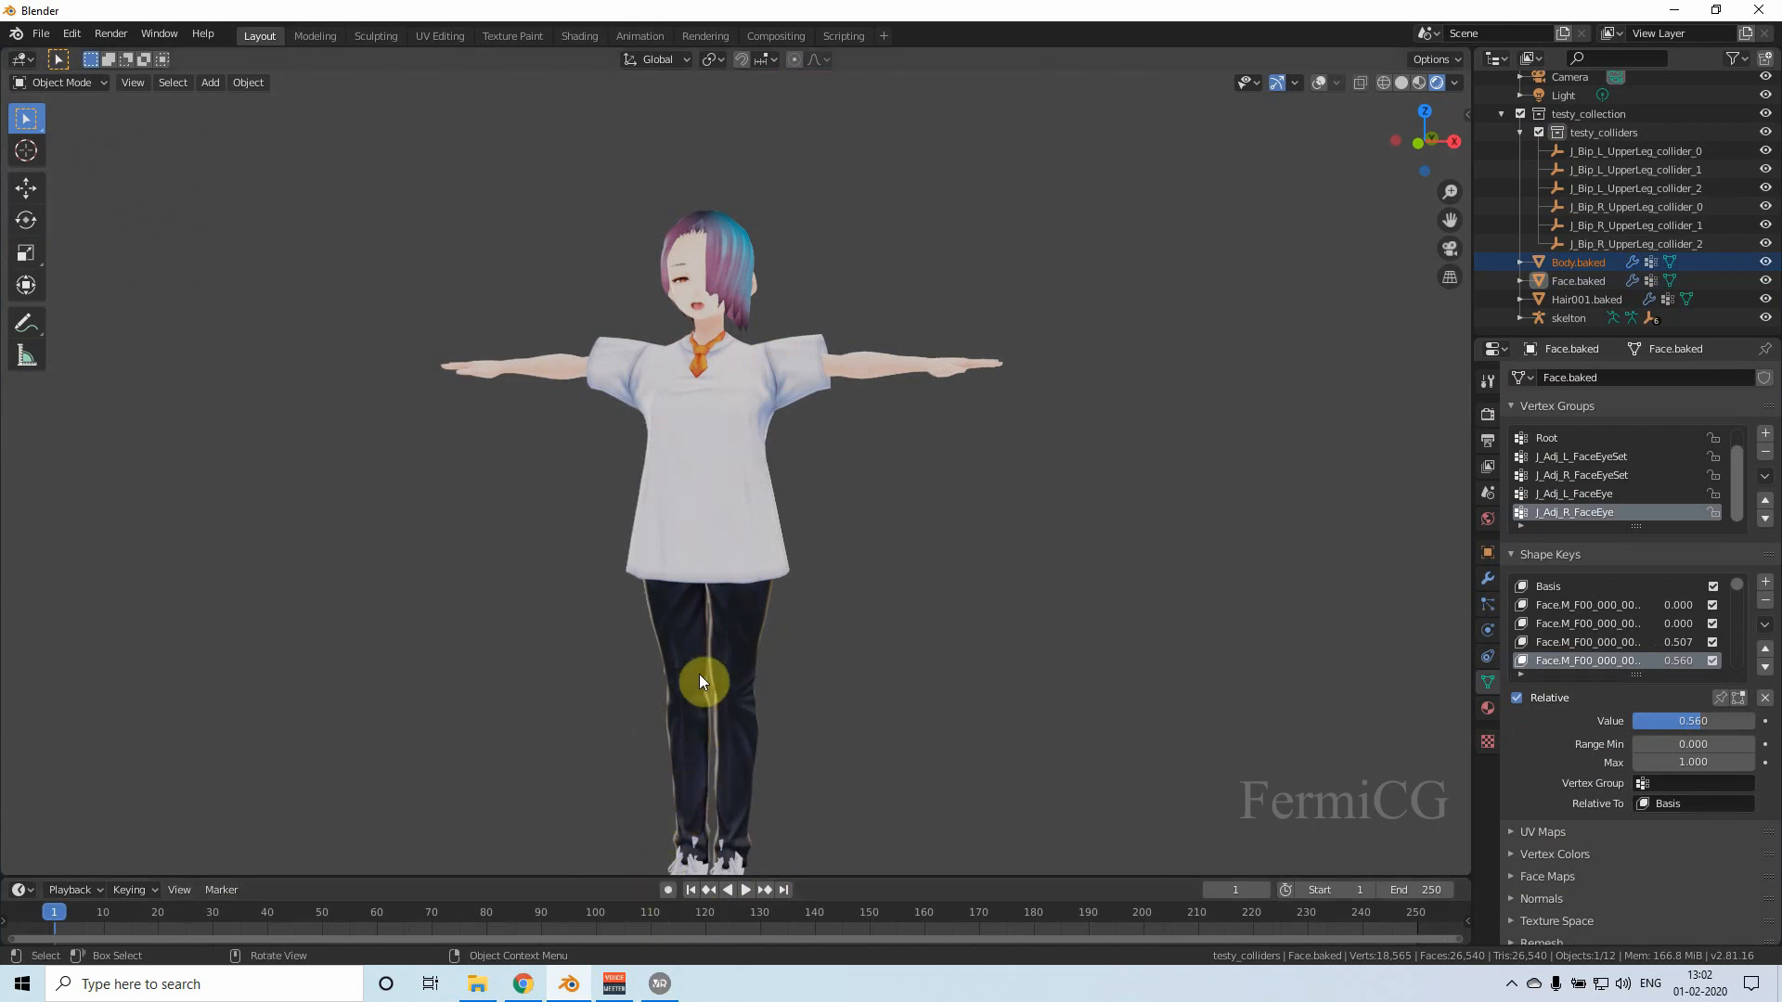
Step: Start a new scene without saving the current changes and delete the default cube
{"action": "left_click", "coordinate": [39, 35]}
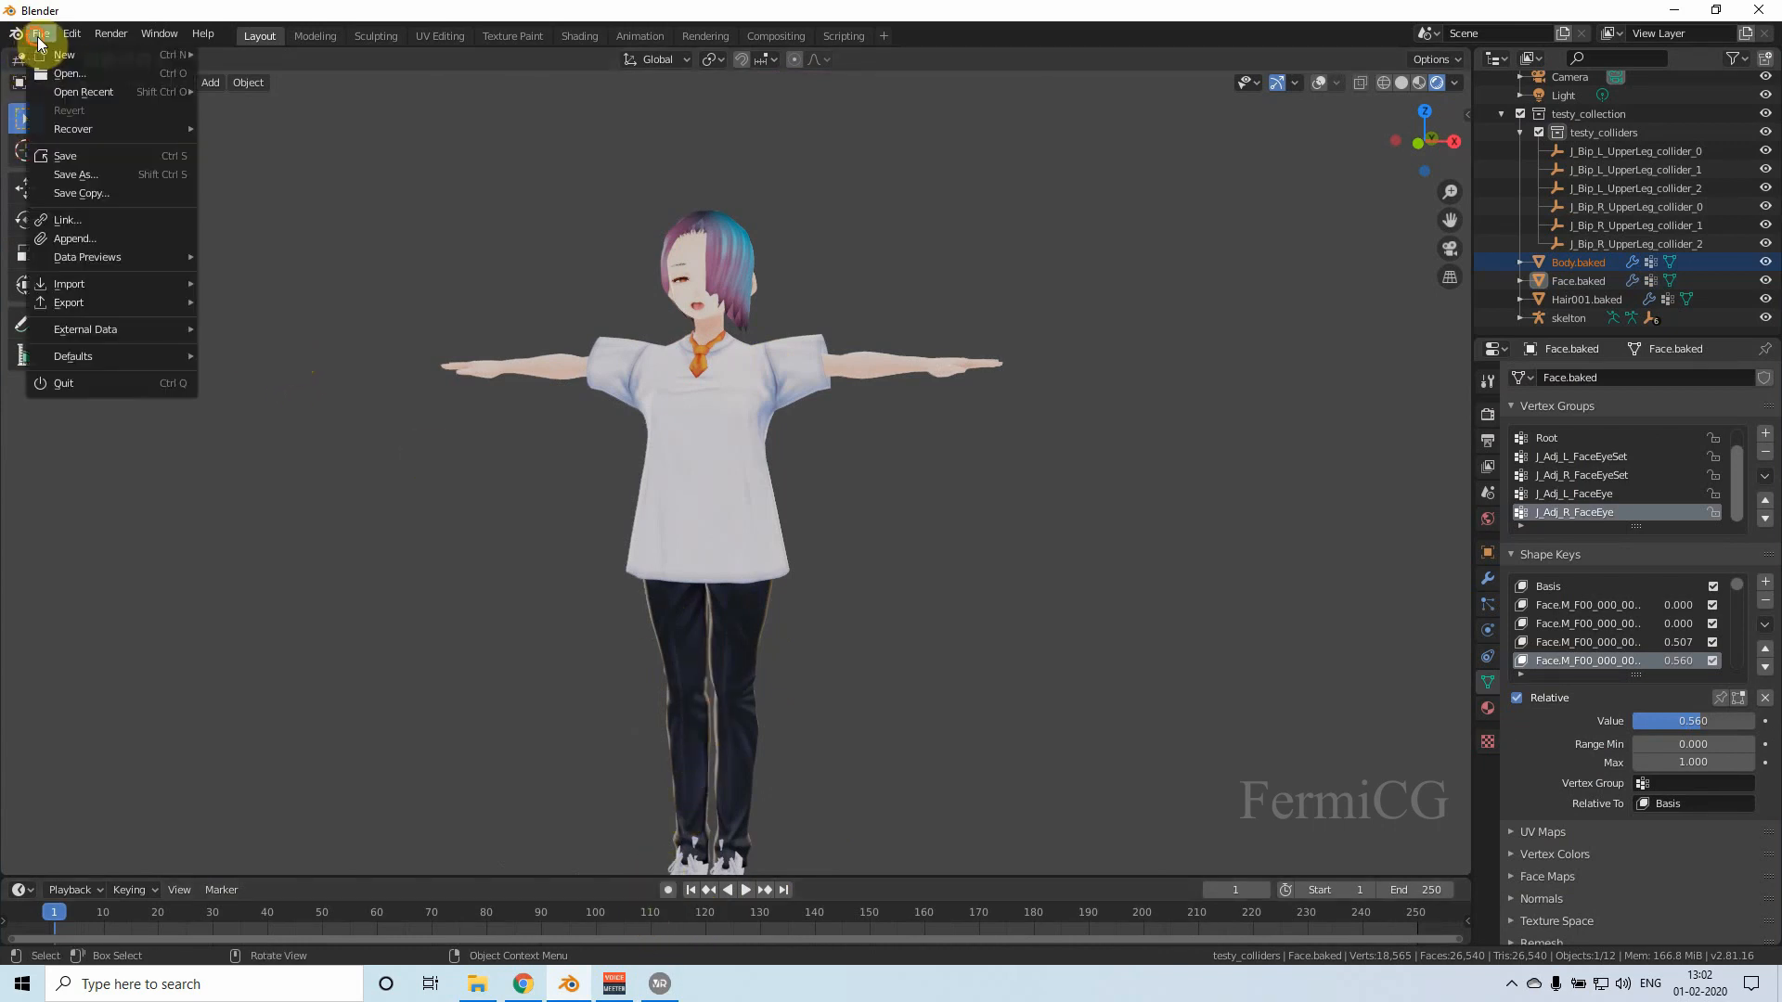
{"action": "mouse_move", "coordinate": [59, 54]}
{"action": "left_click", "coordinate": [247, 54]}
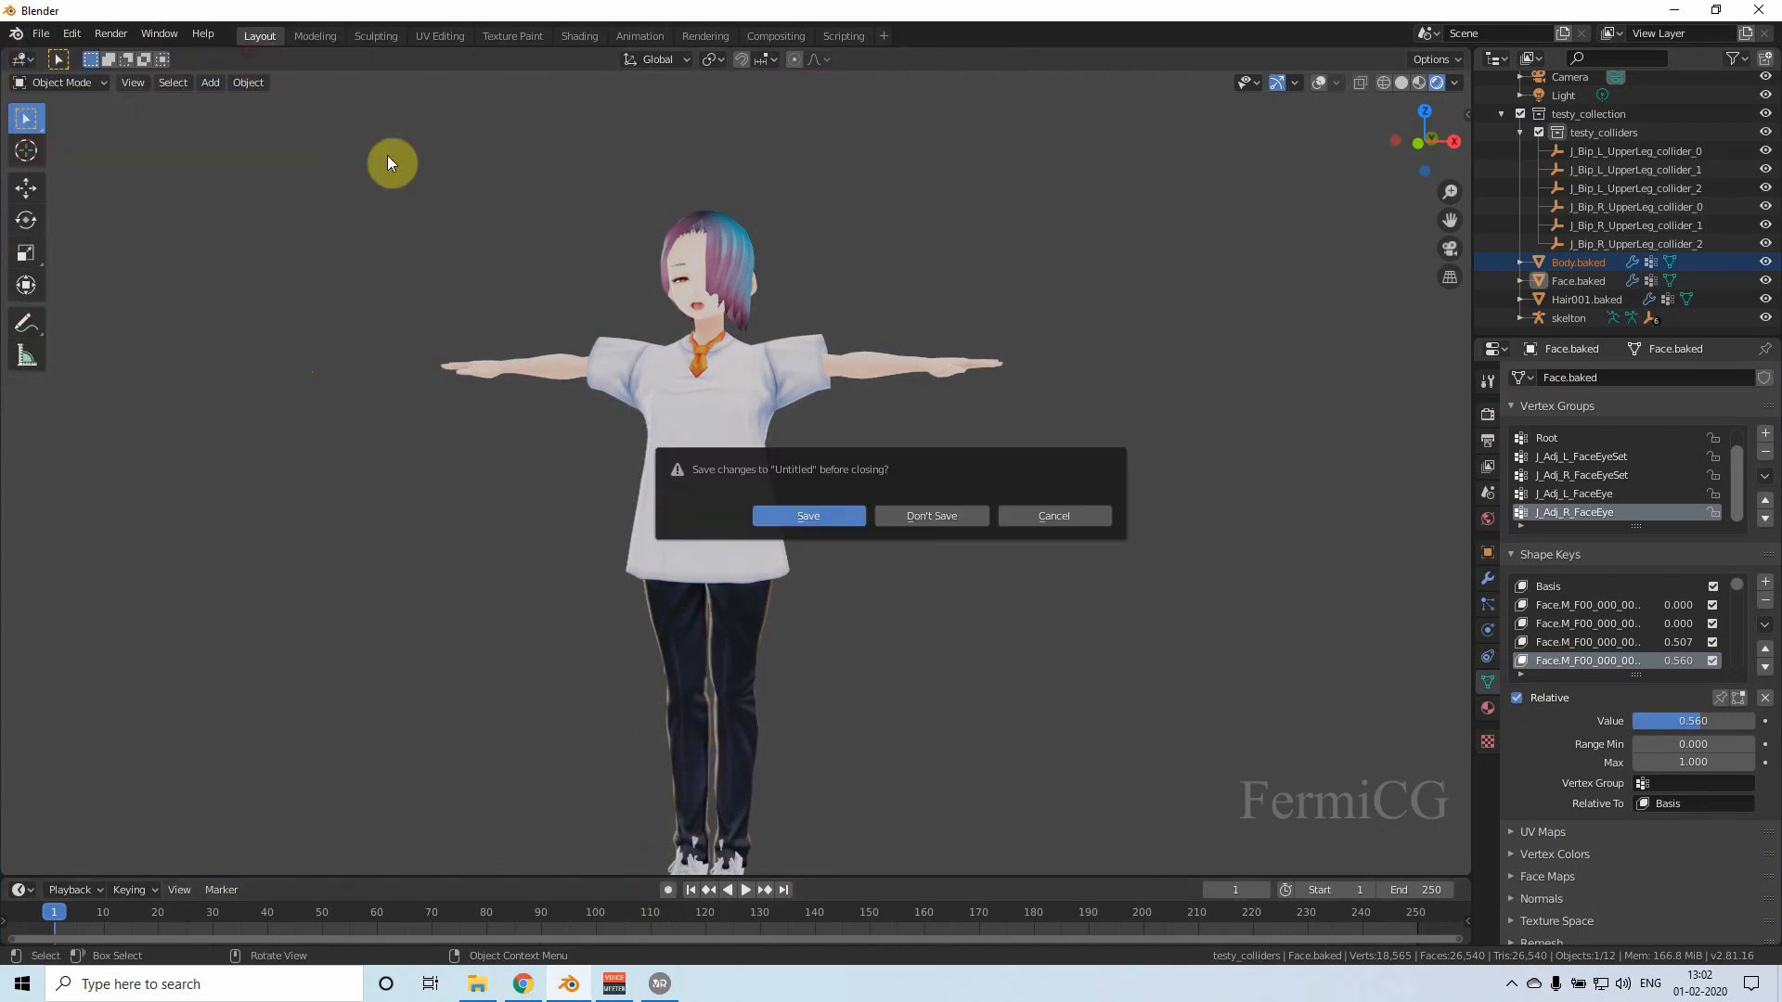
{"action": "left_click", "coordinate": [933, 516]}
{"action": "left_click", "coordinate": [772, 442]}
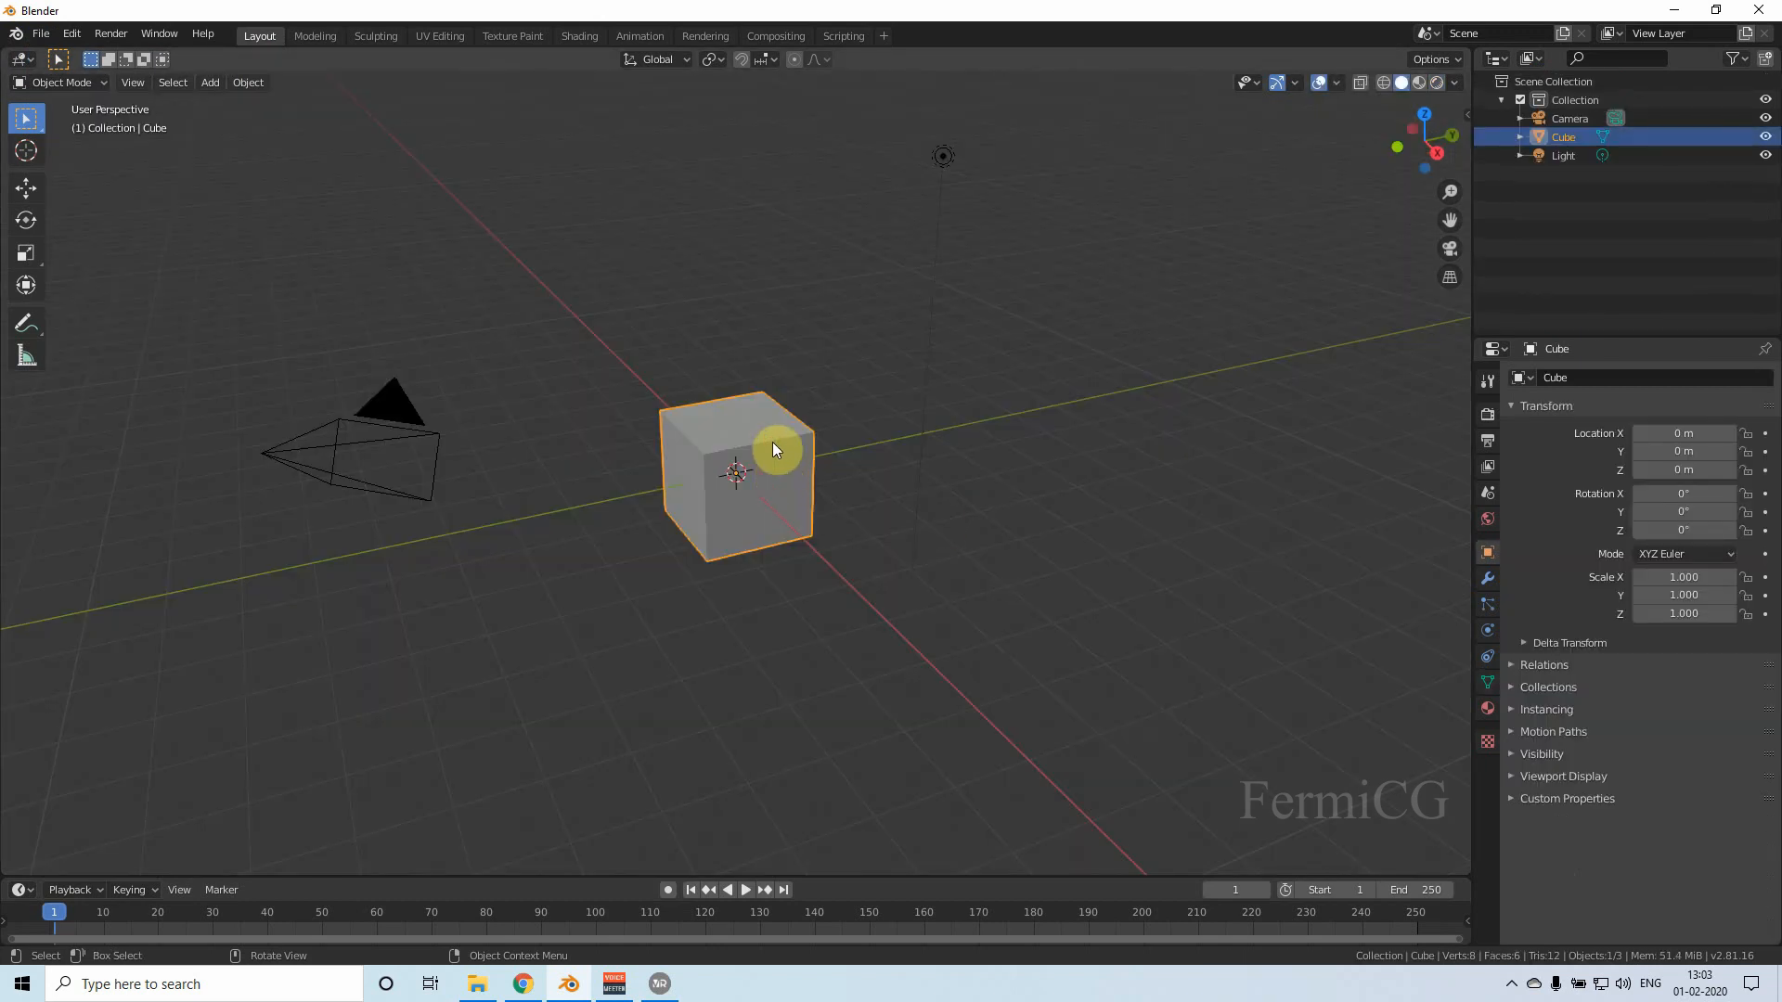
{"action": "key", "text": "Delete"}
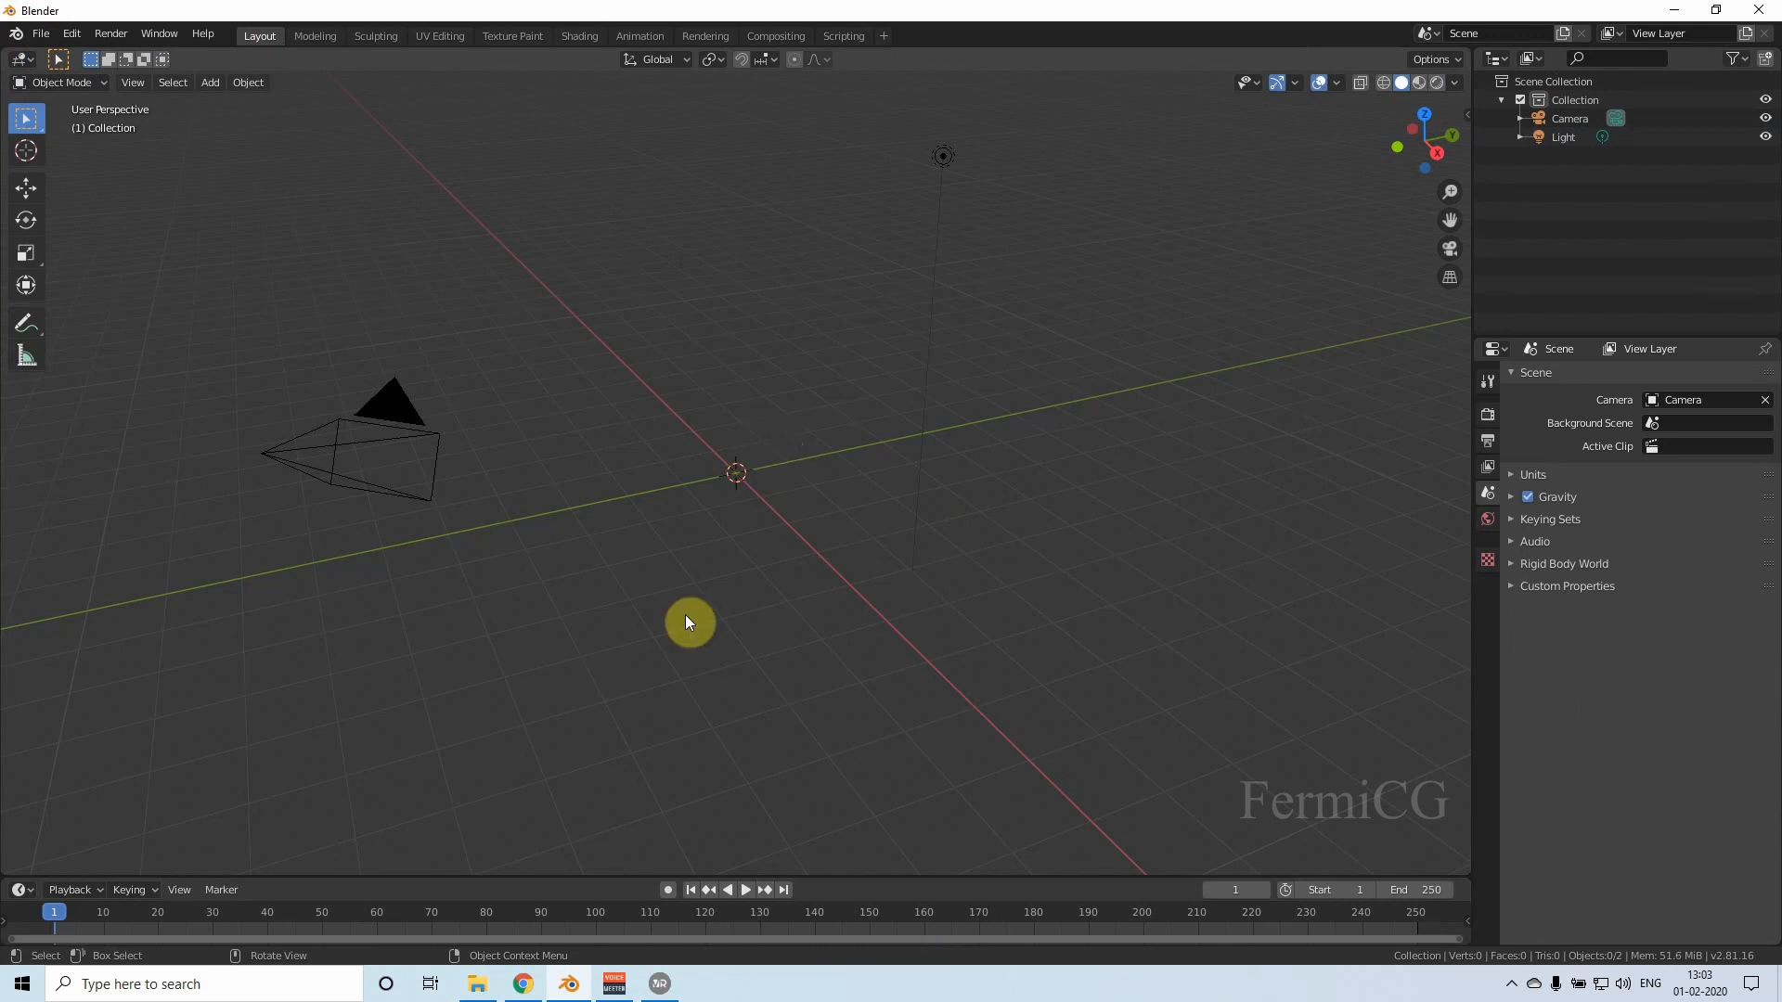
Step: Switch to Chrome and review the GitHub page of VRM_IMPORTER_for_Blender2_8, including its README feature list
{"action": "left_click", "coordinate": [526, 988]}
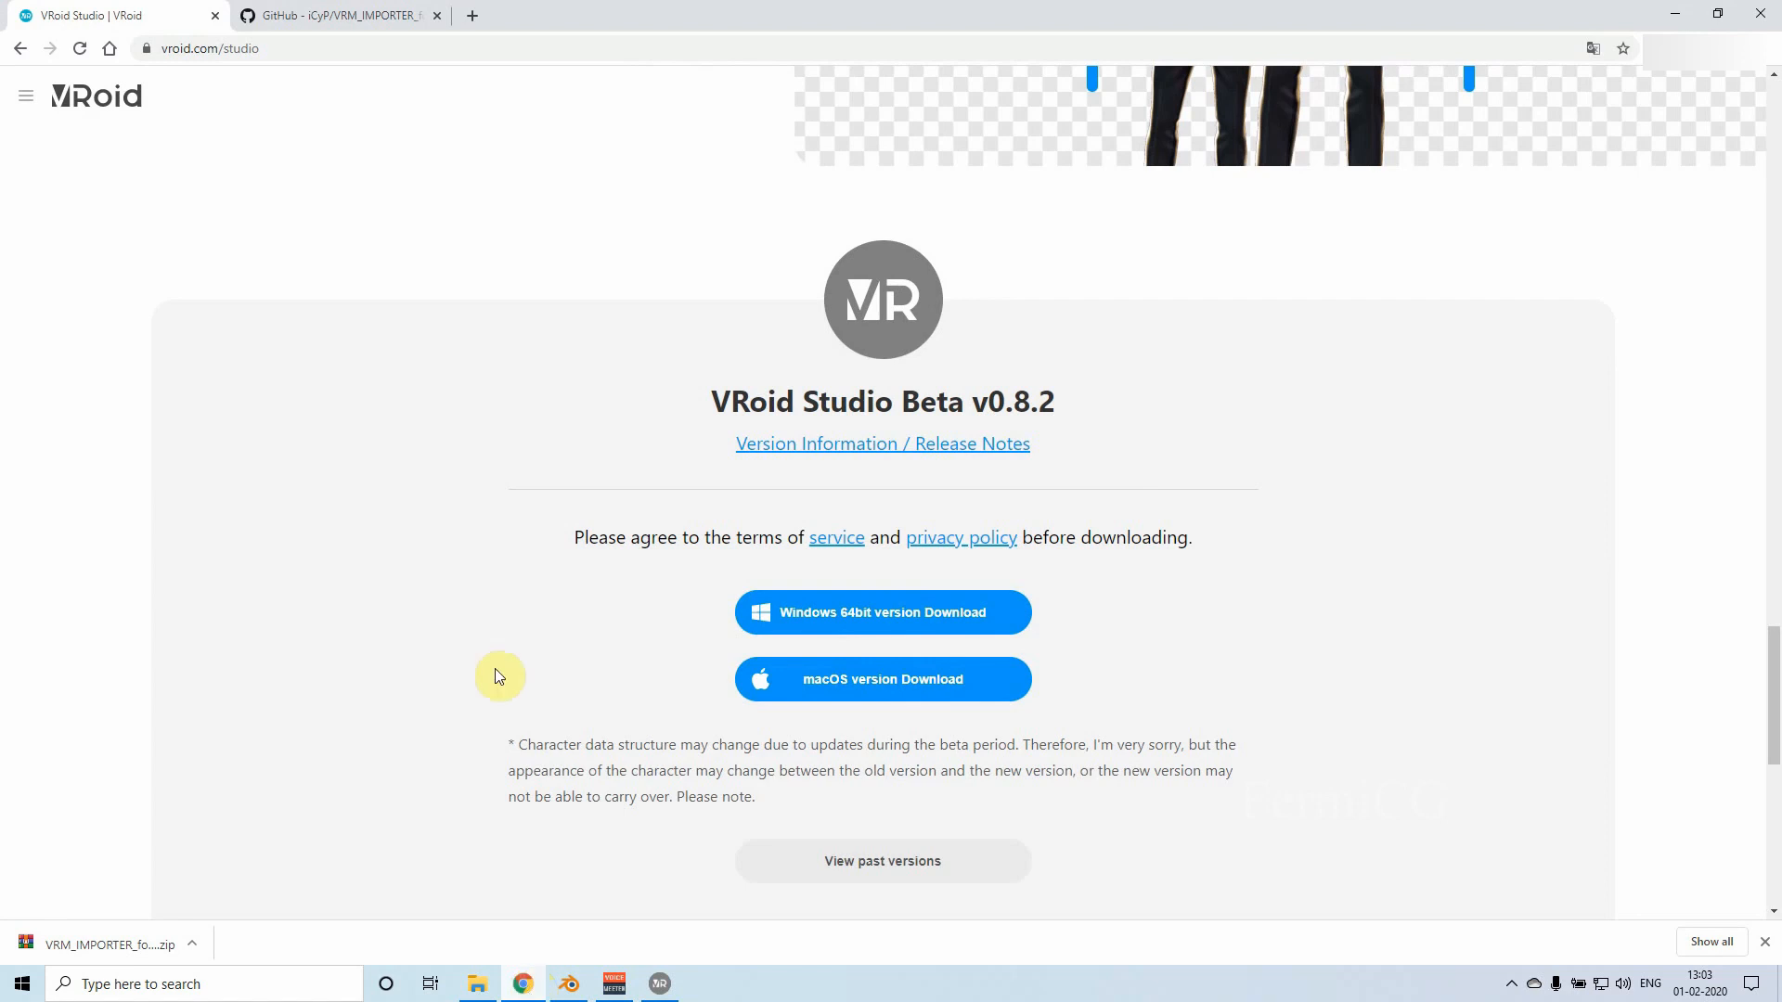
{"action": "left_click", "coordinate": [327, 19]}
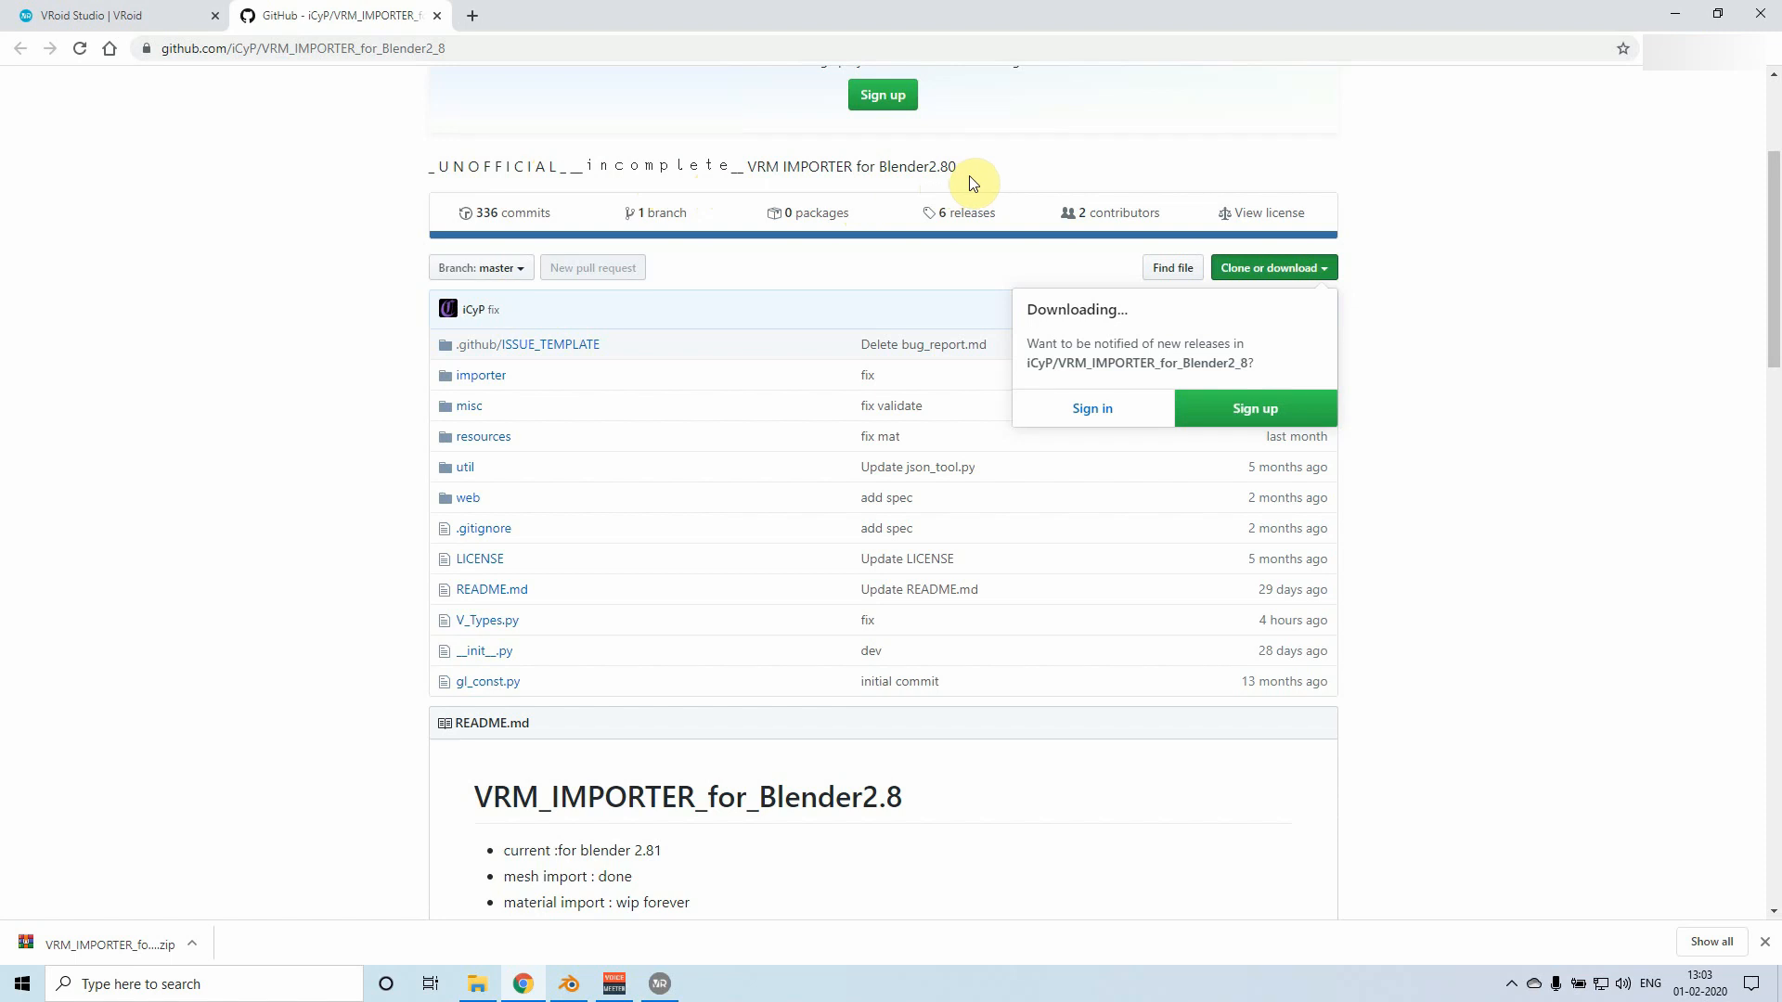
{"action": "scroll", "coordinate": [719, 765], "scroll_direction": "down", "scroll_amount": 1}
{"action": "scroll", "coordinate": [723, 770], "scroll_direction": "down", "scroll_amount": 2}
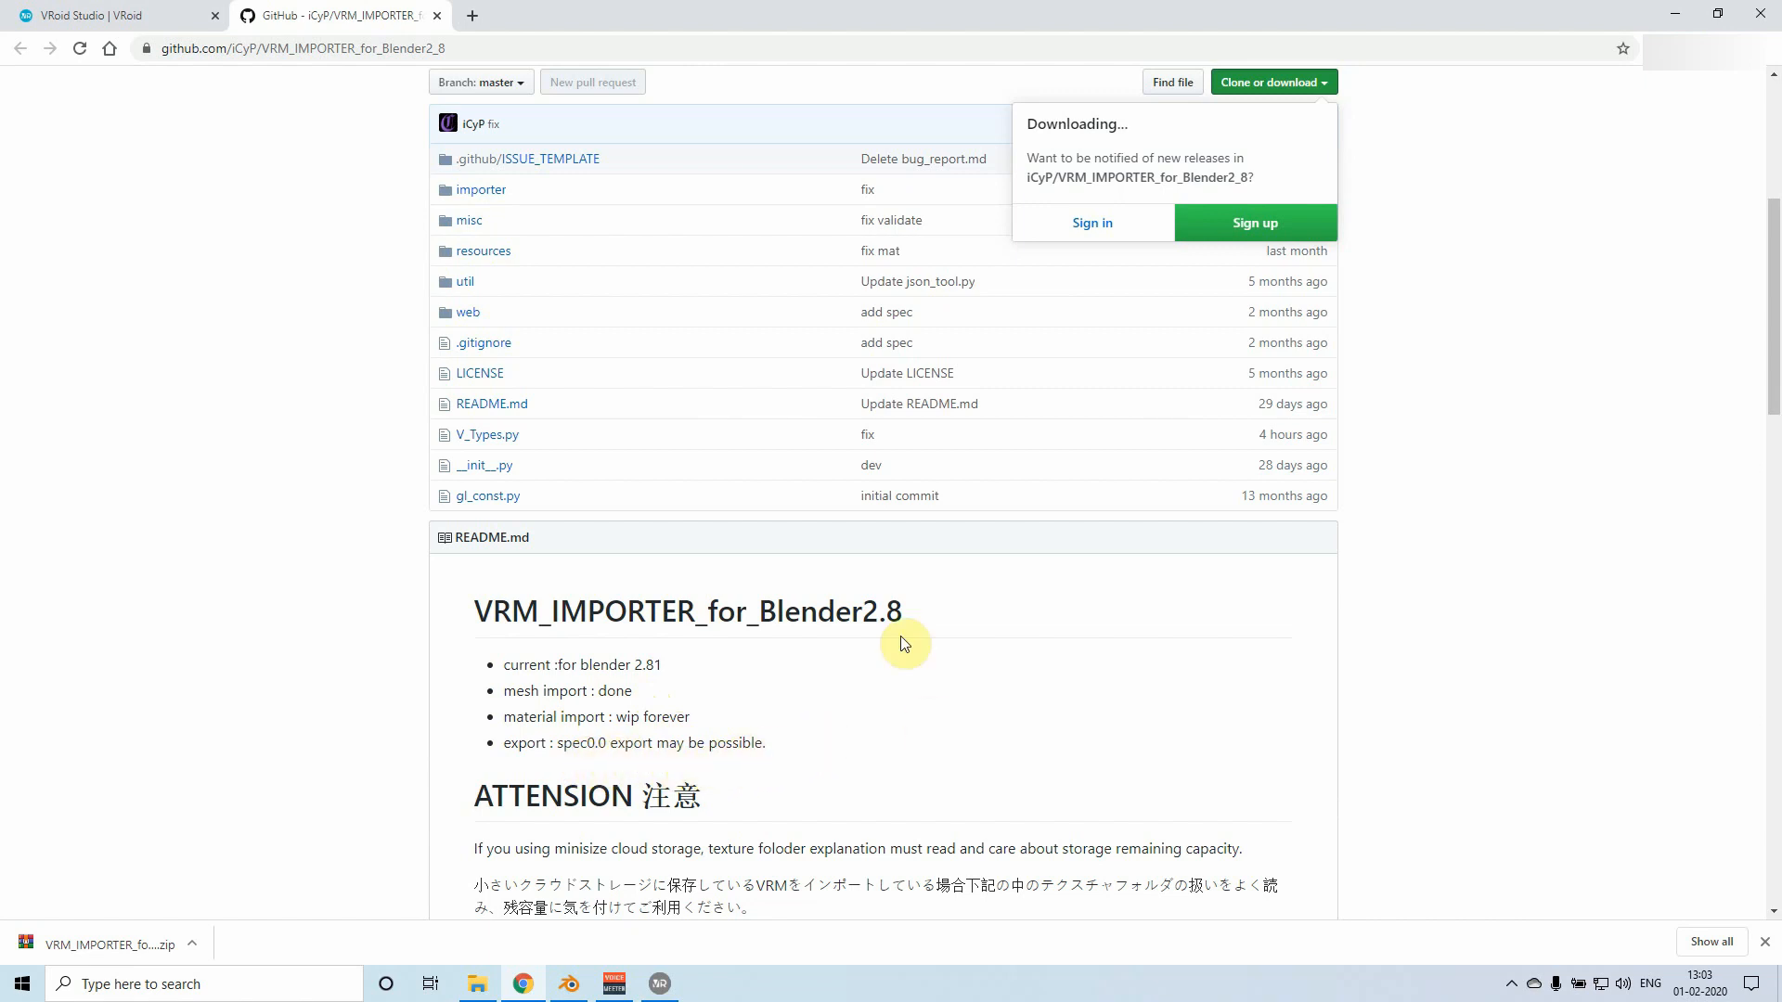
{"action": "scroll", "coordinate": [1307, 644], "scroll_direction": "down", "scroll_amount": 4}
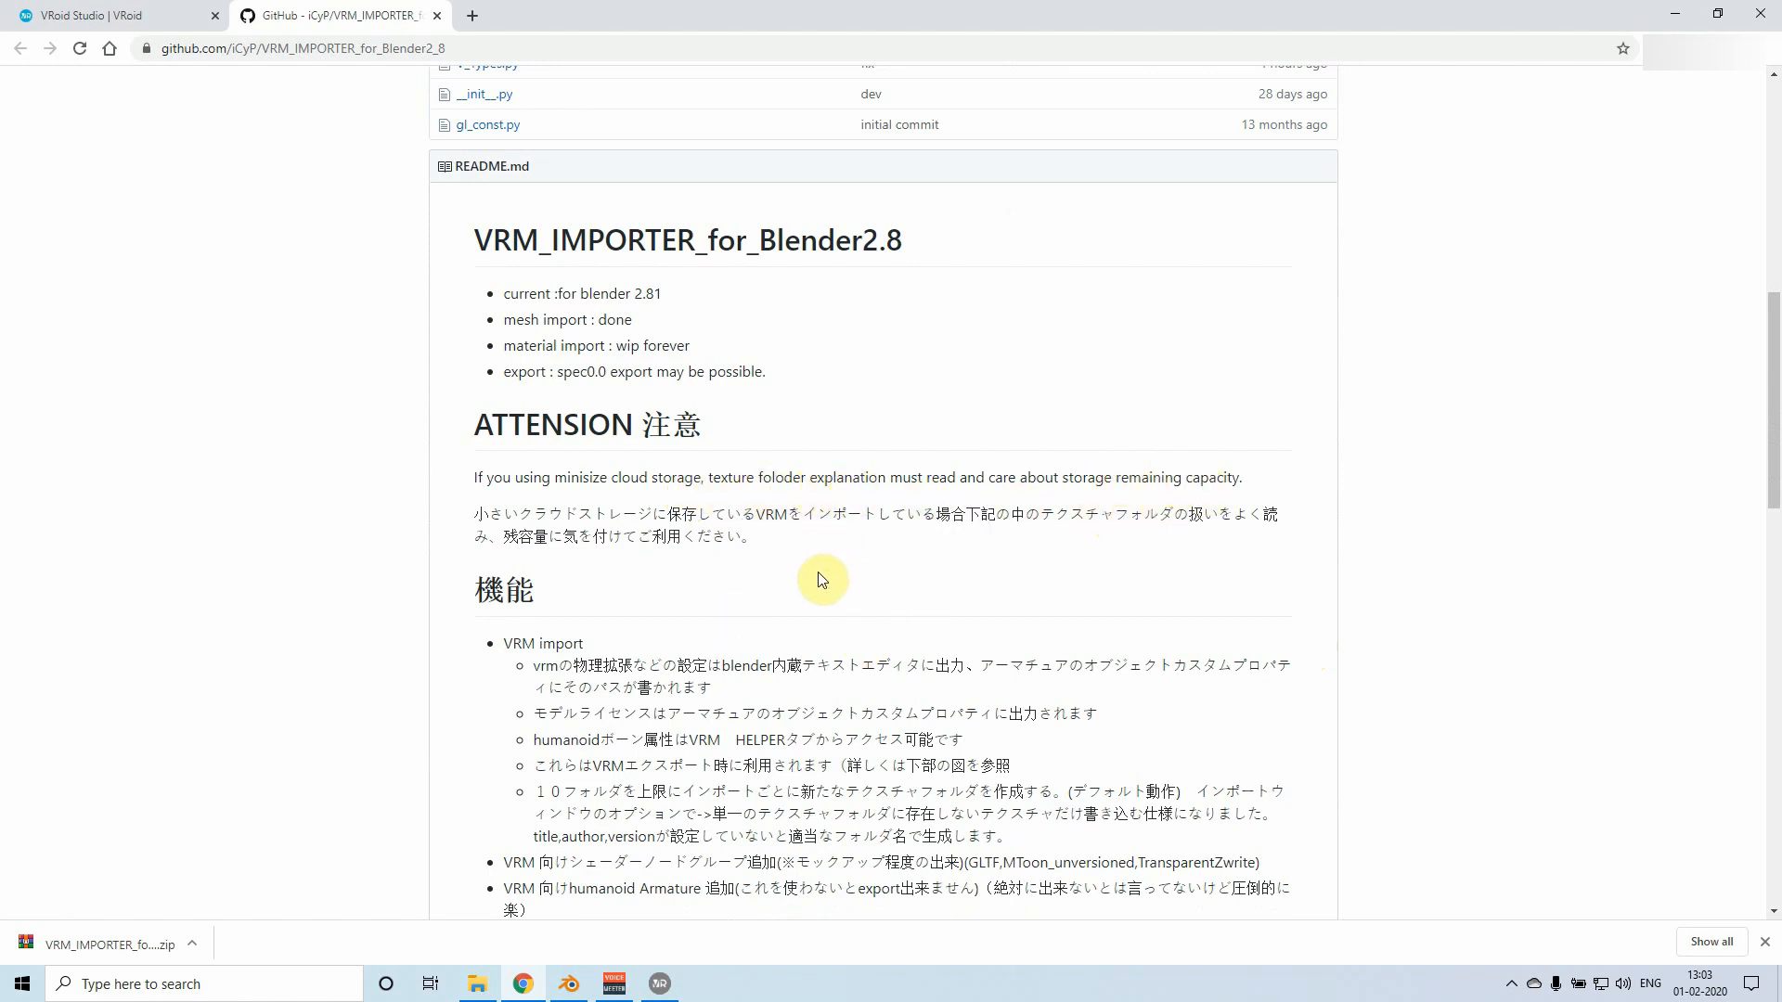
{"action": "scroll", "coordinate": [1126, 588], "scroll_direction": "down", "scroll_amount": 4}
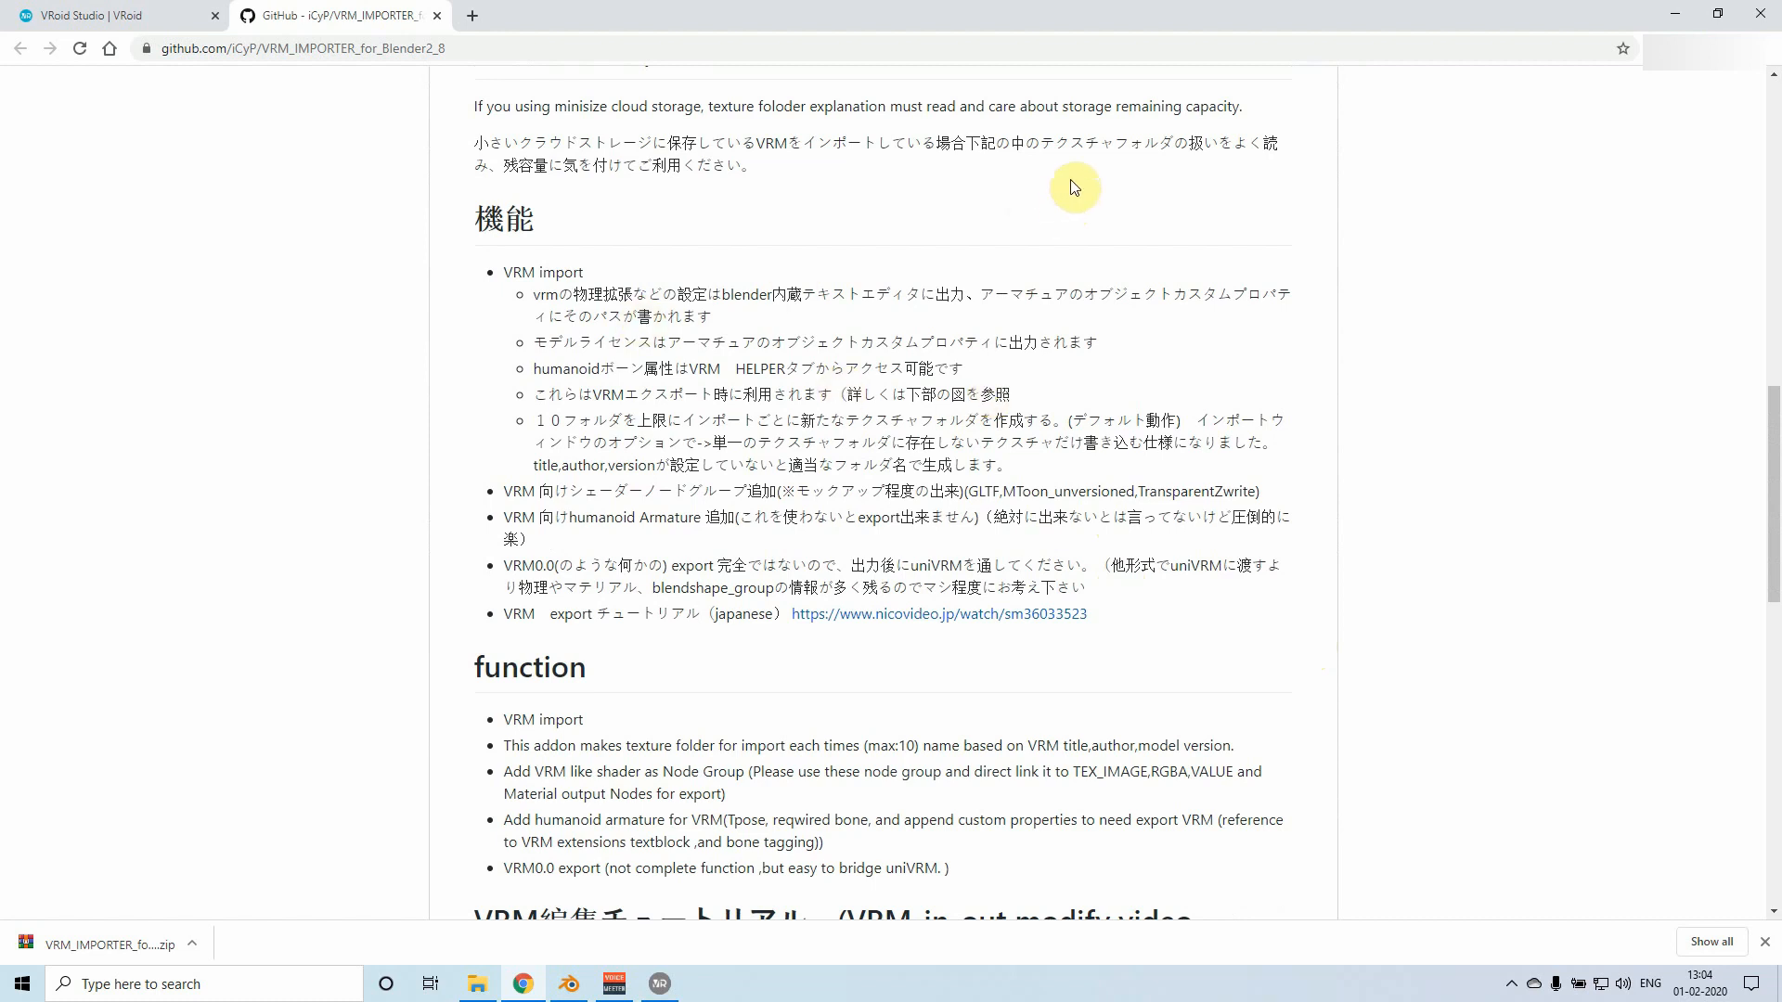
{"action": "scroll", "coordinate": [911, 504], "scroll_direction": "down", "scroll_amount": 2}
{"action": "scroll", "coordinate": [911, 504], "scroll_direction": "down", "scroll_amount": 5}
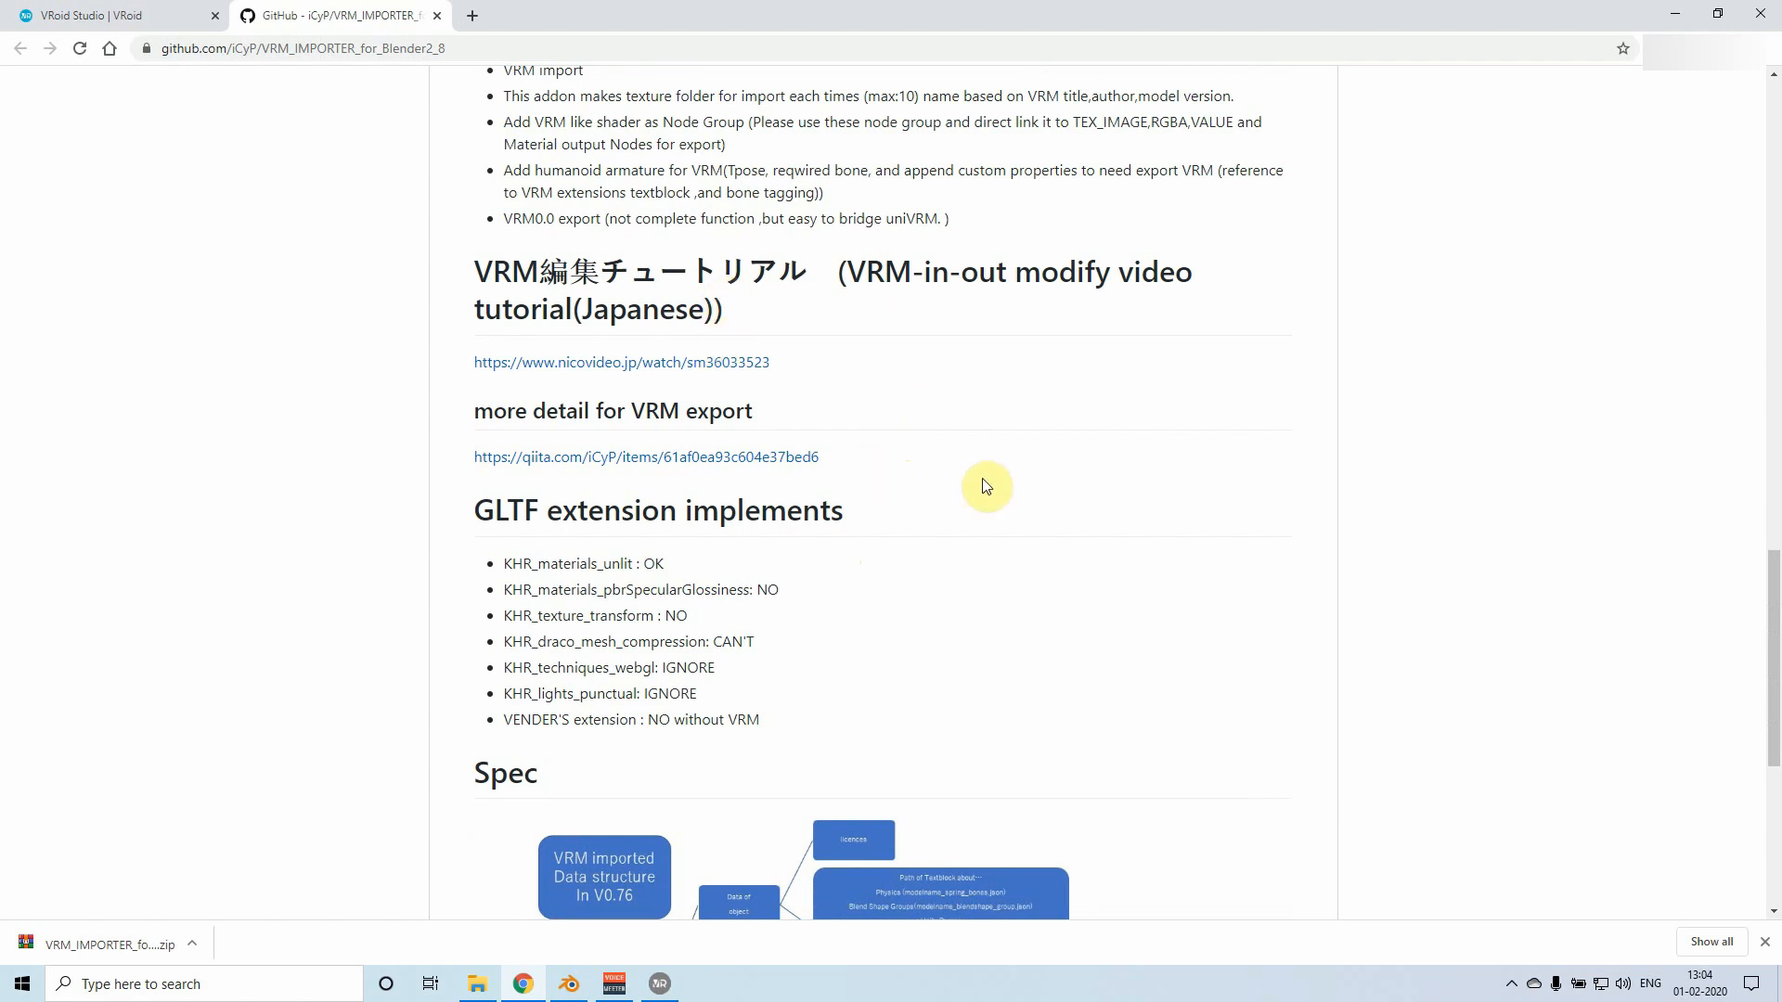
{"action": "scroll", "coordinate": [988, 484], "scroll_direction": "up", "scroll_amount": 1}
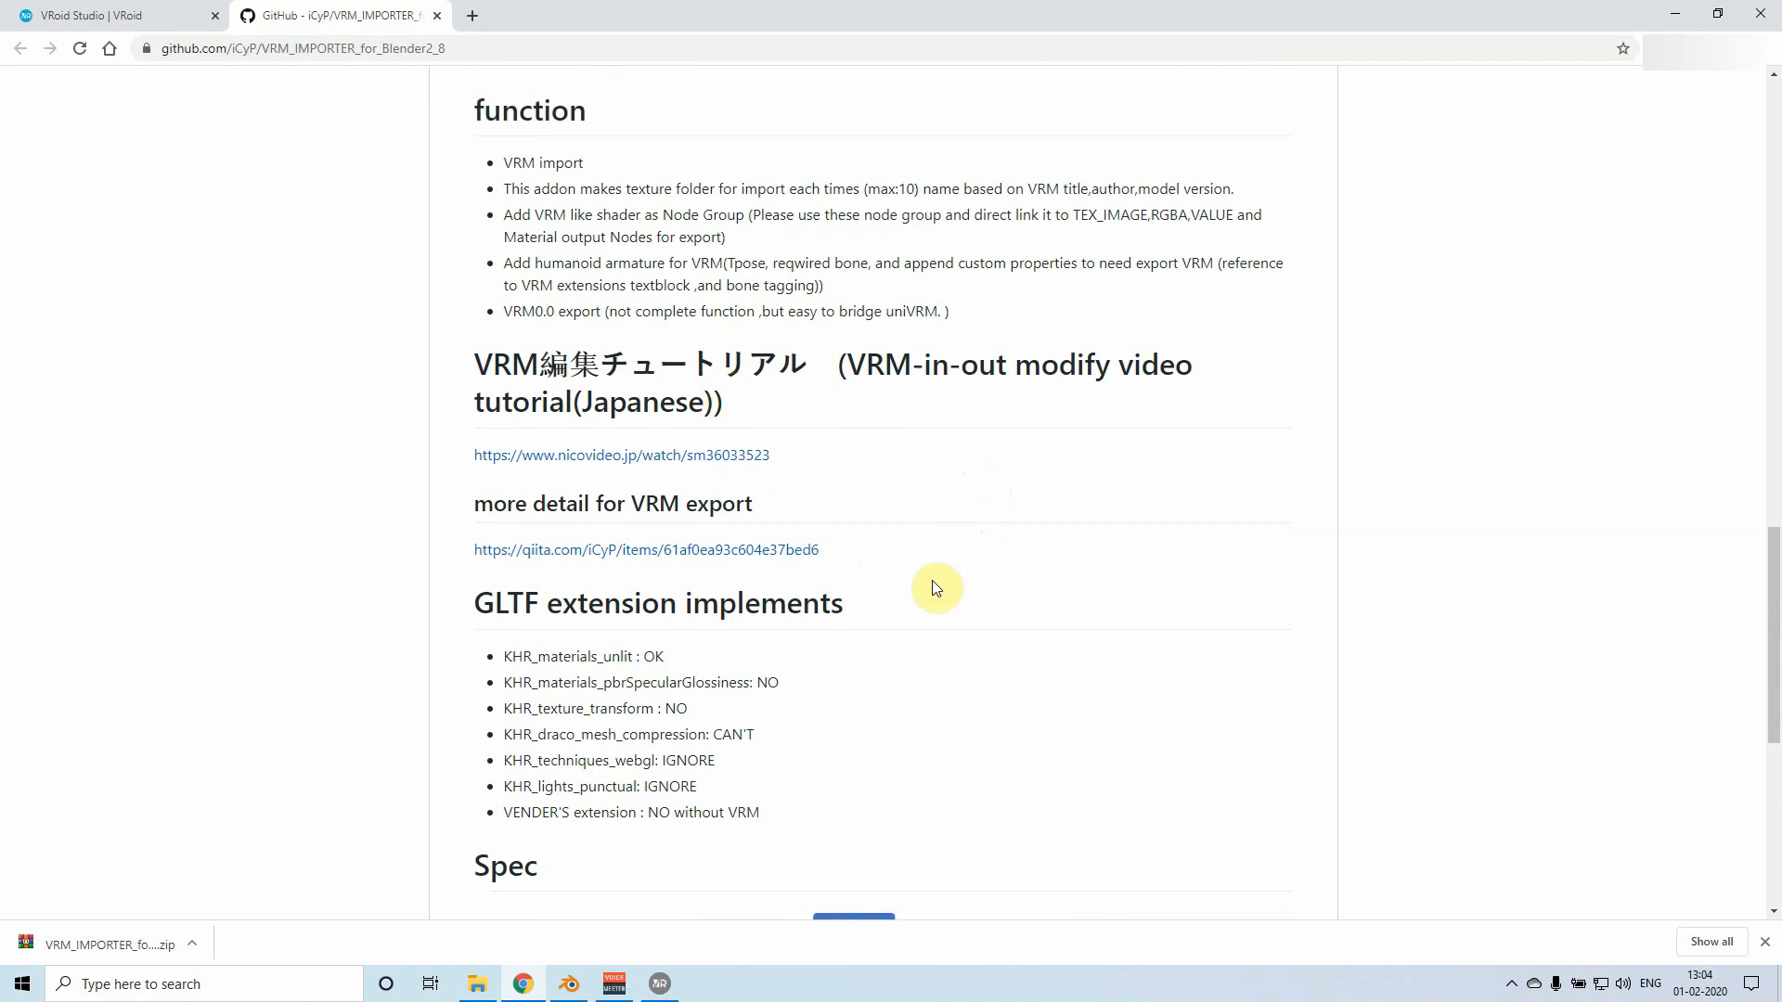
{"action": "left_click", "coordinate": [569, 983]}
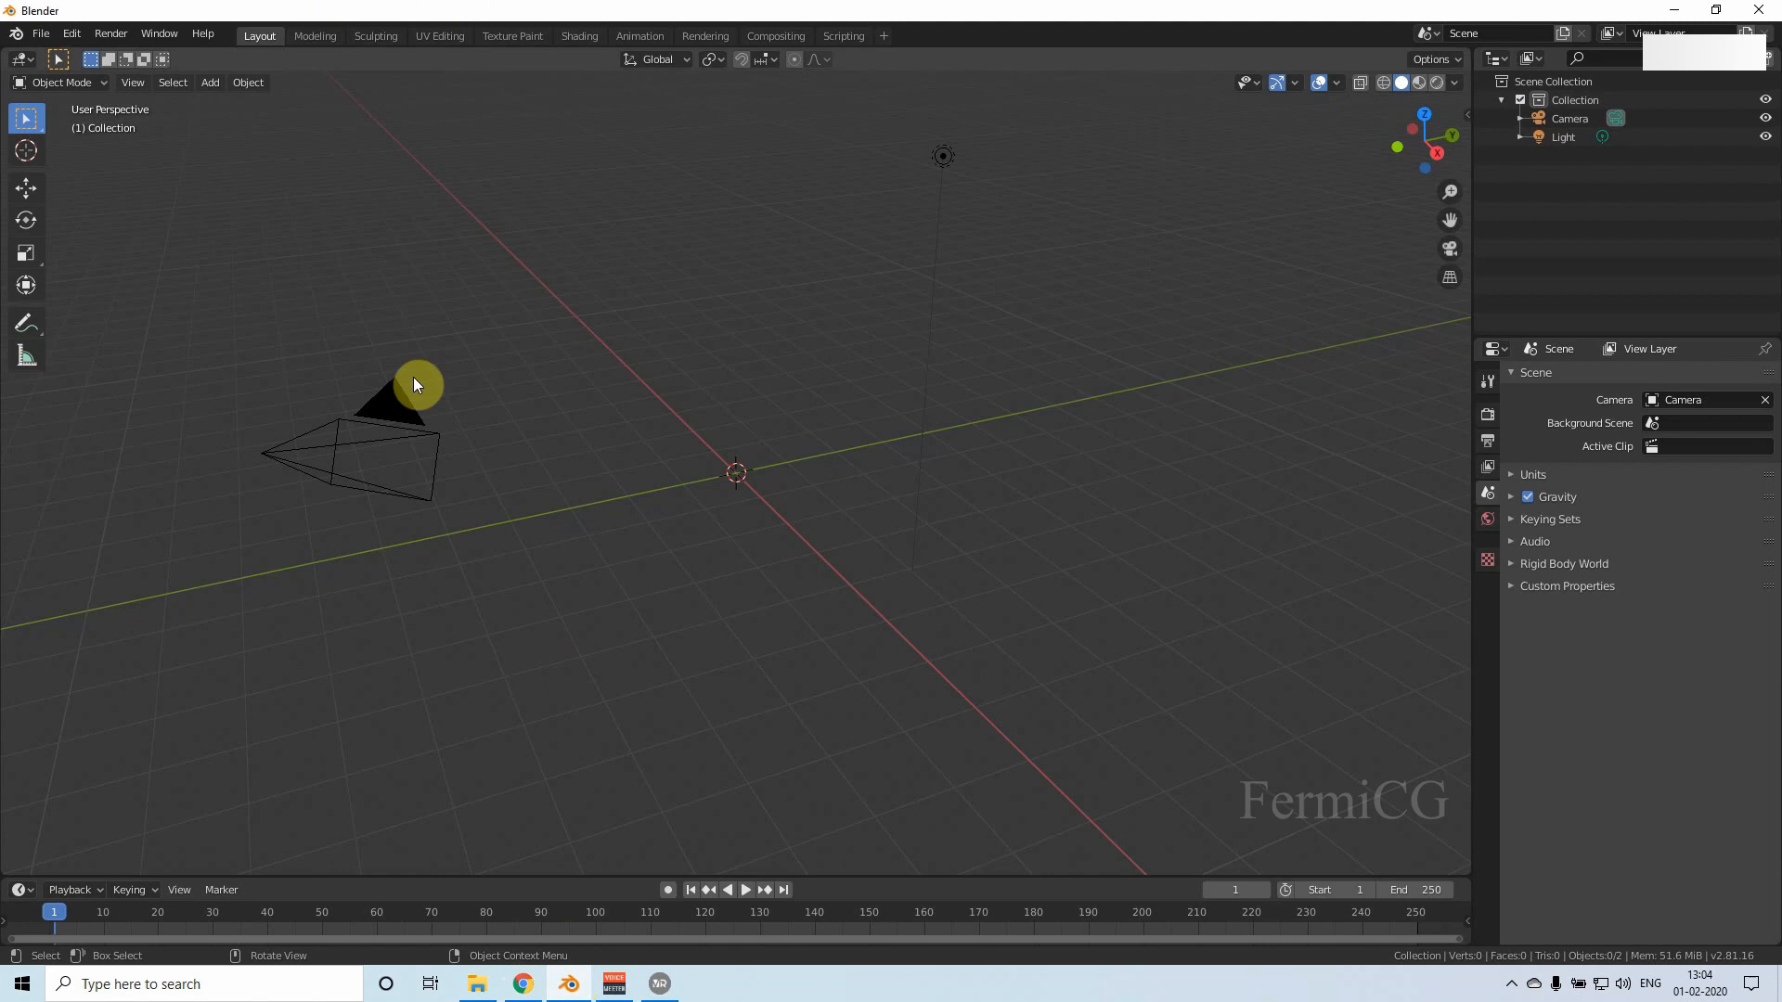
{"action": "left_click", "coordinate": [71, 34]}
{"action": "left_click", "coordinate": [154, 299]}
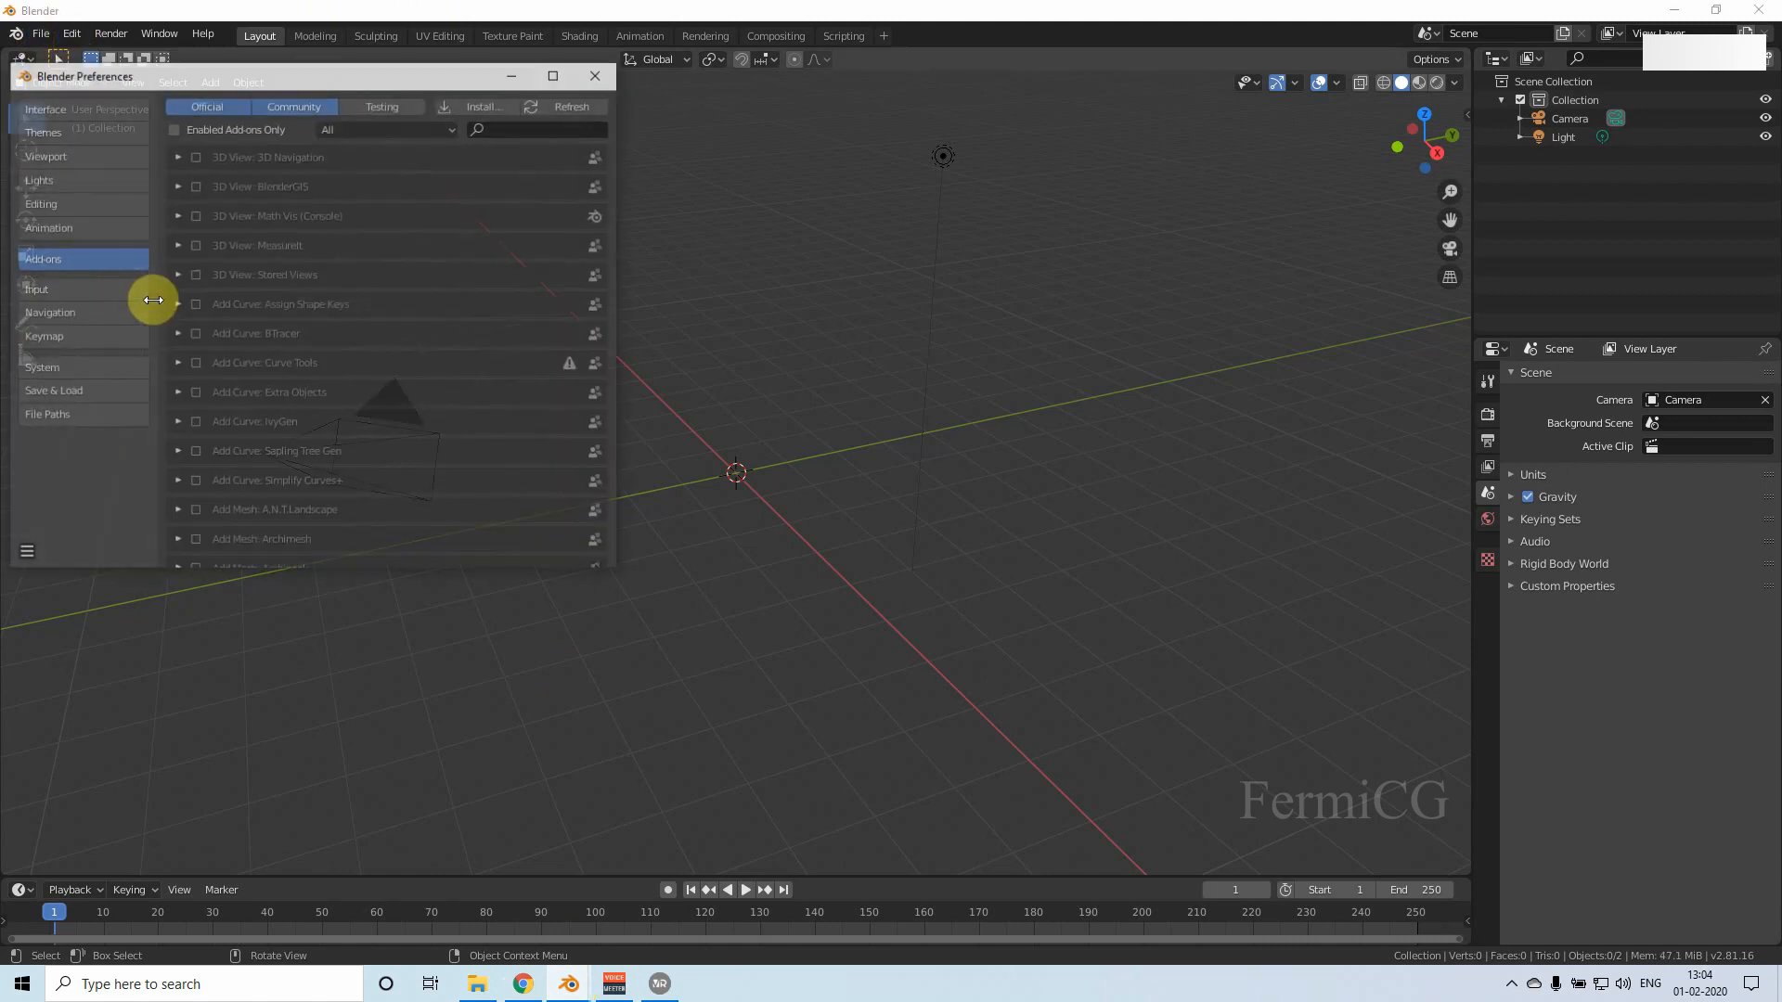
{"action": "left_click", "coordinate": [497, 105]}
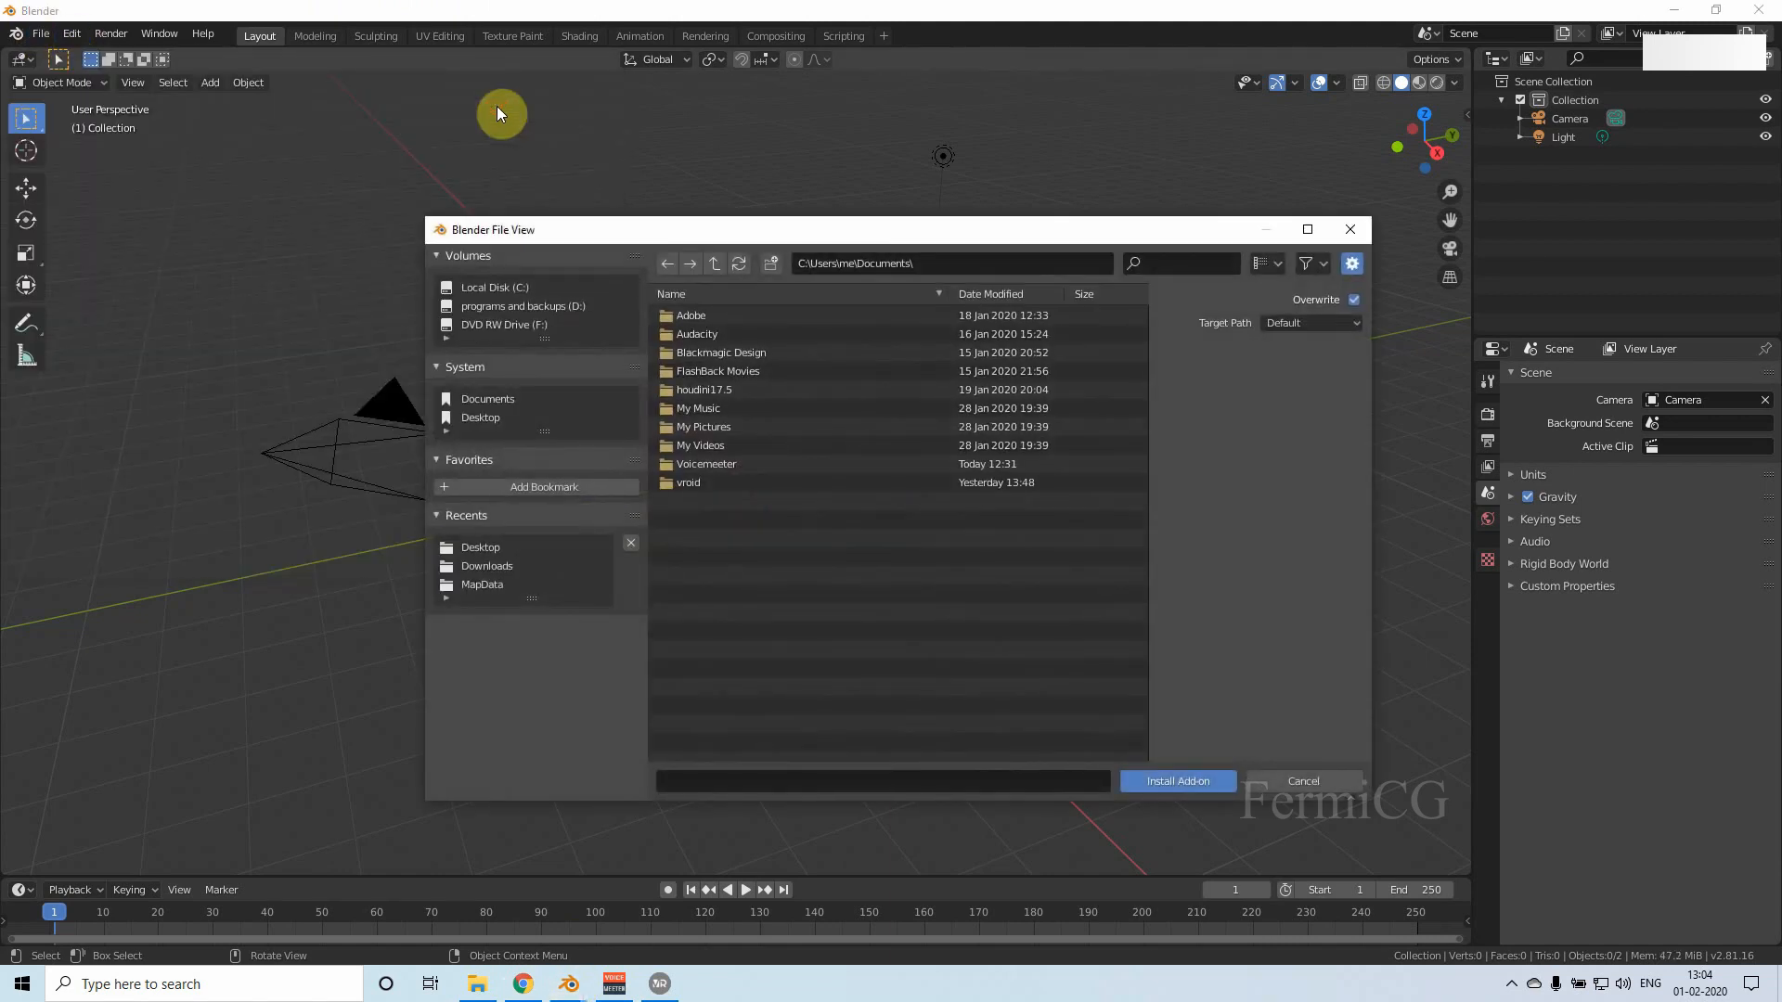
Step: Switch to Chrome and view the ZIP download option of the VRM_IMPORTER_for_Blender2_8 repository
{"action": "left_click", "coordinate": [522, 984]}
{"action": "scroll", "coordinate": [1179, 413], "scroll_direction": "up", "scroll_amount": 20}
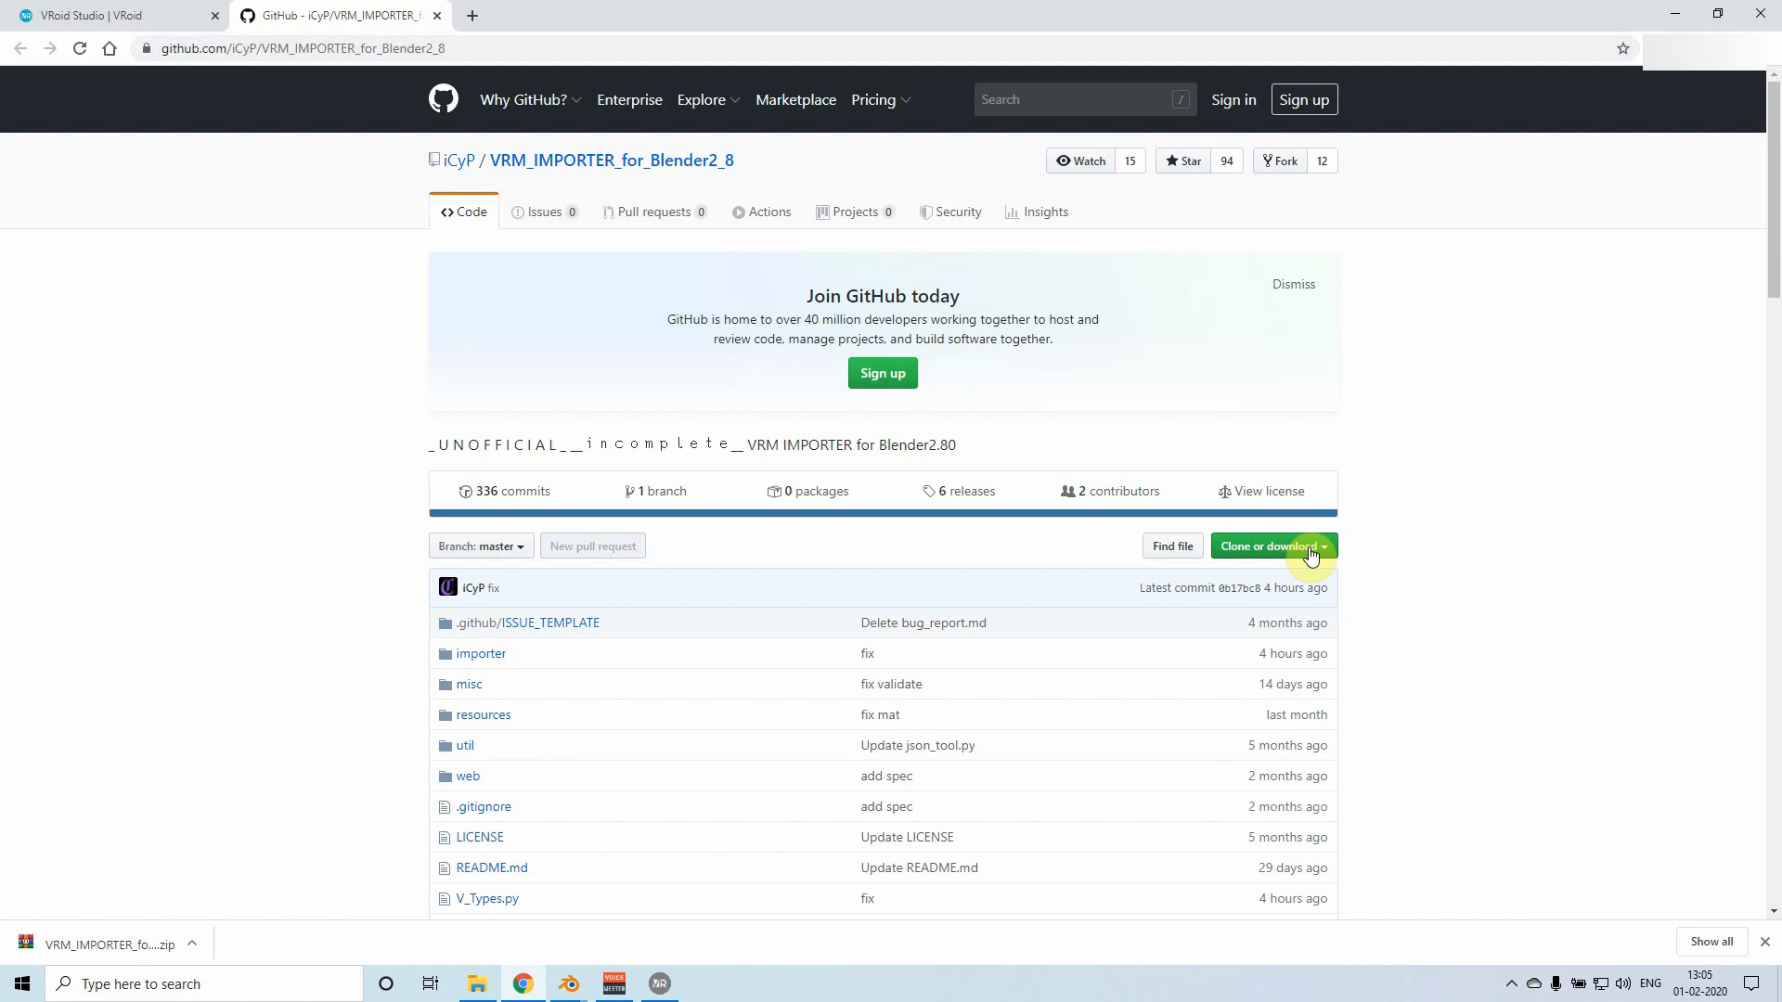
{"action": "left_click", "coordinate": [1310, 554]}
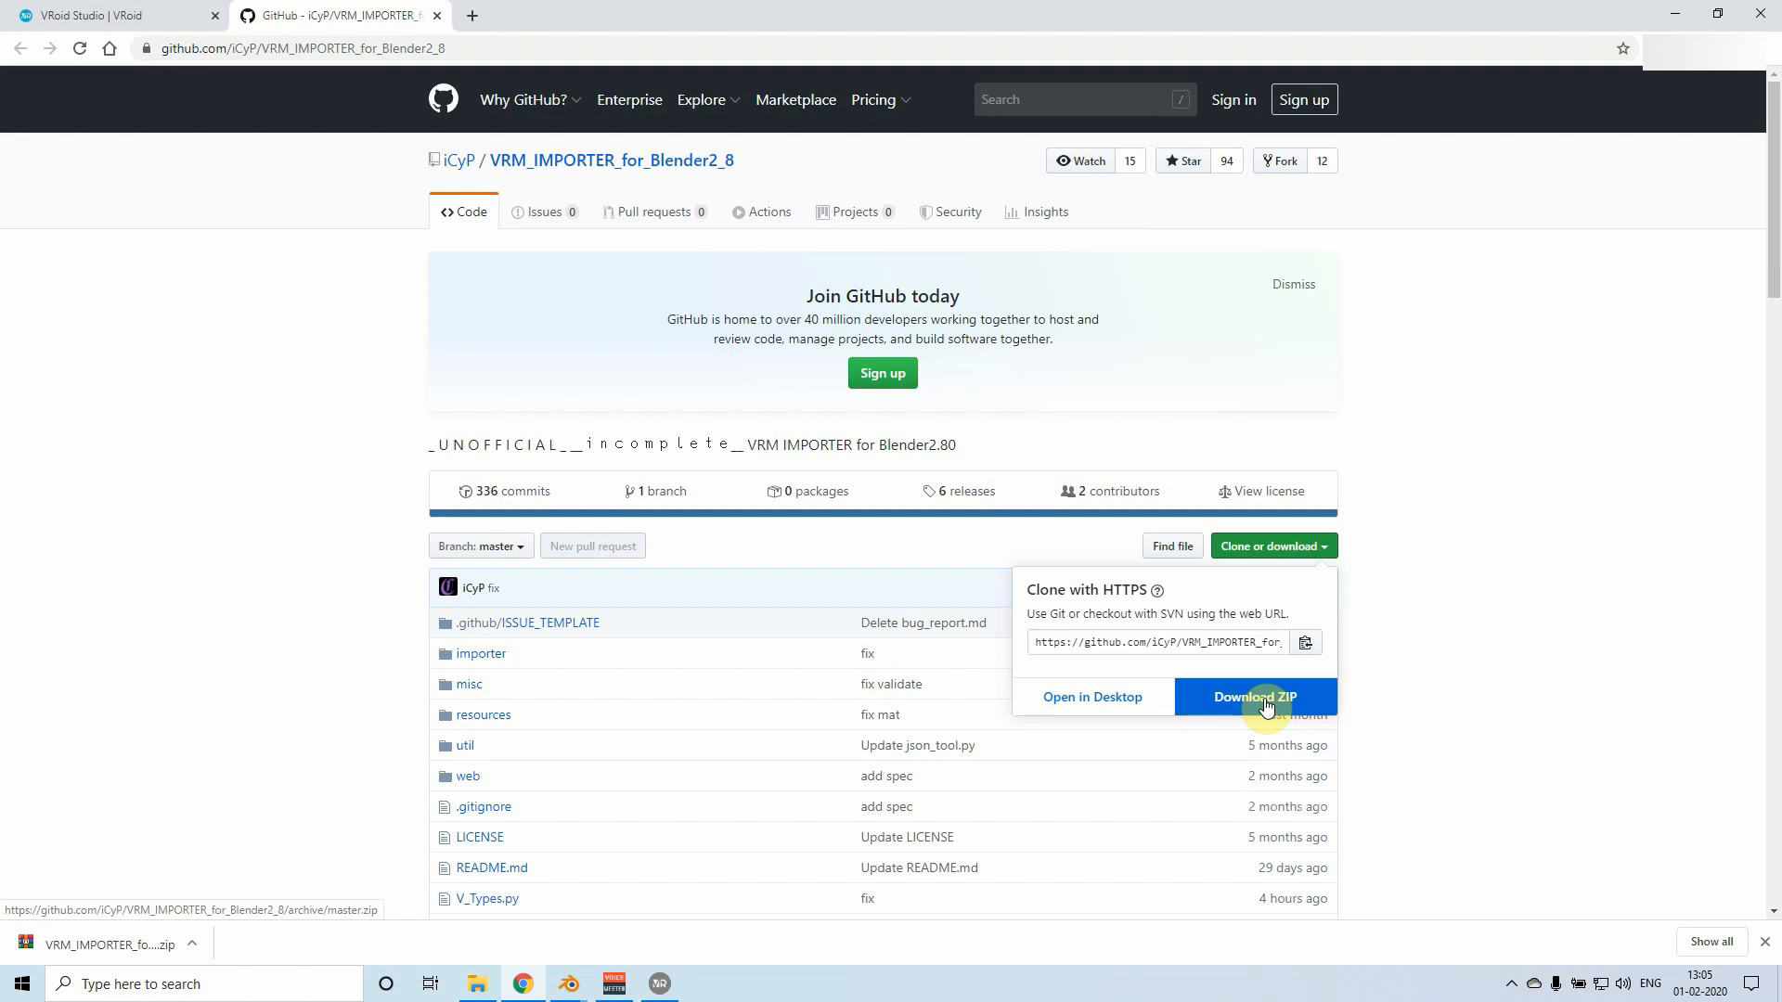
Step: Switch back to Blender and close the open preferences and add-on file browser windows
{"action": "left_click", "coordinate": [569, 984]}
{"action": "left_click", "coordinate": [661, 842]}
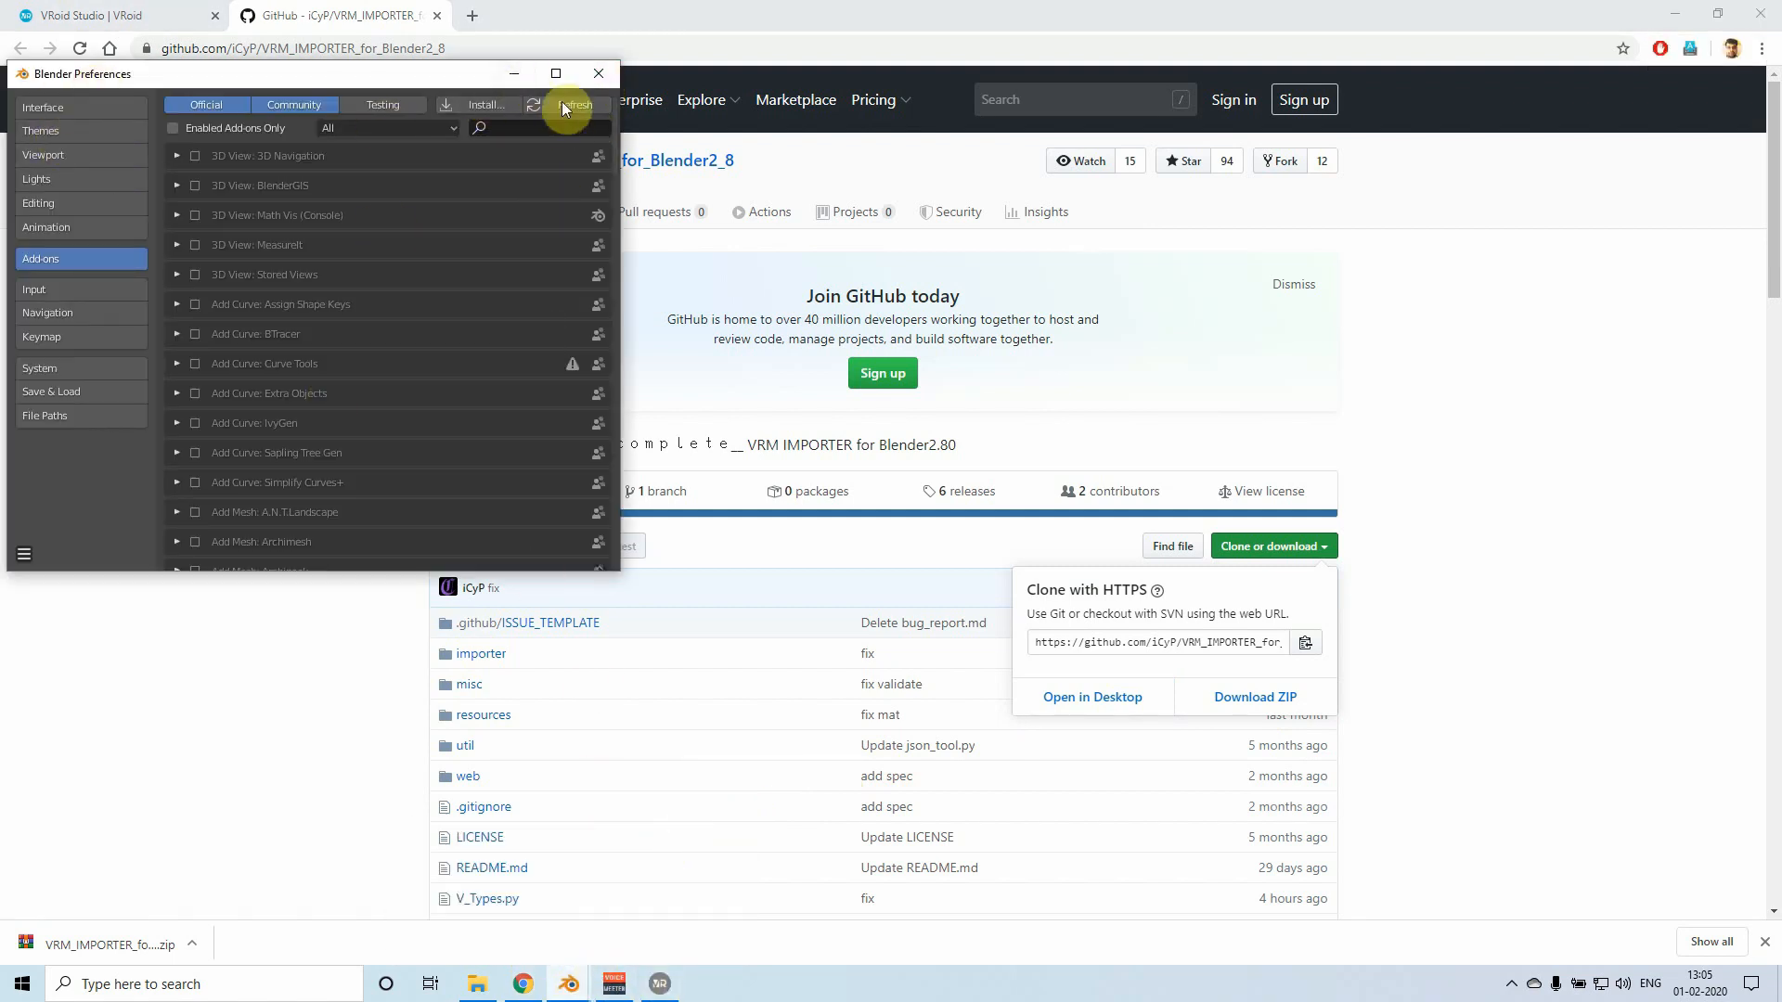
{"action": "left_click", "coordinate": [598, 74]}
{"action": "left_click", "coordinate": [569, 984]}
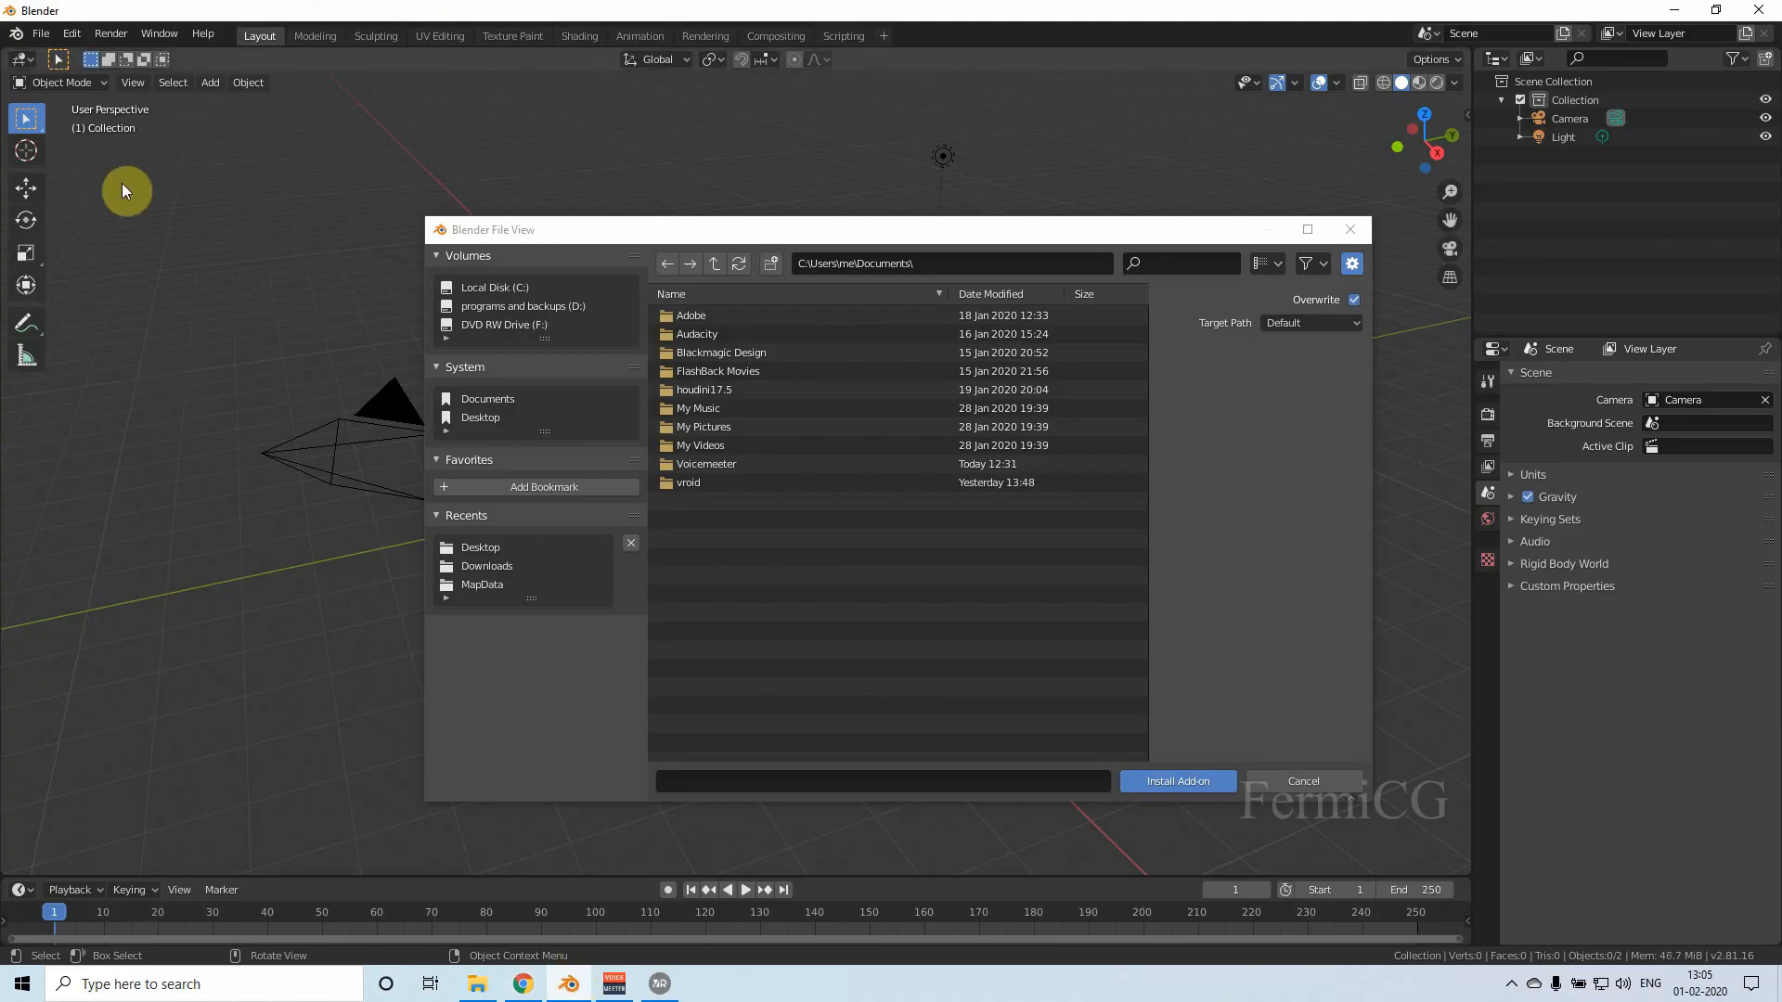
{"action": "left_click", "coordinate": [1348, 240]}
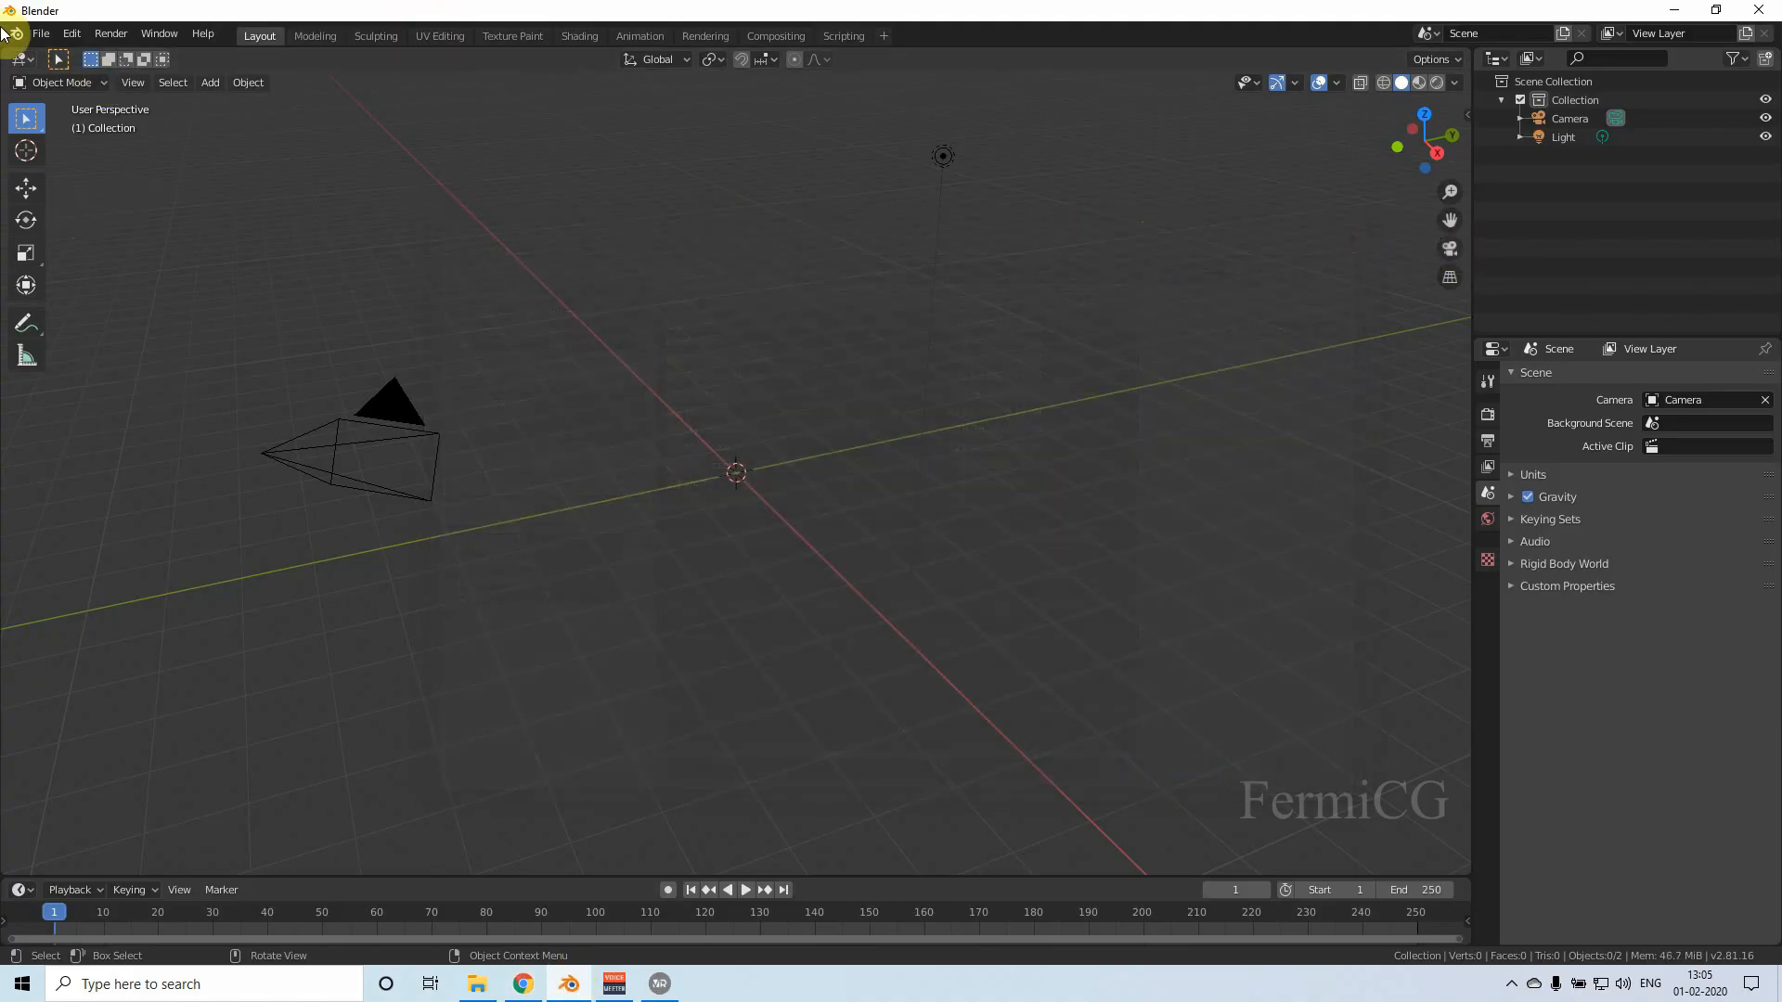
Step: Open the add-on preferences and maximize the preferences window
{"action": "left_click", "coordinate": [71, 34]}
{"action": "left_click", "coordinate": [151, 298]}
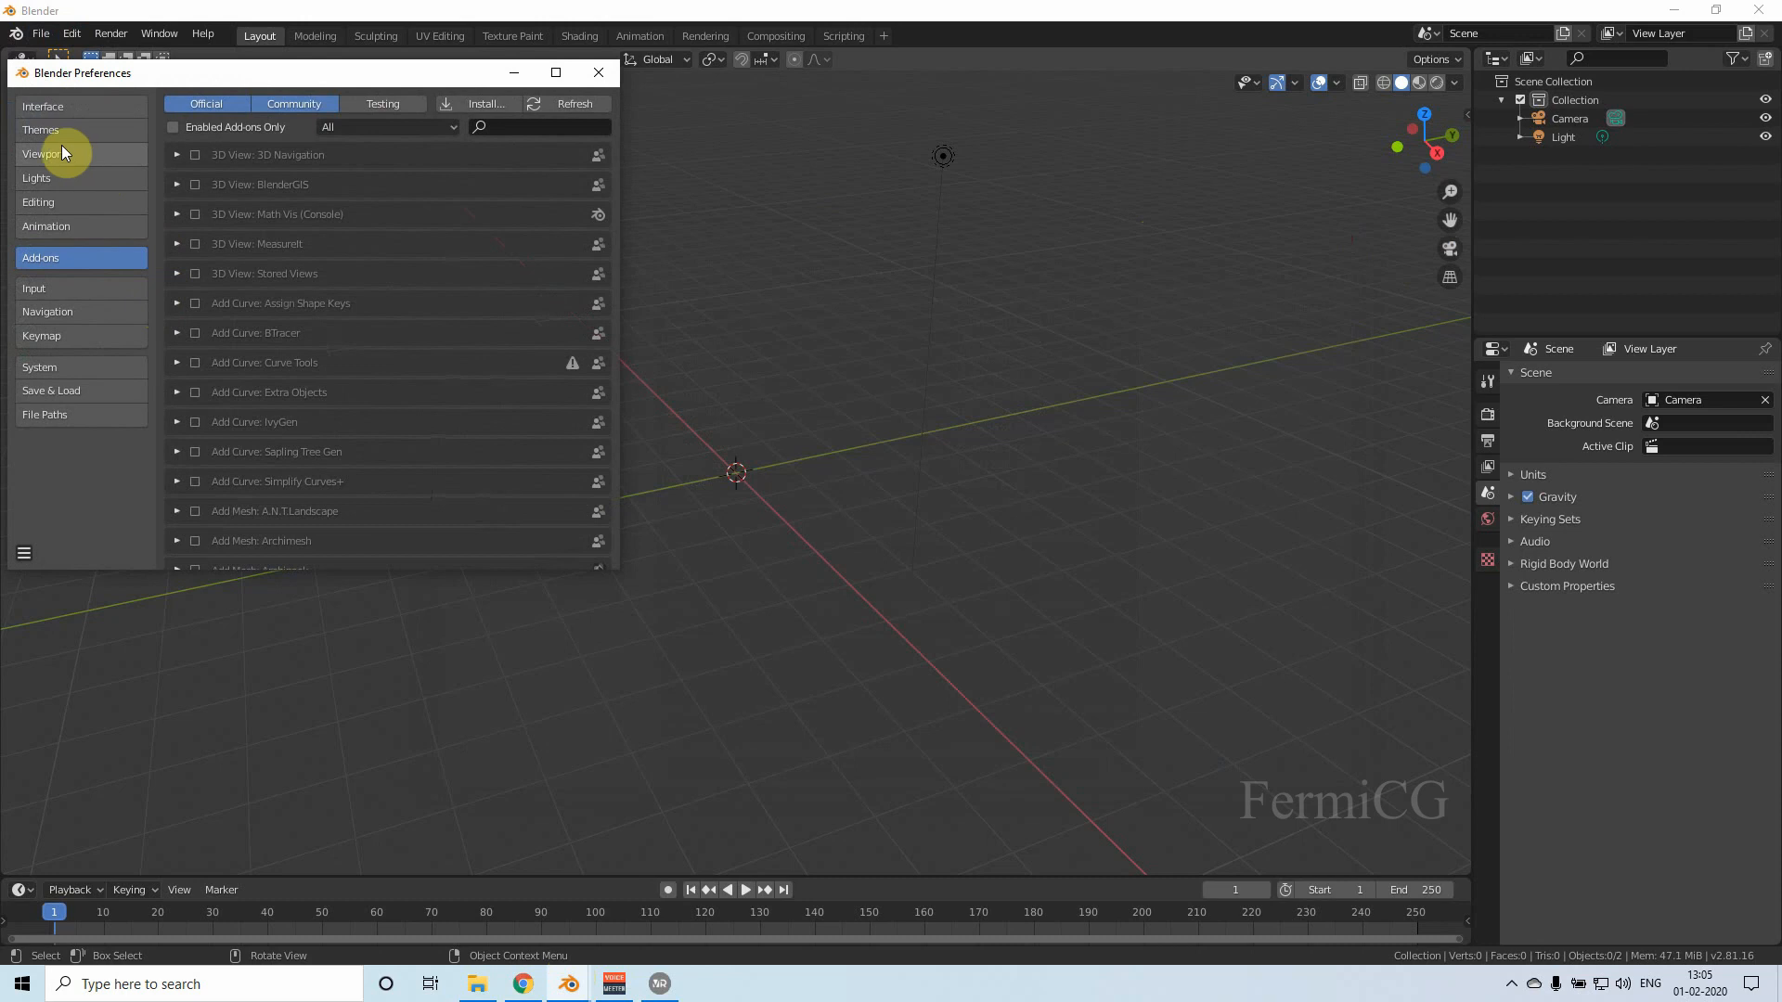
{"action": "left_click", "coordinate": [43, 108]}
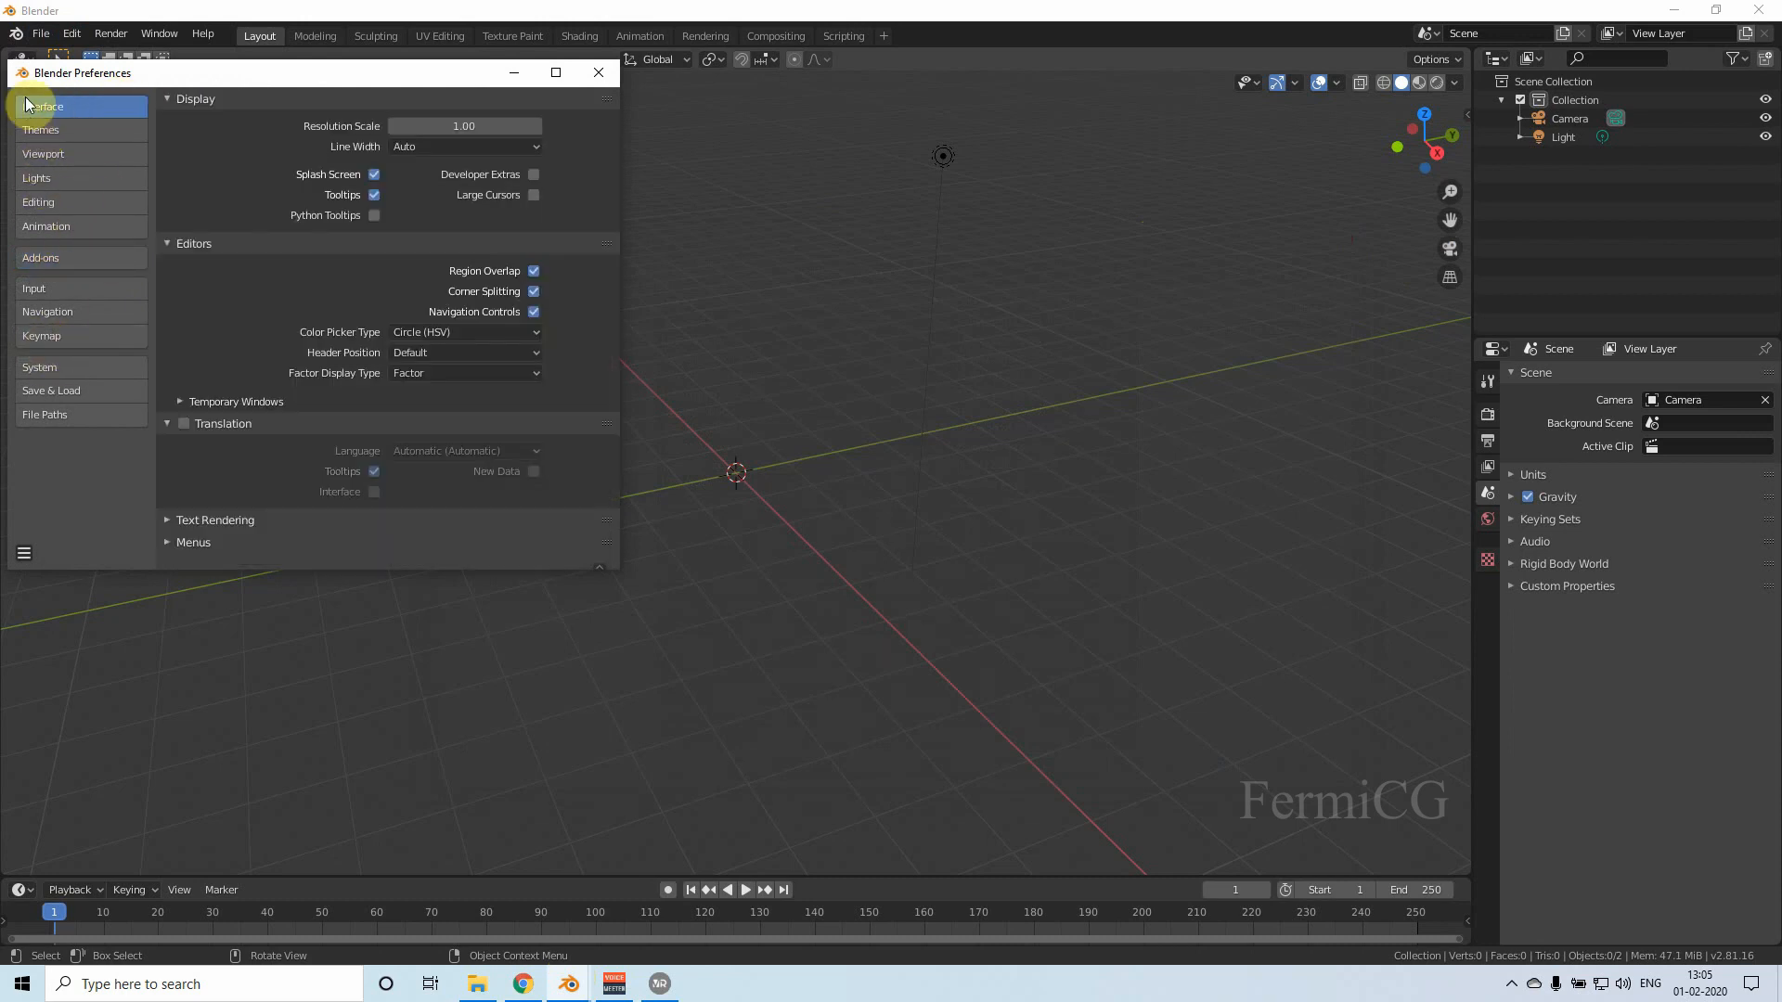
{"action": "left_click", "coordinate": [47, 263]}
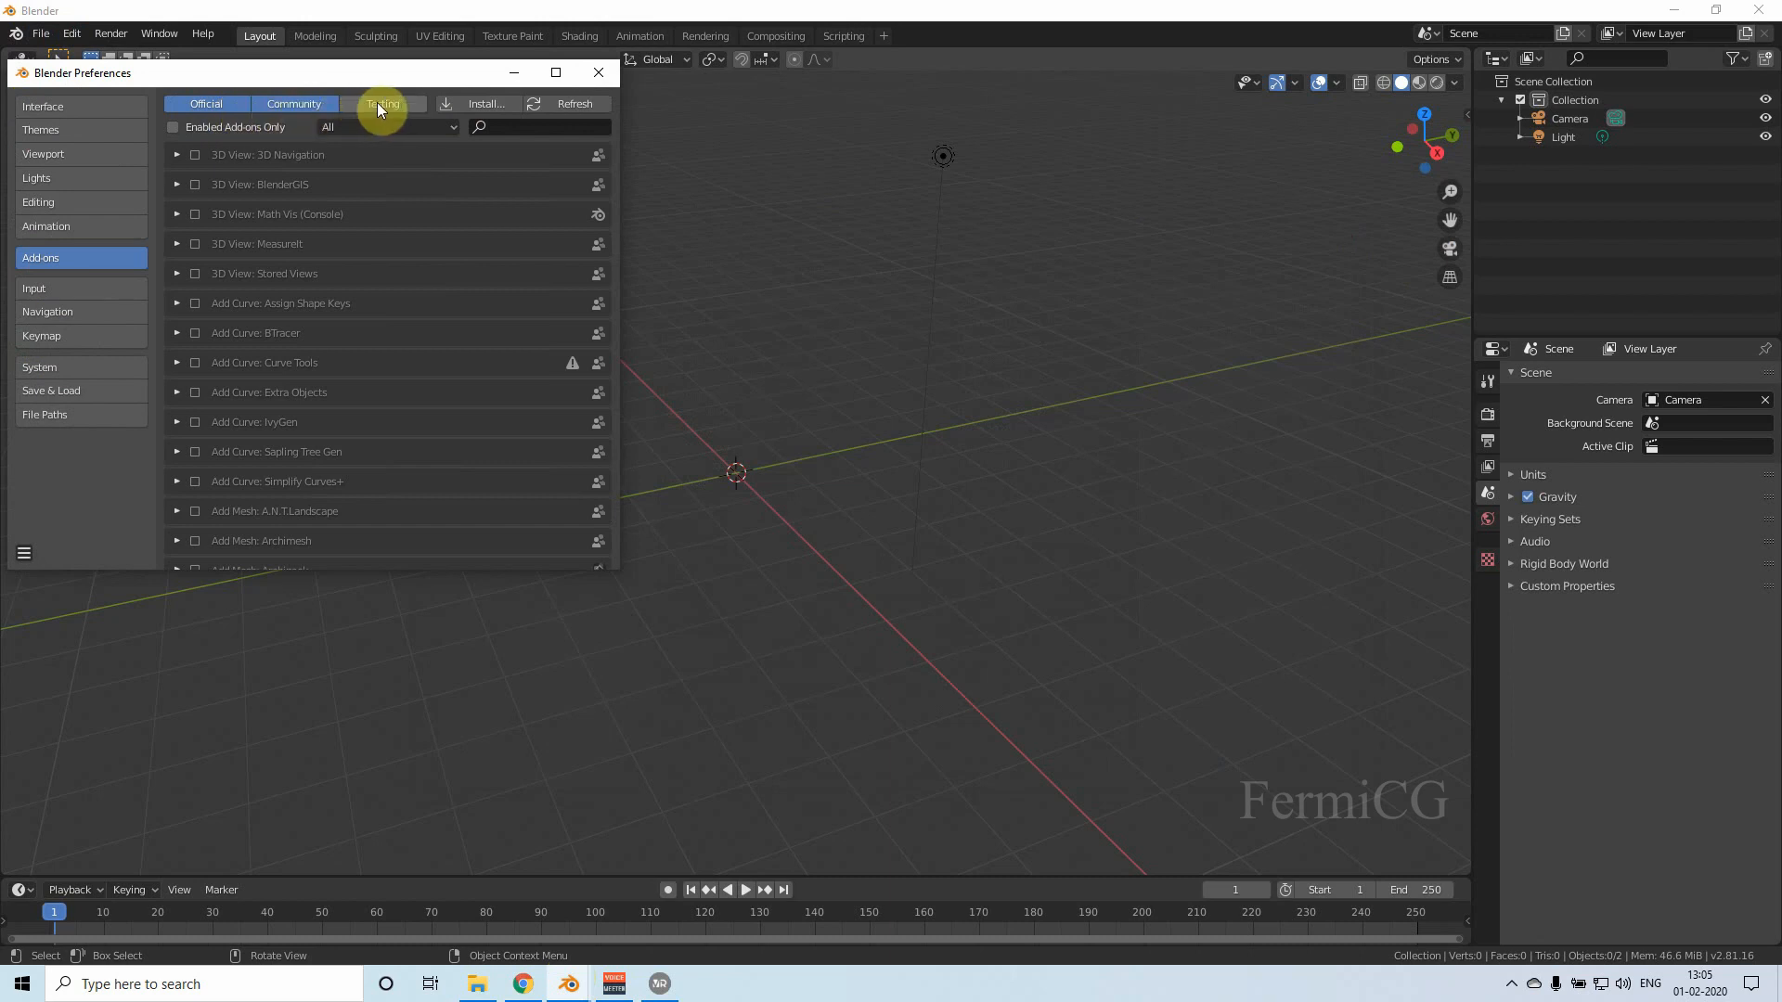
{"action": "left_click_drag", "start_coordinate": [466, 80], "coordinate": [659, 101]}
{"action": "left_click", "coordinate": [759, 103]}
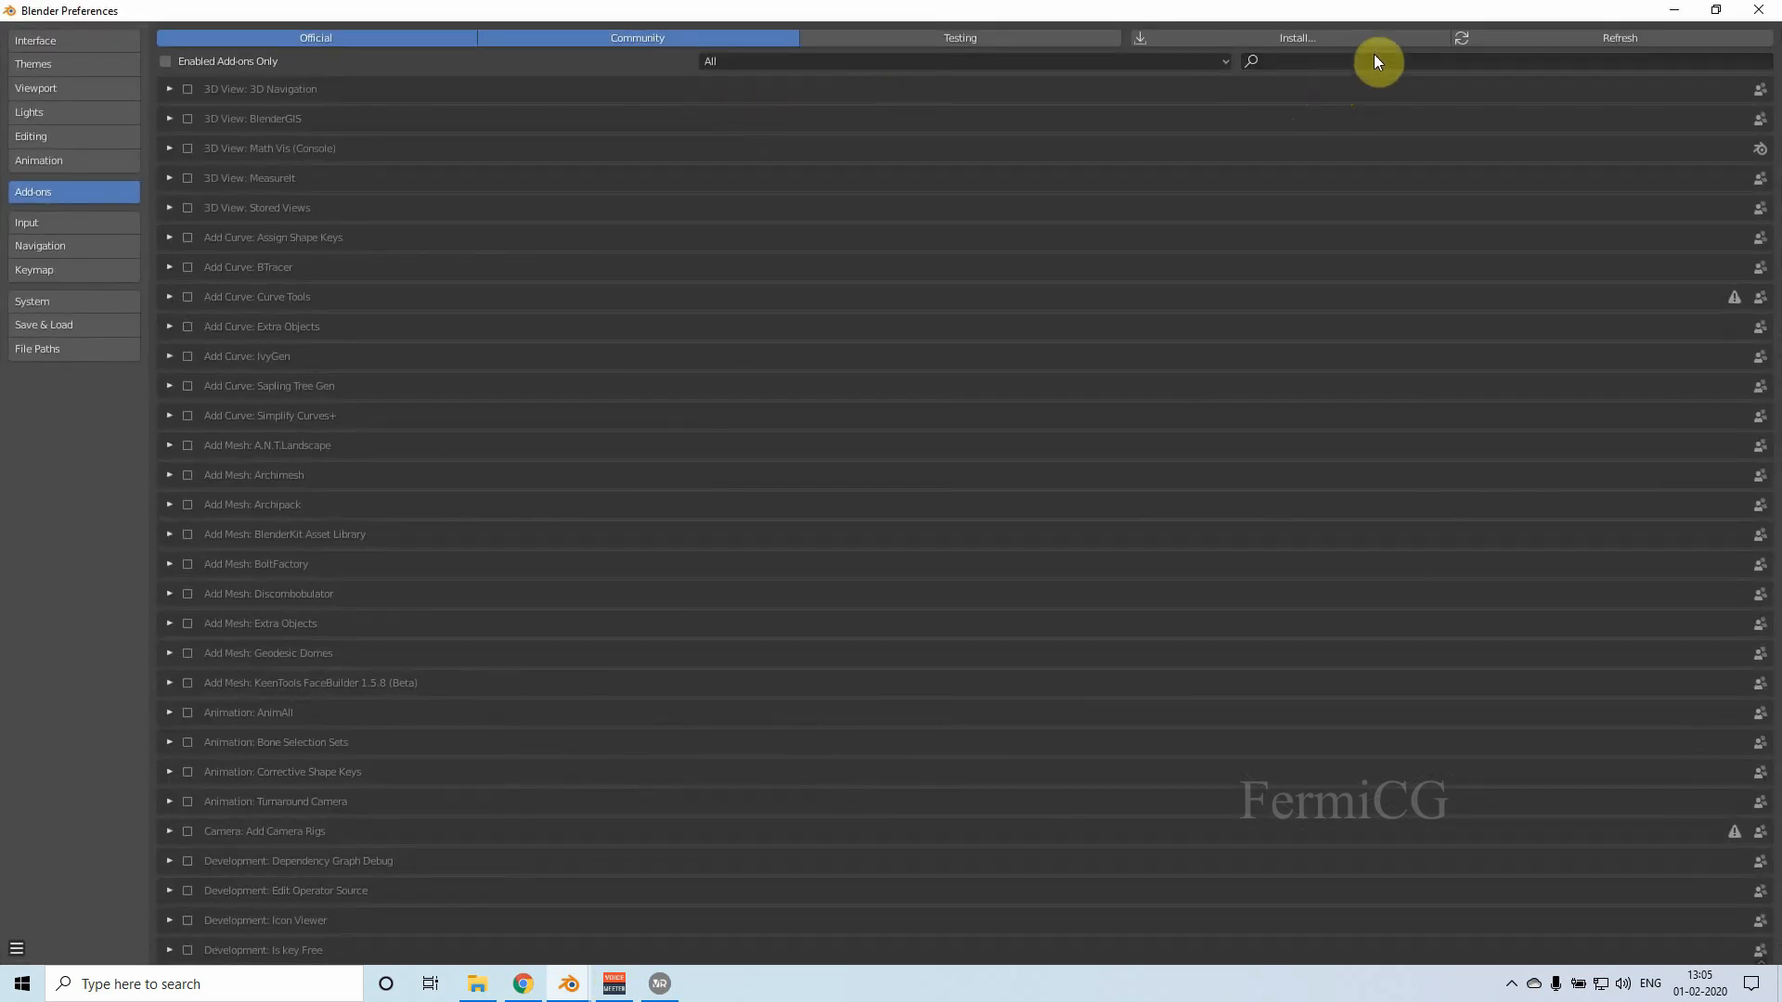
Step: Install the add-on from VRM_IMPORTER_for_Blender2_8-master.zip in the Downloads folder
{"action": "left_click", "coordinate": [1356, 37]}
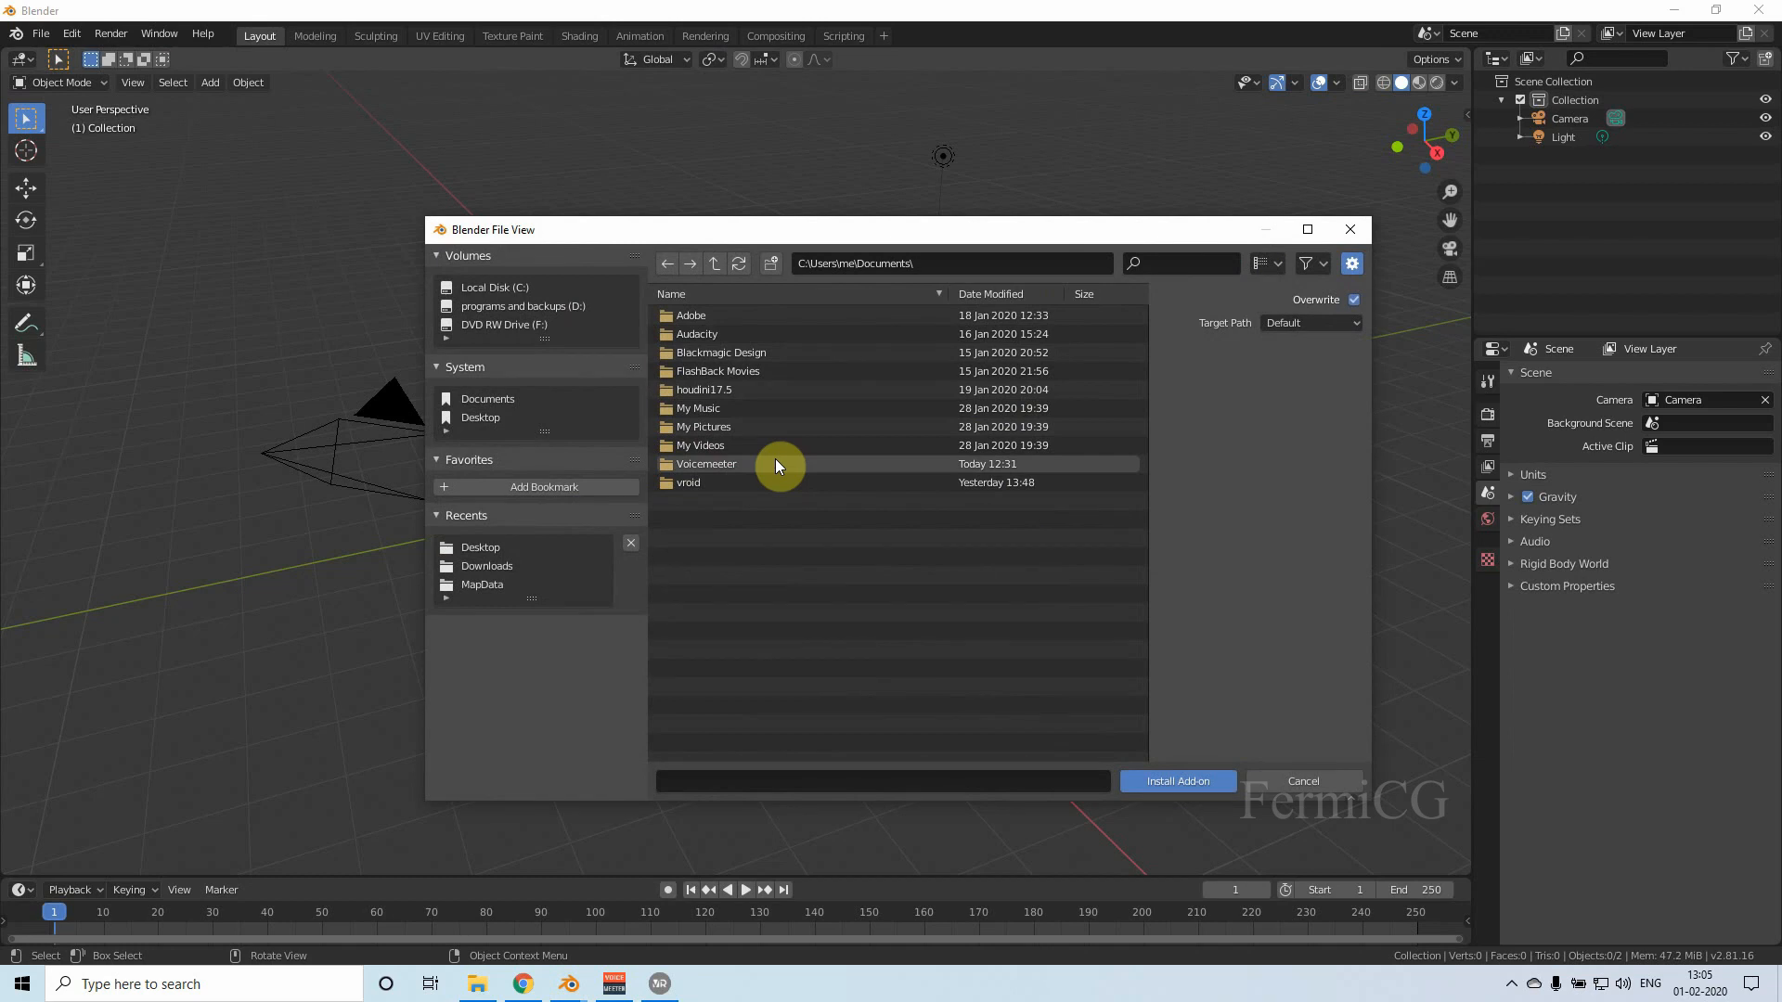
{"action": "left_click", "coordinate": [714, 266]}
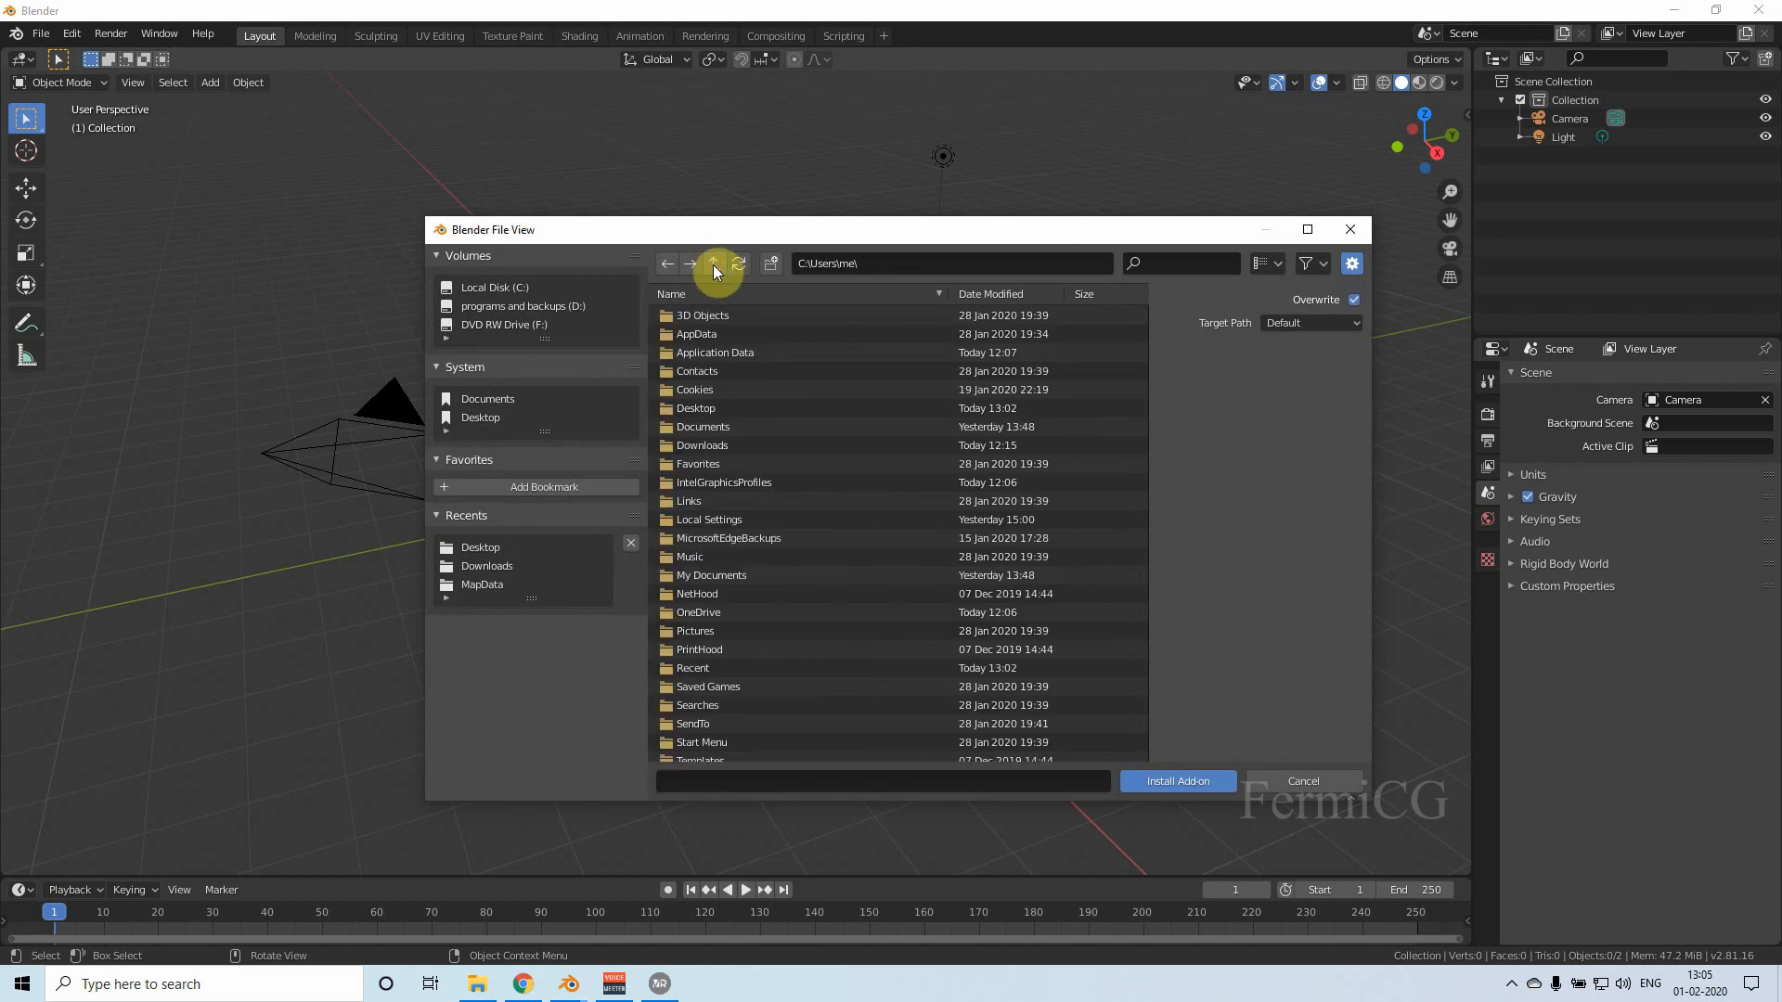
{"action": "left_click", "coordinate": [715, 448]}
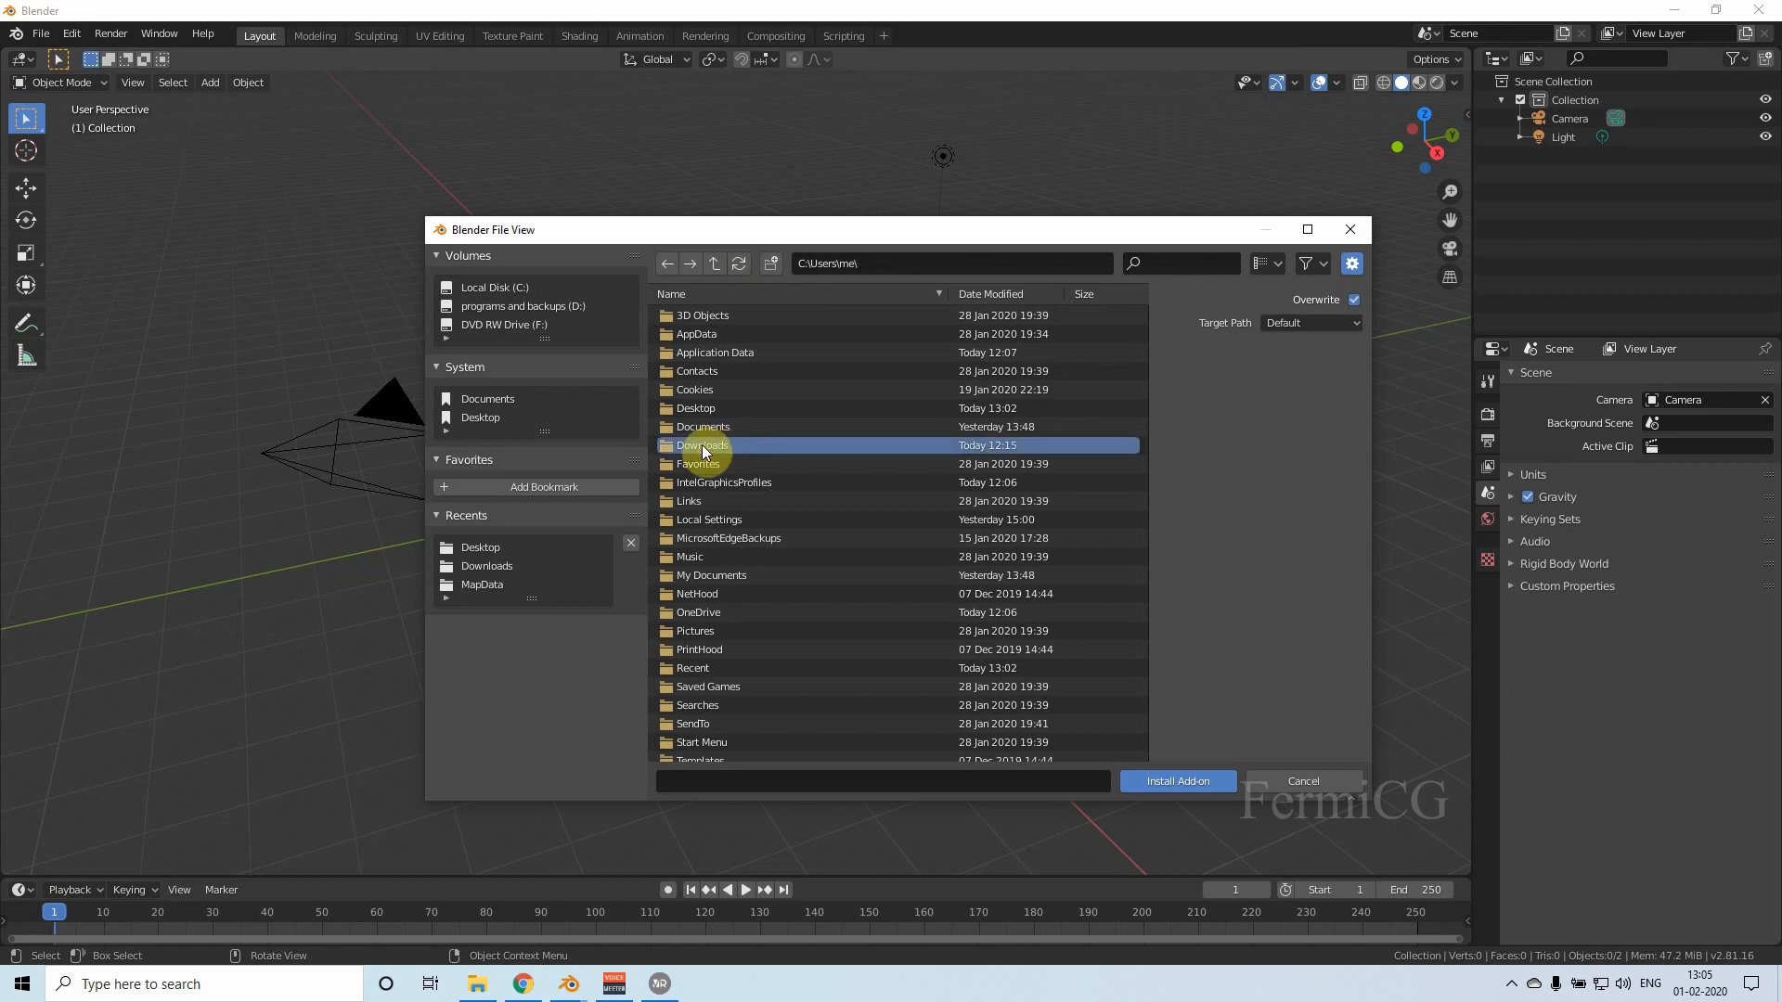
{"action": "double_click", "coordinate": [772, 443]}
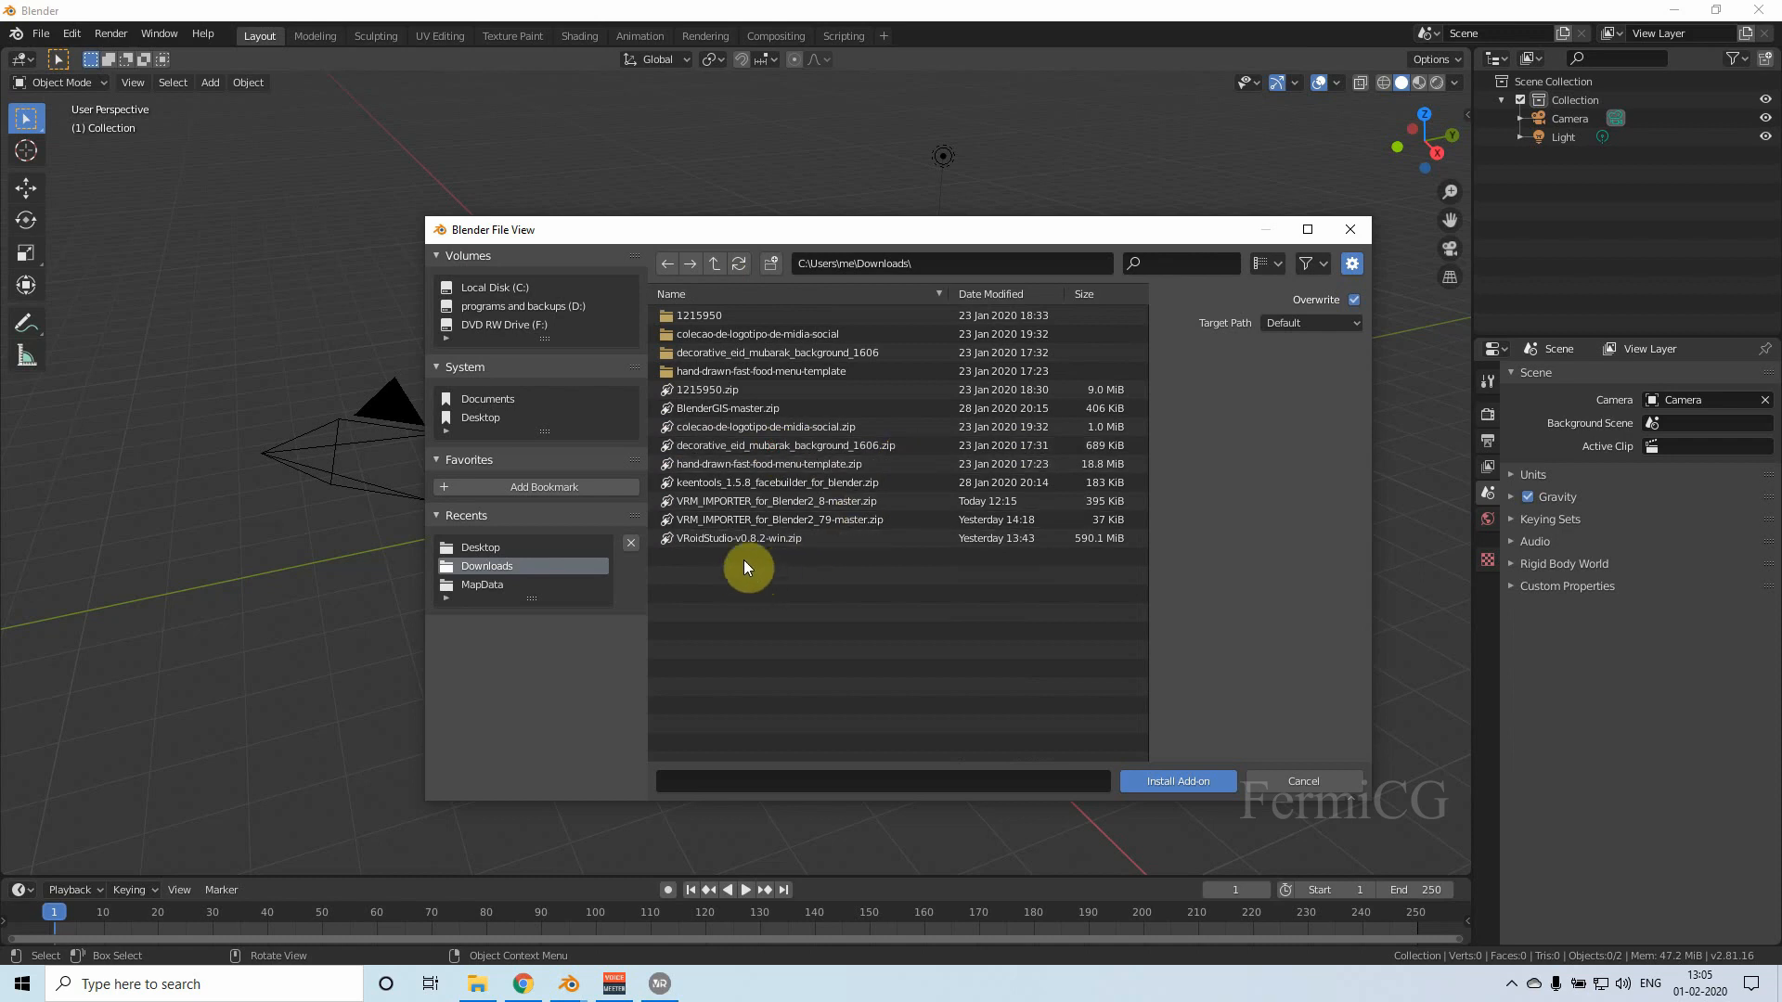
{"action": "left_click", "coordinate": [693, 539]}
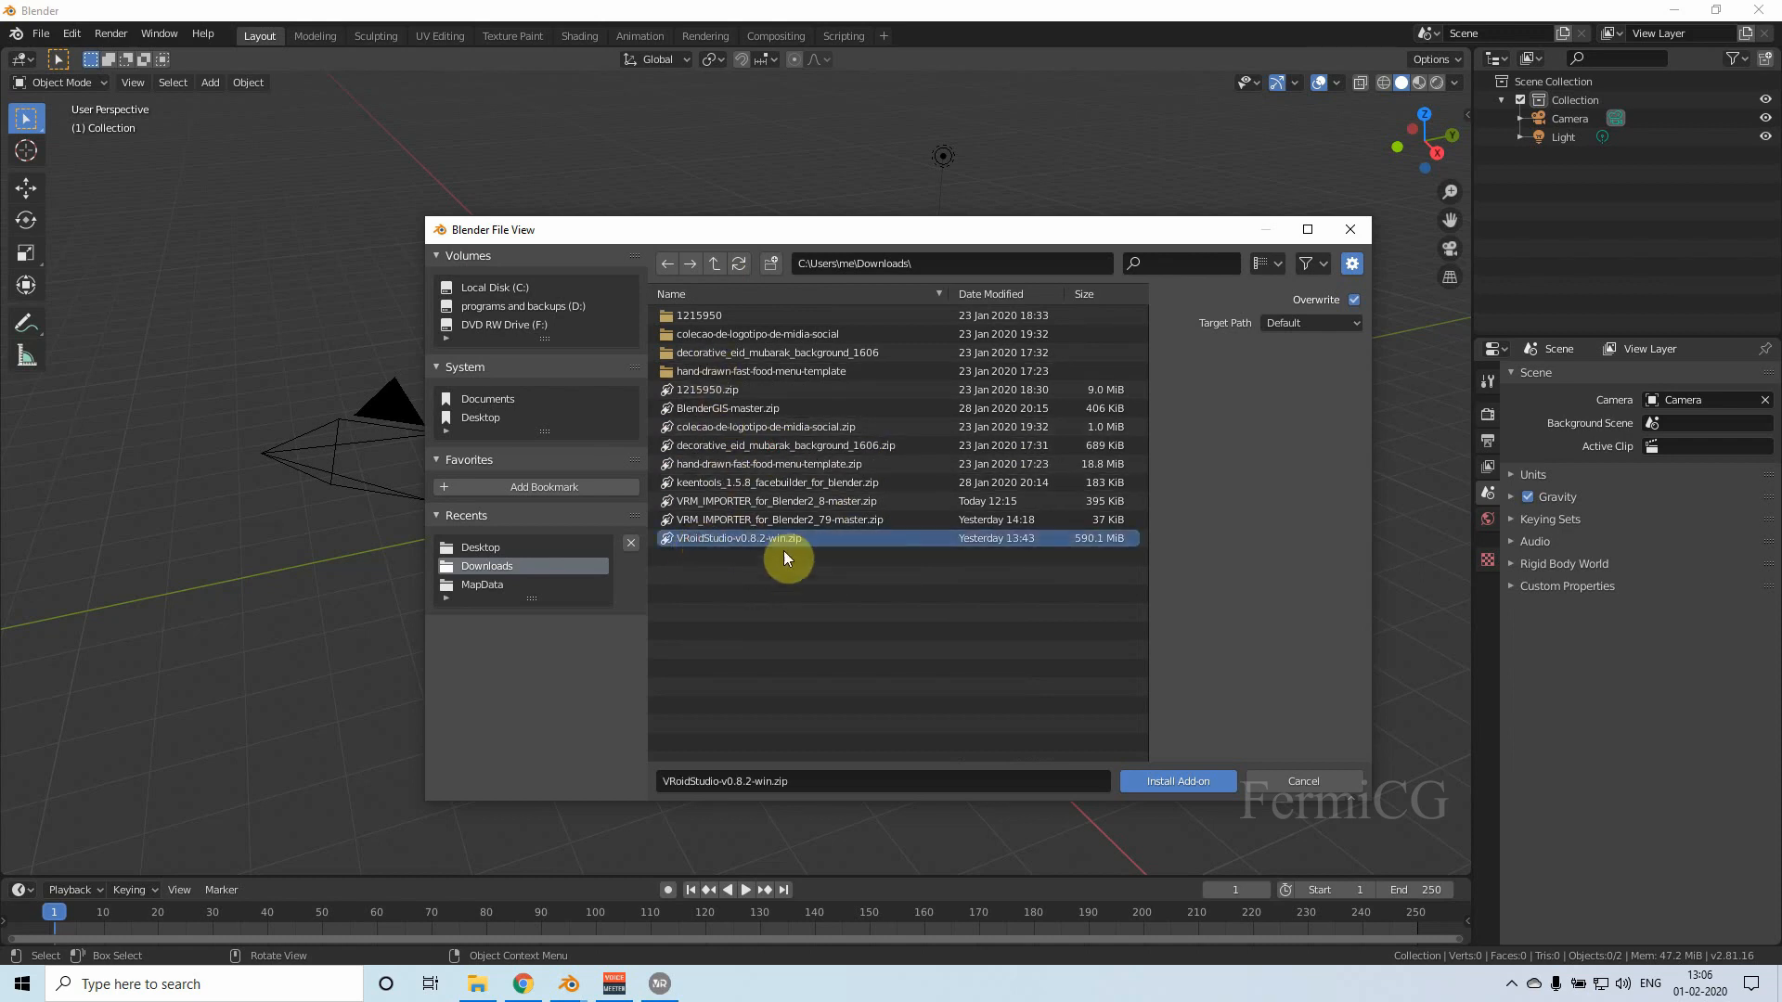
{"action": "left_click", "coordinate": [732, 521]}
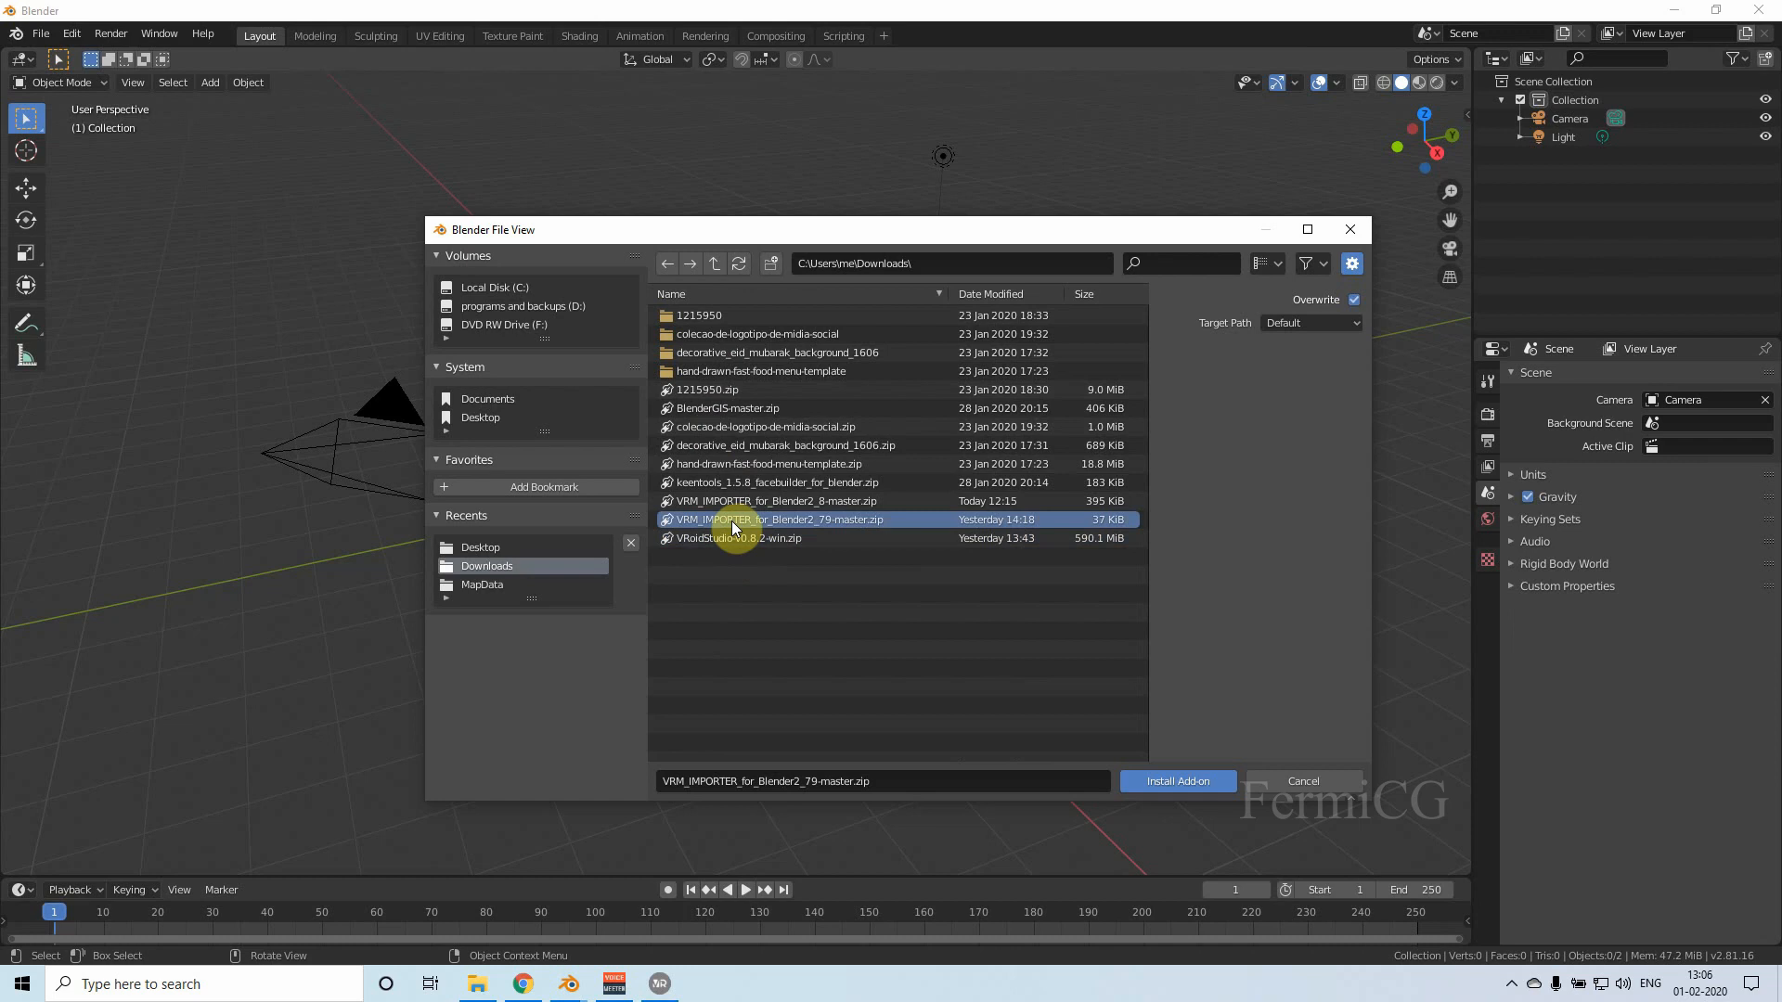
{"action": "left_click", "coordinate": [838, 503]}
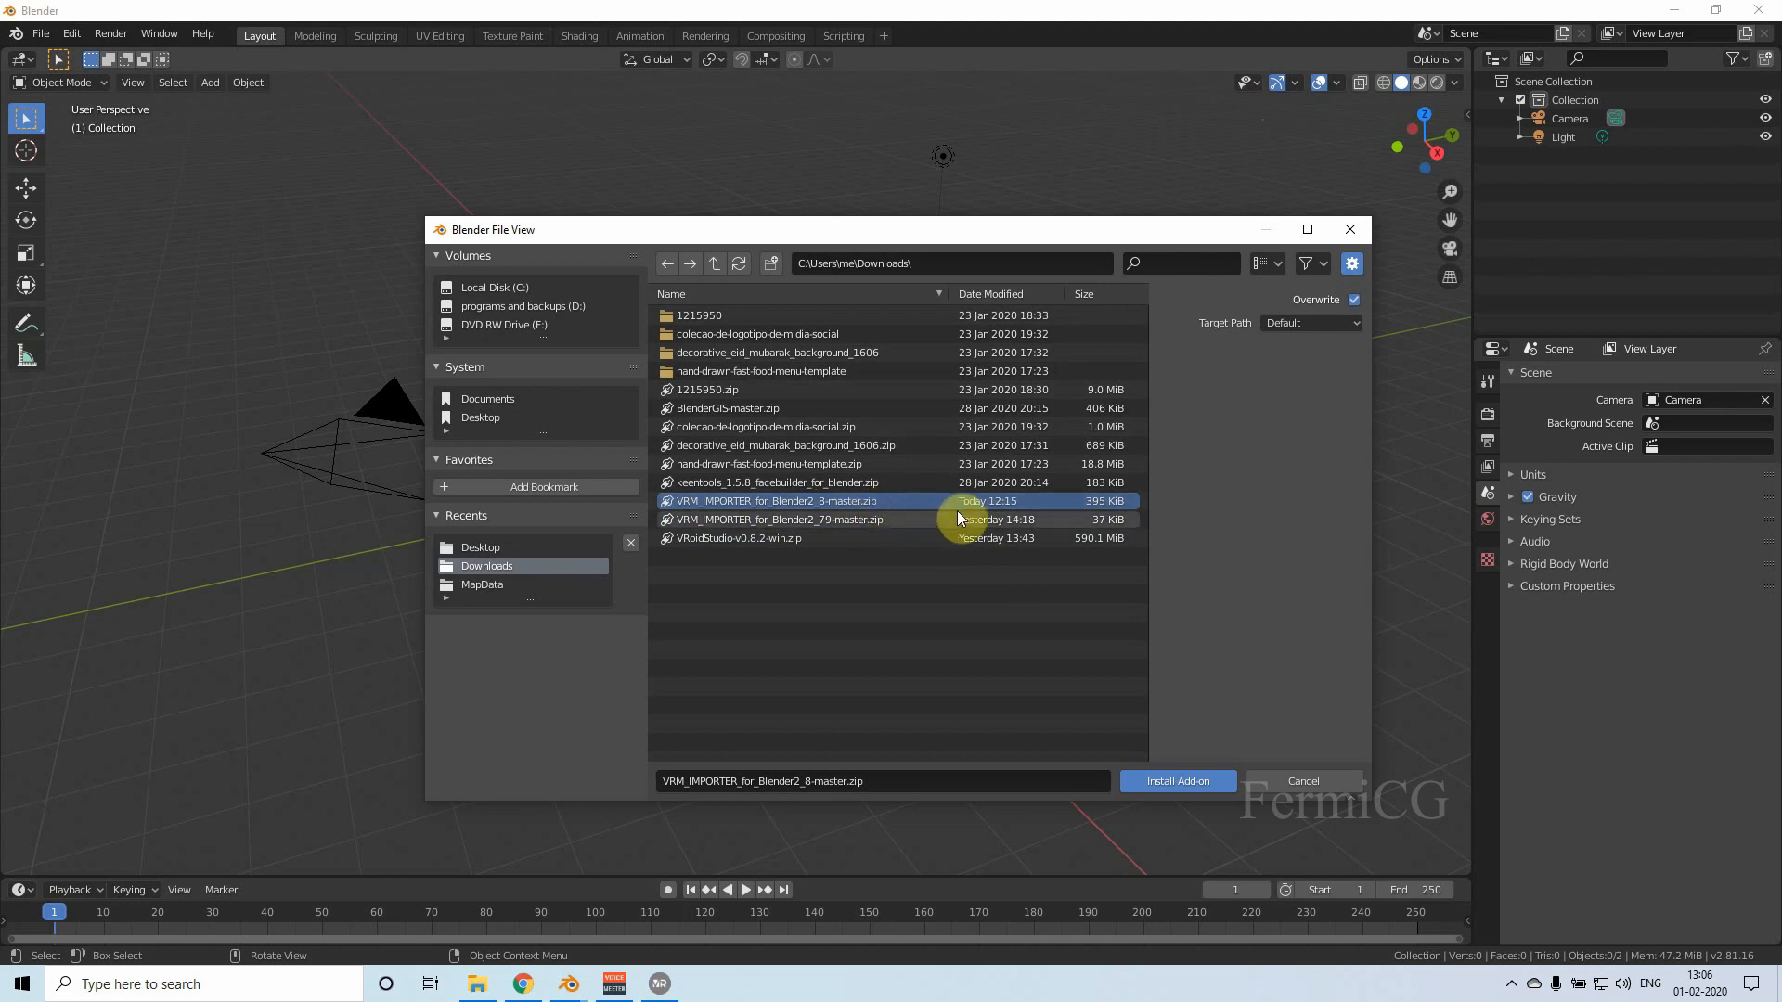
{"action": "left_click", "coordinate": [1194, 777]}
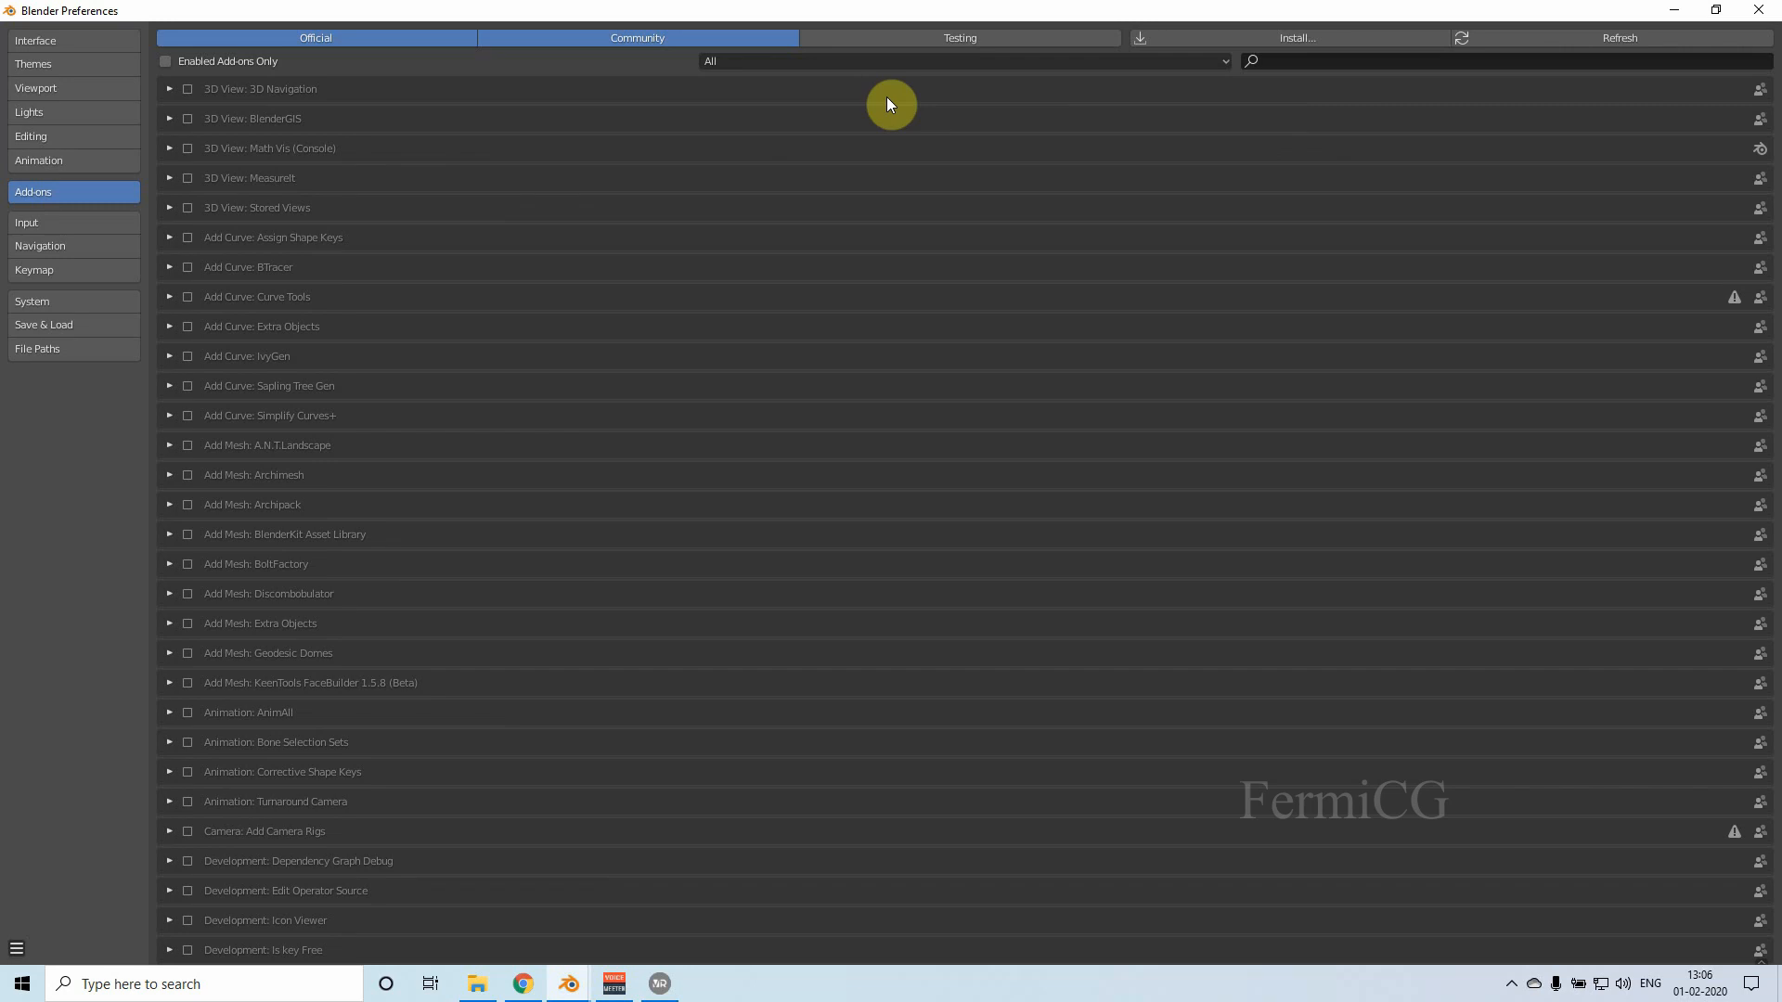
Step: Filter the add-ons to Testing, make sure Import-Export: VRM_IMPORTER is enabled, and close the preferences
{"action": "left_click", "coordinate": [663, 37]}
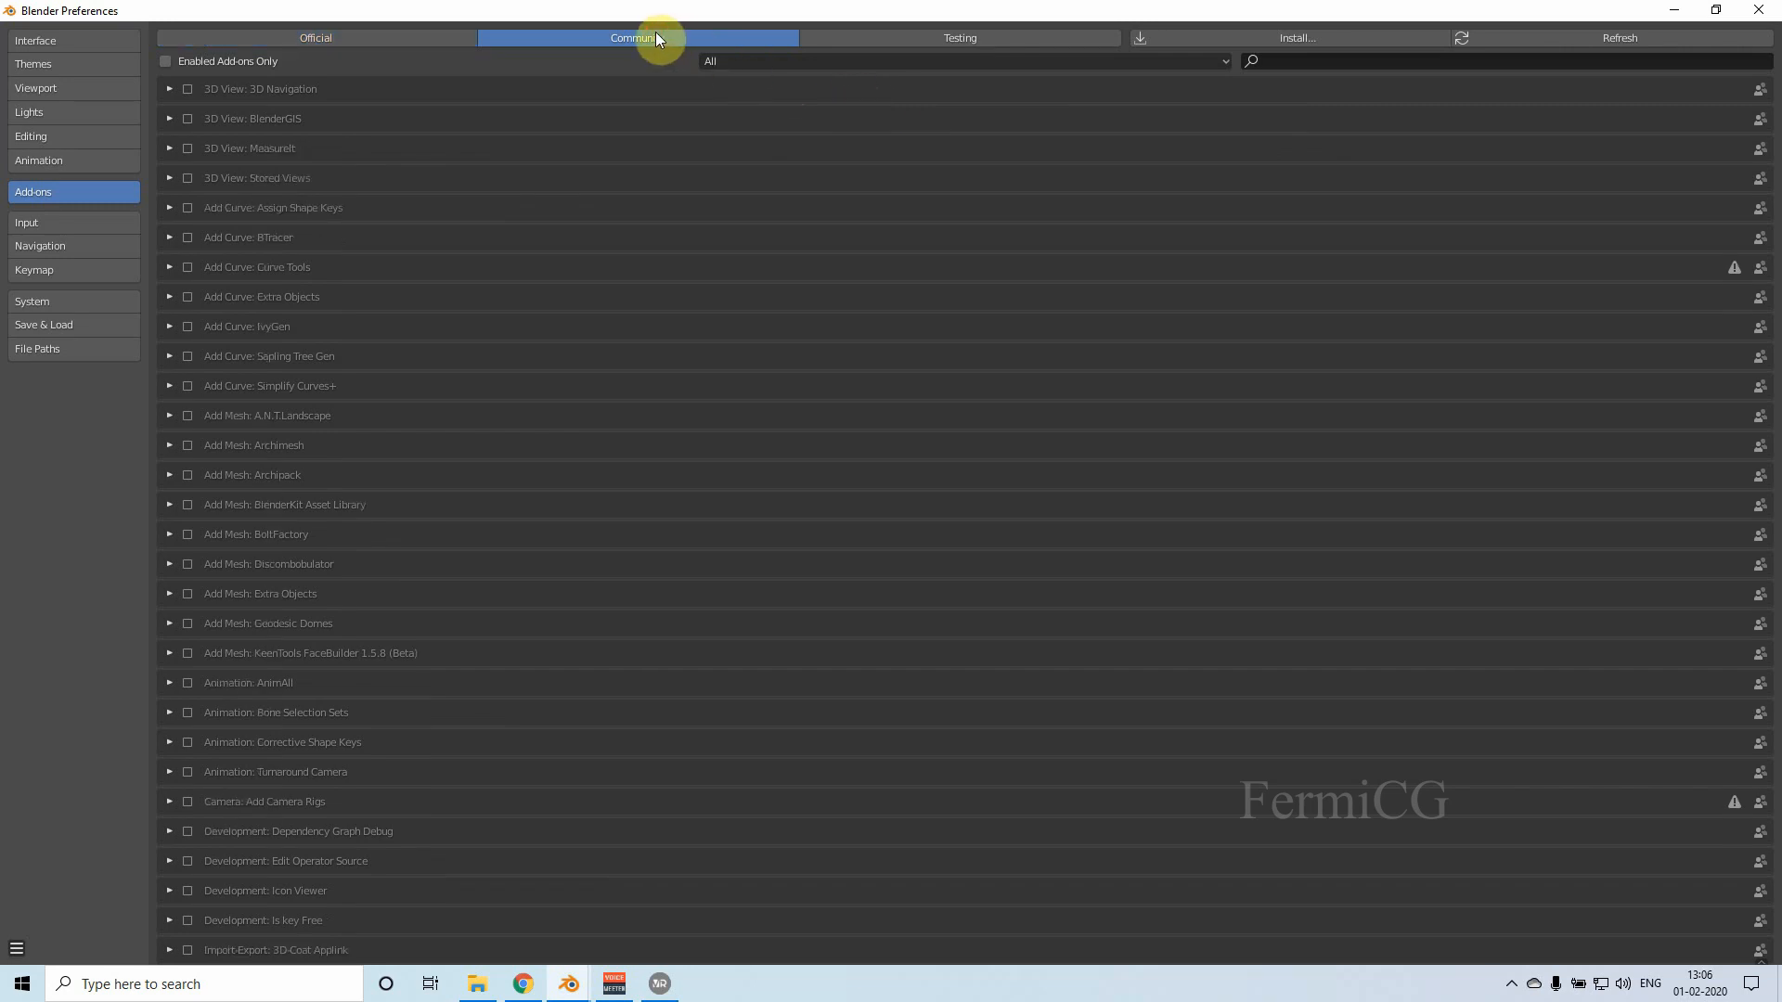
{"action": "left_click", "coordinate": [982, 34]}
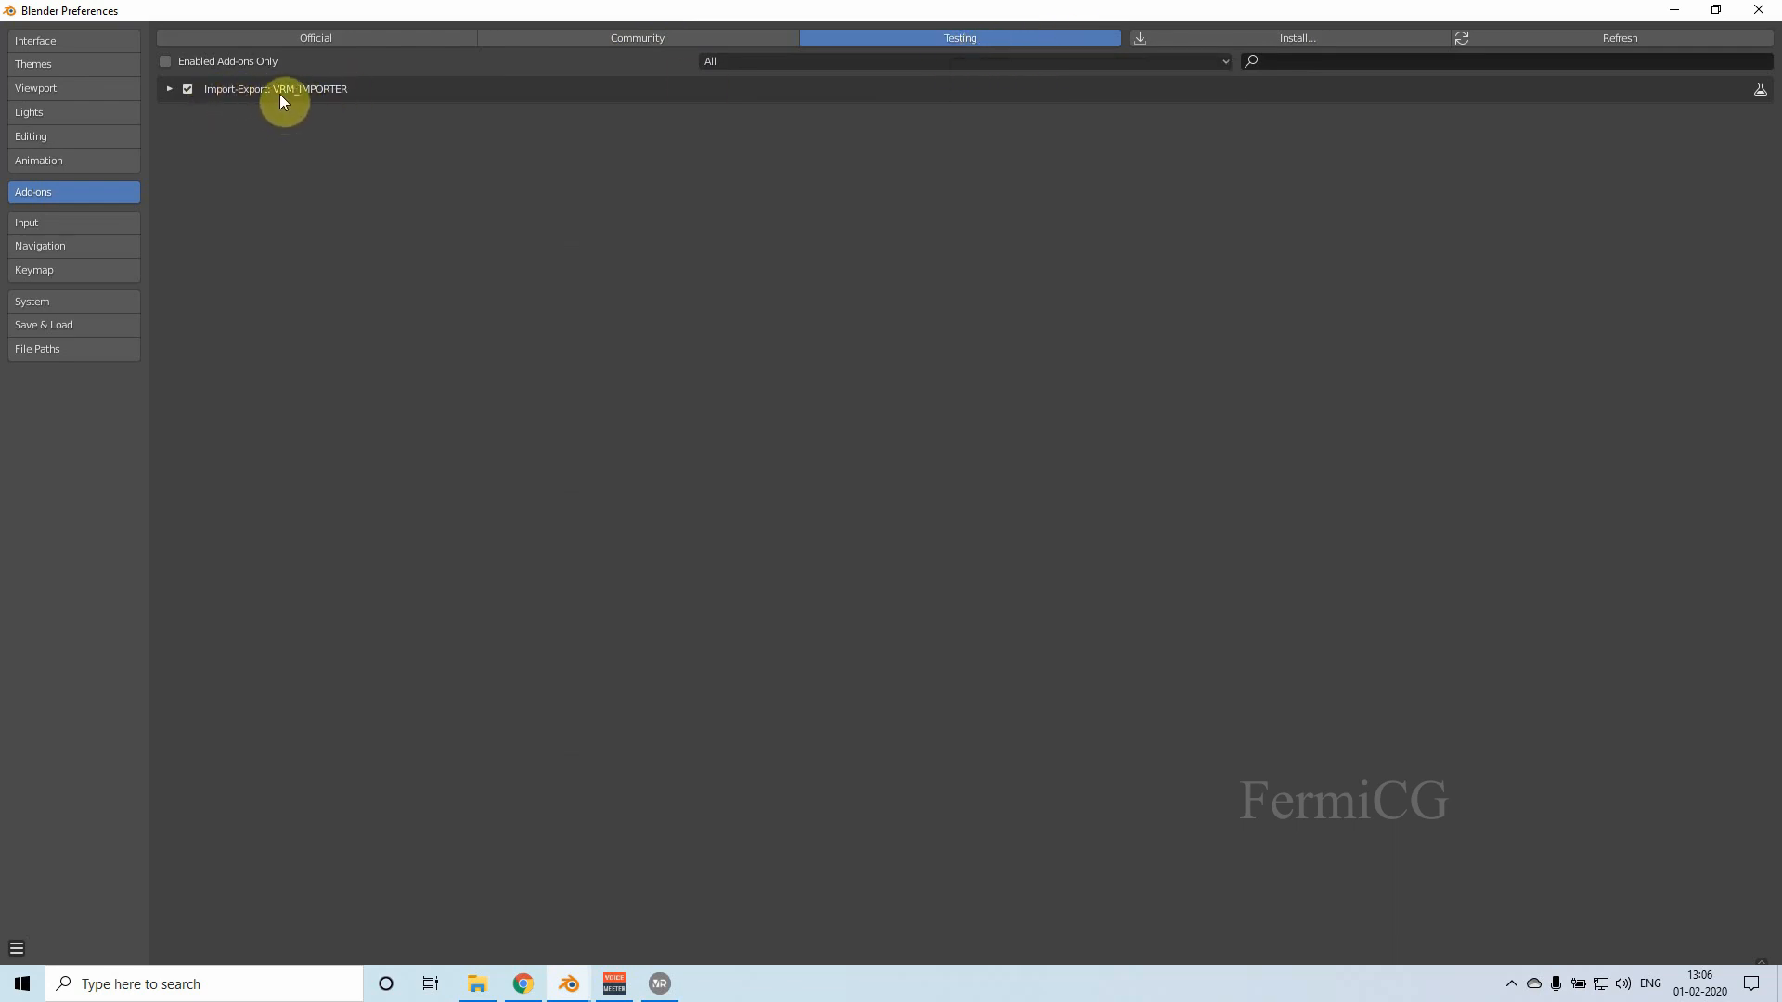
{"action": "left_click", "coordinate": [188, 90]}
{"action": "left_click", "coordinate": [187, 89]}
{"action": "left_click", "coordinate": [1758, 10]}
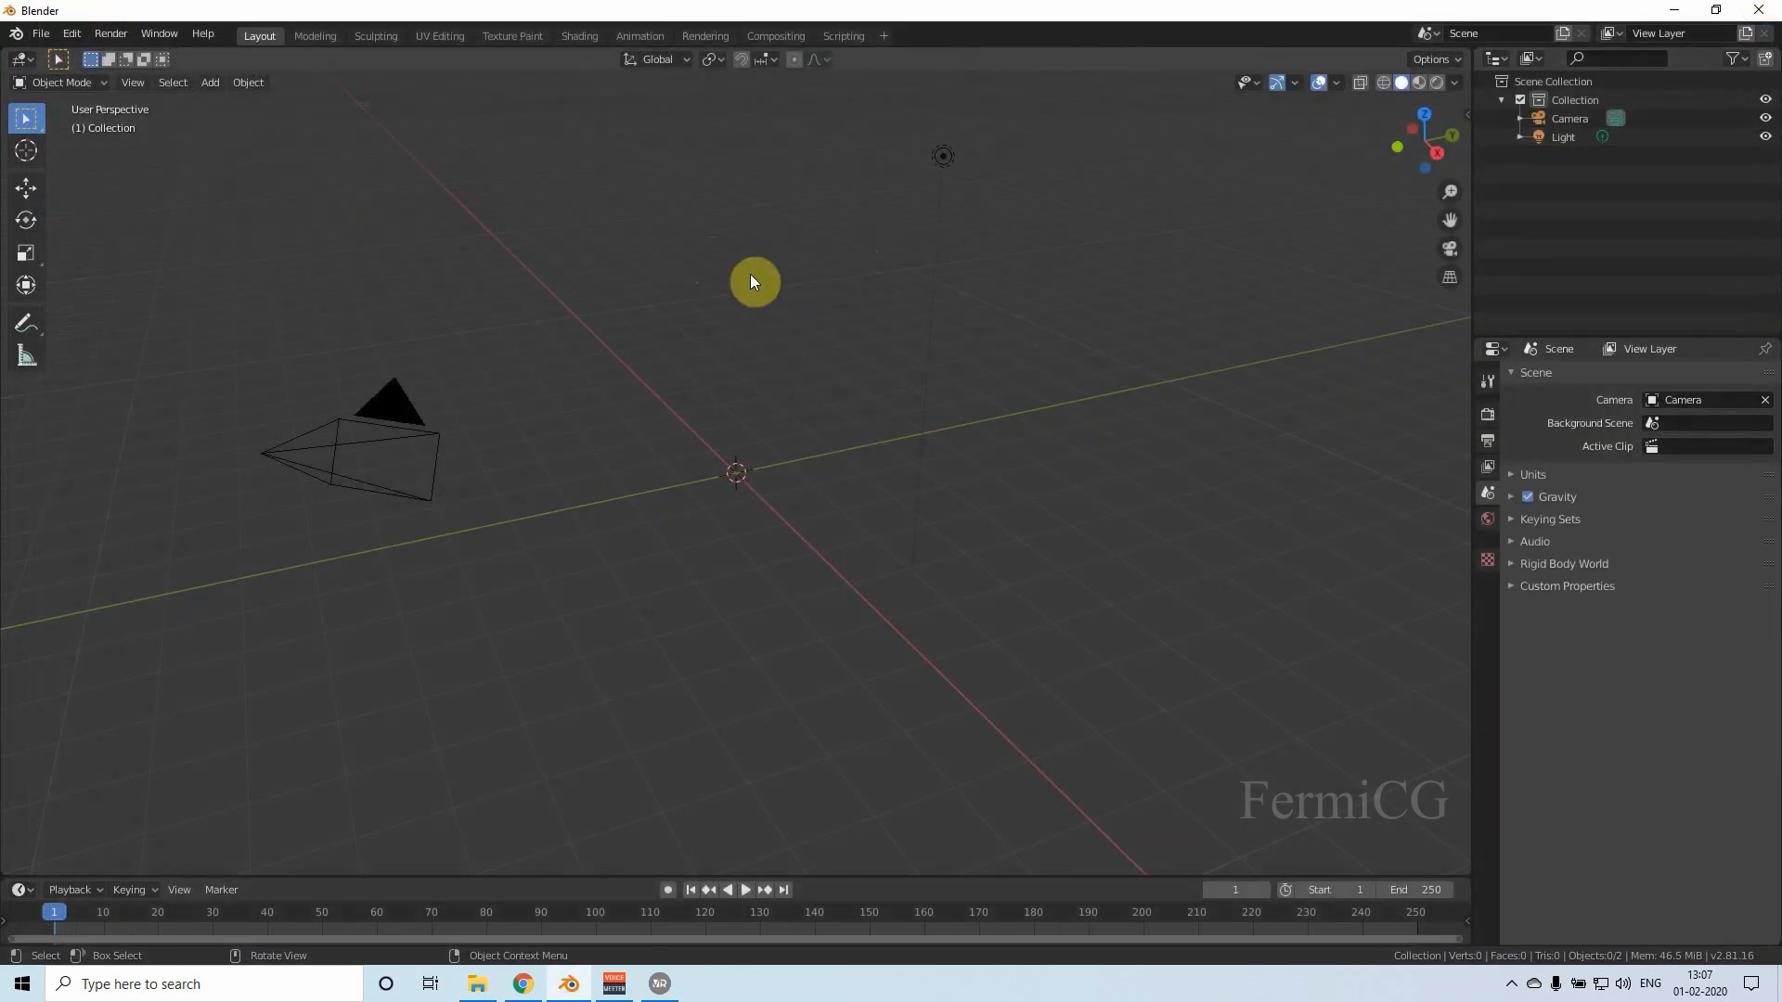
Step: Import testy 2.vrm from the Desktop folder as a VRM model with the default import options
{"action": "left_click", "coordinate": [41, 34]}
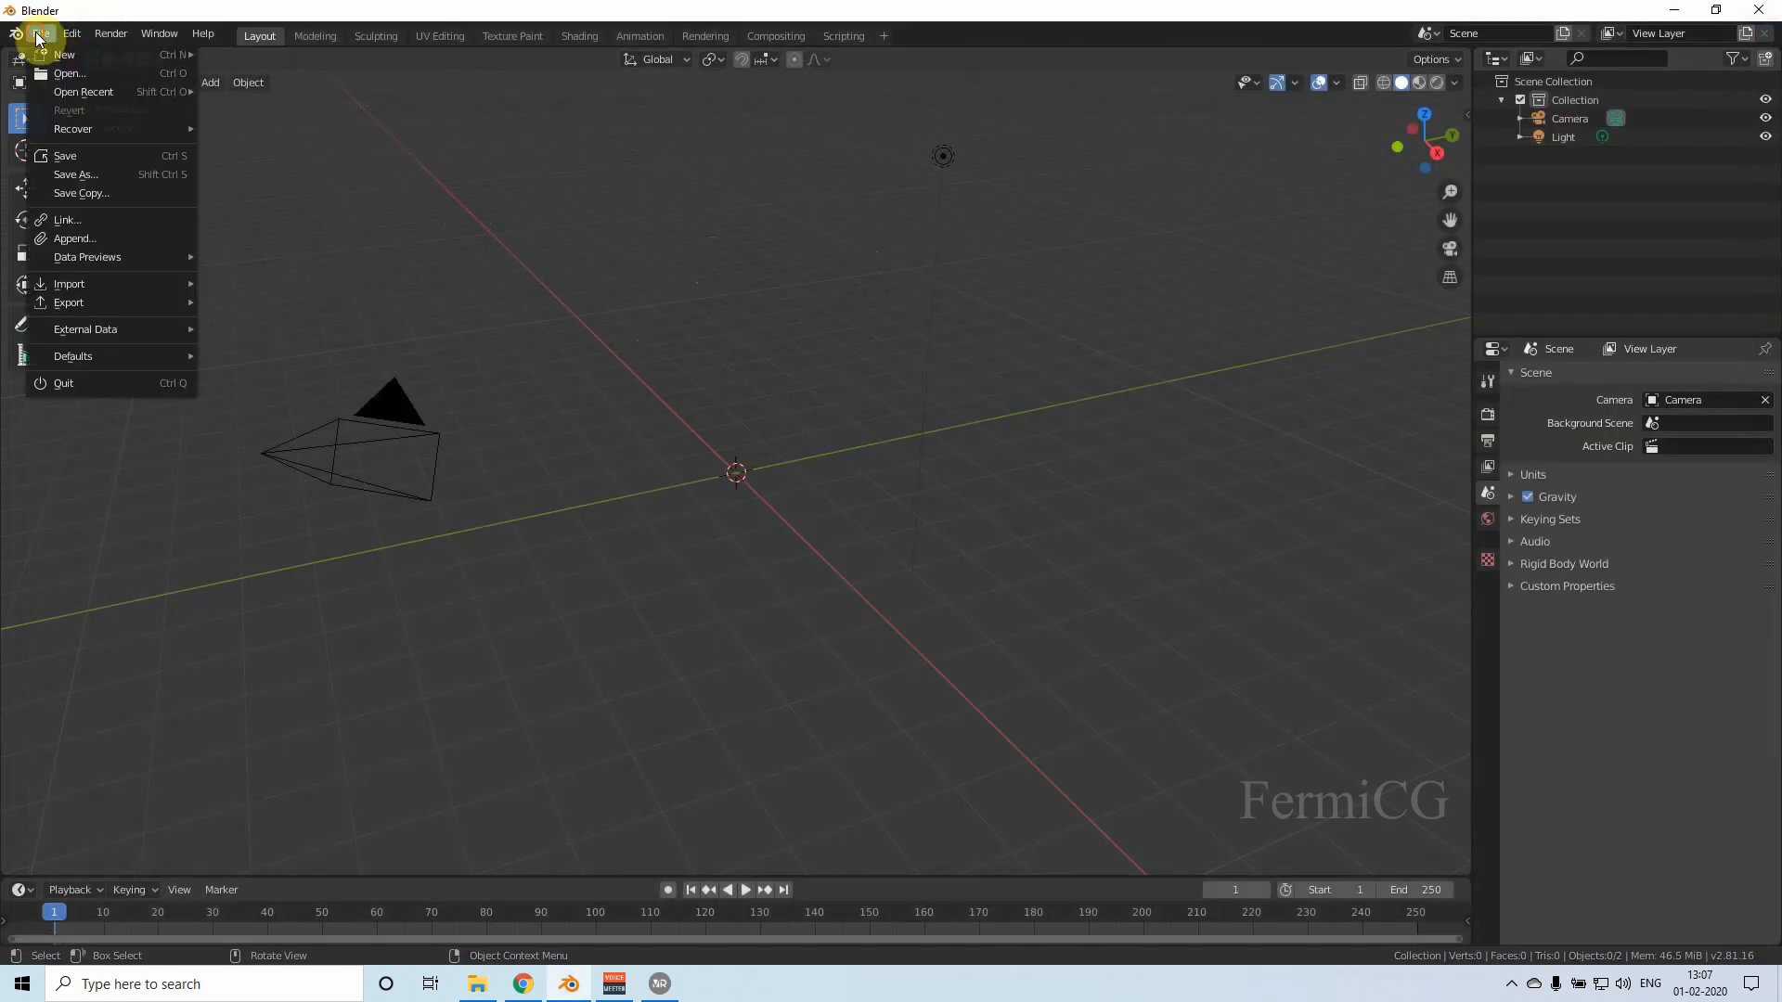
{"action": "mouse_move", "coordinate": [106, 278]}
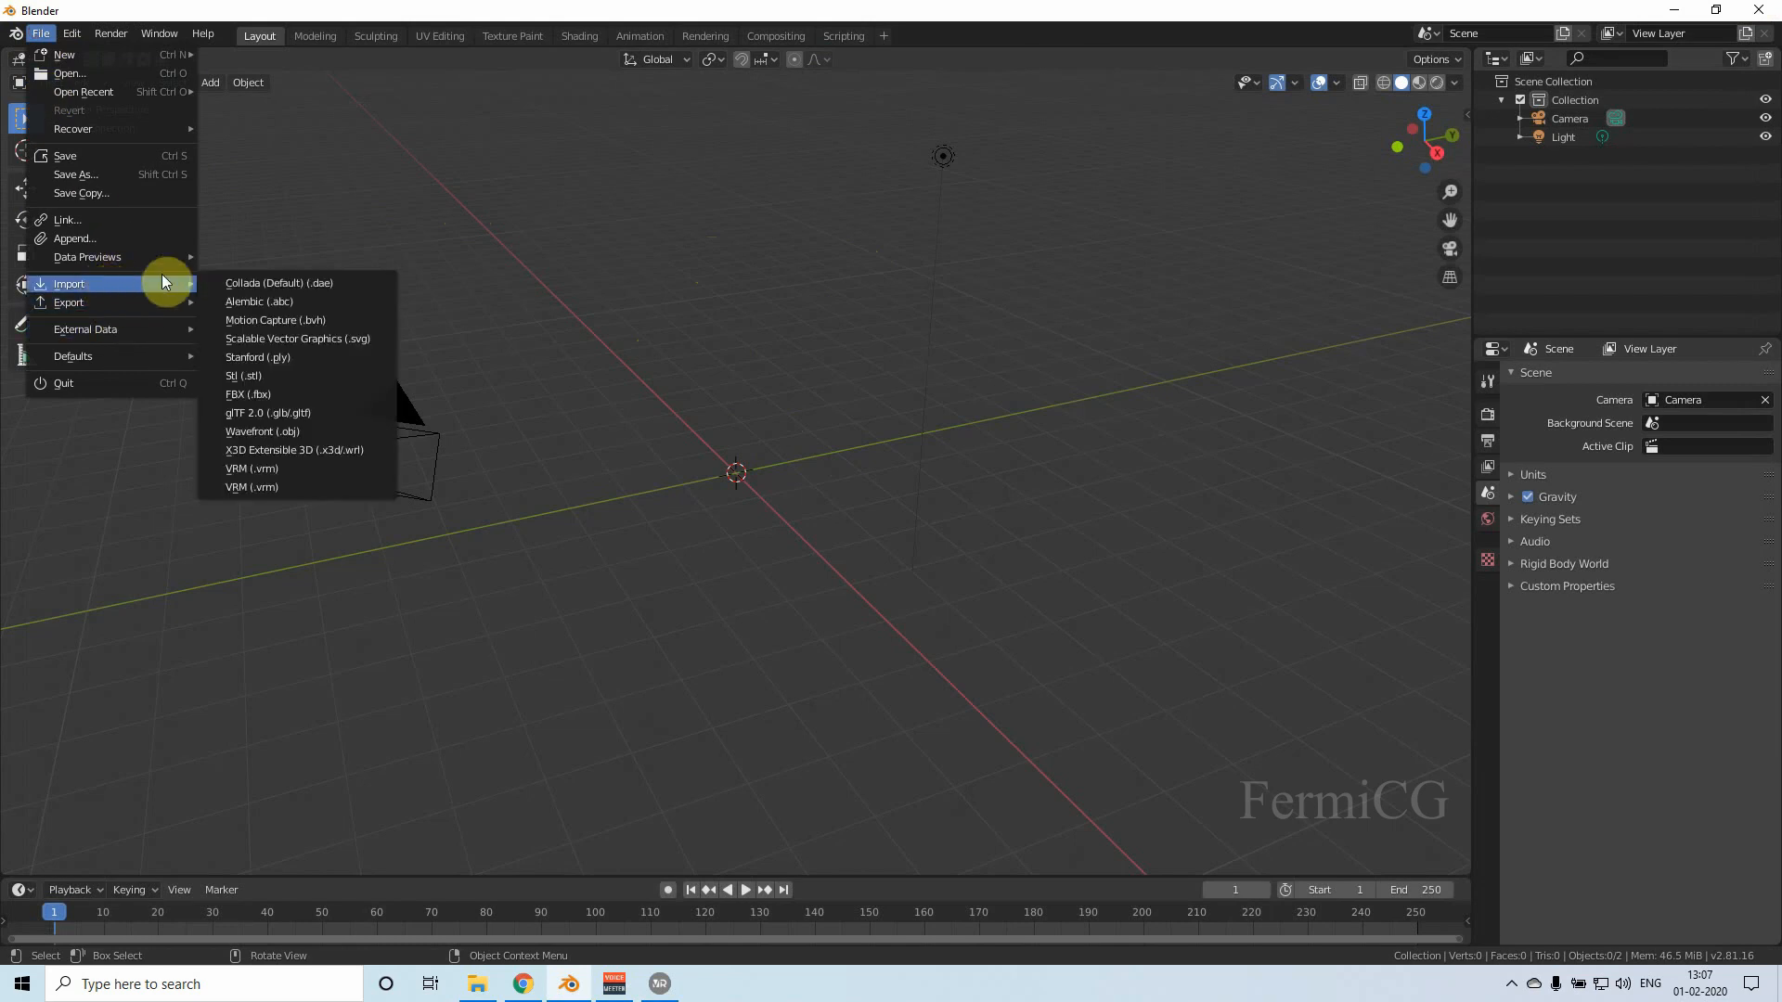
{"action": "left_click", "coordinate": [295, 486]}
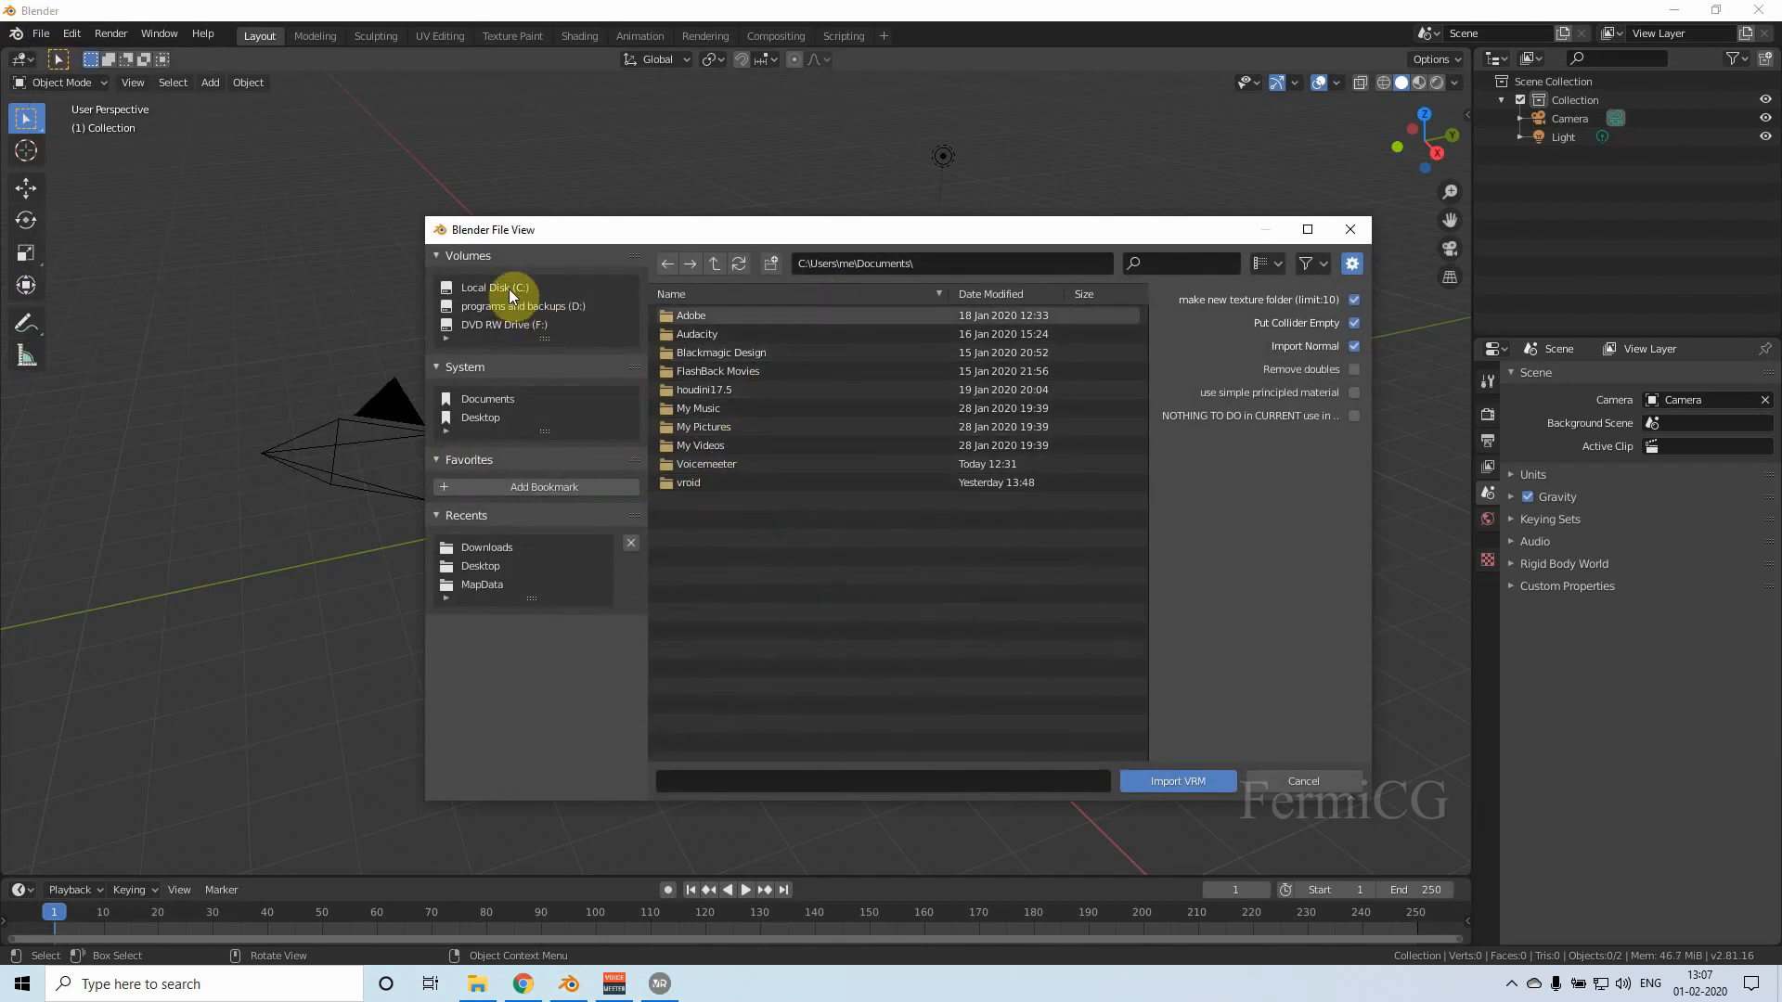
{"action": "left_click", "coordinate": [473, 416]}
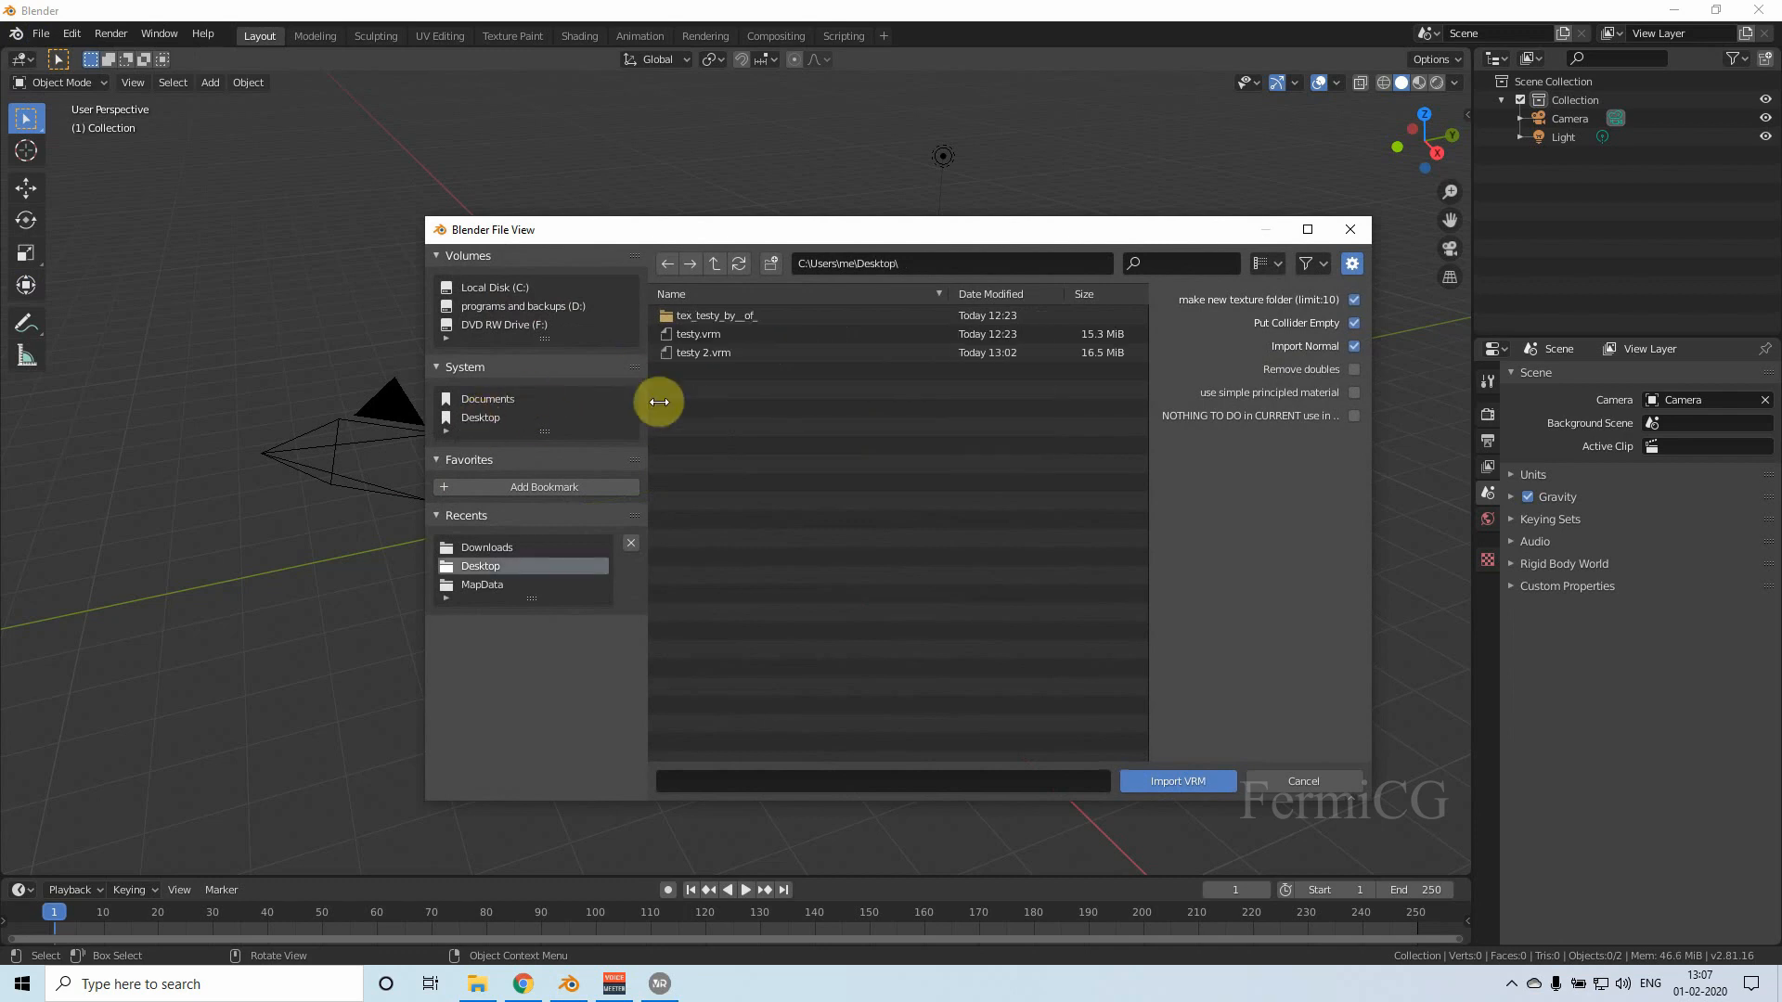
{"action": "left_click", "coordinate": [733, 353]}
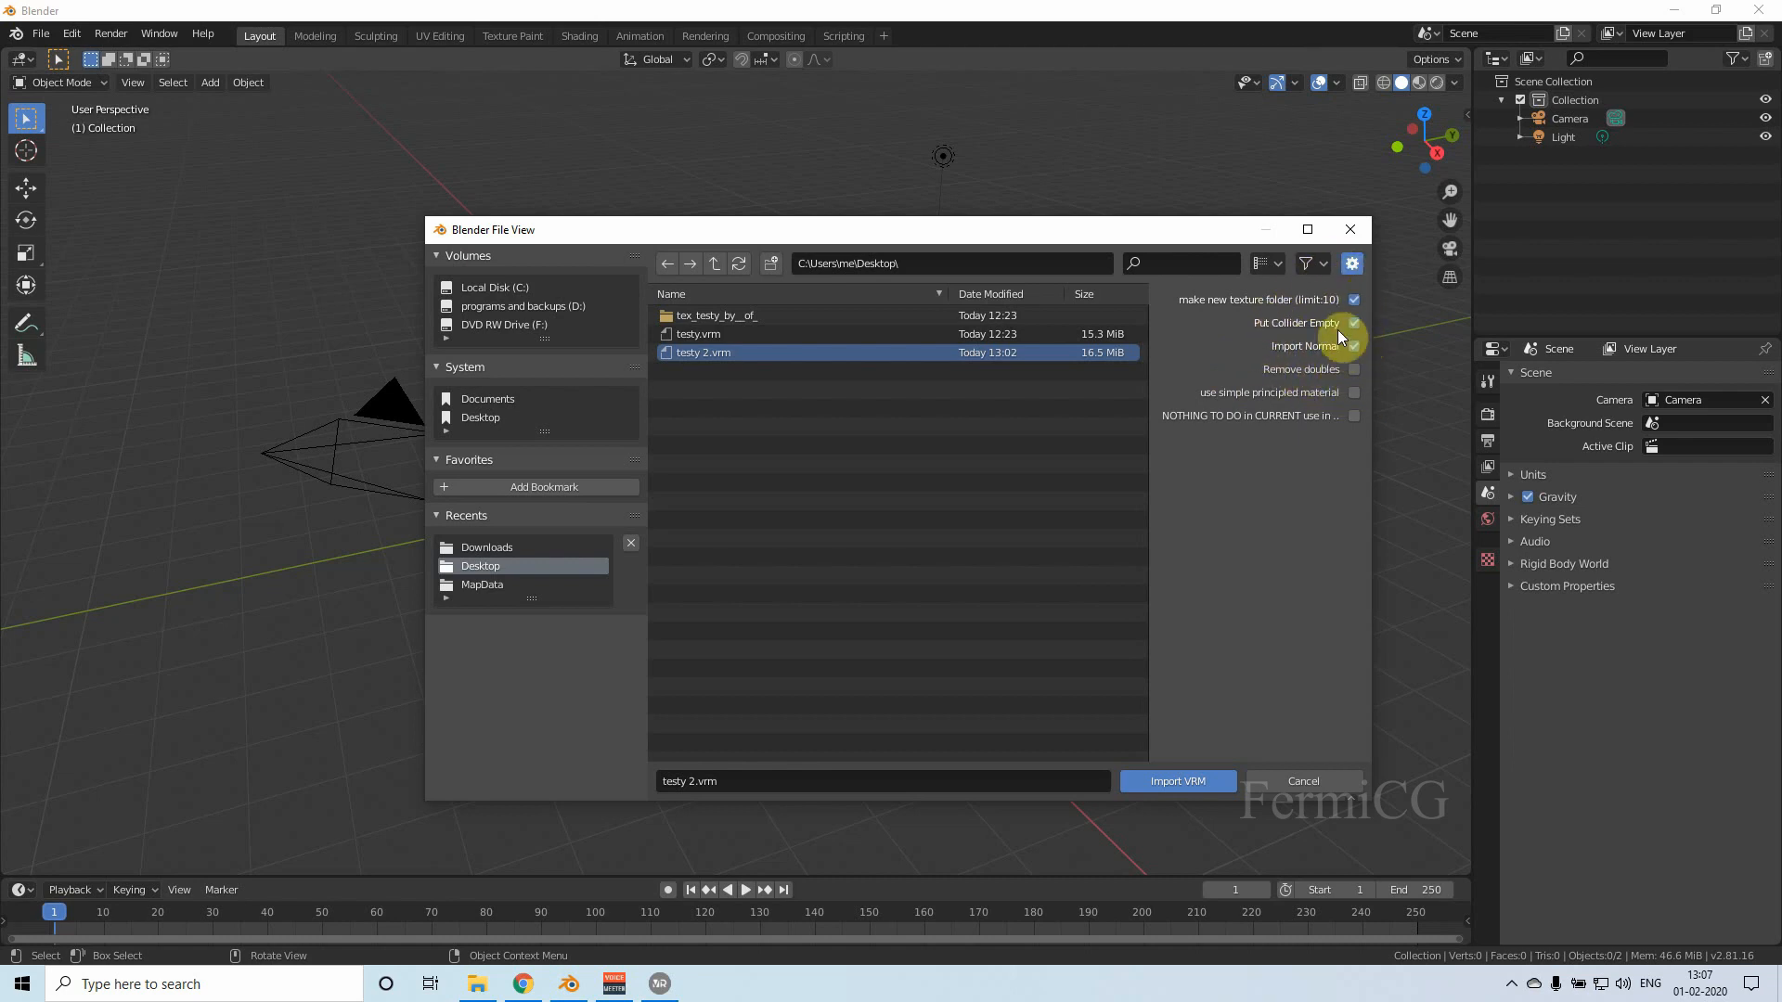
{"action": "left_click", "coordinate": [1195, 778]}
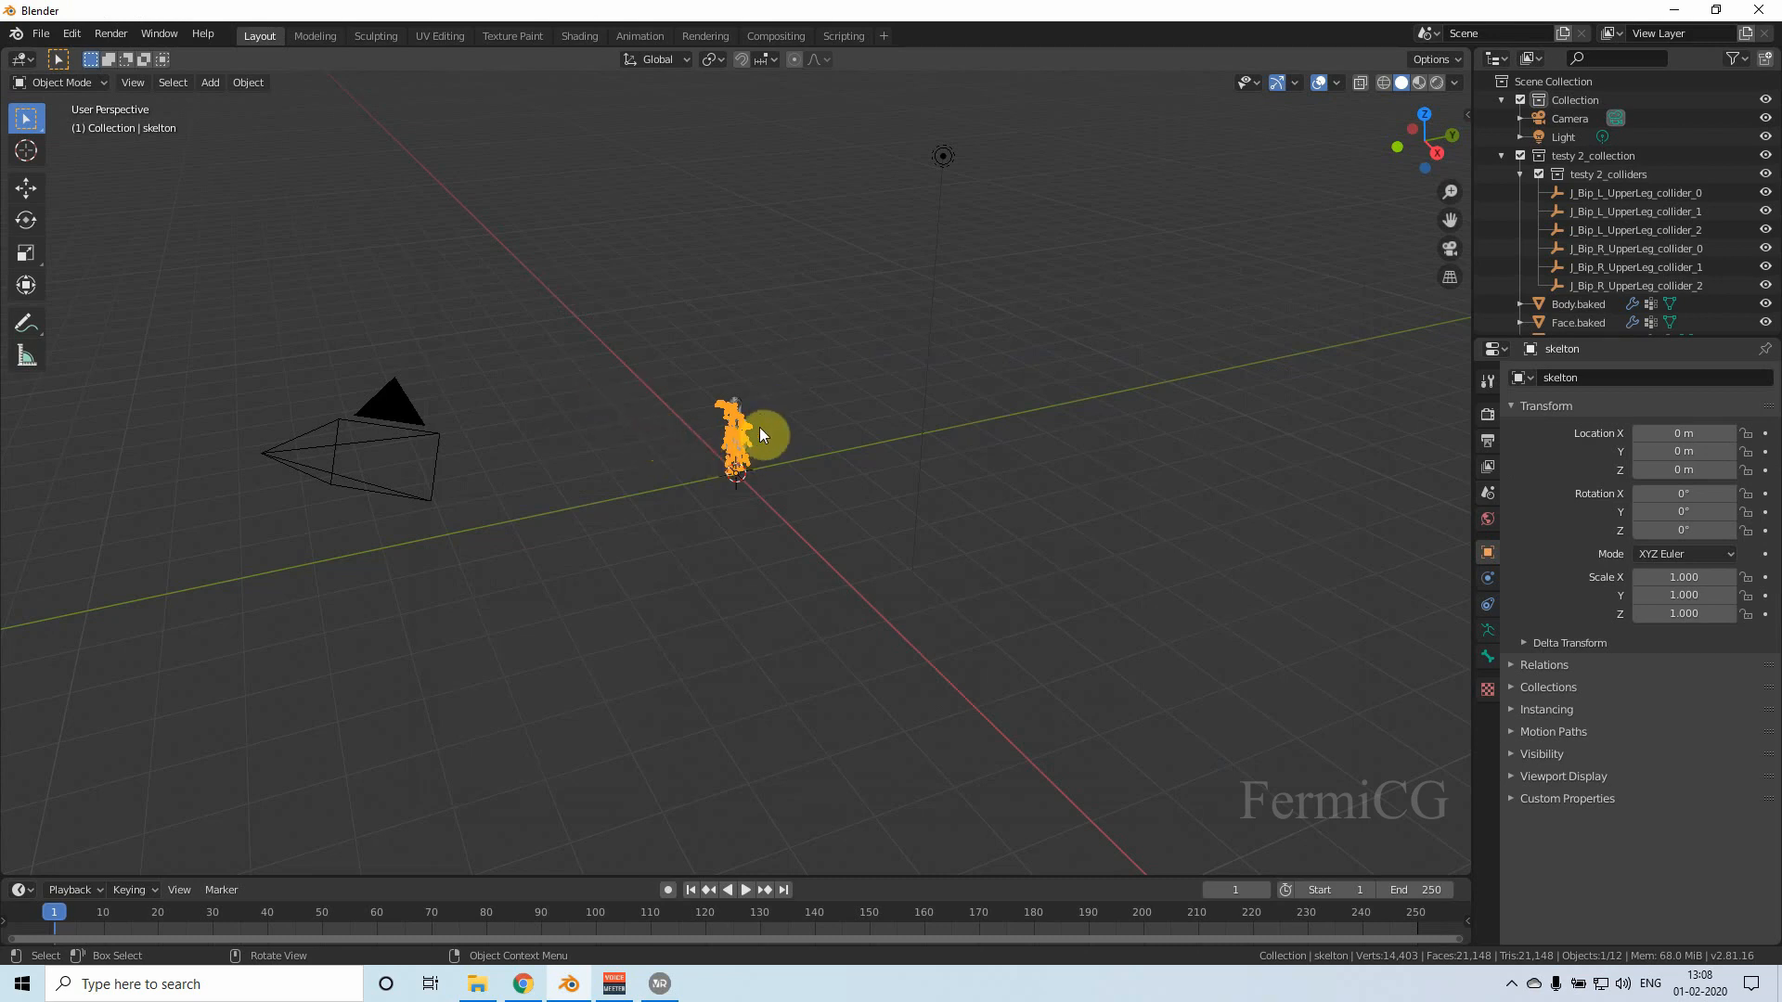
Step: Examine the imported character and its armature up close from the front
{"action": "scroll", "coordinate": [759, 432], "scroll_direction": "up", "scroll_amount": 8}
{"action": "middle_click_drag", "start_coordinate": [842, 336], "coordinate": [982, 376]}
{"action": "scroll", "coordinate": [754, 158], "scroll_direction": "up", "scroll_amount": 3}
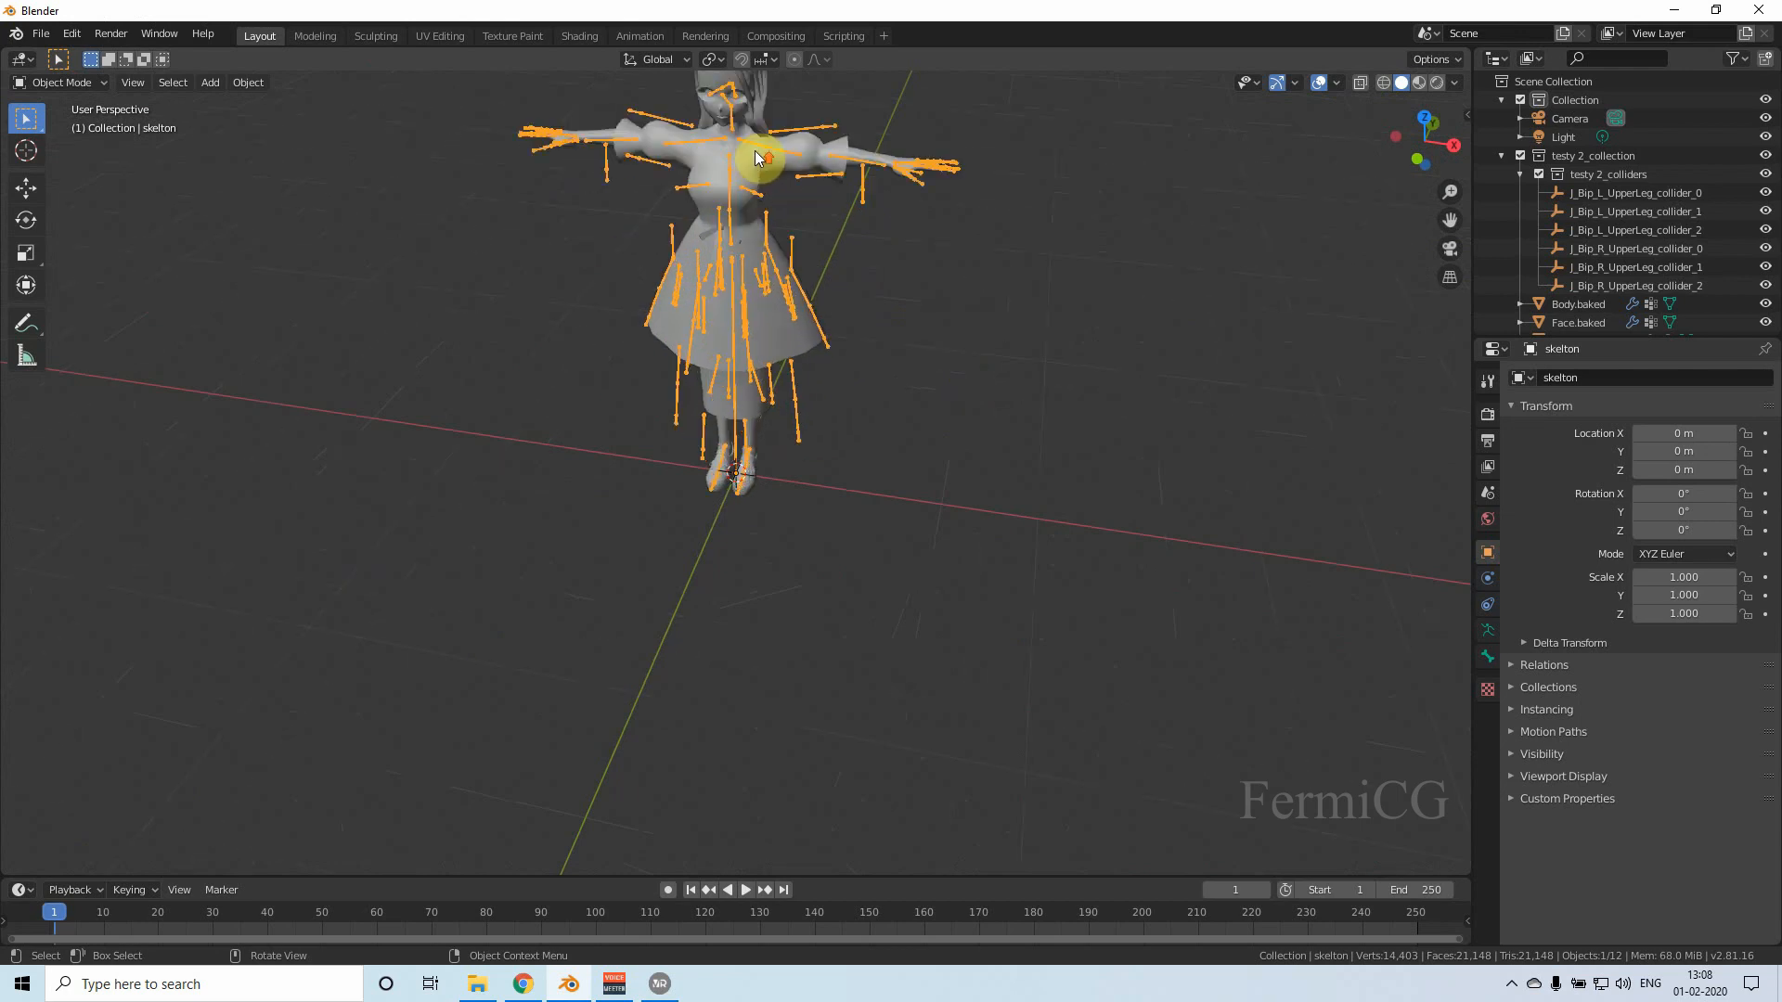
{"action": "scroll", "coordinate": [754, 151], "scroll_direction": "up", "scroll_amount": 2}
{"action": "middle_click_drag", "start_coordinate": [862, 250], "coordinate": [867, 543], "text": "shift"}
{"action": "right_click", "coordinate": [854, 442]}
{"action": "left_click", "coordinate": [922, 513]}
{"action": "middle_click_drag", "start_coordinate": [944, 591], "coordinate": [976, 552]}
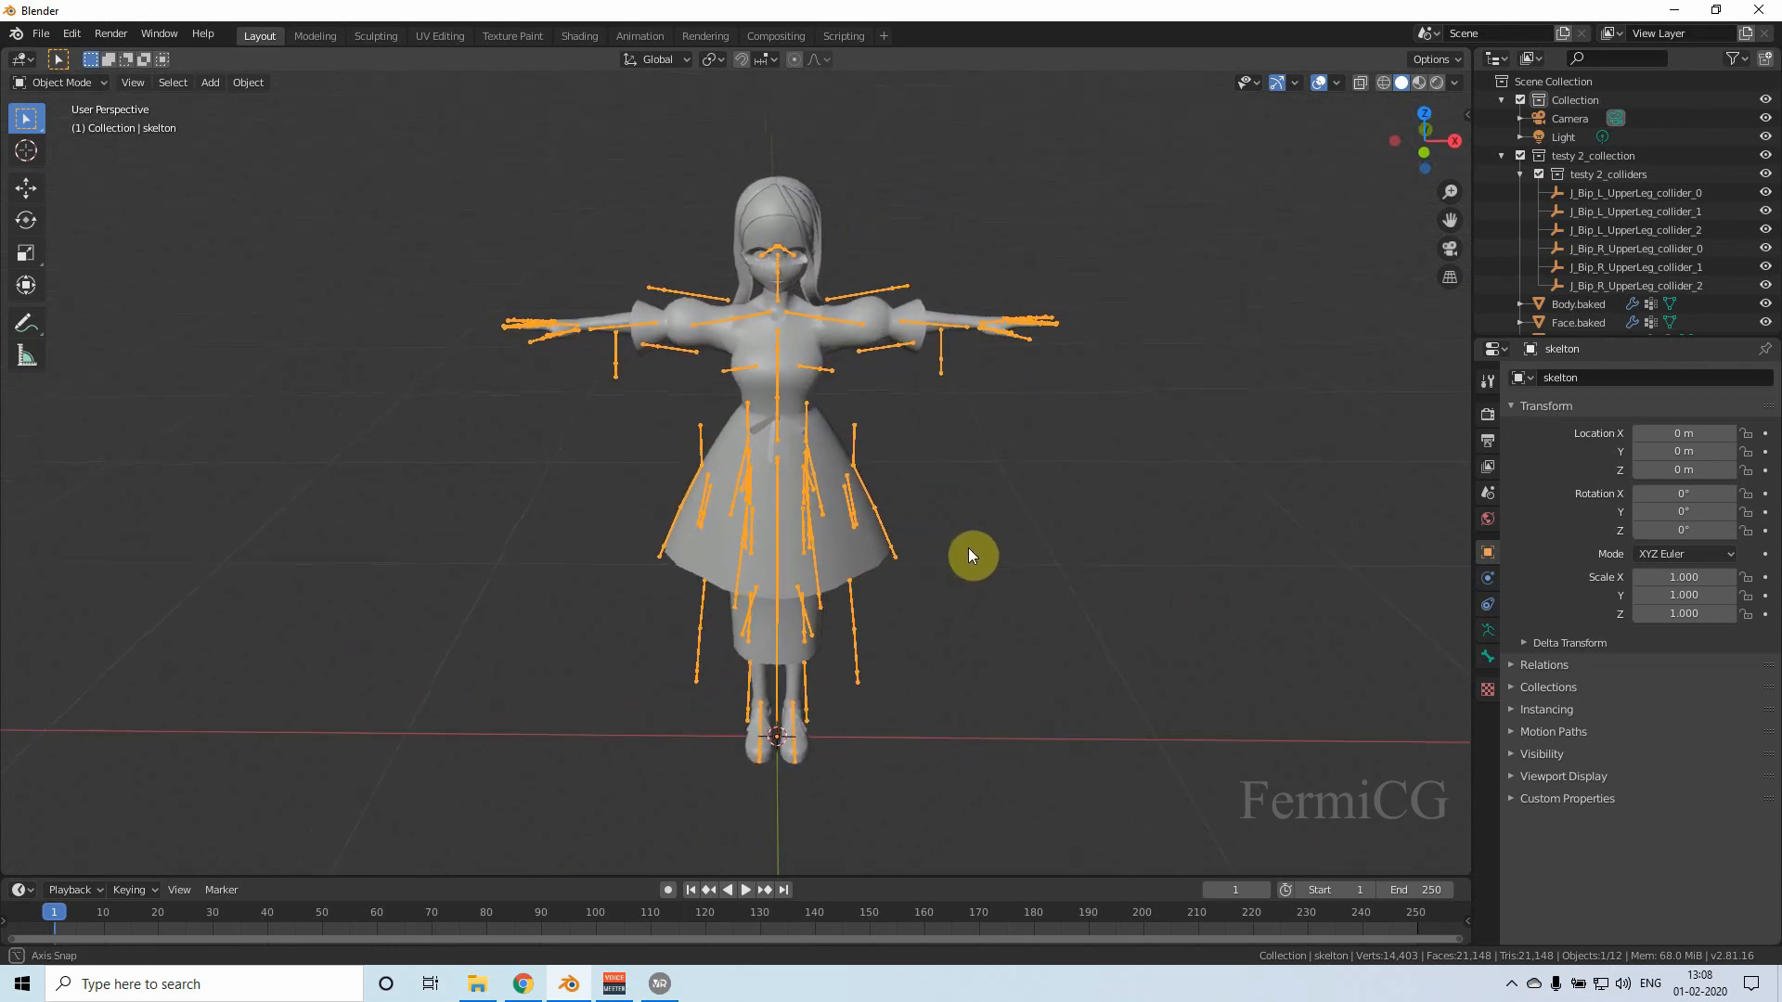
{"action": "scroll", "coordinate": [891, 446], "scroll_direction": "up", "scroll_amount": 2}
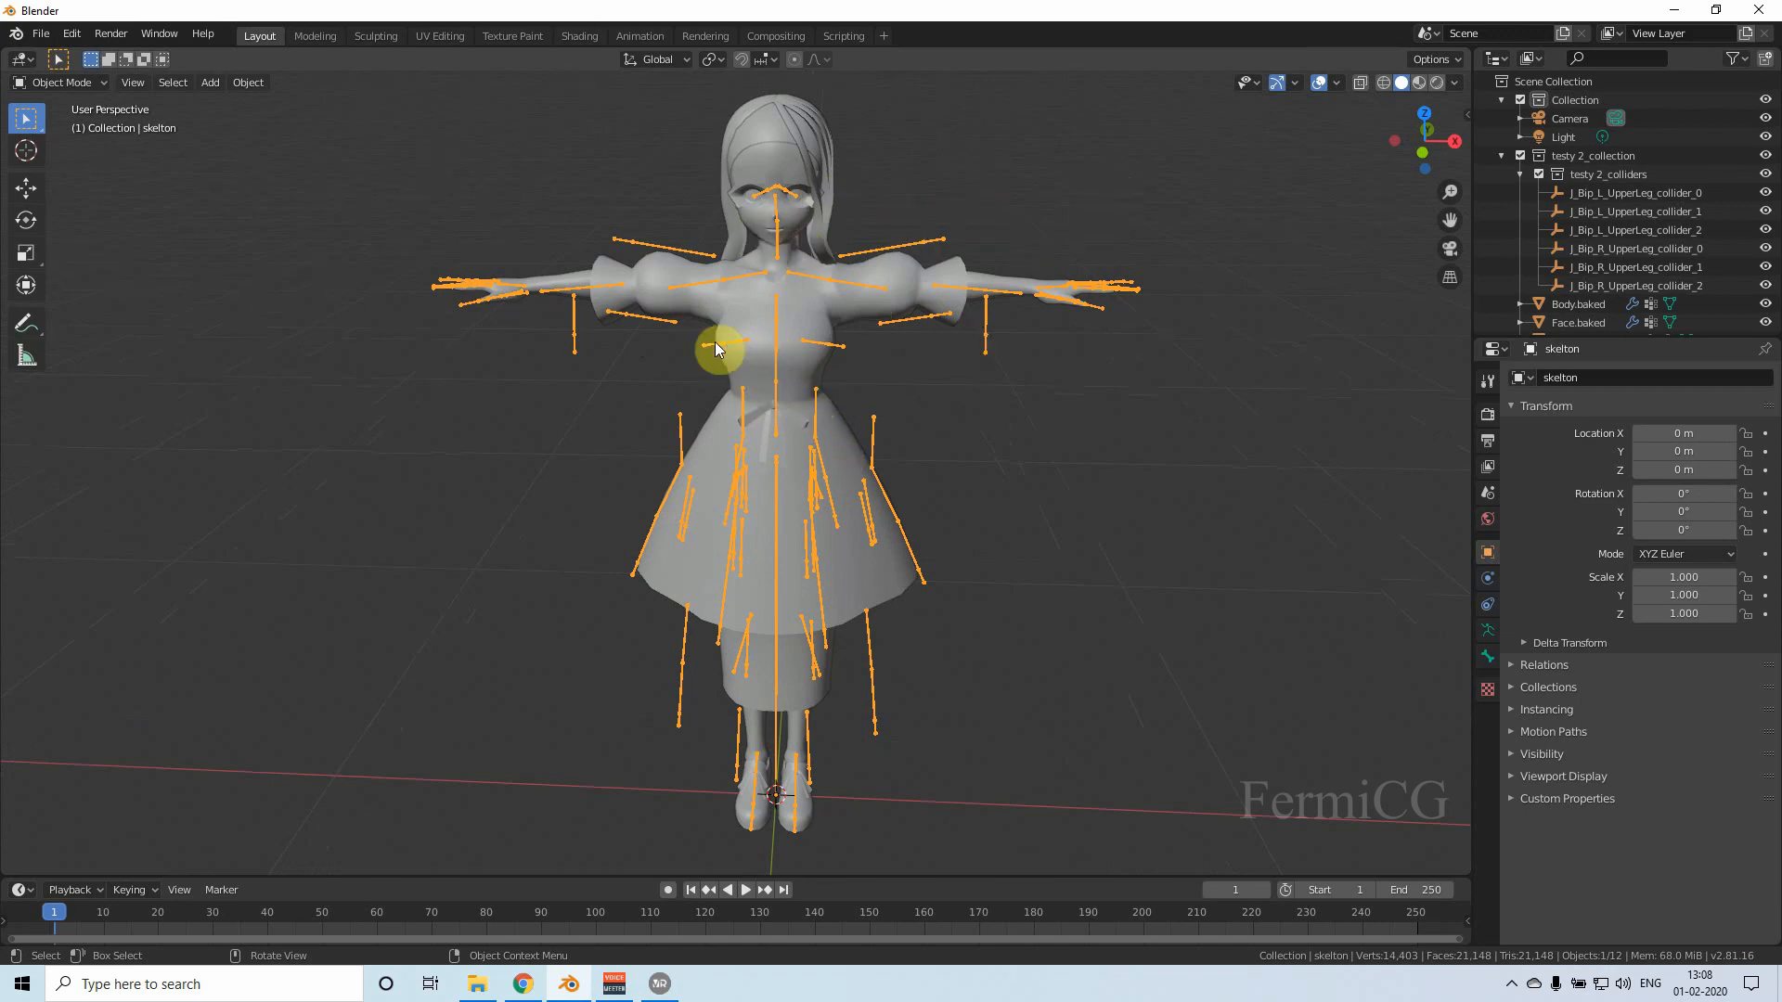
Step: Hide the viewport overlays, display the character in Material Preview shading, and inspect it from the sides
{"action": "left_click", "coordinate": [1321, 81]}
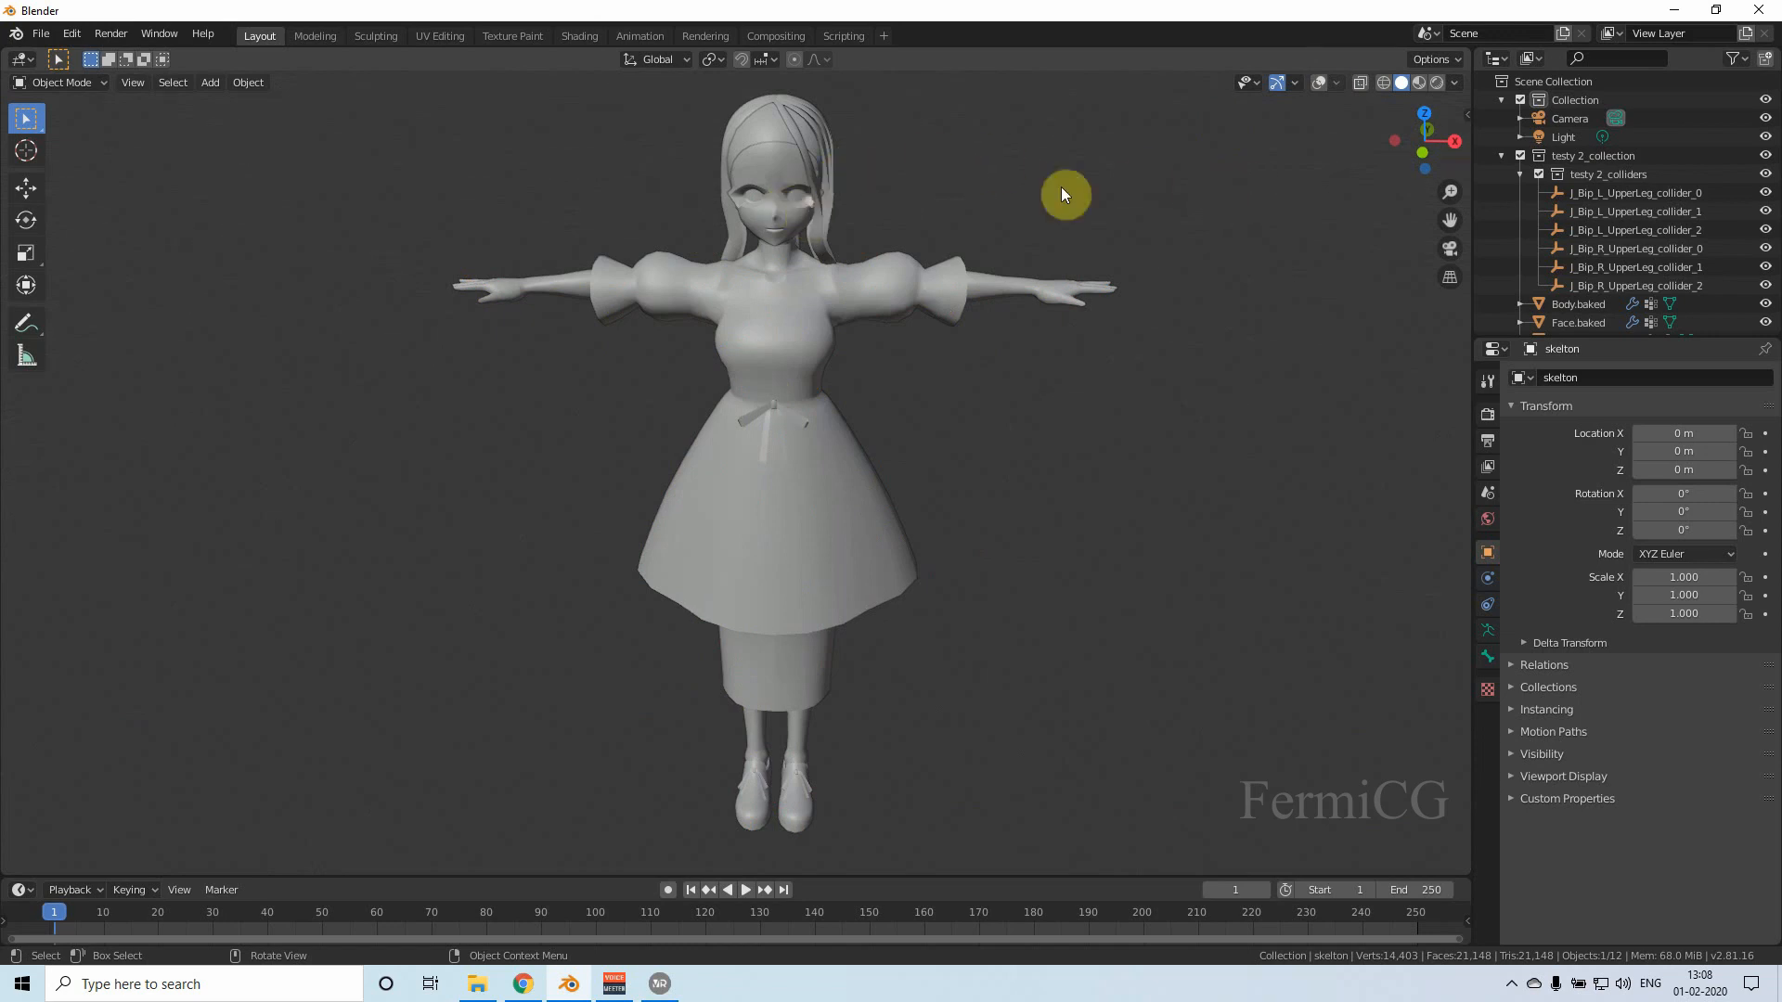
{"action": "left_click", "coordinate": [1418, 82]}
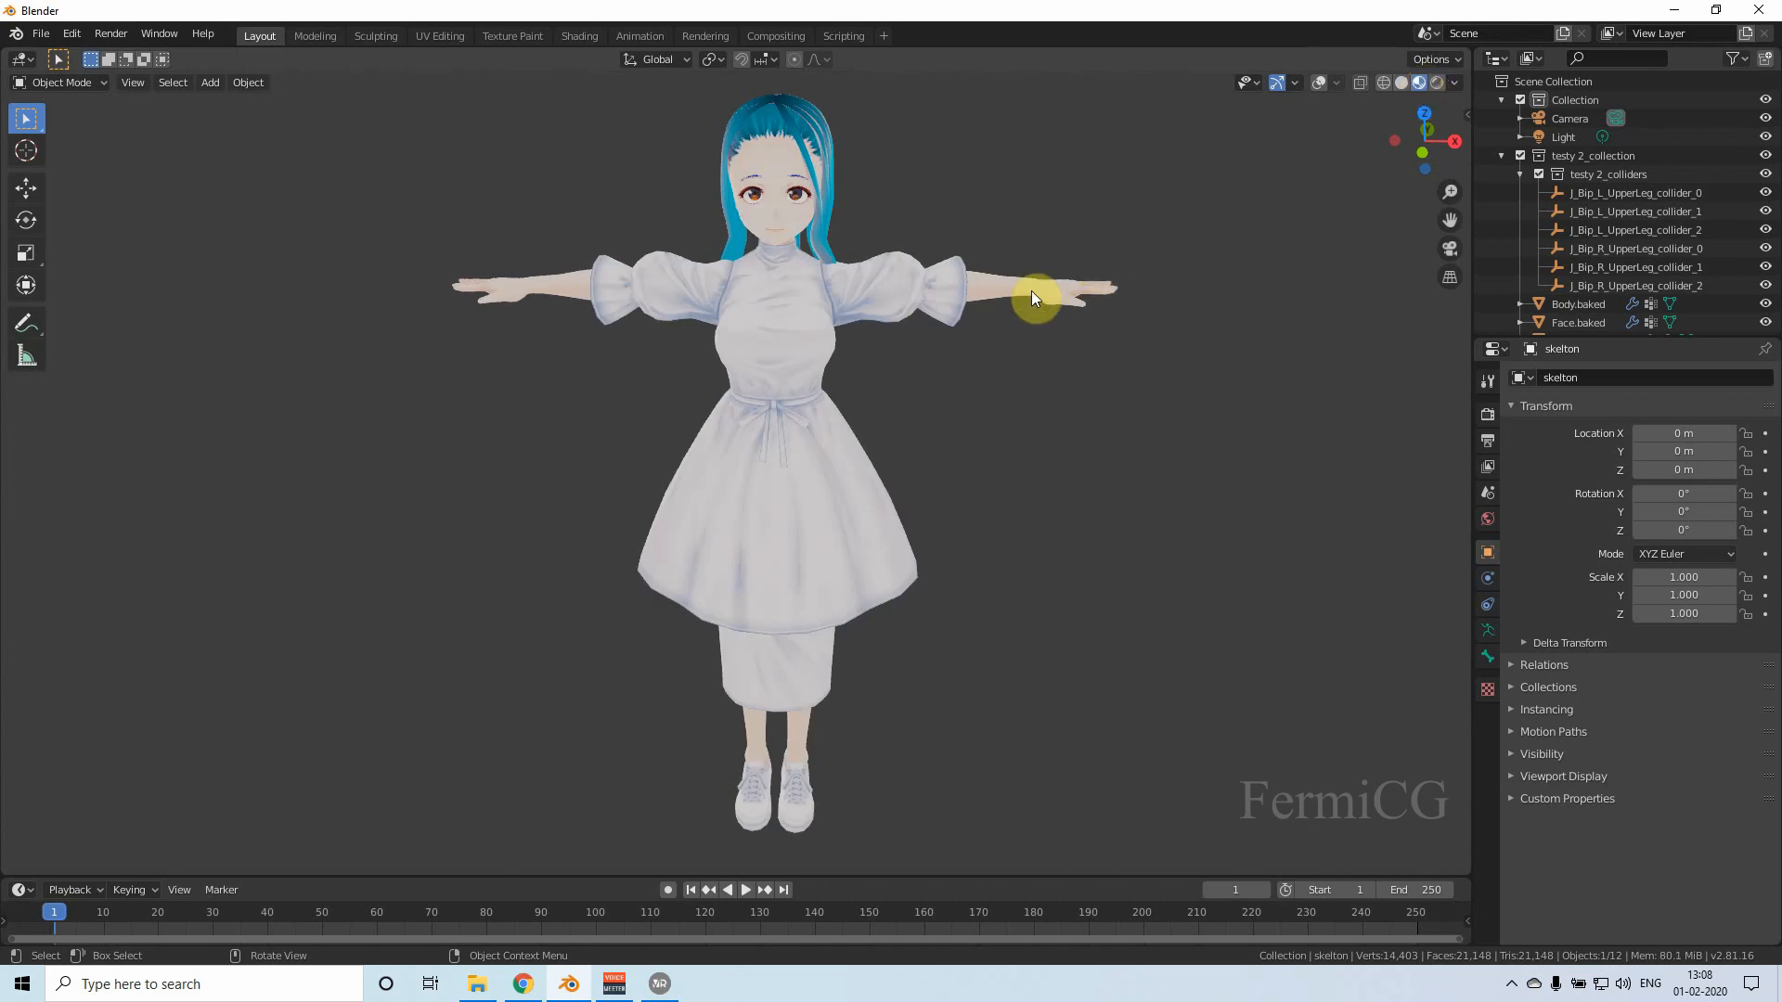
{"action": "right_click", "coordinate": [865, 375]}
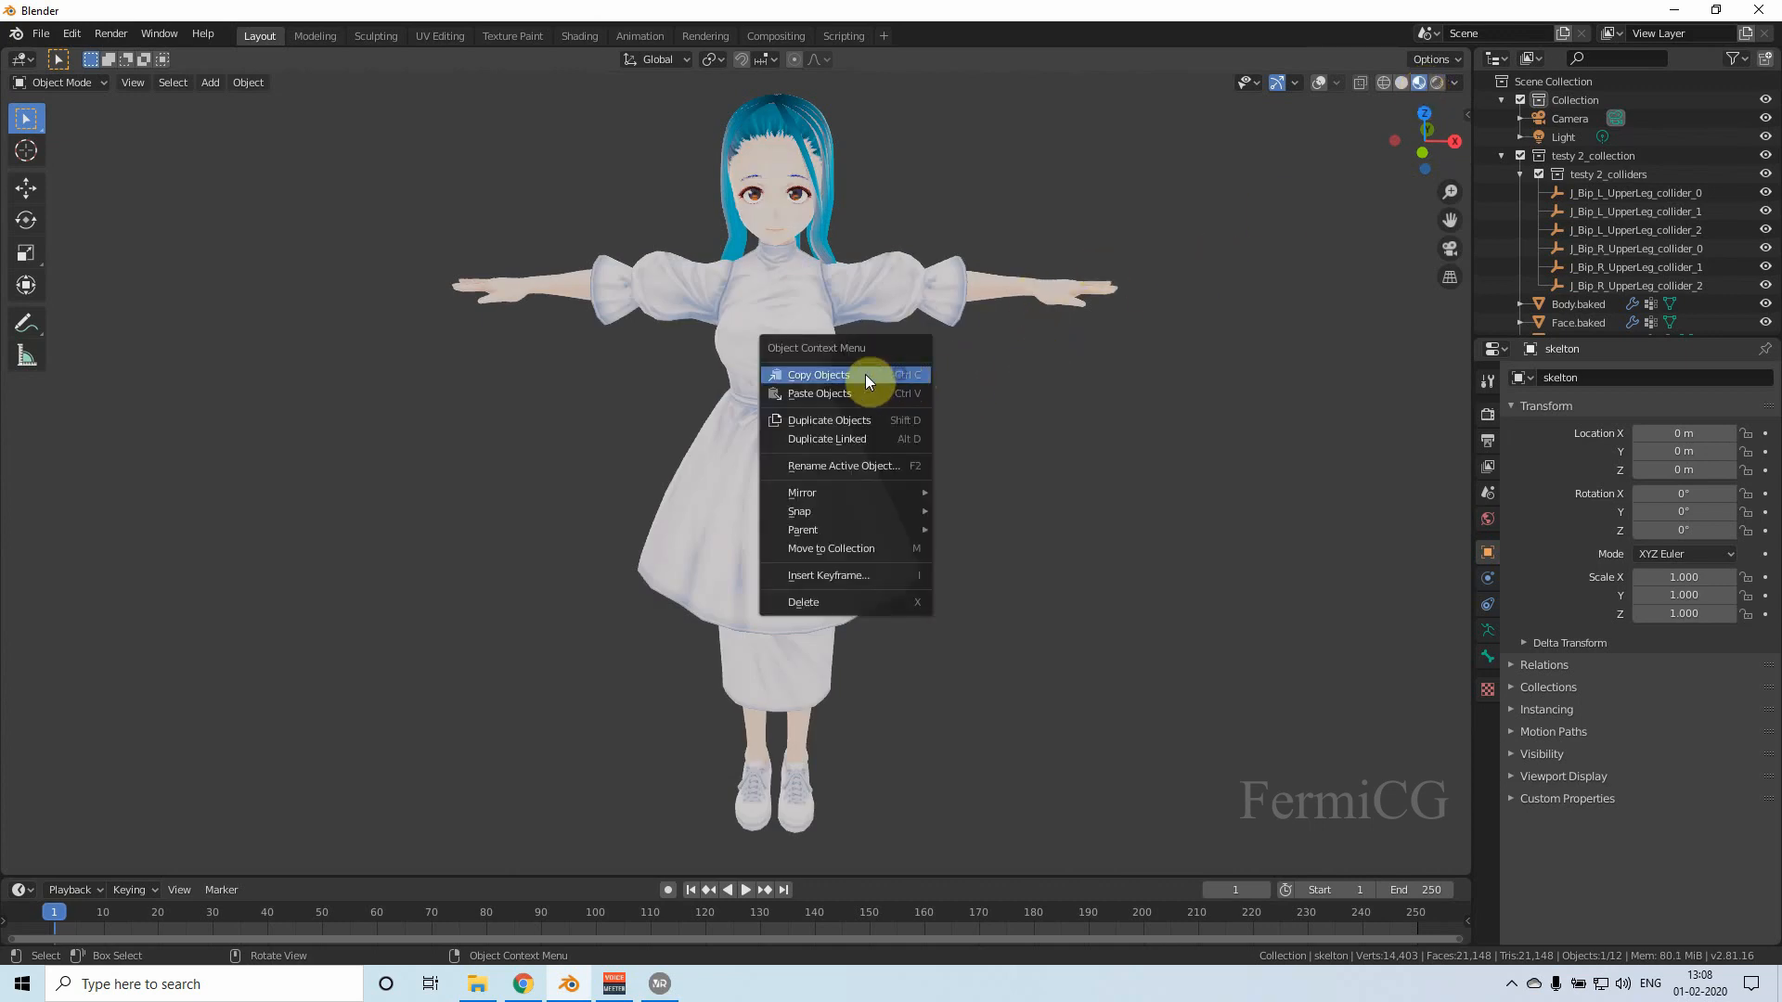
{"action": "middle_click_drag", "start_coordinate": [908, 425], "coordinate": [1052, 384]}
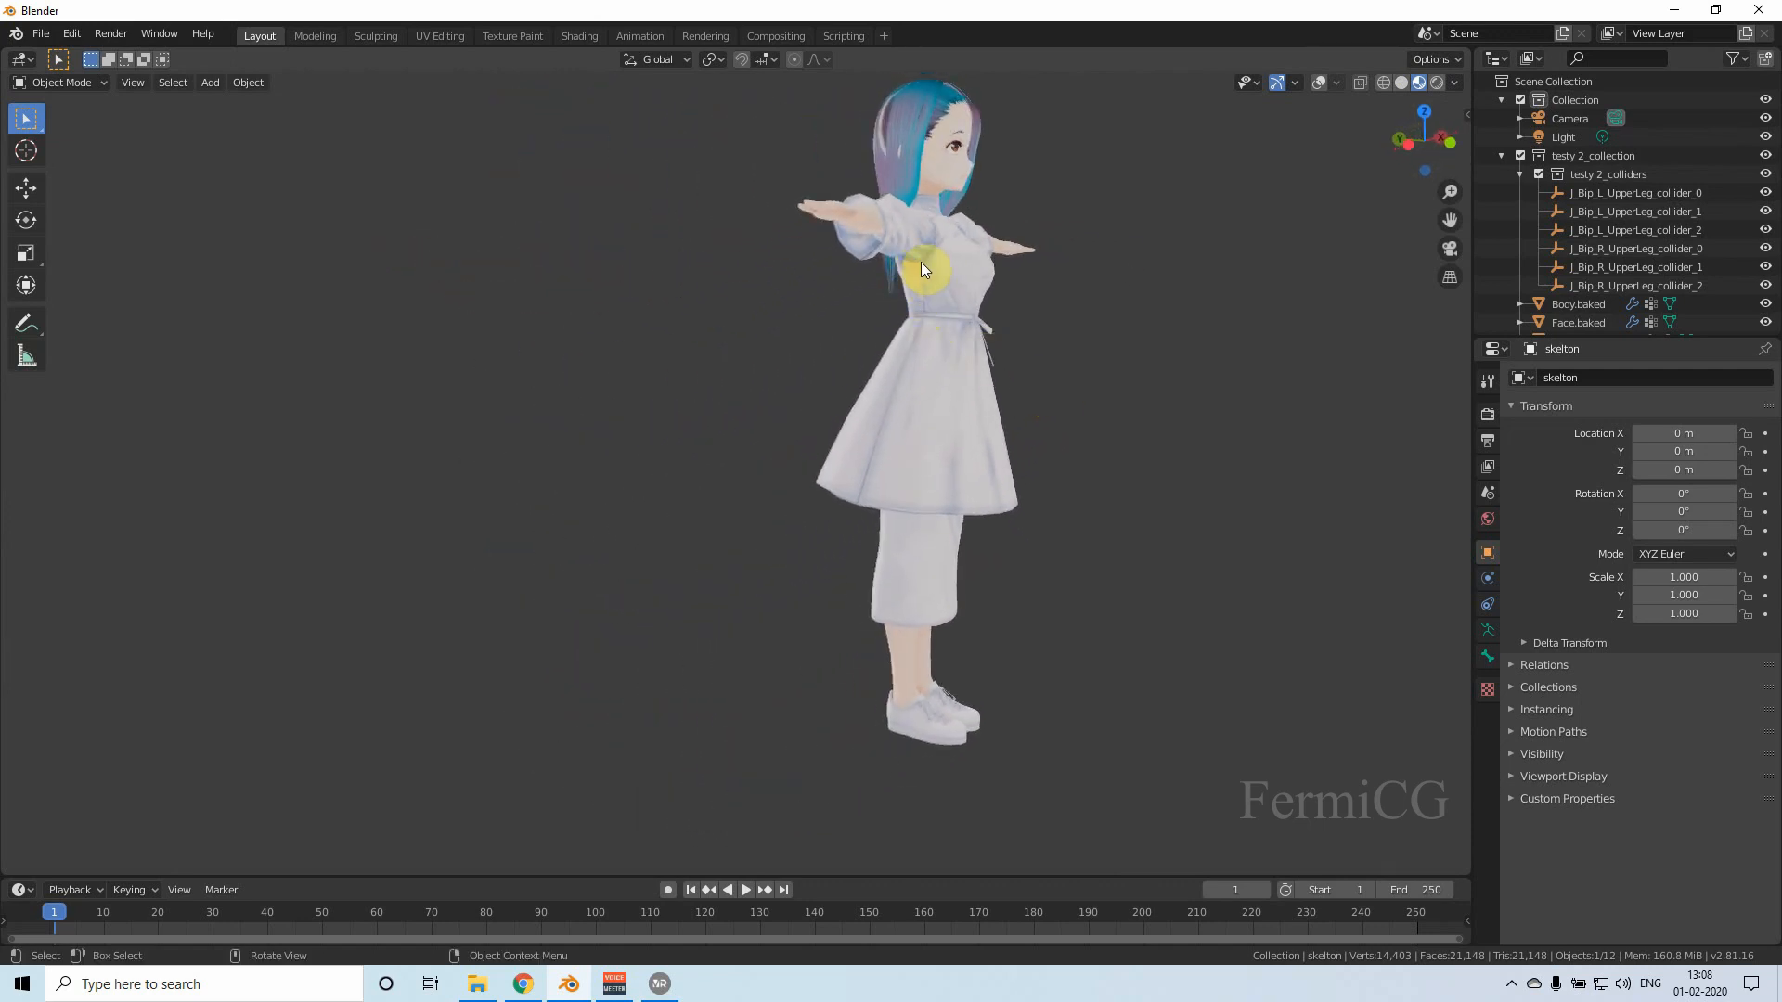
{"action": "middle_click_drag", "start_coordinate": [916, 271], "coordinate": [605, 269]}
Step: Switch to VRoid Studio to compare the original character, and return to Blender to view the imported model from the front
{"action": "left_click", "coordinate": [660, 984]}
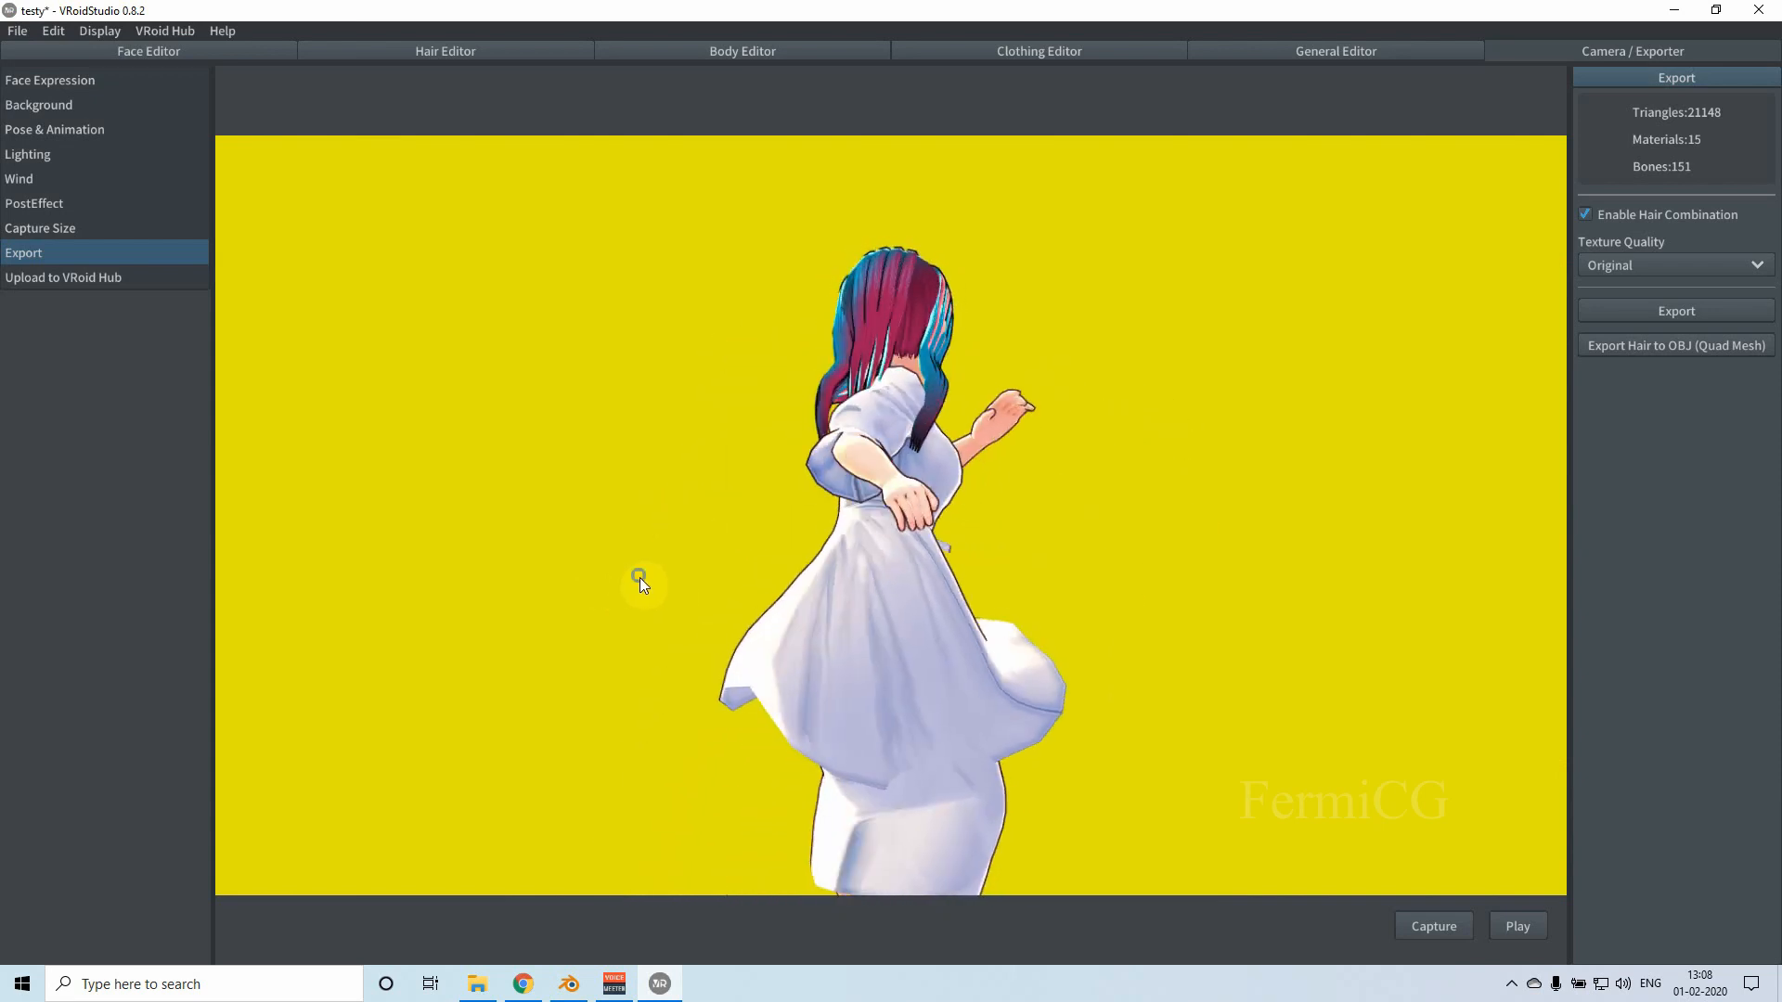
{"action": "left_click", "coordinate": [582, 987]}
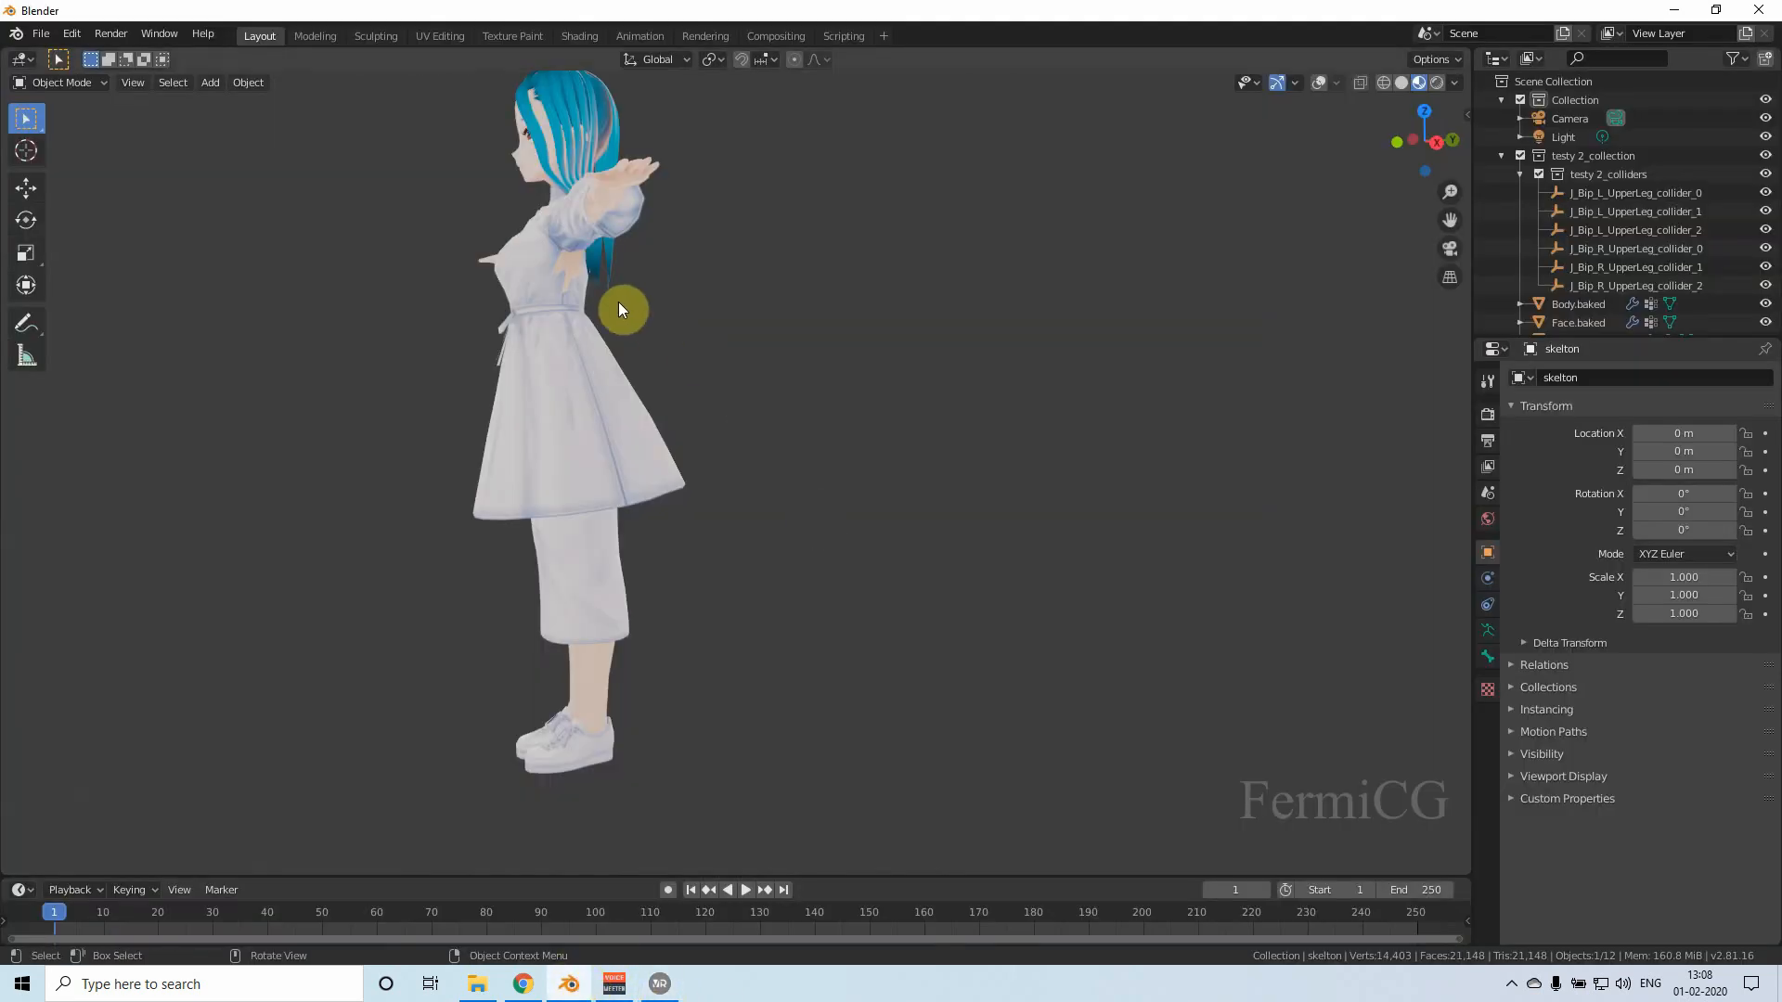
{"action": "right_click", "coordinate": [595, 269]}
{"action": "left_click", "coordinate": [773, 280]}
{"action": "middle_click_drag", "start_coordinate": [622, 287], "coordinate": [834, 282]}
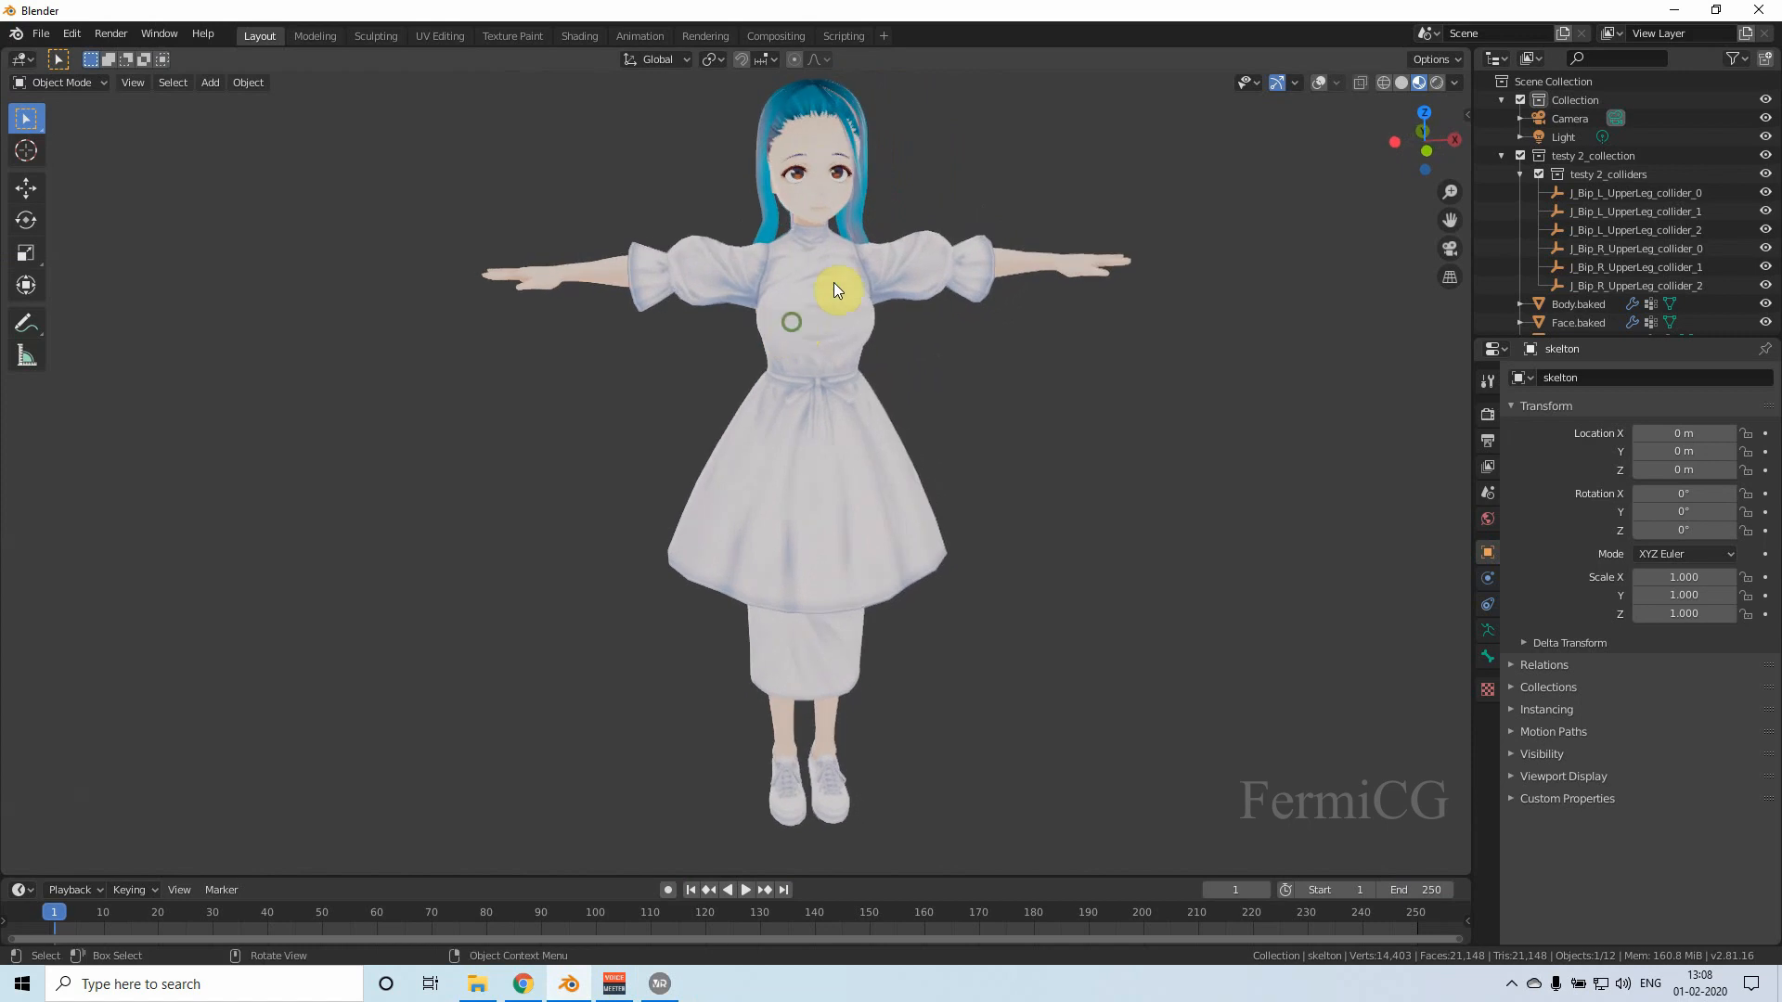
Step: Compare Material Preview with Rendered shading on the character and leave the viewport in Rendered shading
{"action": "left_click", "coordinate": [1436, 83]}
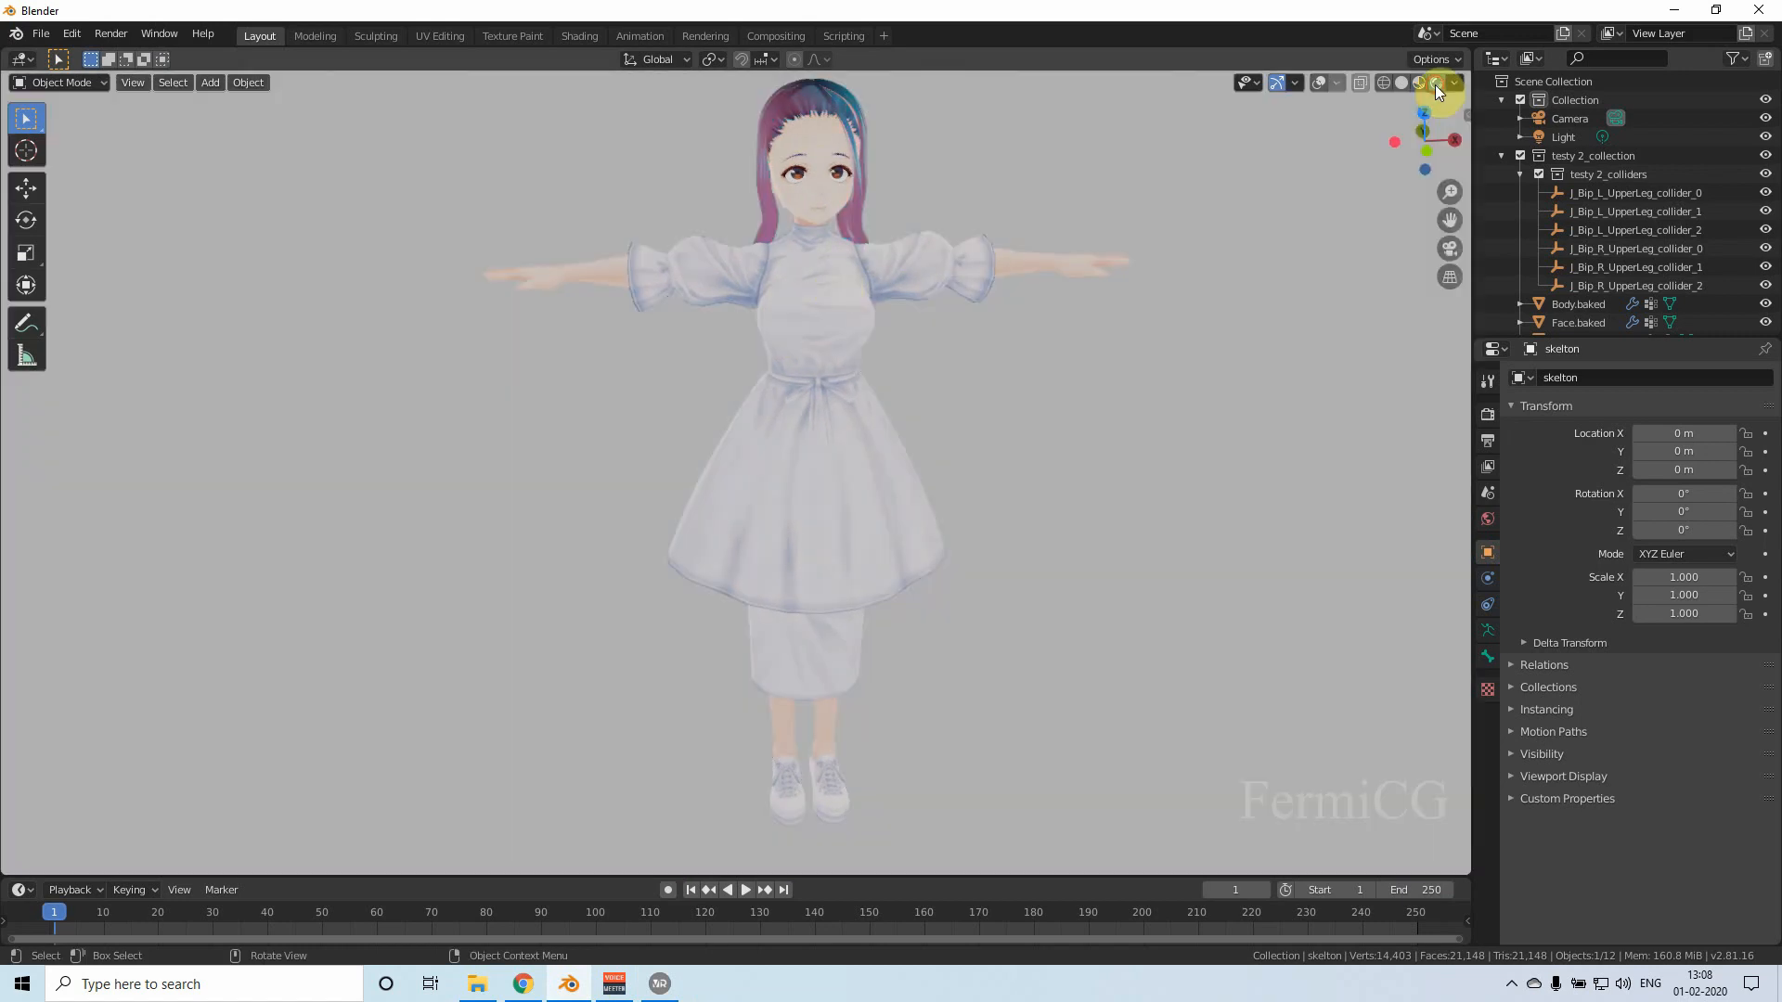
{"action": "right_click", "coordinate": [973, 342]}
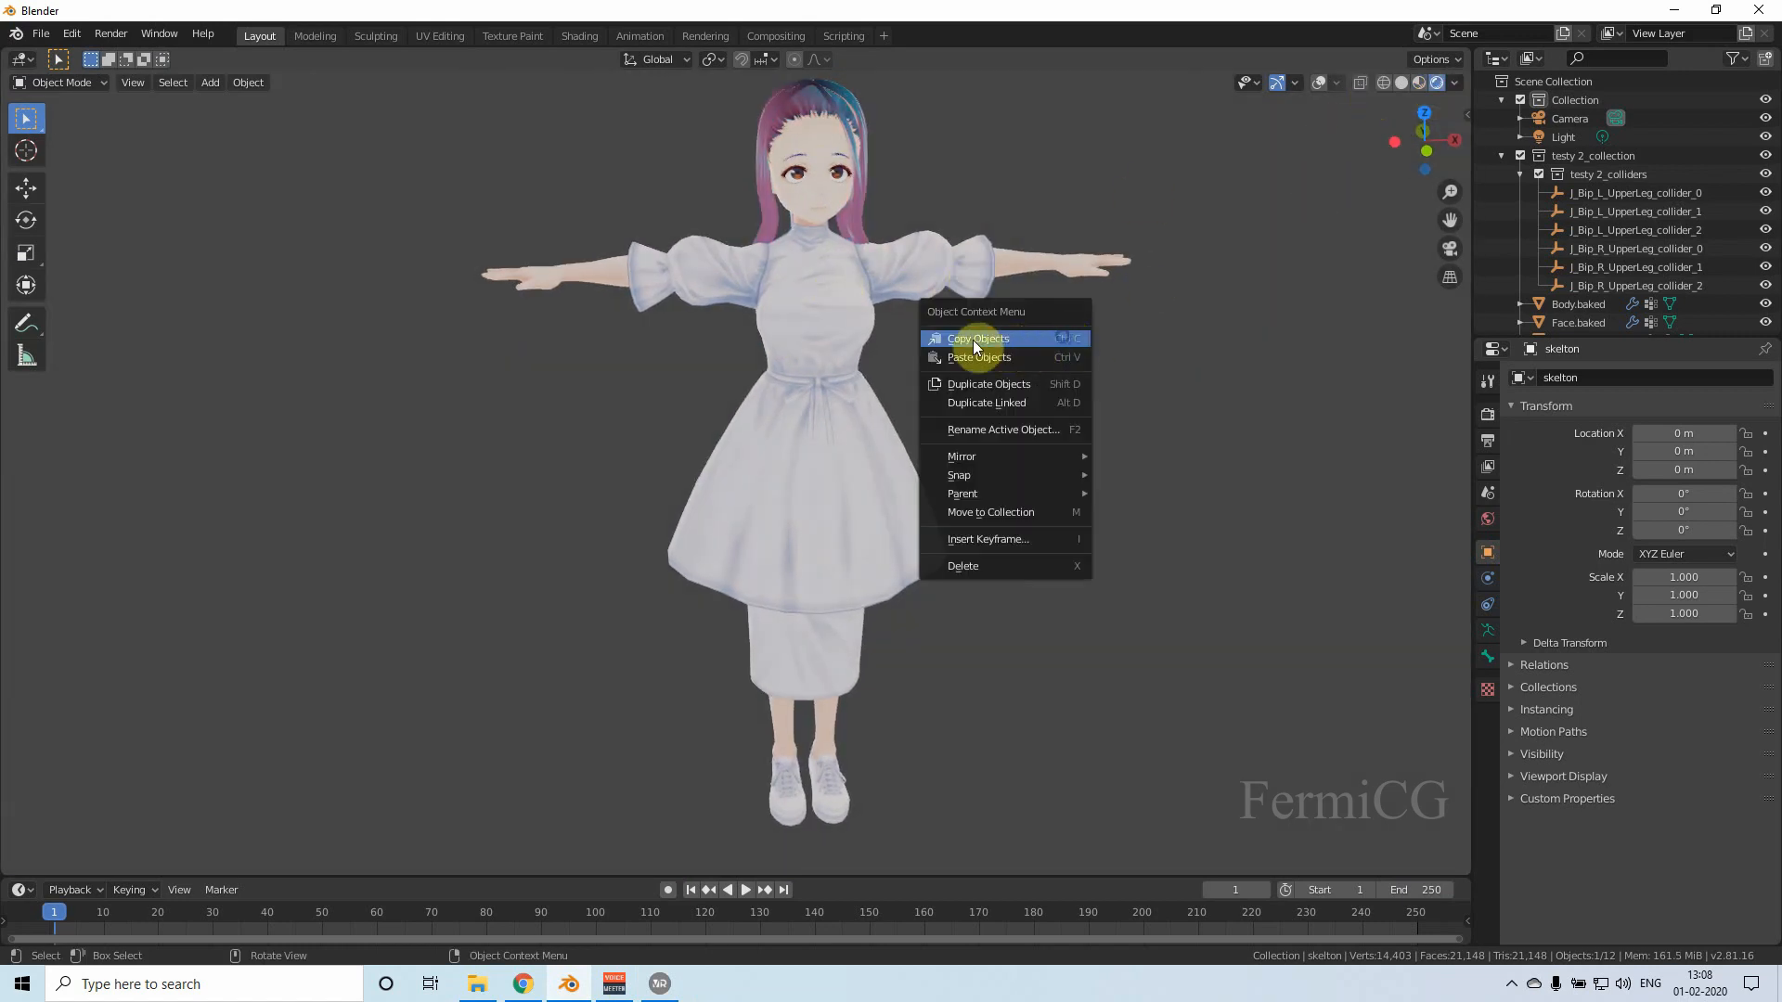
{"action": "left_click", "coordinate": [1420, 83]}
{"action": "left_click", "coordinate": [1438, 83]}
{"action": "middle_click_drag", "start_coordinate": [963, 448], "coordinate": [921, 464]}
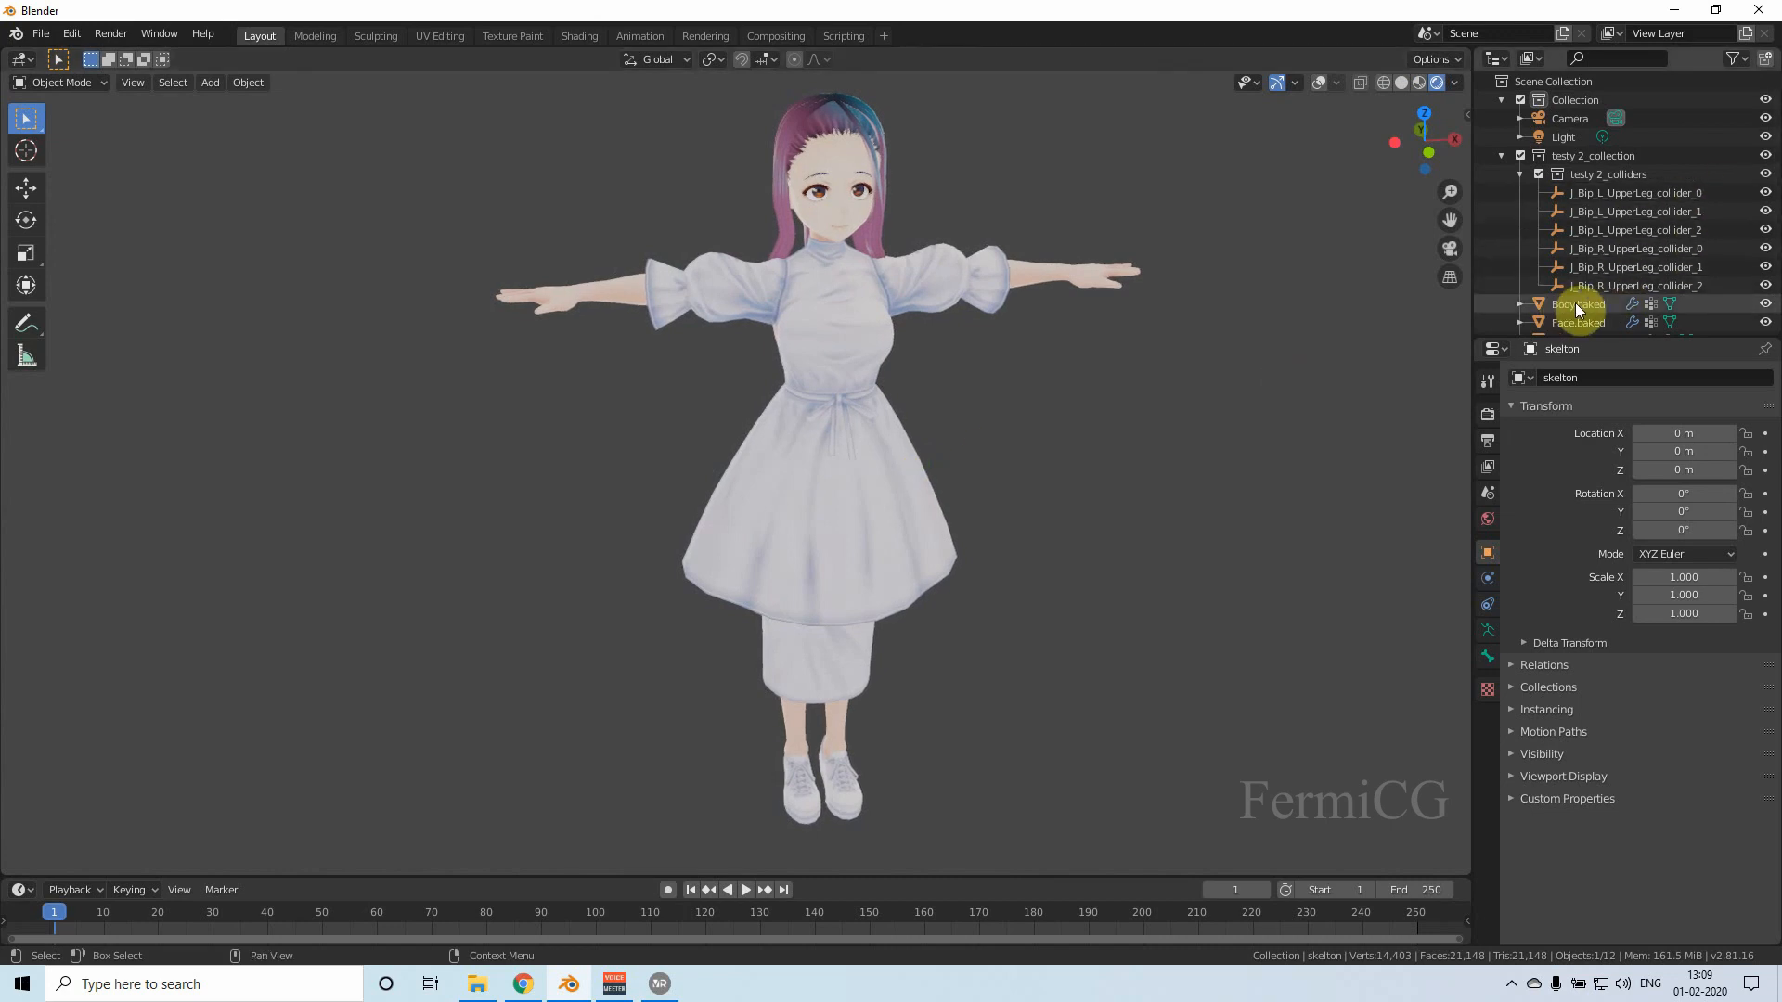
Step: Set the Fcl_ALL_Joy shape key of the Face.baked mesh to 1.000 and check the face from the front
{"action": "left_click", "coordinate": [1589, 323]}
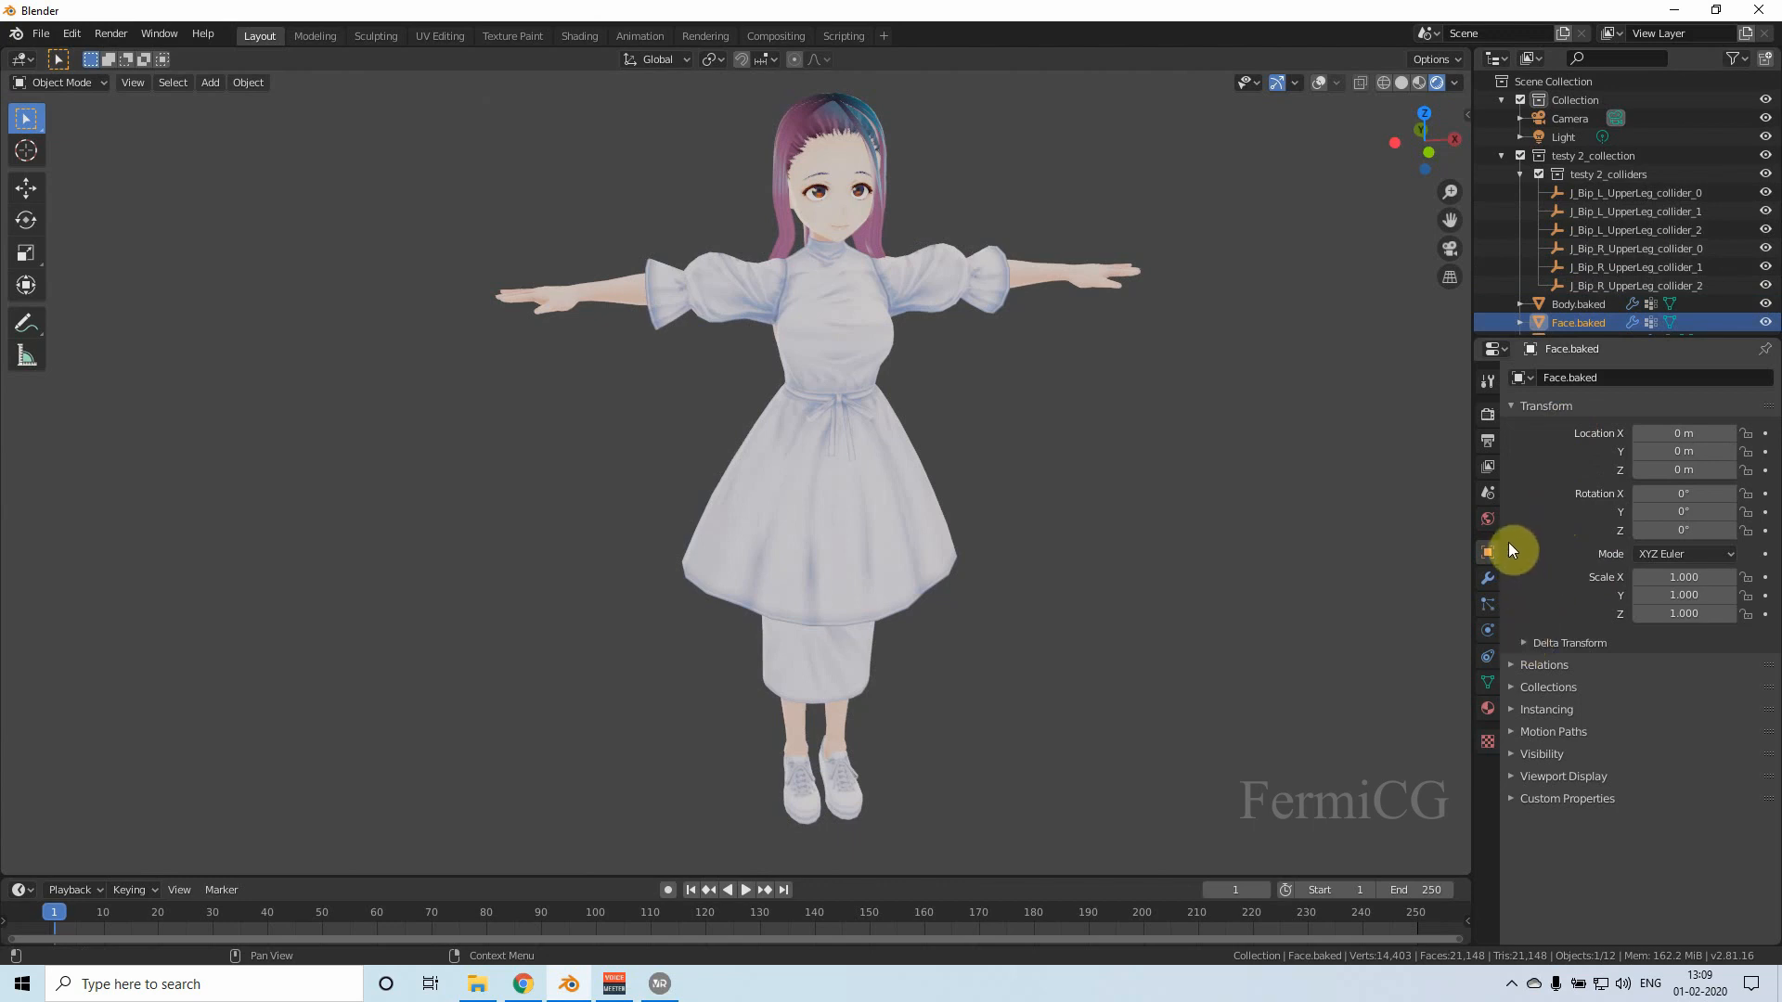
{"action": "left_click", "coordinate": [1487, 684]}
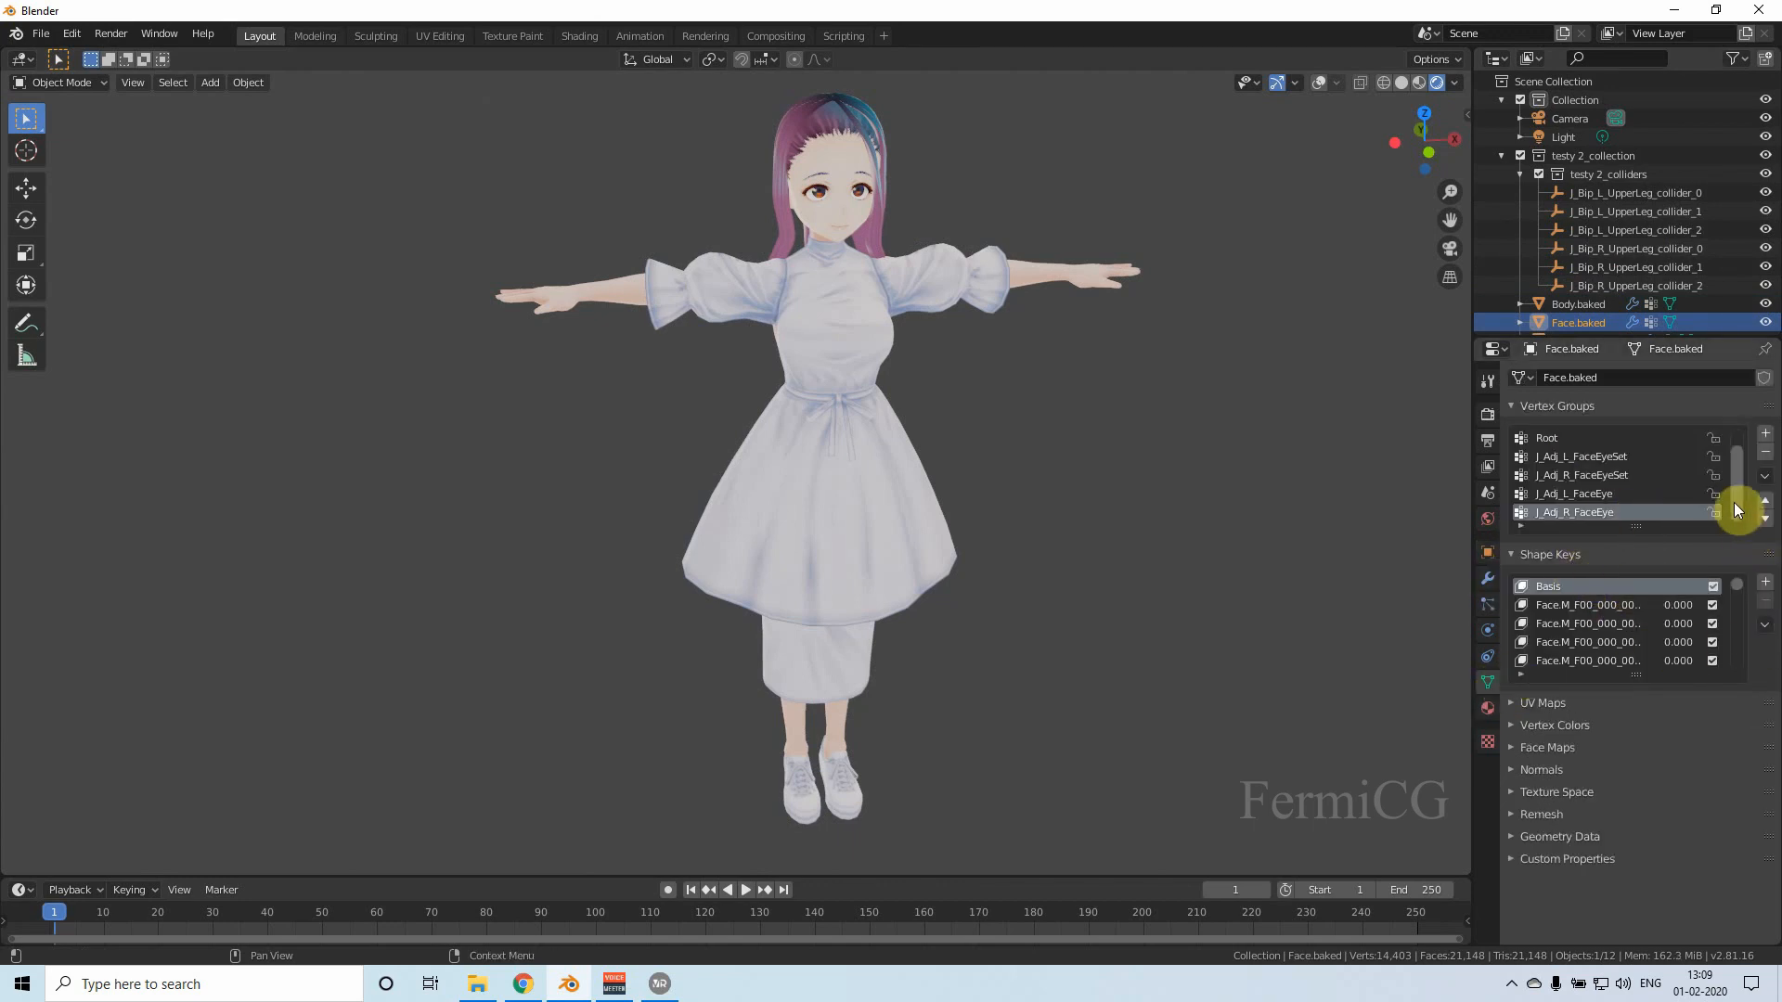
{"action": "left_click", "coordinate": [1585, 642]}
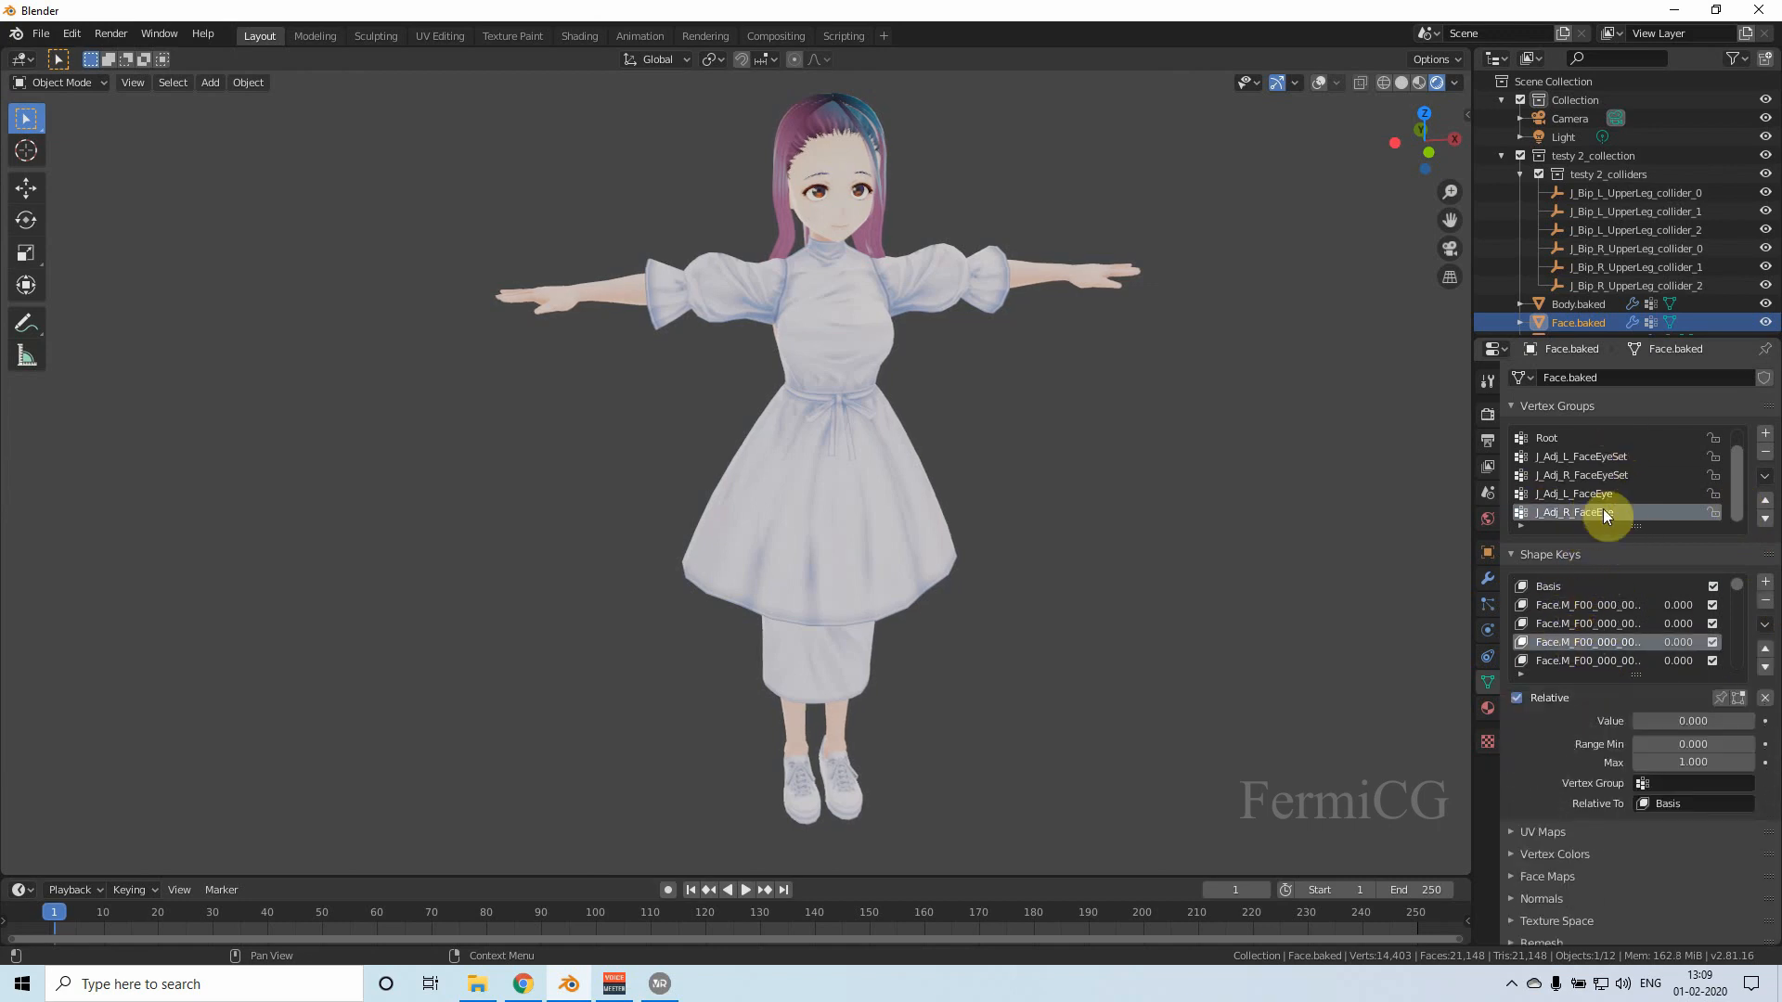
{"action": "left_click_drag", "start_coordinate": [1689, 721], "coordinate": [1757, 721]}
{"action": "right_click", "coordinate": [878, 152]}
{"action": "mouse_move", "coordinate": [886, 247]}
{"action": "middle_mouse_down"}
{"action": "mouse_move", "coordinate": [815, 247]}
{"action": "mouse_move", "coordinate": [862, 232]}
{"action": "middle_mouse_up"}
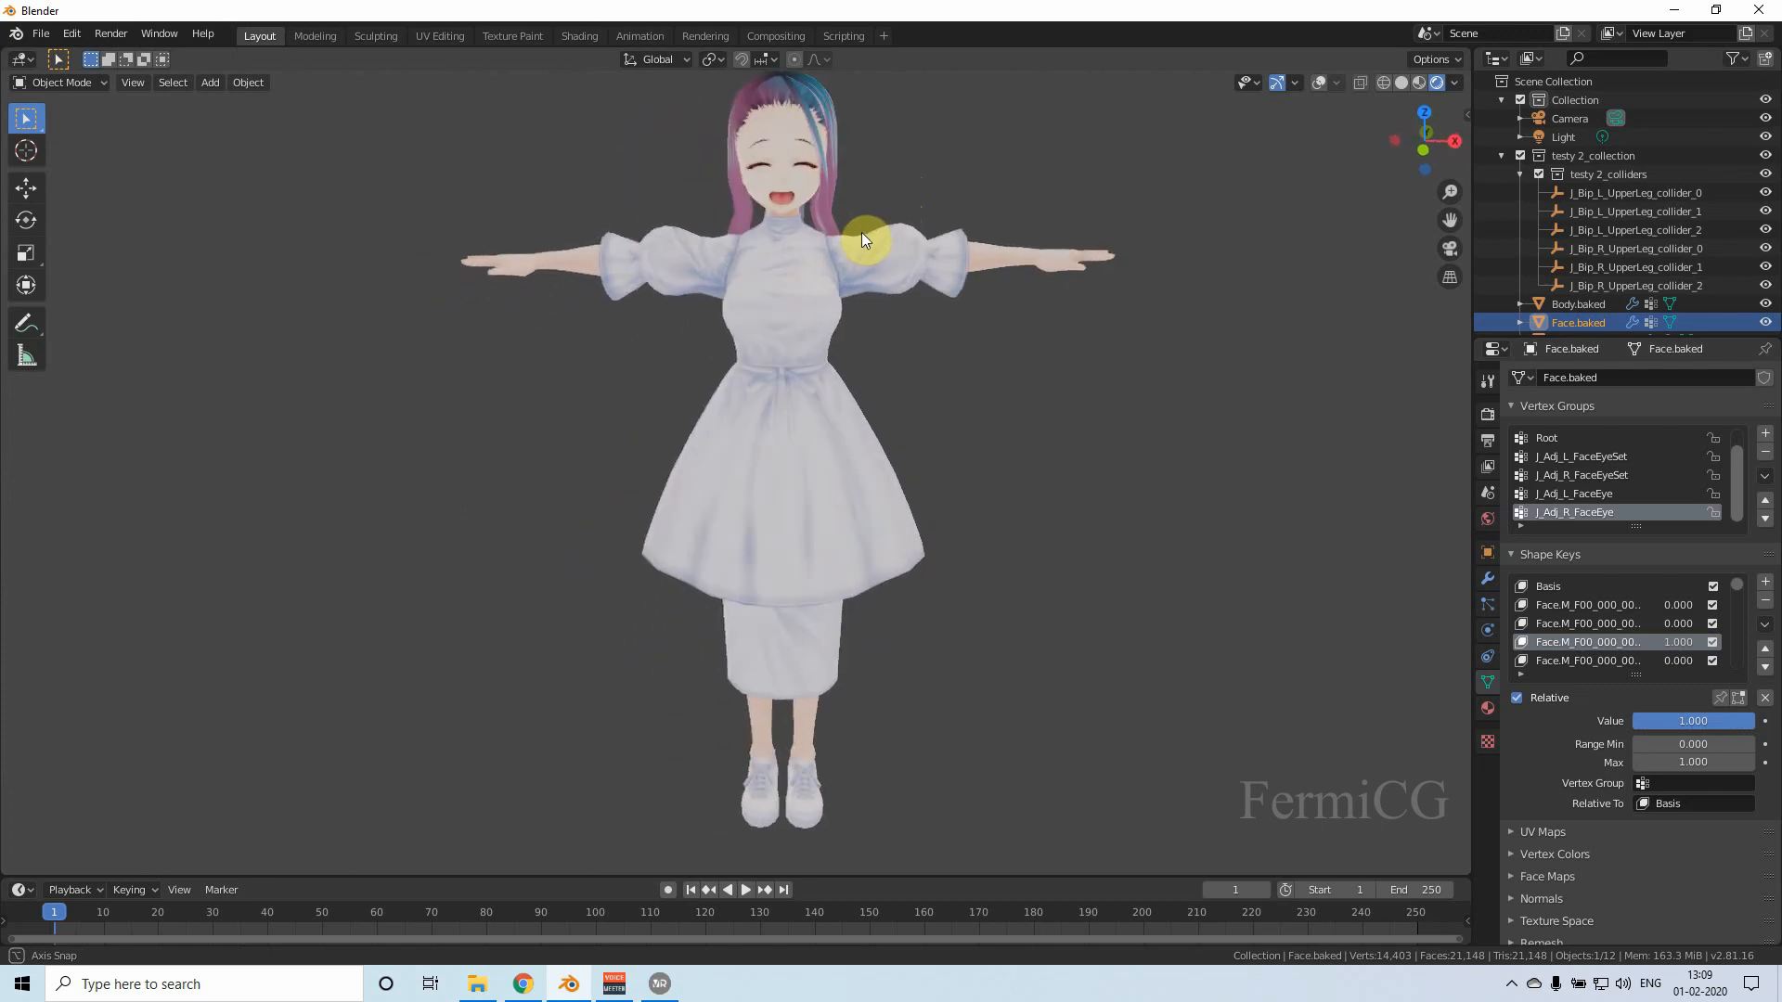
Step: Turn the viewport overlays back on, select the character's skelton armature, and view it at an angle
{"action": "left_click", "coordinate": [1321, 86]}
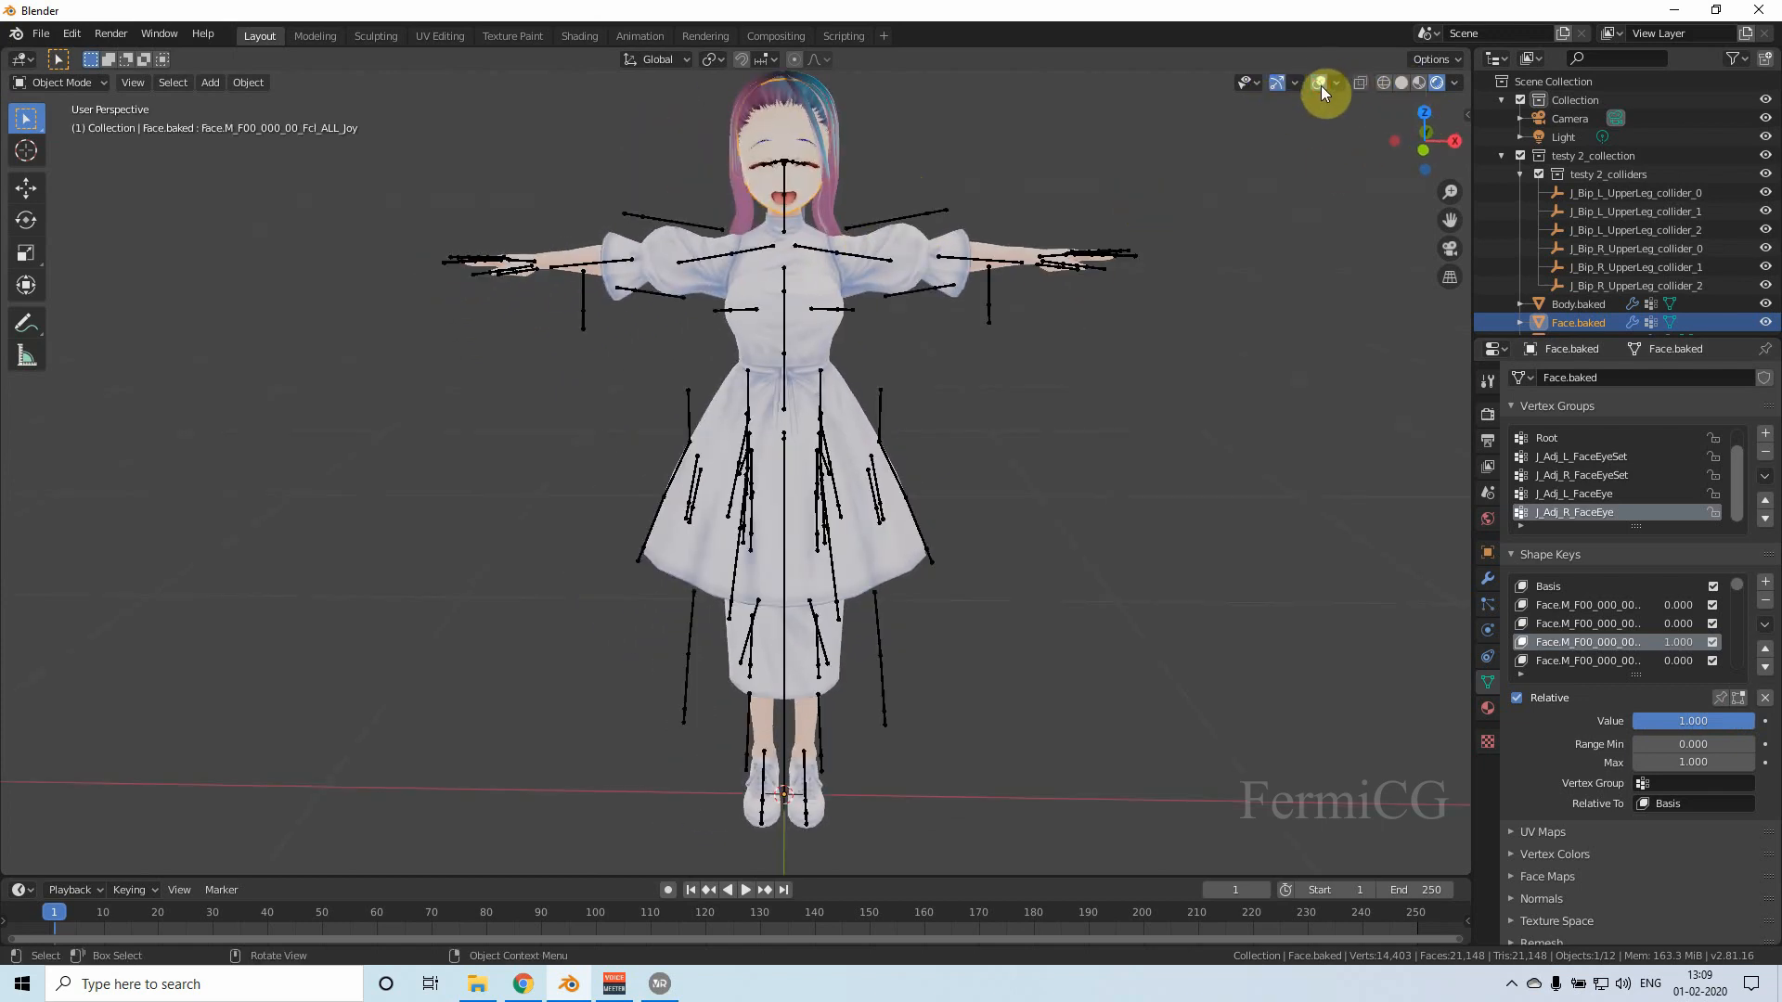
{"action": "left_click", "coordinate": [686, 654]}
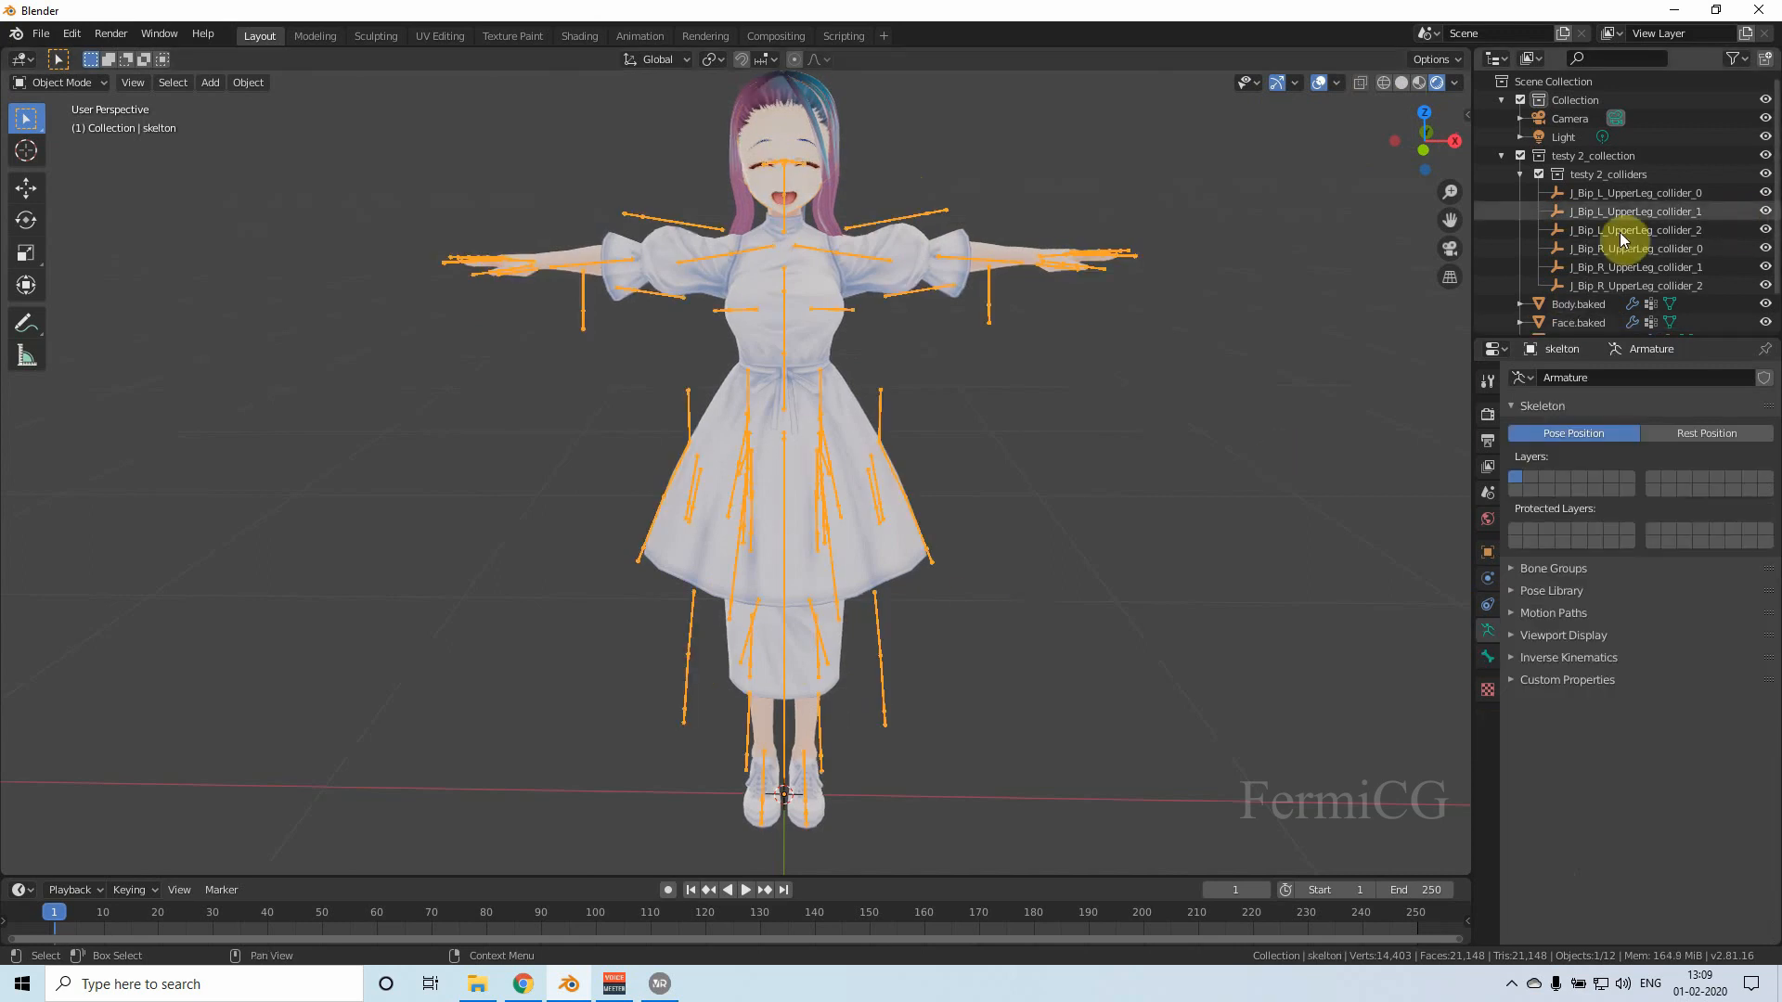
{"action": "left_click", "coordinate": [1646, 216]}
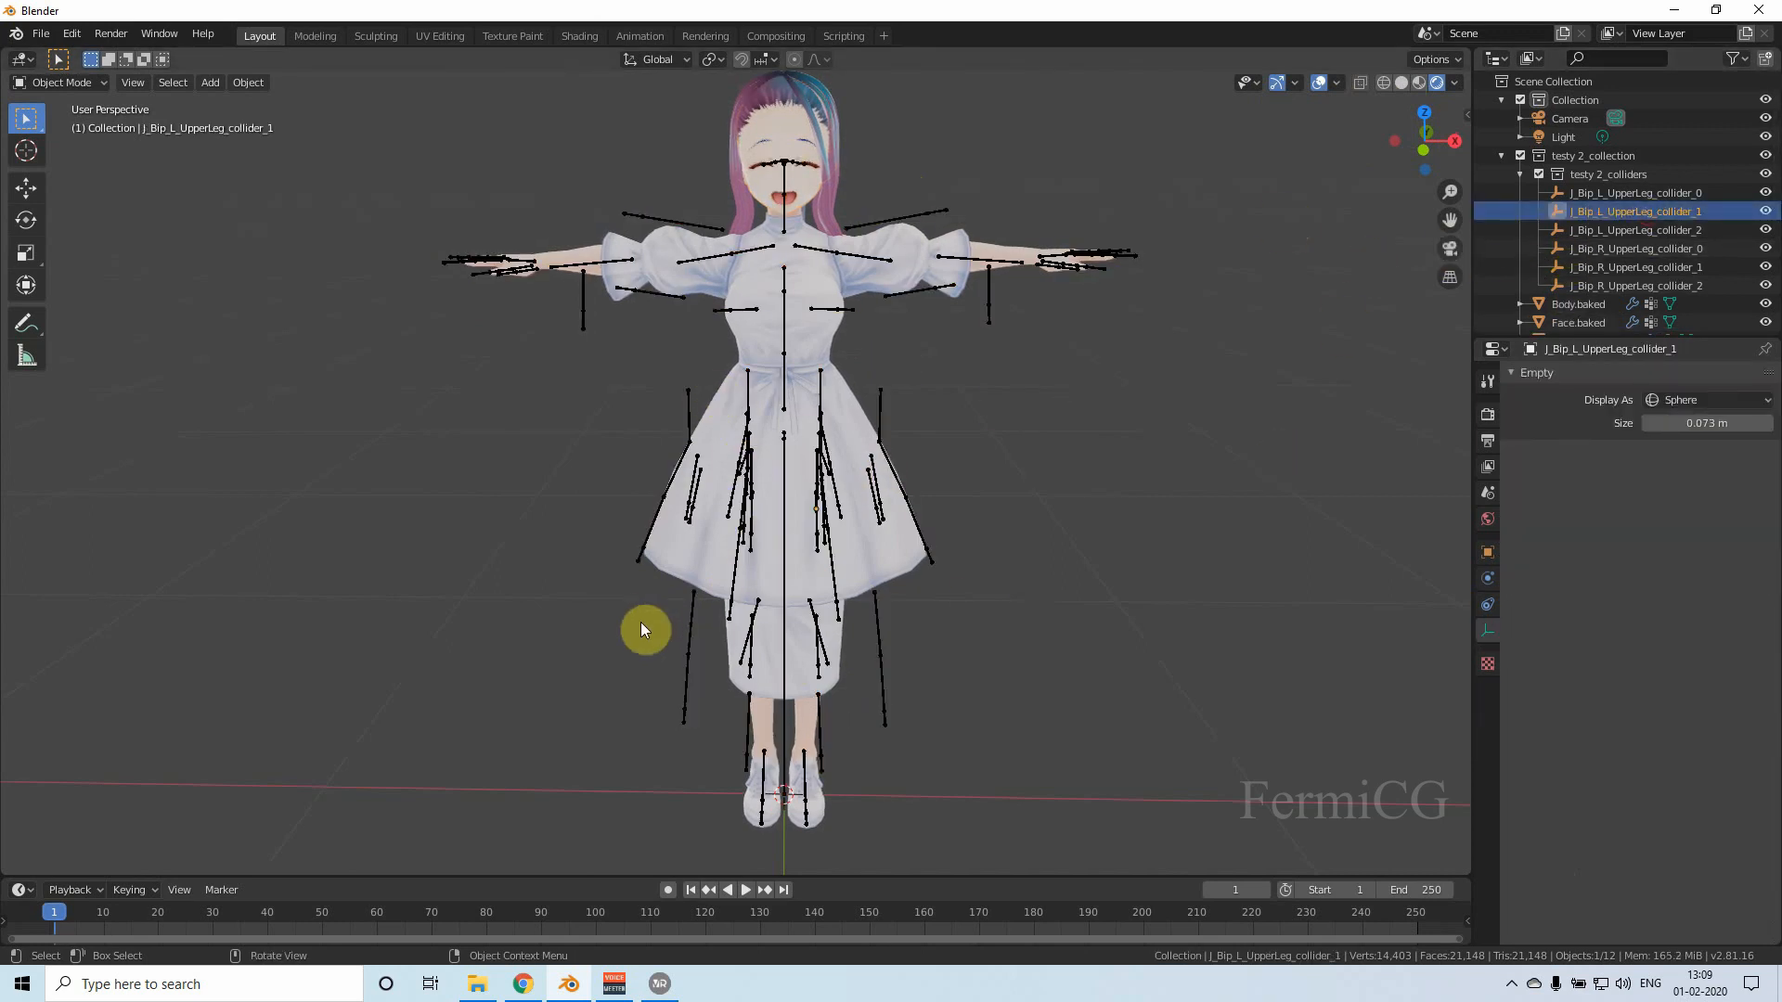
{"action": "left_click", "coordinate": [689, 659]}
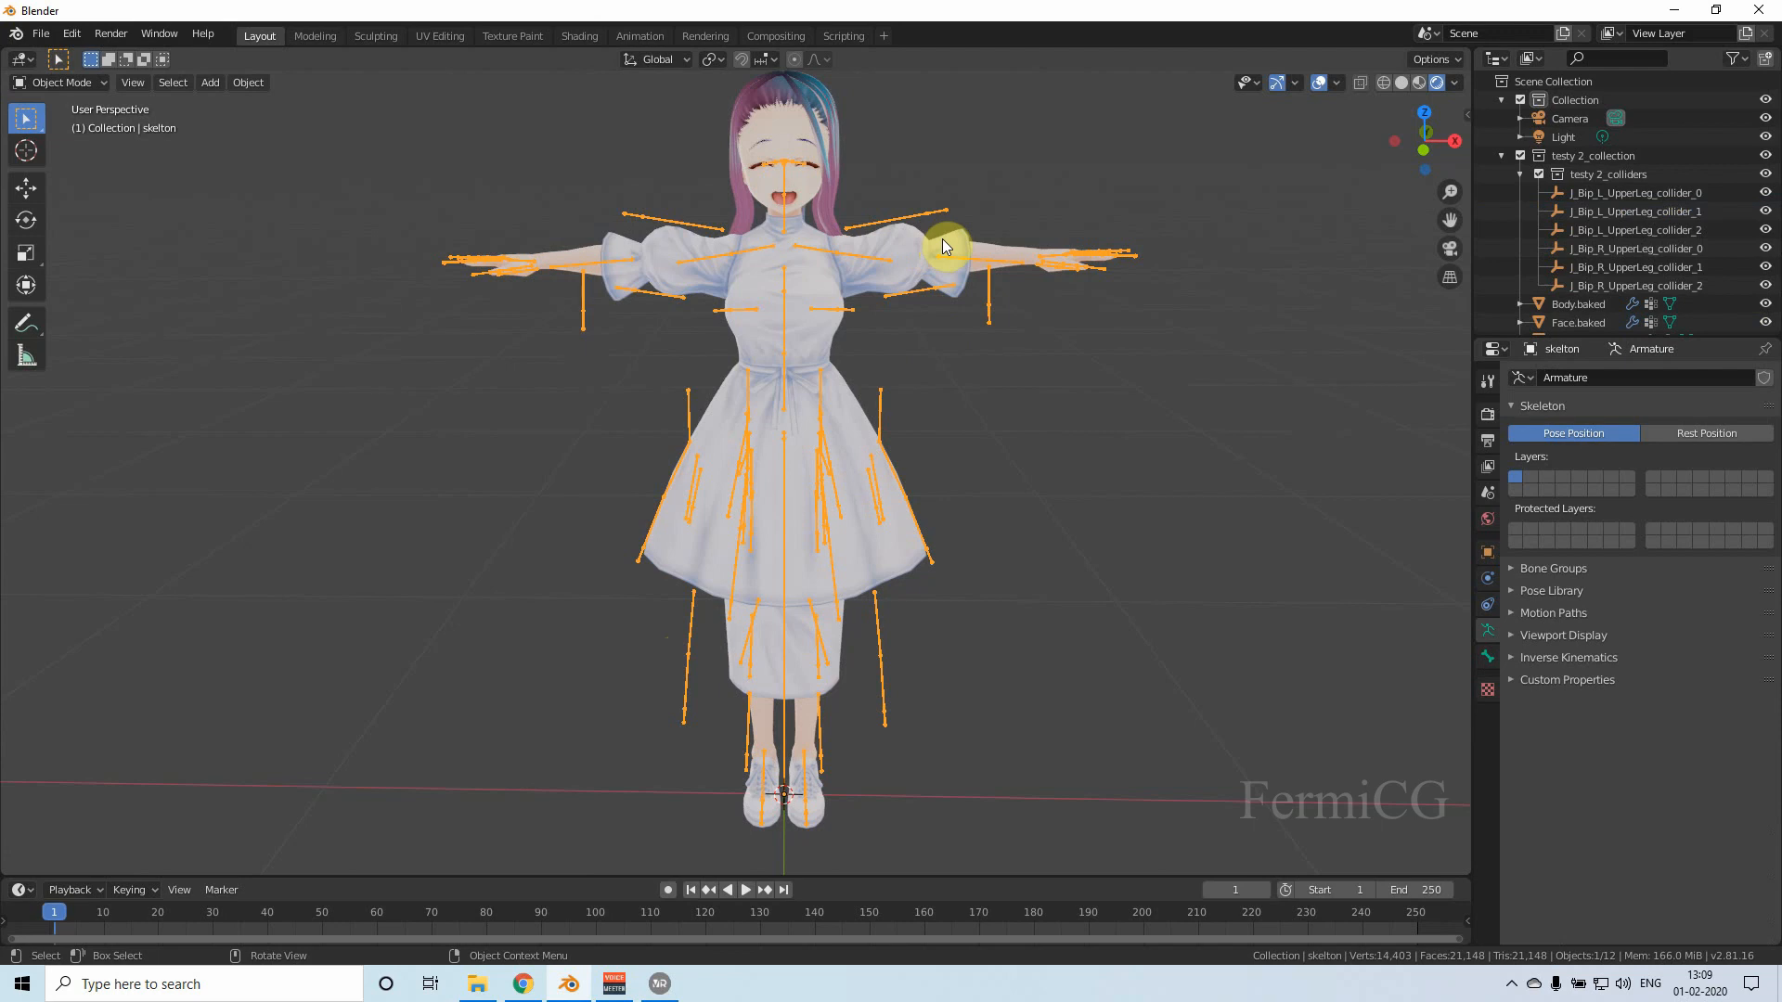
{"action": "right_click", "coordinate": [973, 405]}
{"action": "middle_click_drag", "start_coordinate": [960, 486], "coordinate": [1007, 461]}
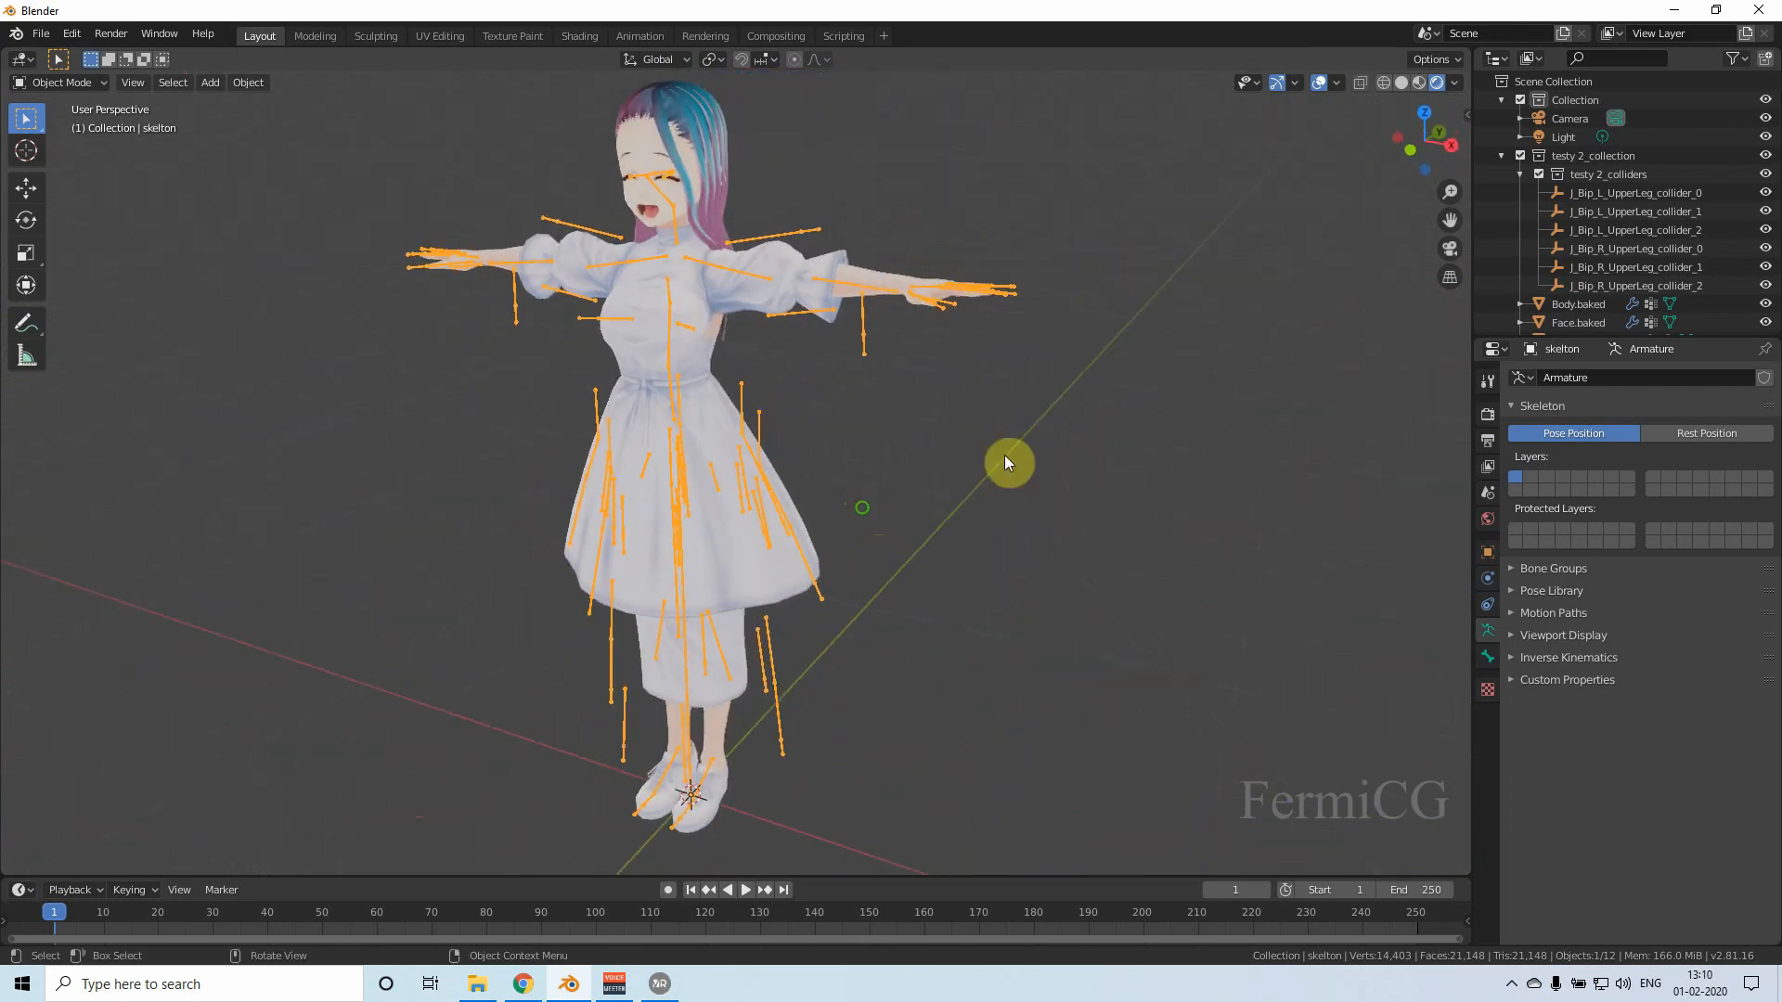
Step: Look through the file formats available for exporting the character, including FBX (.fbx)
{"action": "left_click", "coordinate": [40, 35]}
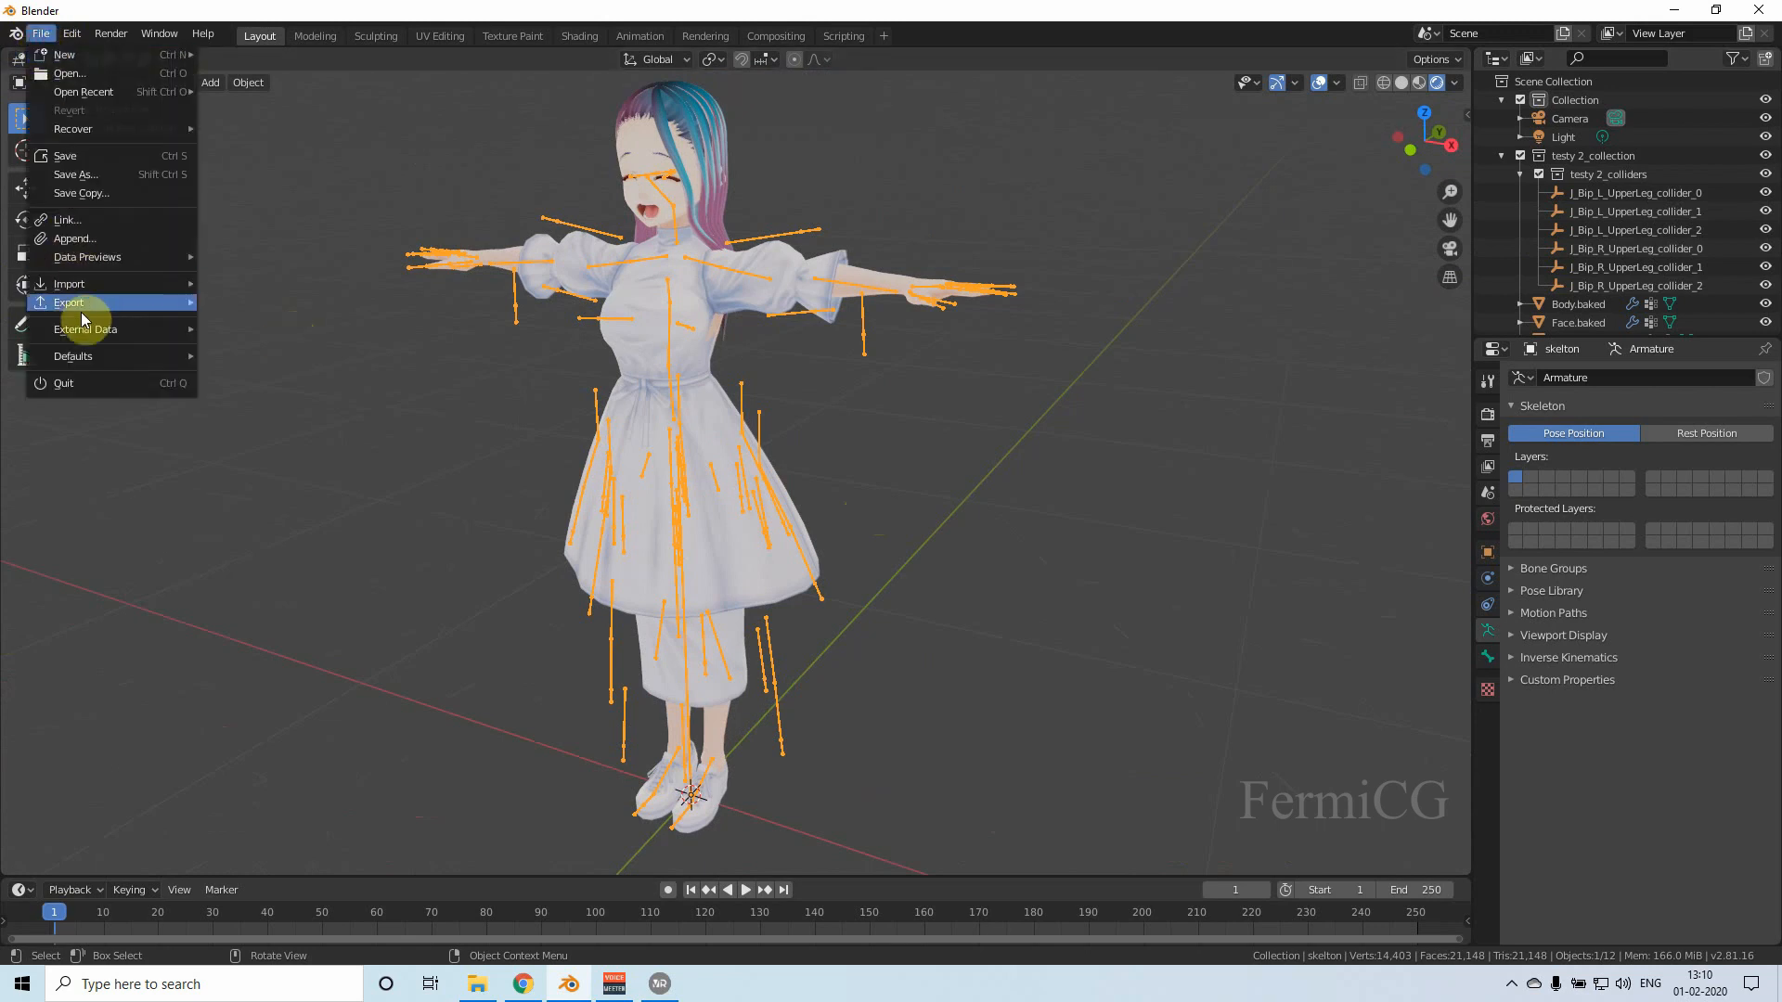
{"action": "mouse_move", "coordinate": [147, 303]}
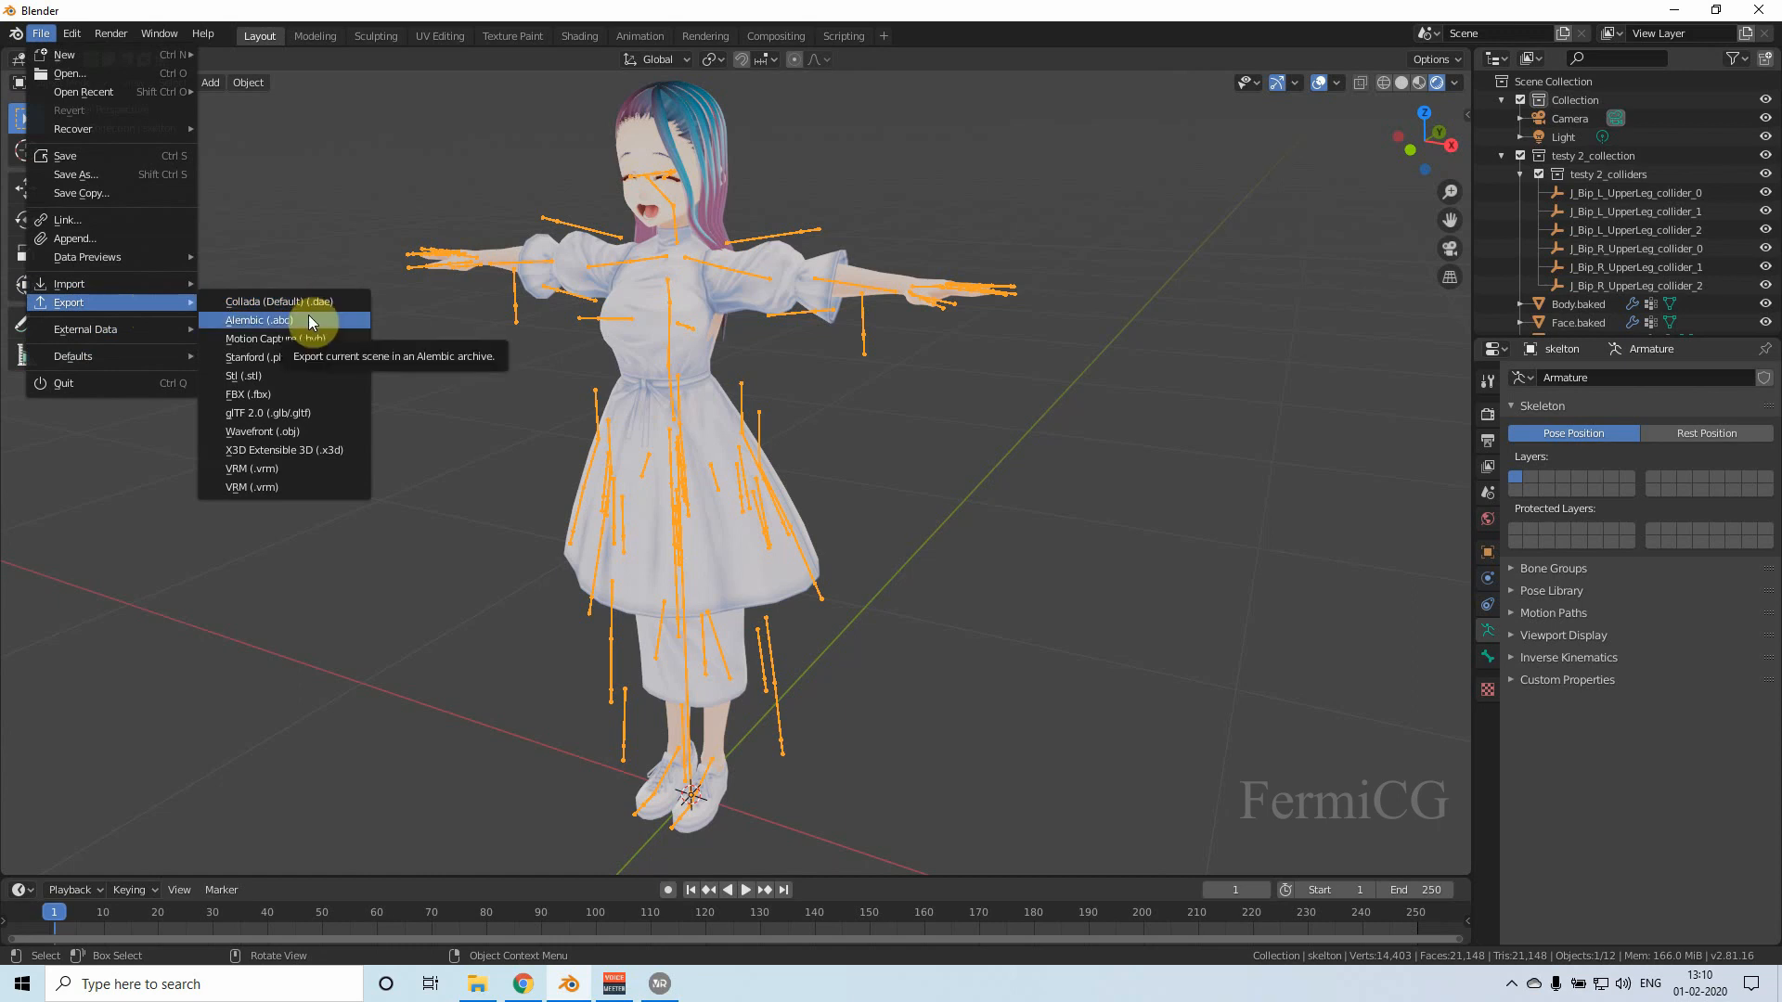
{"action": "left_click", "coordinate": [307, 397]}
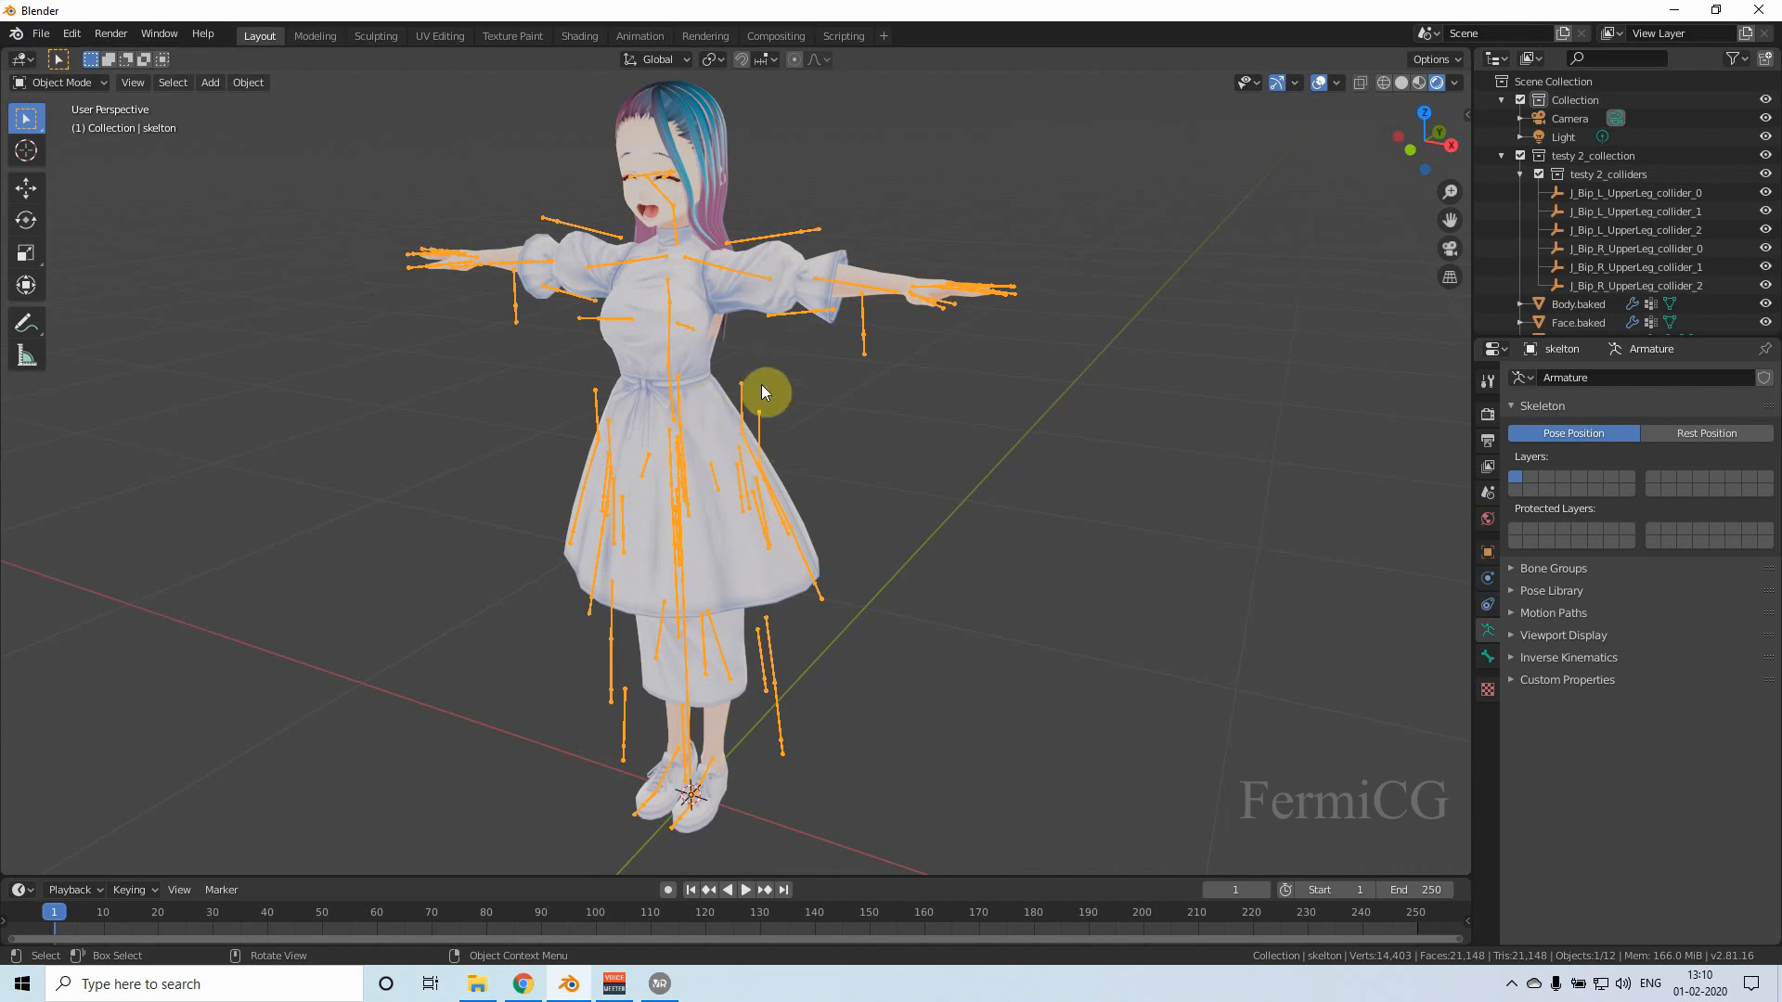